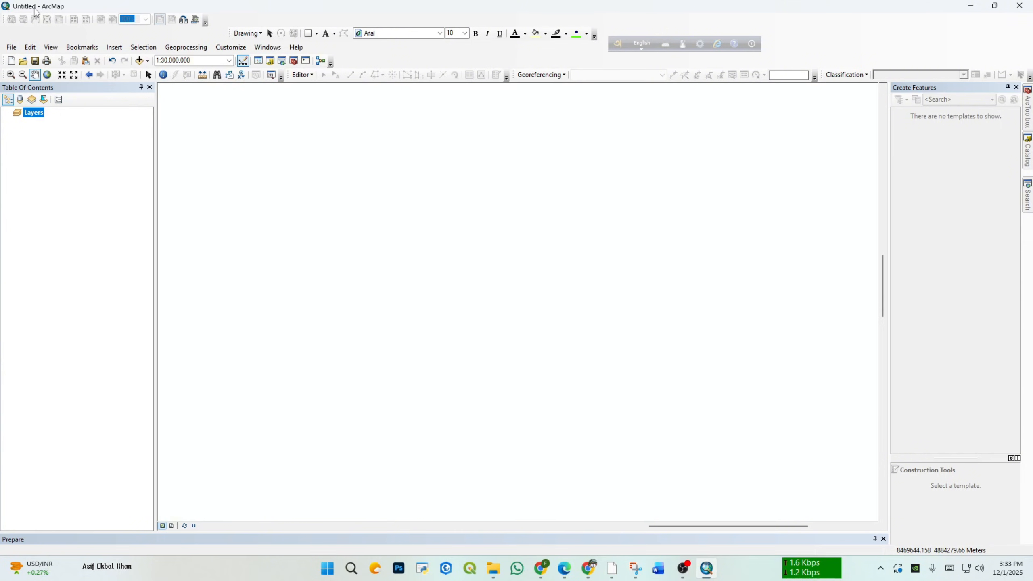
Step: Save the map document as monday in the Lab_final folder
click(11, 47)
click(38, 87)
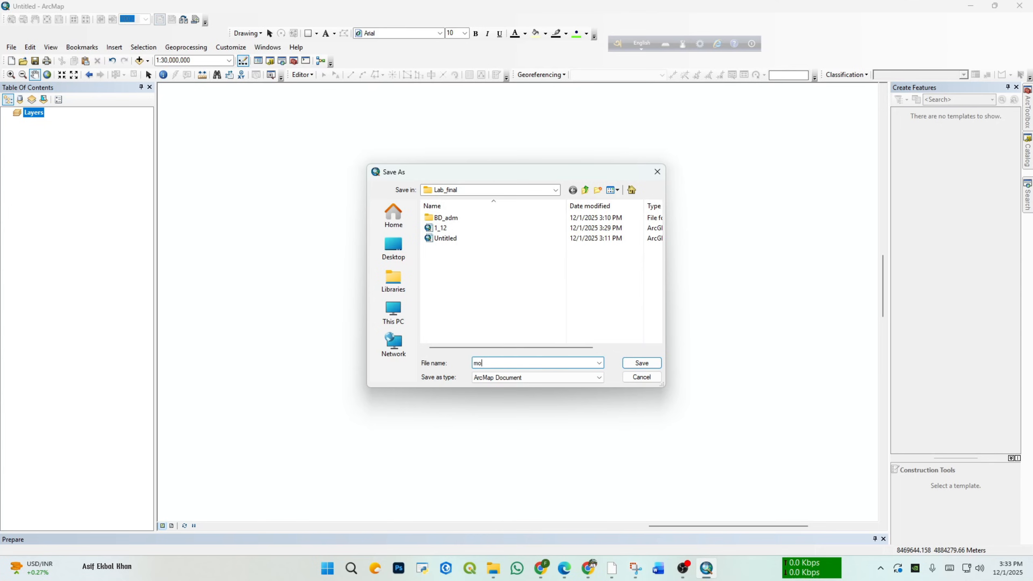
text(y)
click(637, 365)
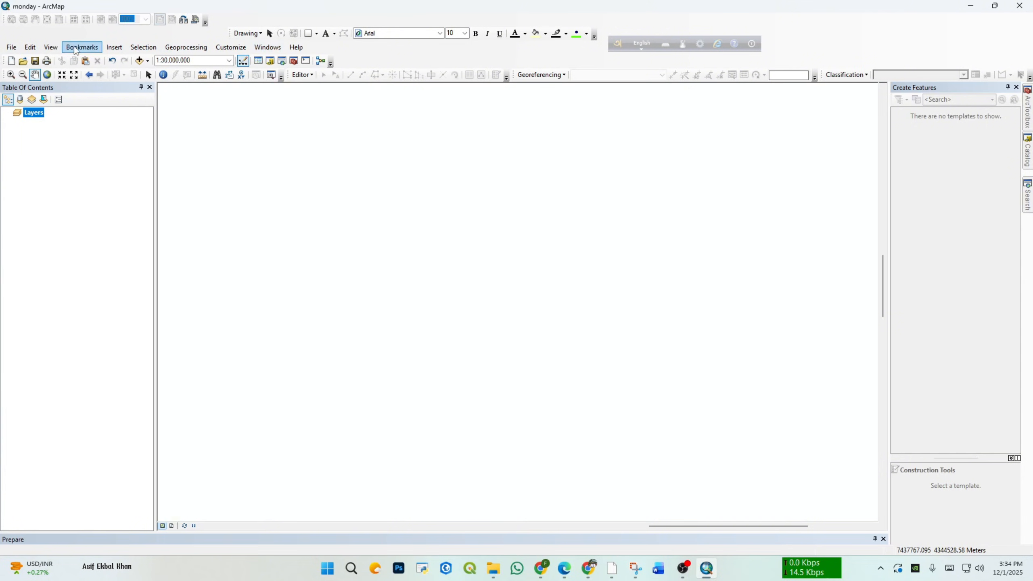
click(12, 48)
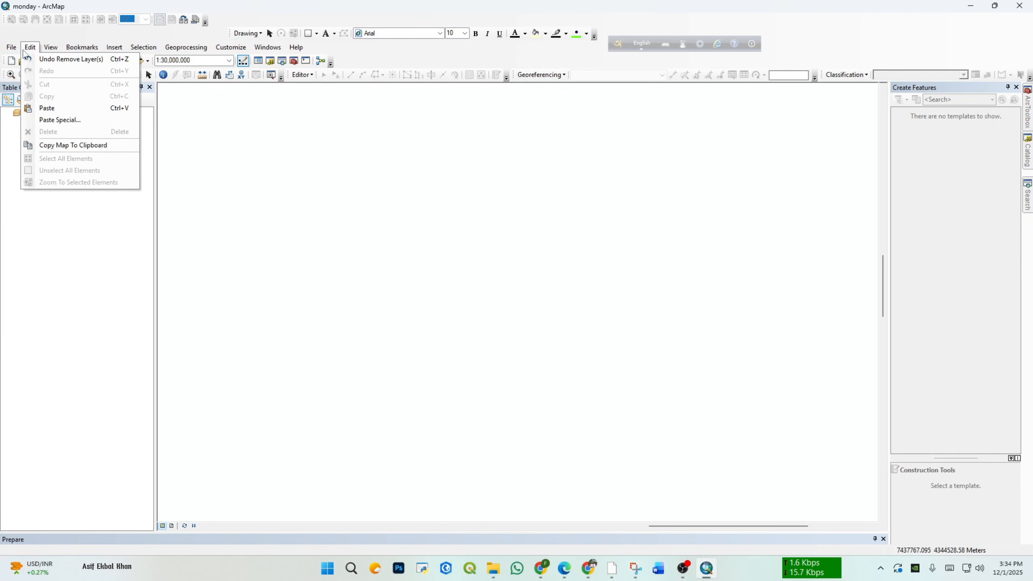
click(12, 48)
click(12, 48)
click(13, 50)
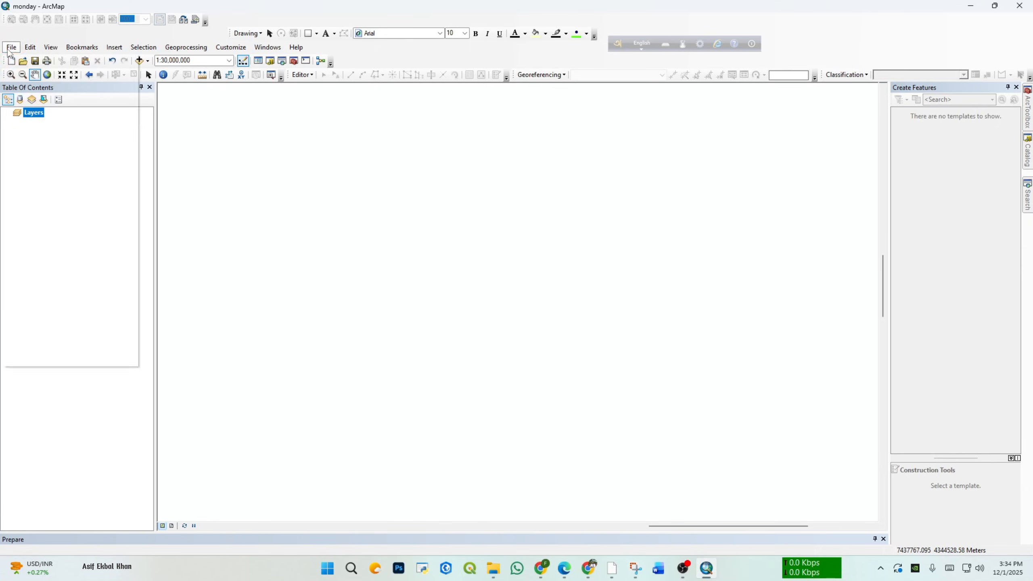
click(8, 50)
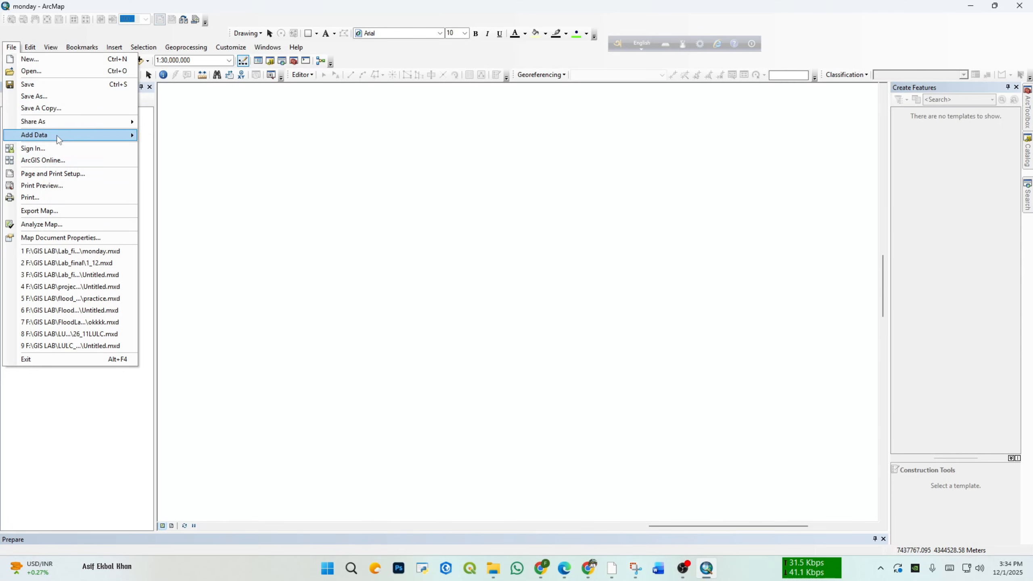
mouse_move(105, 141)
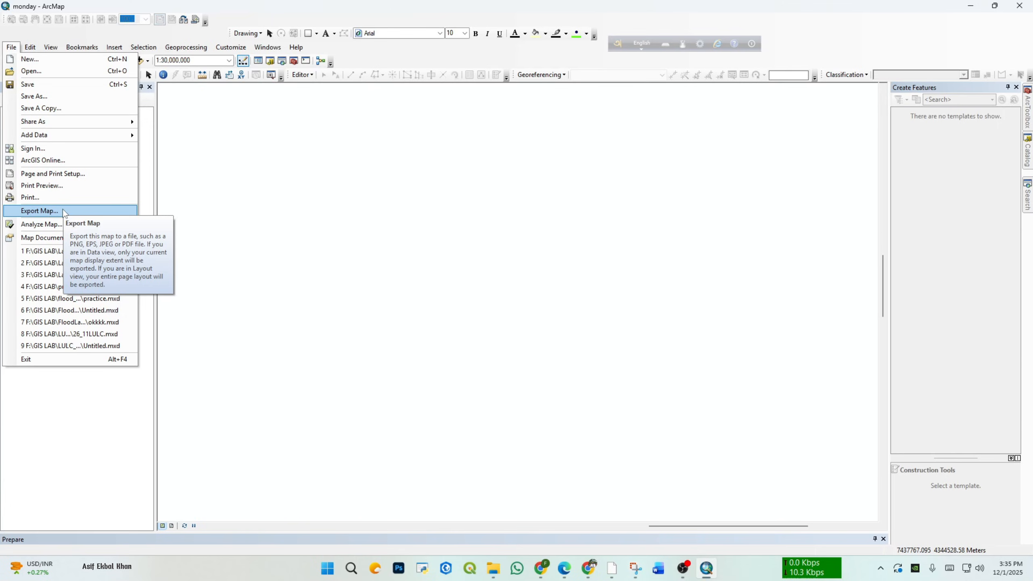
click(27, 51)
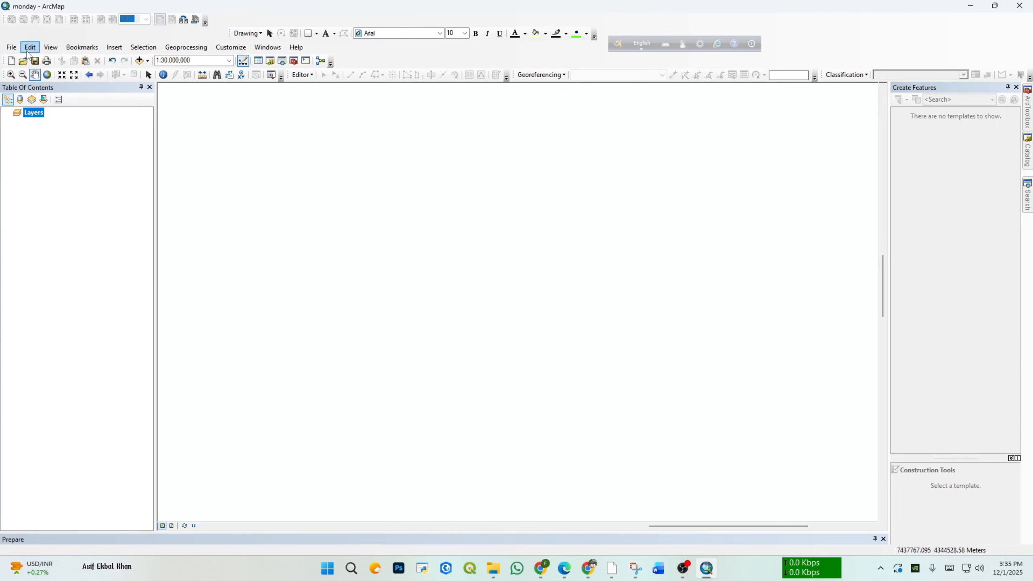
click(28, 51)
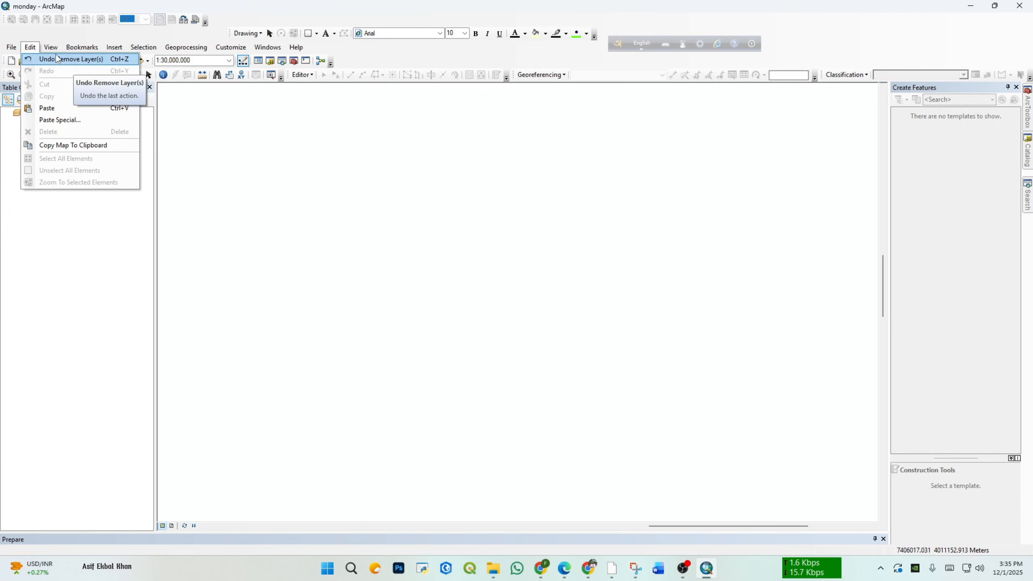
mouse_move(52, 48)
click(65, 261)
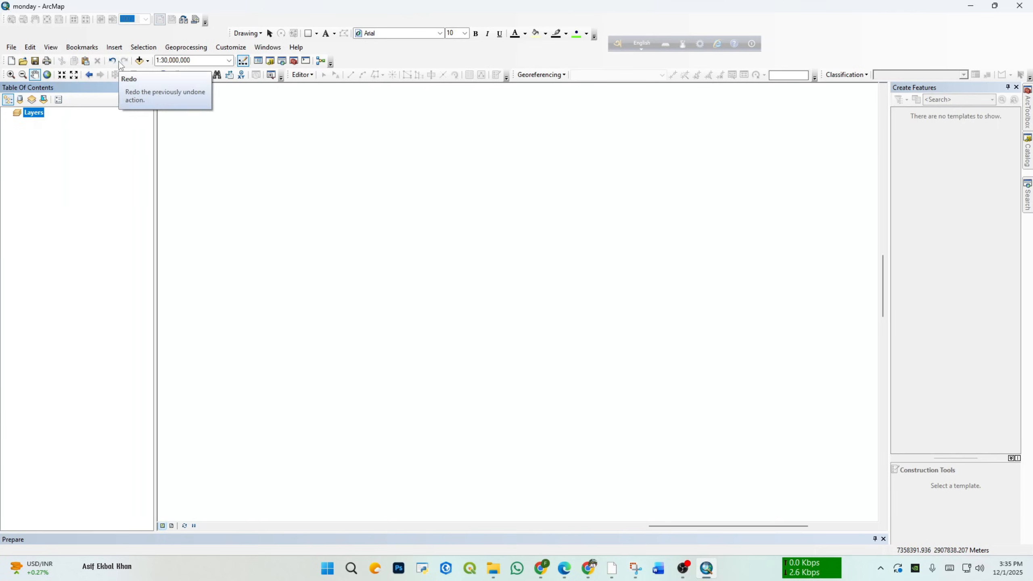
click(50, 48)
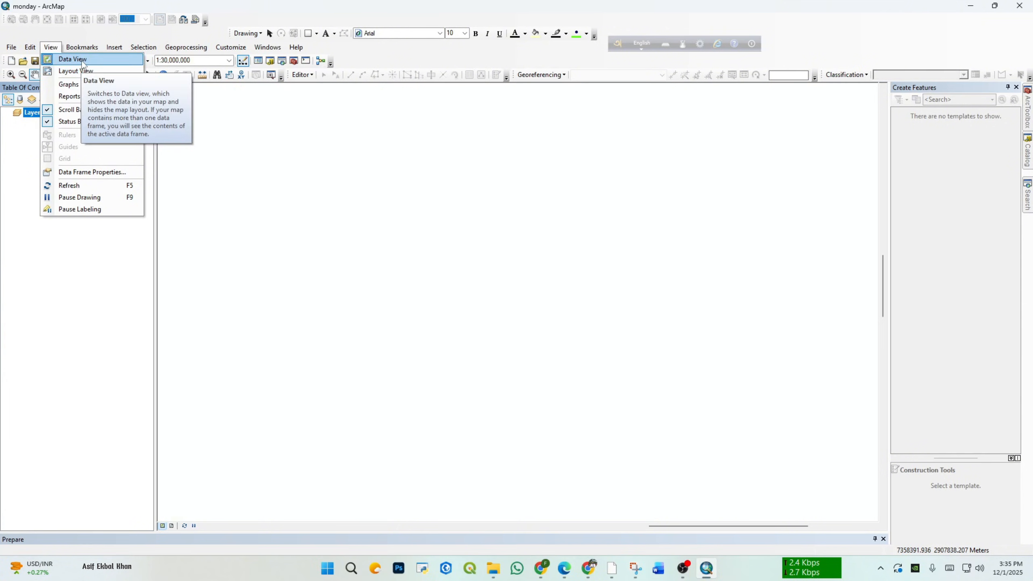
click(65, 309)
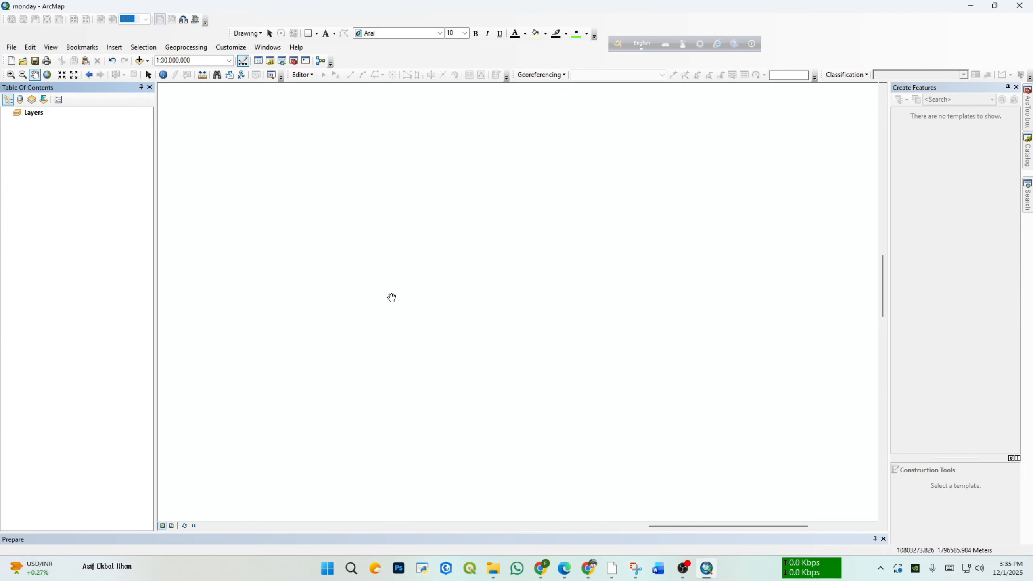
Step: Switch to layout view and select the Layers data frame on the page
click(50, 46)
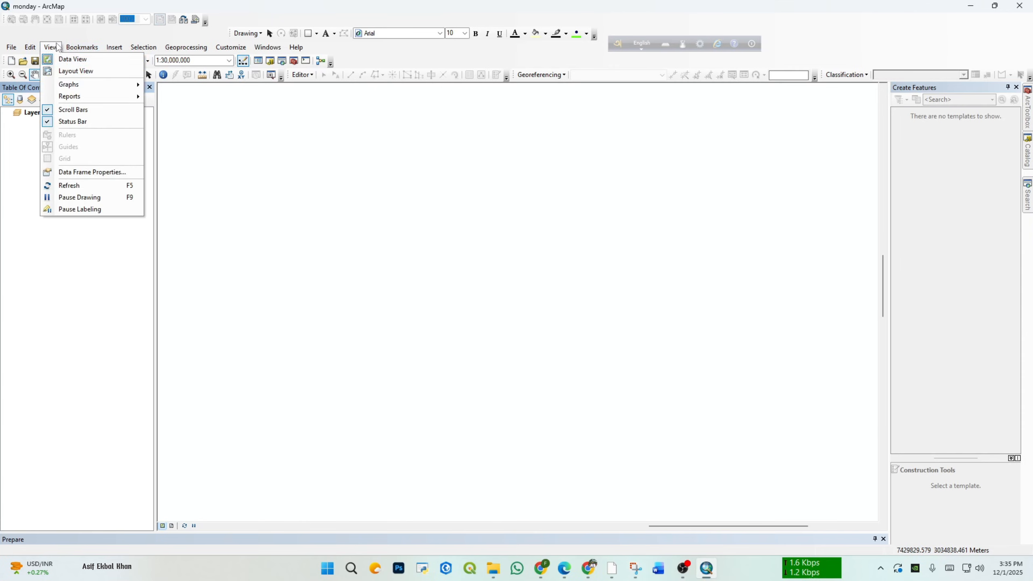
click(92, 73)
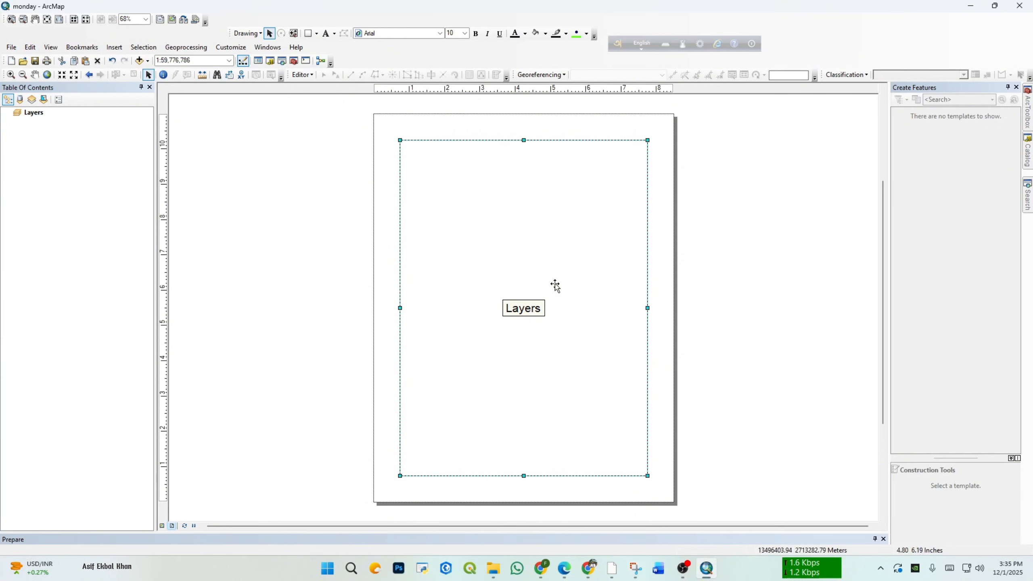
click(742, 287)
click(590, 253)
click(717, 254)
click(581, 224)
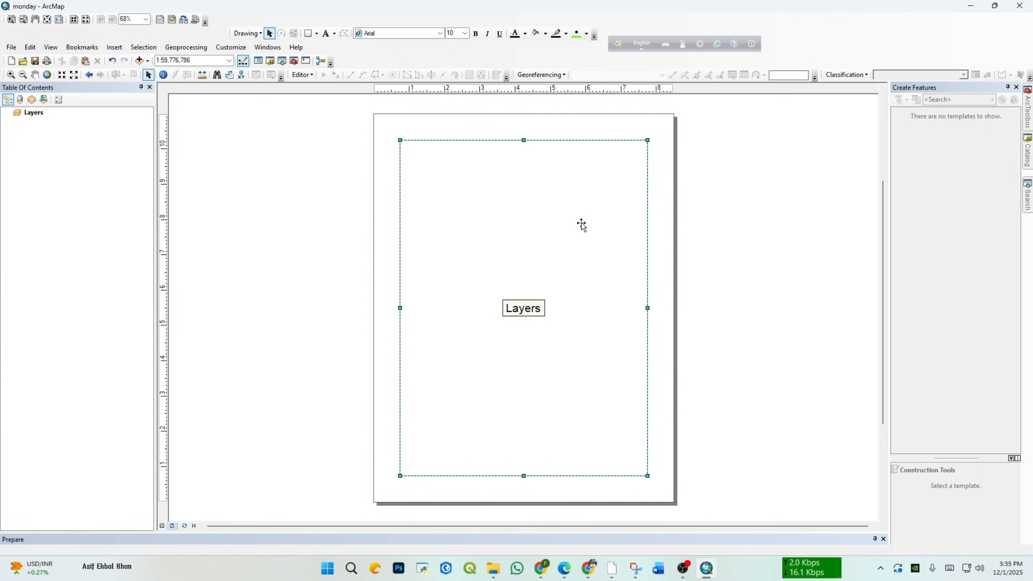
click(694, 229)
click(572, 217)
click(653, 236)
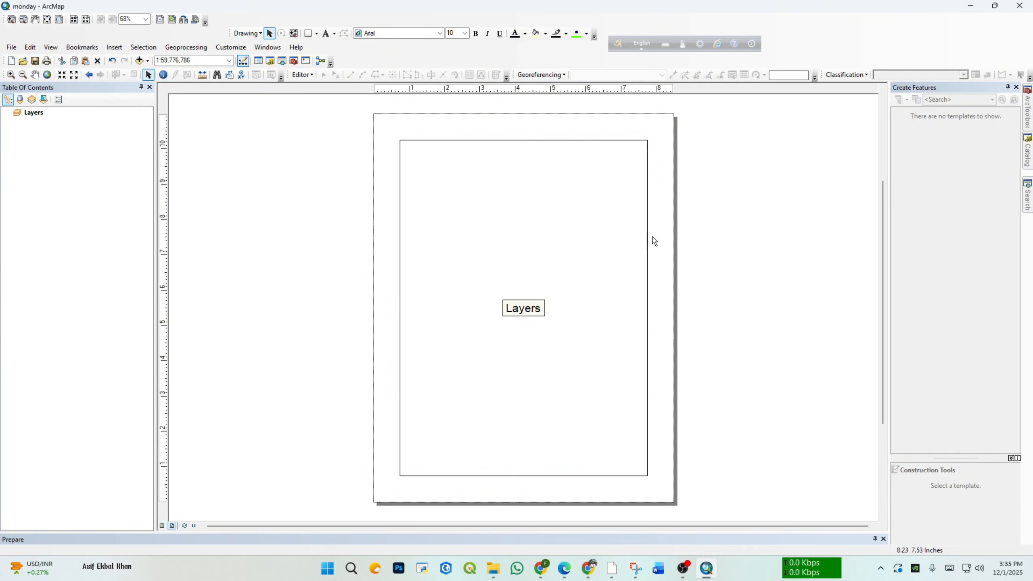
click(643, 244)
click(651, 220)
click(618, 217)
click(607, 198)
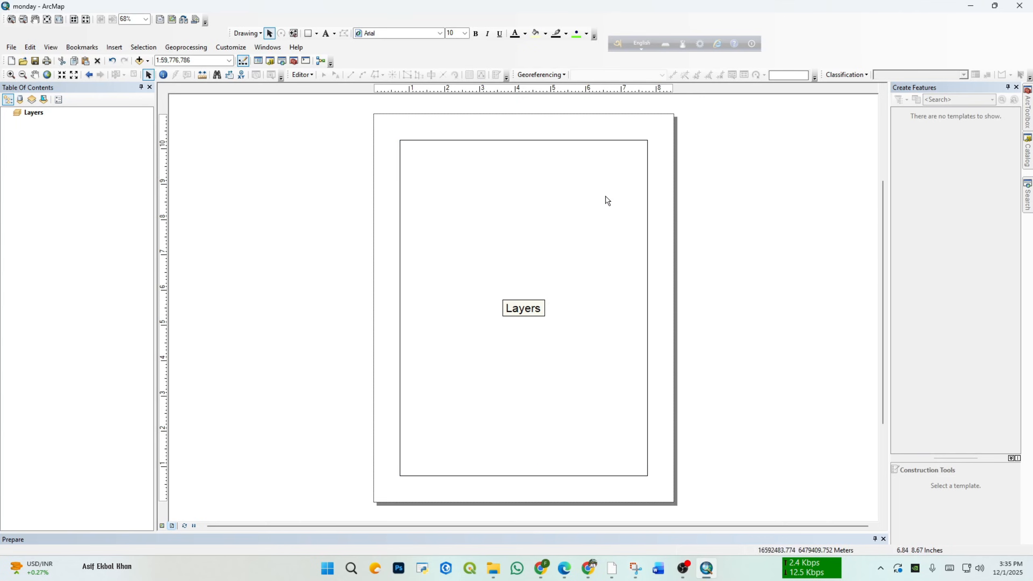
click(574, 199)
click(530, 240)
click(503, 243)
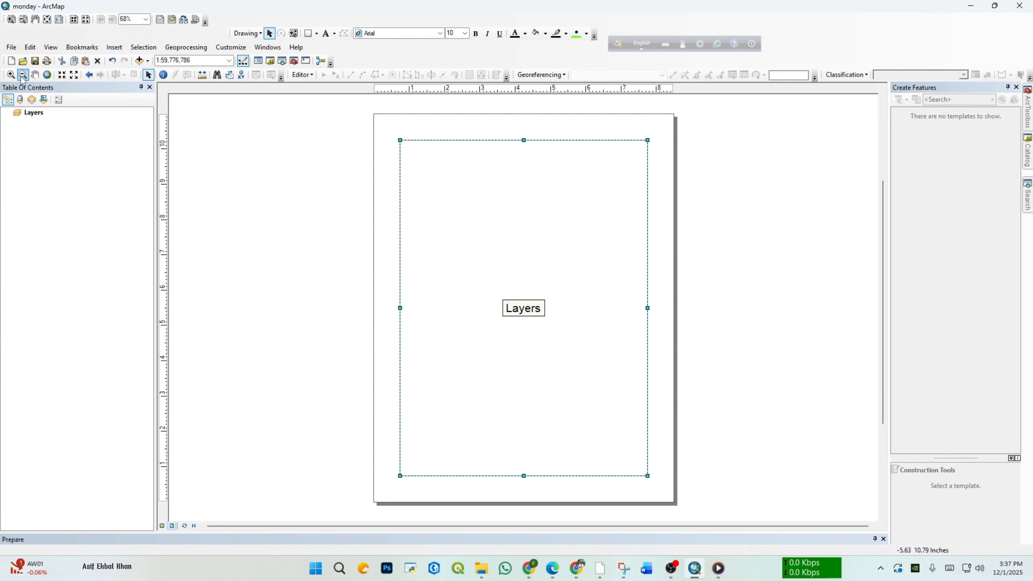
Step: Review the map export settings, including the available file types and the drives to save to, and close them without exporting
click(11, 47)
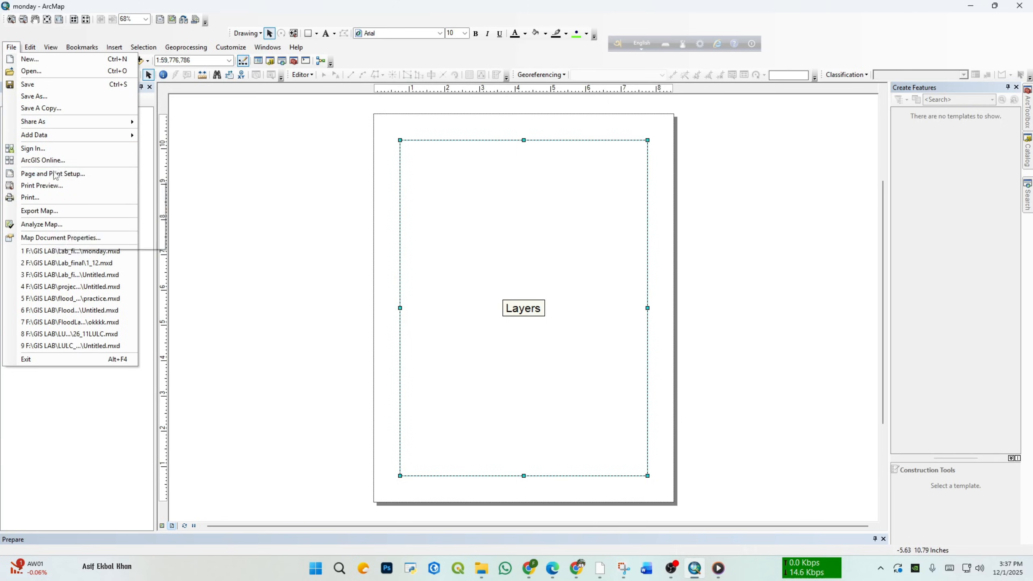
click(51, 211)
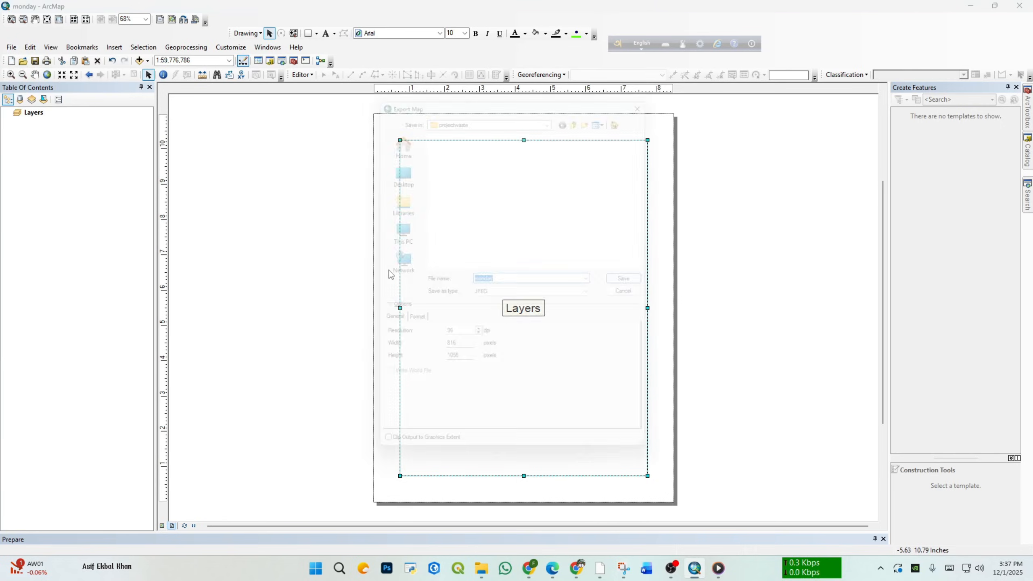
click(512, 295)
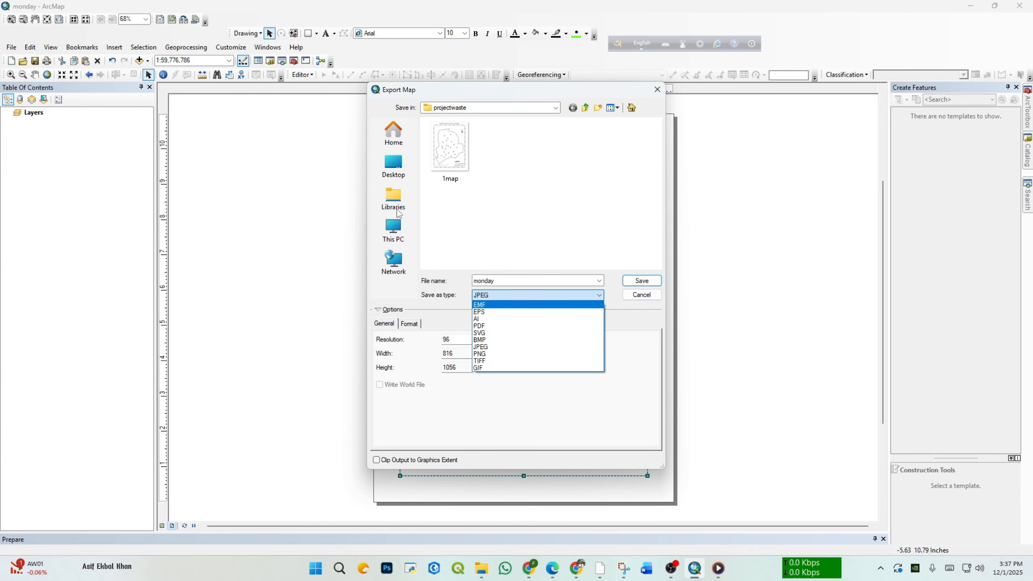
click(392, 223)
click(392, 228)
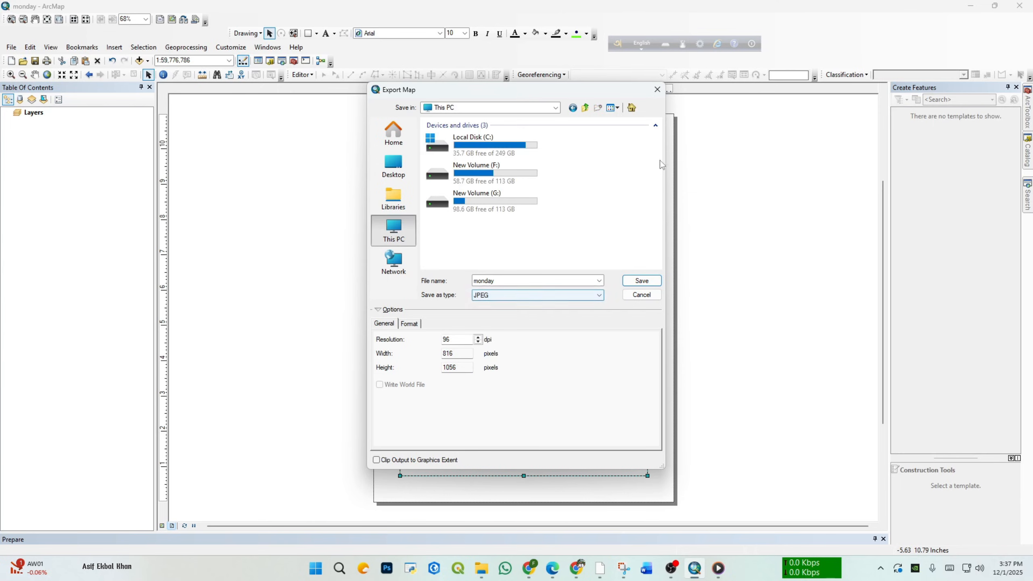
click(657, 90)
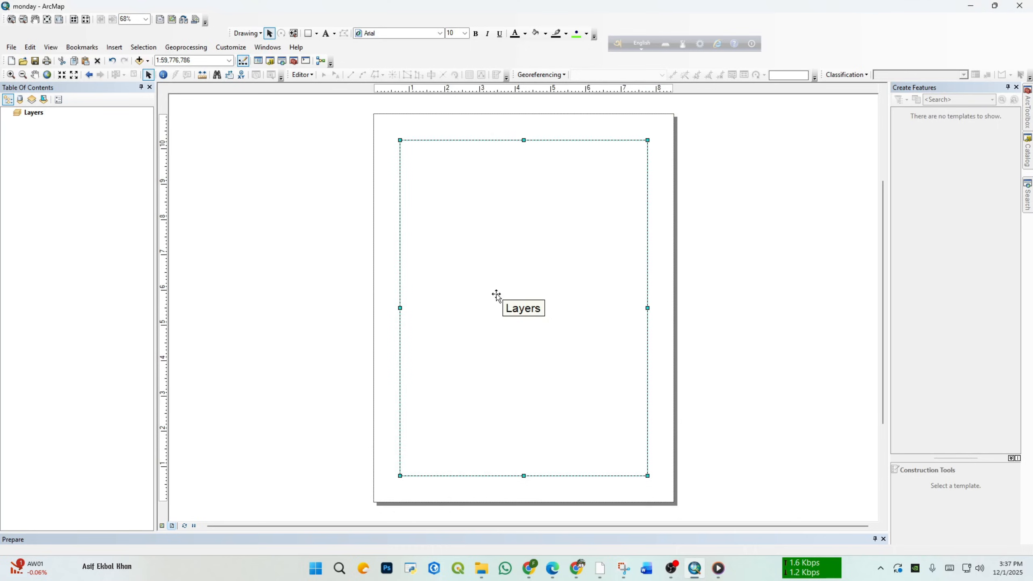
Step: Return to data view and add the bgd_admbnda_adm3_bbs_20201113 shapefile from Lab_final's BD_adm folder to the map
click(699, 260)
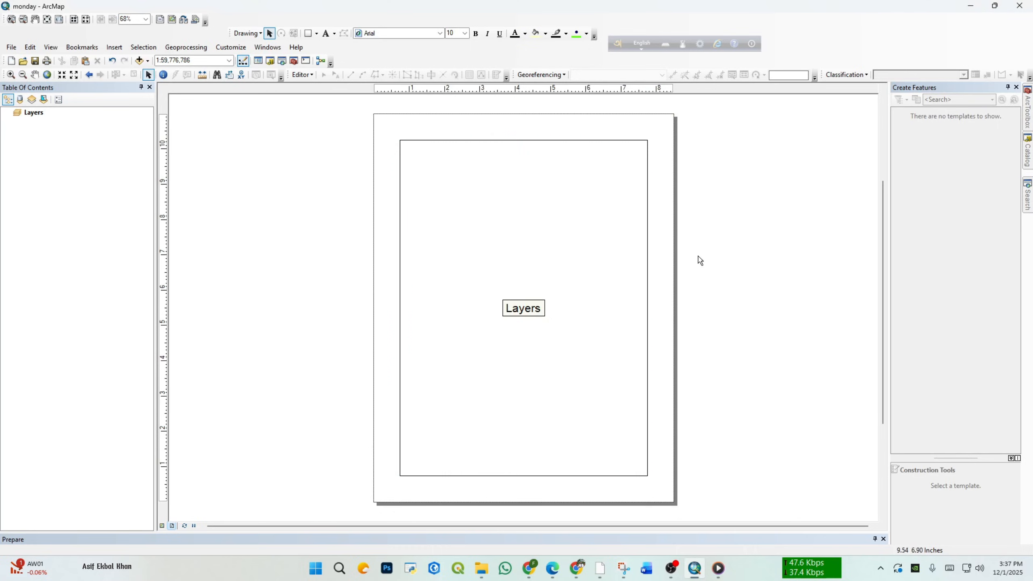
click(81, 48)
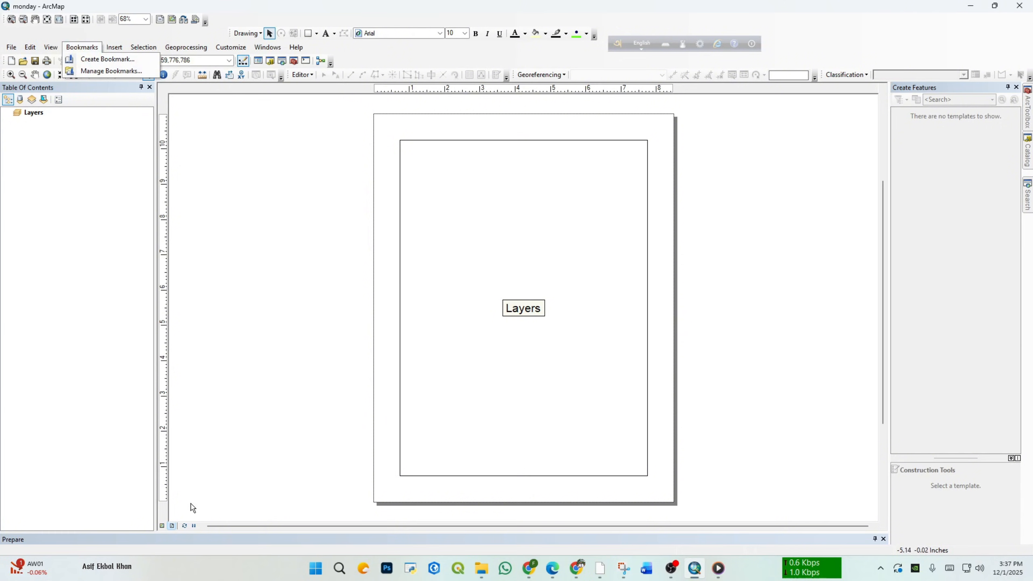
click(162, 526)
click(1028, 151)
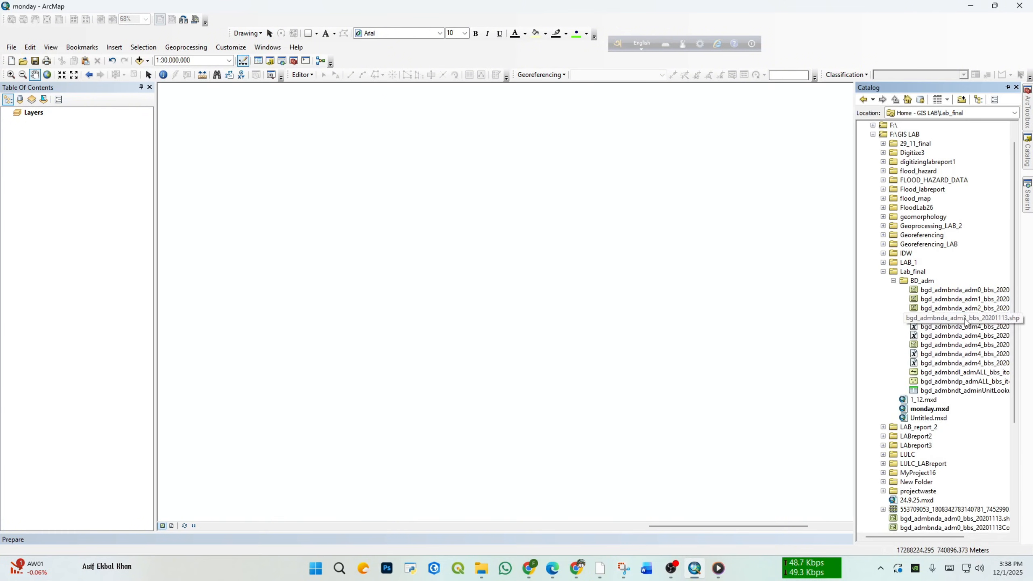
drag(965, 318, 317, 281)
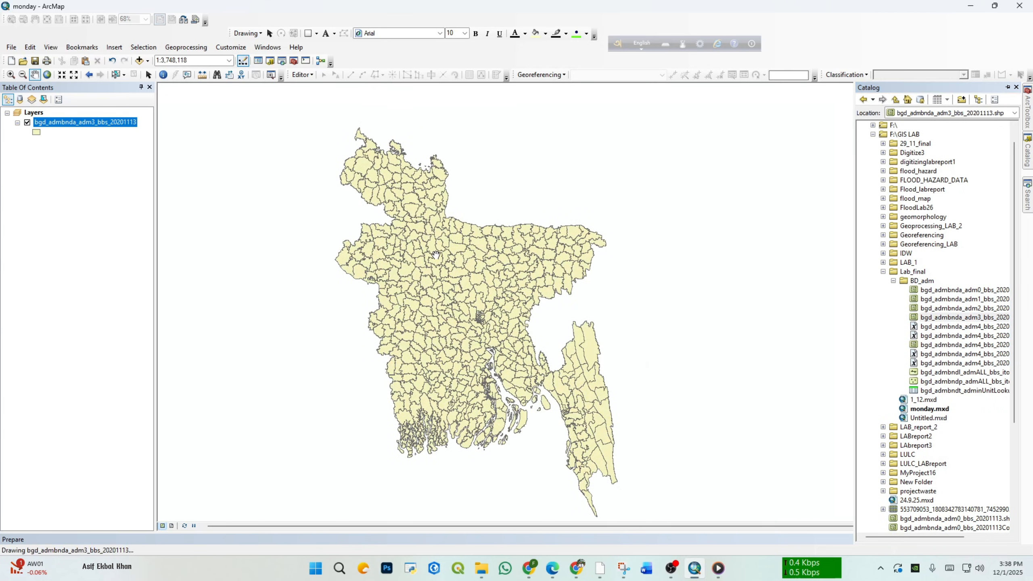
Step: Bookmark the northern tip of the bgd_admbnda_adm3_bbs_20201113 layer at a scale of 1:125,000 under the name pancha
scroll(436, 255, up, 2)
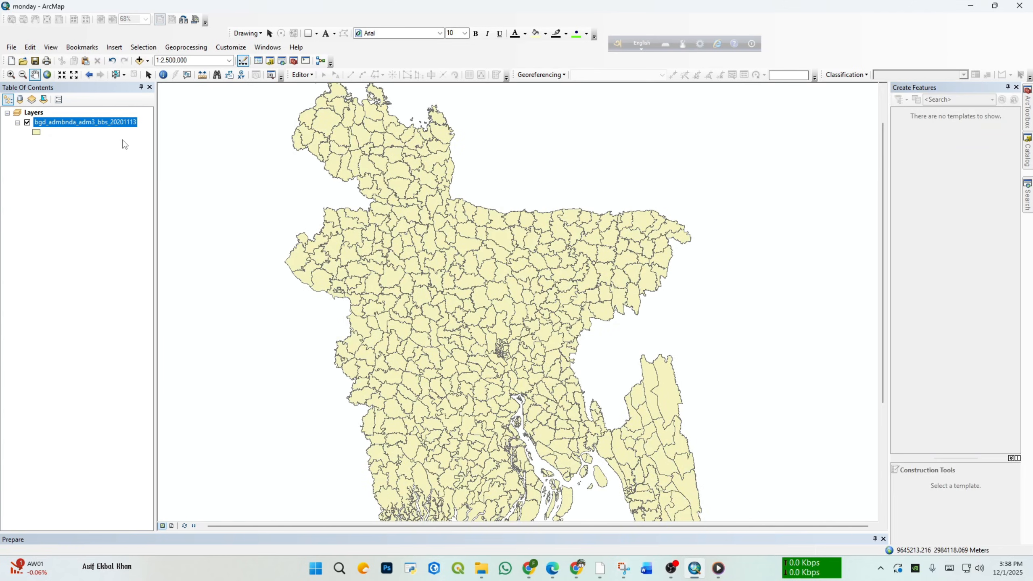
right_click(100, 122)
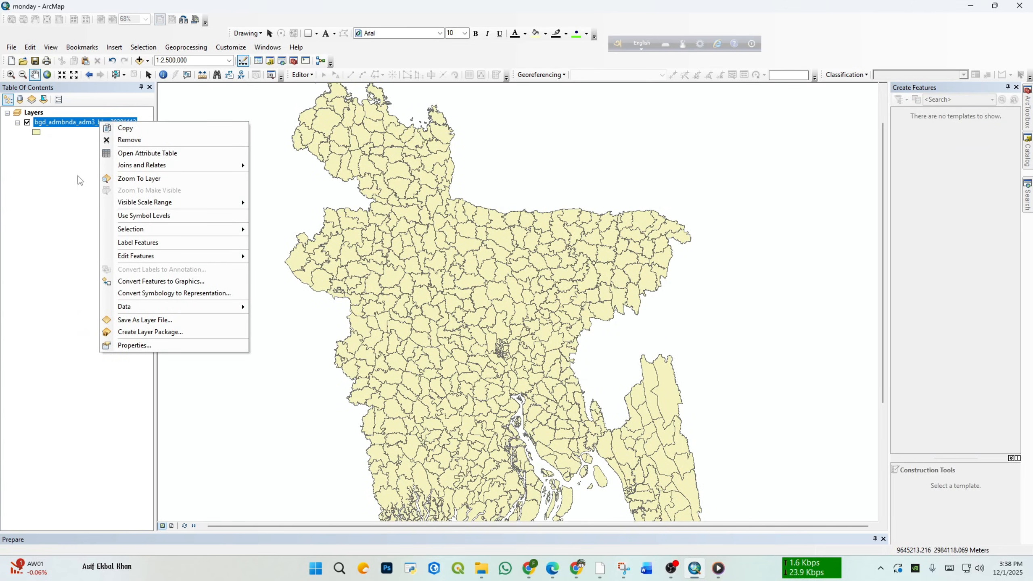
click(353, 98)
mouse_move(353, 98)
mouse_down()
mouse_move(423, 289)
mouse_move(404, 299)
mouse_up()
scroll(403, 299, up, 1)
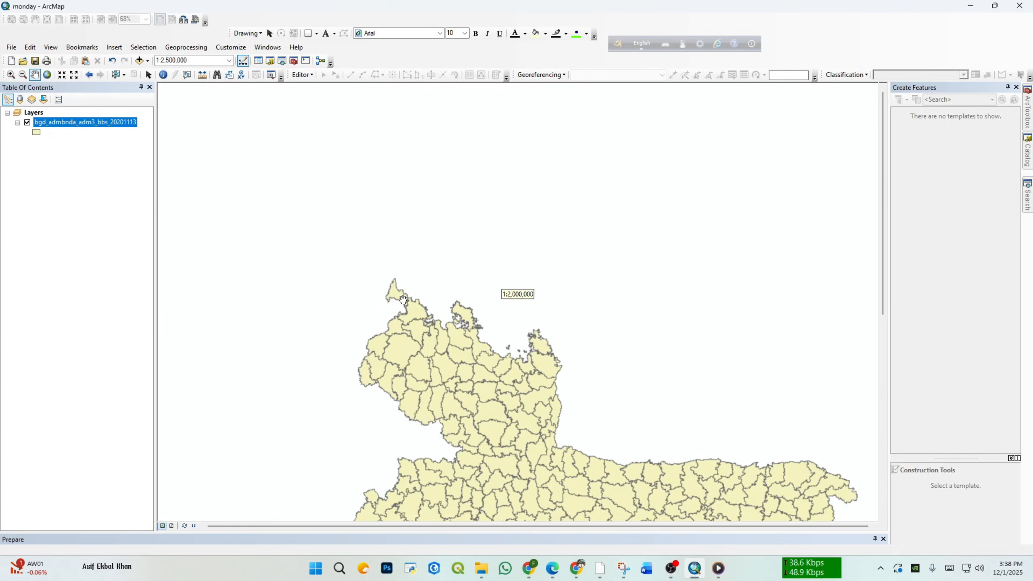
click(11, 75)
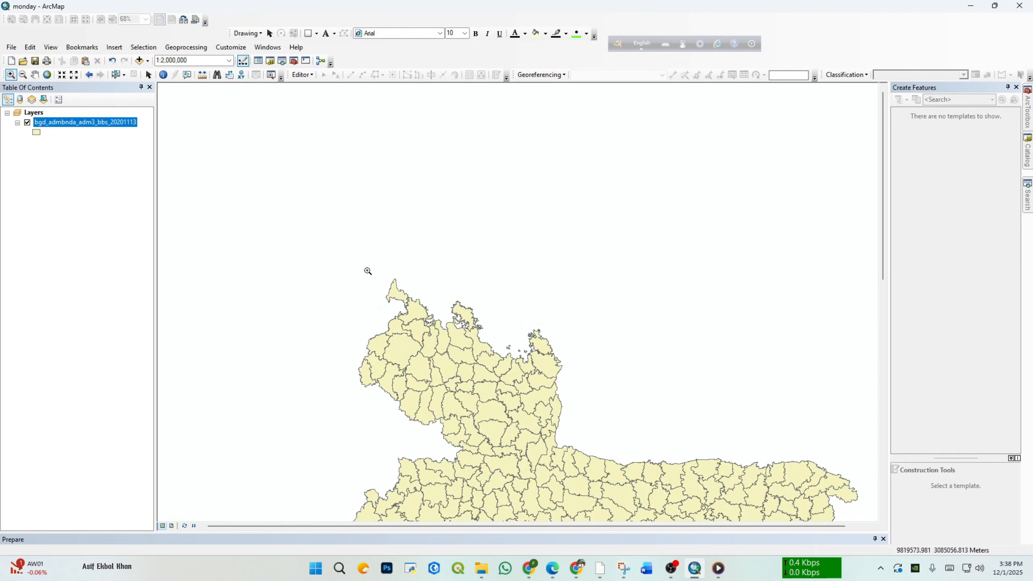
drag(367, 270, 444, 339)
drag(430, 199, 506, 259)
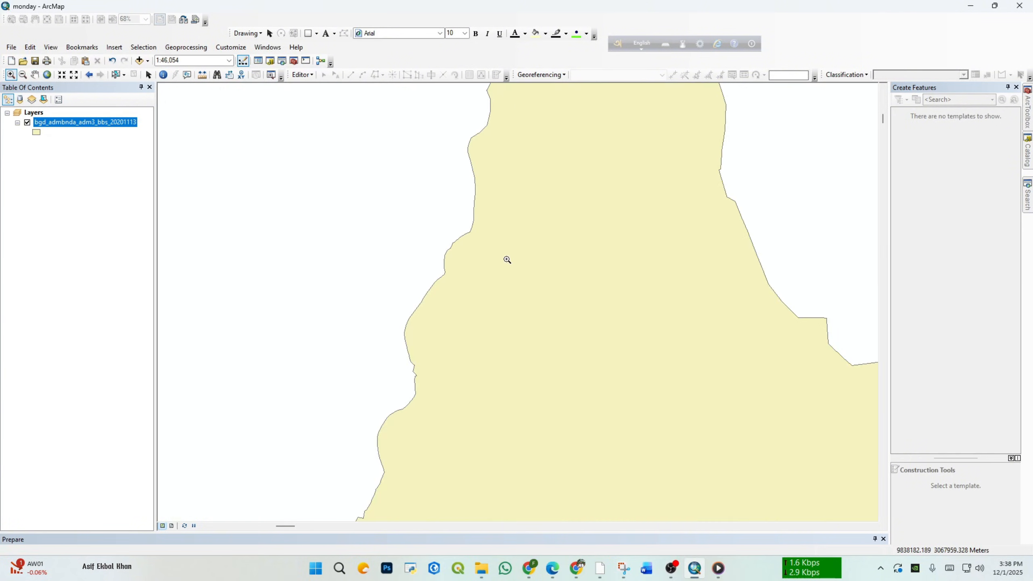
scroll(512, 267, down, 2)
scroll(545, 265, down, 2)
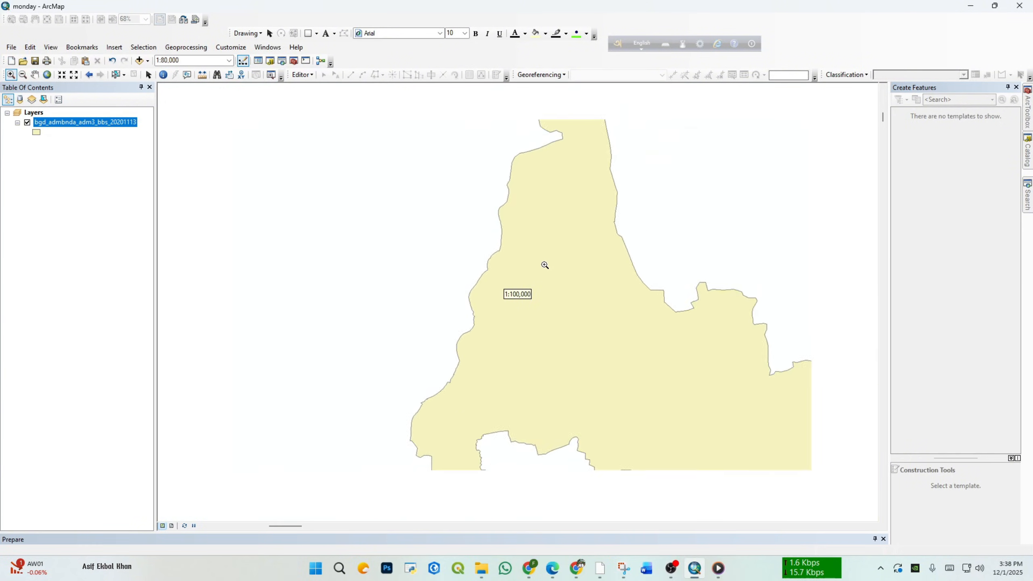
click(34, 74)
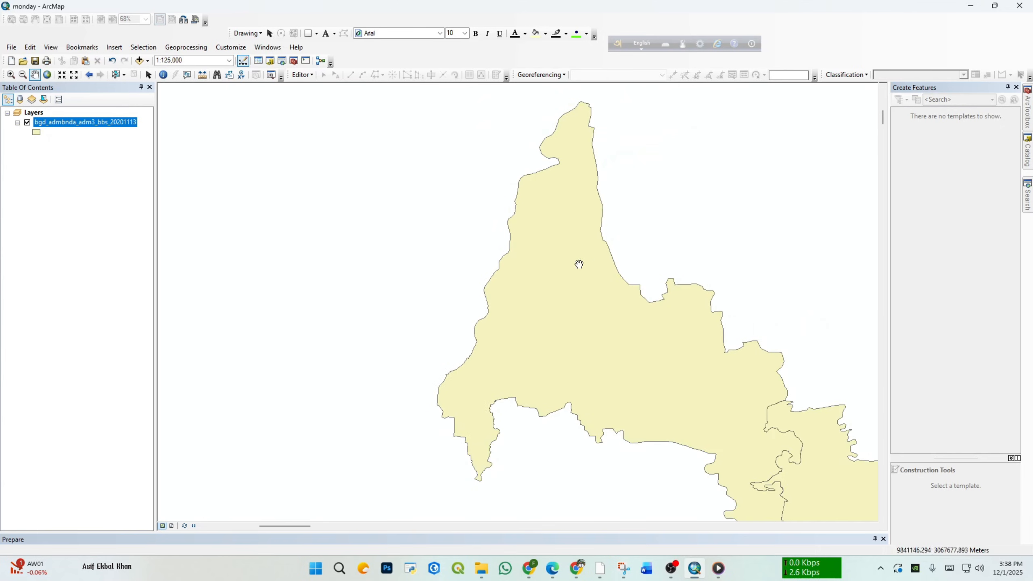
drag(586, 311, 524, 277)
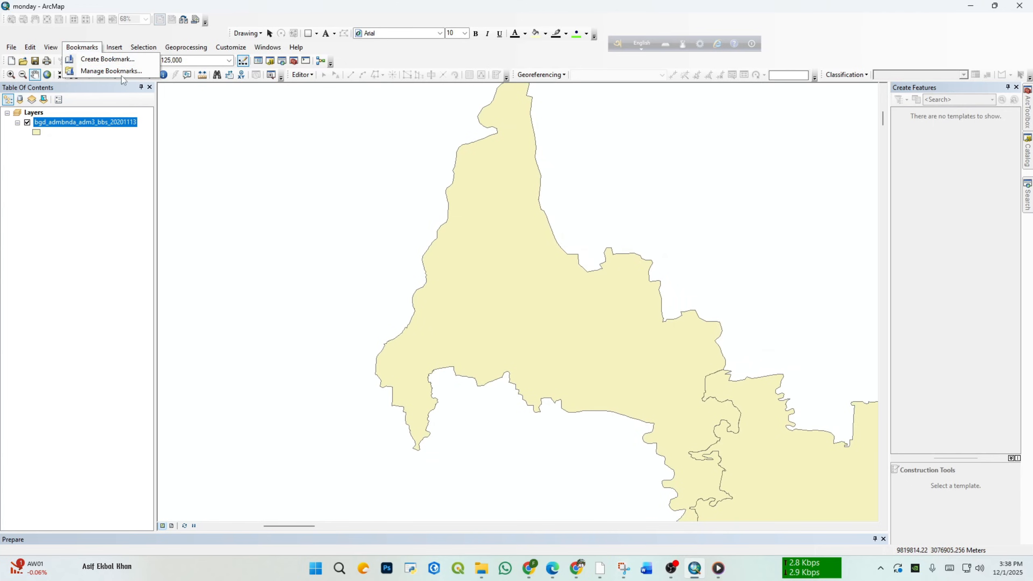
click(100, 60)
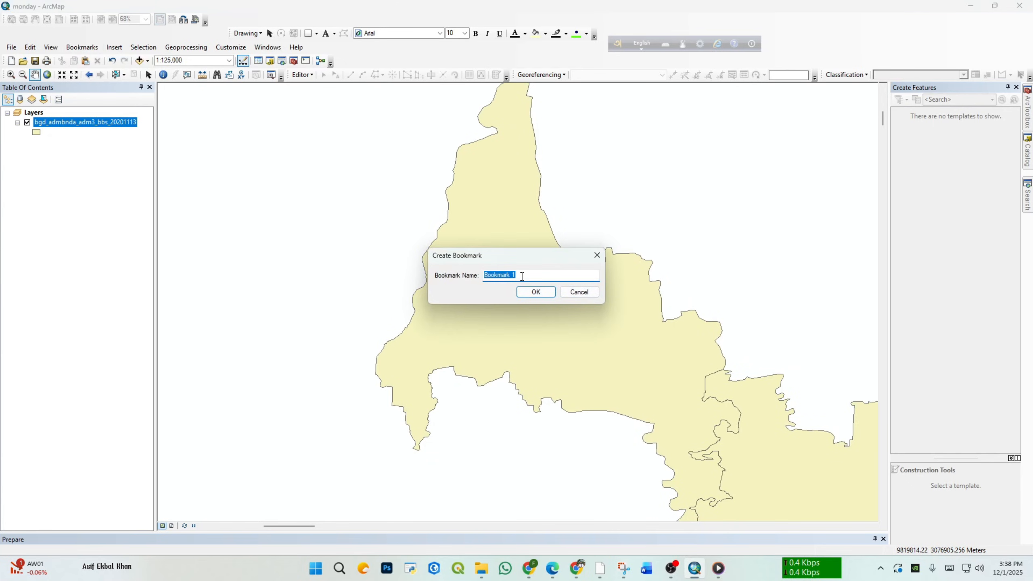
text(pancha)
click(536, 292)
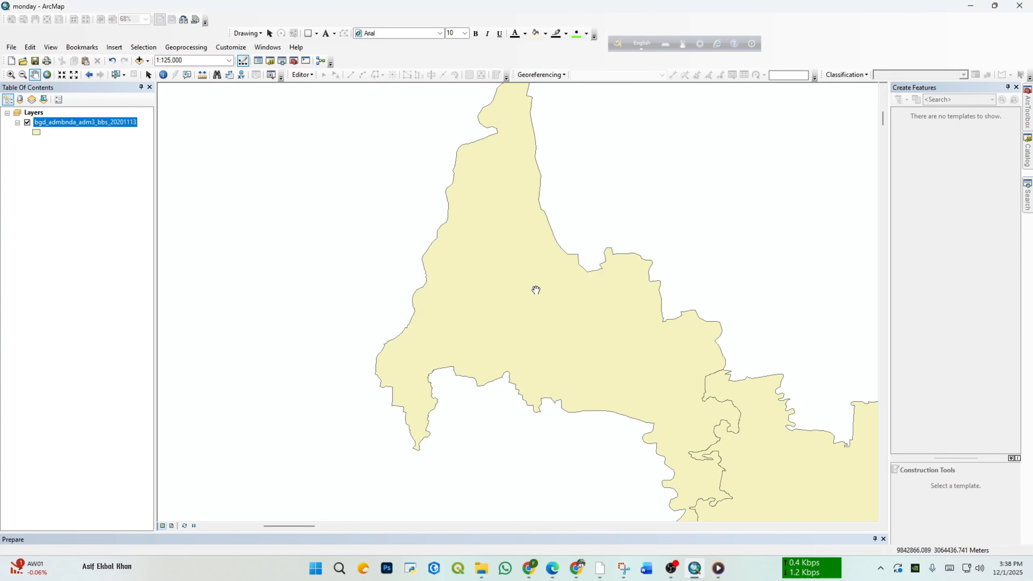
Step: Bookmark the northeastern corner of the adm3 boundary layer at a scale of 1:200,000 under the name sylhet
drag(563, 288, 537, 277)
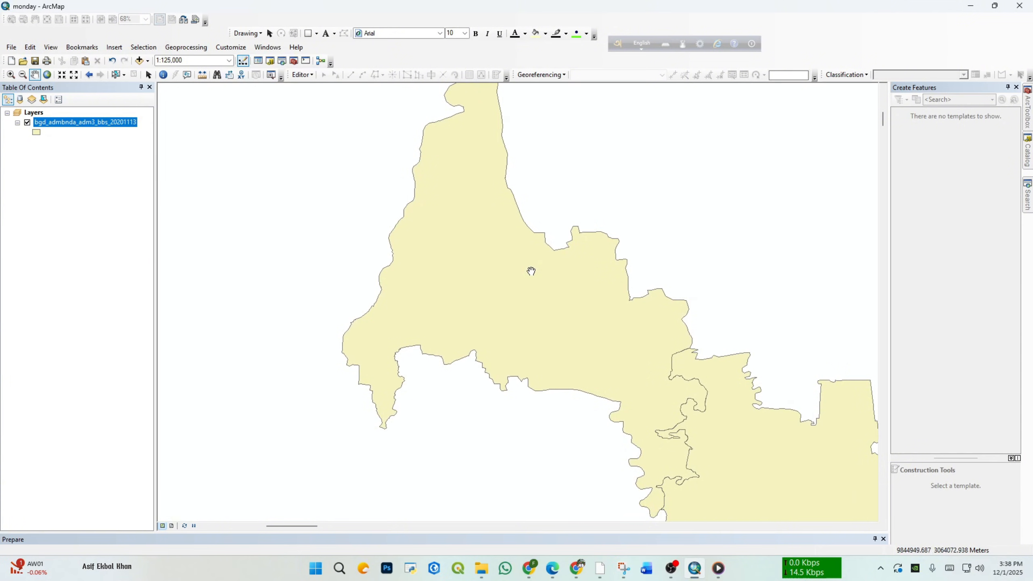
scroll(532, 271, up, 8)
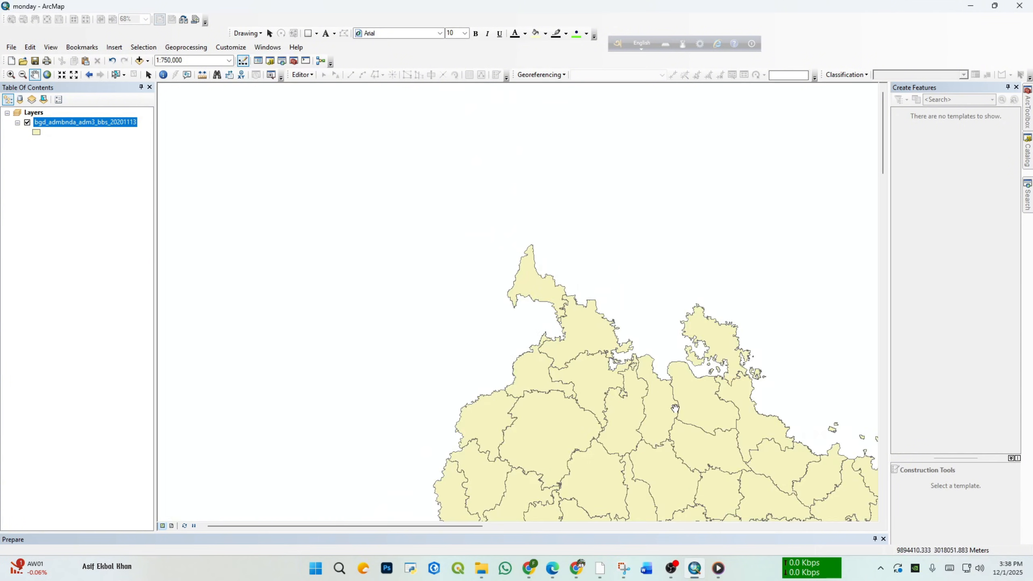
scroll(675, 408, up, 4)
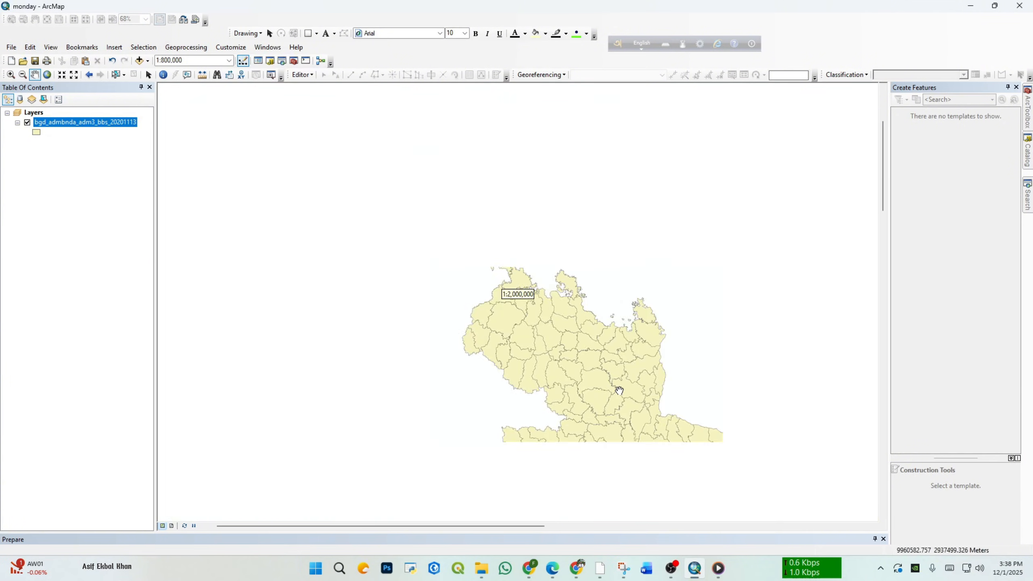
drag(845, 473, 585, 338)
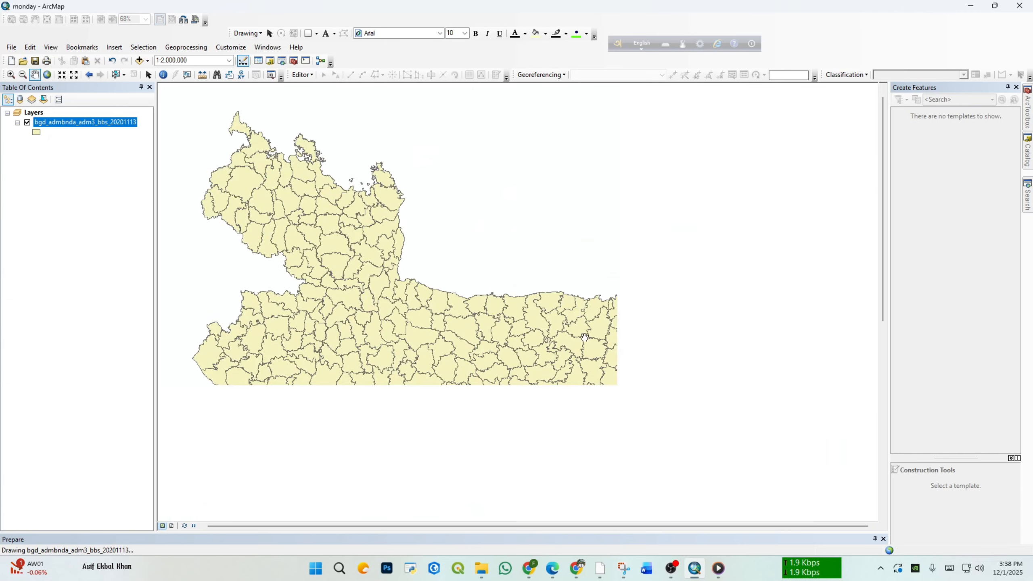
scroll(694, 329, down, 3)
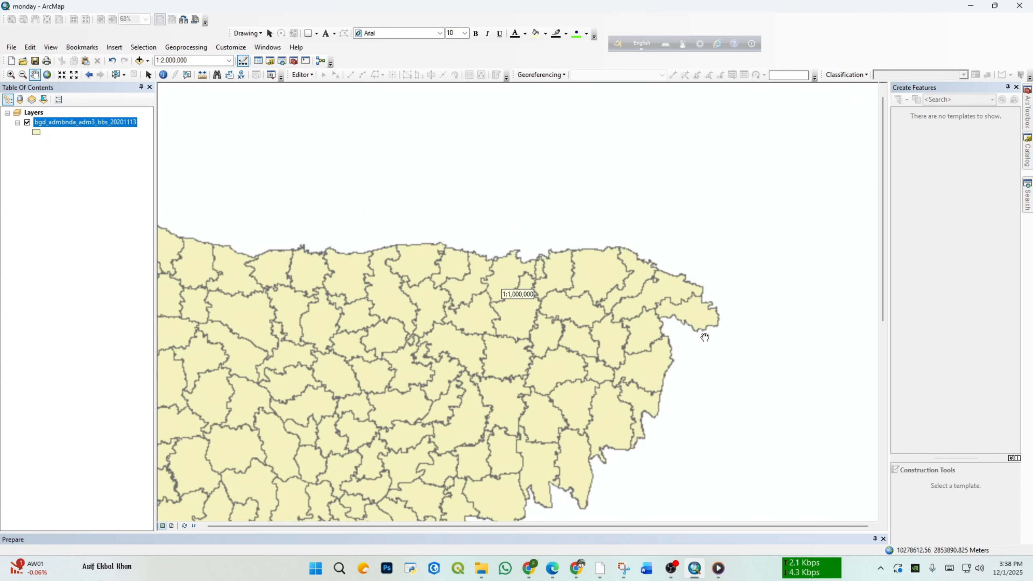
scroll(671, 338, down, 3)
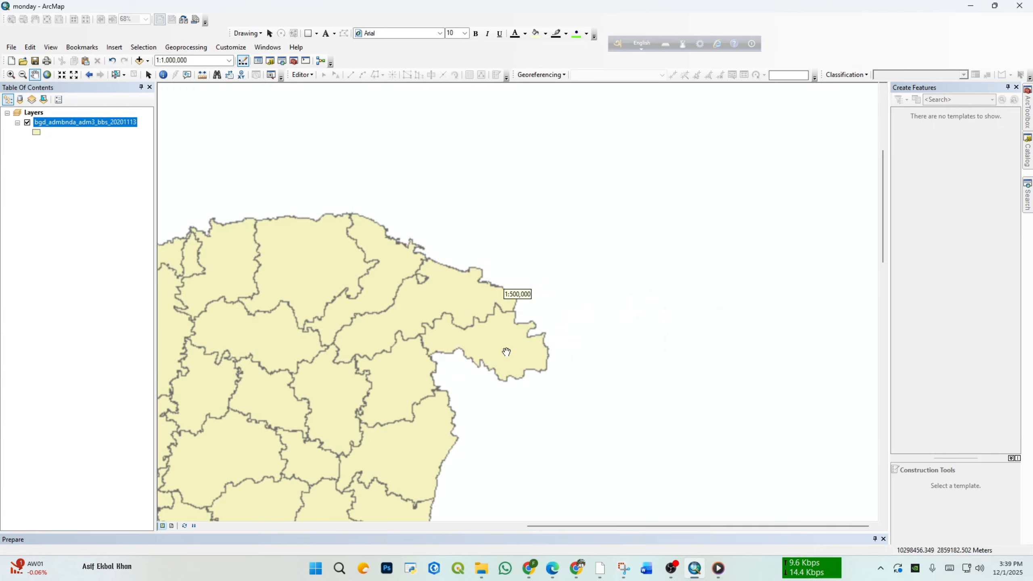
scroll(506, 352, down, 3)
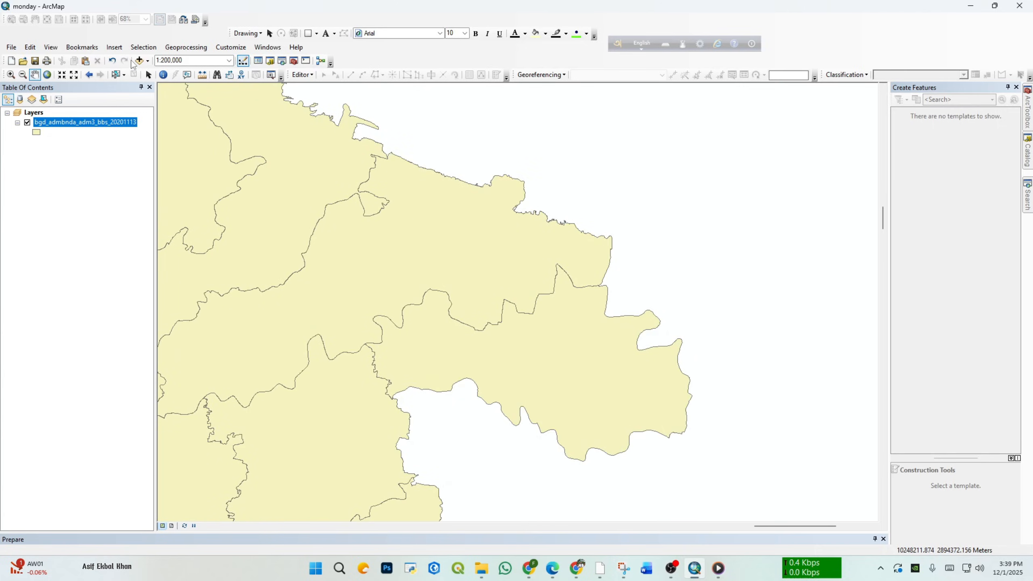
click(82, 47)
click(118, 68)
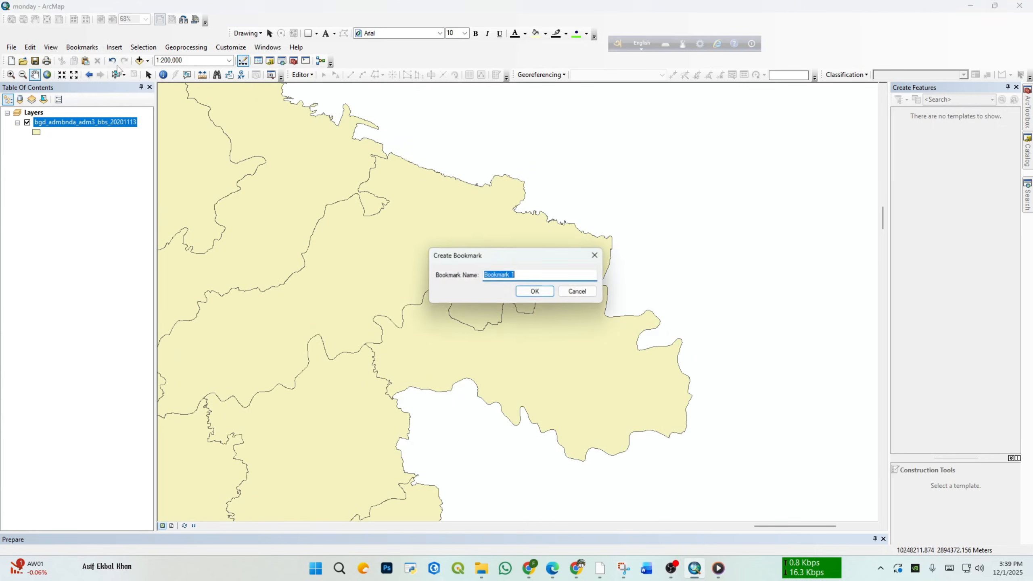
drag(519, 278, 477, 276)
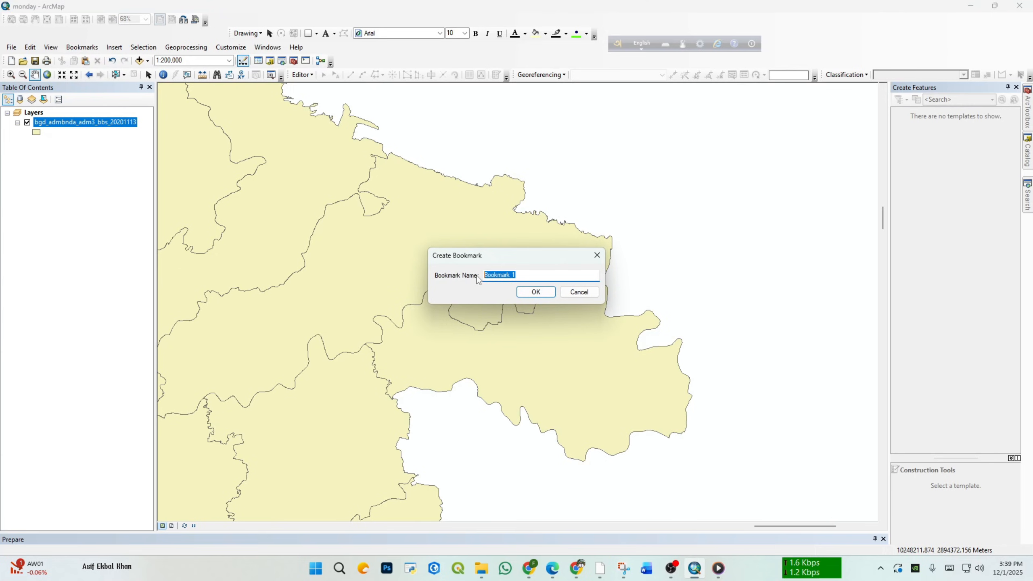
text(sylhet)
click(539, 291)
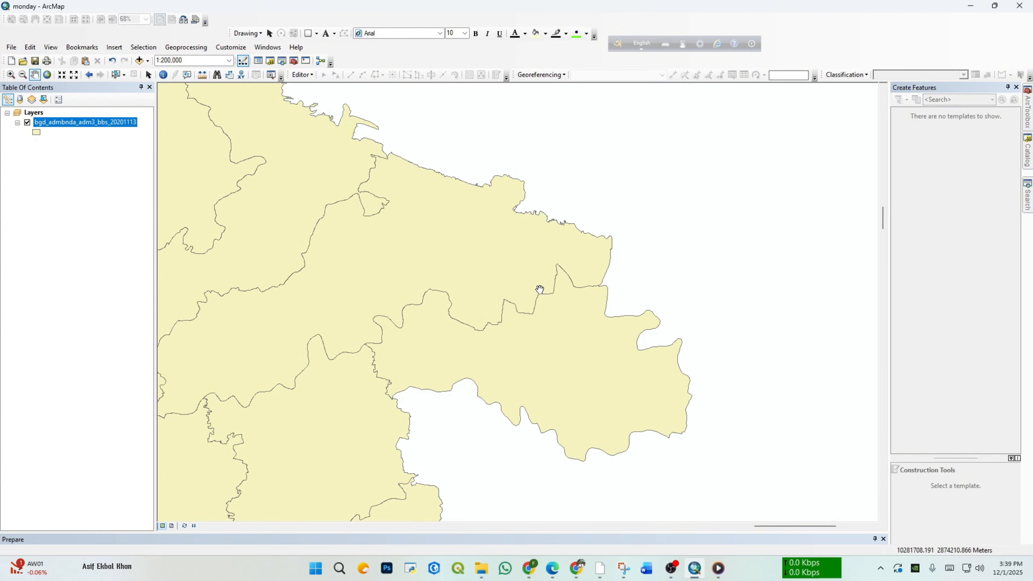
Step: Test the saved bookmarks by moving the map elsewhere and recalling first pancha and then sylhet
scroll(539, 290, up, 4)
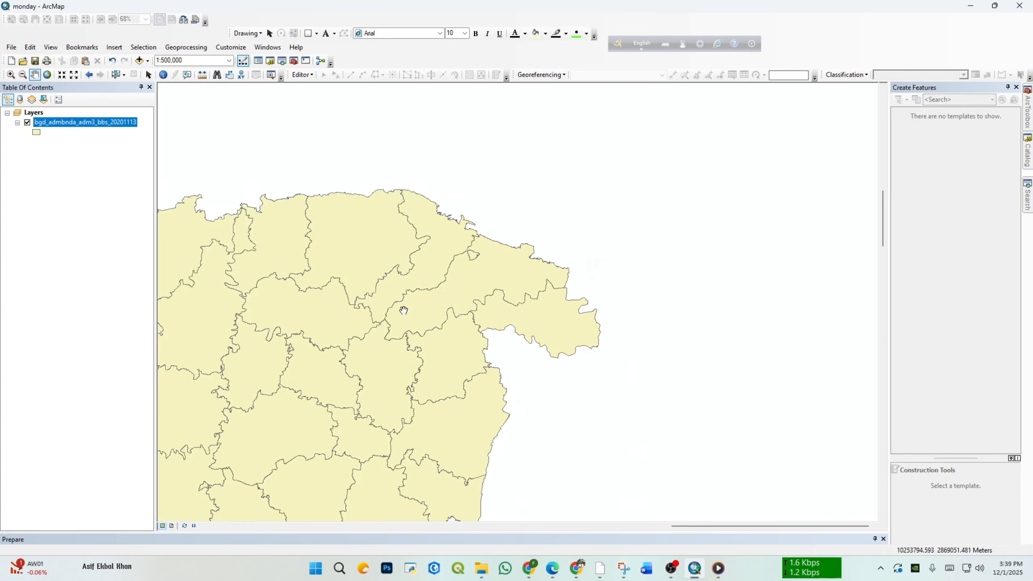
drag(344, 297, 720, 321)
drag(303, 265, 545, 408)
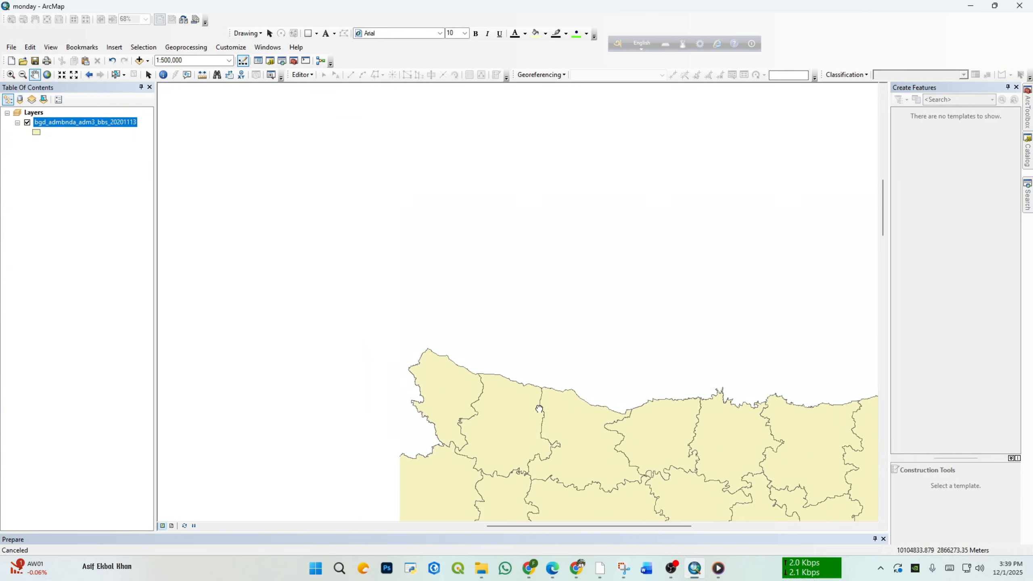
drag(187, 143, 492, 337)
scroll(491, 337, up, 2)
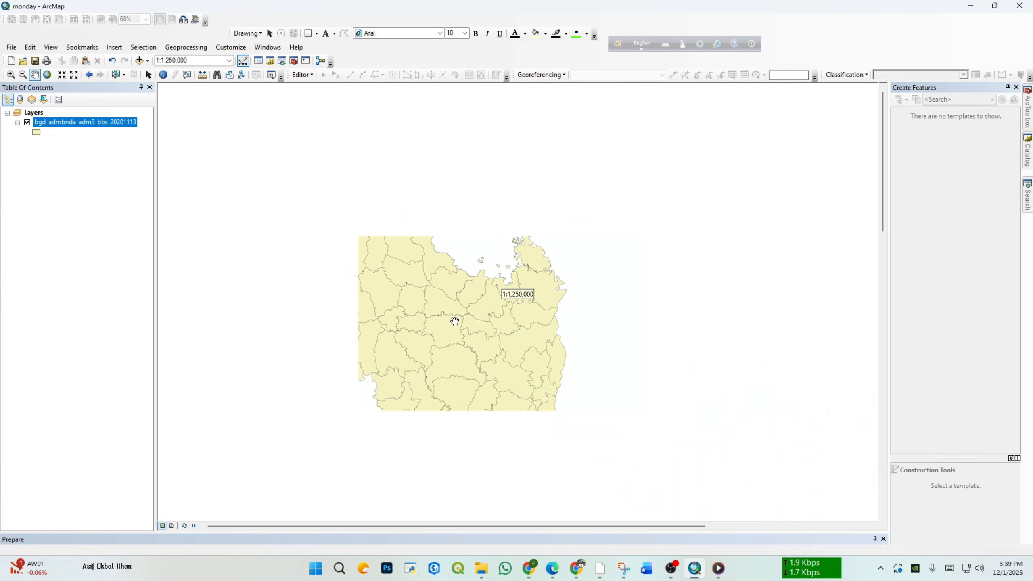
drag(467, 387, 392, 312)
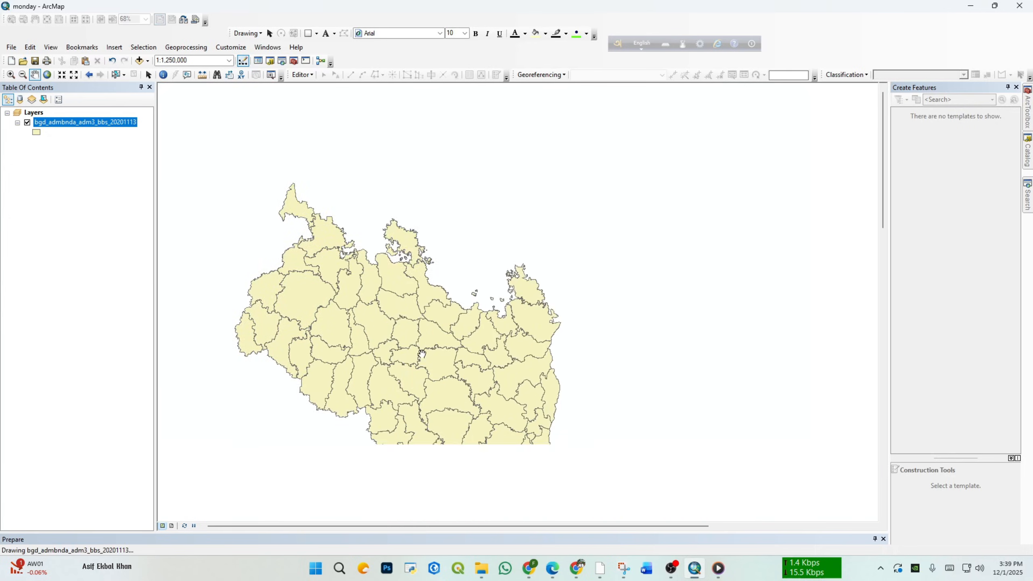
drag(572, 441, 390, 330)
drag(850, 458, 471, 391)
scroll(336, 269, up, 2)
scroll(421, 341, up, 3)
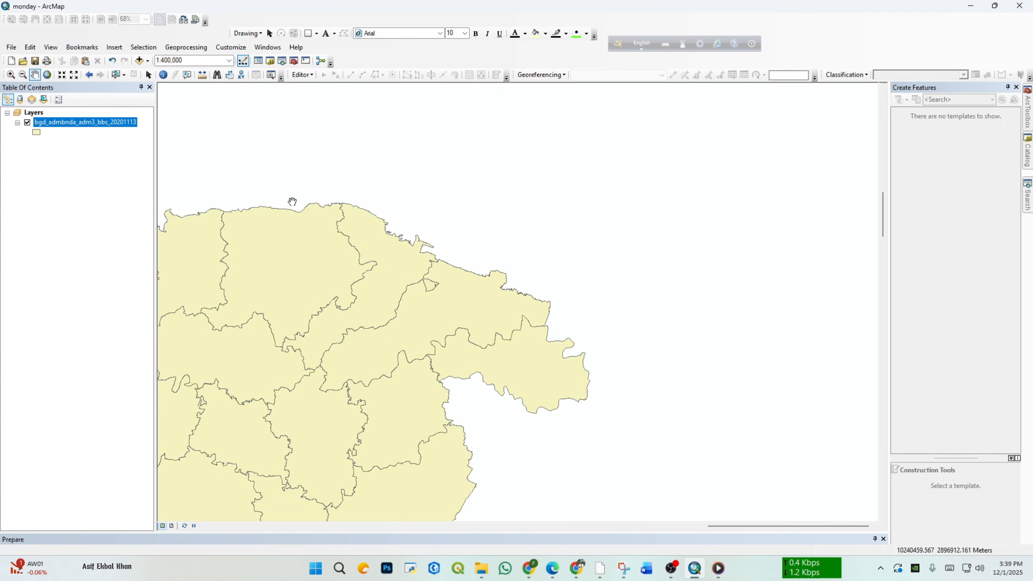
click(82, 47)
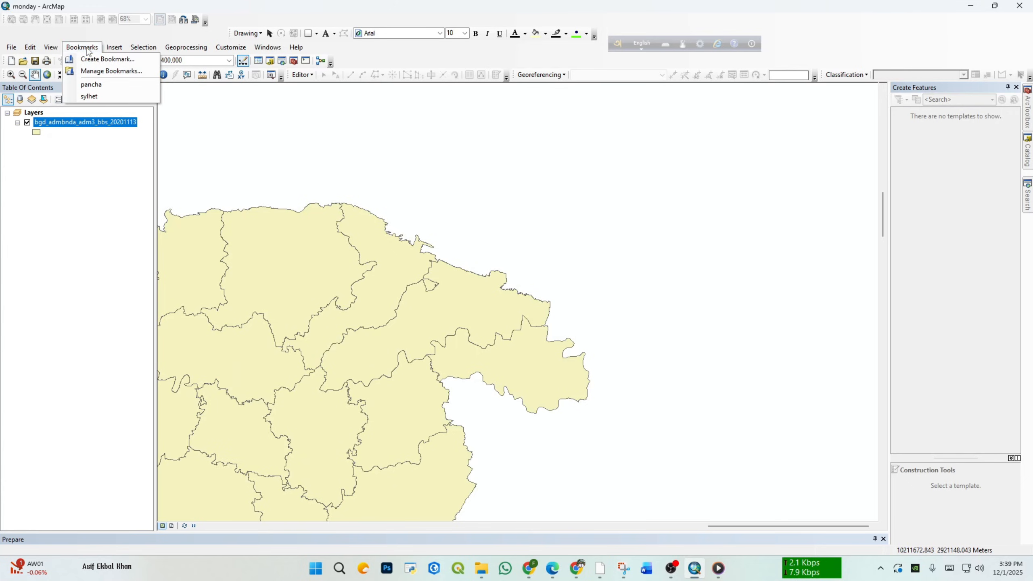
click(91, 86)
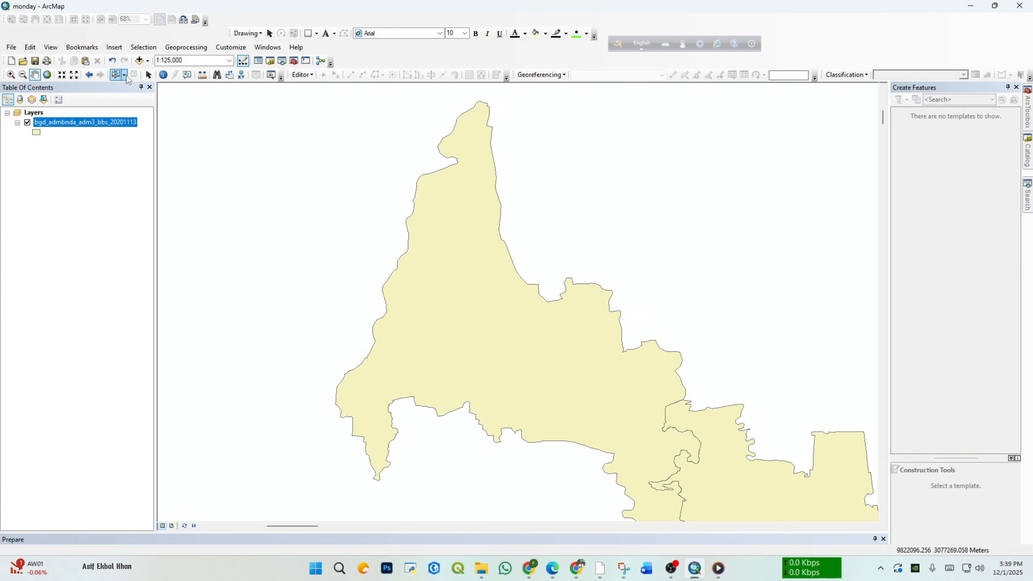
click(82, 48)
click(91, 96)
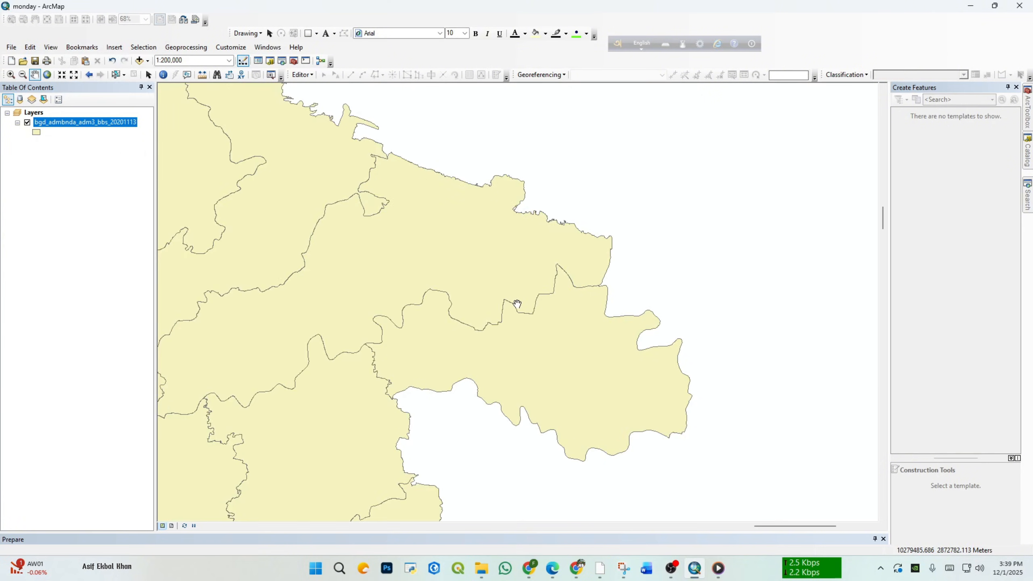
drag(514, 300, 575, 270)
Step: Switch to layout view, select the data frame on the page and zoom it to the whole adm3 boundary layer
click(114, 47)
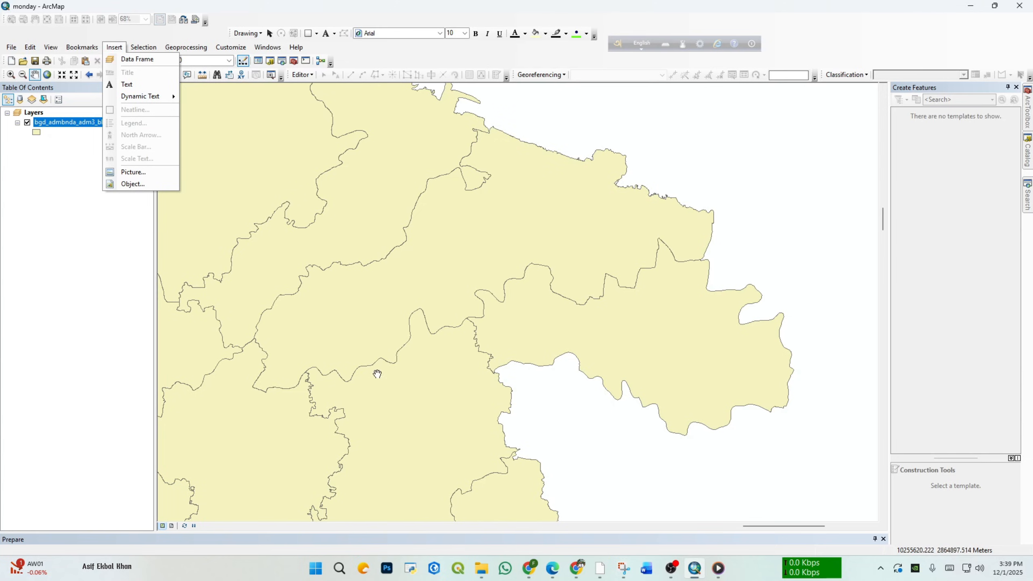
click(172, 526)
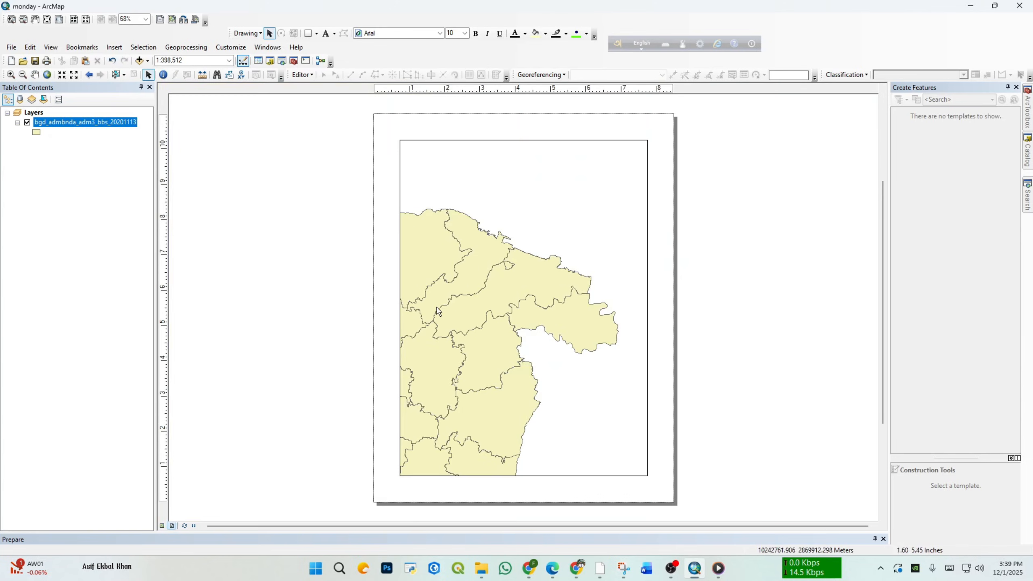
click(449, 305)
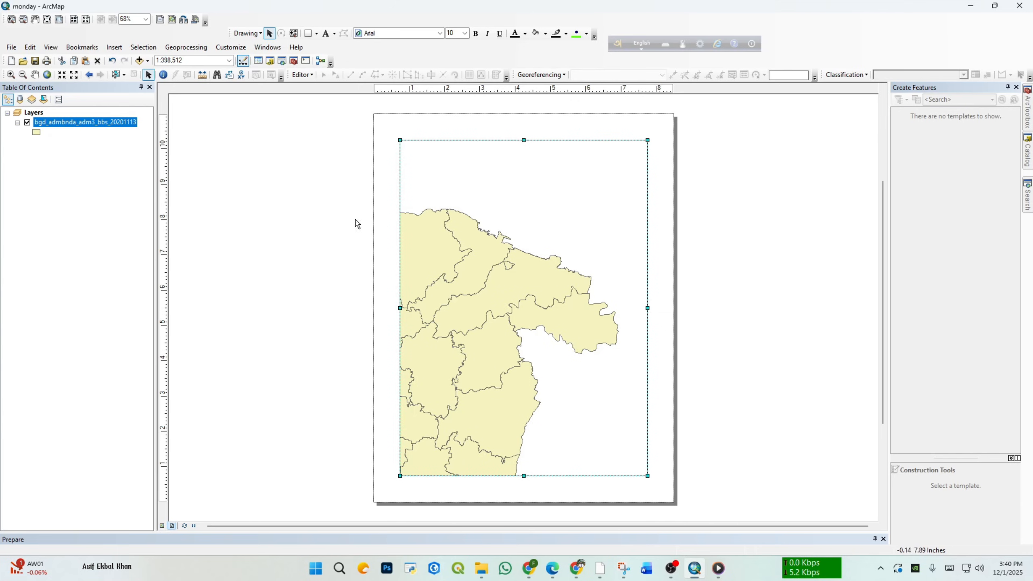
right_click(98, 123)
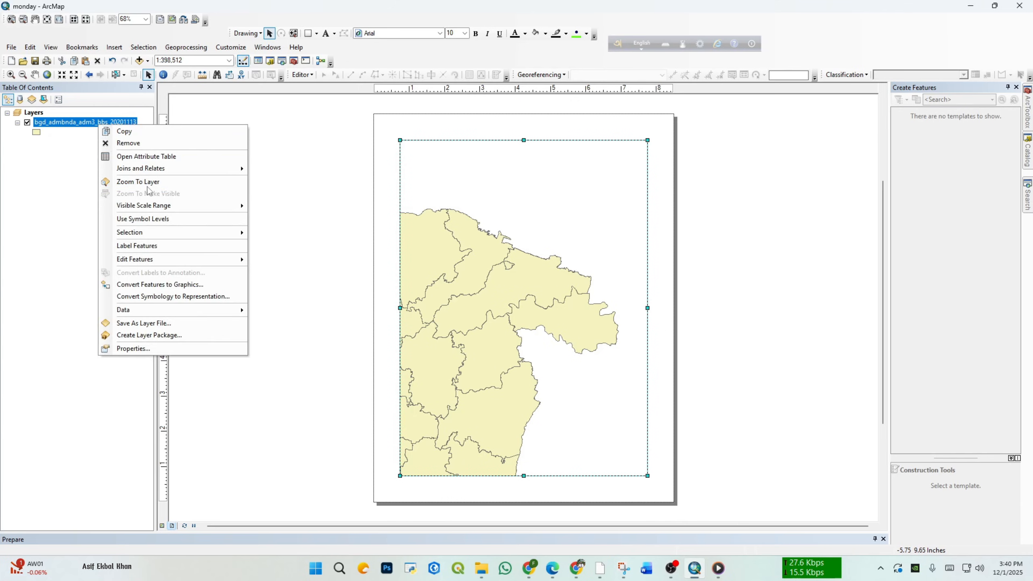
click(148, 182)
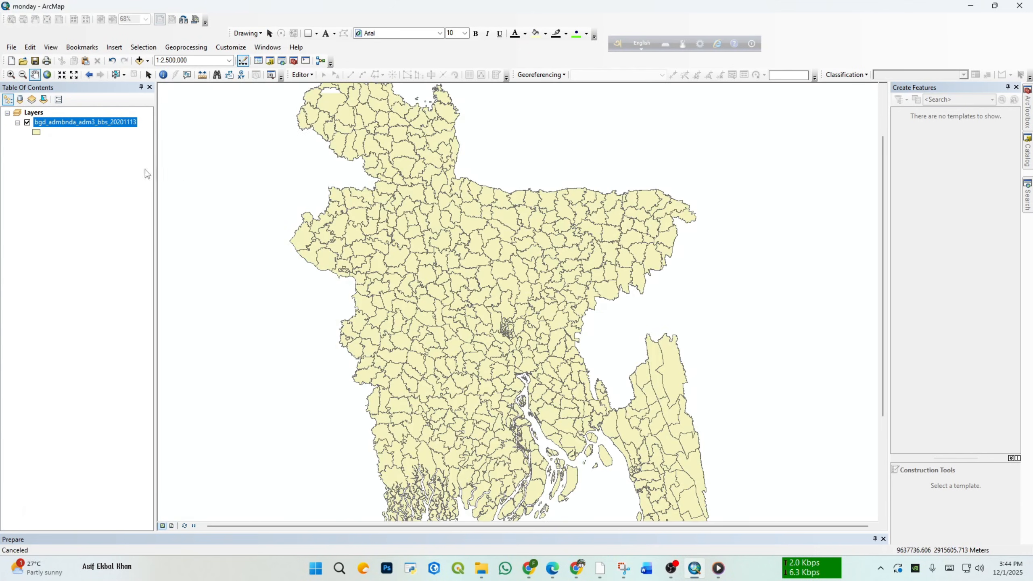
Step: Hide the Editor toolbar and show it again
click(142, 48)
mouse_move(173, 48)
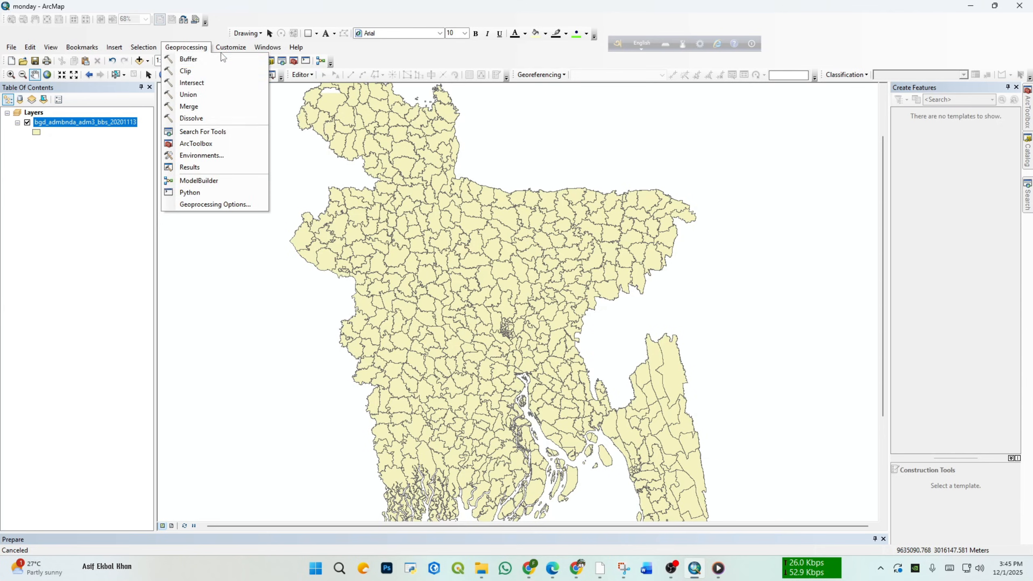
mouse_move(222, 50)
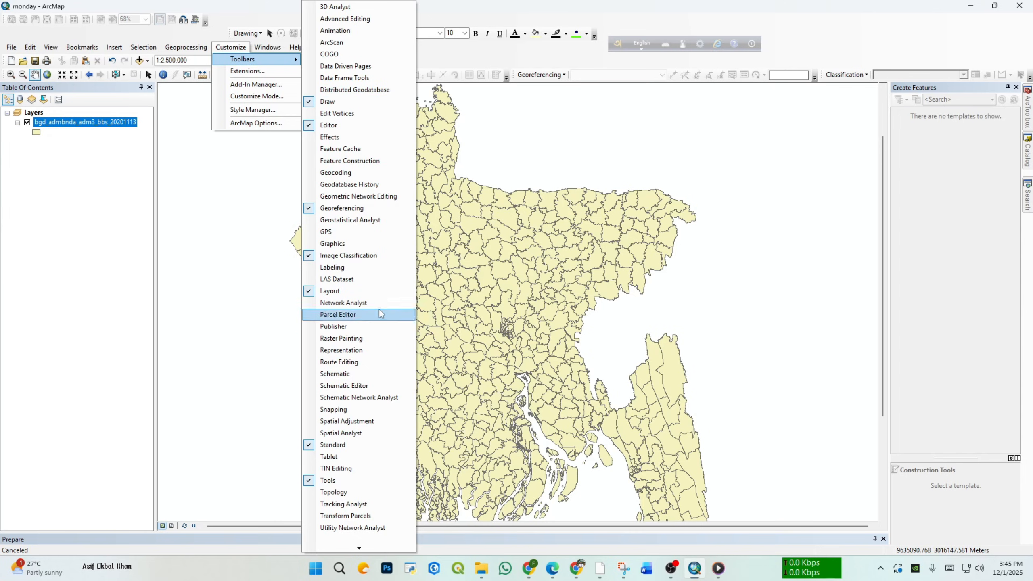
click(345, 126)
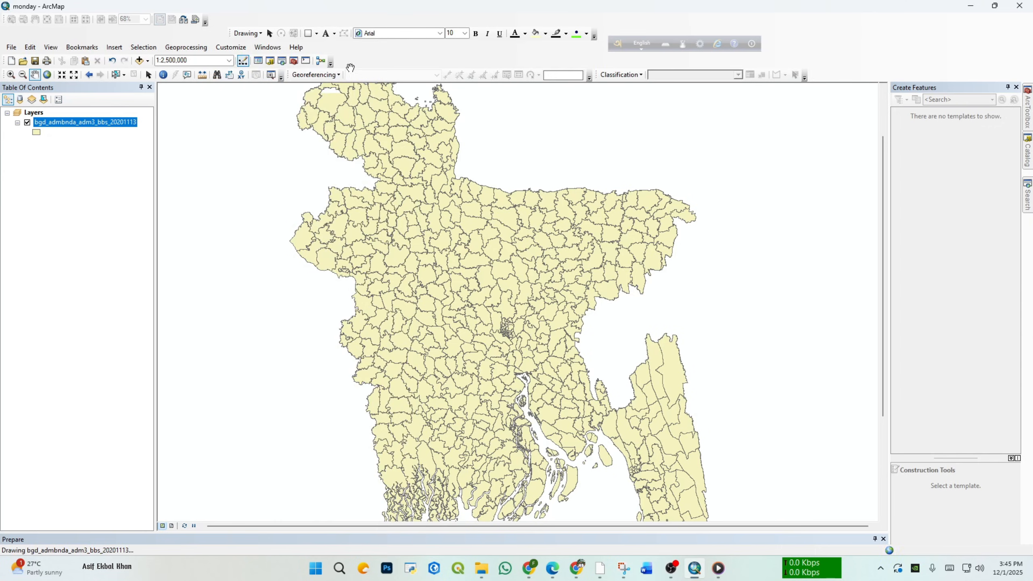
right_click(384, 58)
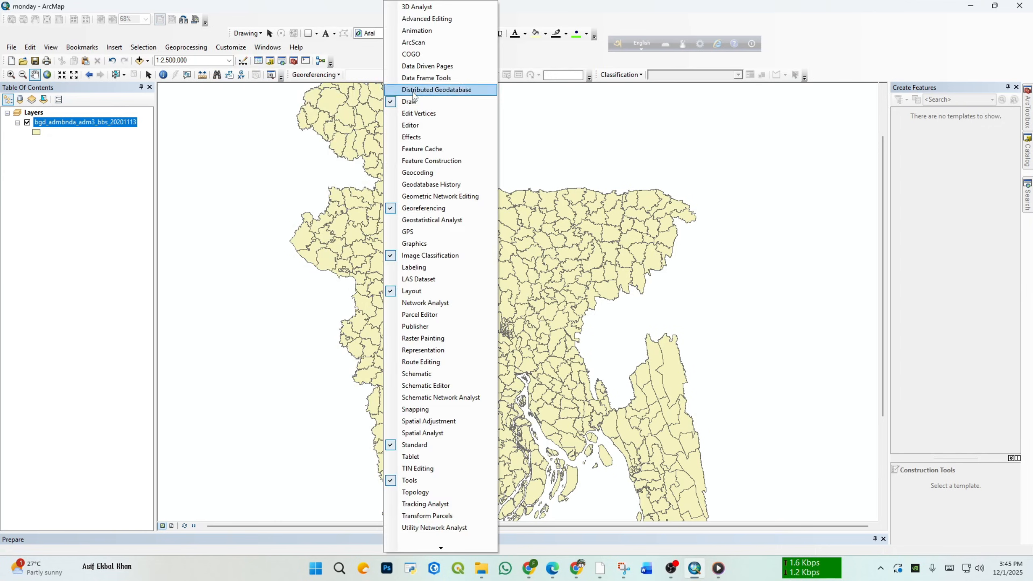
click(415, 129)
Step: Show the 3D Analyst toolbar, dock it in a row below the other toolbars, and remove it again
right_click(423, 61)
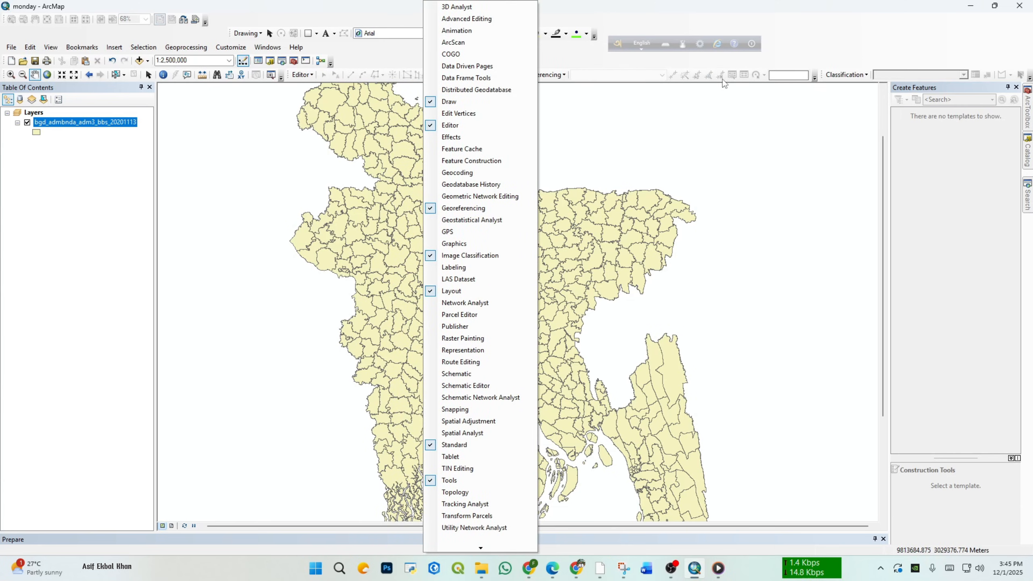
double_click(502, 10)
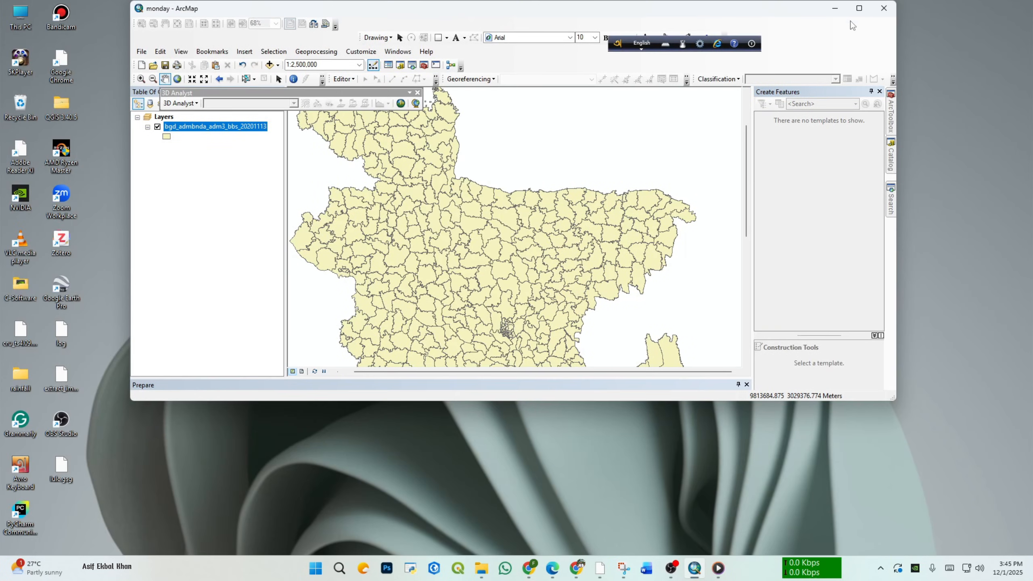
click(860, 8)
drag(370, 94, 440, 88)
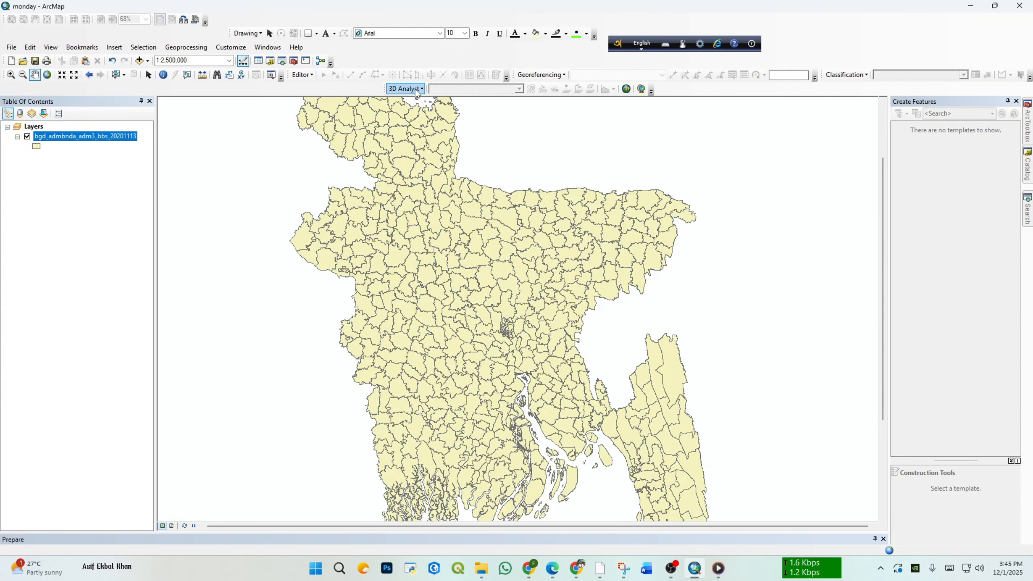
right_click(443, 89)
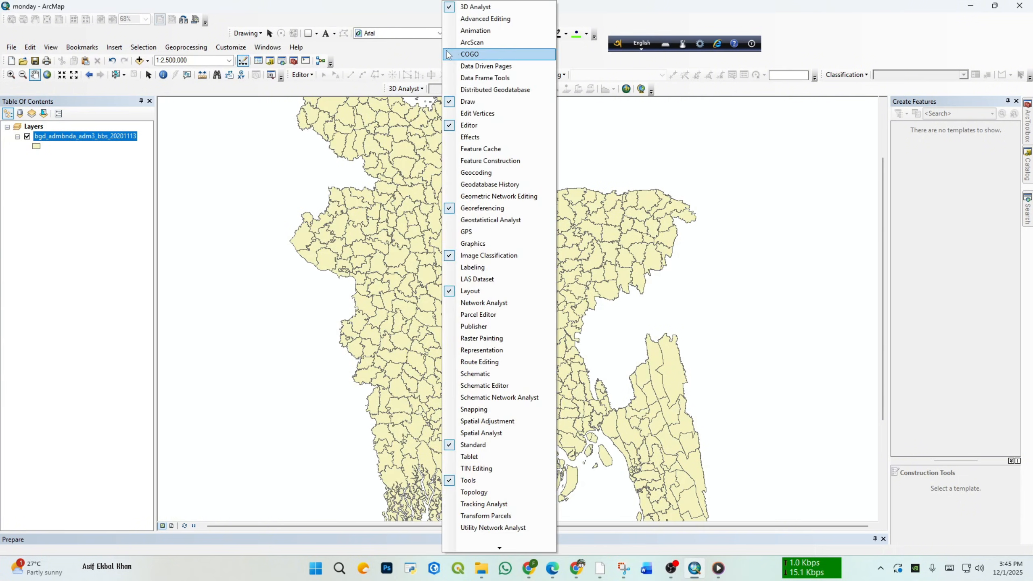
click(474, 7)
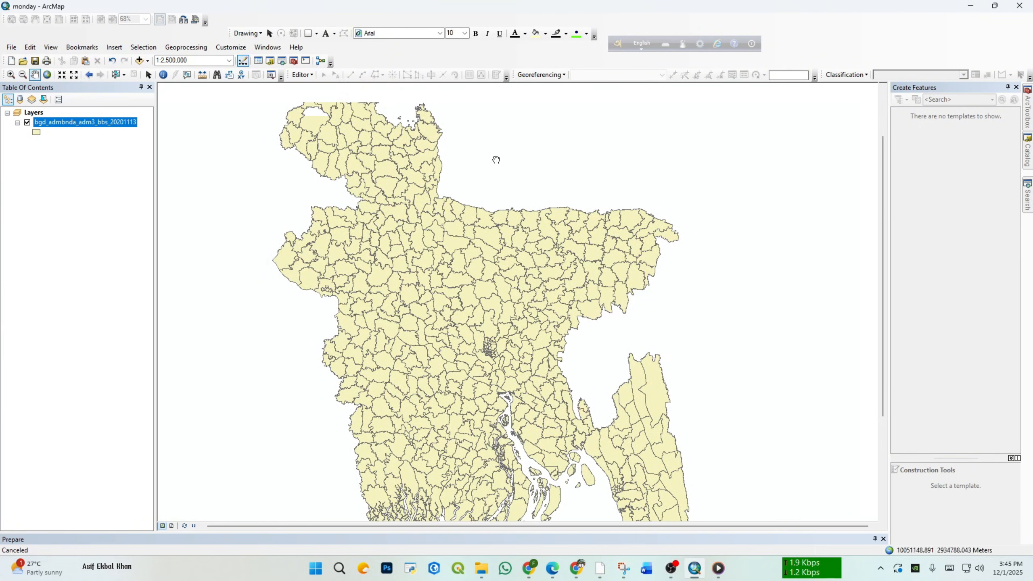
Step: Examine which ArcGIS extensions are available and enabled in the Extensions dialog, and close it without changes
right_click(522, 61)
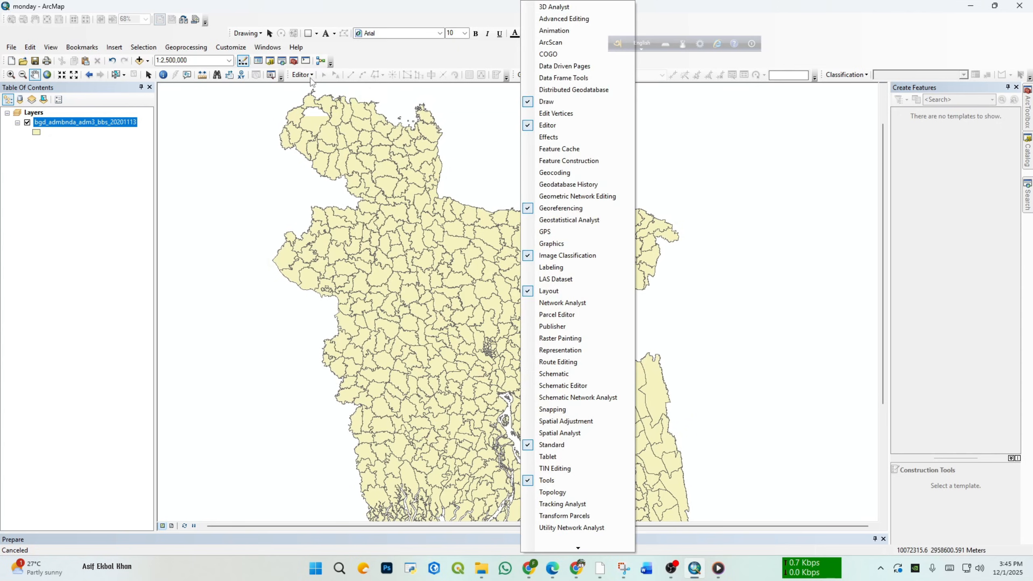
click(259, 49)
mouse_move(240, 48)
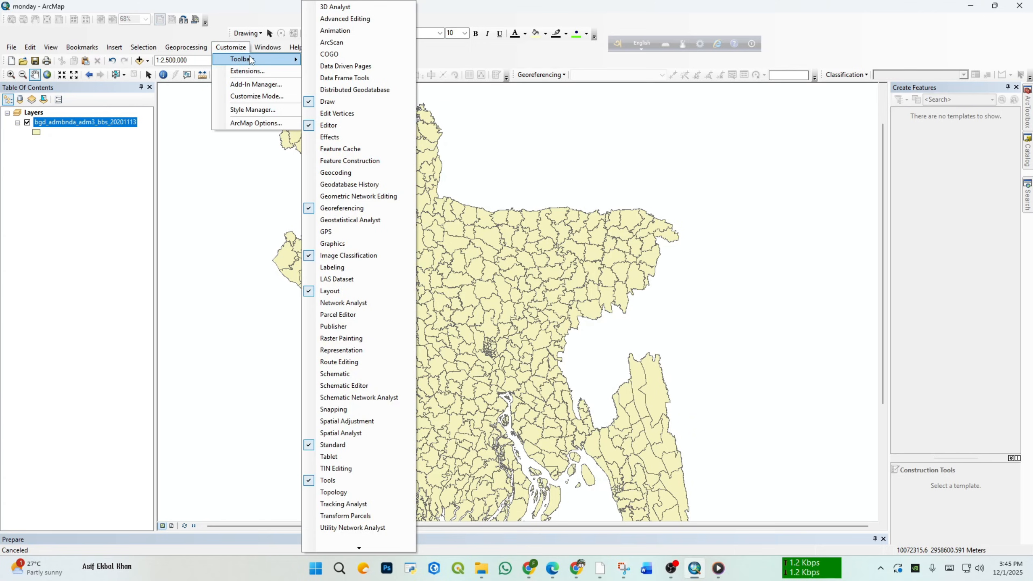
click(242, 51)
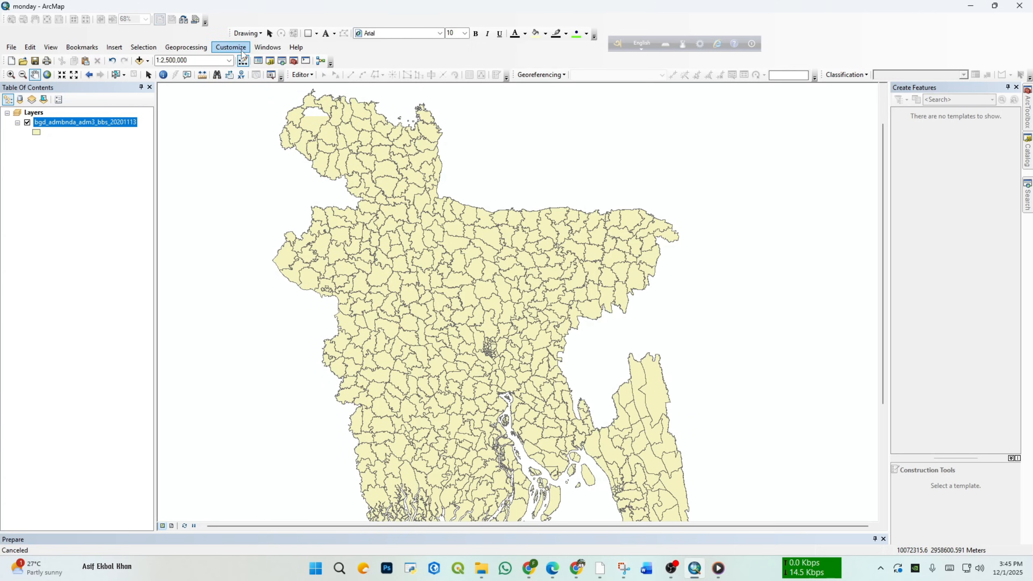
click(243, 49)
mouse_move(246, 60)
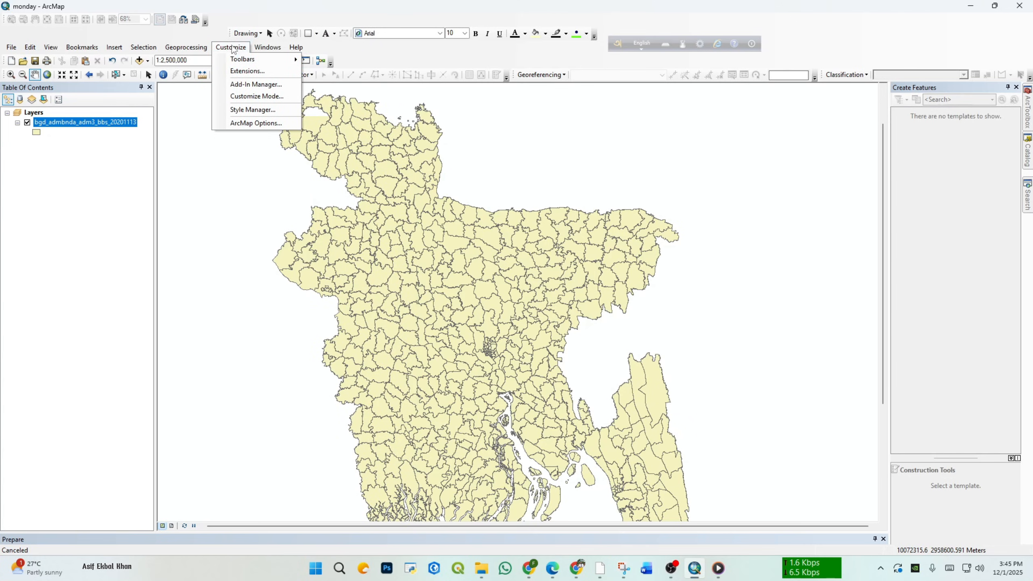
click(247, 71)
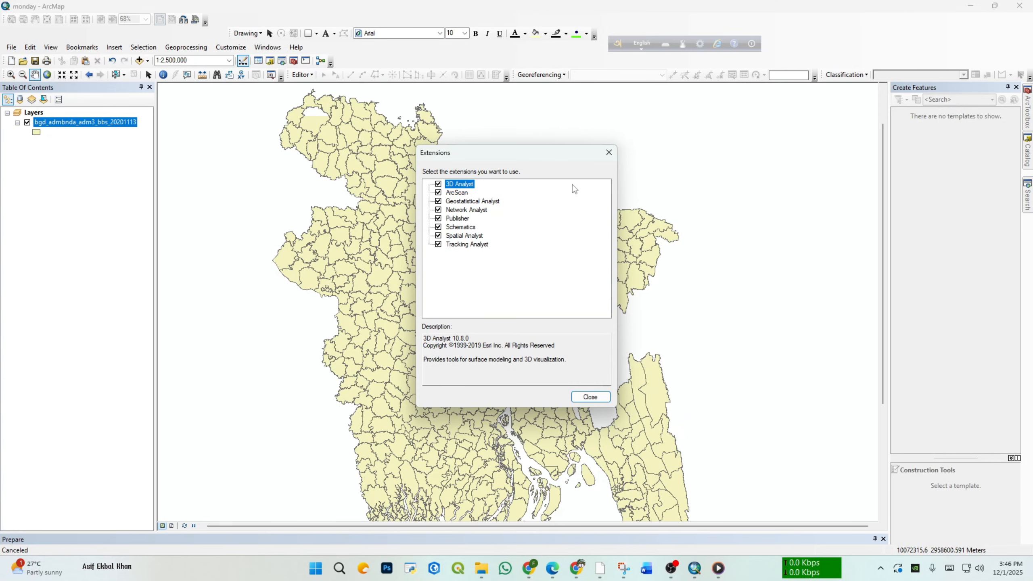
drag(551, 158, 668, 126)
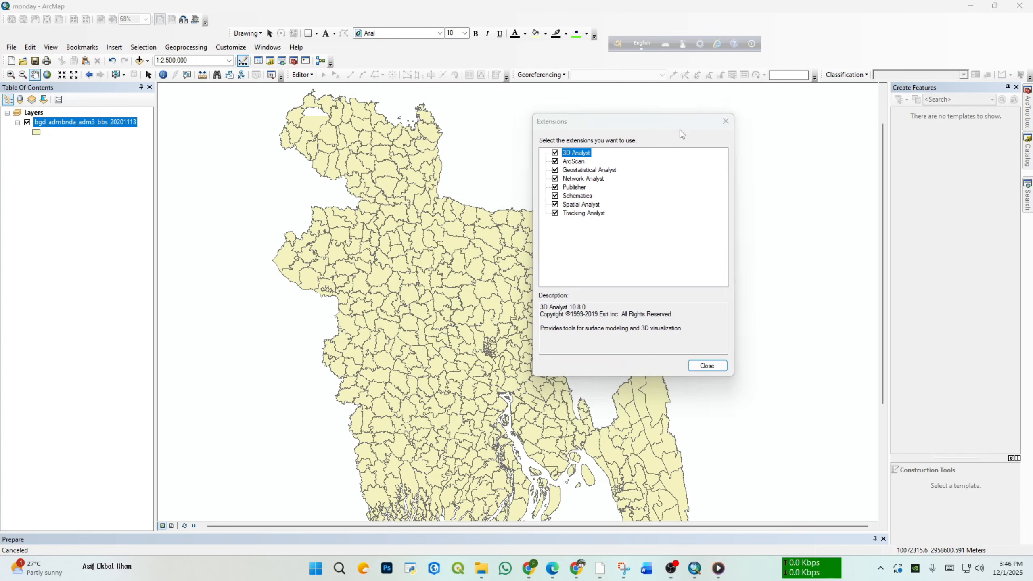
drag(679, 128, 588, 115)
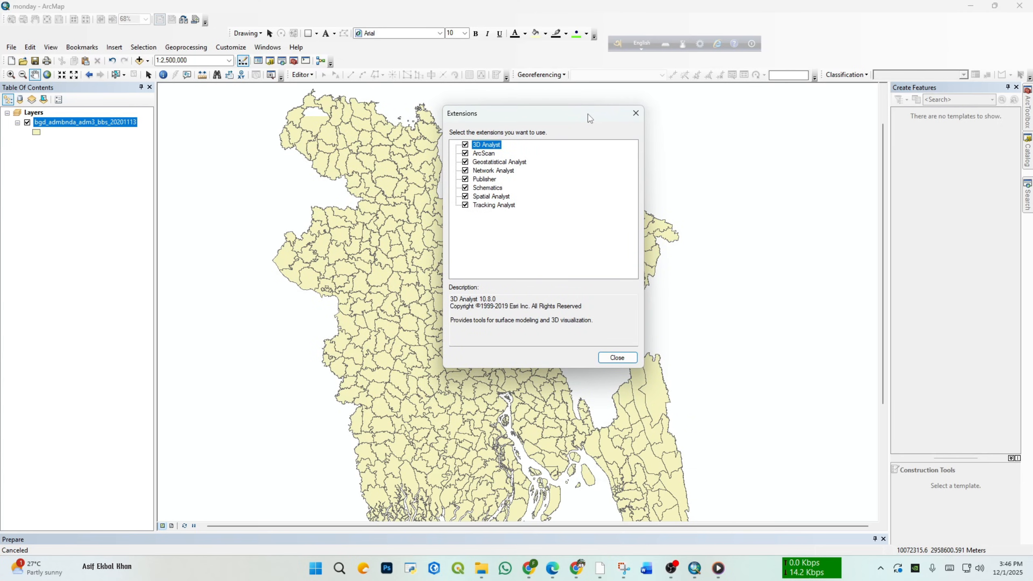
drag(588, 115, 611, 112)
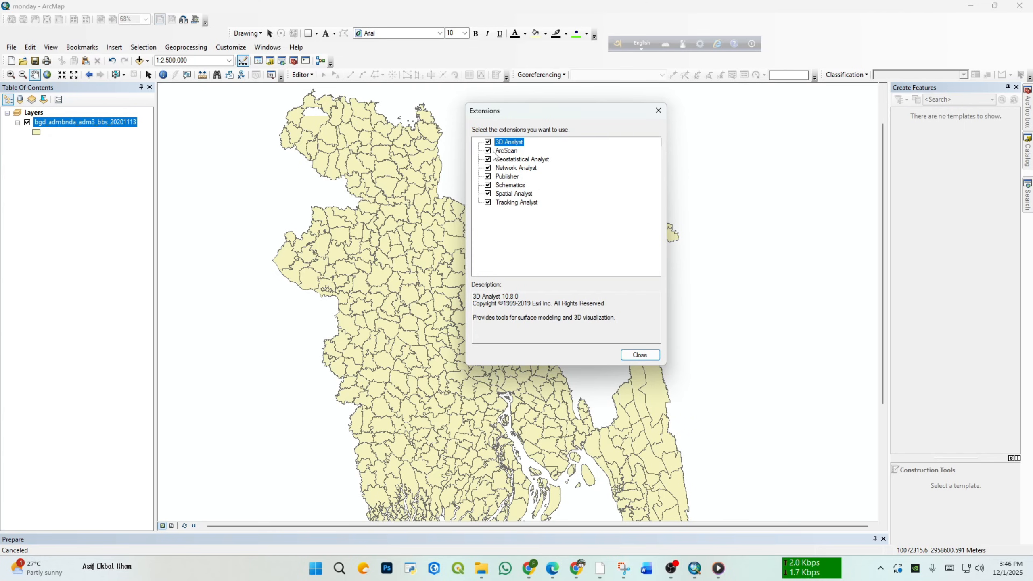
click(634, 354)
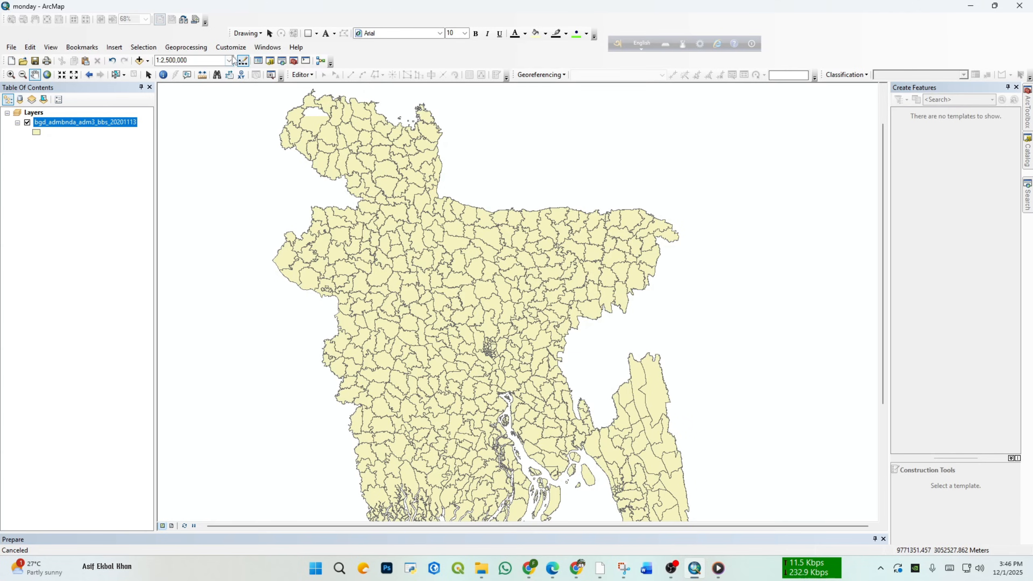
Step: Bring up the Table Of Contents window and the Catalog window
click(264, 47)
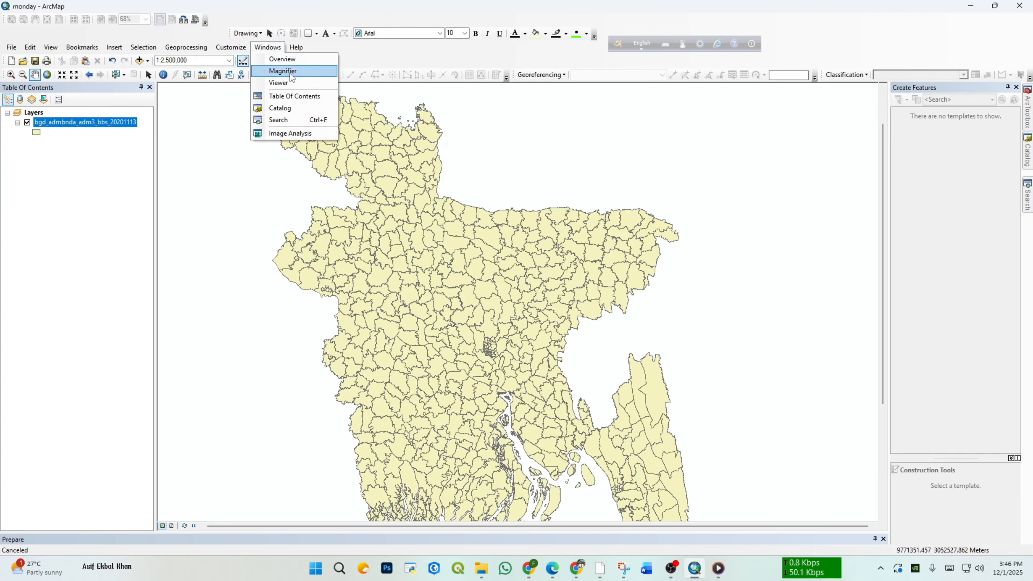
click(293, 96)
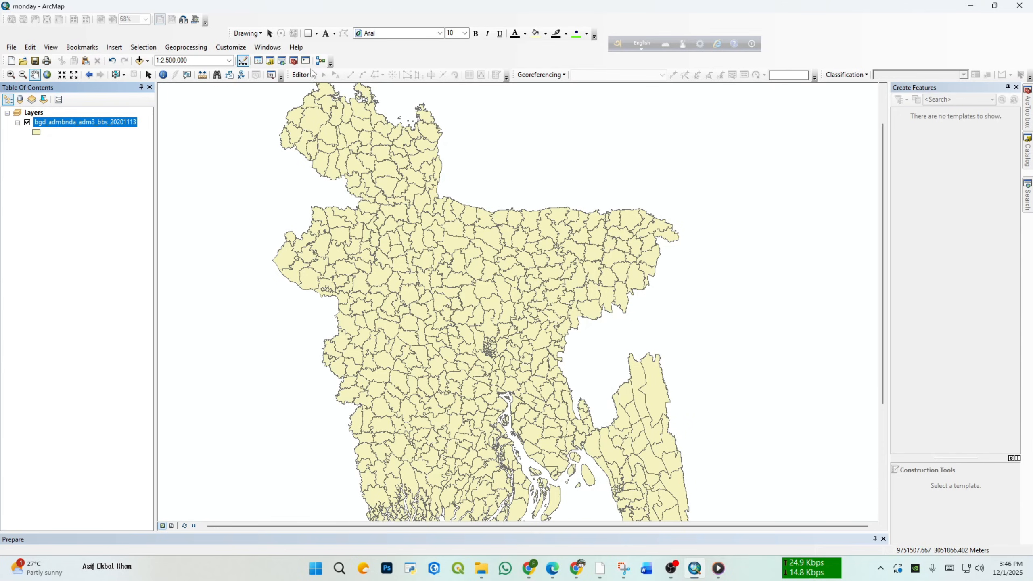
click(268, 47)
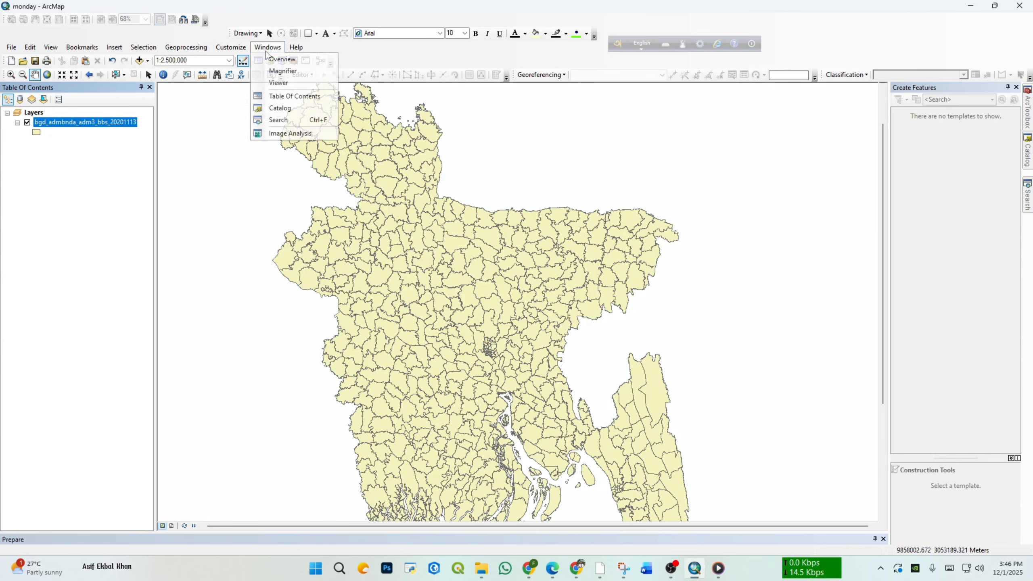
click(305, 108)
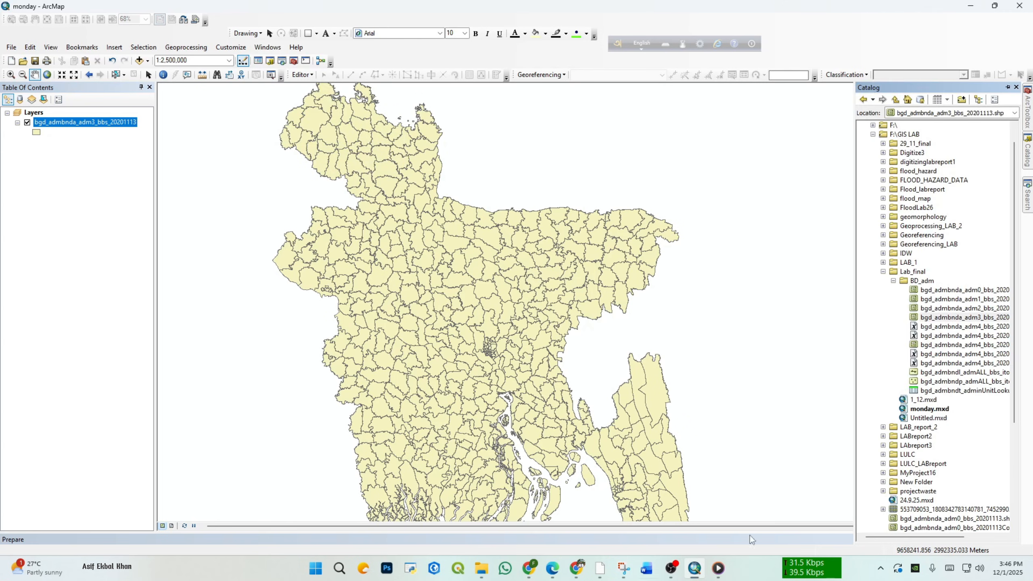
Step: Collapse the BD_adm folder and the F:\GIS LAB connection in the Catalog tree
click(893, 281)
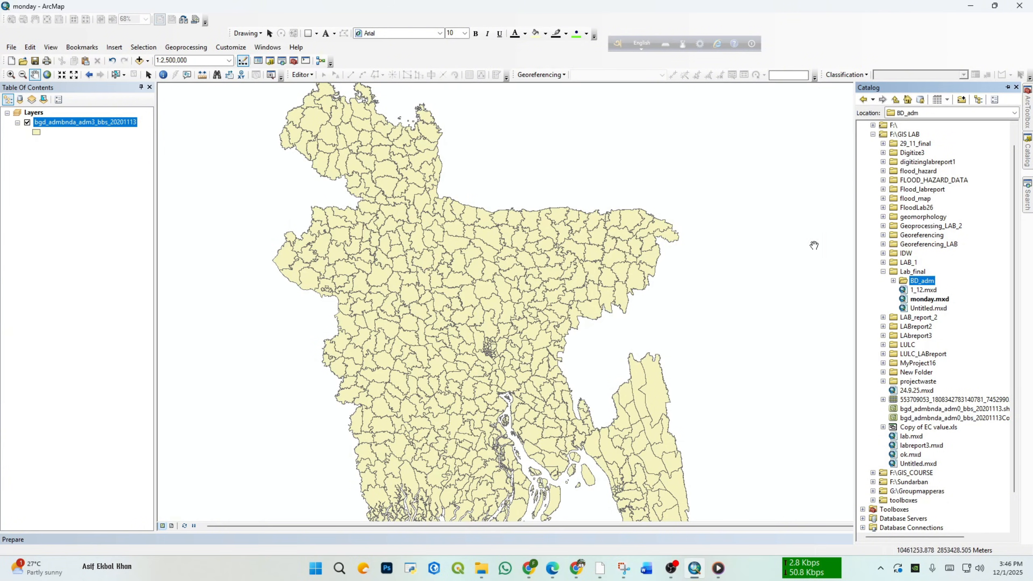
scroll(895, 154, up, 1)
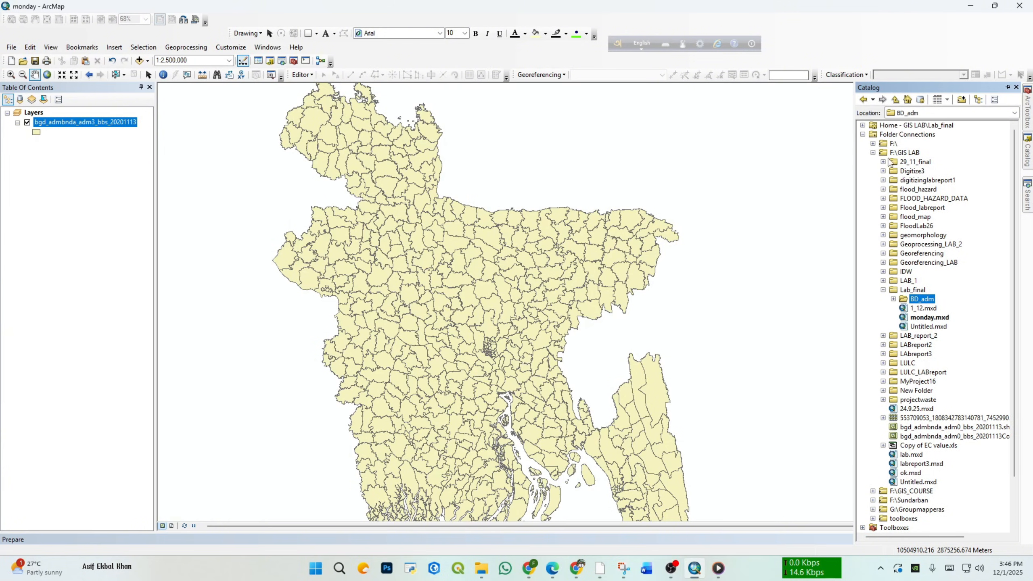
click(873, 153)
click(873, 153)
click(873, 153)
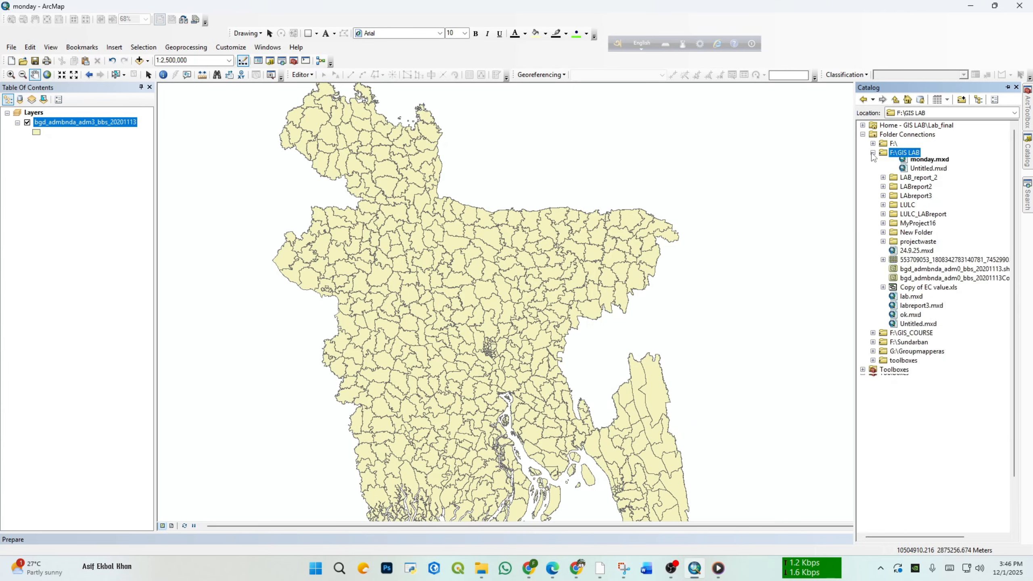
Step: View the Connect To Folder dialog for the Catalog's Folder Connections and close it without adding a connection
click(895, 136)
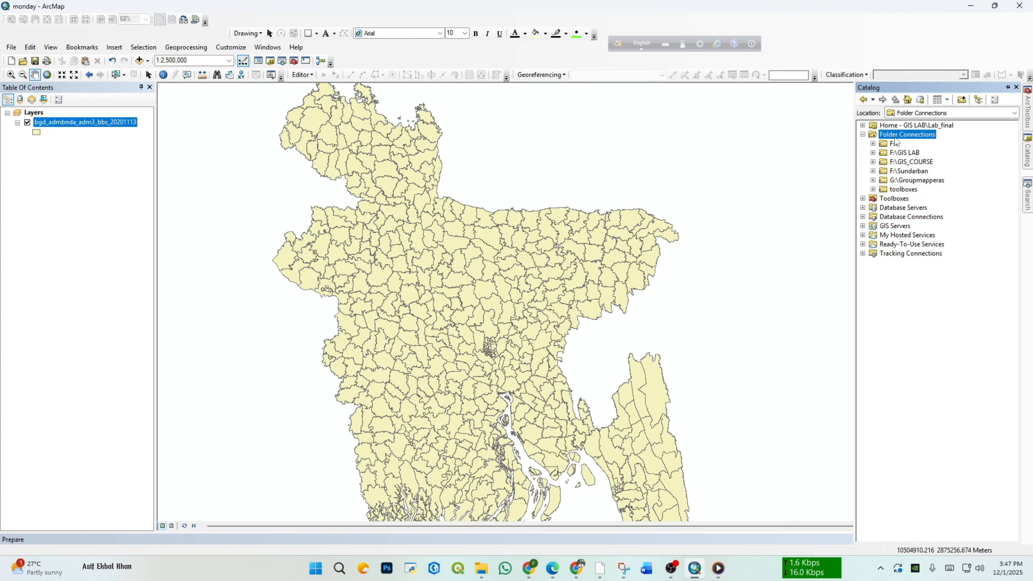
right_click(896, 137)
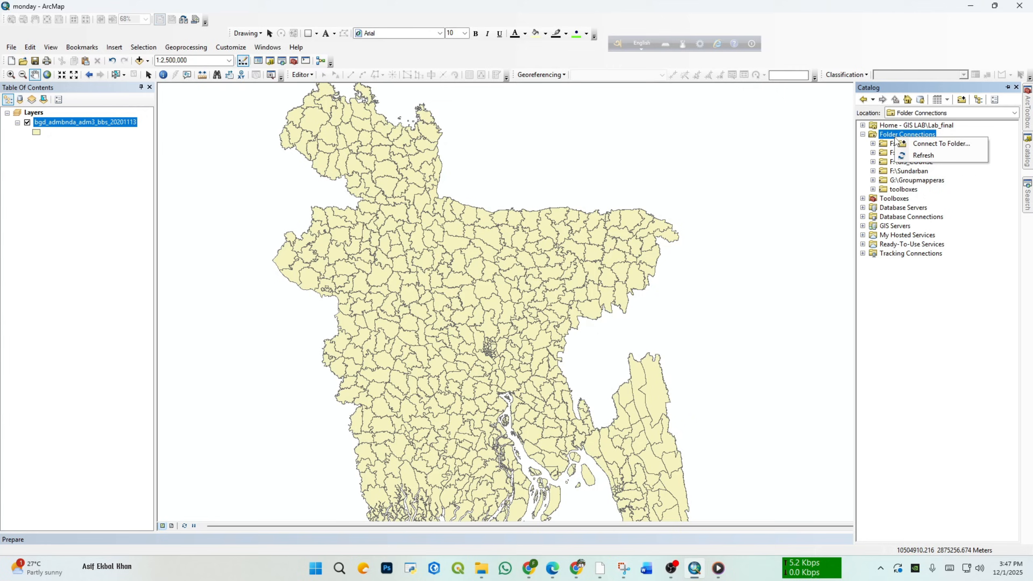
click(920, 141)
scroll(508, 316, down, 2)
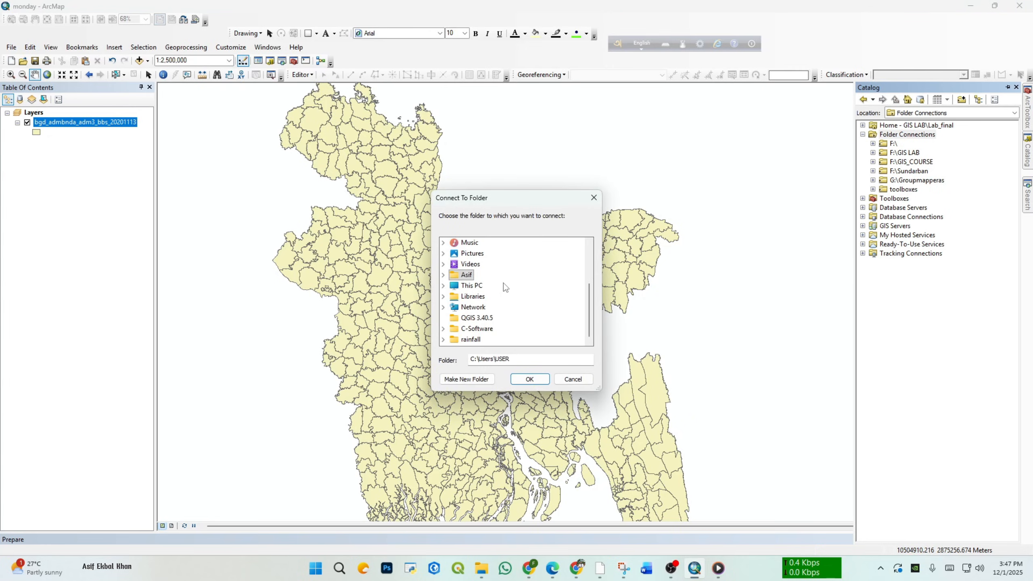
drag(537, 200, 679, 163)
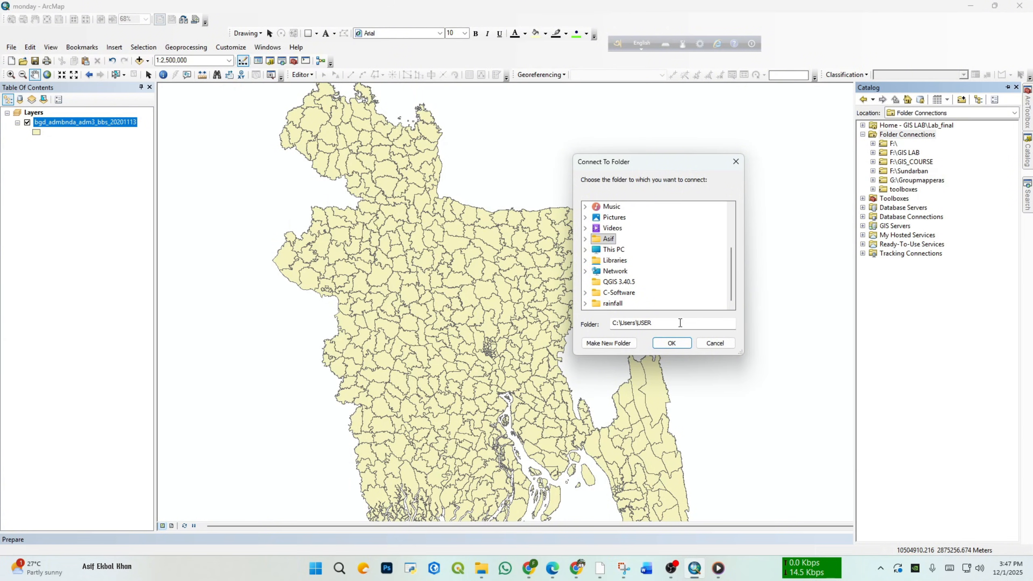
click(735, 162)
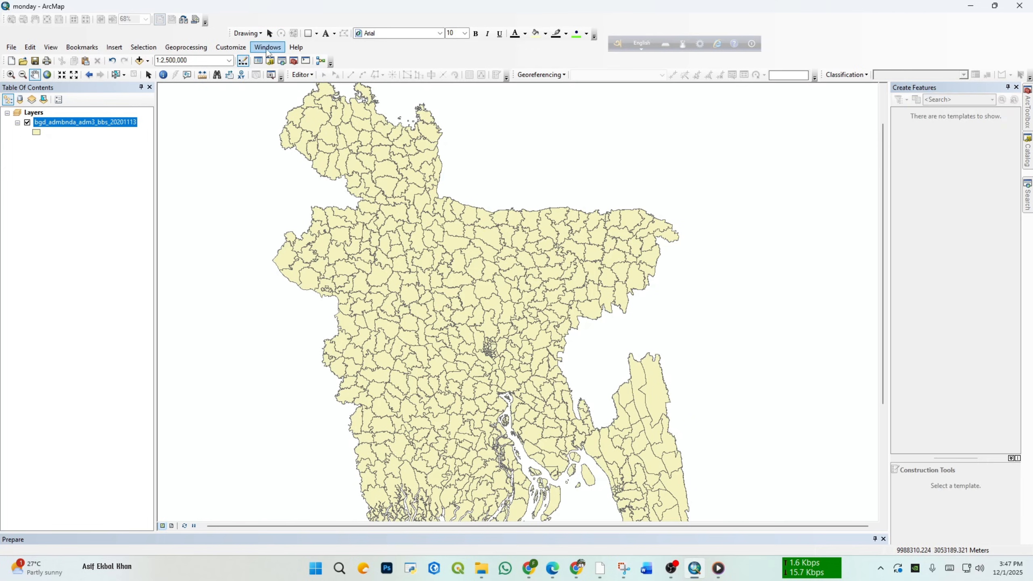
Step: Open the Search window for a local search
click(231, 47)
click(268, 48)
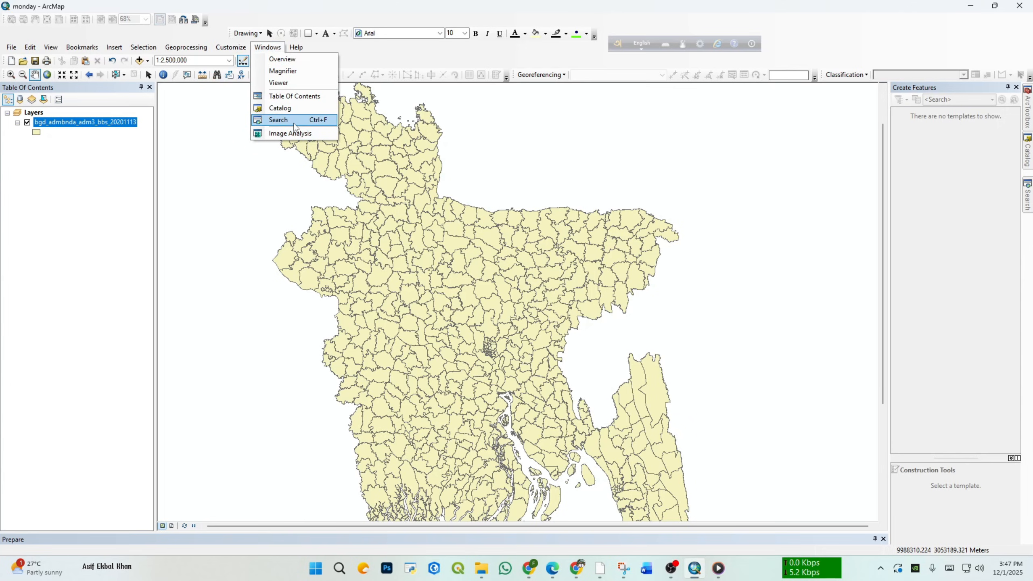
click(281, 119)
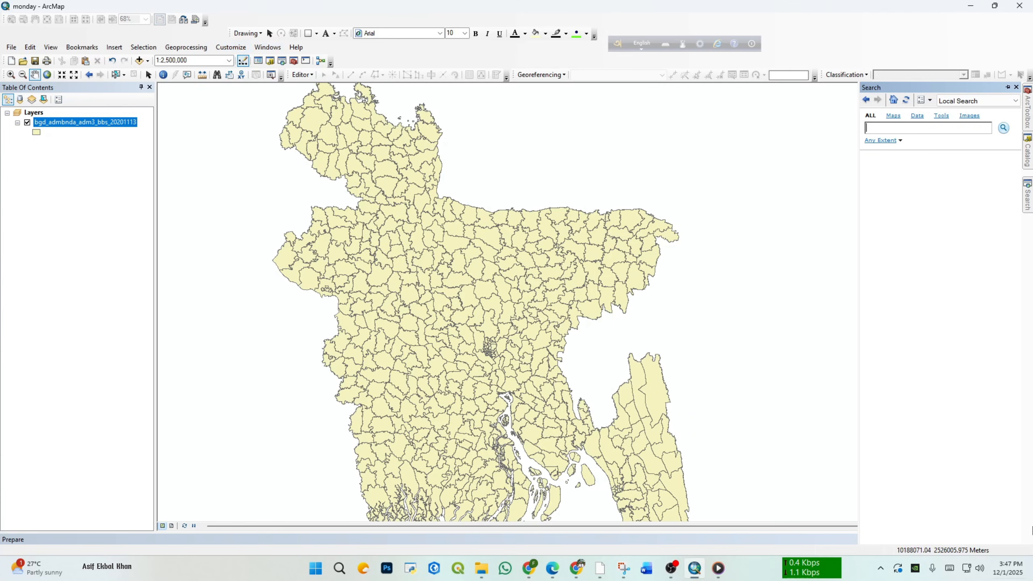
Step: Zoom in with a box on the northeastern corner of the adm3 boundary layer, and zoom back out with a box
click(11, 76)
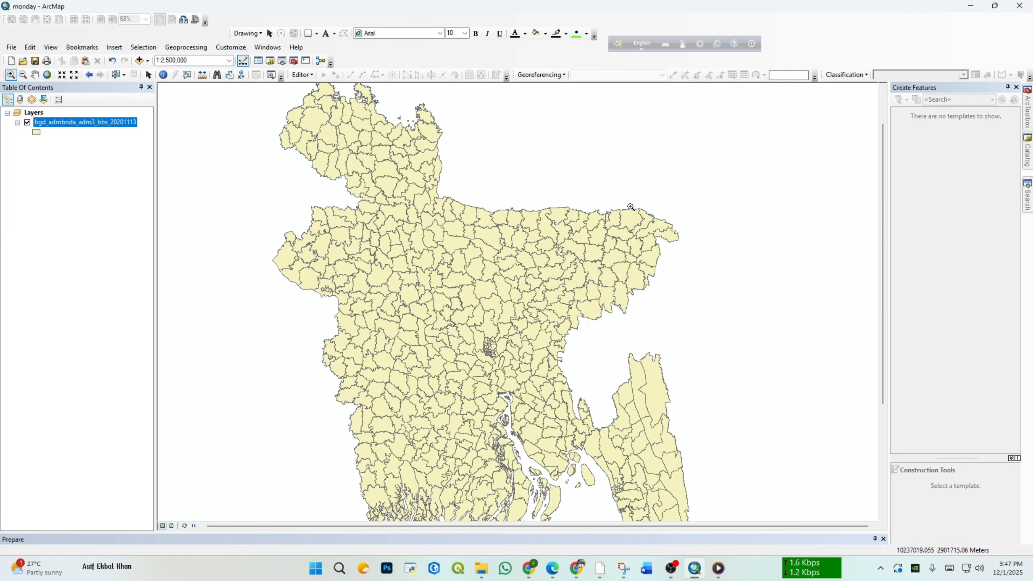
drag(643, 198, 696, 274)
click(551, 353)
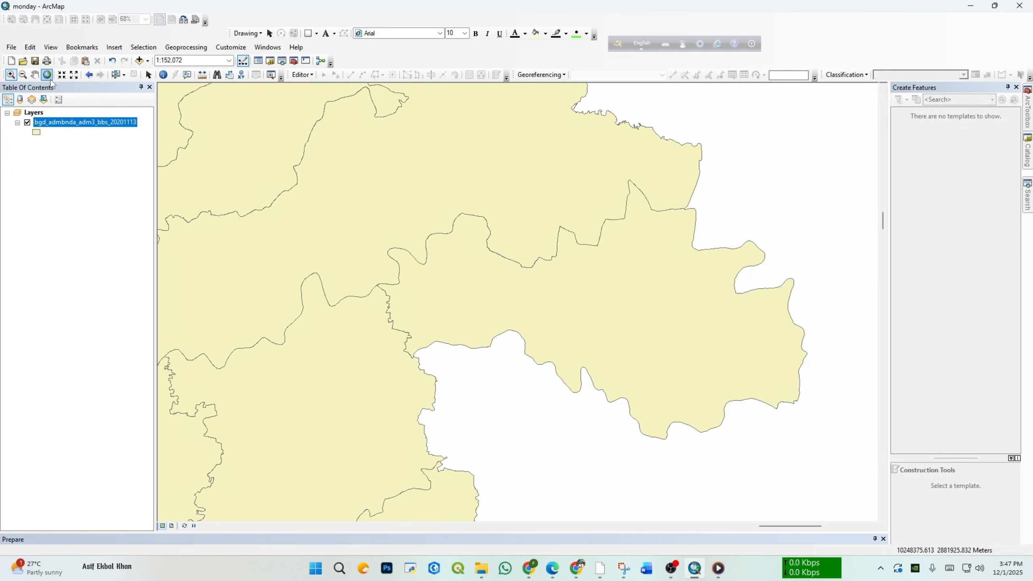
click(24, 76)
drag(472, 156, 655, 351)
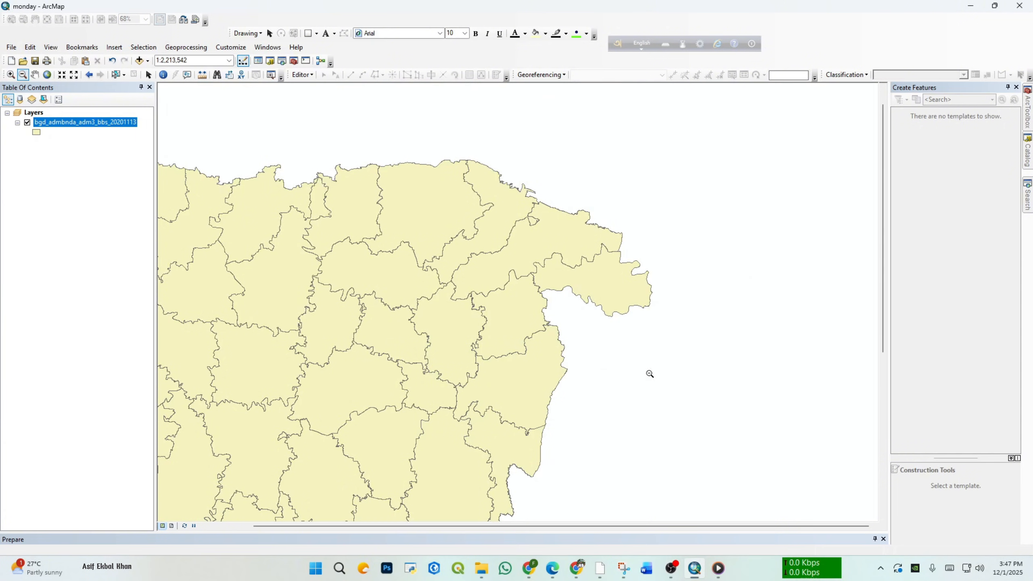
Step: Zoom out once on the adm3 boundary layer and return the map to its full extent
click(394, 235)
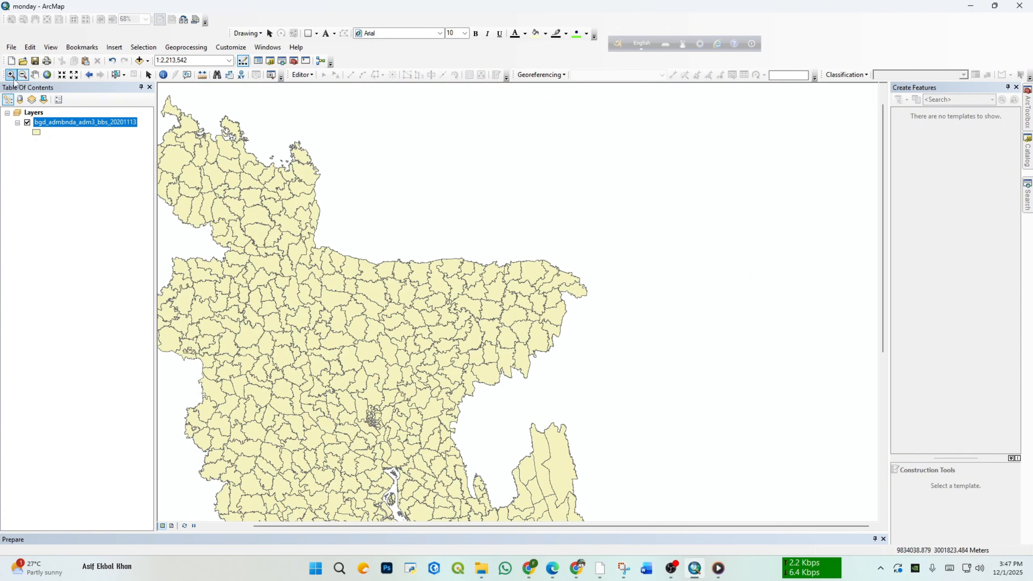
click(33, 77)
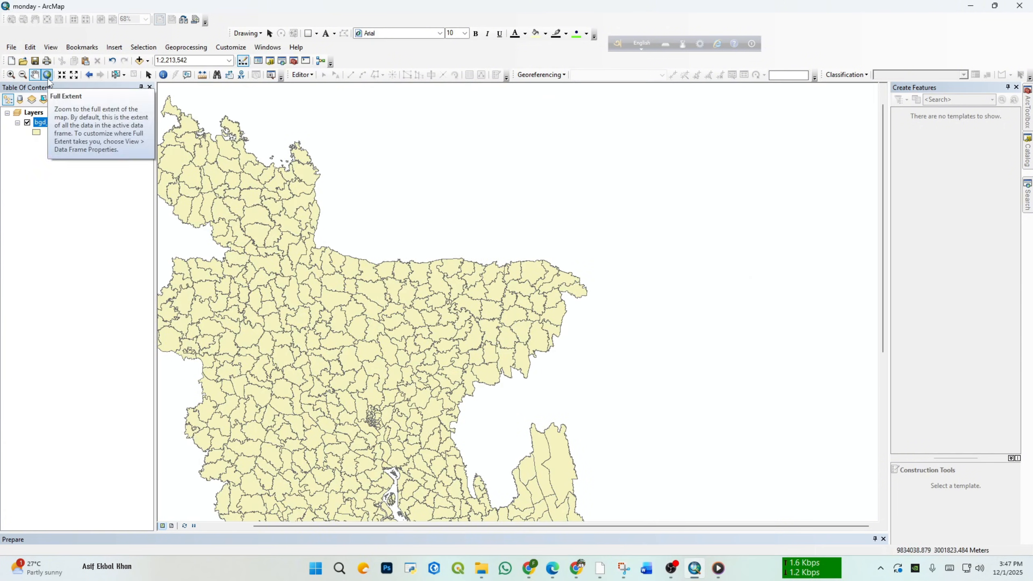
click(47, 78)
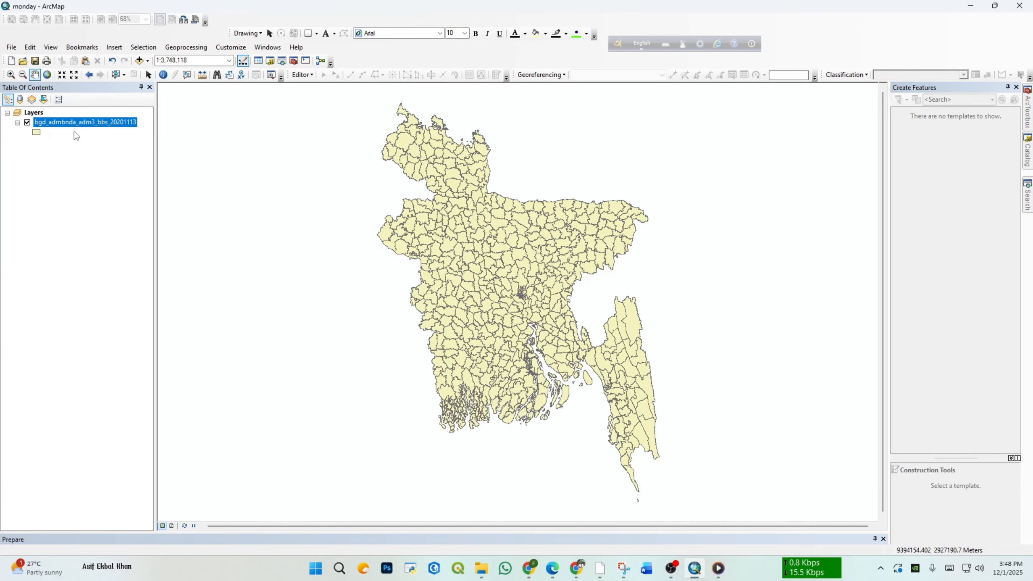
Step: Zoom in with boxes on the southeastern boundary of the map, and zoom back to the extent of the adm3 layer
click(10, 75)
click(586, 352)
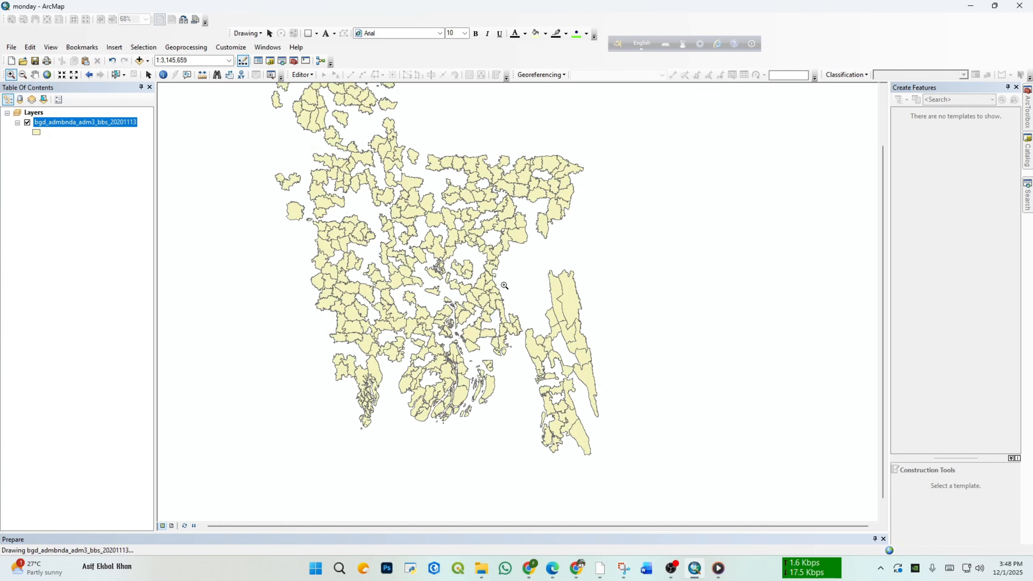
drag(537, 351, 757, 480)
drag(303, 329, 538, 473)
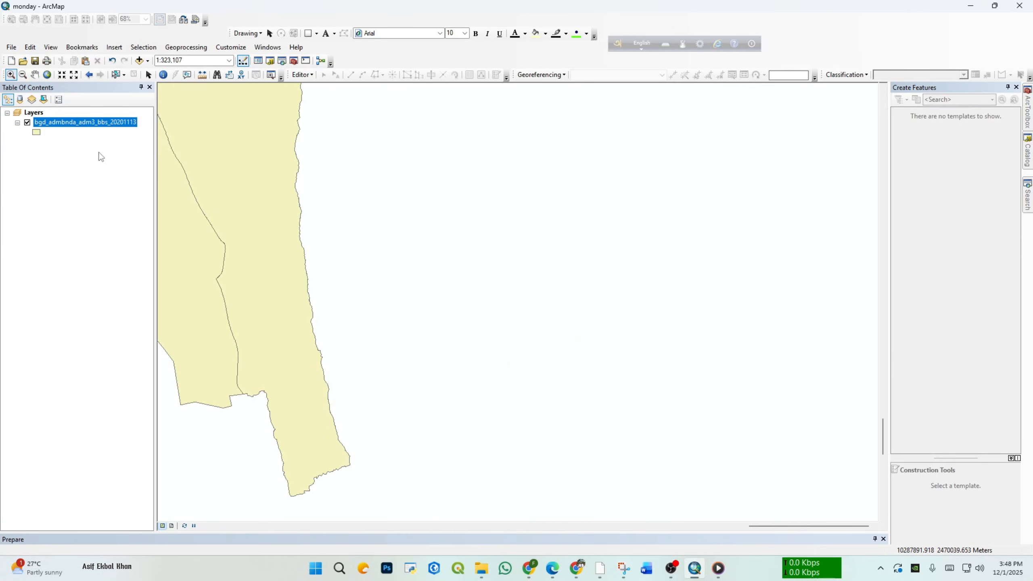
right_click(82, 122)
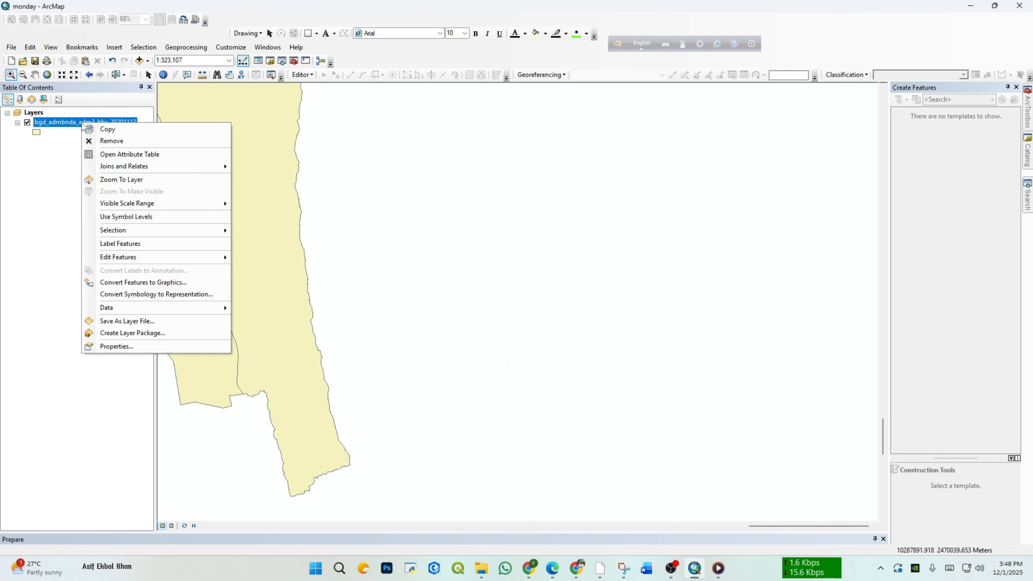
click(140, 180)
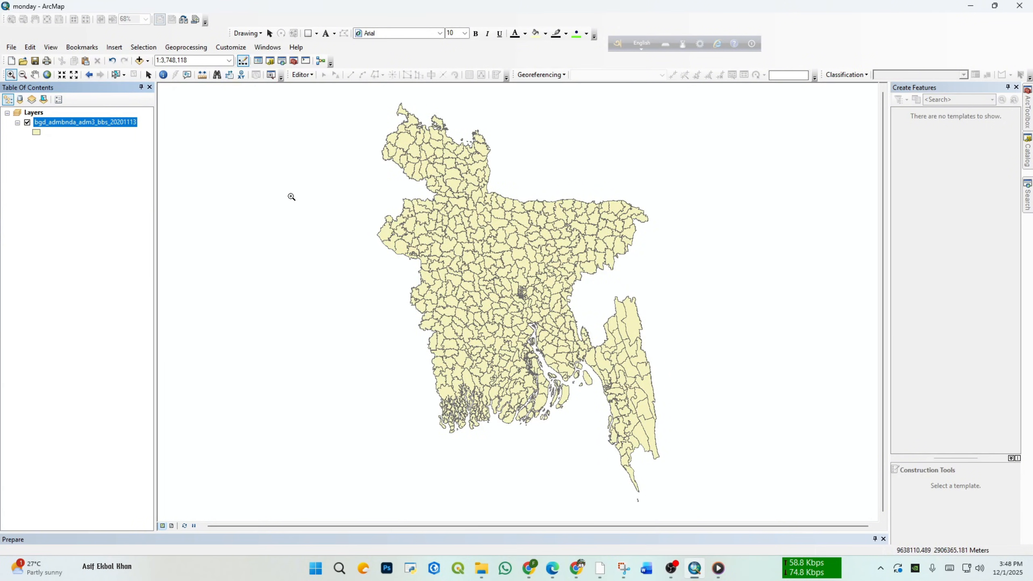
Step: Use Select by Rectangle on the adm3 layer to select polygons around and west of the dense central cluster
click(37, 75)
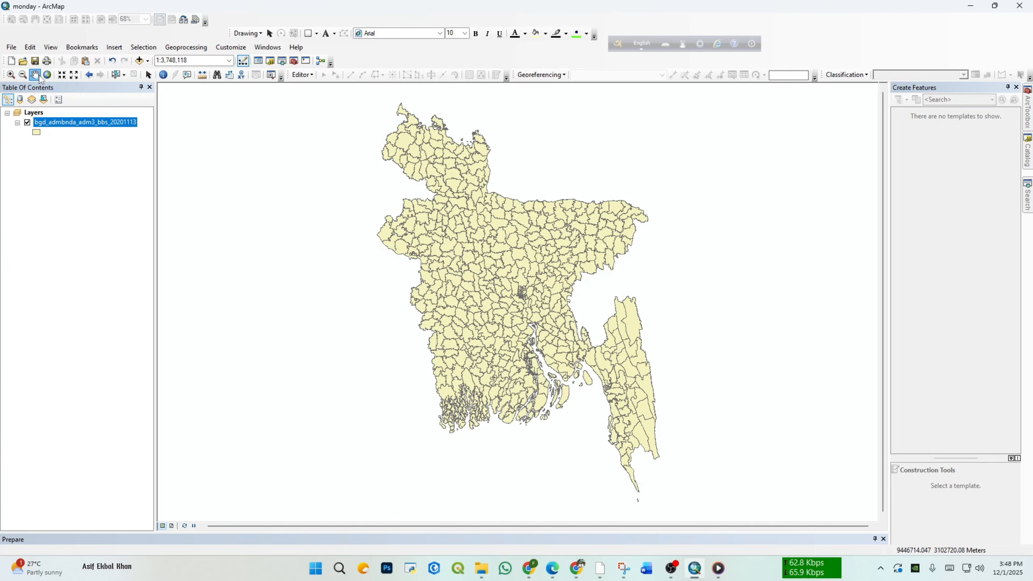
click(116, 78)
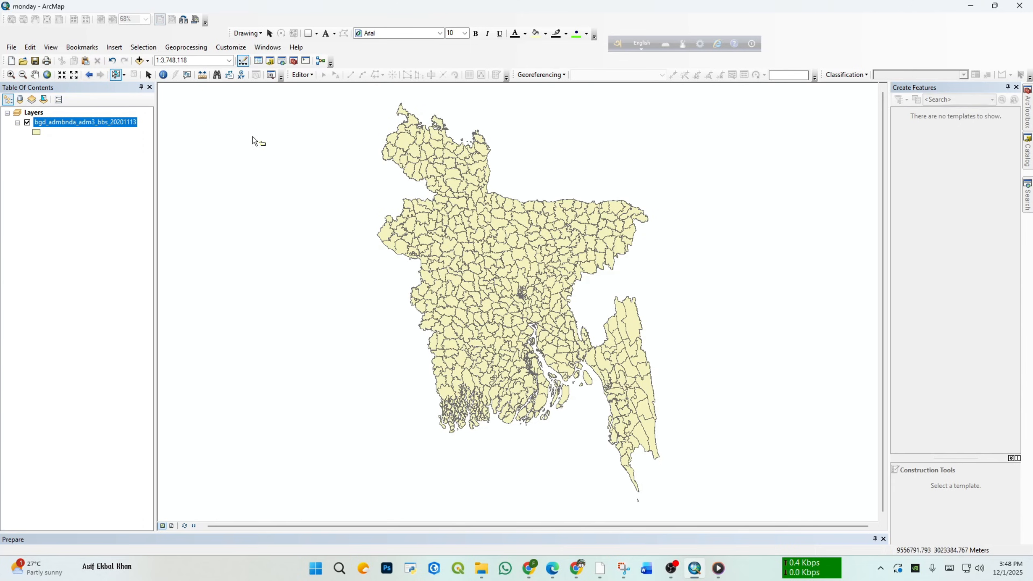
click(123, 75)
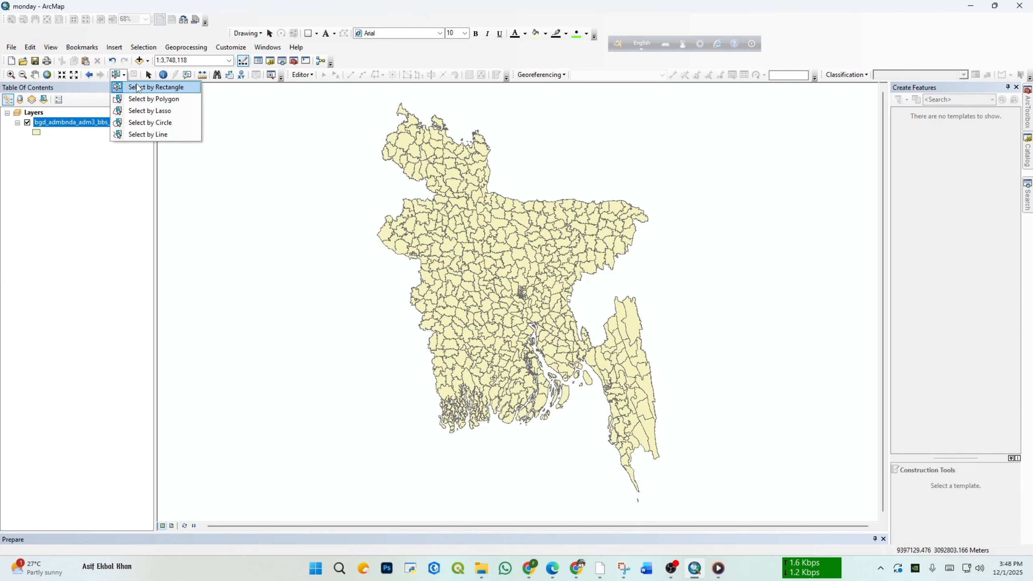
click(130, 86)
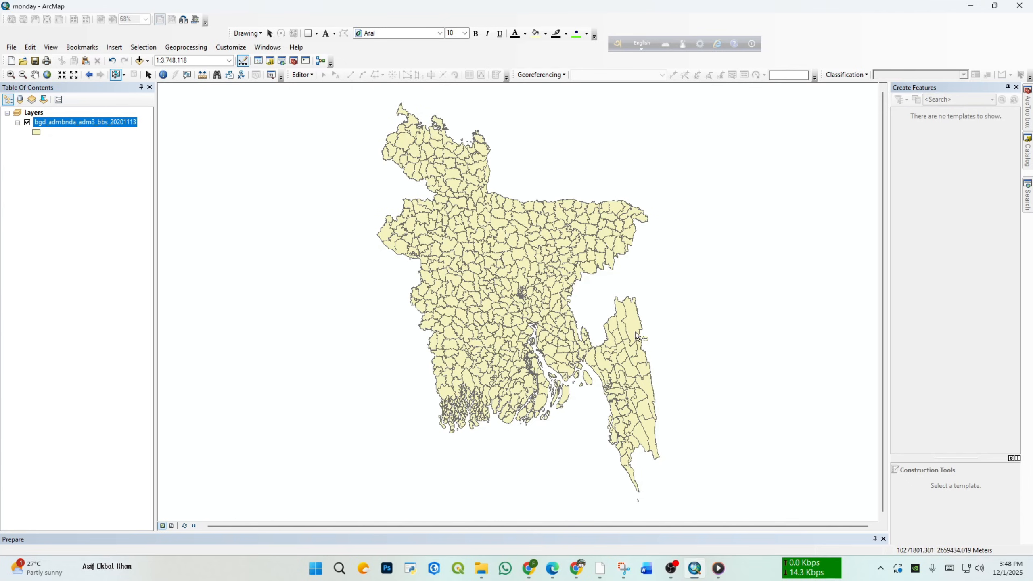
click(492, 290)
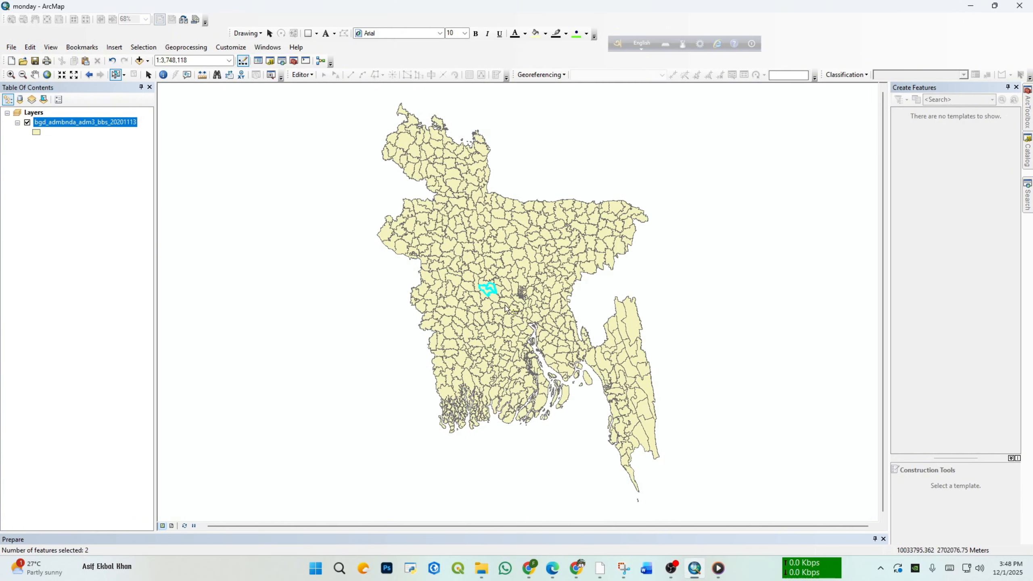
scroll(493, 290, up, 5)
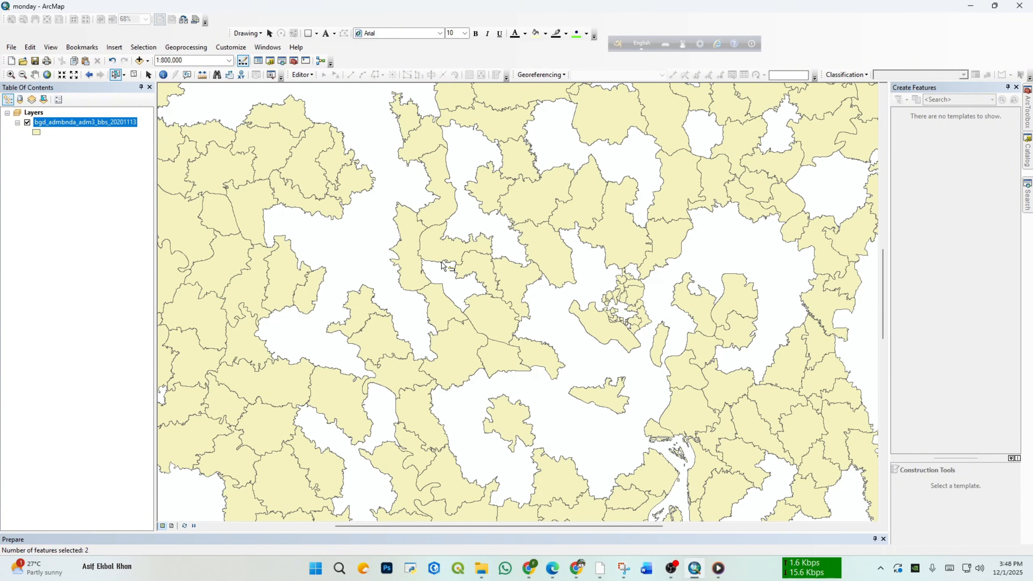
drag(414, 258, 607, 371)
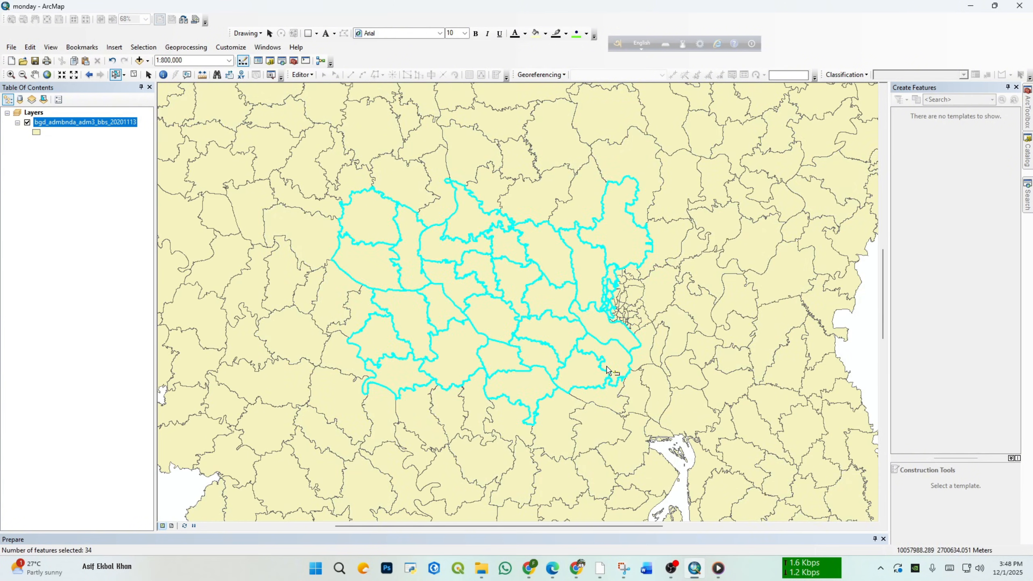
Step: Select individual adm3 polygons northwest of the dense central cluster, adding neighbouring ones, and restart the selection with polygons closer to the cluster
click(452, 180)
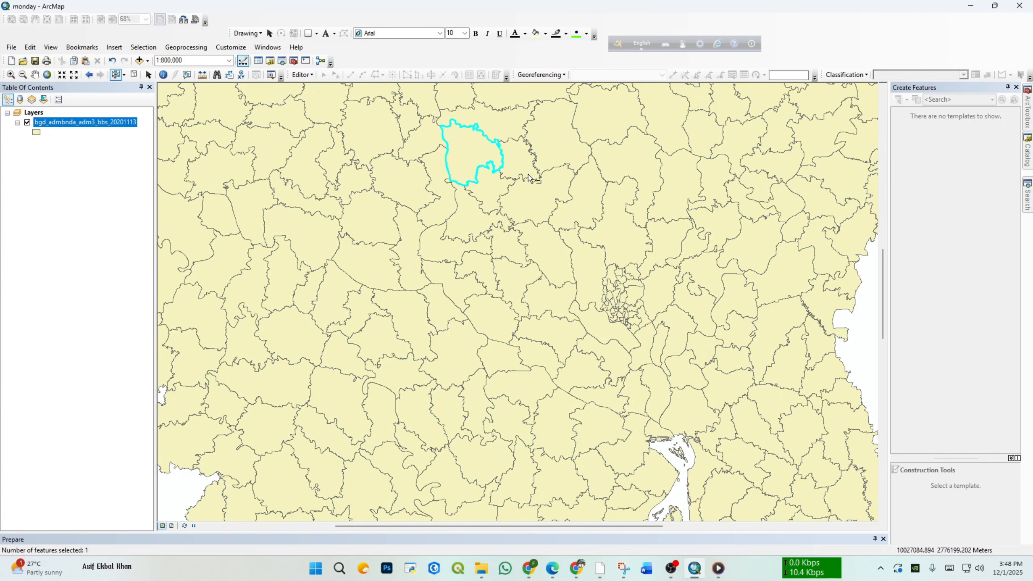
shift+click(397, 250)
shift+click(409, 252)
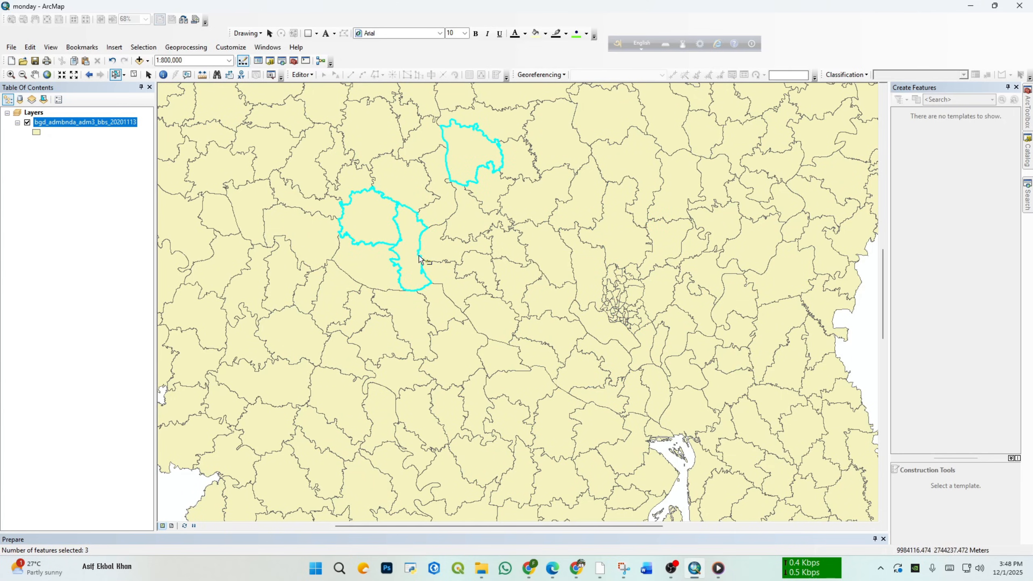
shift+click(435, 249)
shift+click(430, 220)
shift+click(411, 193)
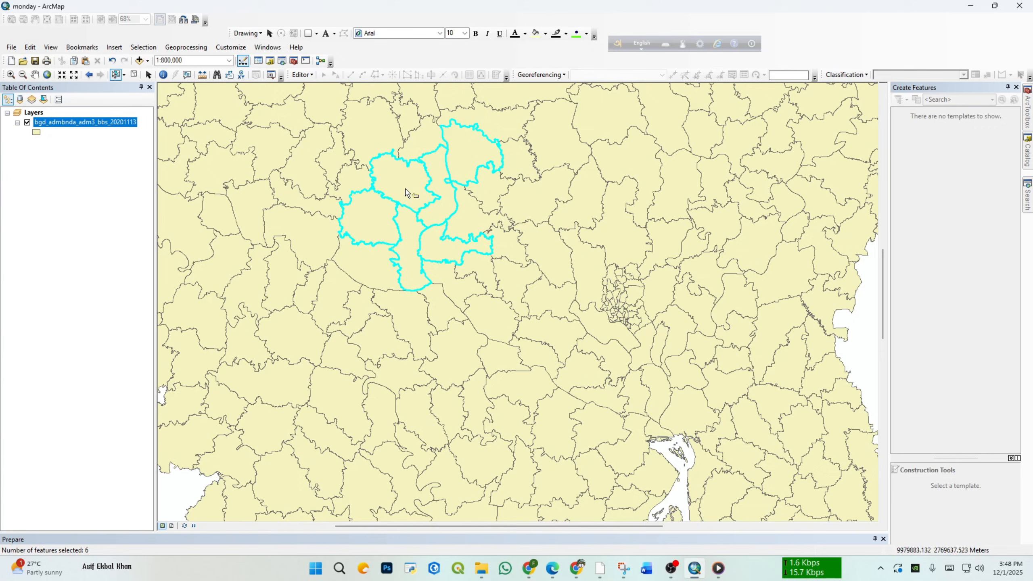
click(526, 288)
click(556, 262)
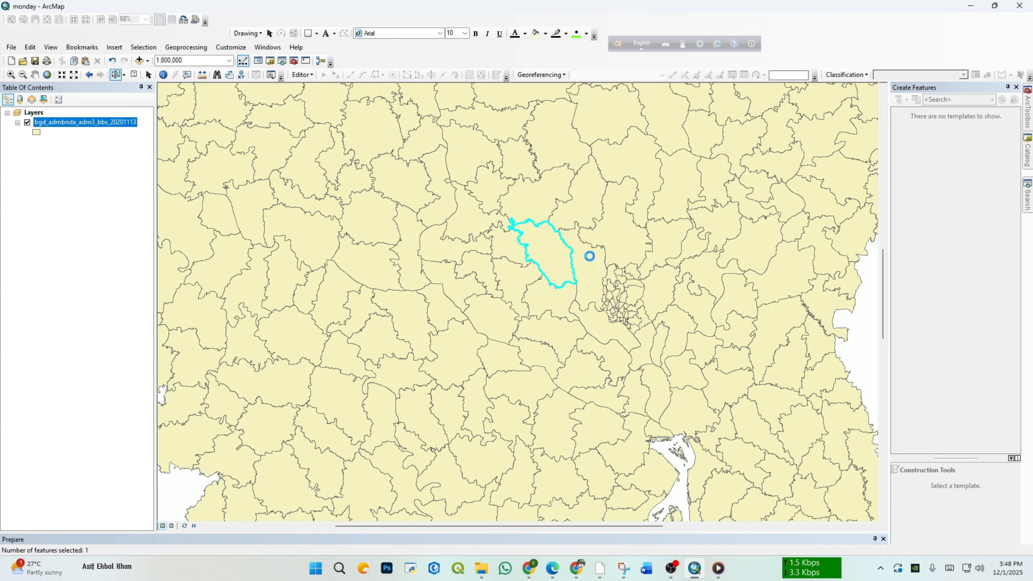
click(586, 253)
Step: Select a block of adm3 polygons northwest of the dense central cluster with a rectangle, and clear the selected features
drag(444, 165, 590, 288)
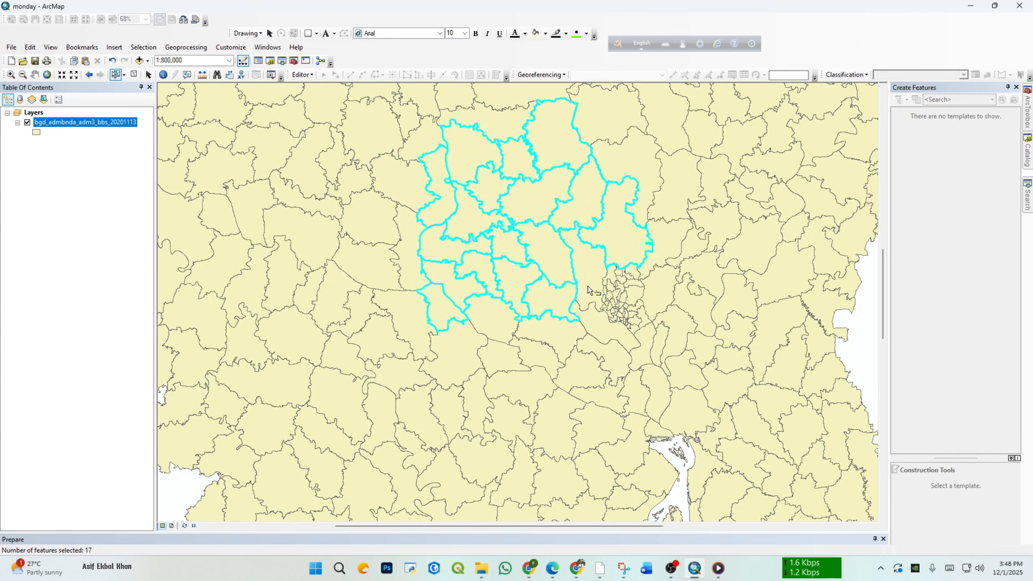
scroll(543, 264, up, 2)
scroll(544, 267, up, 2)
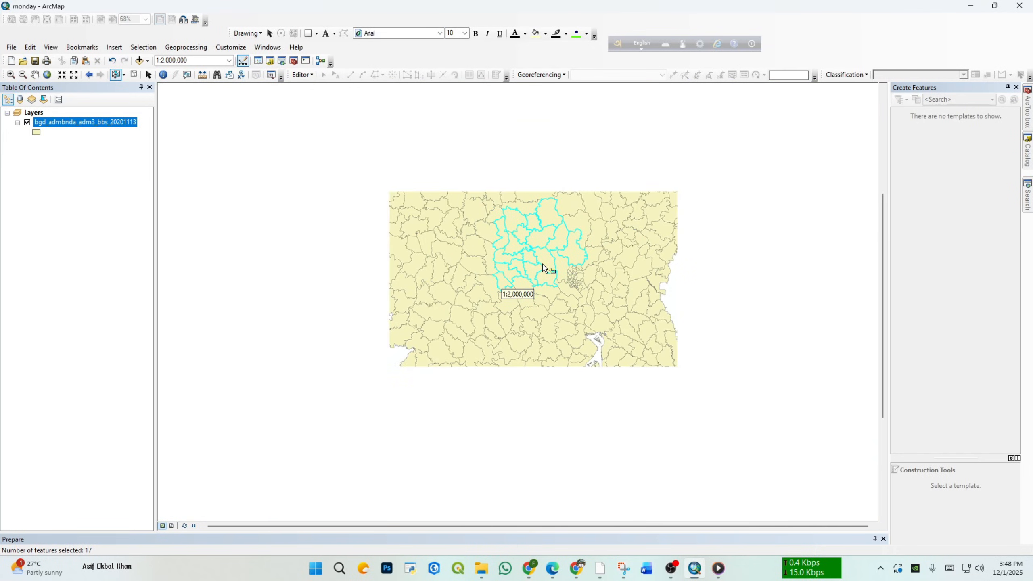
scroll(544, 267, up, 1)
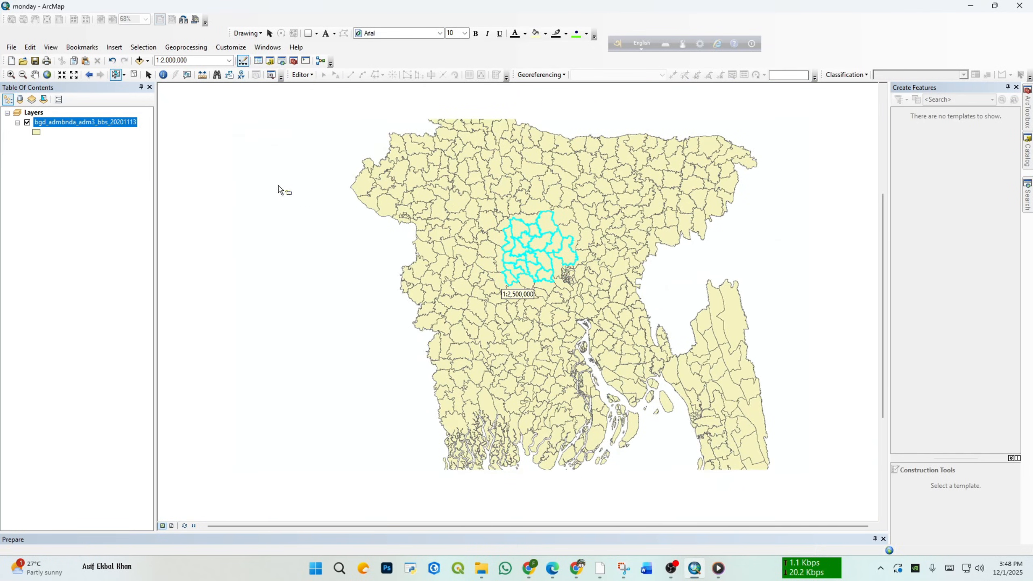
click(134, 76)
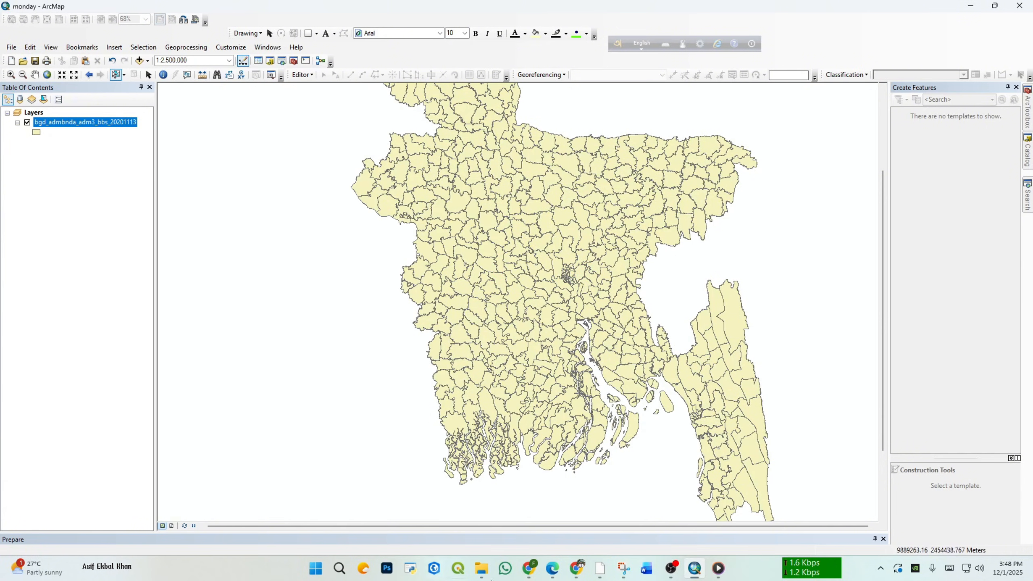
Step: Pan the map in several directions to view different parts of the adm3 boundary layer
click(35, 74)
drag(592, 191, 464, 193)
drag(553, 331, 669, 293)
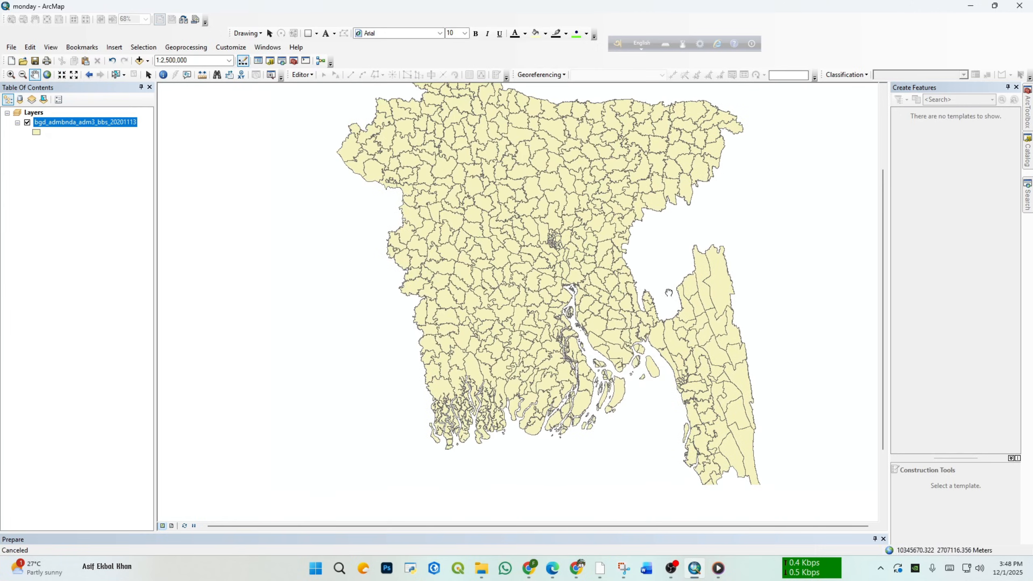
drag(624, 140, 629, 250)
drag(604, 302, 515, 242)
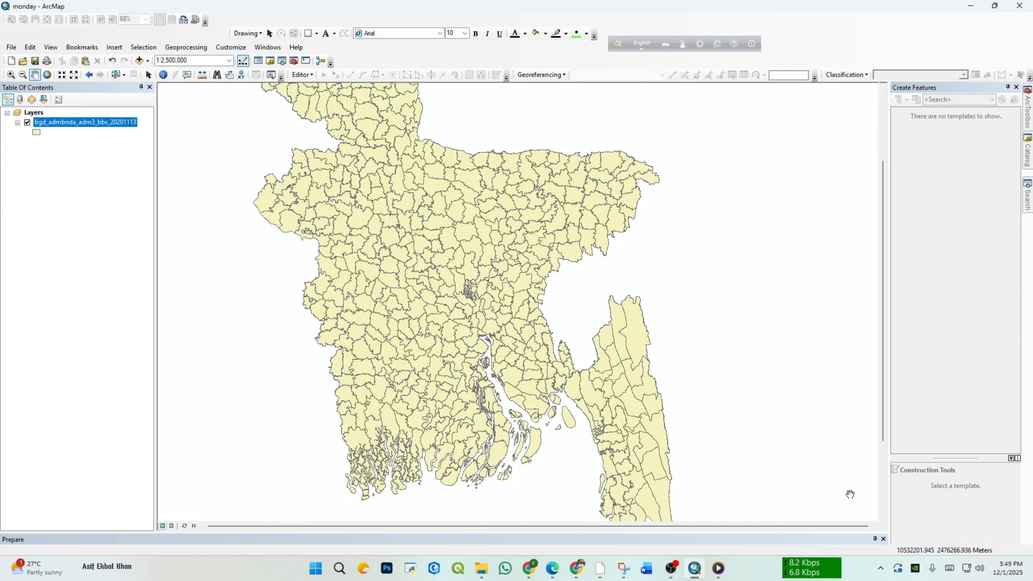
drag(455, 304, 528, 341)
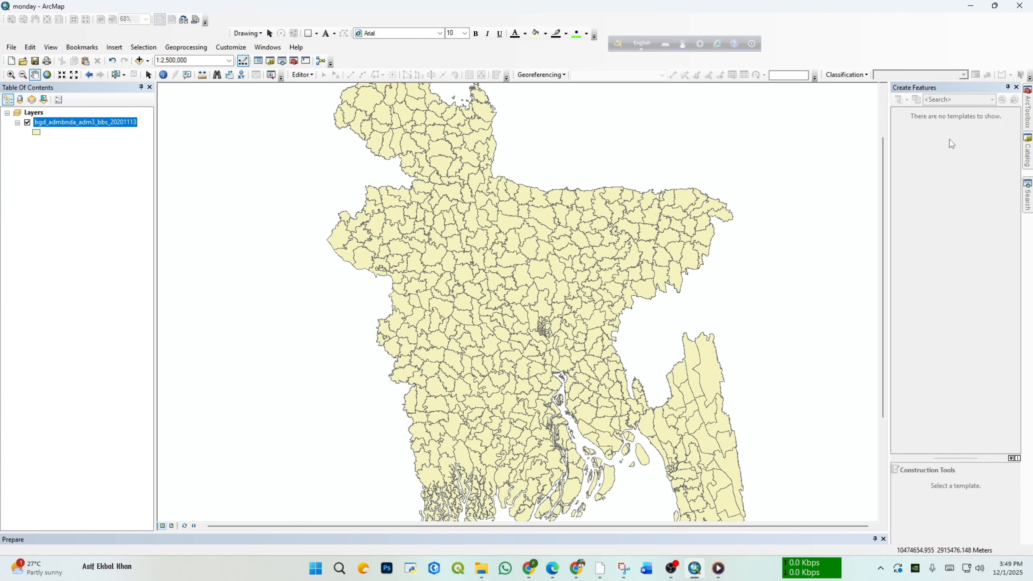
drag(561, 209, 560, 198)
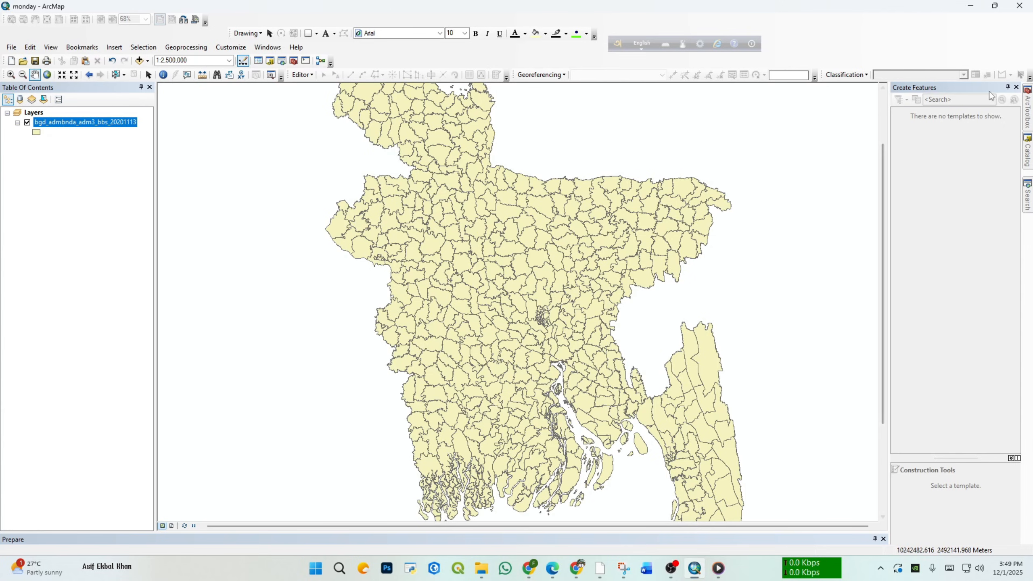
Step: Undock the Create Features window, stretch it taller, reposition it over the map and close it
drag(974, 87, 899, 94)
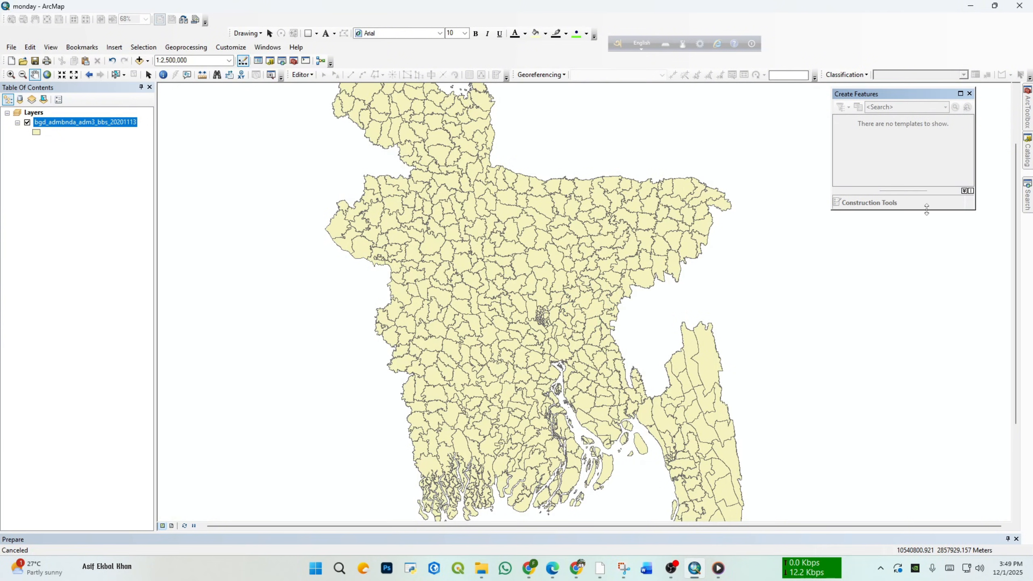
drag(927, 209, 927, 489)
drag(907, 101, 937, 95)
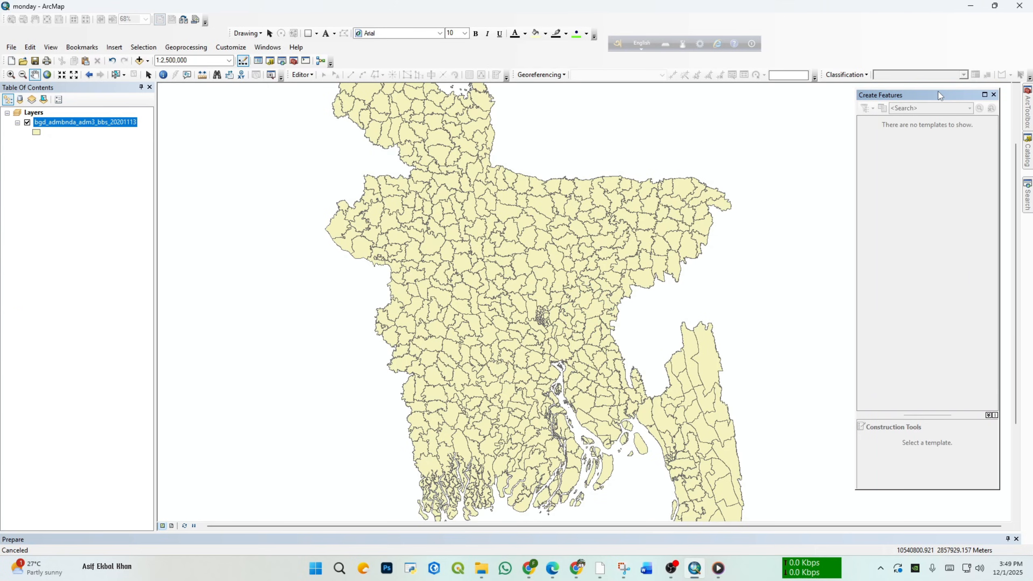
click(994, 95)
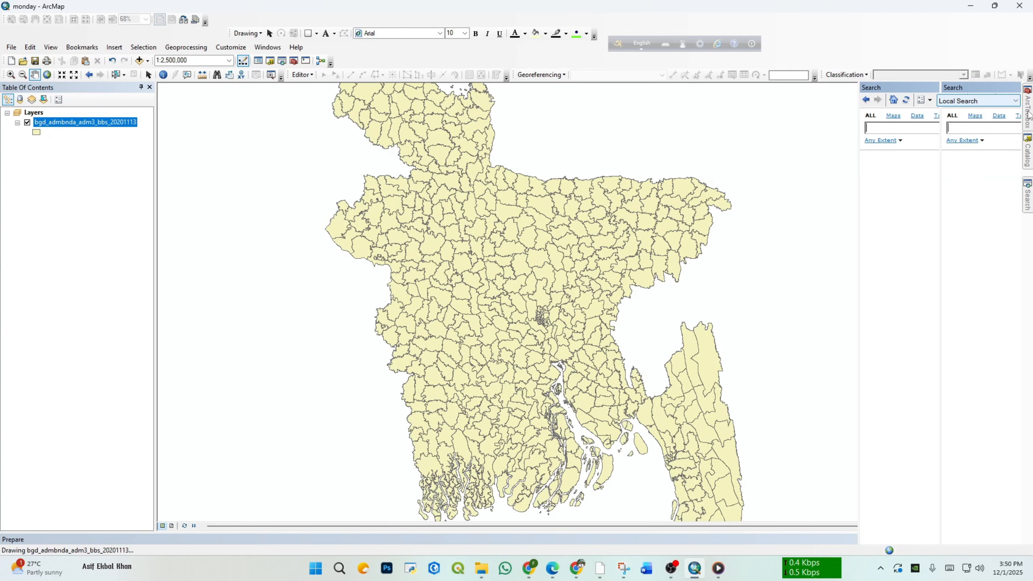
Step: Close the ArcToolbox window, reopen it and set it to auto-hide
mouse_move(1028, 115)
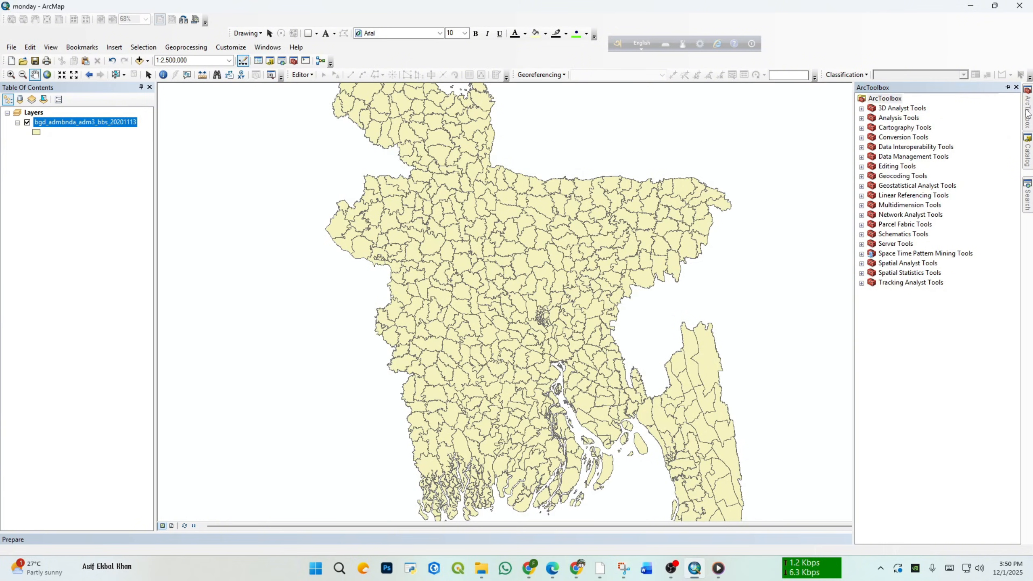
click(1016, 87)
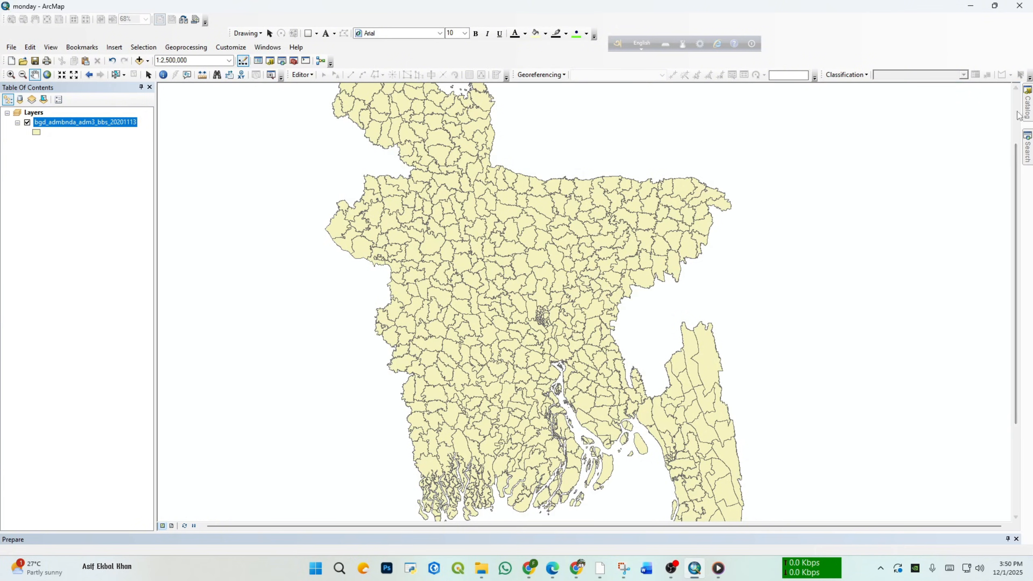
click(294, 60)
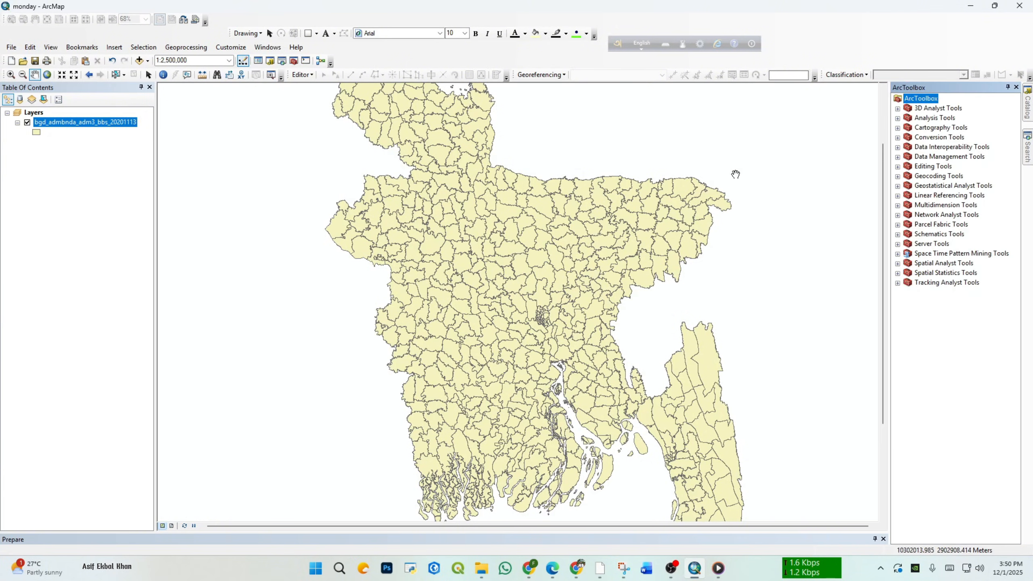
click(1010, 87)
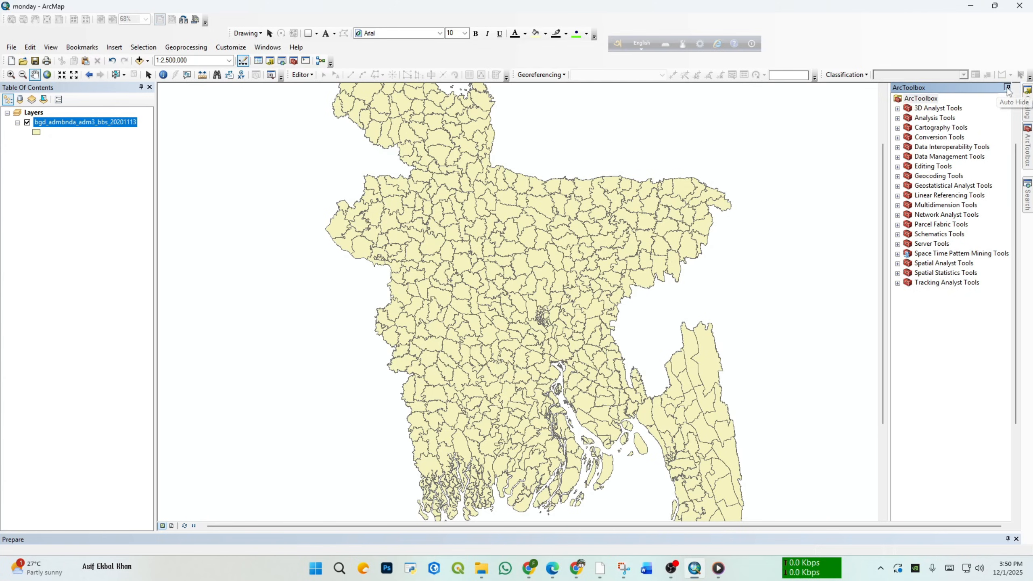
mouse_move(1028, 145)
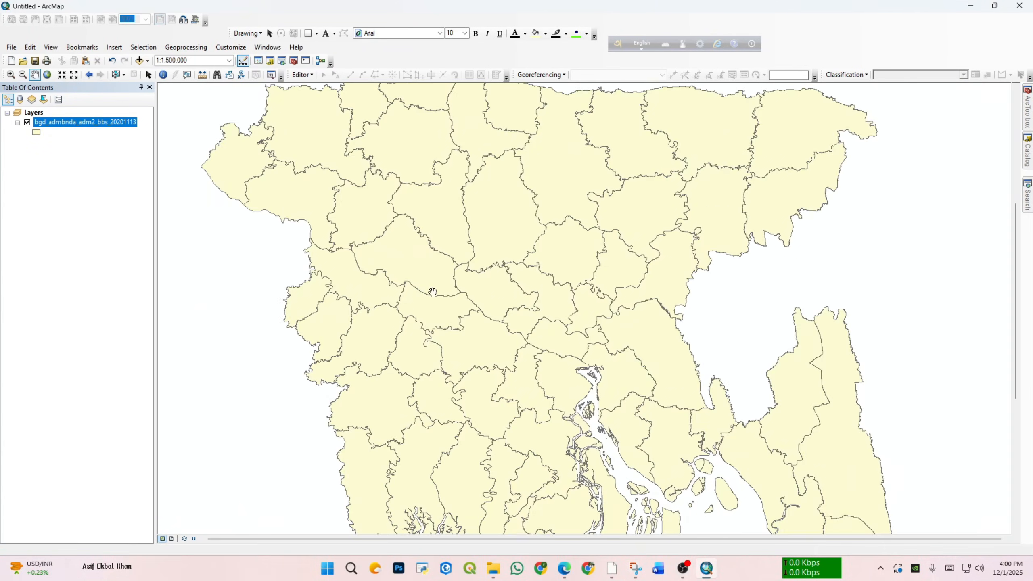
drag(493, 304, 402, 280)
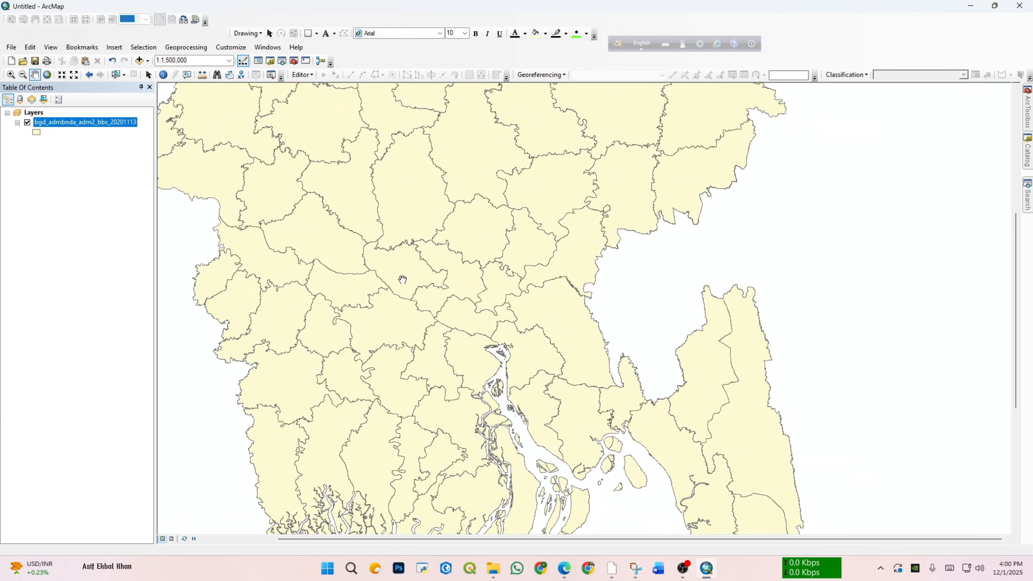
Step: Select the Dhaka polygon in the adm2 layer, switch the selection to Munshiganj, and select Dhaka again
drag(470, 262, 459, 313)
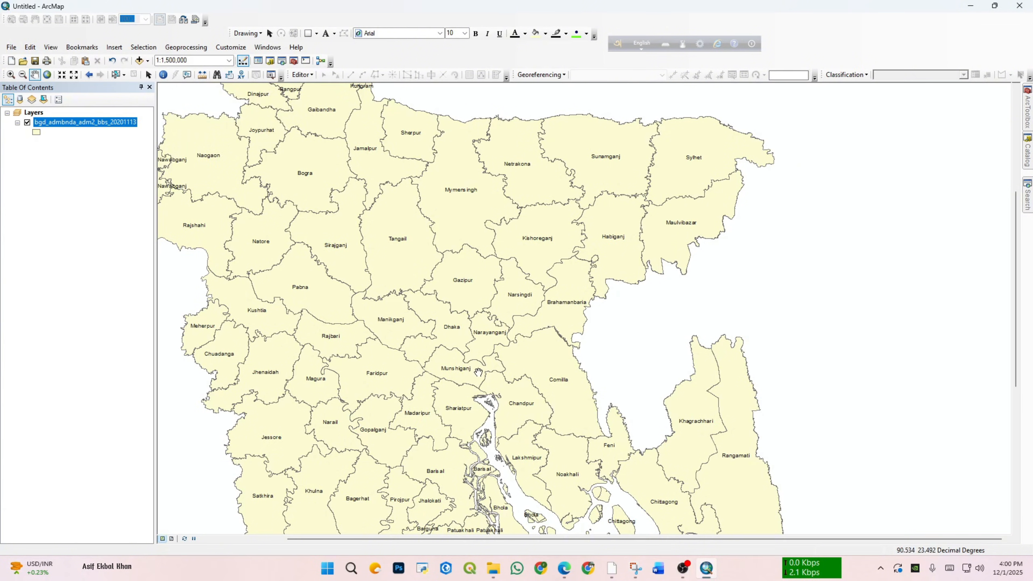
drag(428, 283, 489, 293)
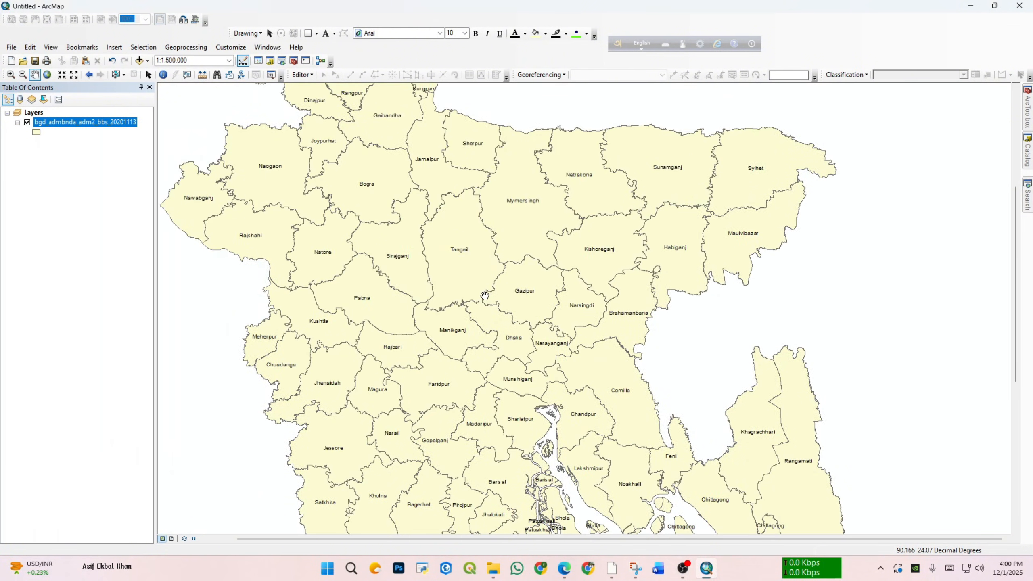
drag(513, 430, 499, 336)
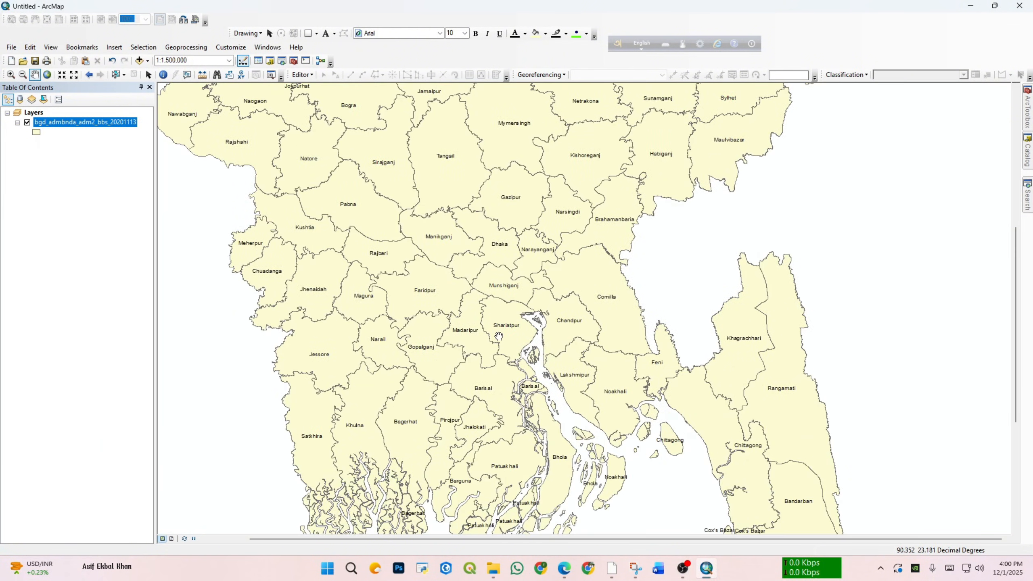
scroll(478, 263, up, 3)
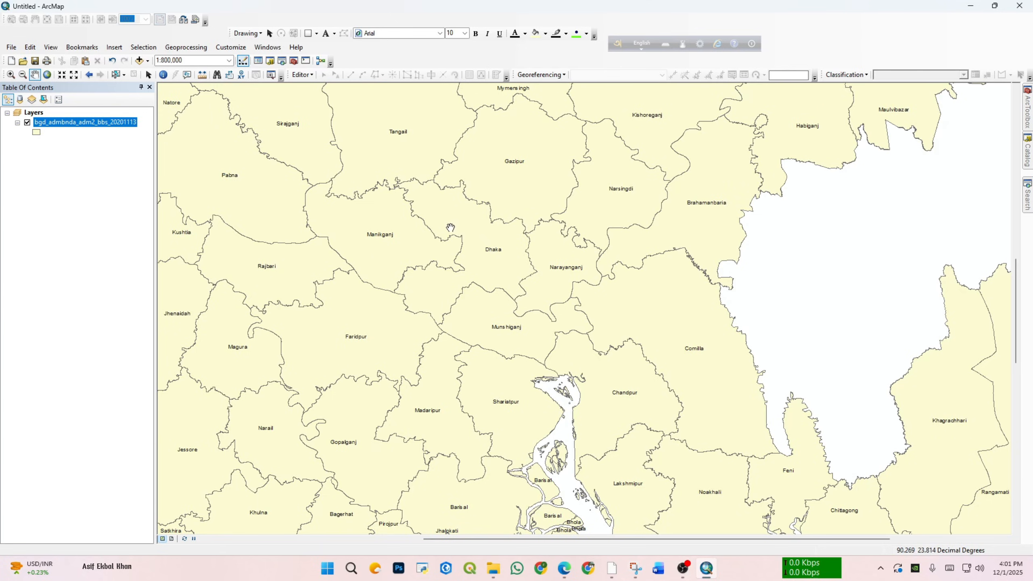
click(116, 76)
click(491, 260)
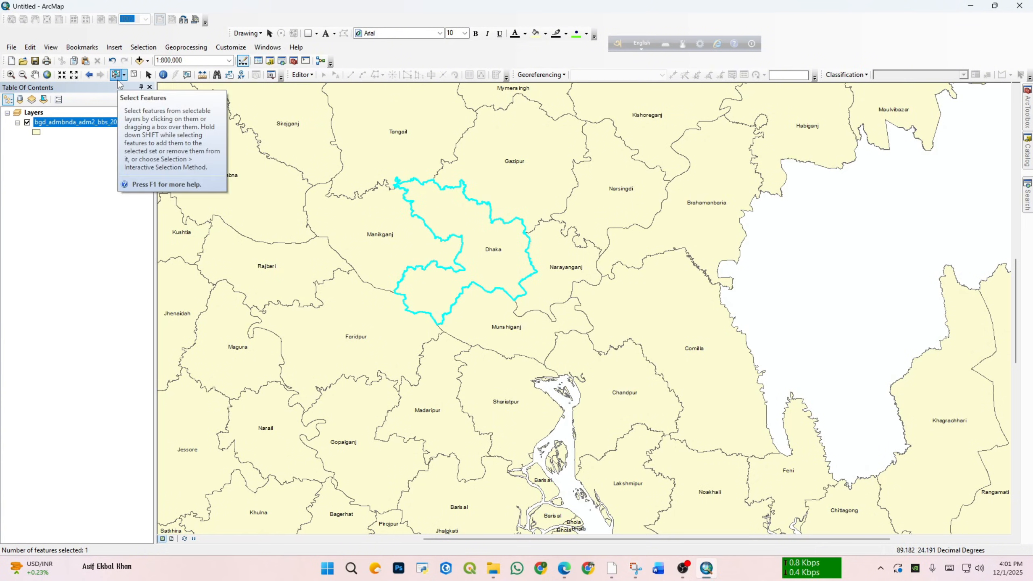
click(501, 314)
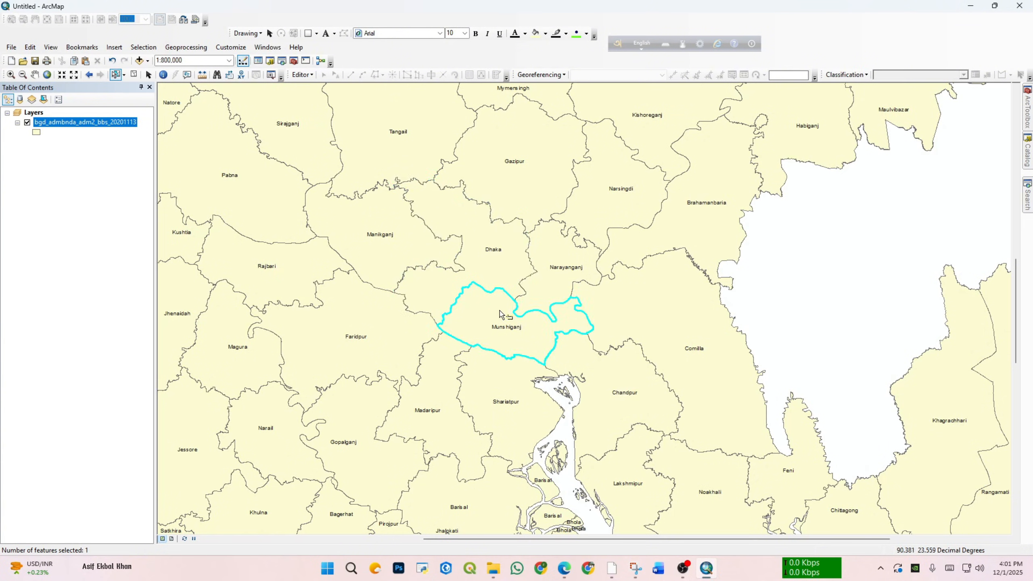
click(485, 250)
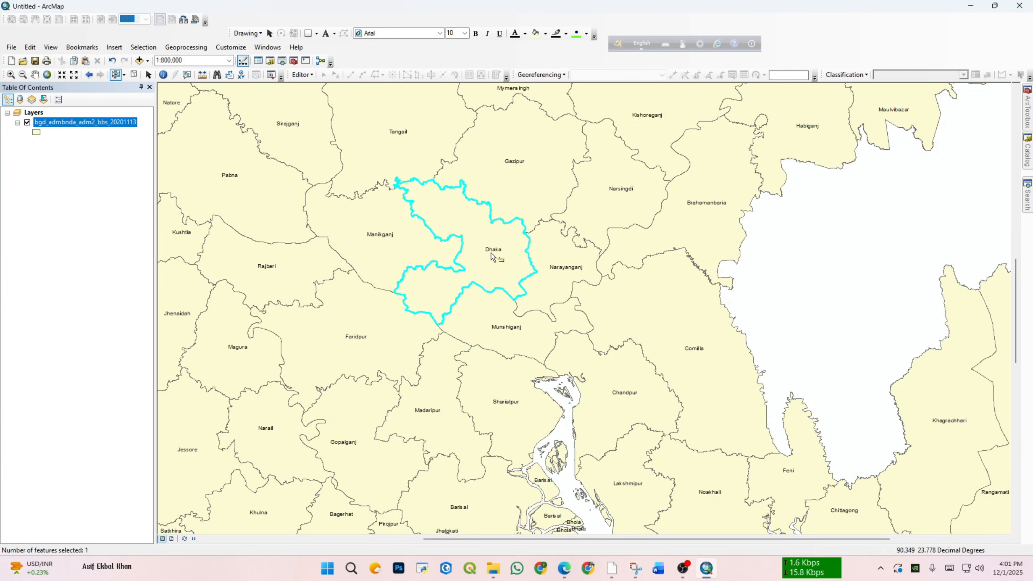
Step: Identify the Dhaka polygon, examine its attributes and the options offered for the layer and feature, and close the Identify window
right_click(491, 255)
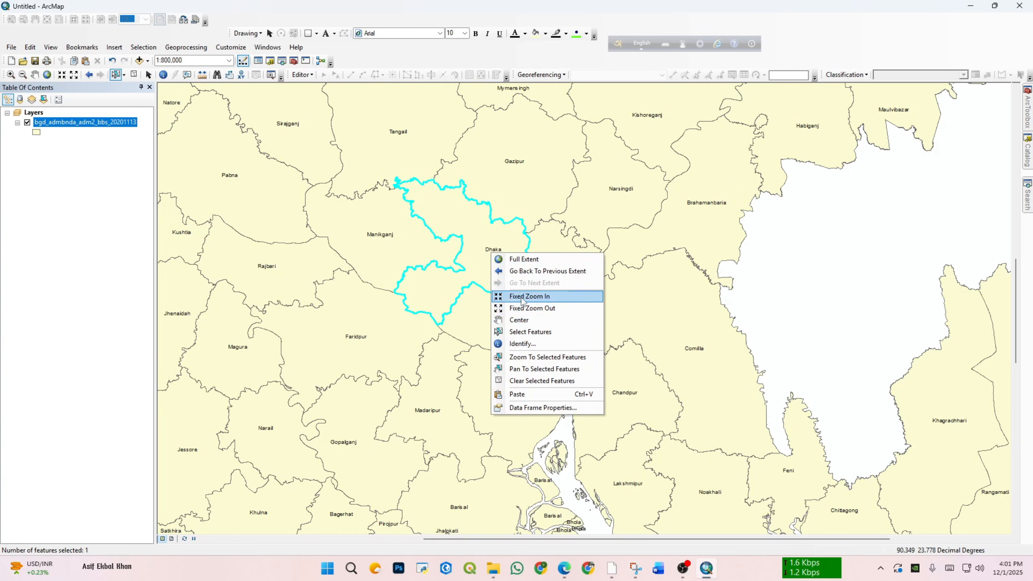
click(525, 344)
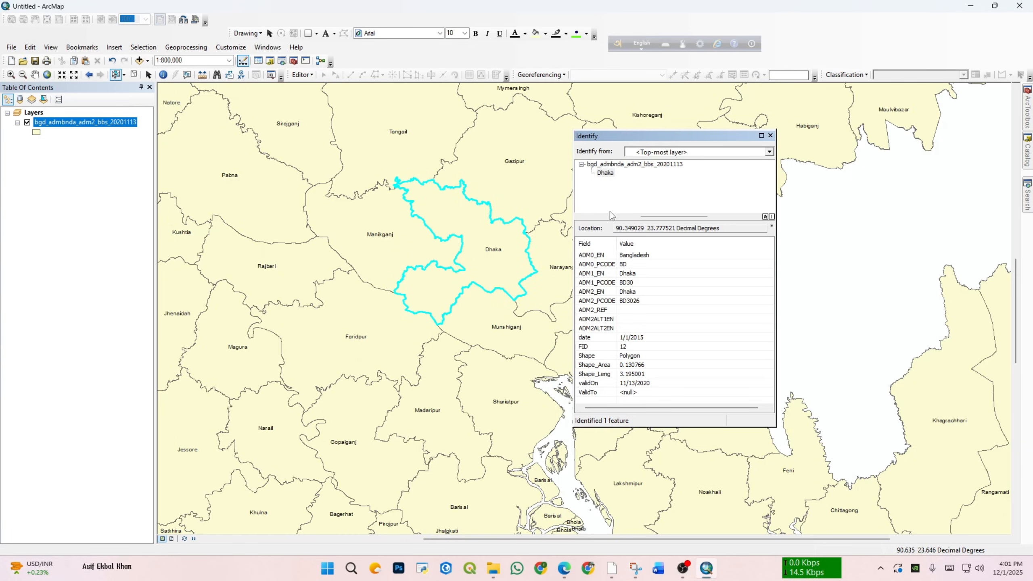
drag(654, 142, 711, 138)
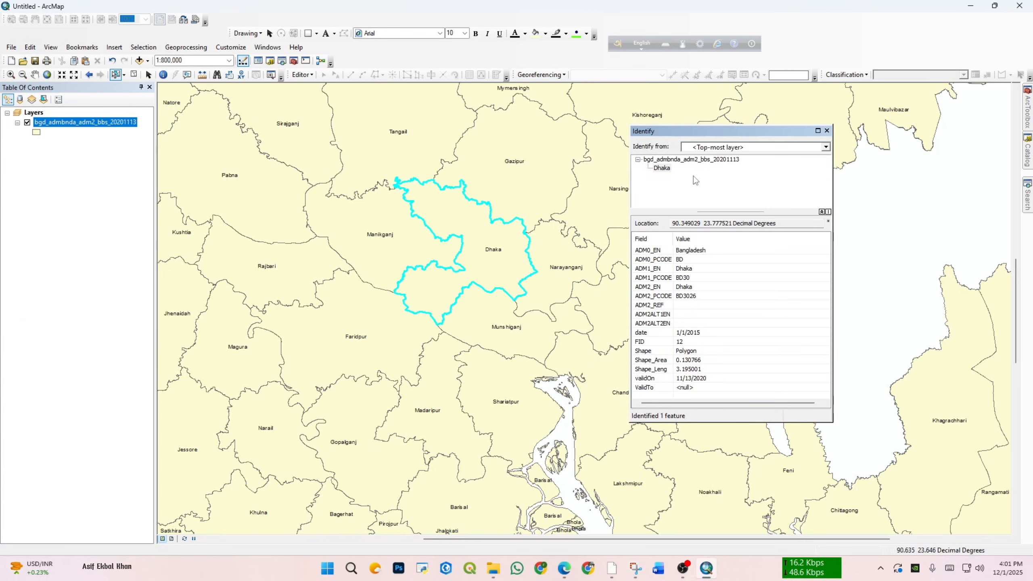
click(663, 168)
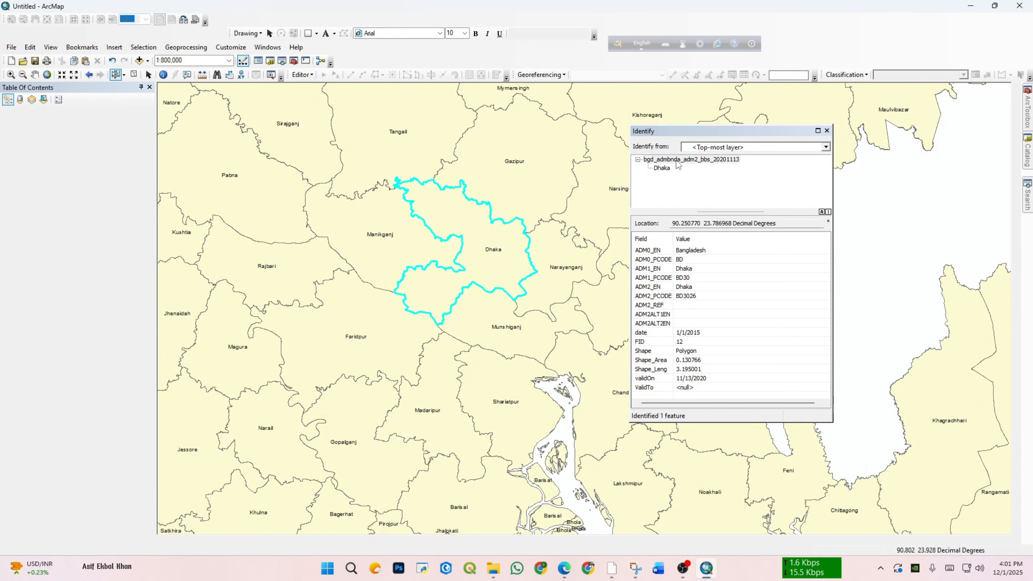
click(706, 160)
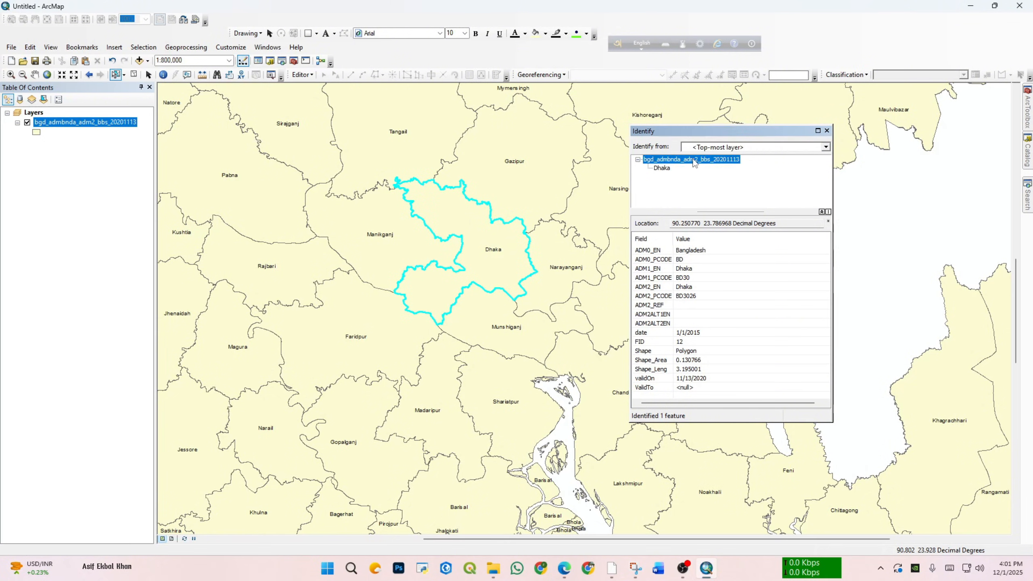
right_click(696, 159)
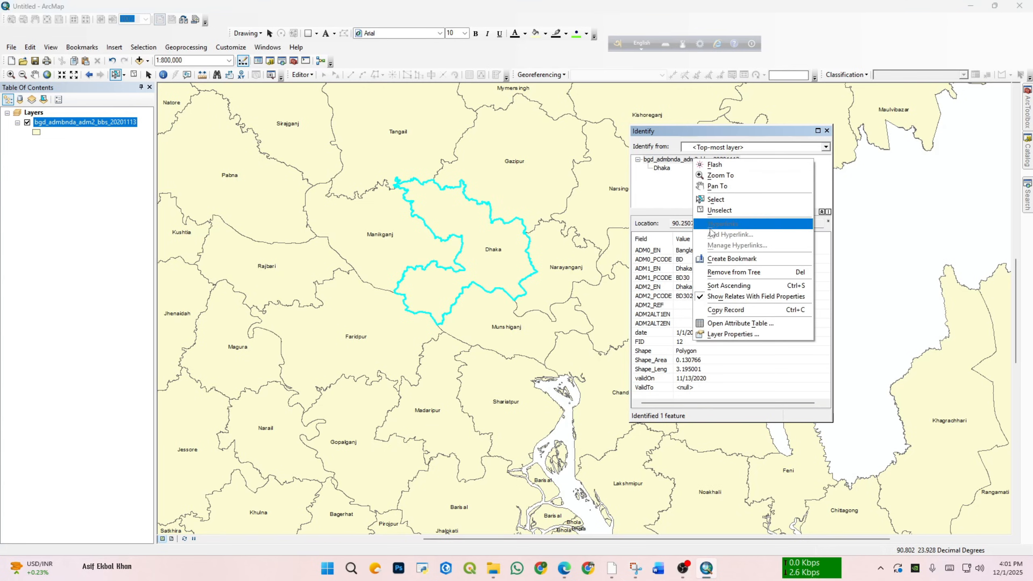
right_click(670, 170)
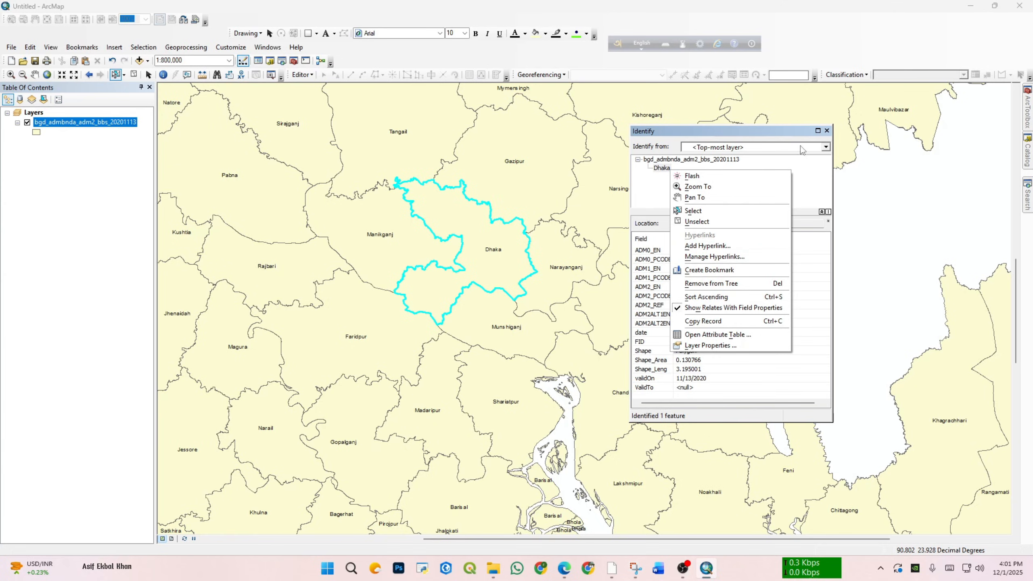
click(827, 131)
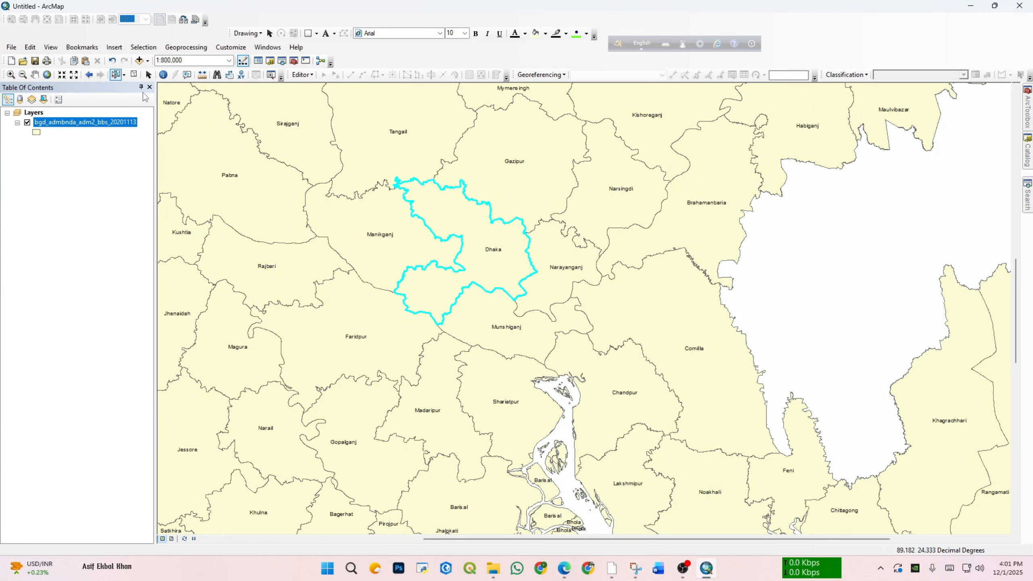
Step: Identify the Dhaka polygon again and start adding a hyperlink to that feature, set to link to a URL
click(484, 277)
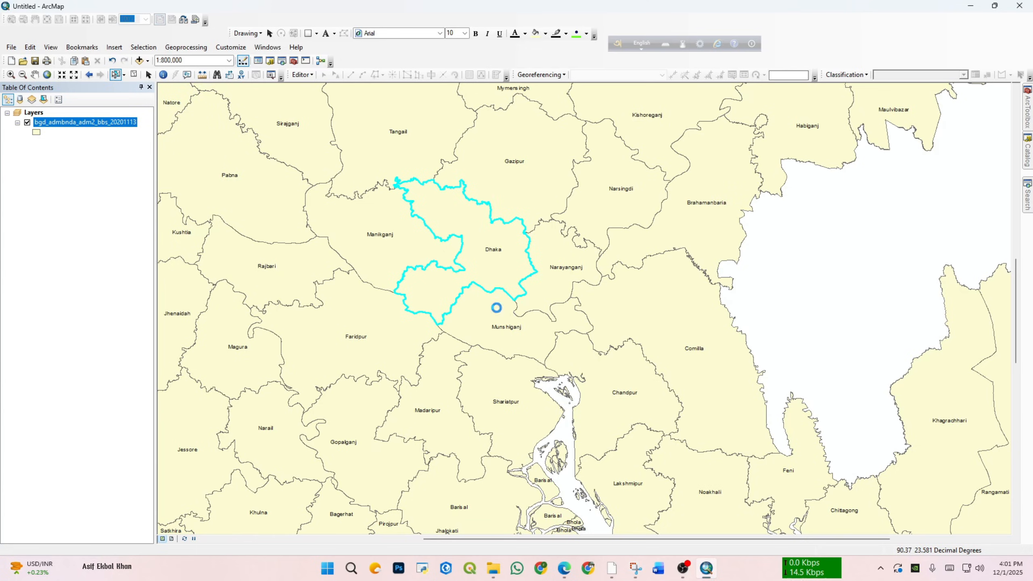
right_click(494, 257)
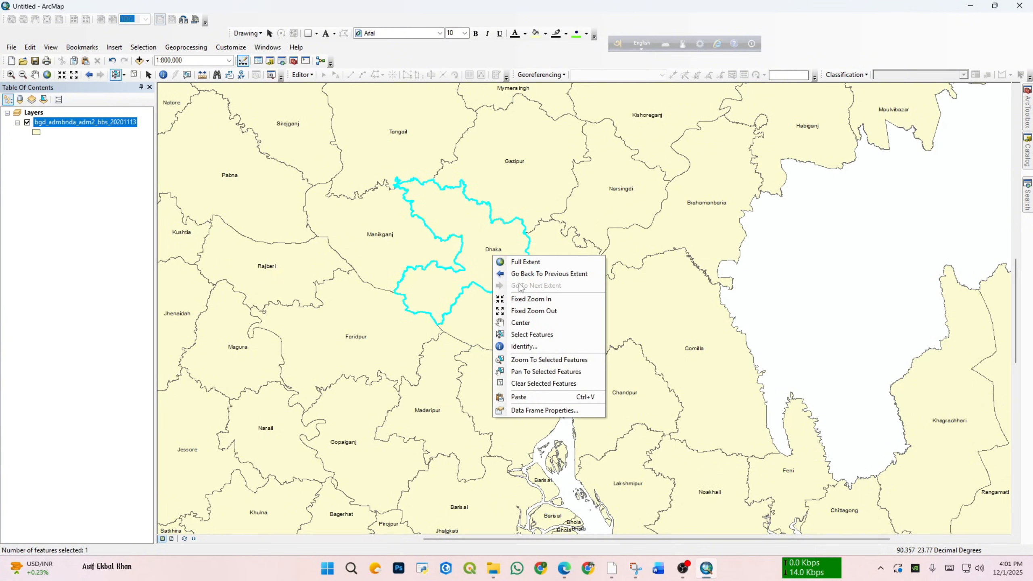
click(527, 347)
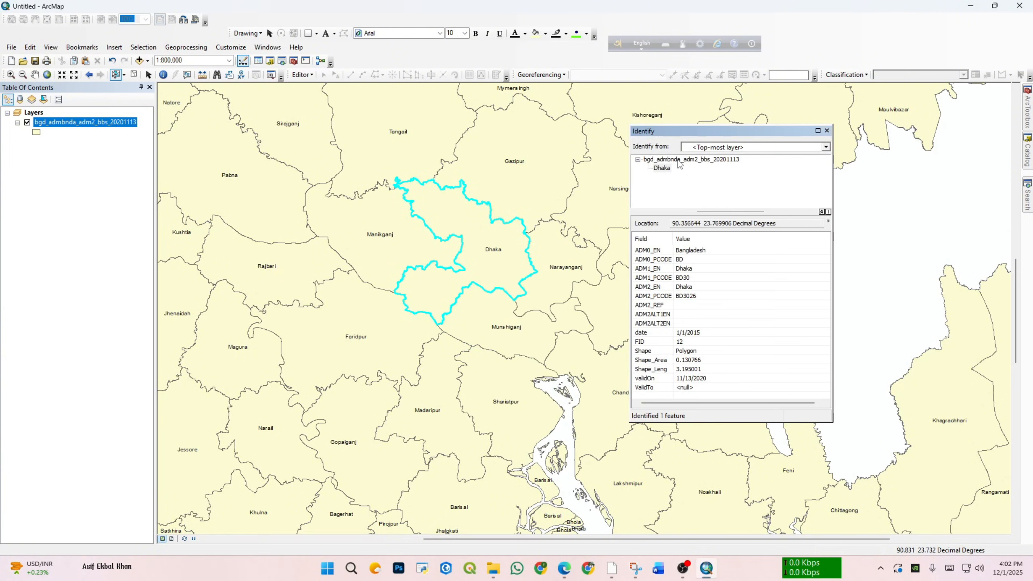
click(681, 158)
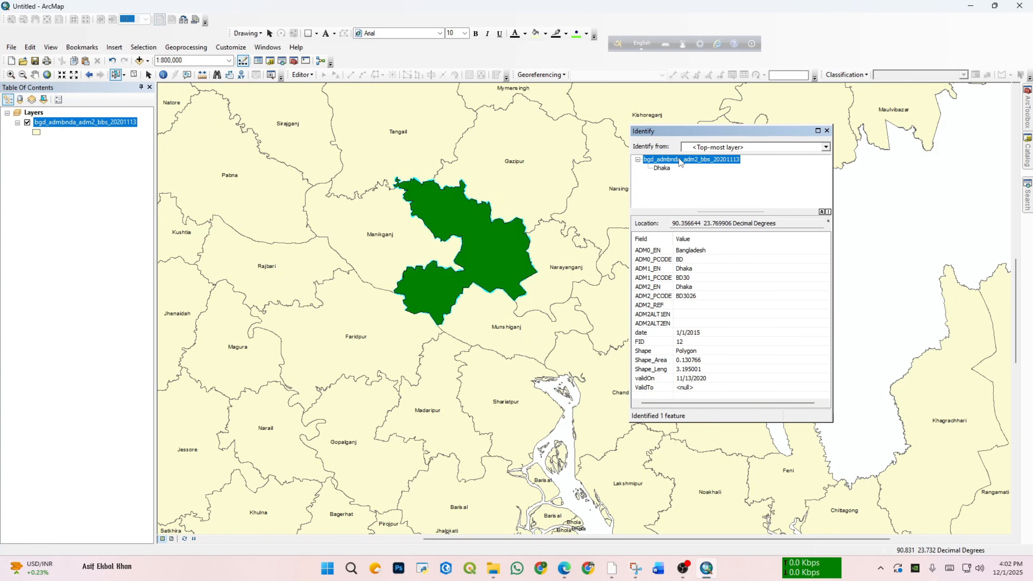
right_click(681, 159)
click(667, 168)
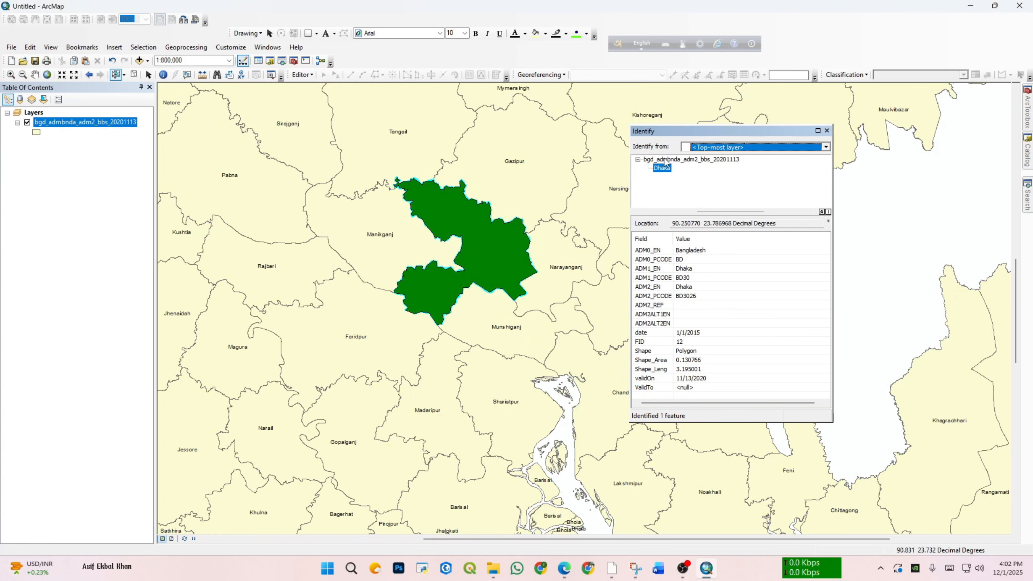
right_click(667, 168)
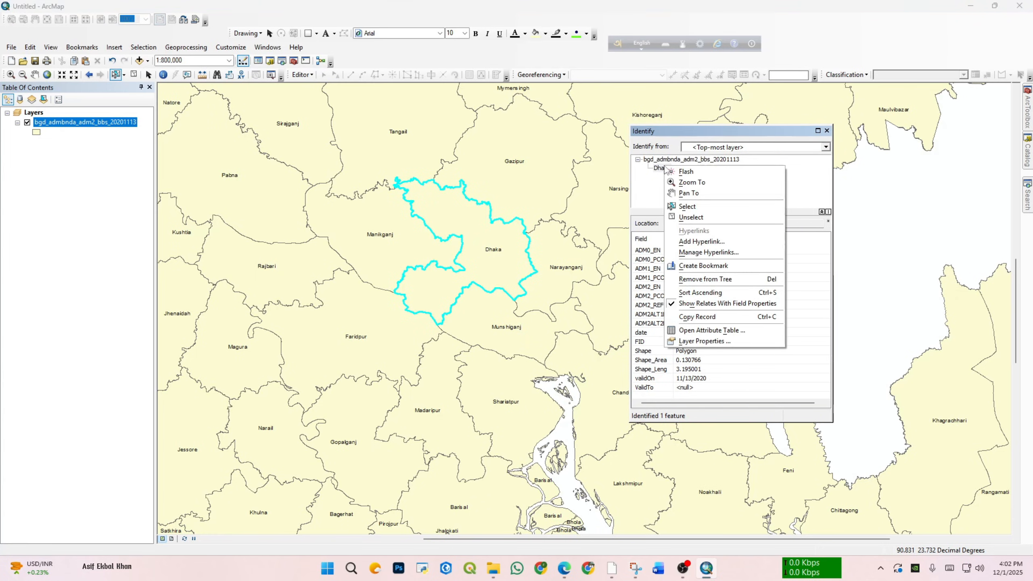
click(702, 241)
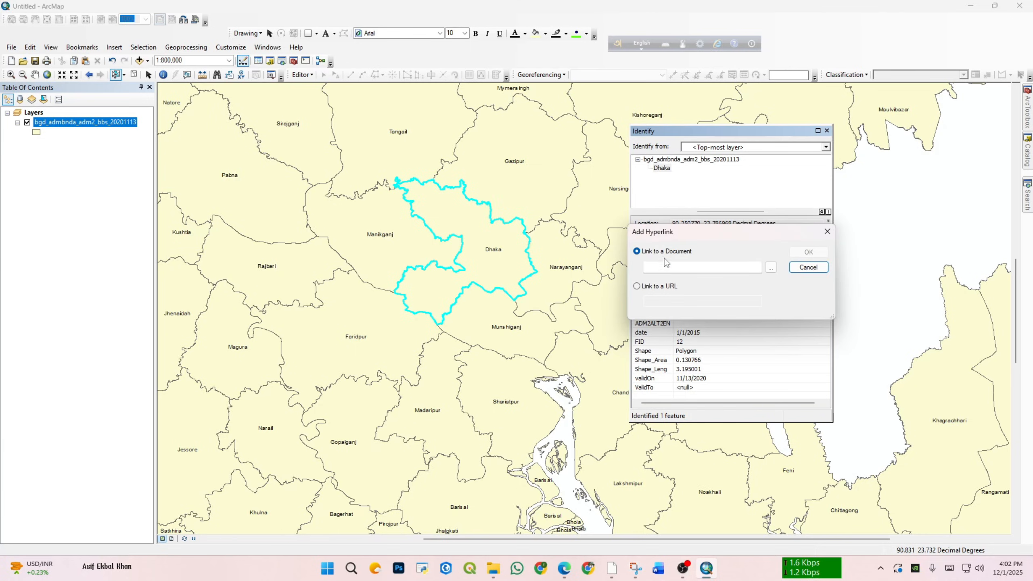
click(637, 287)
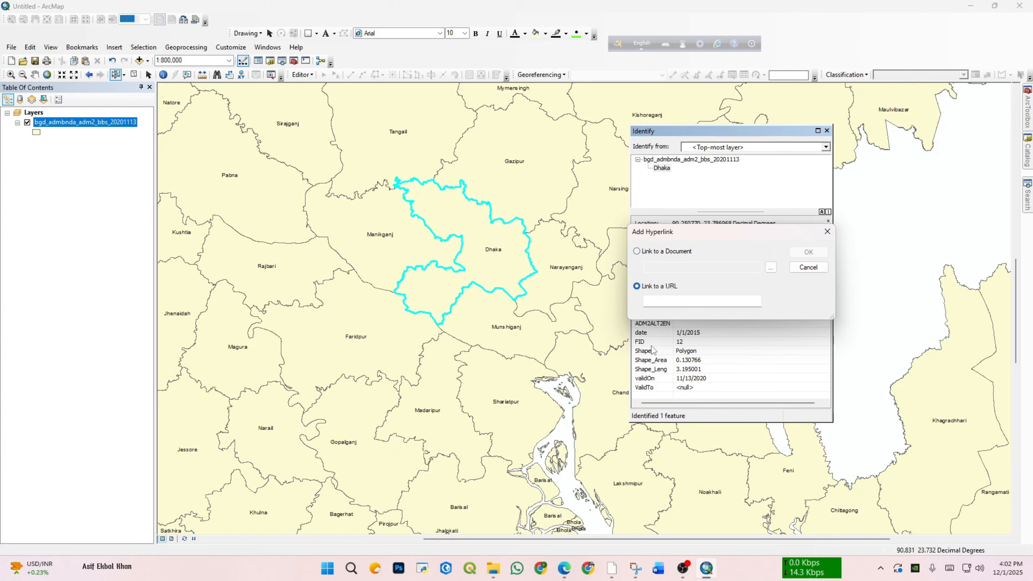
Step: Switch to Chrome, search Google for "dhaka" and copy the address of the results page
click(586, 570)
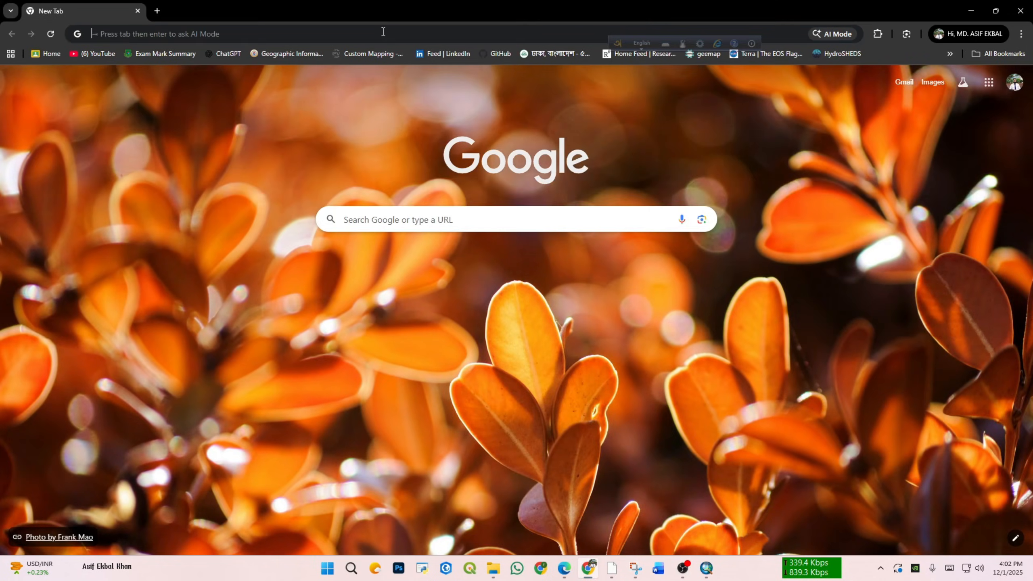
click(383, 33)
text(dhaka)
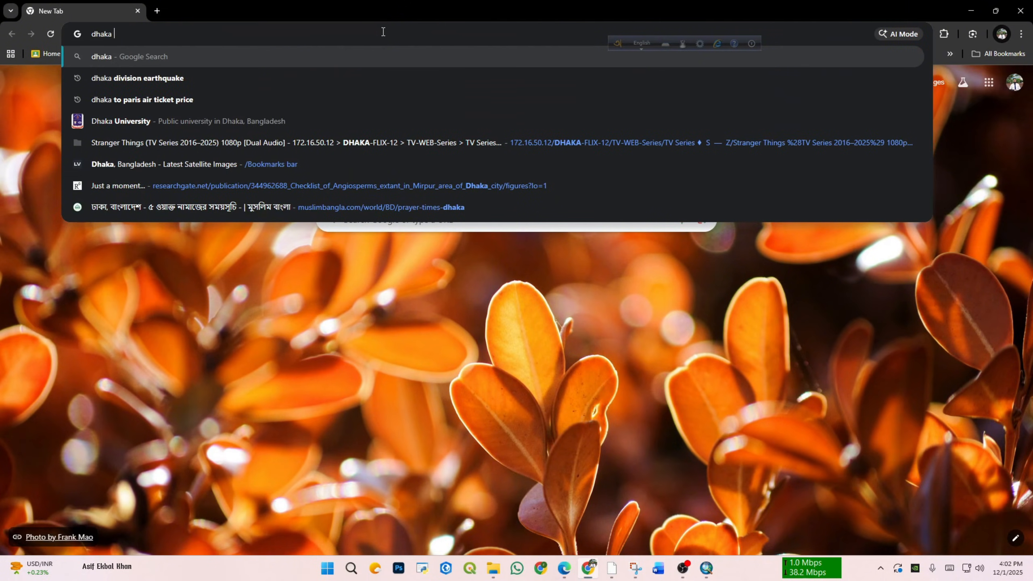
key(Return)
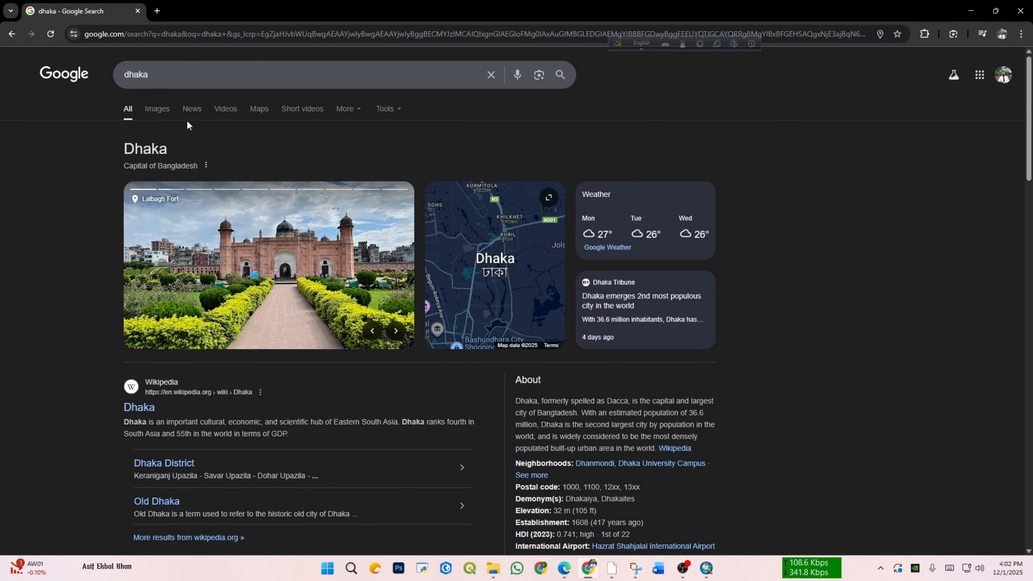
click(213, 34)
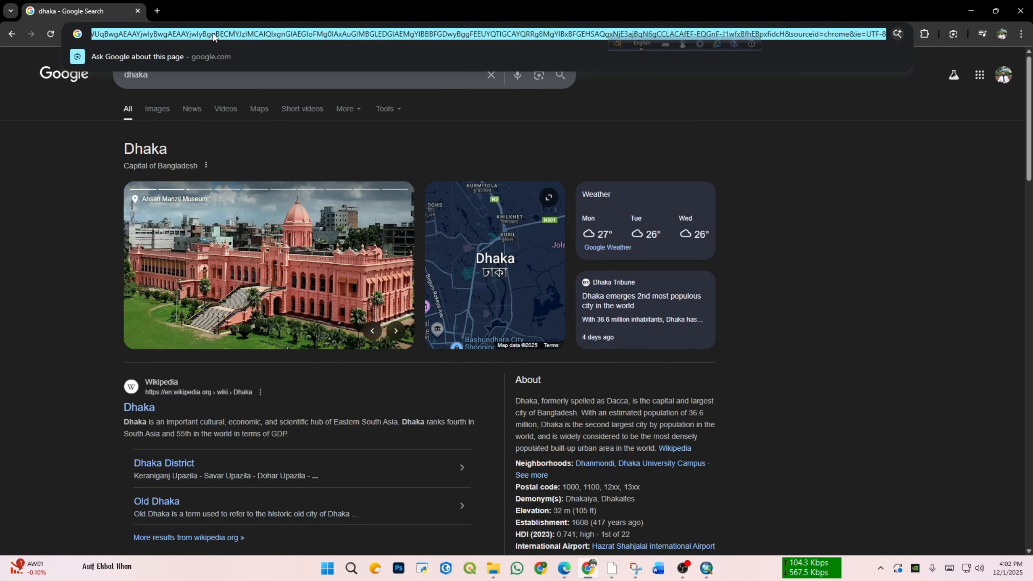
right_click(213, 34)
click(265, 139)
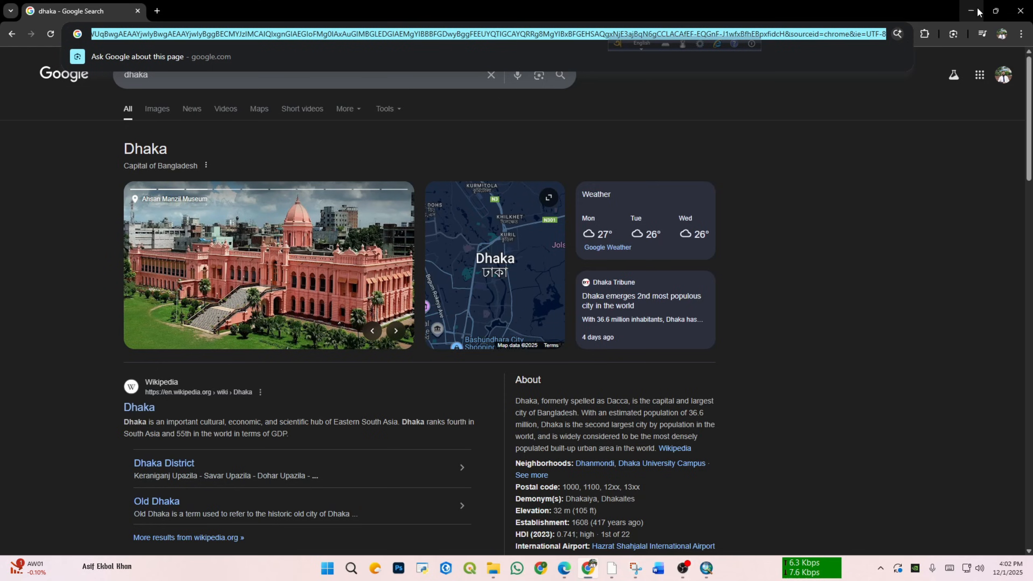
Step: Return to ArcMap, paste the copied address as Dhaka's hyperlink URL, confirm it and close the Identify window
key(alt+Tab)
click(699, 299)
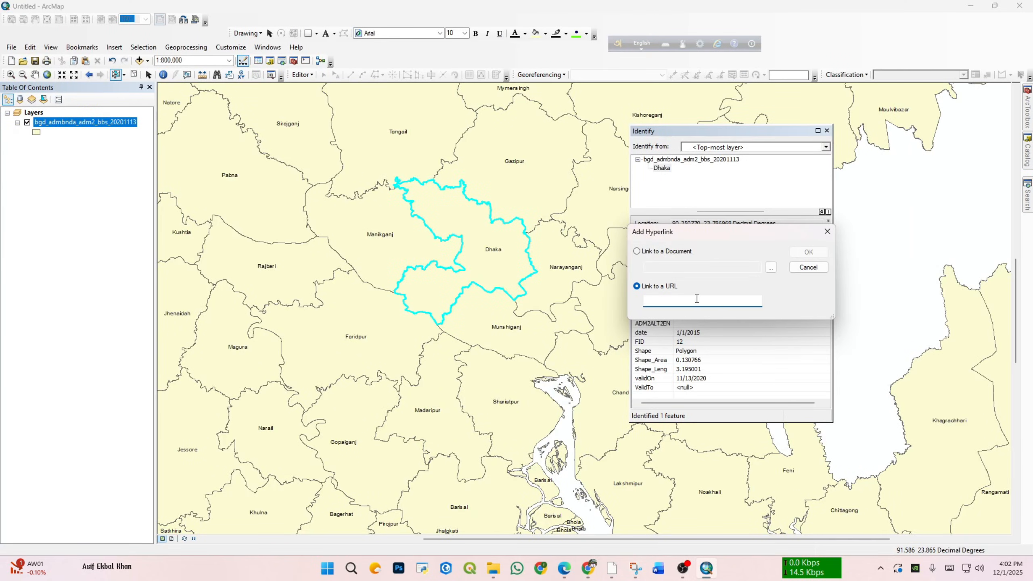
key(ctrl+v)
click(819, 252)
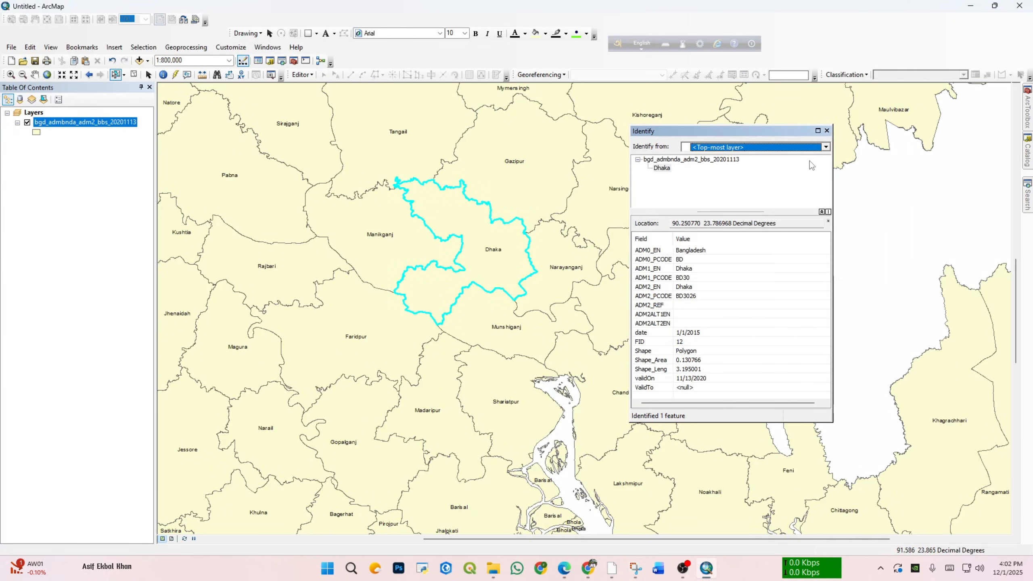
click(827, 131)
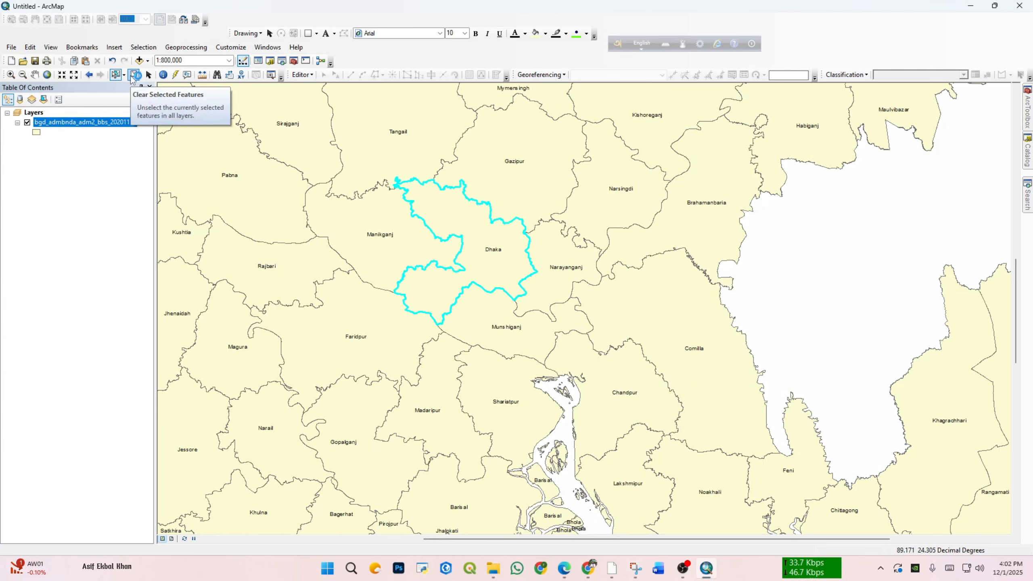
Step: Clear the Dhaka selection, select Dhaka, Faridpur and Munshiganj together with a rectangle, and clear the selected features again
click(134, 75)
drag(428, 278, 439, 339)
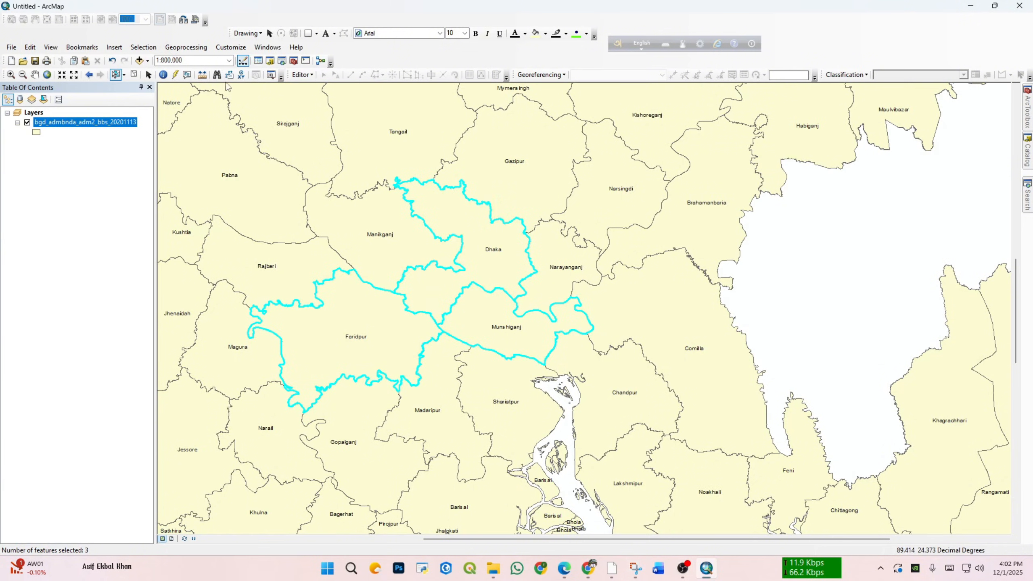
click(134, 74)
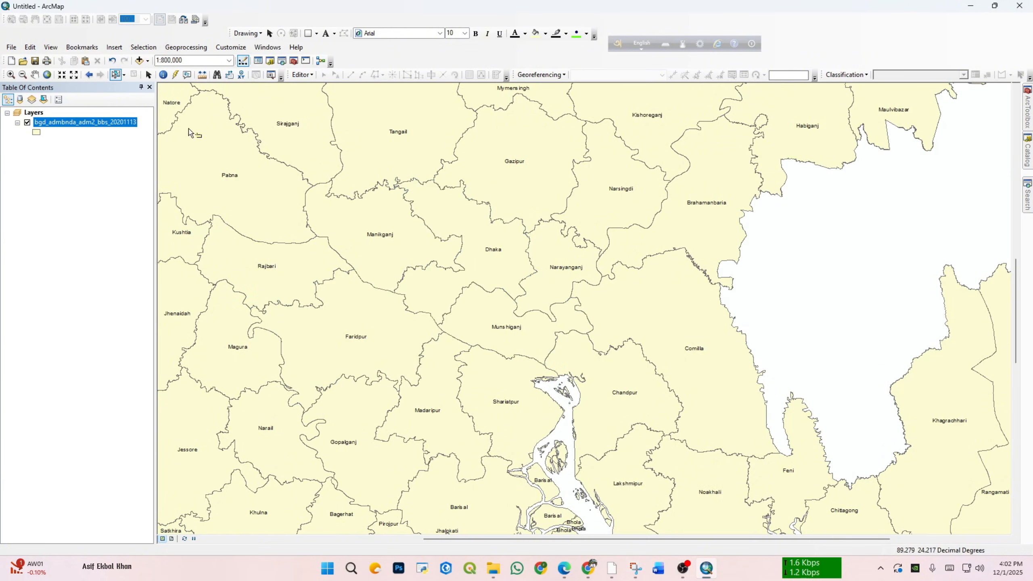
Step: Show the full extent of the map and launch Dhaka's web link with the Hyperlink tool
click(47, 76)
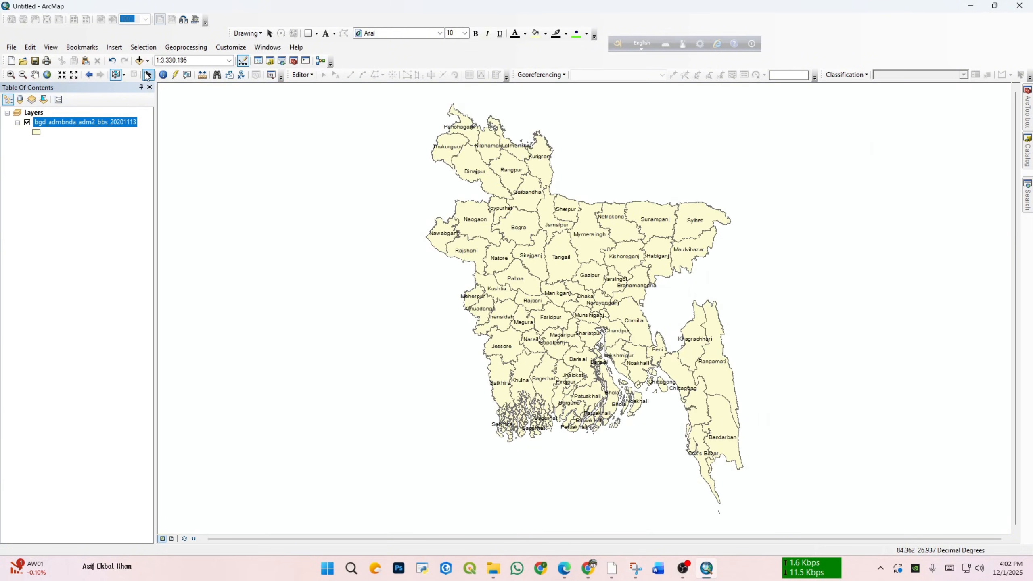
click(174, 76)
click(588, 295)
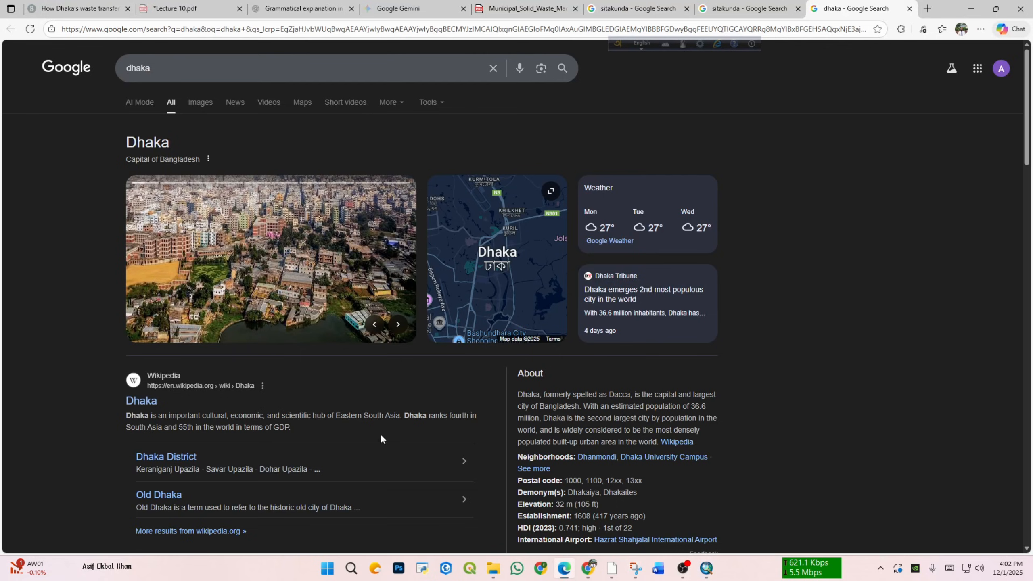
Step: Return to the map from the browser, launch Dhaka's web link once more and return to the map again
click(972, 9)
click(585, 292)
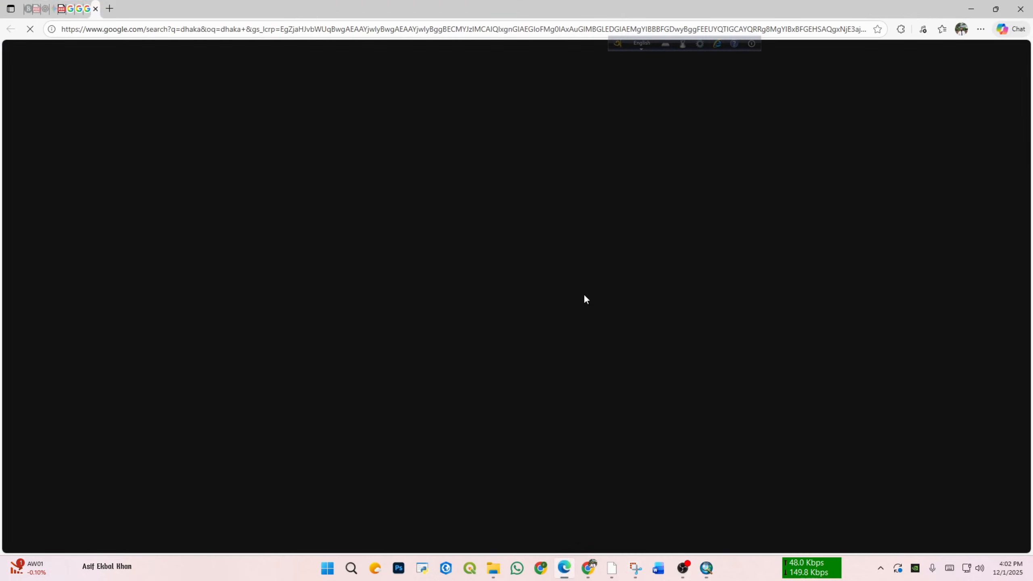
click(972, 9)
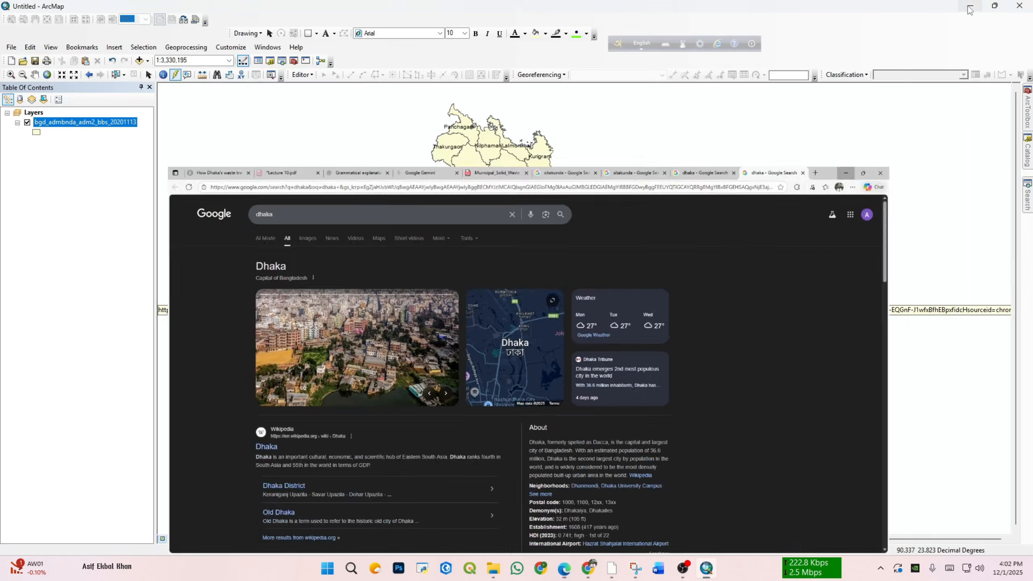
scroll(593, 275, down, 1)
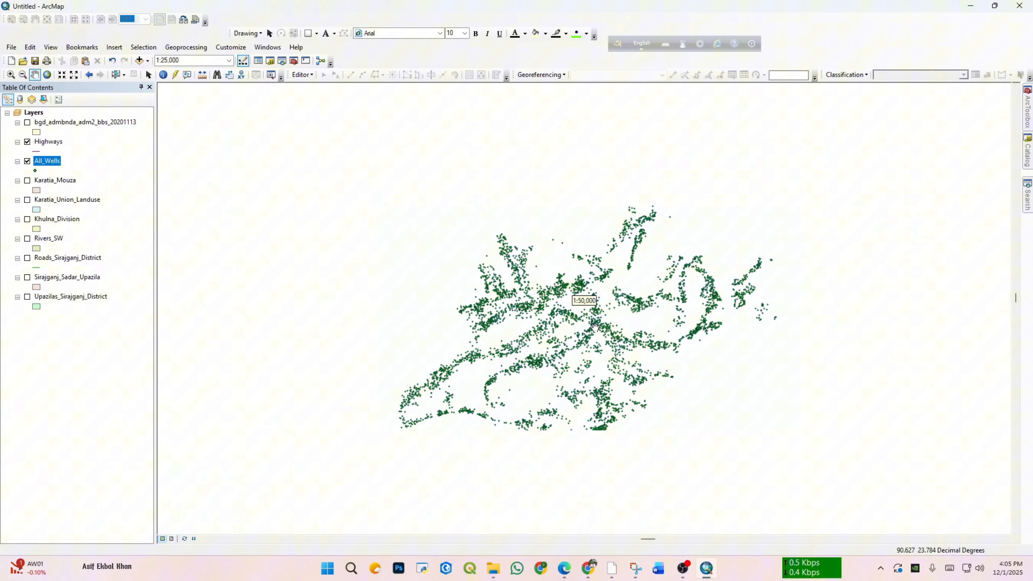
scroll(545, 304, up, 1)
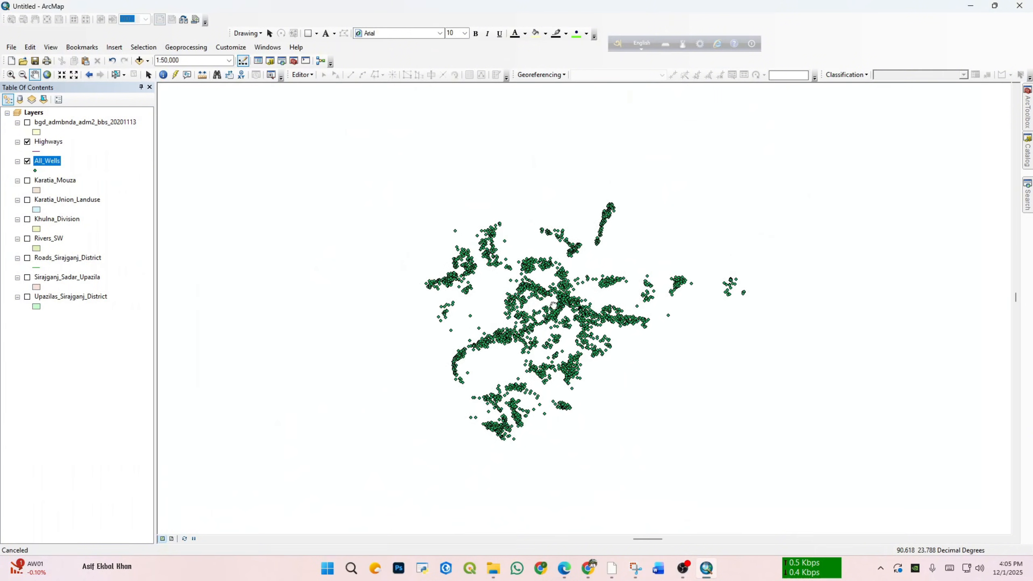
Step: Look over the distribution of the All_Wells points and open that layer's attribute table
scroll(545, 304, down, 1)
drag(545, 304, 501, 290)
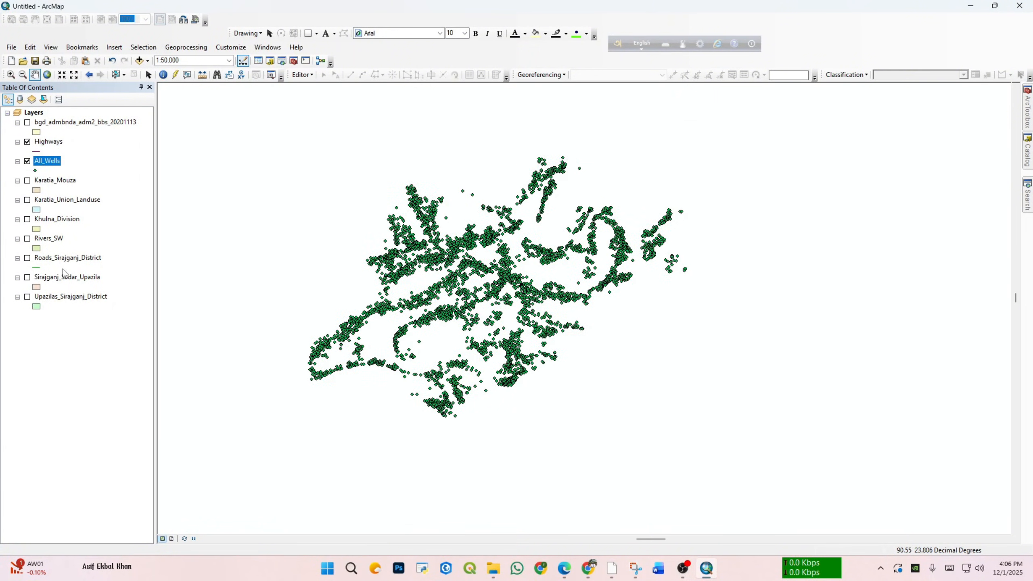
drag(391, 306, 390, 289)
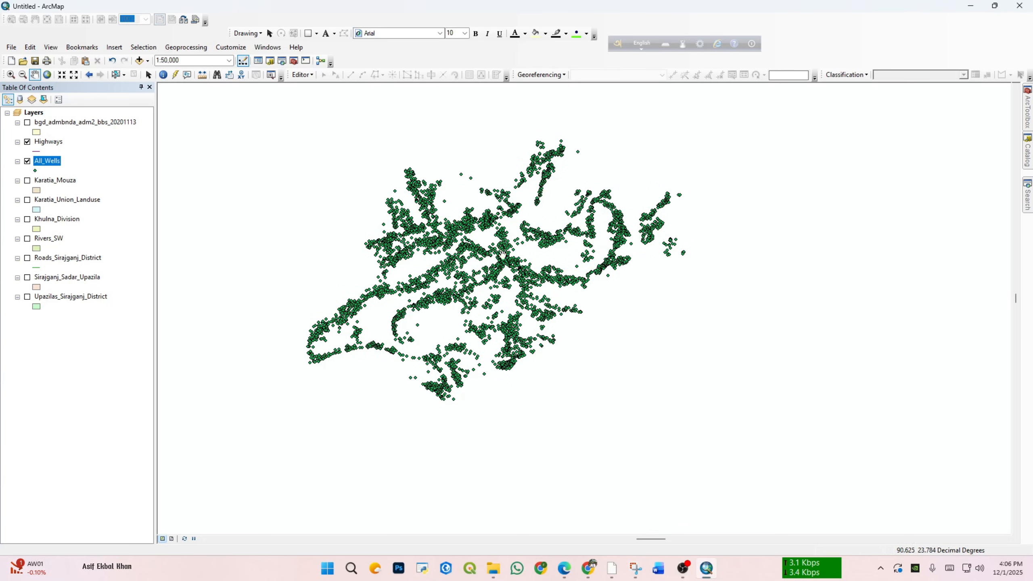
scroll(481, 262, up, 2)
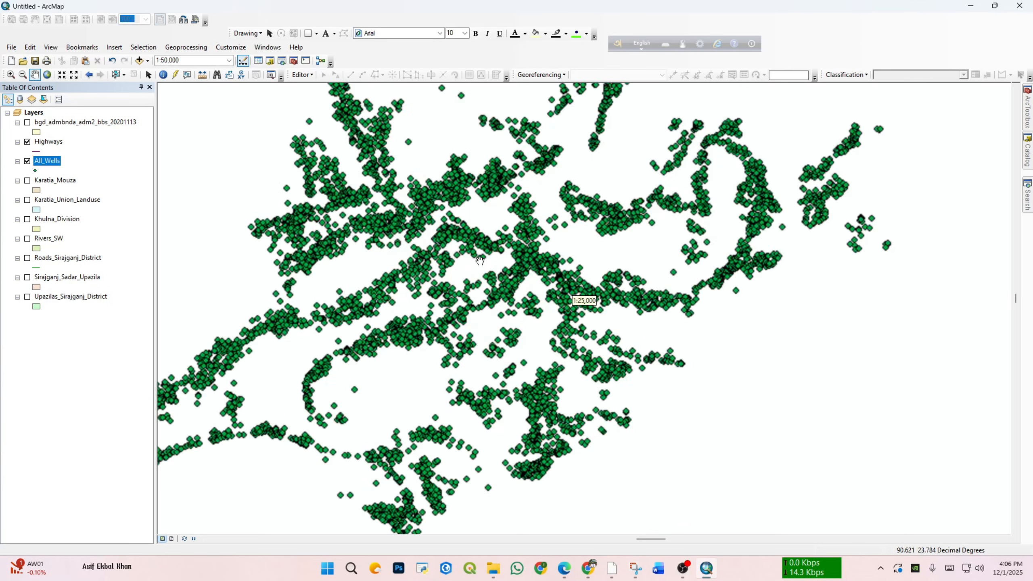
scroll(480, 261, up, 1)
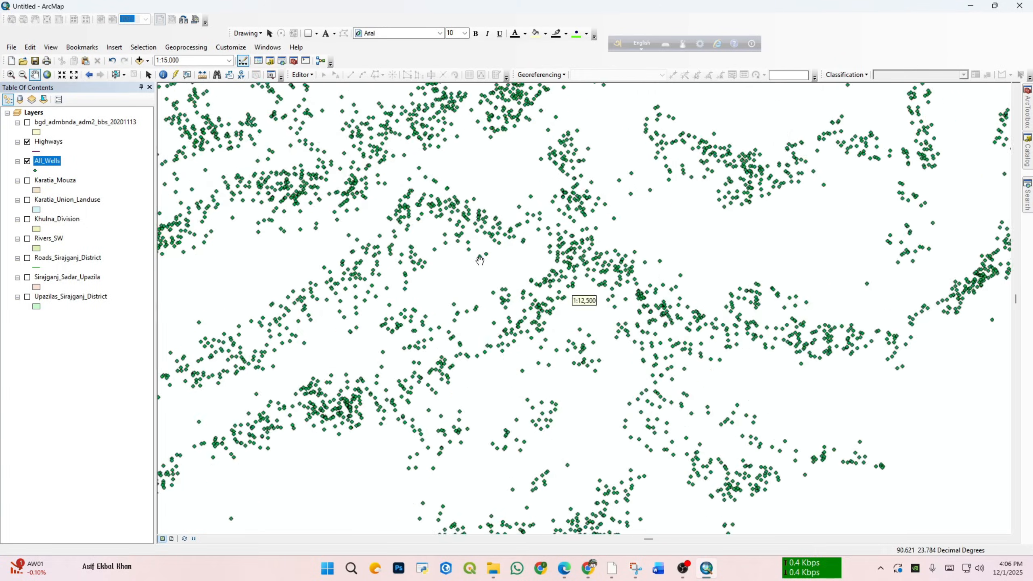
scroll(480, 262, down, 2)
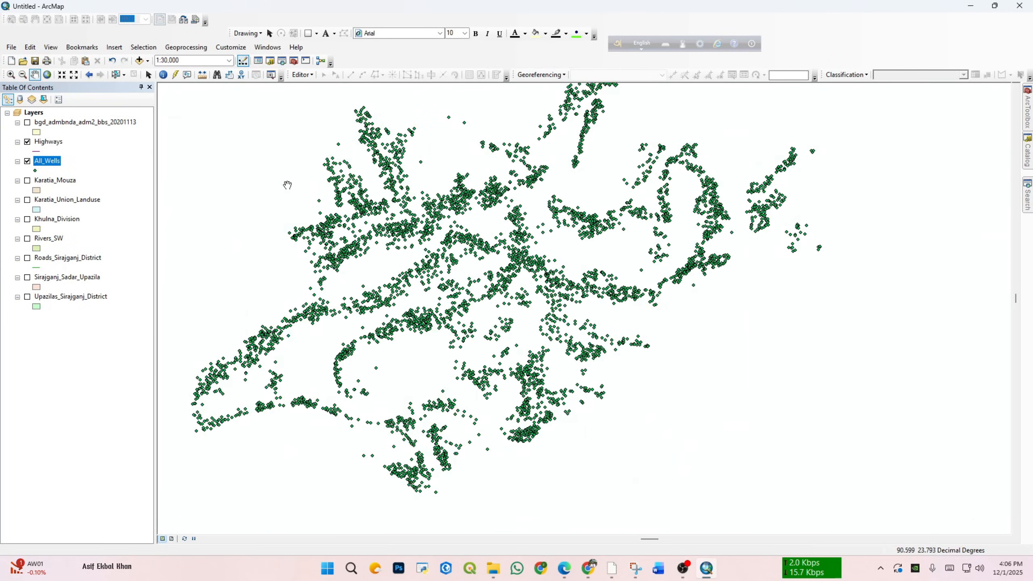
right_click(59, 163)
click(96, 192)
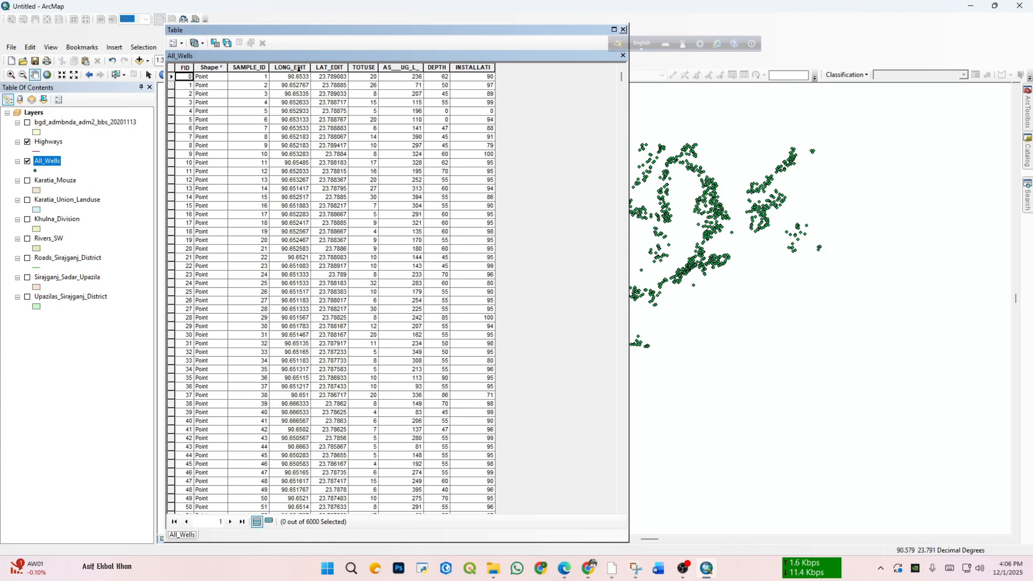
Step: Highlight the TOTUSE, AS___UG_L_ and DEPTH fields of the All_Wells table to examine them, and close the table
click(371, 69)
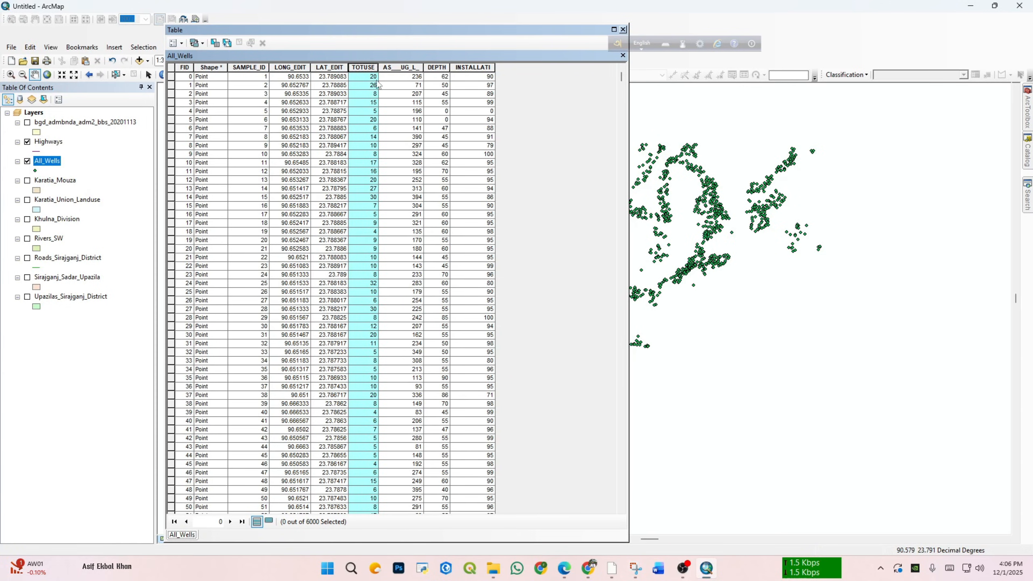
click(395, 101)
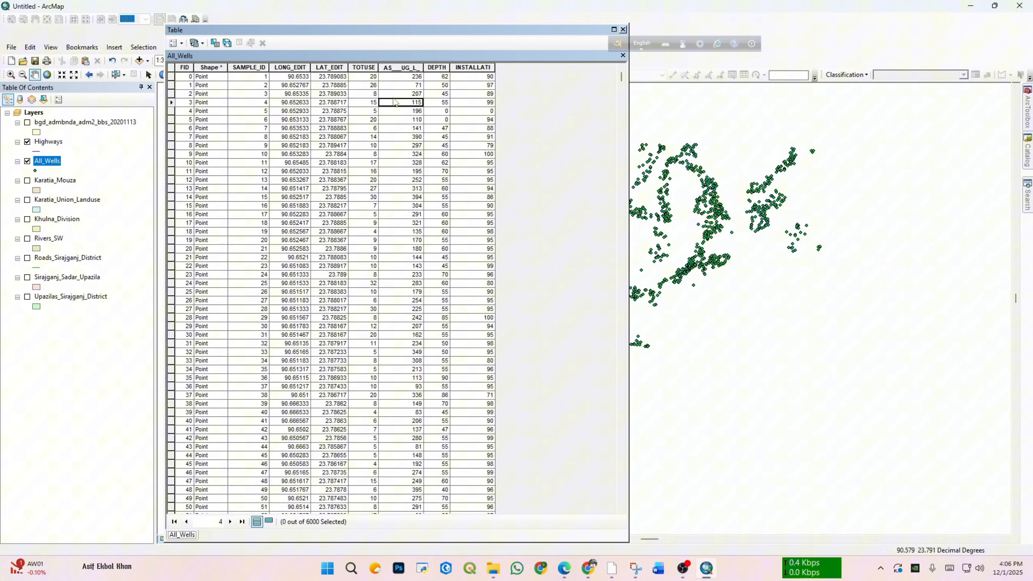
click(401, 68)
click(367, 69)
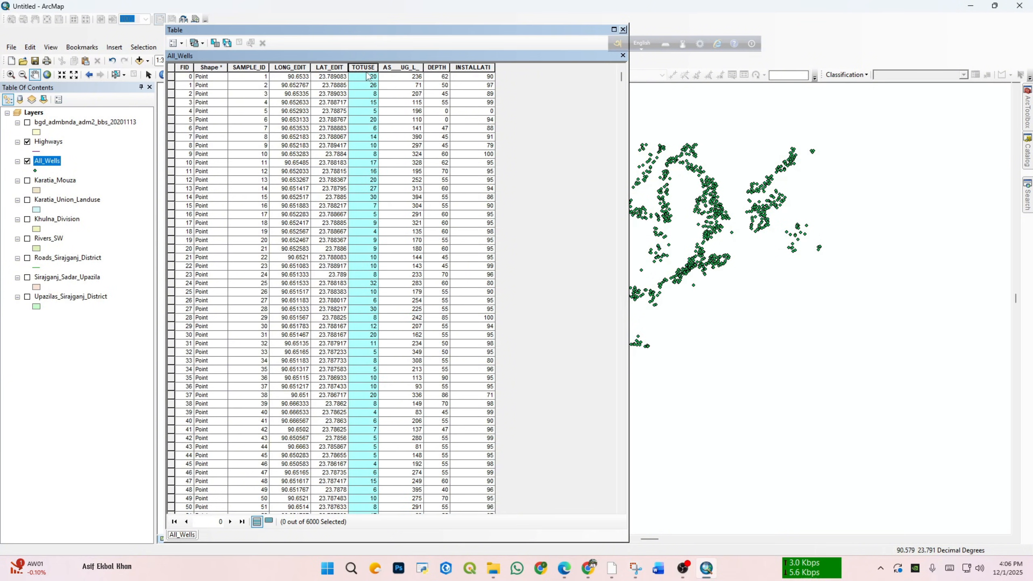
click(415, 67)
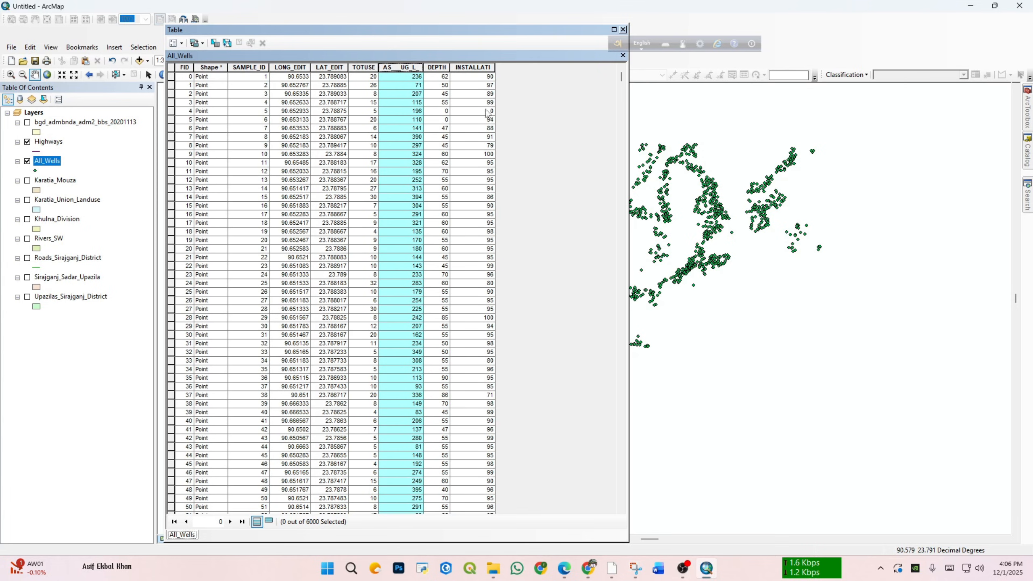
click(444, 69)
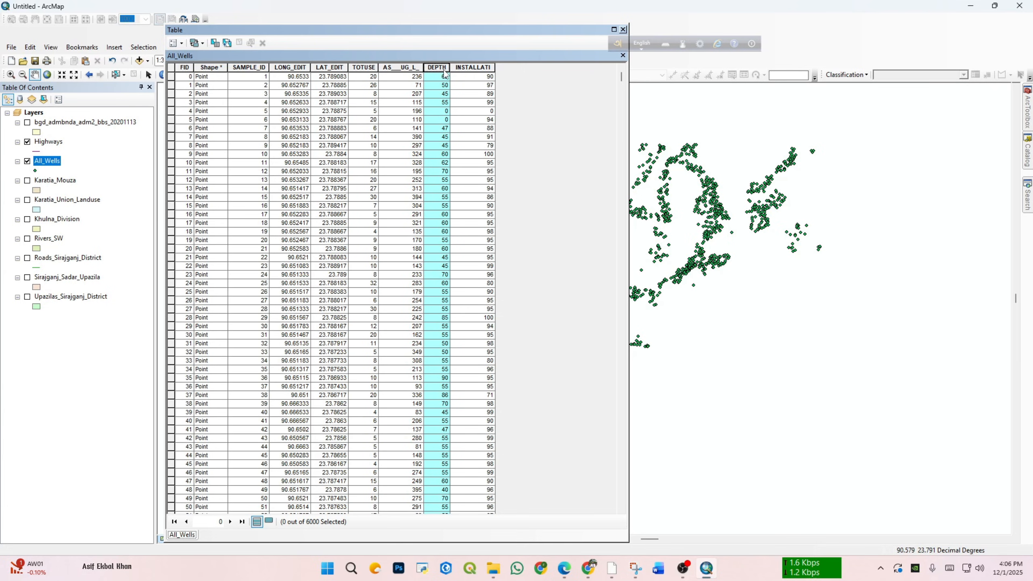
drag(467, 23, 473, 63)
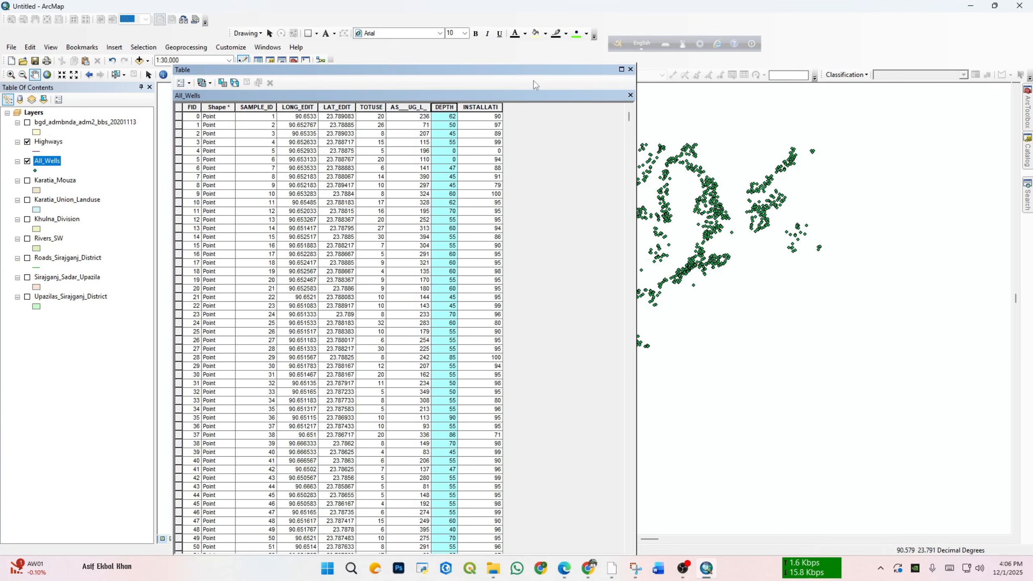
click(624, 67)
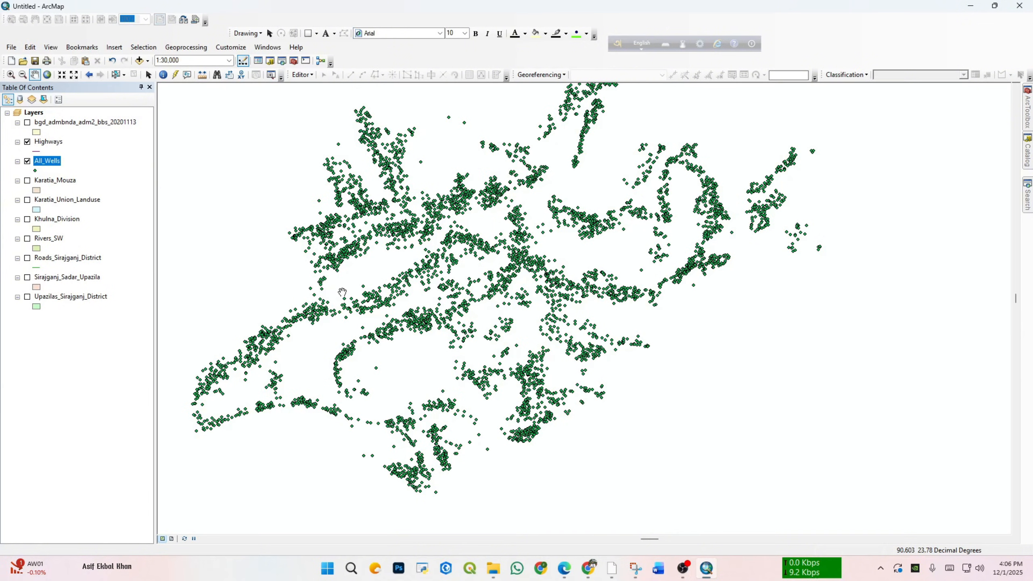
Step: Reopen the All_Wells attribute table, select the records with FID 0, 1, 32 and 14 one after another, and close the table
right_click(52, 161)
click(93, 191)
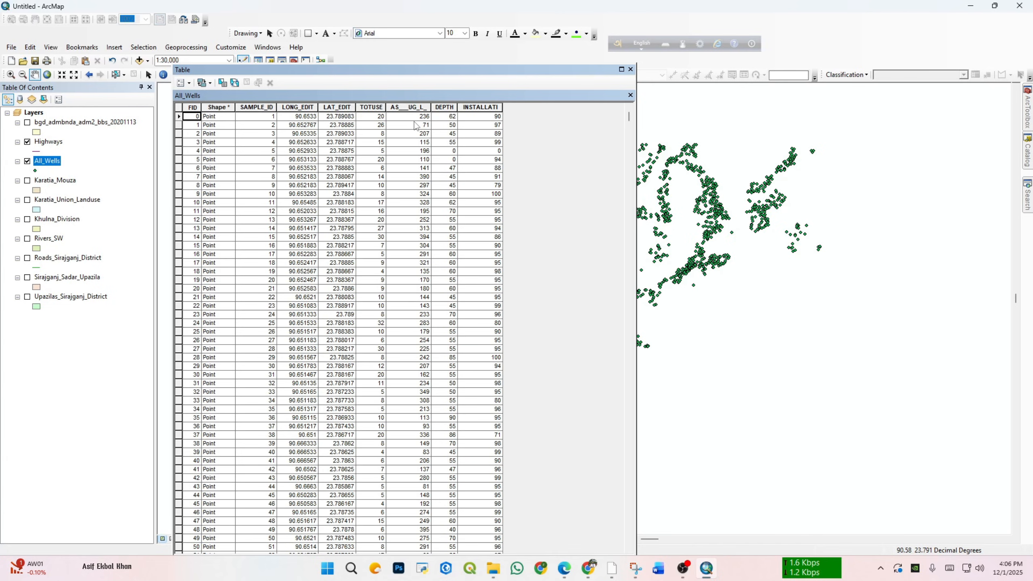
click(178, 117)
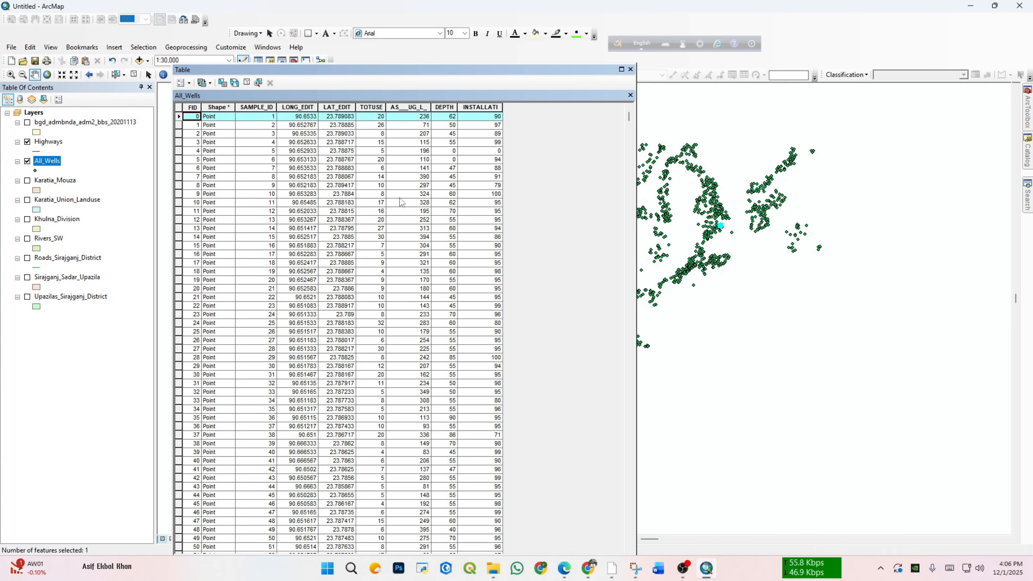
click(179, 126)
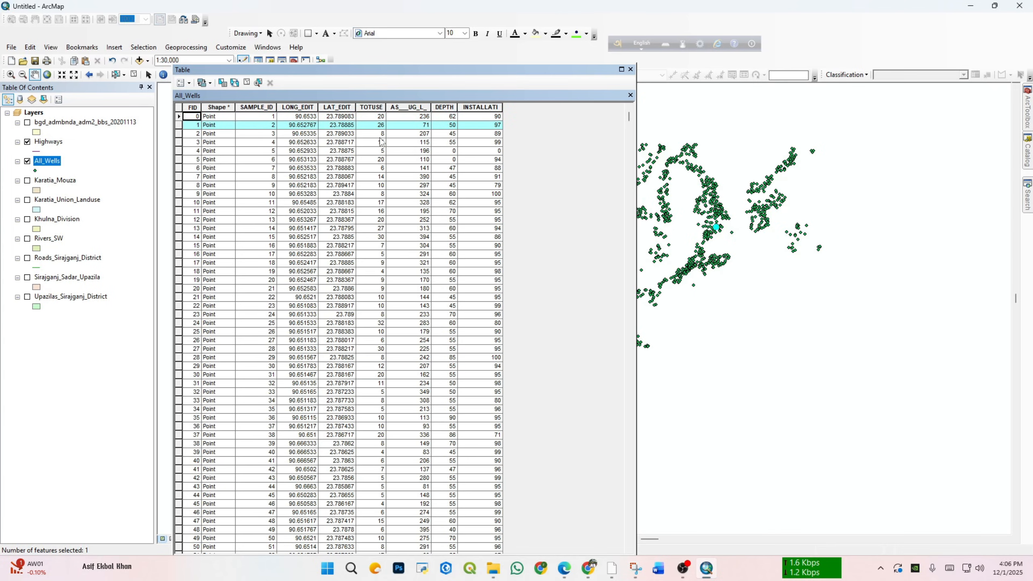
click(421, 394)
click(179, 393)
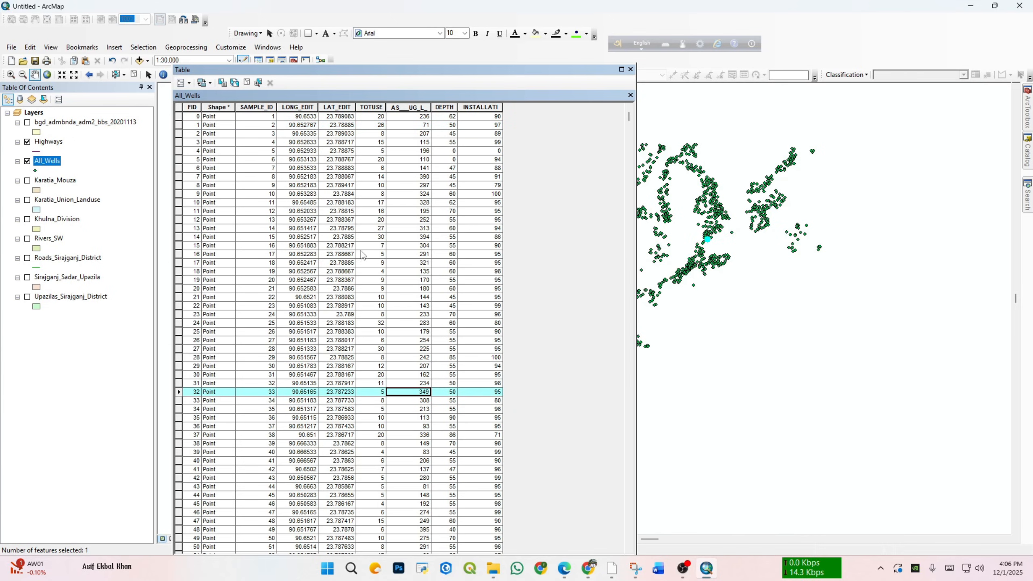
click(425, 238)
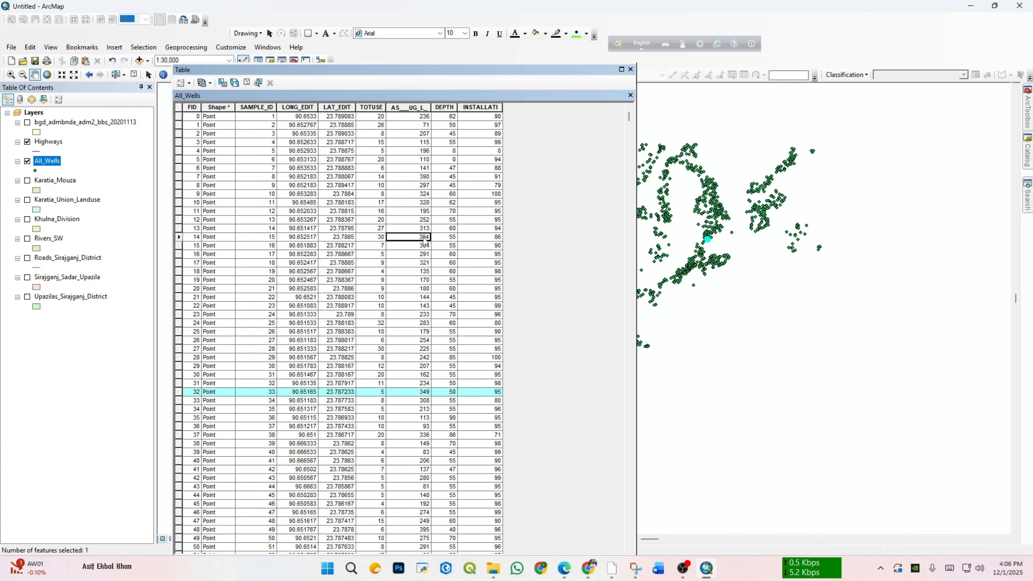
click(179, 237)
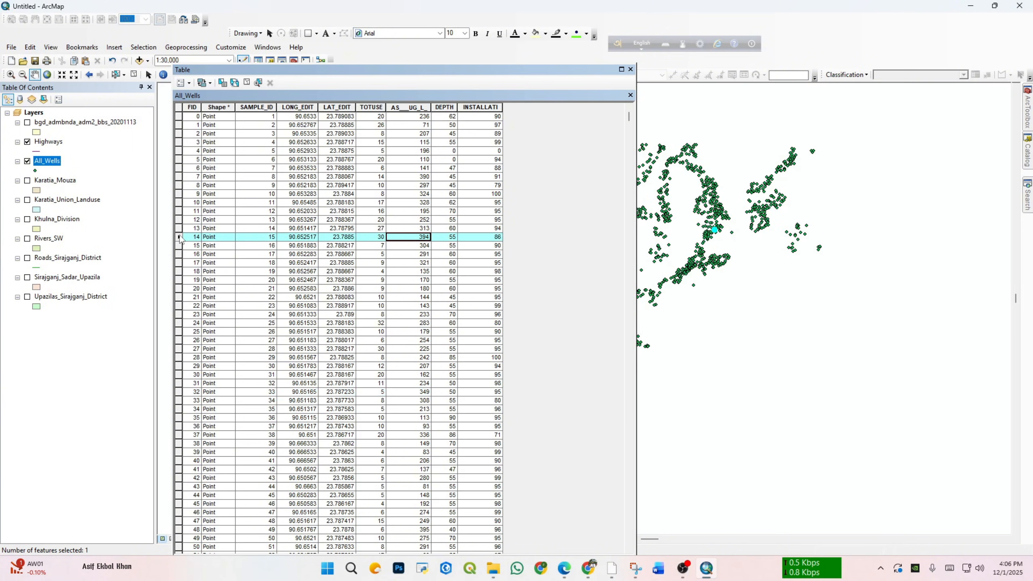
click(631, 70)
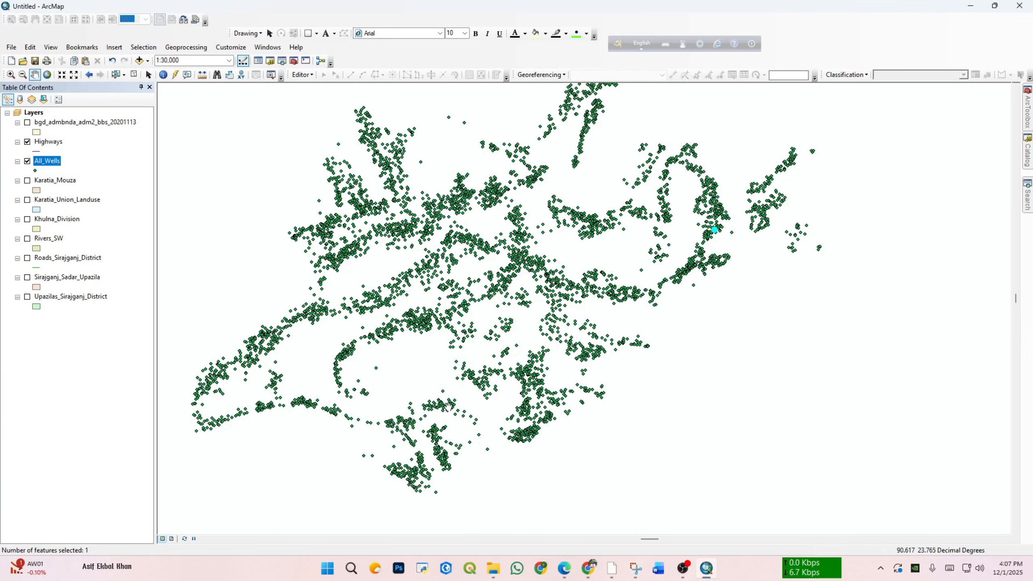
Step: Open the All_Wells layer properties and set its symbology to graduated symbols based on the AS___UG_L_ field
scroll(558, 333, up, 1)
scroll(558, 333, down, 1)
right_click(49, 161)
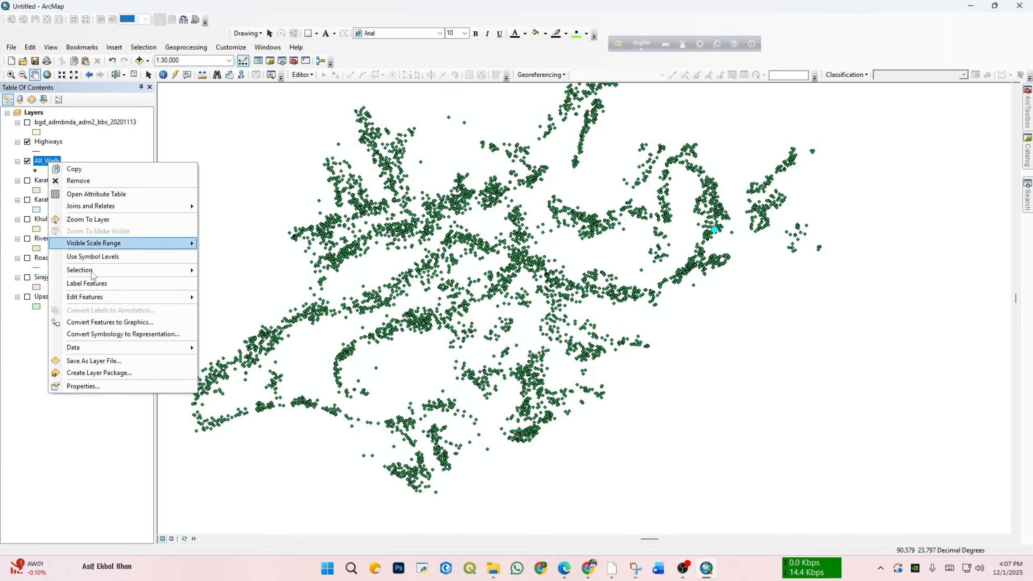
click(96, 385)
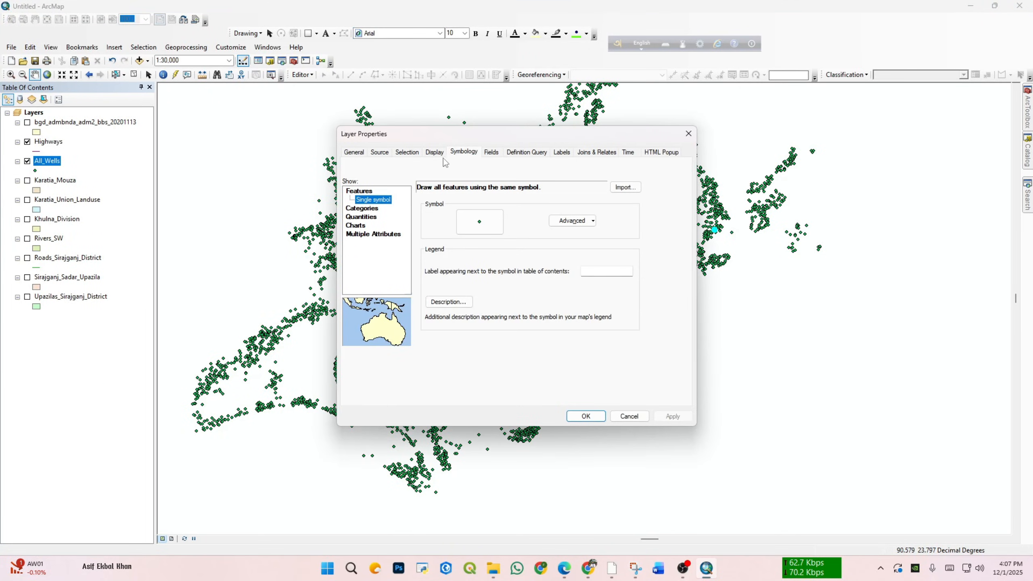
click(368, 217)
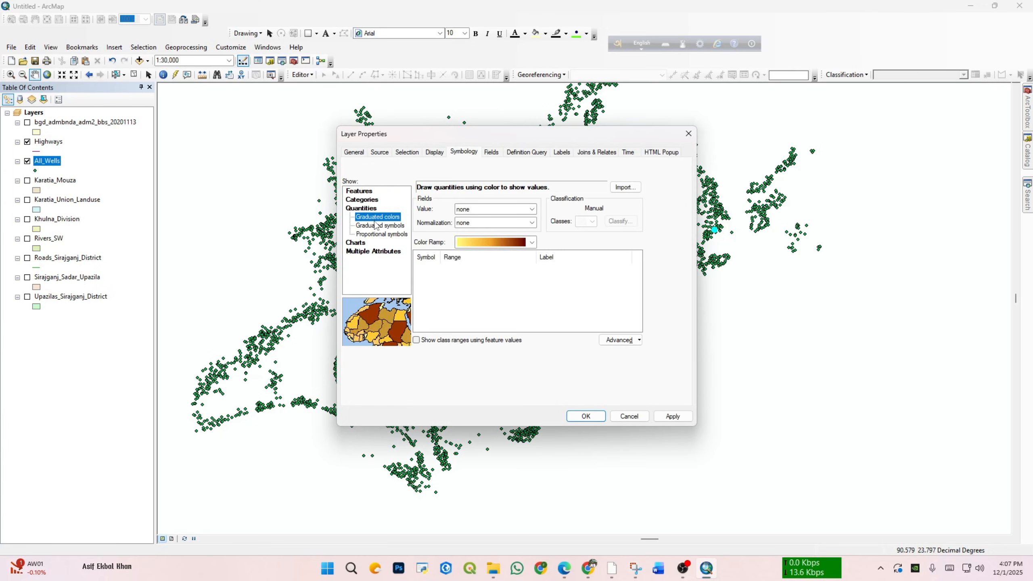
click(384, 226)
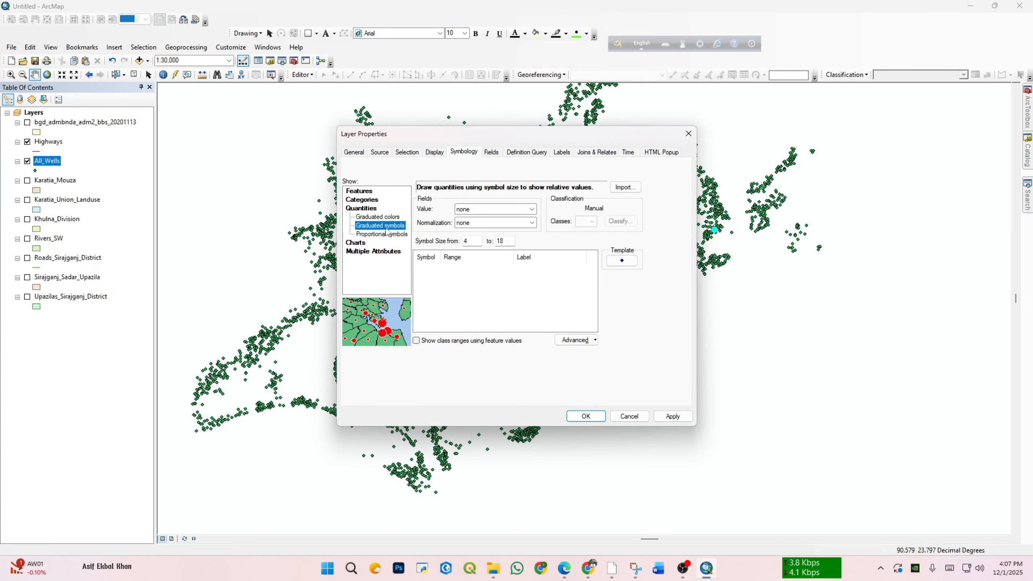
click(532, 209)
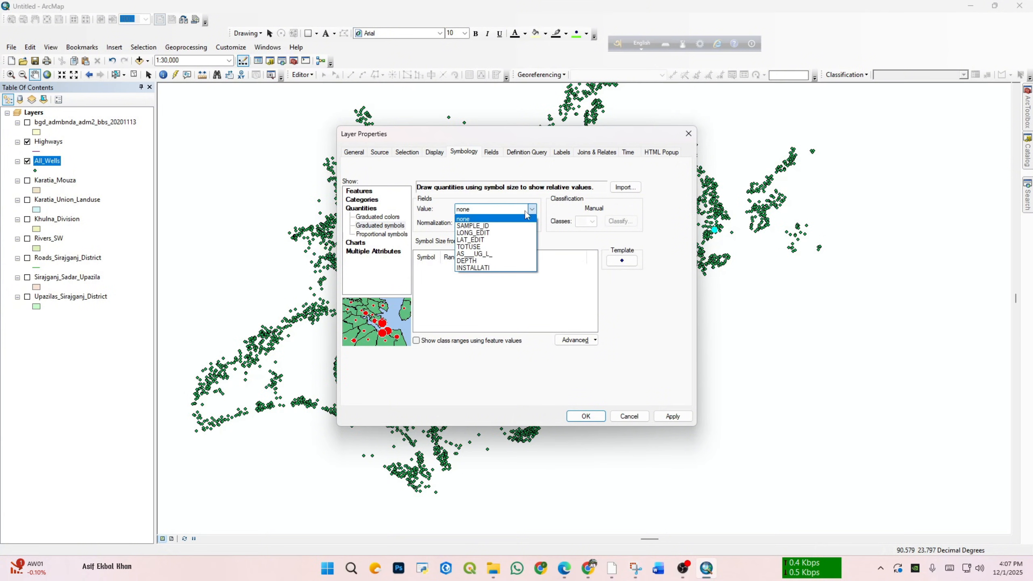
click(490, 254)
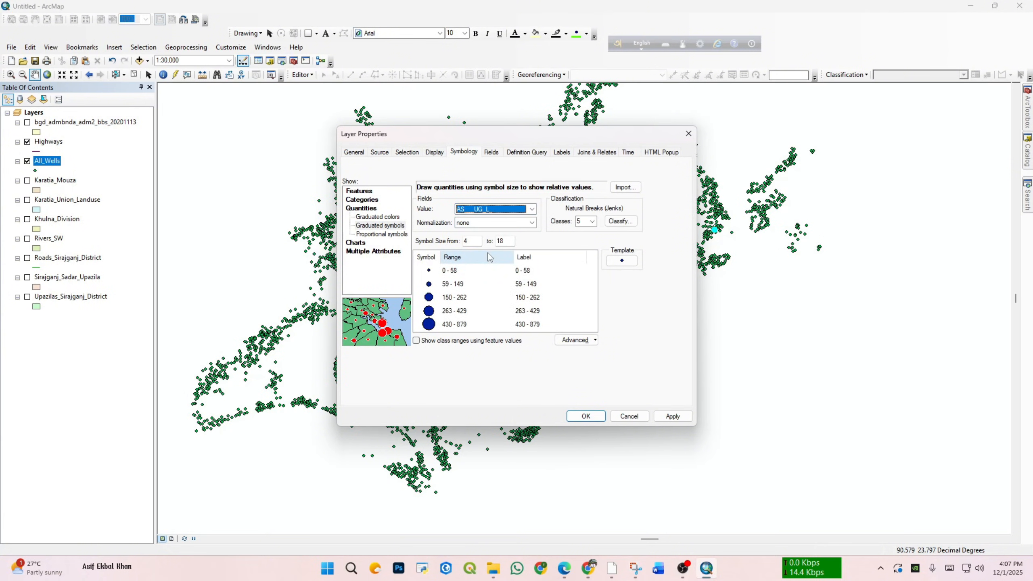
Step: Reduce the graduated symbols to 3 classes, apply the symbology to All_Wells and inspect the symbols on the map
click(593, 222)
click(584, 235)
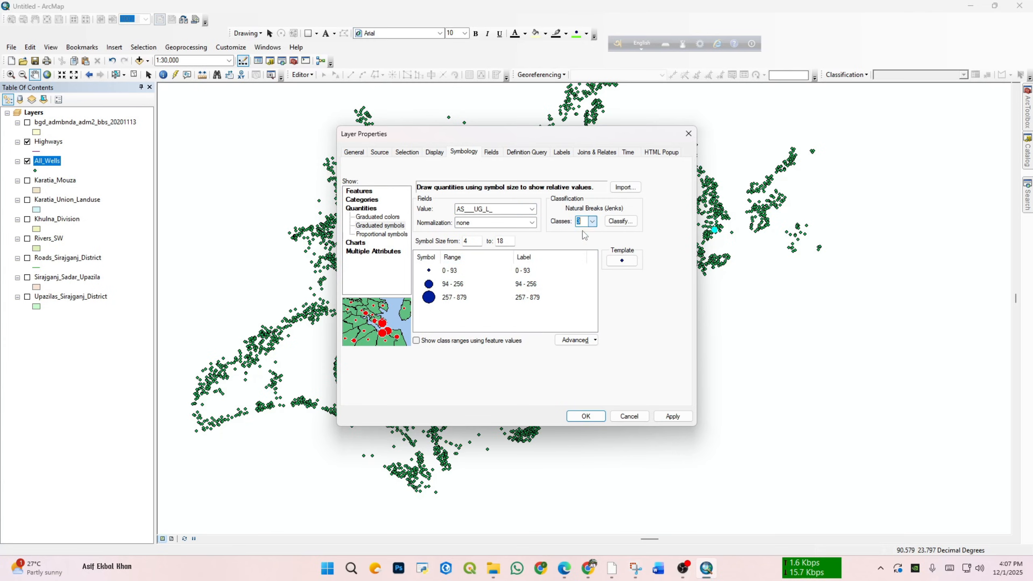
click(674, 415)
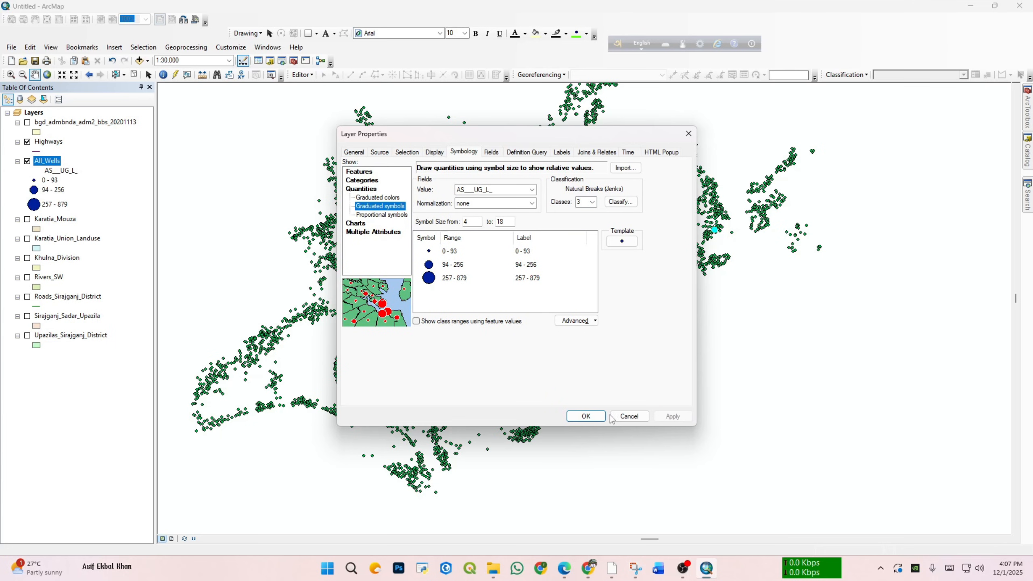
click(586, 416)
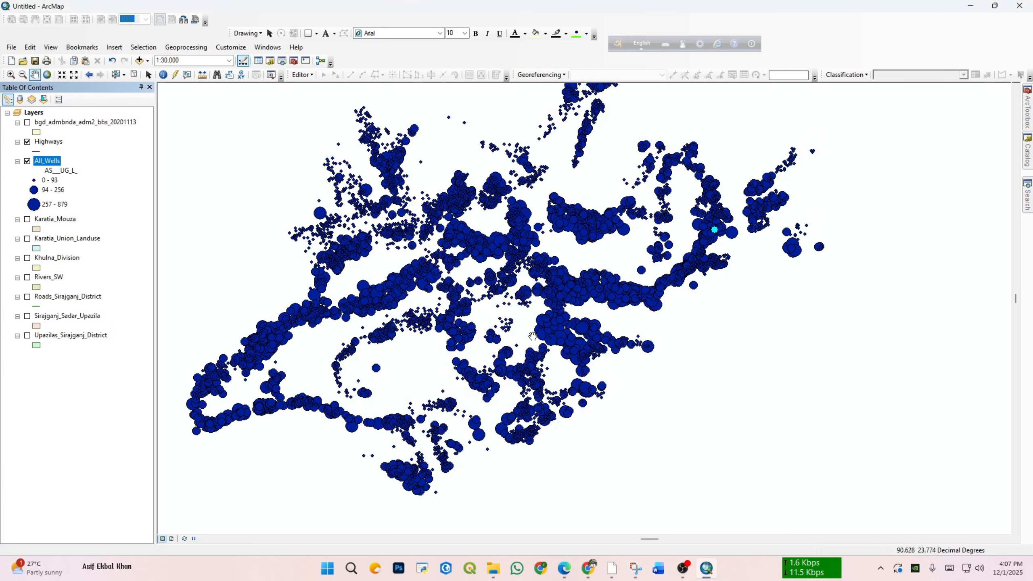
scroll(533, 336, up, 3)
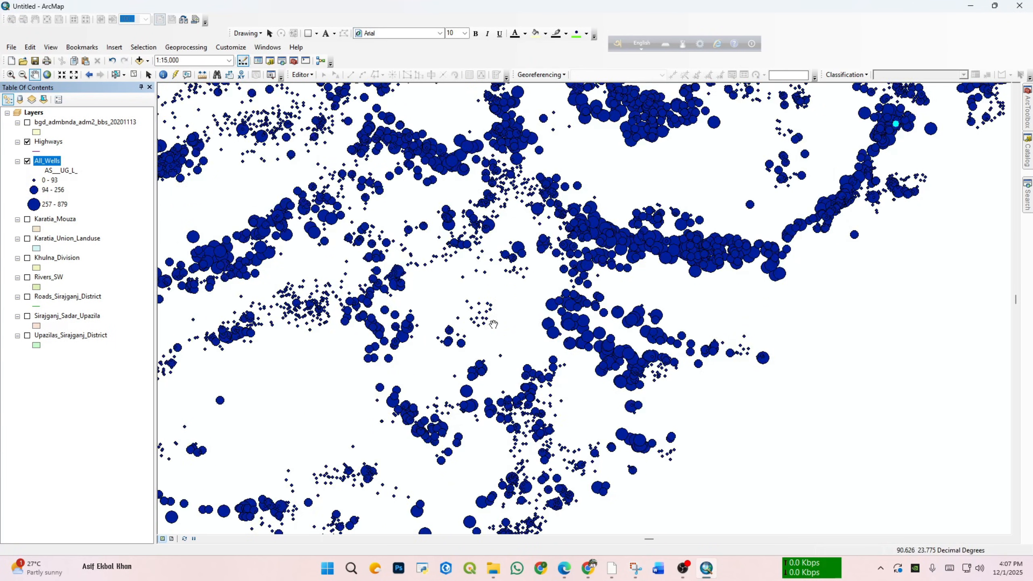
scroll(403, 352, down, 2)
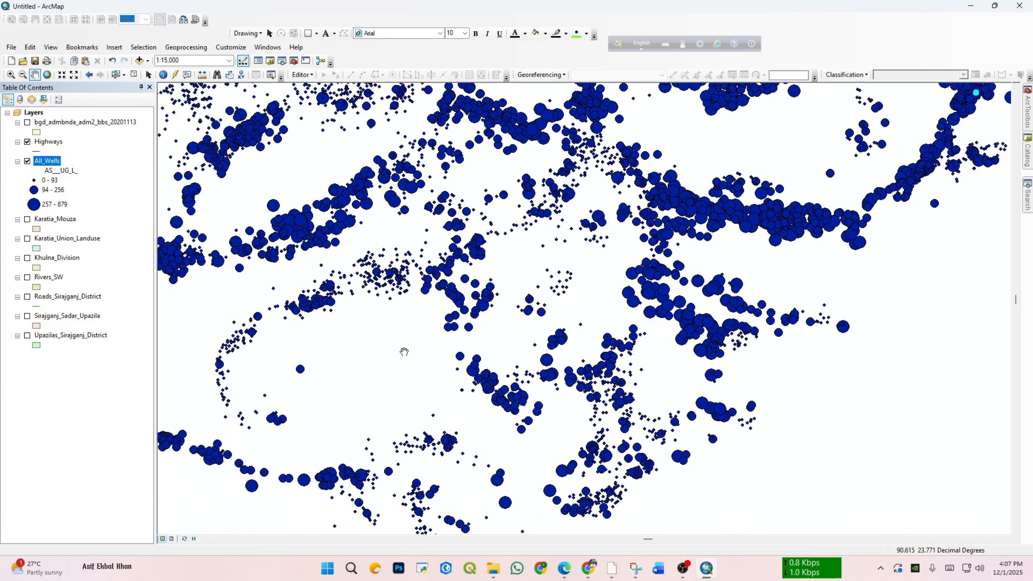
Step: Recolor the symbol of the 0 - 93 class of the All_Wells layer to green
drag(366, 349, 436, 324)
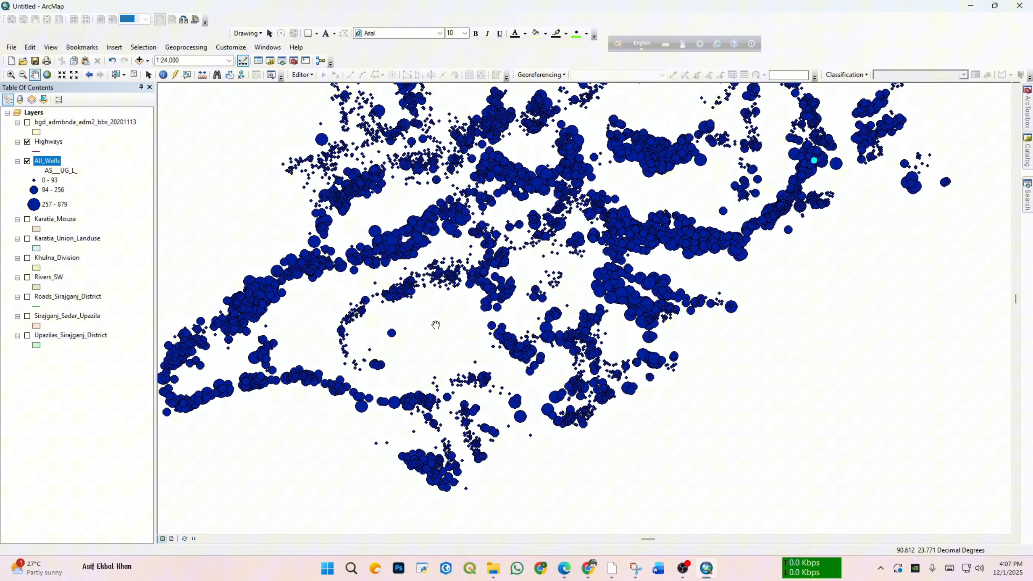
double_click(34, 180)
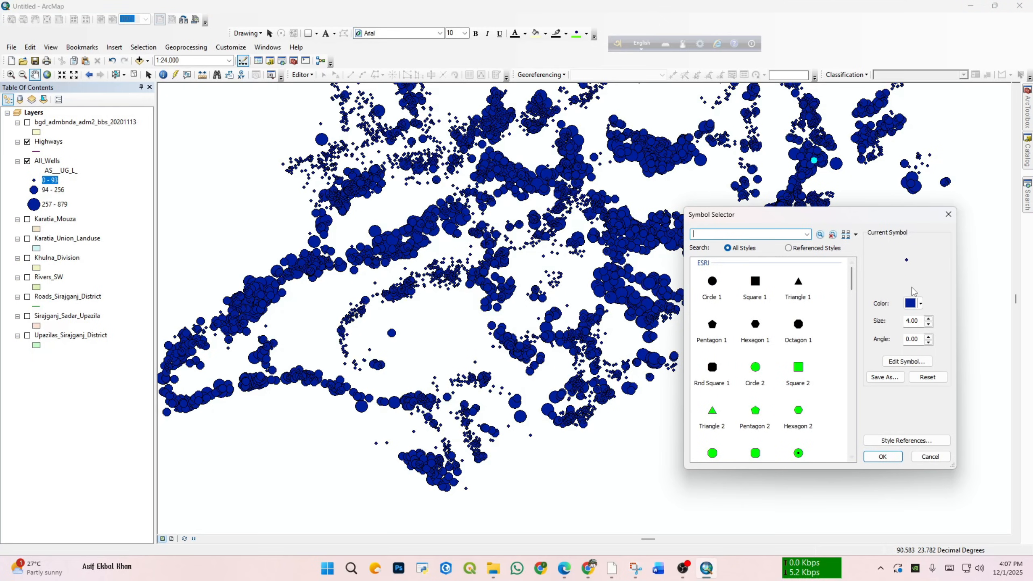
click(916, 303)
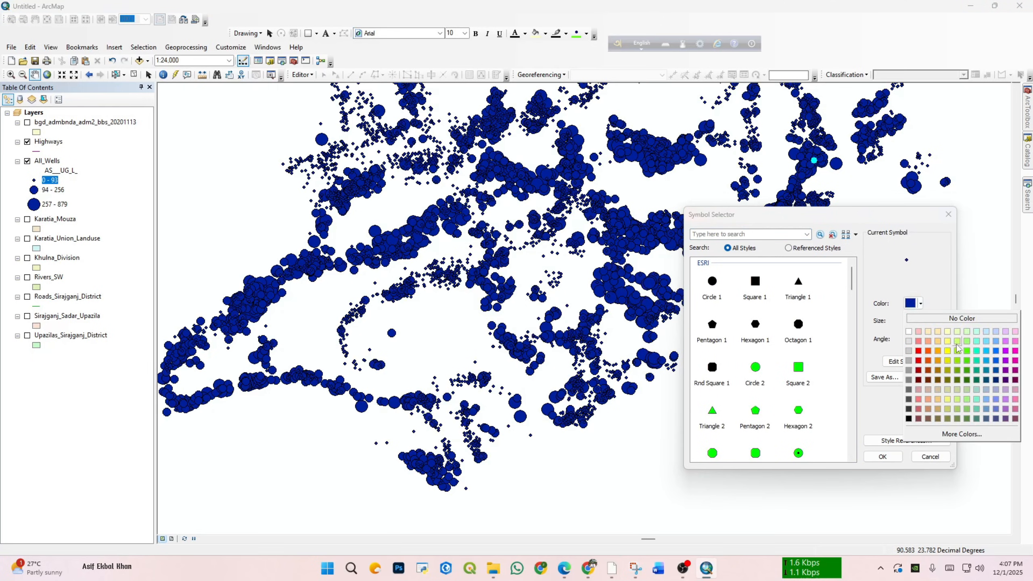
click(967, 355)
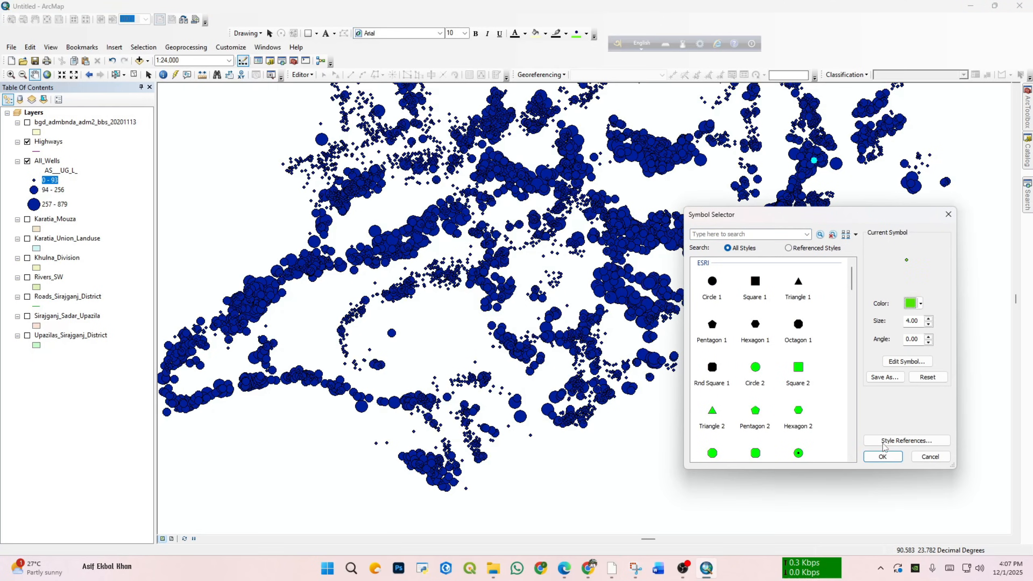
click(881, 454)
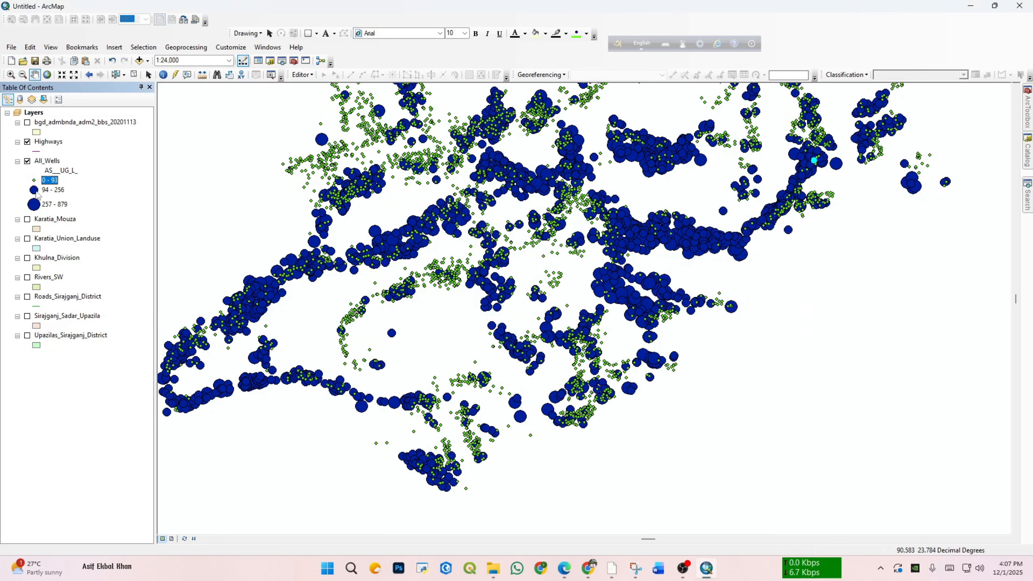
Step: Recolor the symbol of the 94 - 256 class of All_Wells to yellow
double_click(34, 190)
click(918, 304)
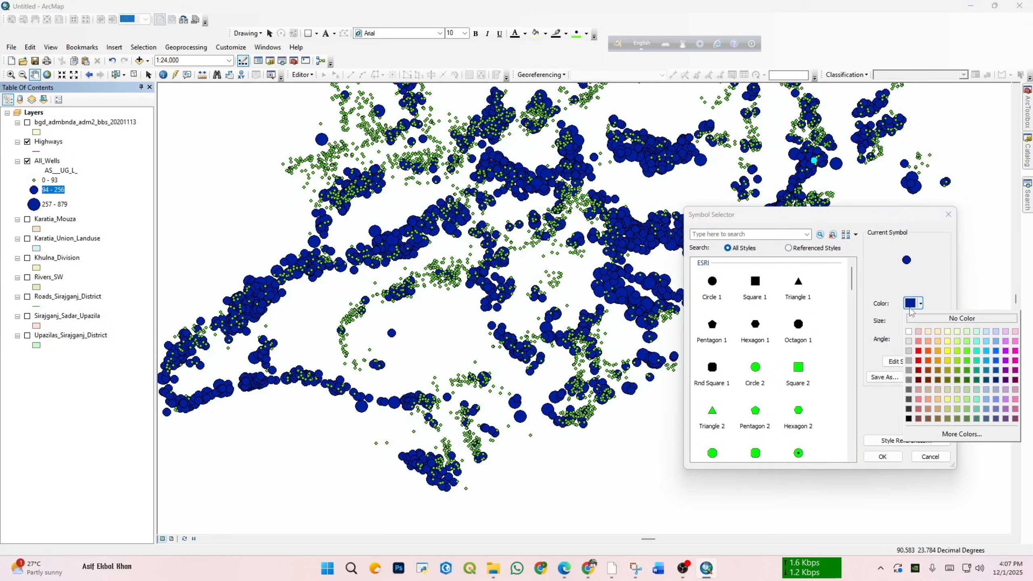
click(948, 351)
click(884, 456)
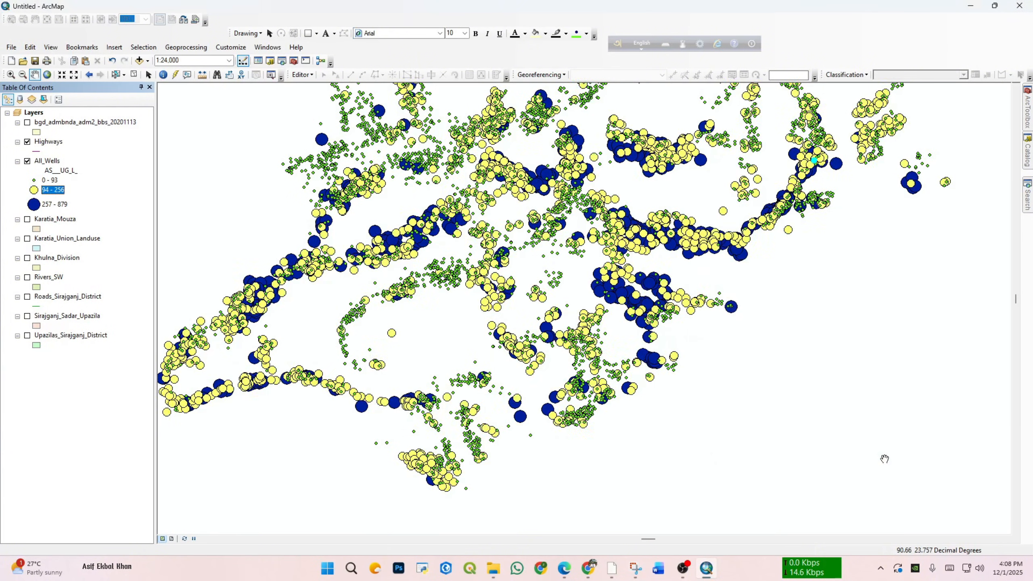
Step: Recolor the symbol of the 257 - 879 class of All_Wells to red and inspect the wells on the map
double_click(34, 204)
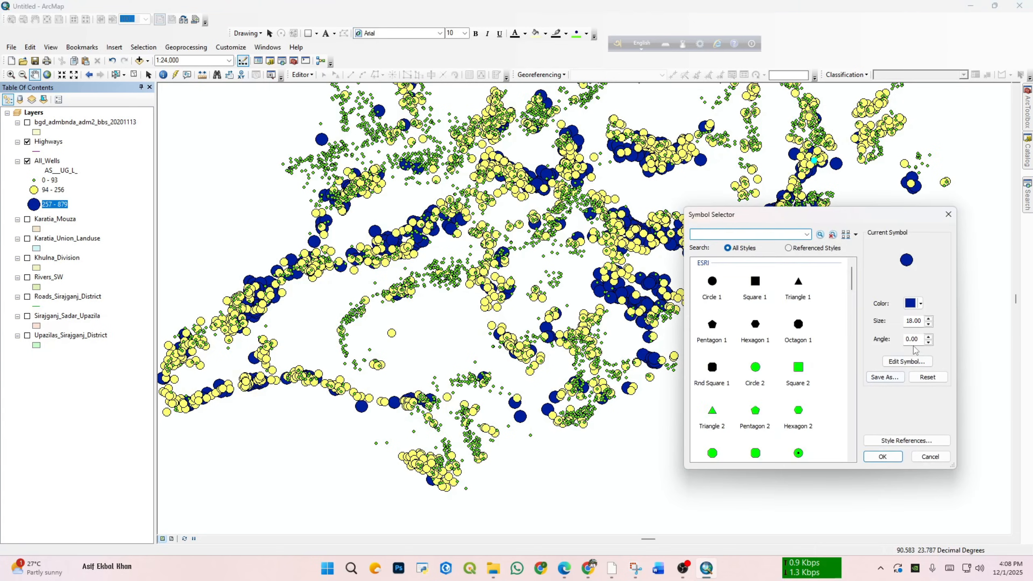
click(911, 304)
click(919, 351)
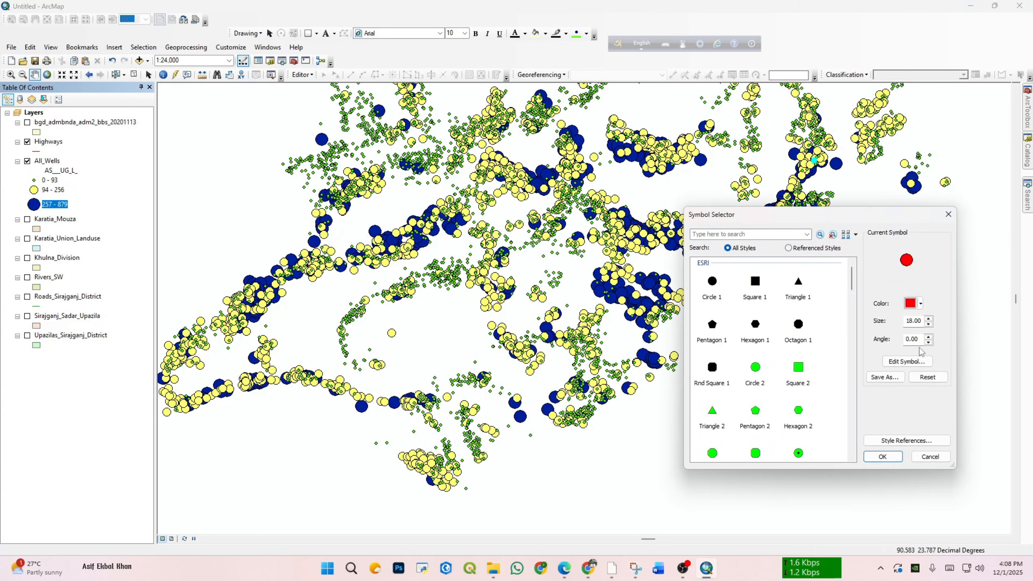
click(883, 456)
drag(618, 280, 641, 339)
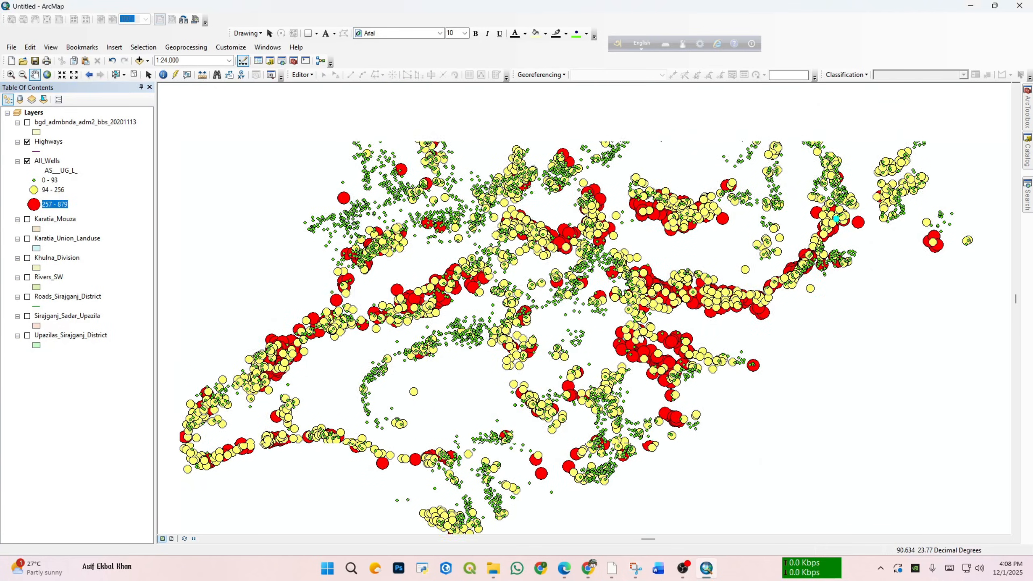
scroll(641, 339, down, 1)
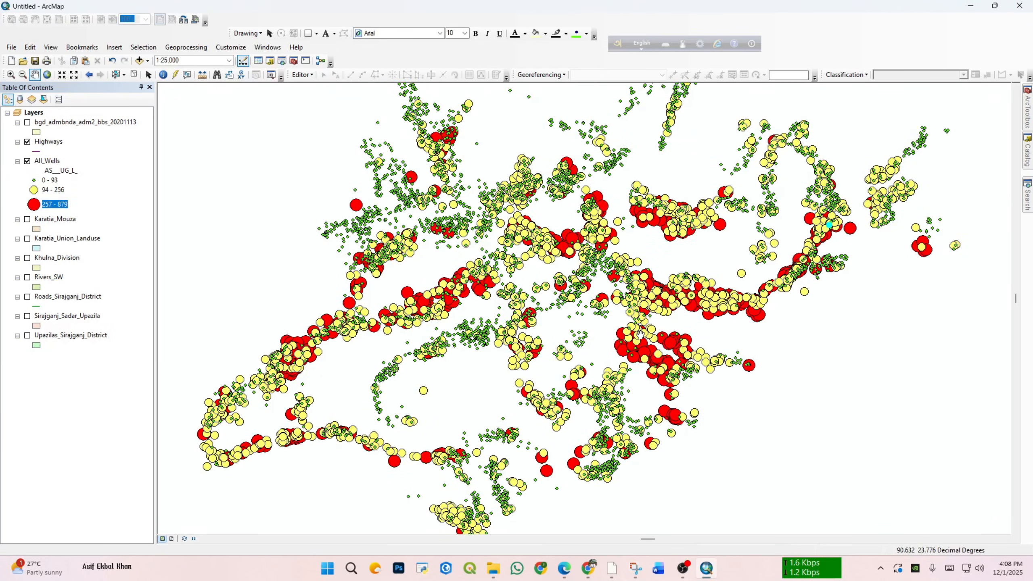
scroll(641, 347, down, 2)
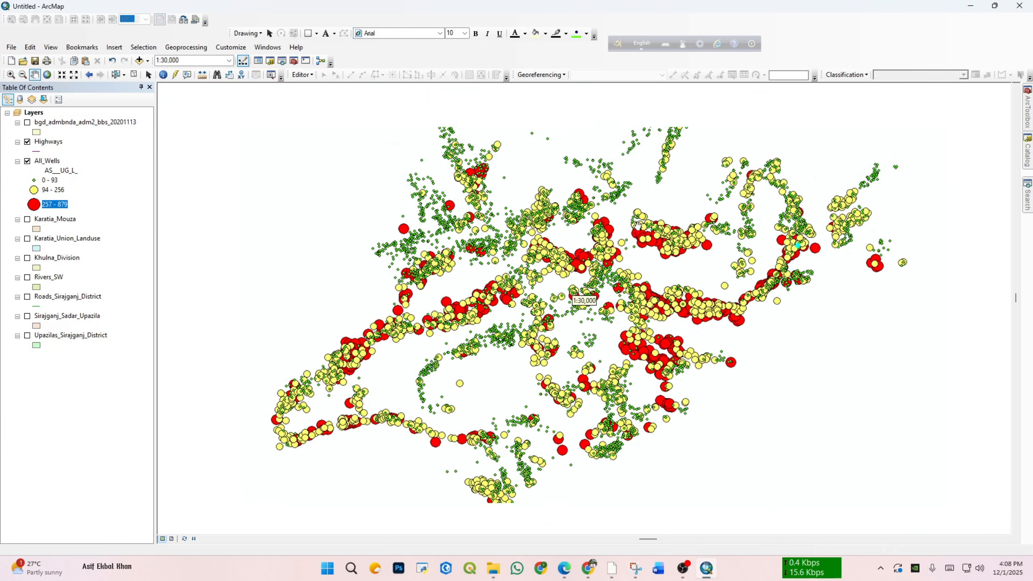
drag(659, 356, 588, 357)
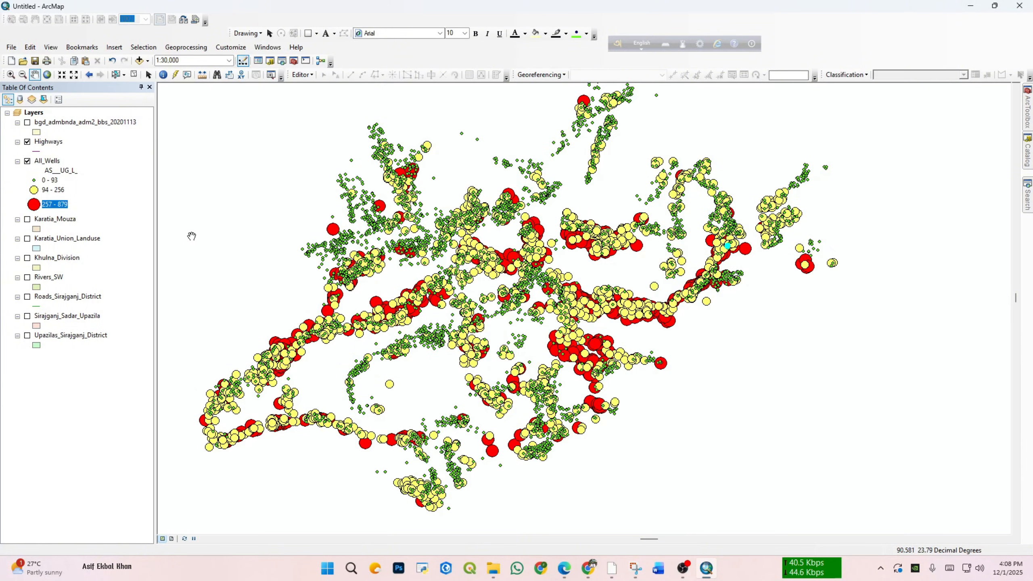
Step: Open the All_Wells attribute table to check the arsenic values, and close it again
click(48, 162)
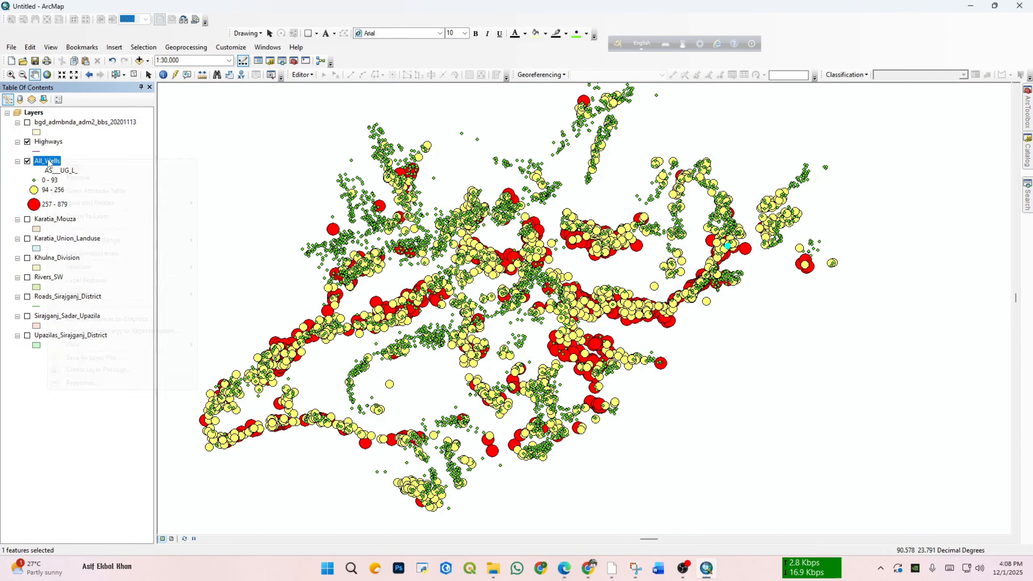
right_click(48, 162)
click(104, 201)
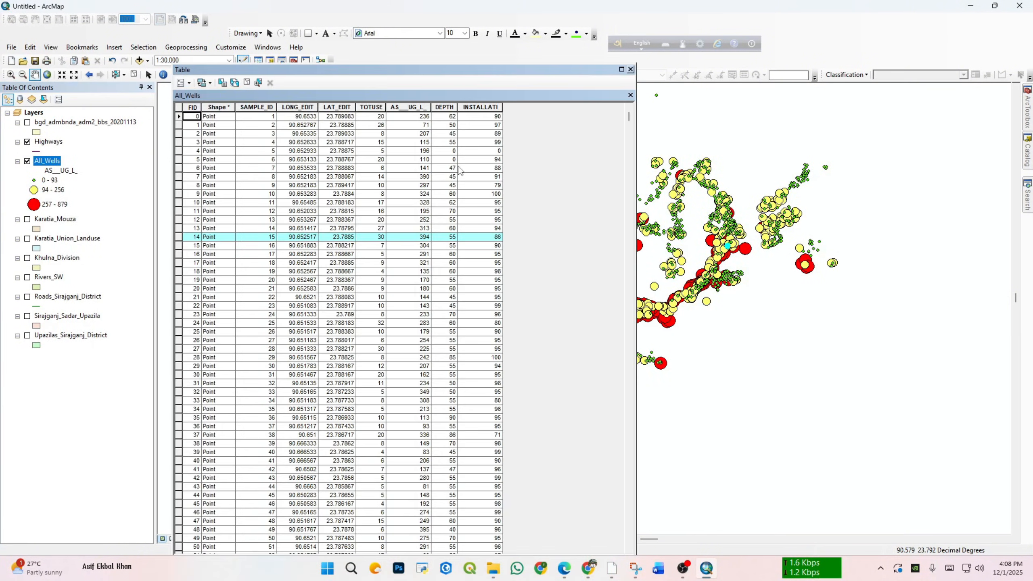
click(631, 69)
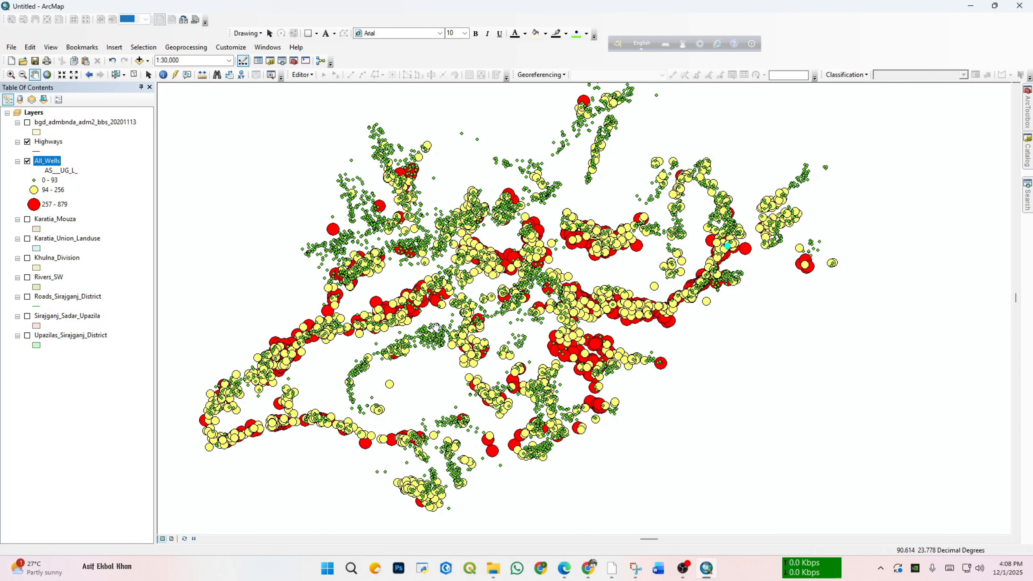
drag(392, 356, 427, 360)
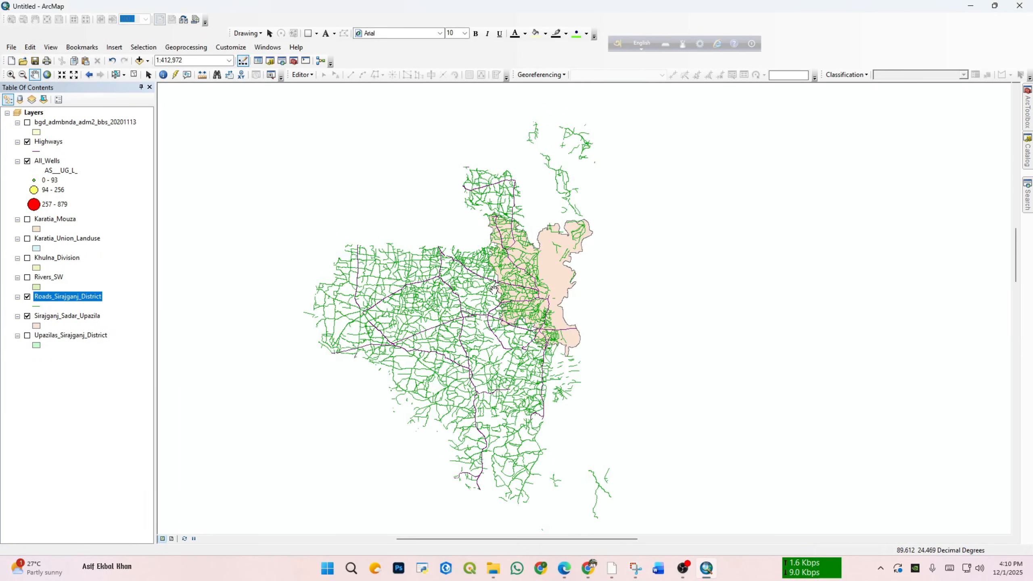
click(207, 48)
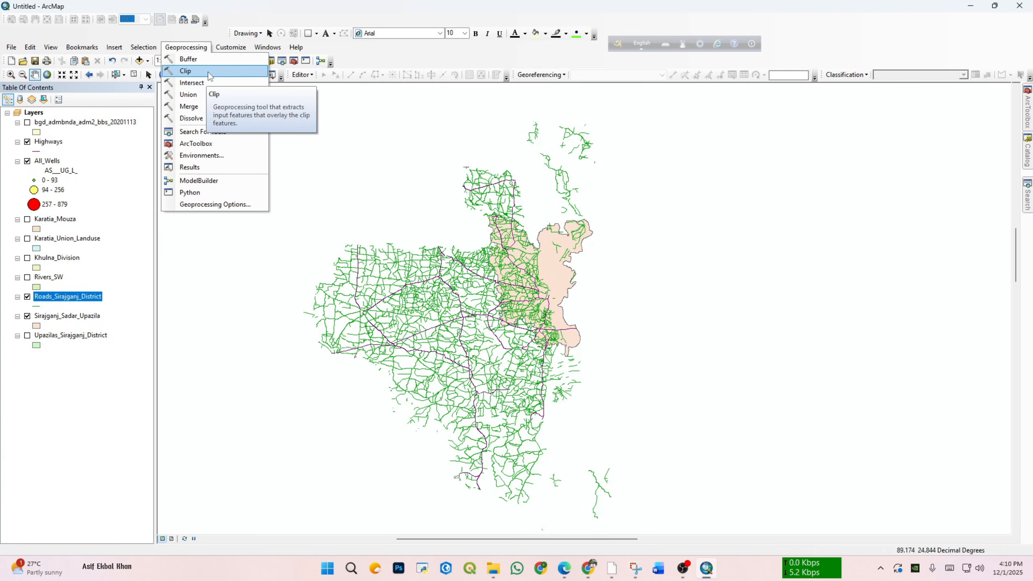
click(209, 71)
drag(687, 129, 792, 126)
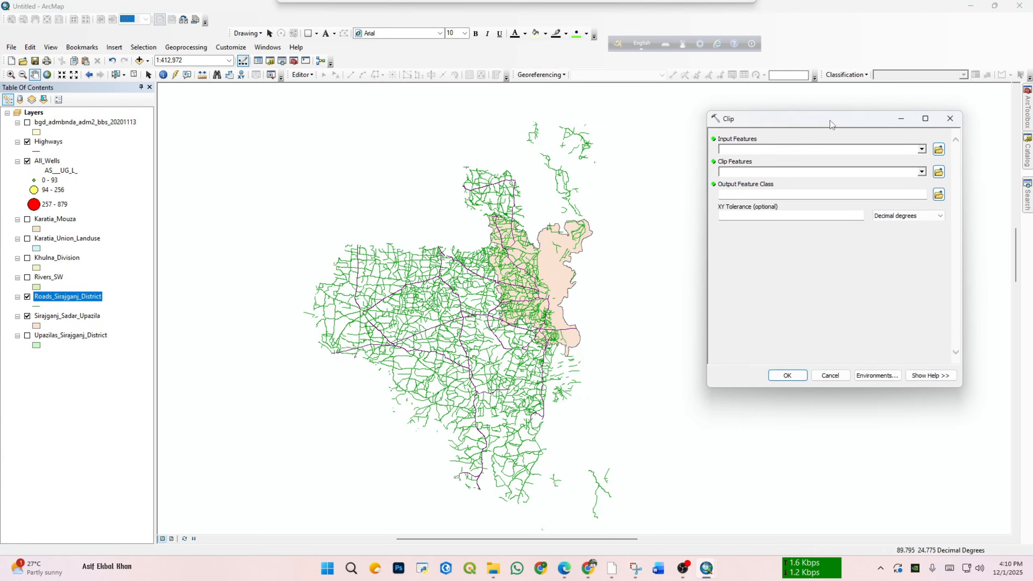
click(951, 119)
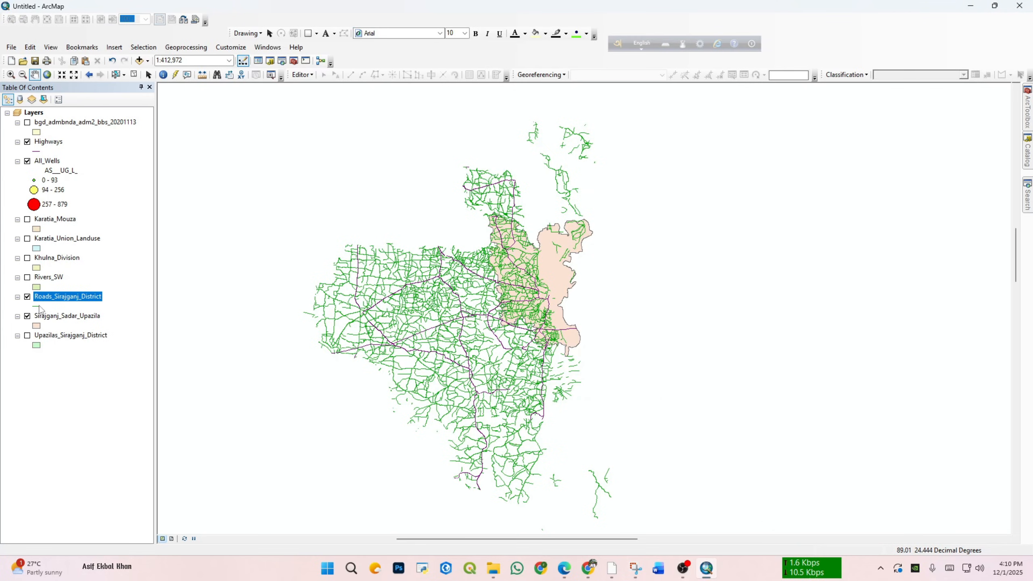
Step: Hide the Sirajganj_Sadar_Upazila and Highways layers, keep Roads_Sirajganj_District displayed and inspect the road network
click(28, 316)
click(28, 298)
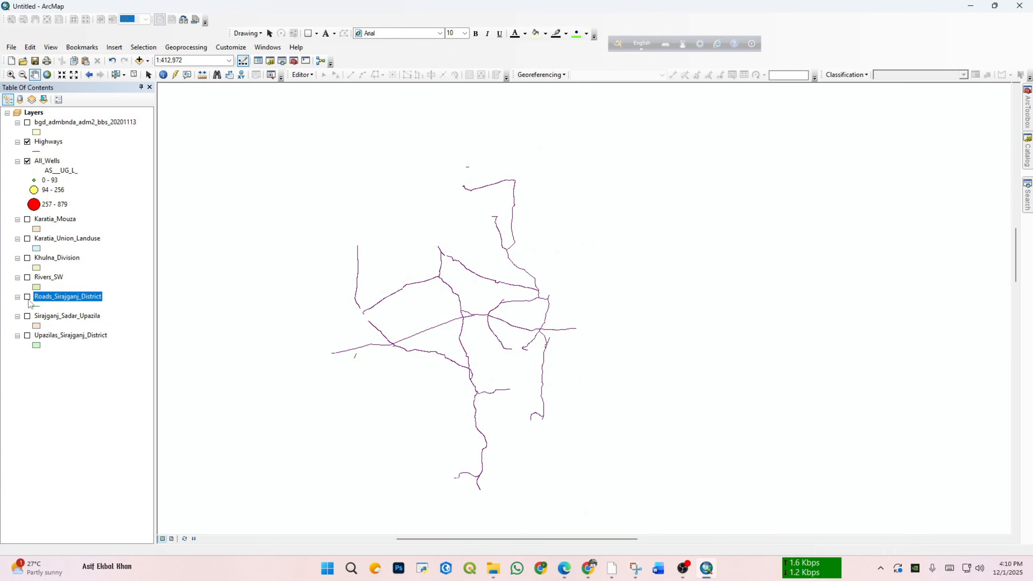
drag(501, 257, 486, 251)
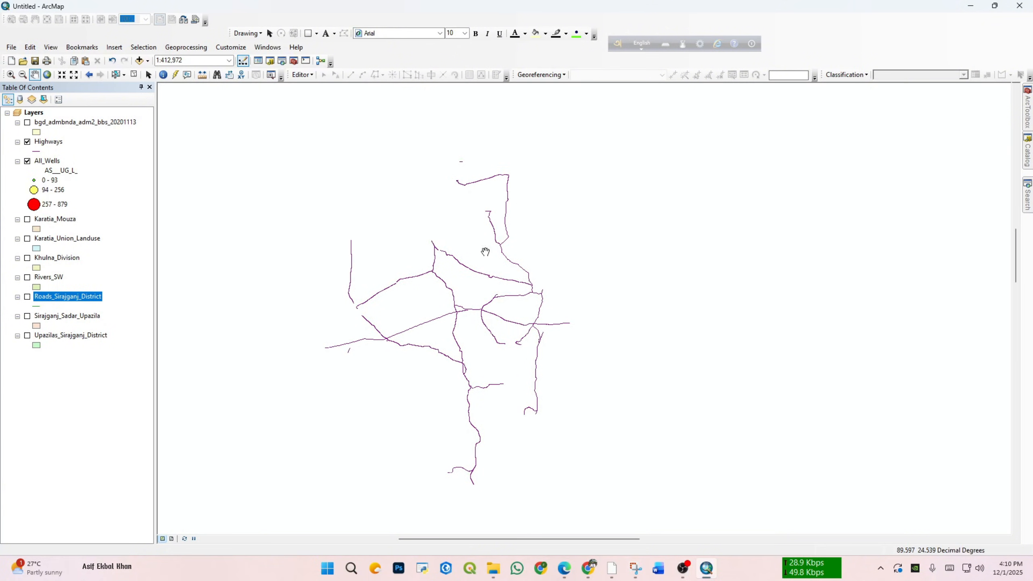
click(27, 142)
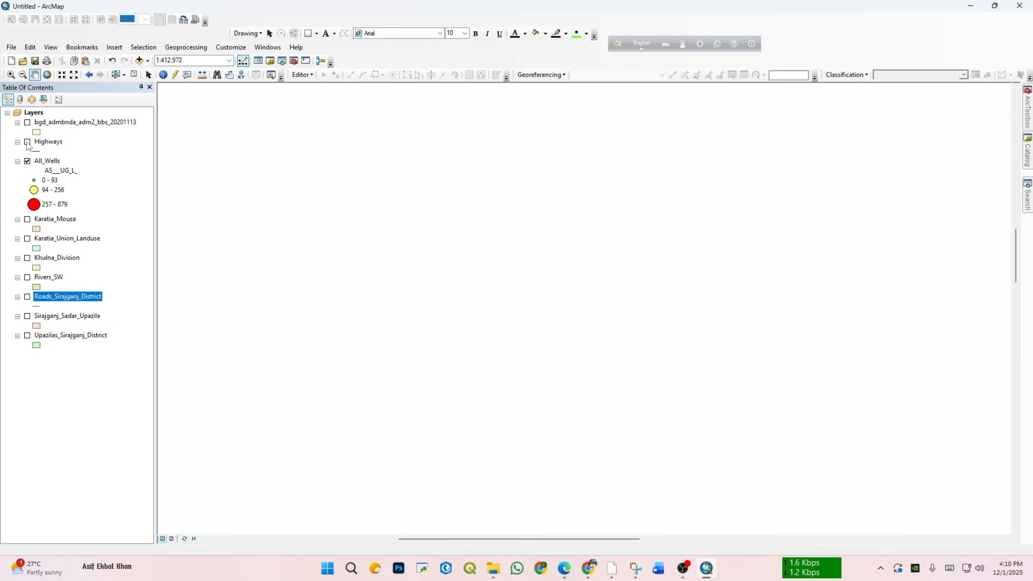
click(28, 297)
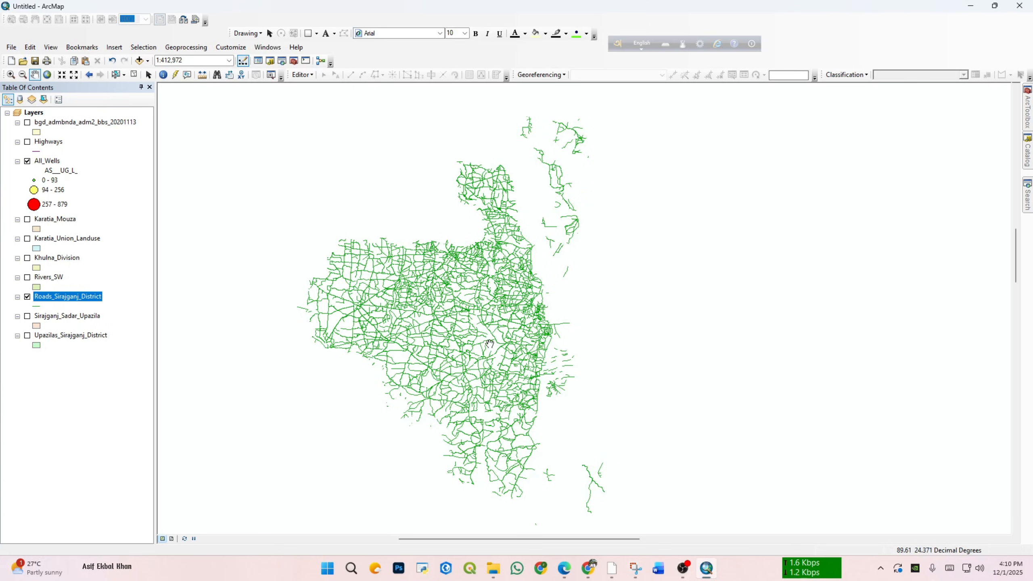
scroll(522, 327, down, 1)
scroll(522, 327, down, 2)
scroll(515, 307, up, 2)
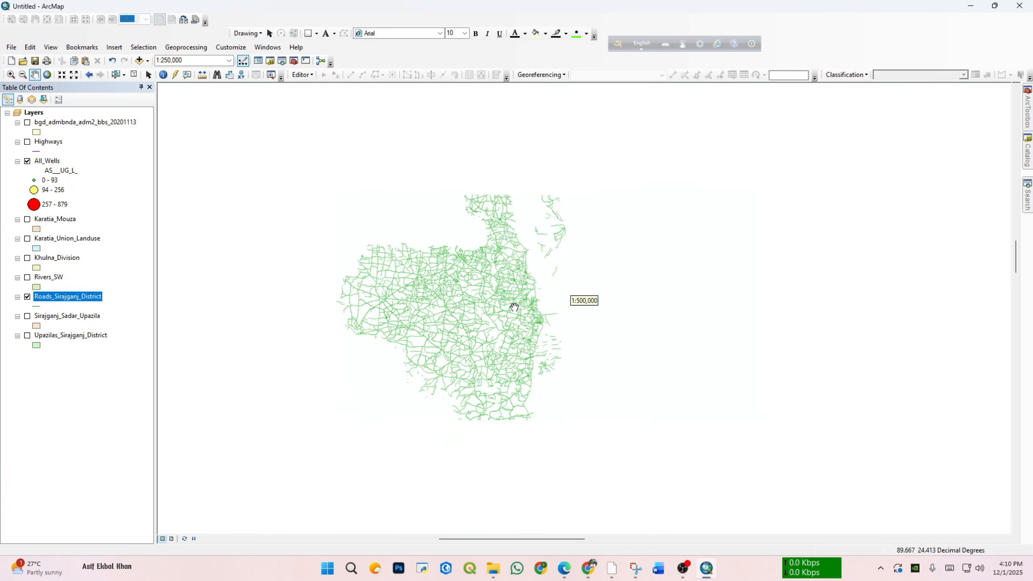
scroll(514, 307, down, 1)
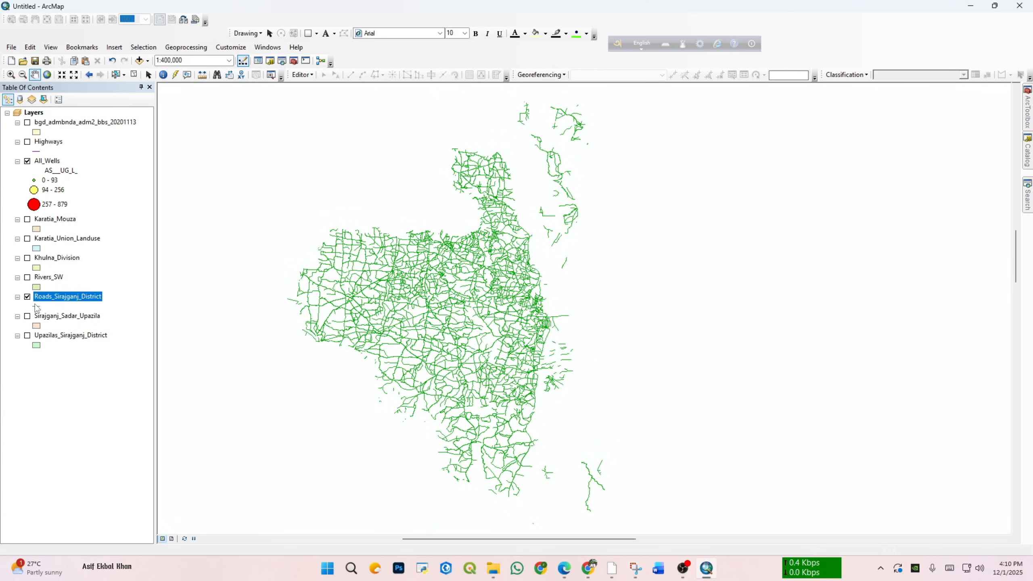
Step: Display the Sirajganj_Sadar_Upazila layer and change its symbol to Hollow, leaving only the boundary outline over the roads
click(28, 317)
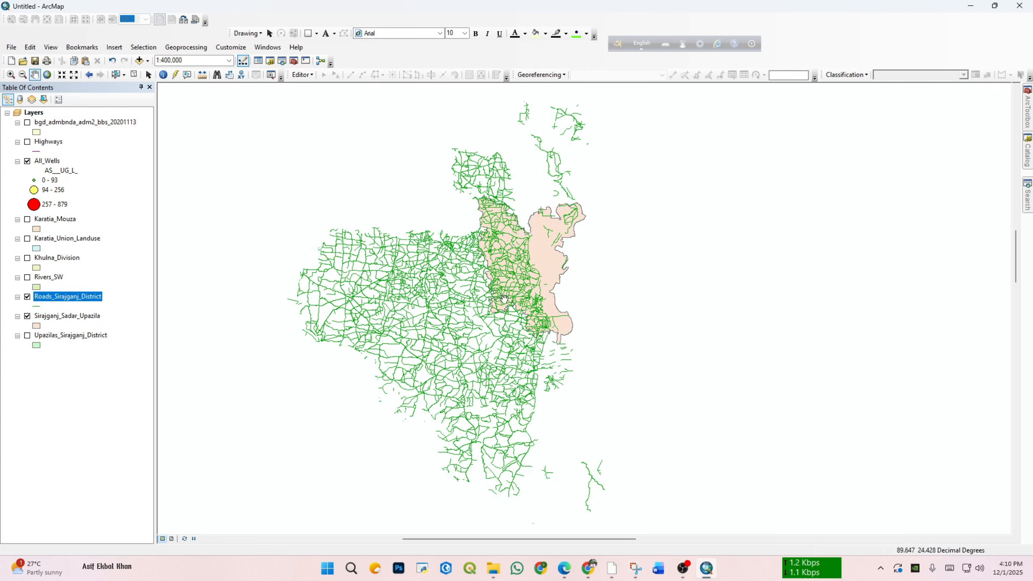
scroll(527, 285, down, 2)
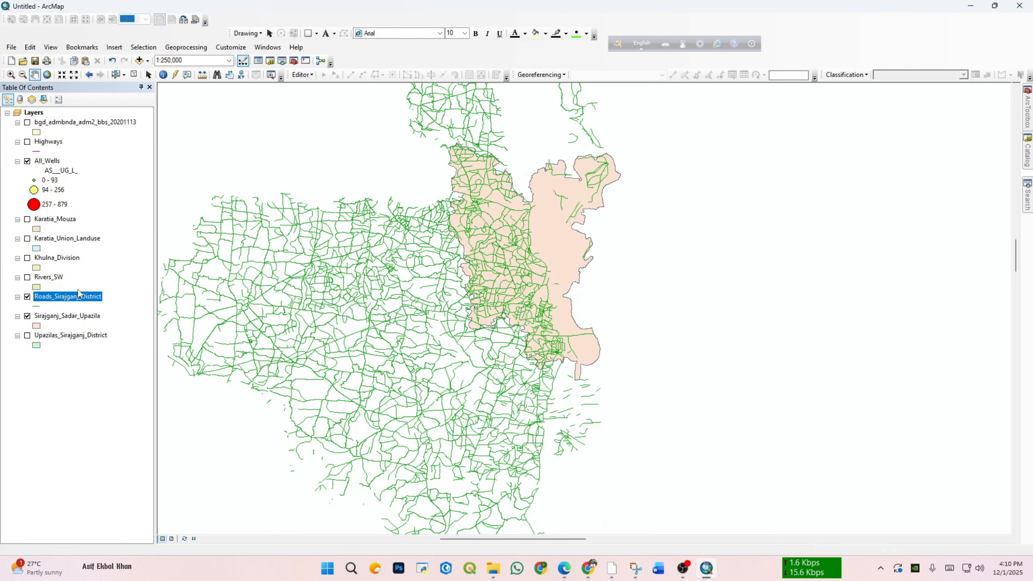
click(36, 326)
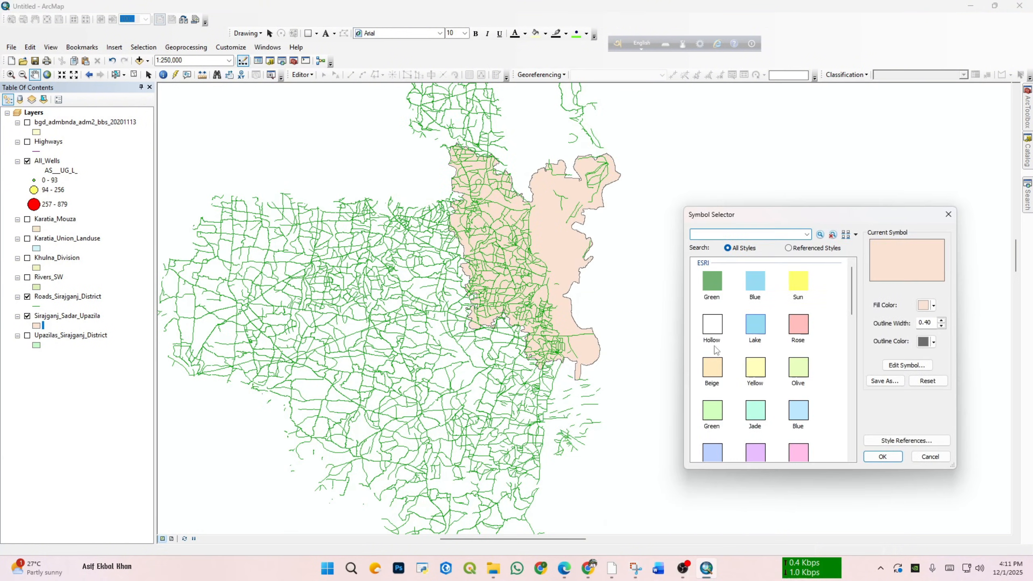
click(711, 340)
click(883, 456)
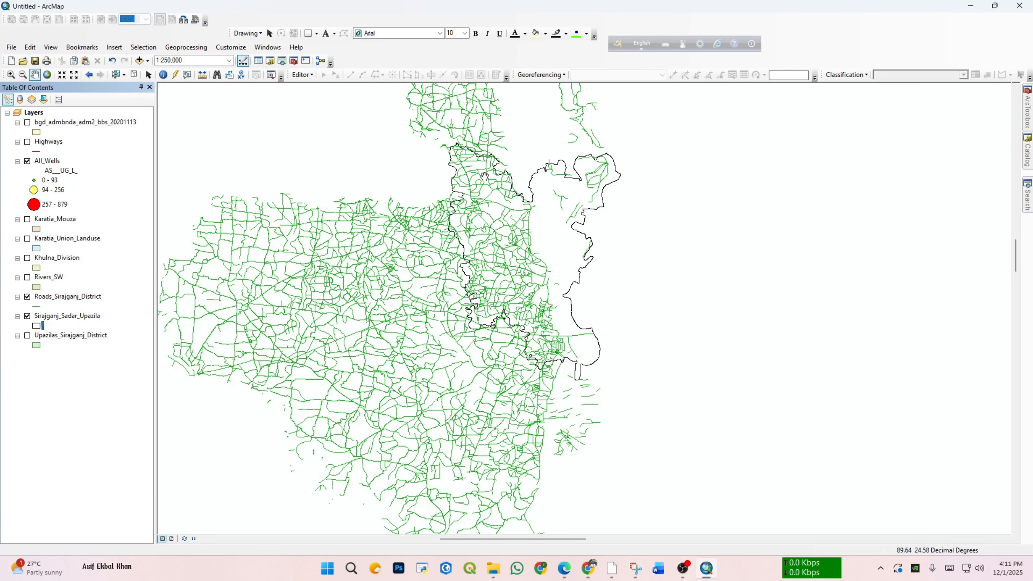
drag(499, 199, 531, 226)
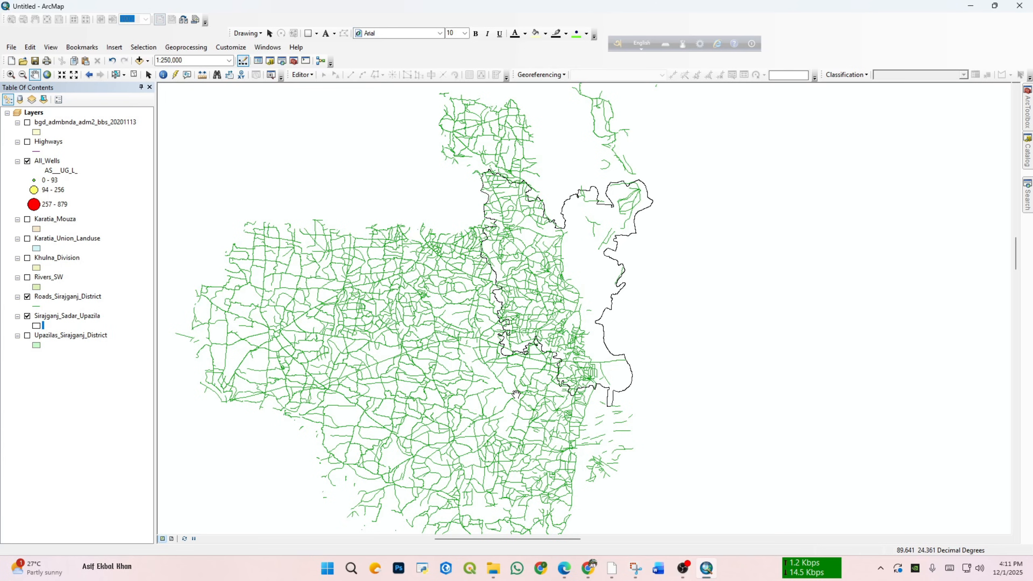
drag(471, 360, 436, 352)
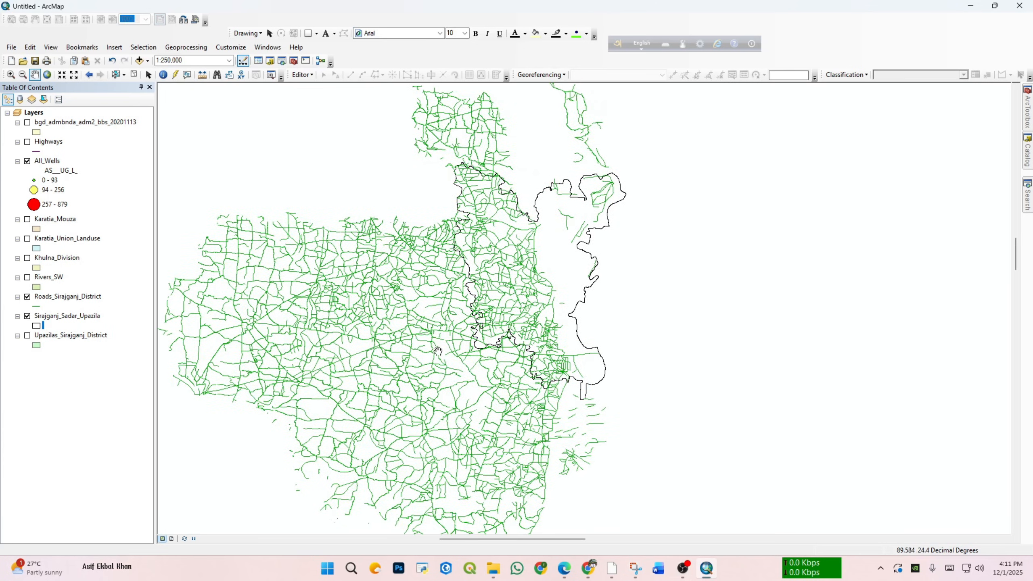
Step: Start the Clip geoprocessing tool and list the layers available as its input features
click(186, 46)
click(199, 72)
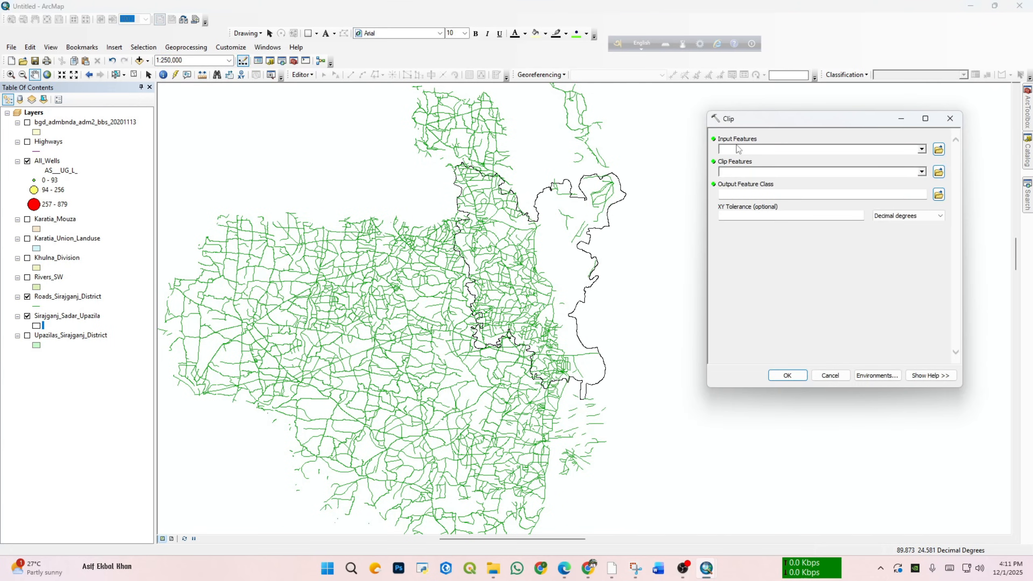
click(922, 149)
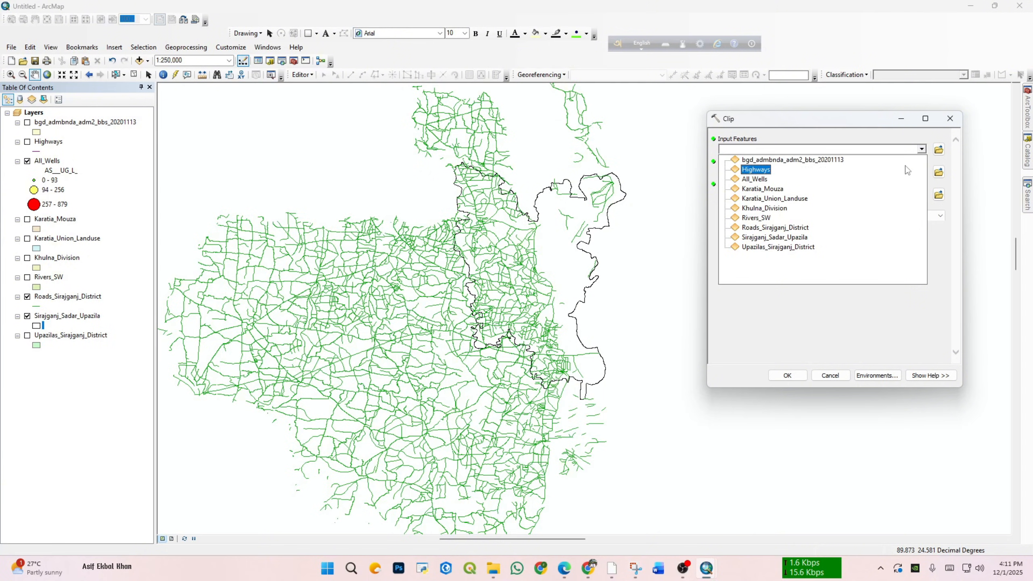
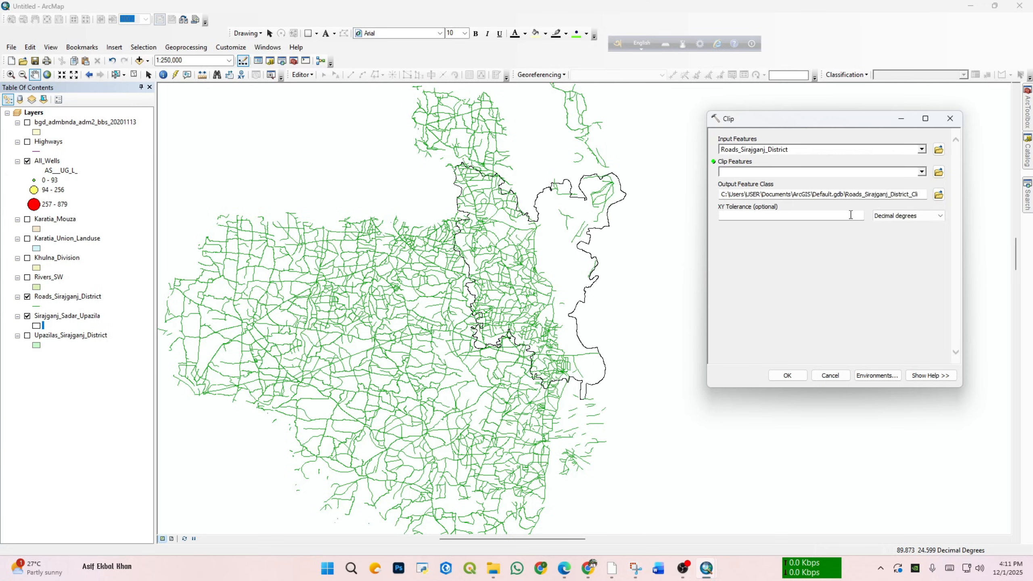
Step: Choose Sirajganj_Sadar_Upazila as the clip features for the Roads_Sirajganj_District input
click(922, 173)
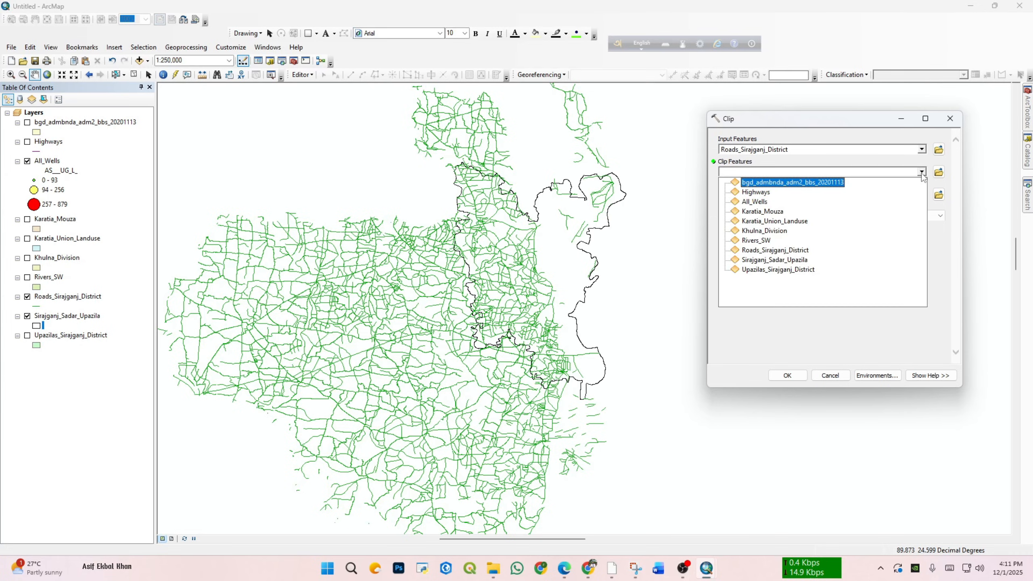
click(922, 173)
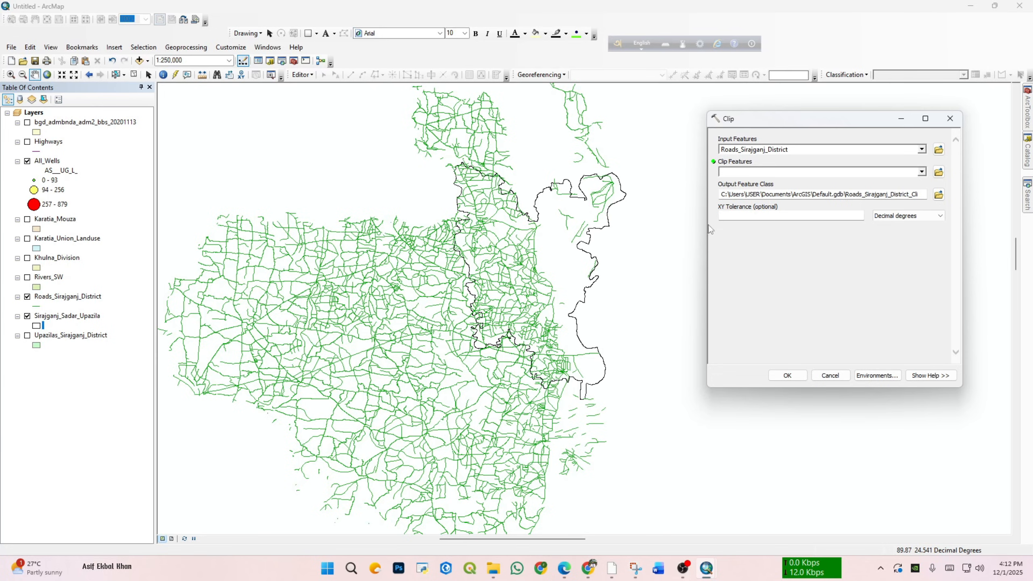
click(923, 172)
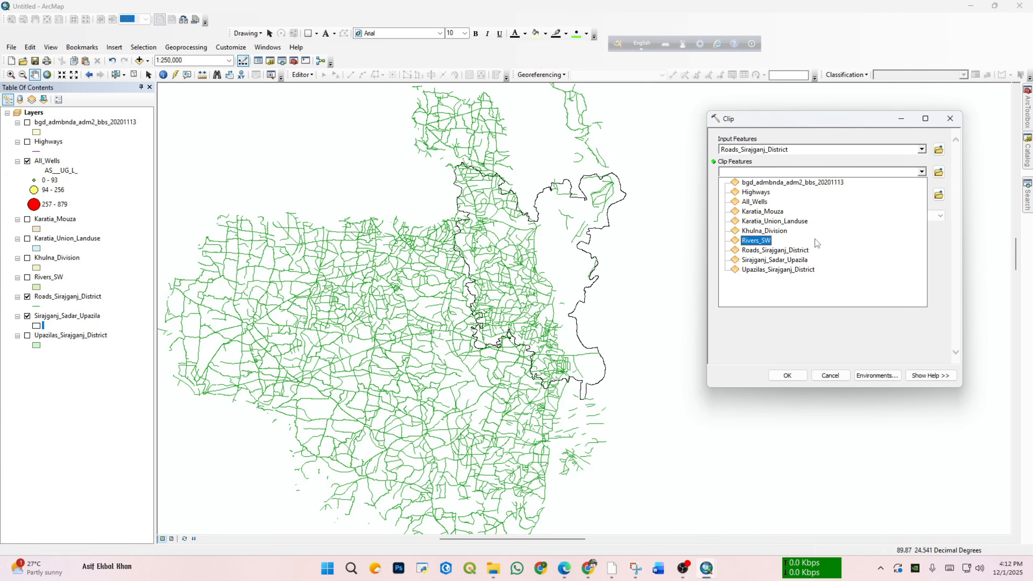
click(789, 262)
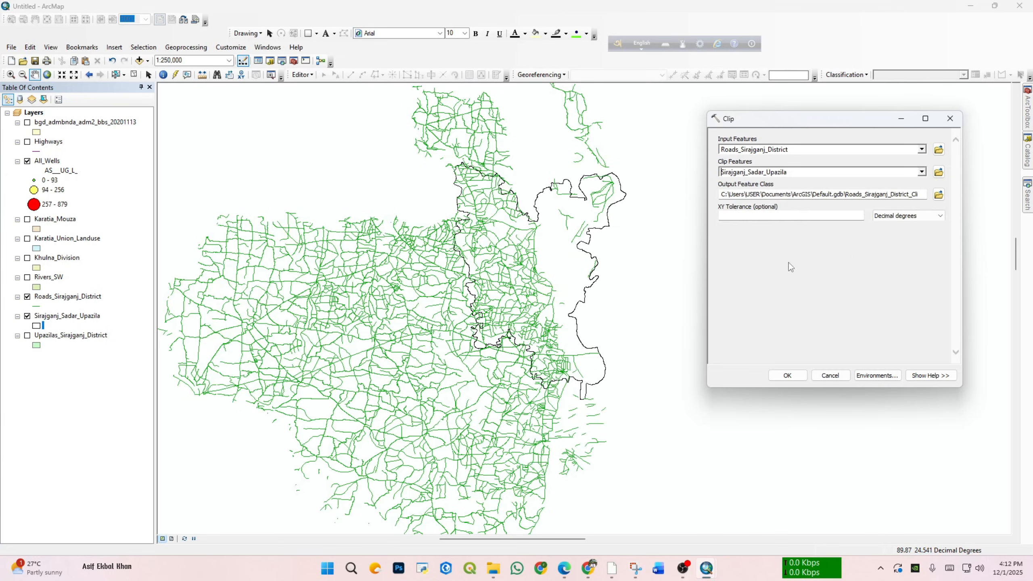
Step: Set the clip output to clip1.shp in the F:\GIS LAB\Lab_final folder and run the Clip tool
click(939, 195)
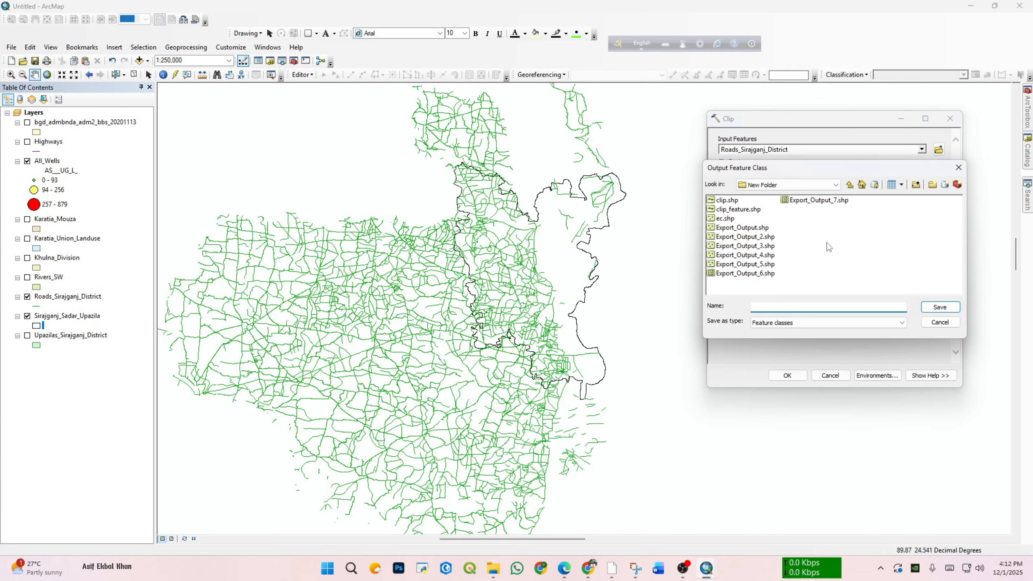
click(850, 185)
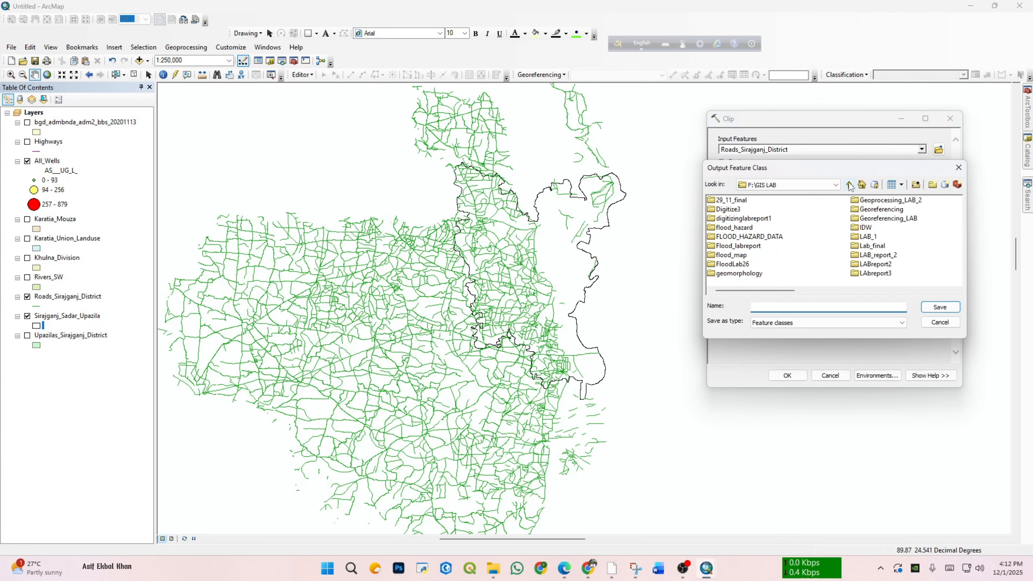
drag(773, 291, 827, 292)
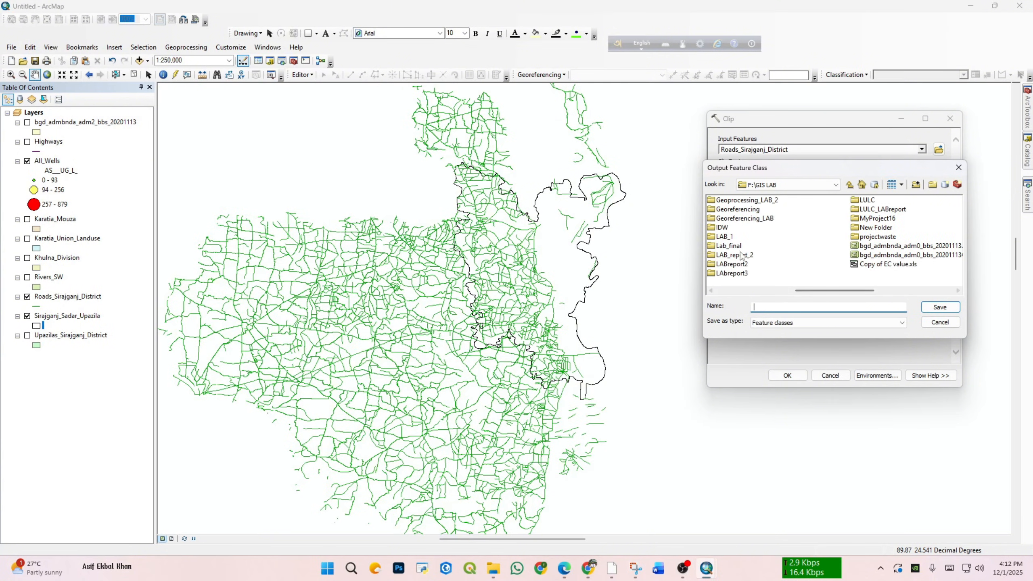
click(729, 247)
double_click(733, 246)
click(788, 305)
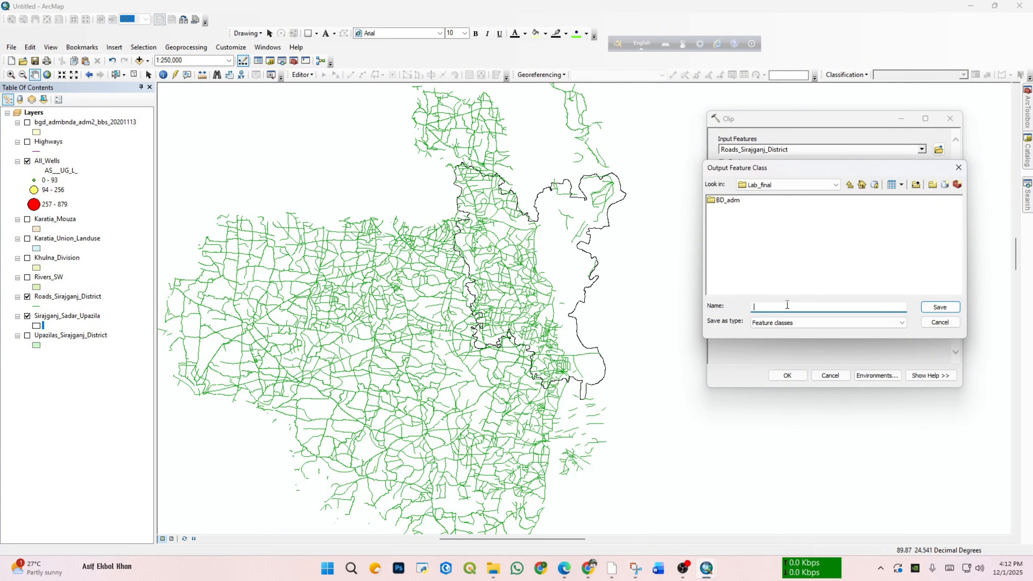
text(clip1.shp)
click(934, 309)
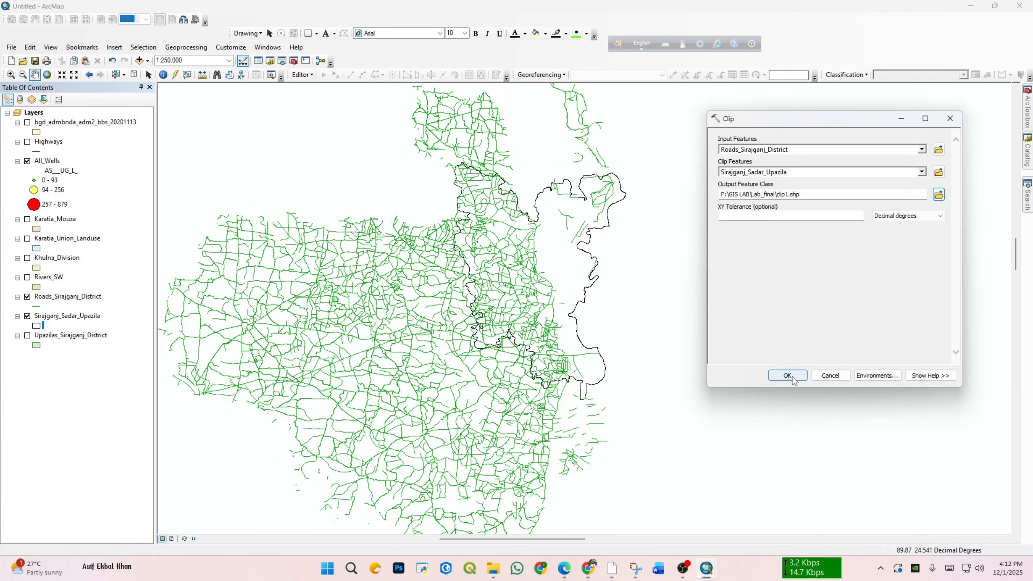
click(792, 376)
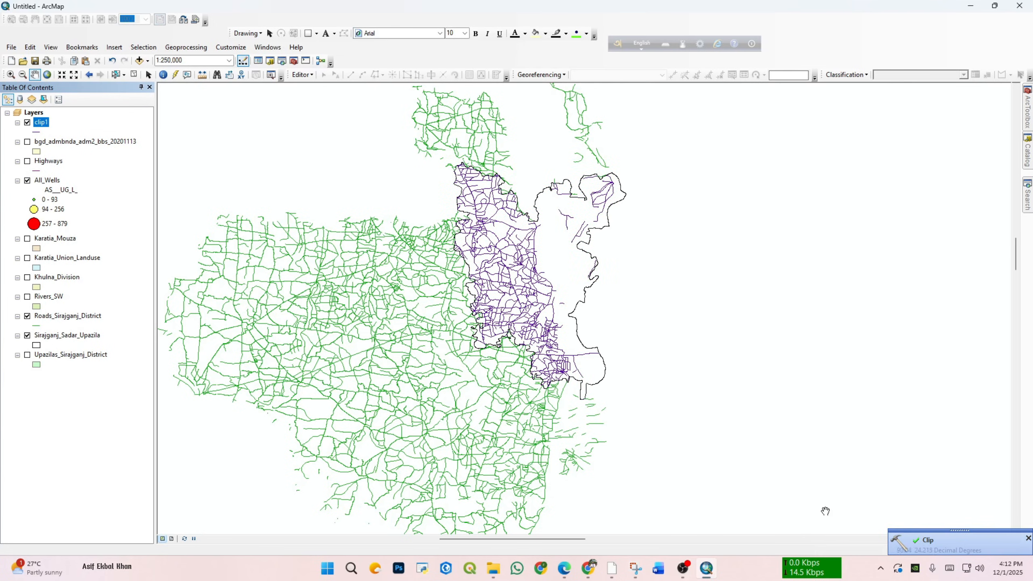
Step: Hide the Roads_Sirajganj_District layer and compare the clip1 roads with and without the Sirajganj_Sadar_Upazila boundary, leaving the boundary displayed
click(28, 316)
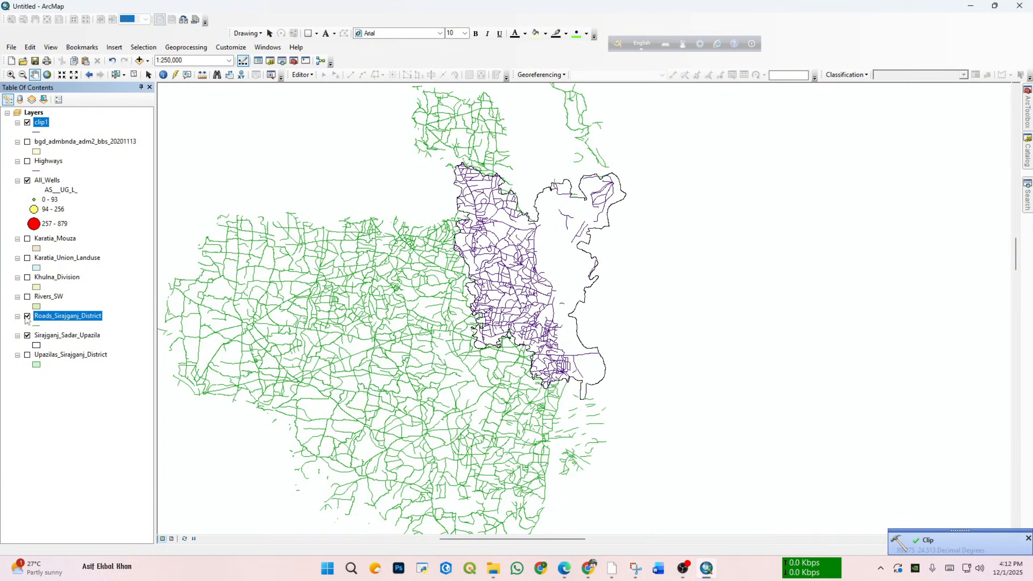
click(28, 335)
drag(443, 186, 423, 191)
click(28, 316)
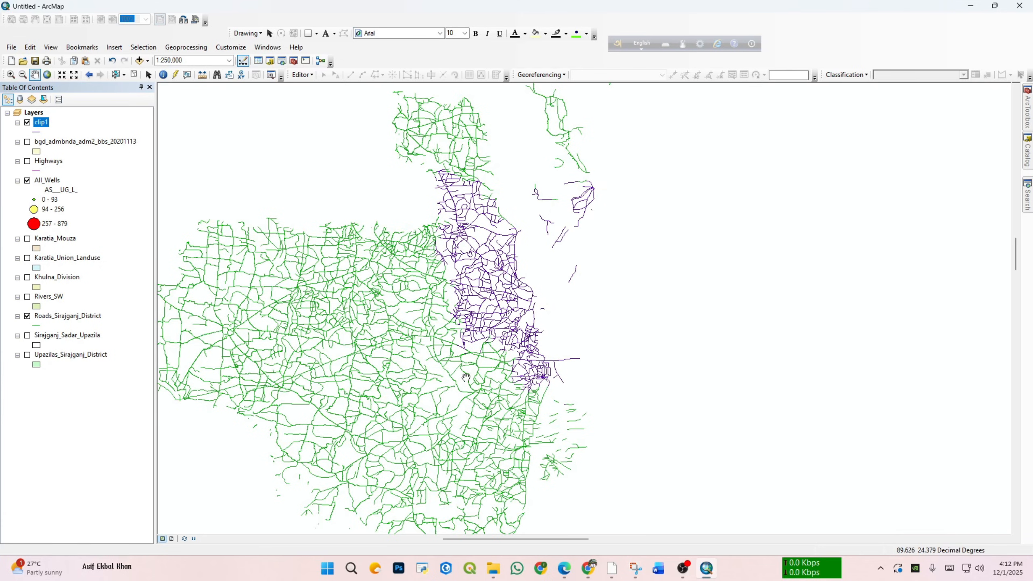
click(27, 336)
click(27, 316)
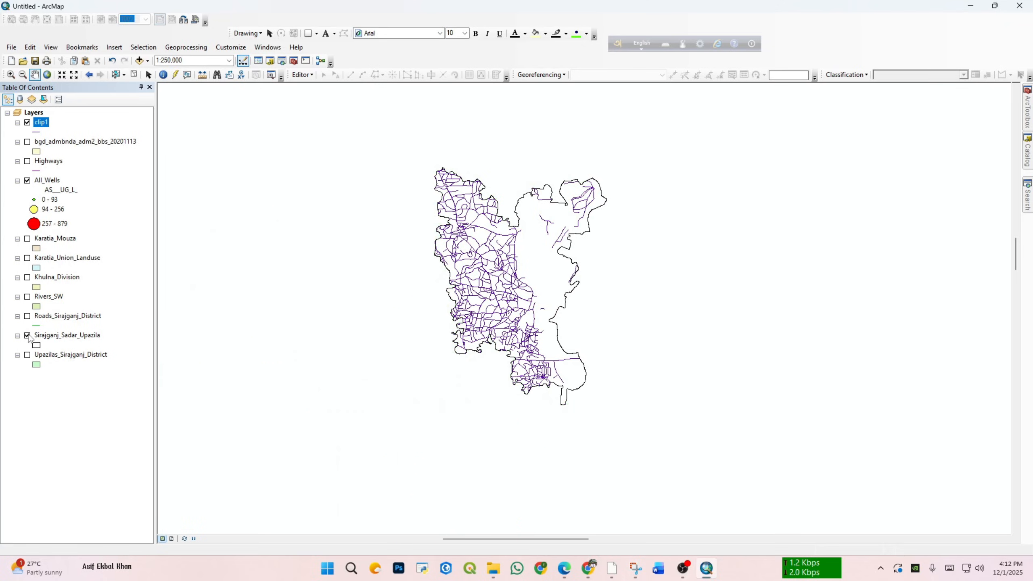
click(27, 336)
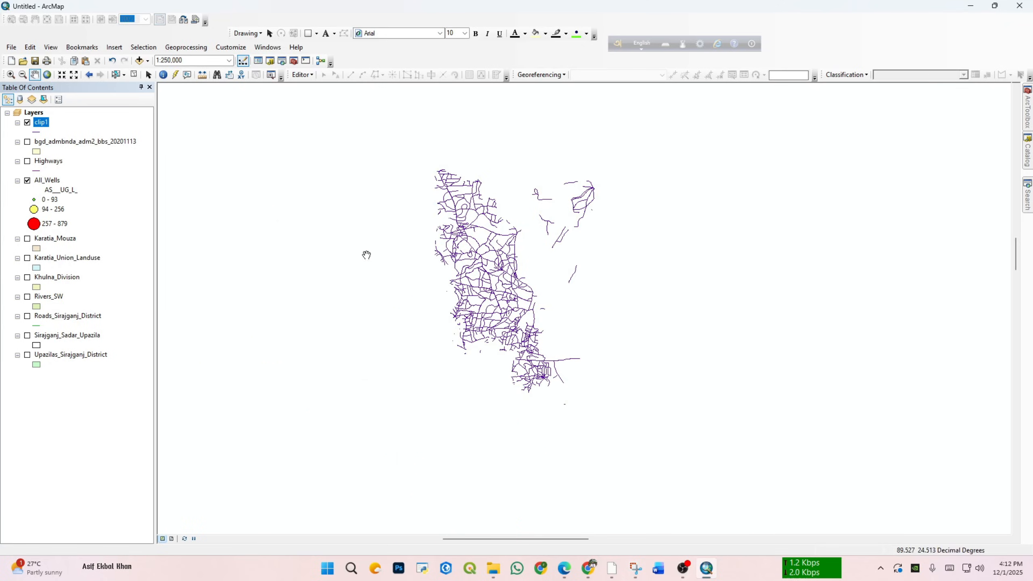
click(28, 336)
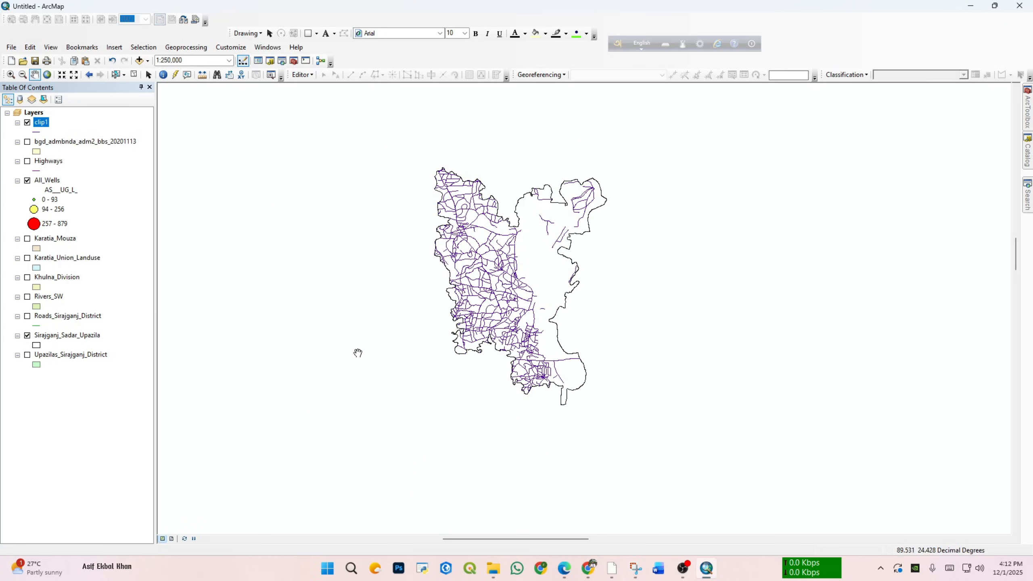
Step: Switch to the page layout and zoom the data frame to the extent of the clip1 layer
click(171, 539)
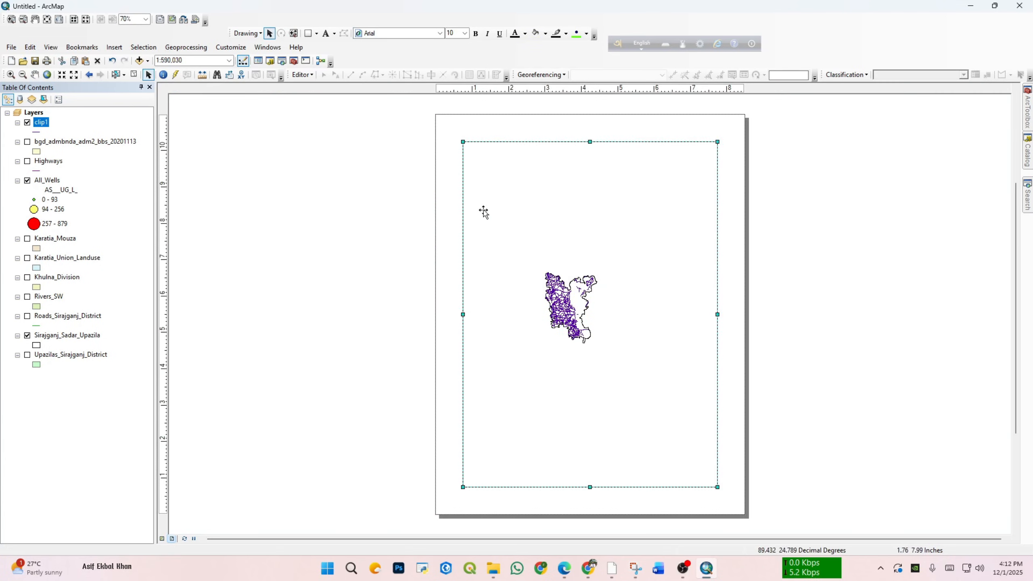
right_click(39, 127)
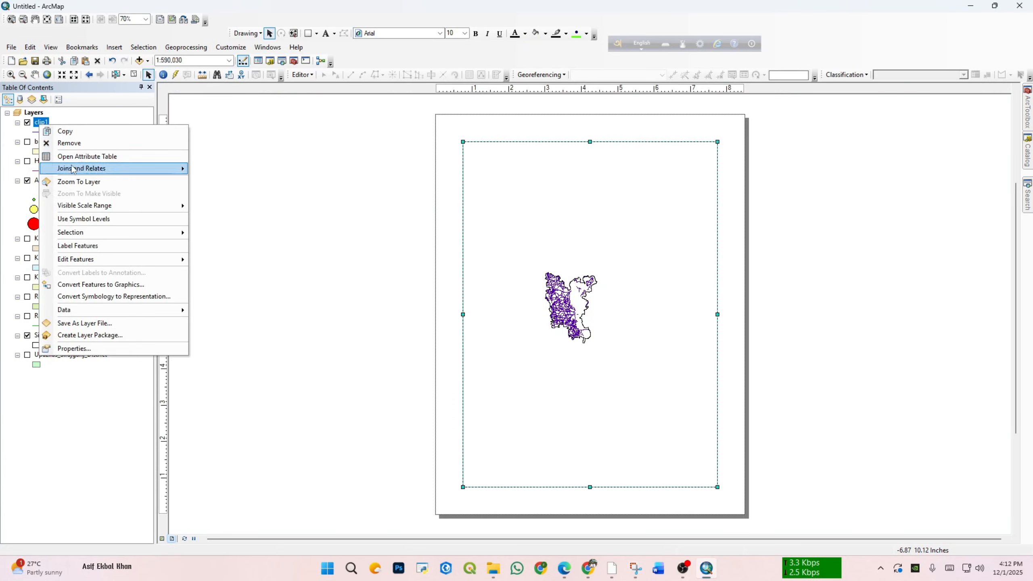
click(85, 183)
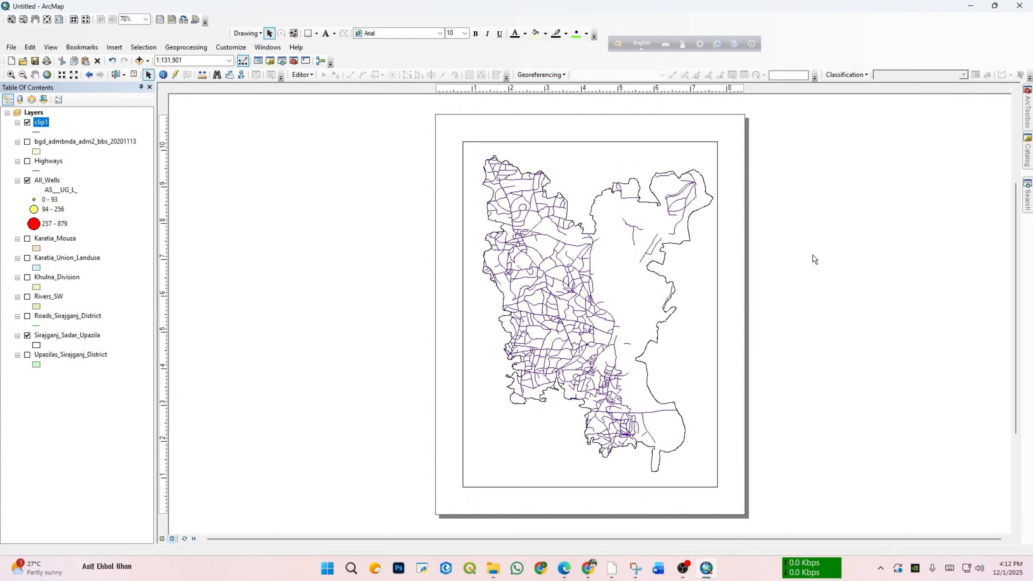
Step: Add a labels-only graticule with 30-second latitude and longitude intervals to the data frame, keeping its current coordinate system
right_click(632, 279)
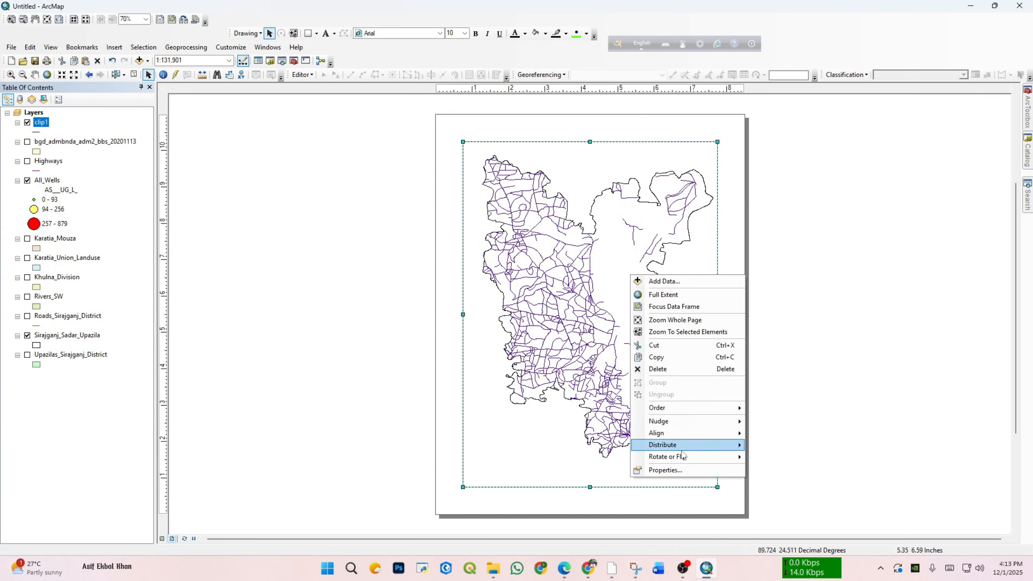
click(663, 468)
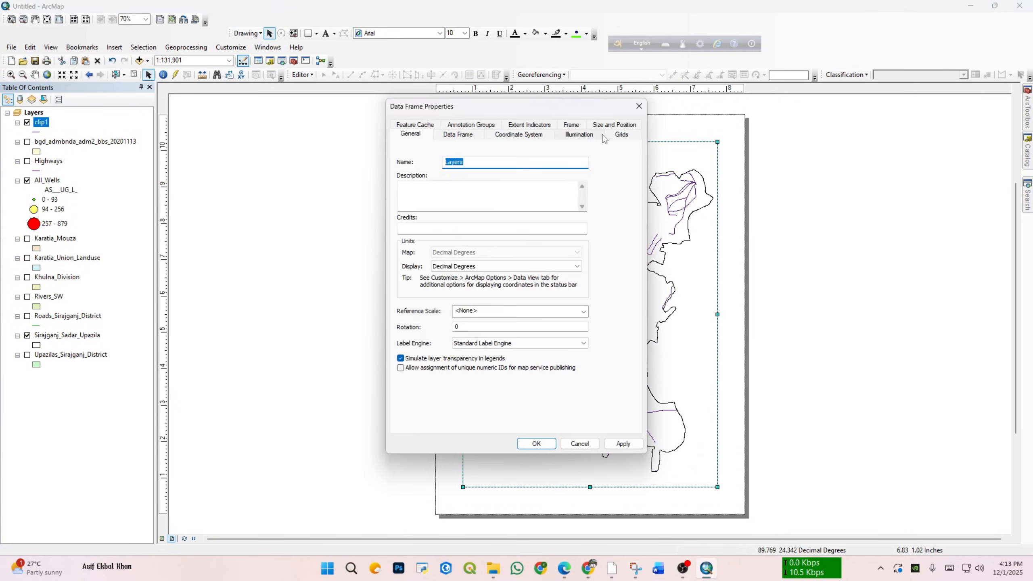
click(604, 137)
click(584, 162)
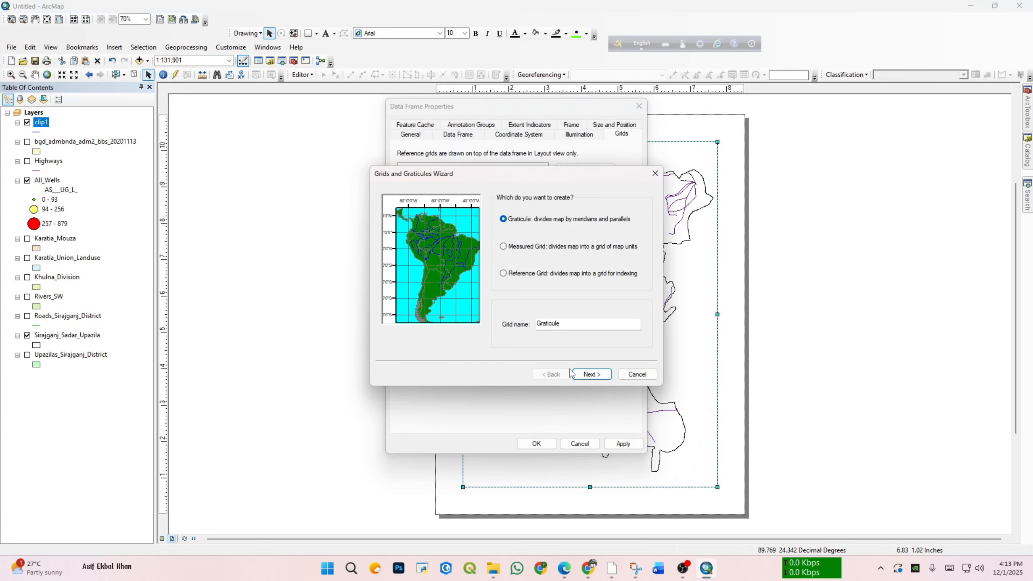
click(586, 374)
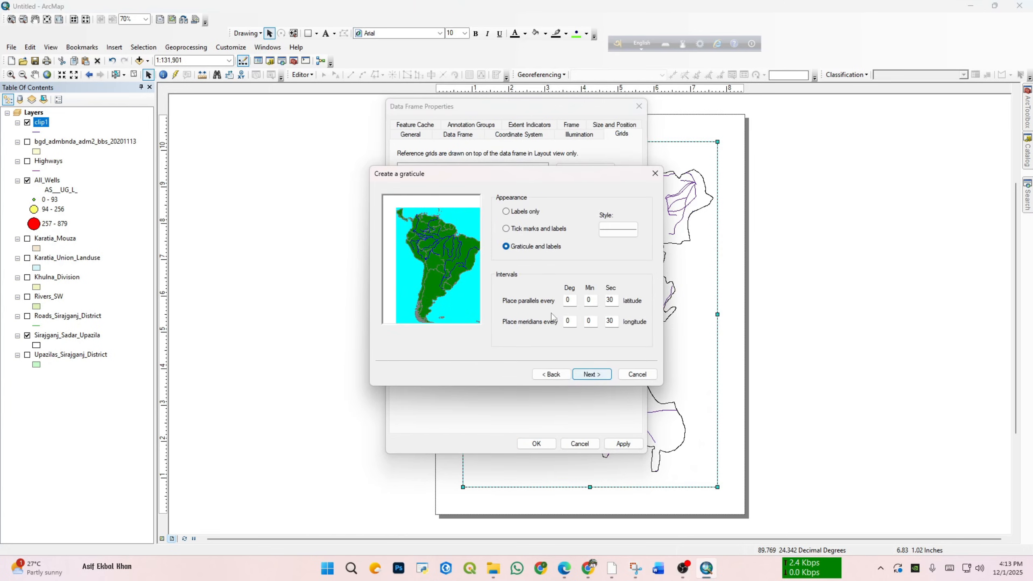
click(592, 375)
click(593, 375)
click(593, 375)
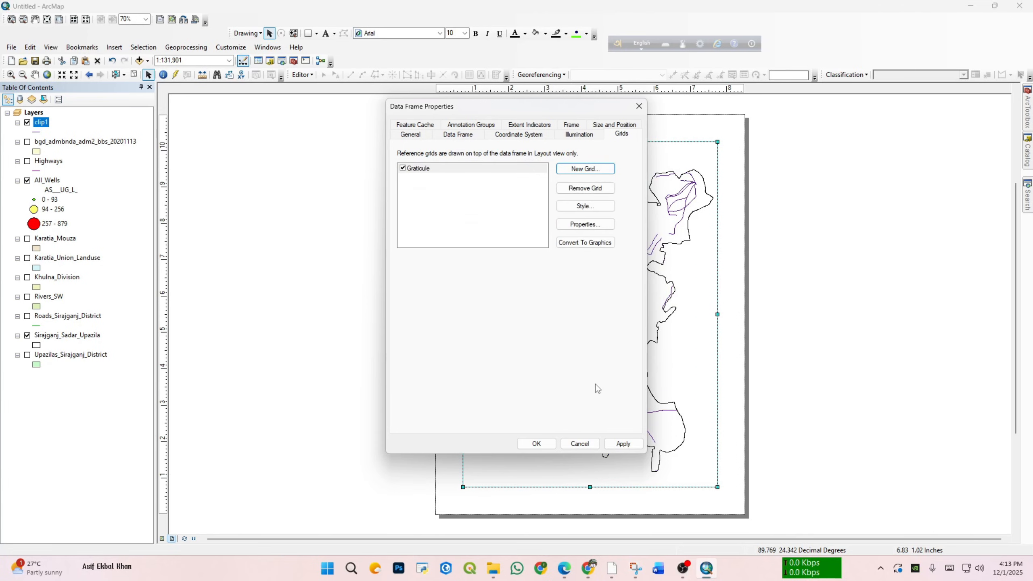
click(640, 443)
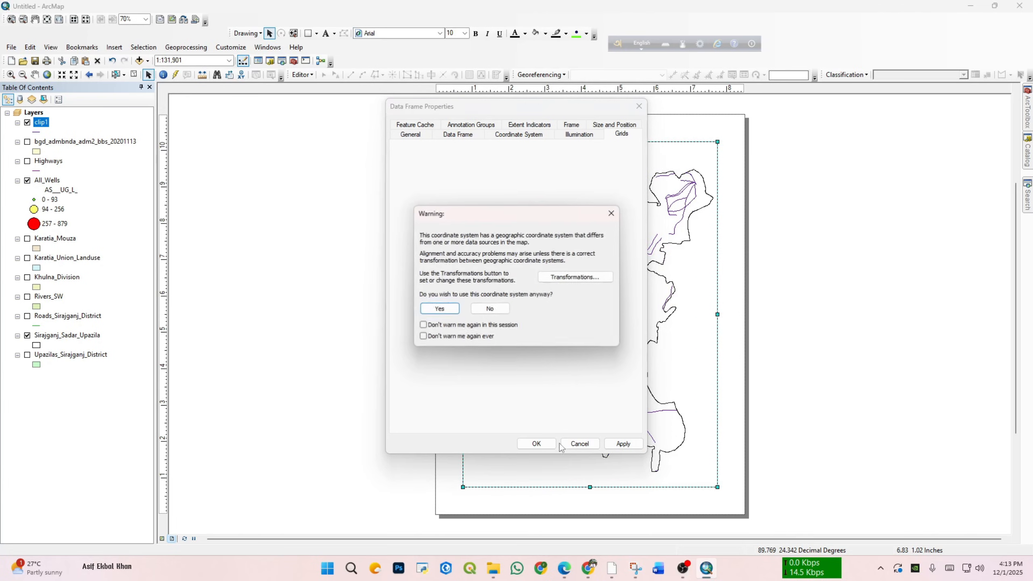
click(449, 308)
click(541, 443)
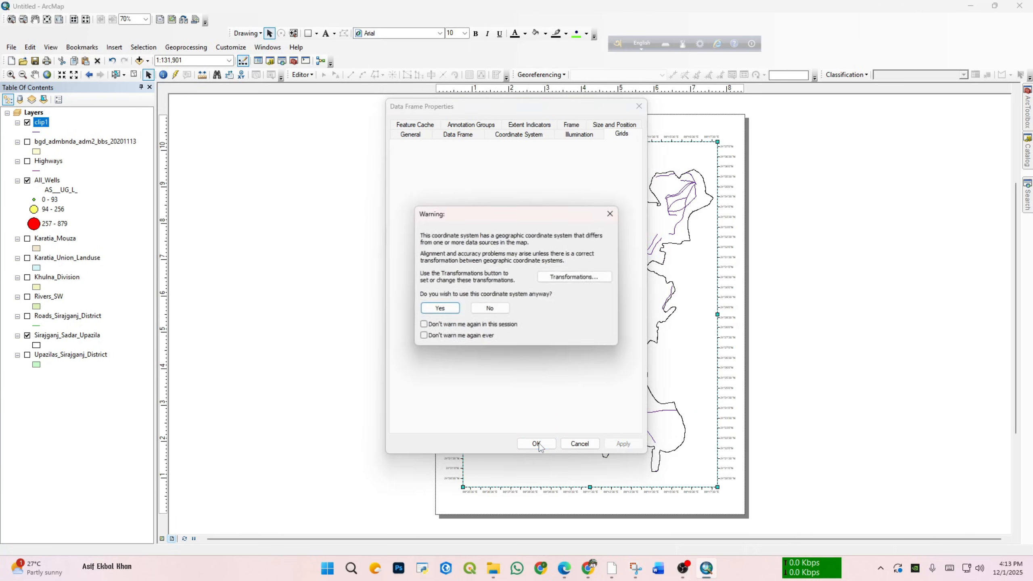
click(438, 309)
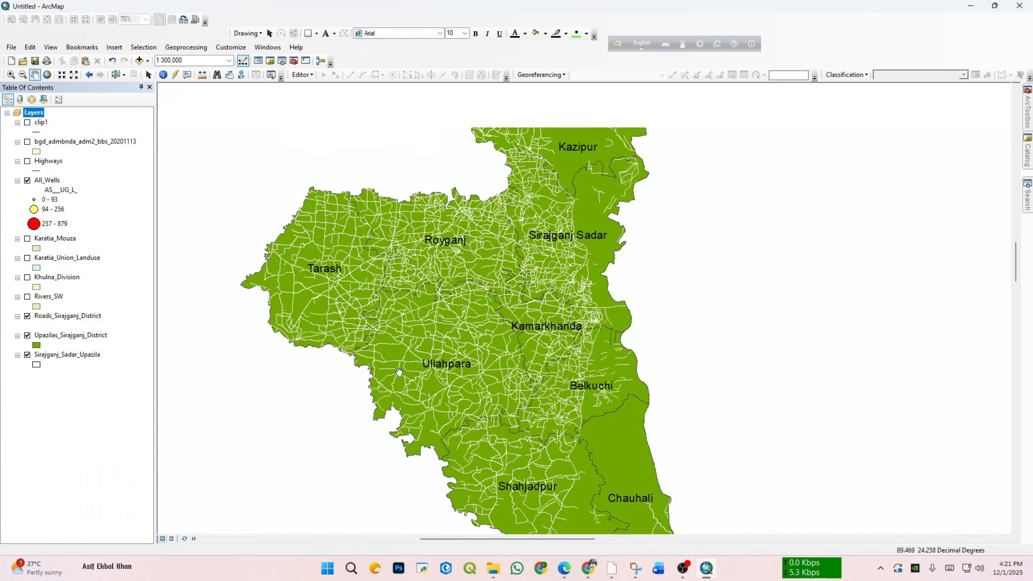
Step: Hide the Roads_Sirajganj_District layer to examine the labelled upazilas of the district, and display it again
scroll(441, 334, up, 2)
scroll(452, 330, down, 1)
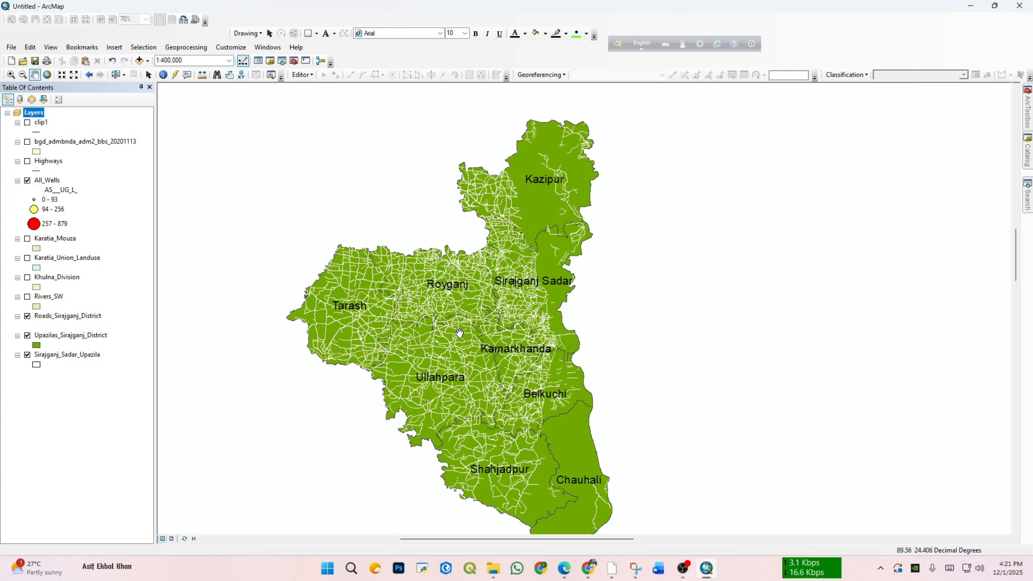
click(28, 316)
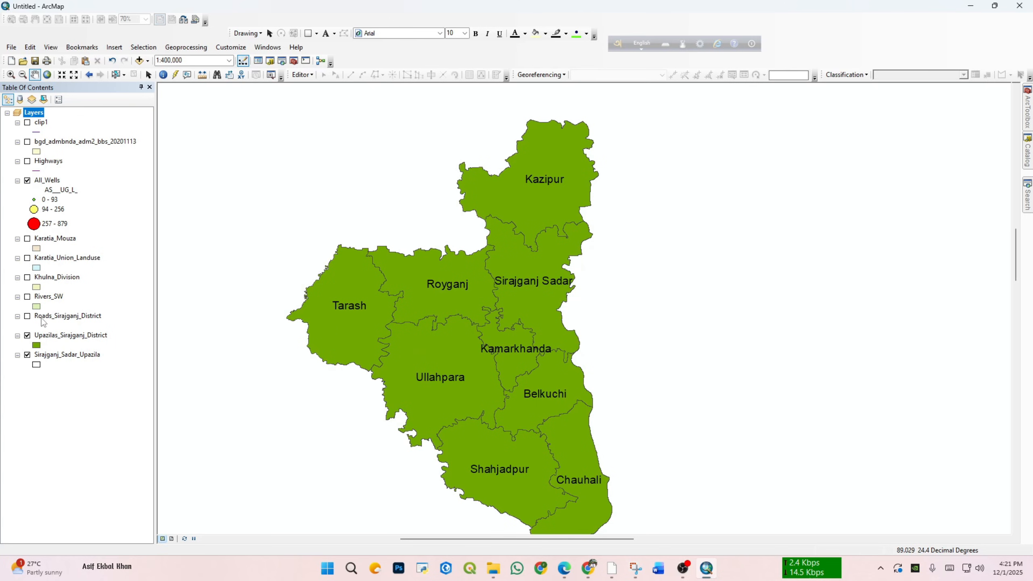
click(28, 316)
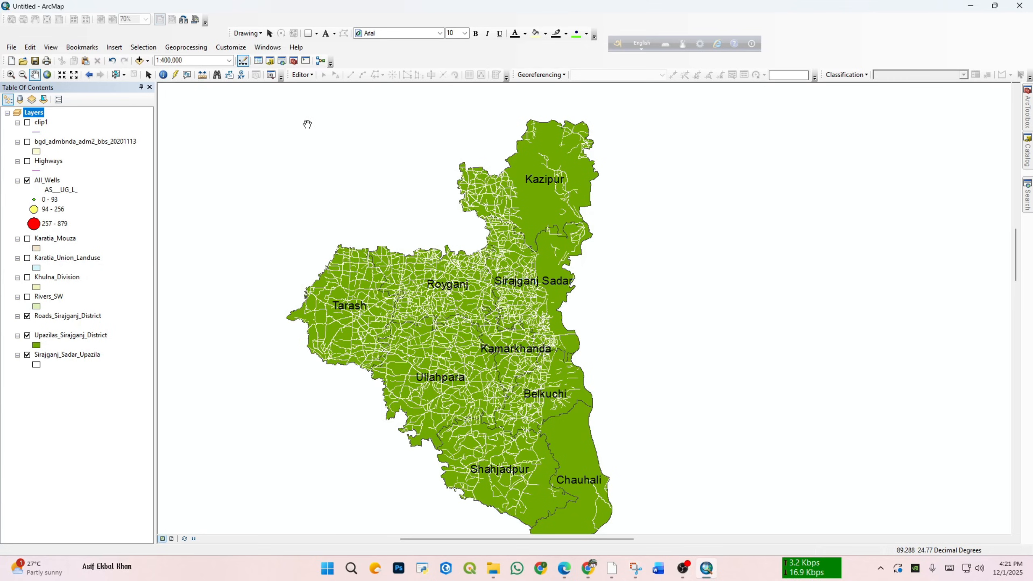
Step: Open the Clip geoprocessing tool and set Roads_Sirajganj_District as its input features
click(186, 47)
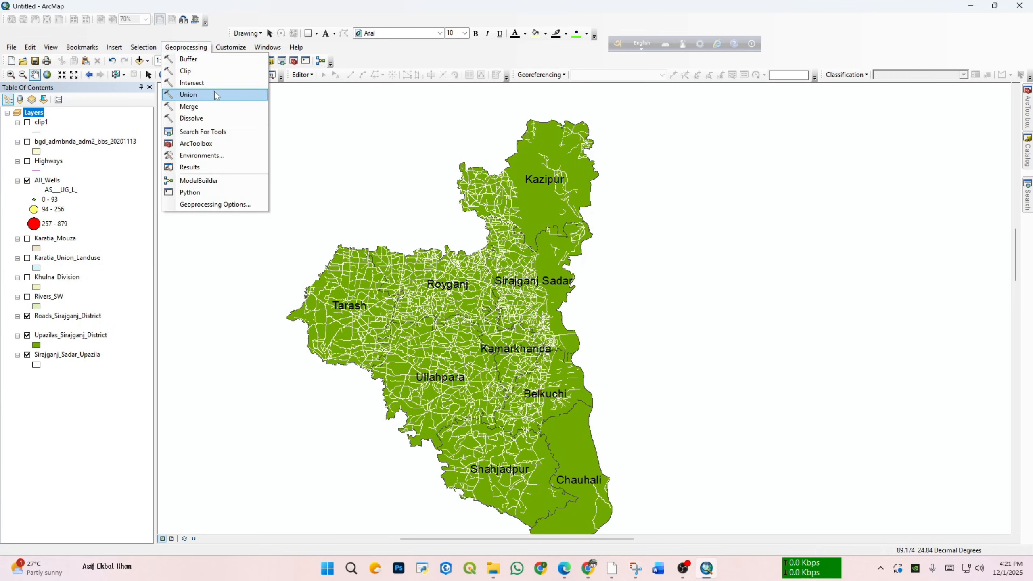
click(186, 71)
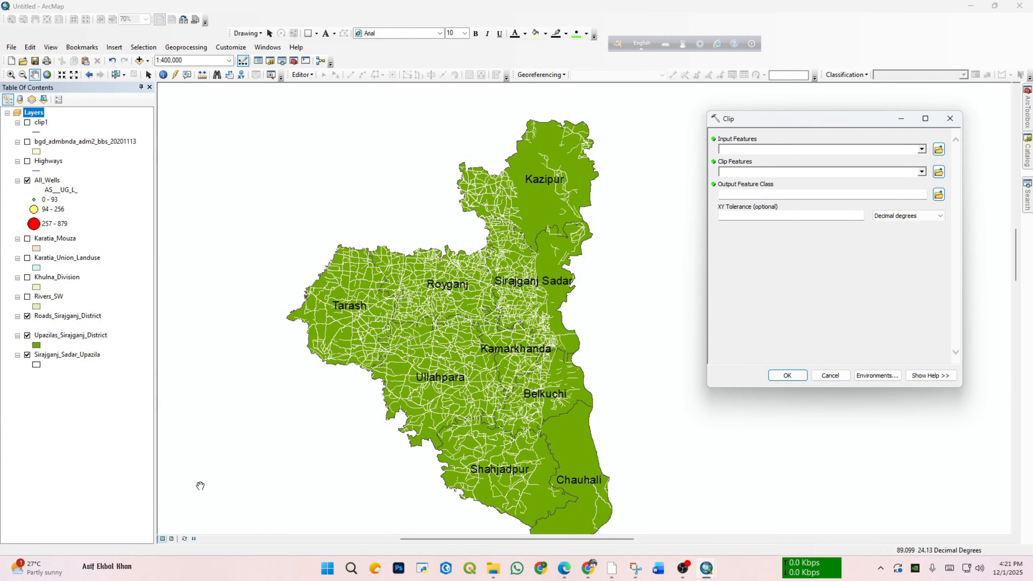
click(922, 149)
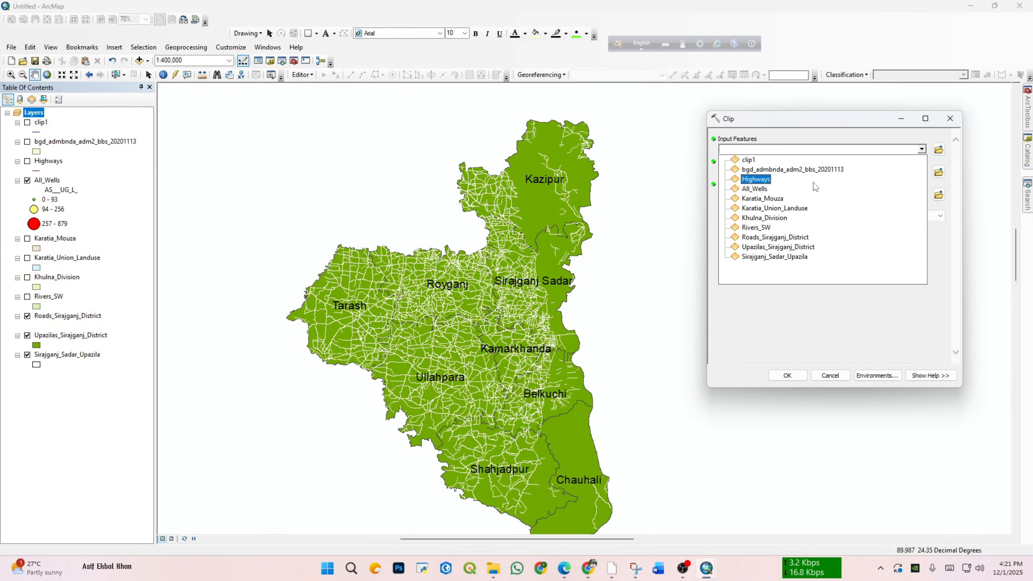
click(783, 240)
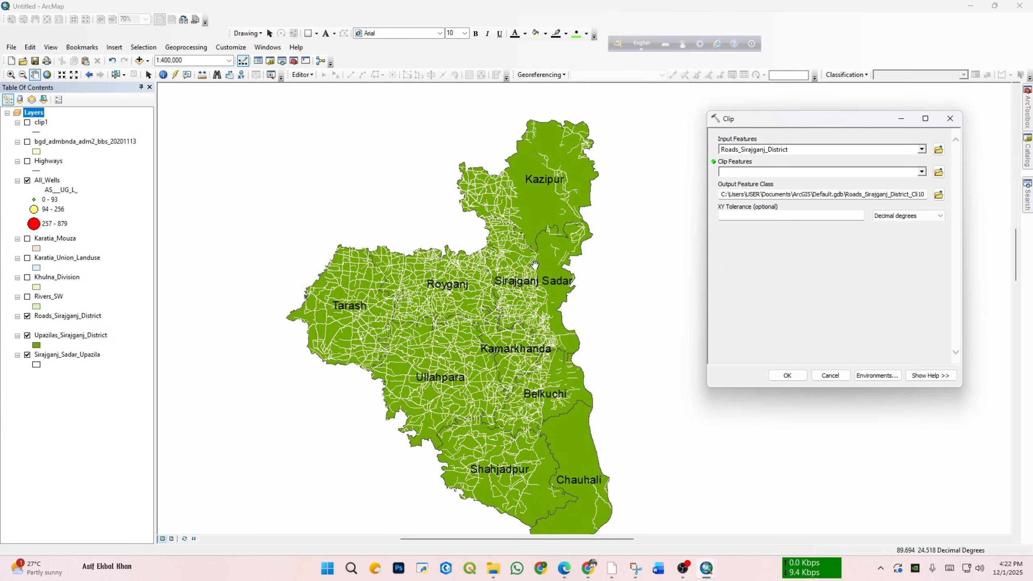
Step: Select the Belkuchi and Royganj upazilas together on the map, hiding the Roads_Sirajganj_District layer to see their boundaries
drag(406, 203, 382, 185)
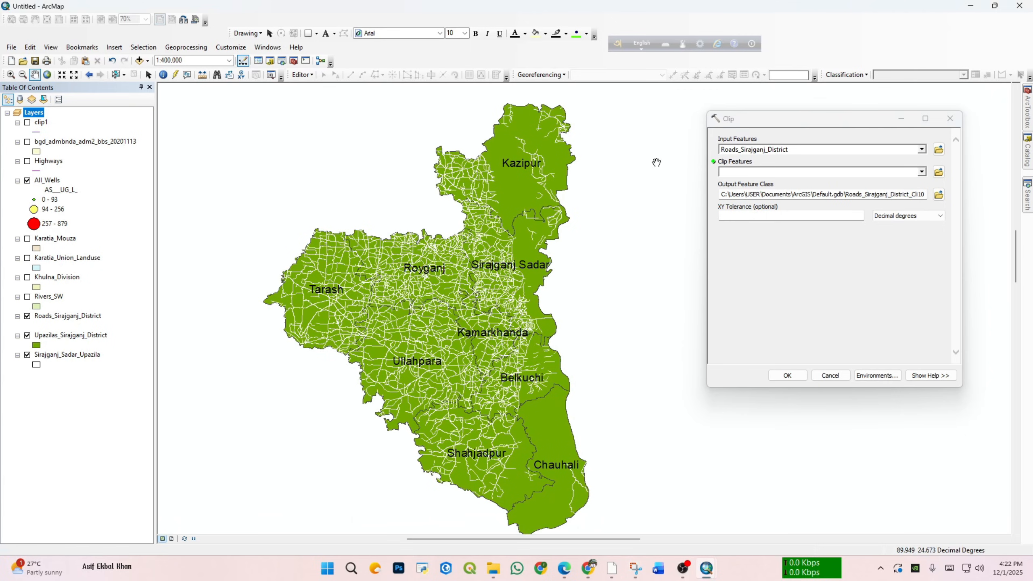
scroll(419, 207, down, 2)
scroll(406, 241, up, 2)
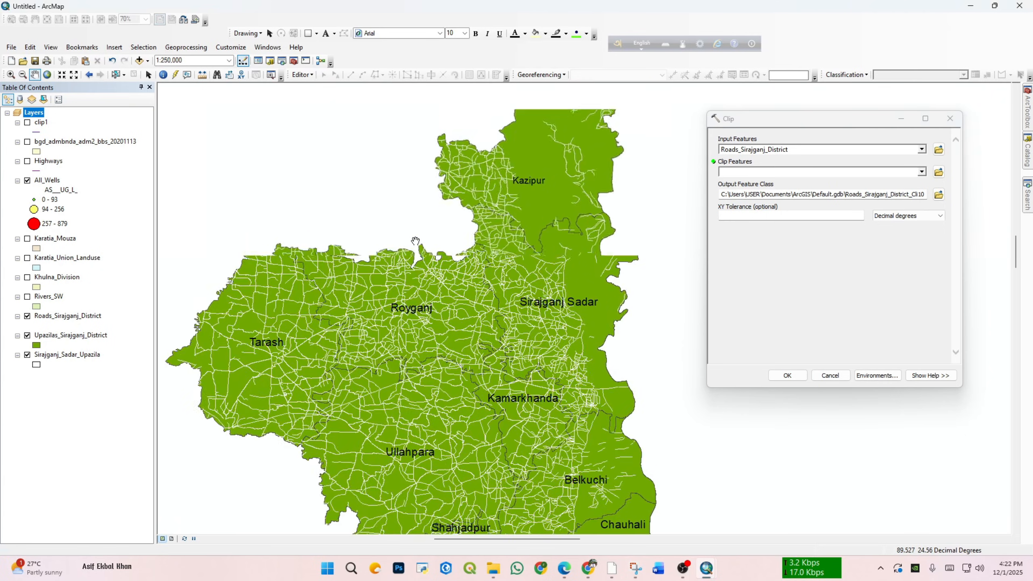
drag(402, 232, 399, 211)
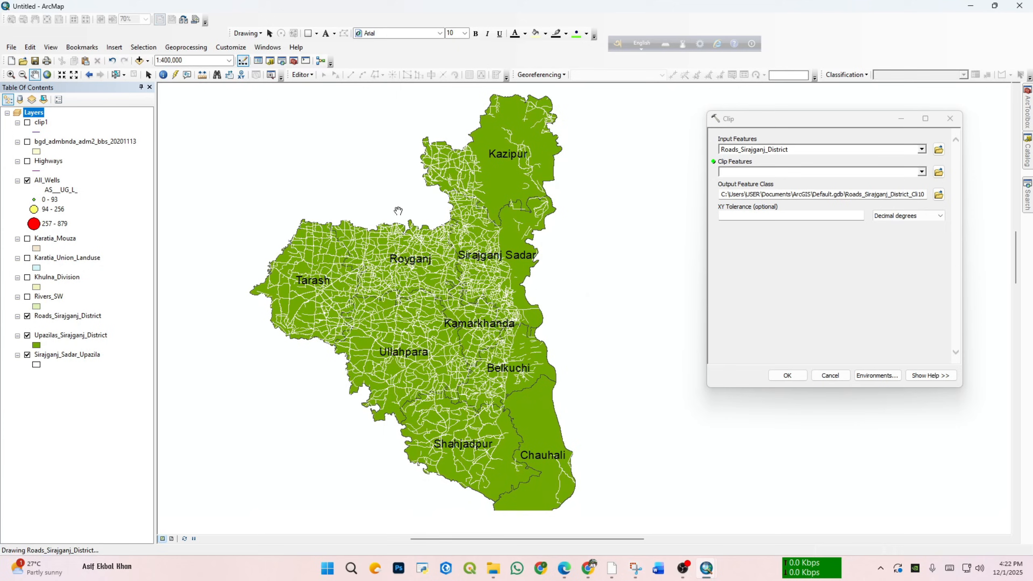
click(116, 74)
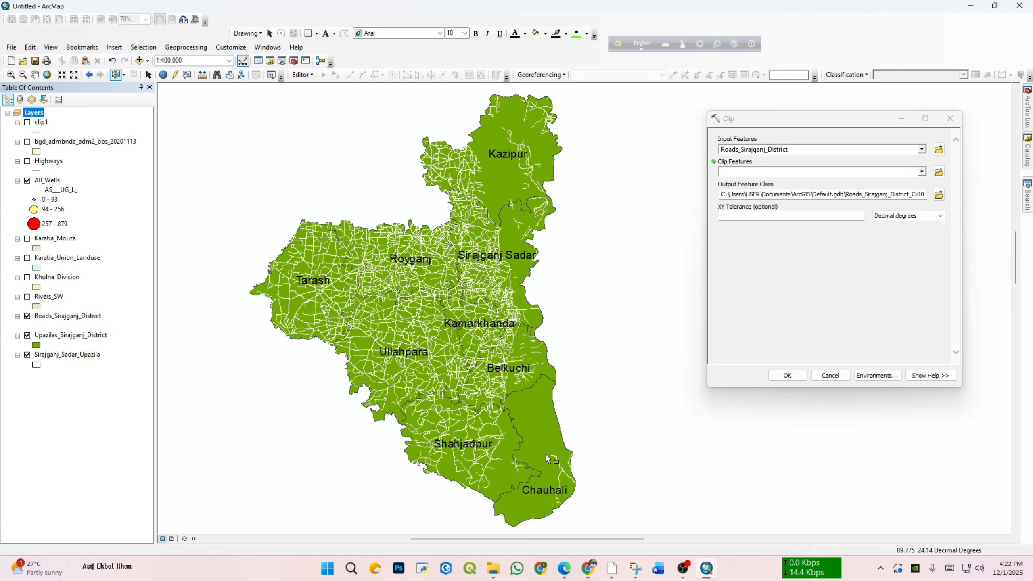
scroll(546, 437, down, 1)
click(548, 349)
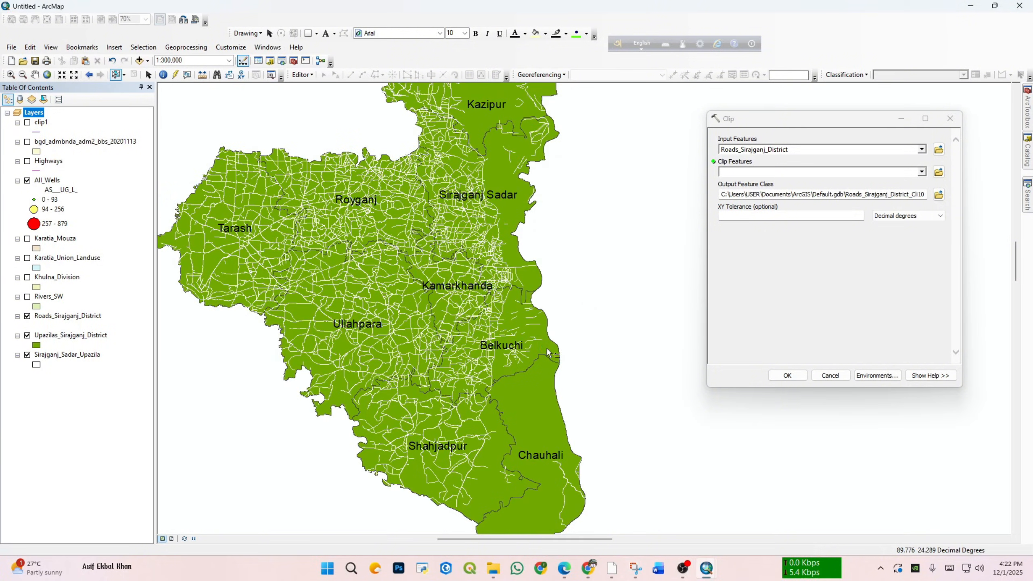
click(28, 336)
click(28, 335)
click(28, 317)
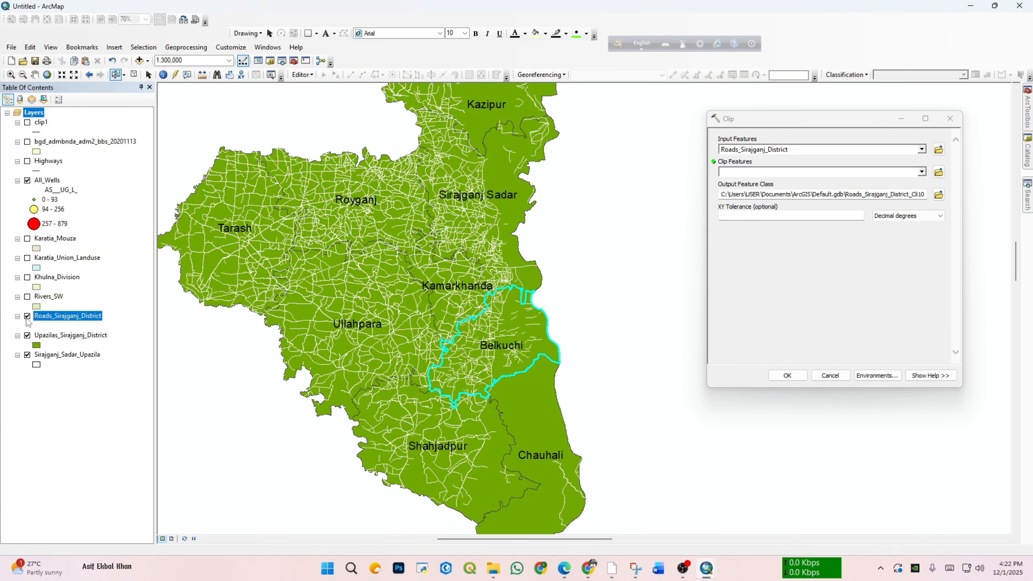
shift+click(401, 216)
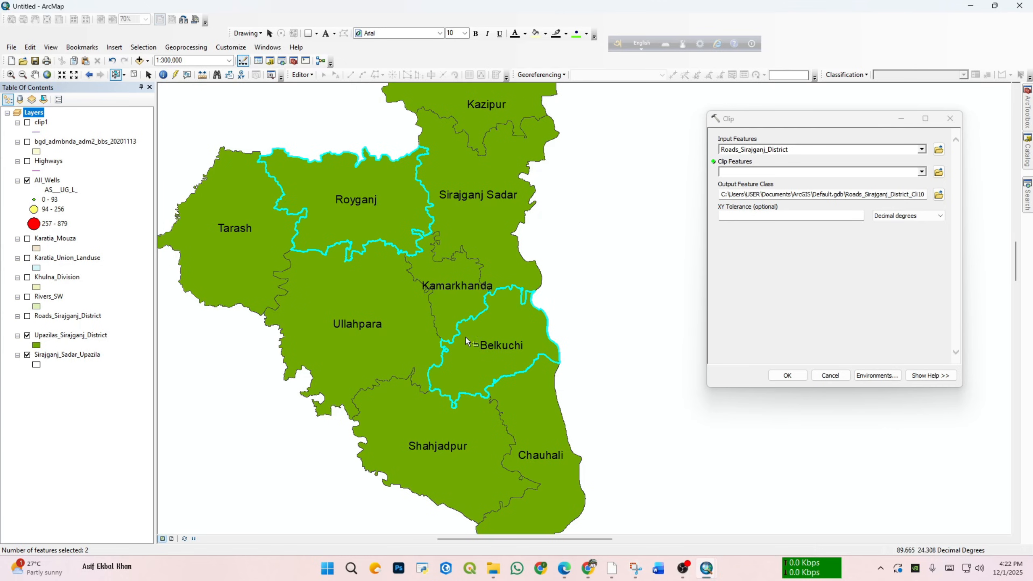
click(36, 316)
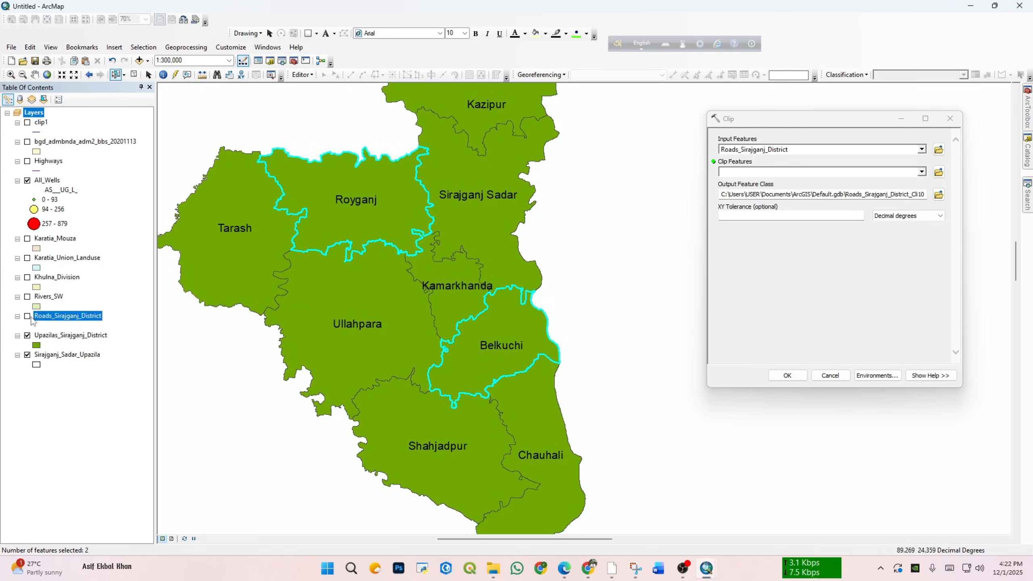
Step: Display the Roads_Sirajganj_District layer again and leave the Sirajganj_Sadar_Upazila layer hidden
click(922, 173)
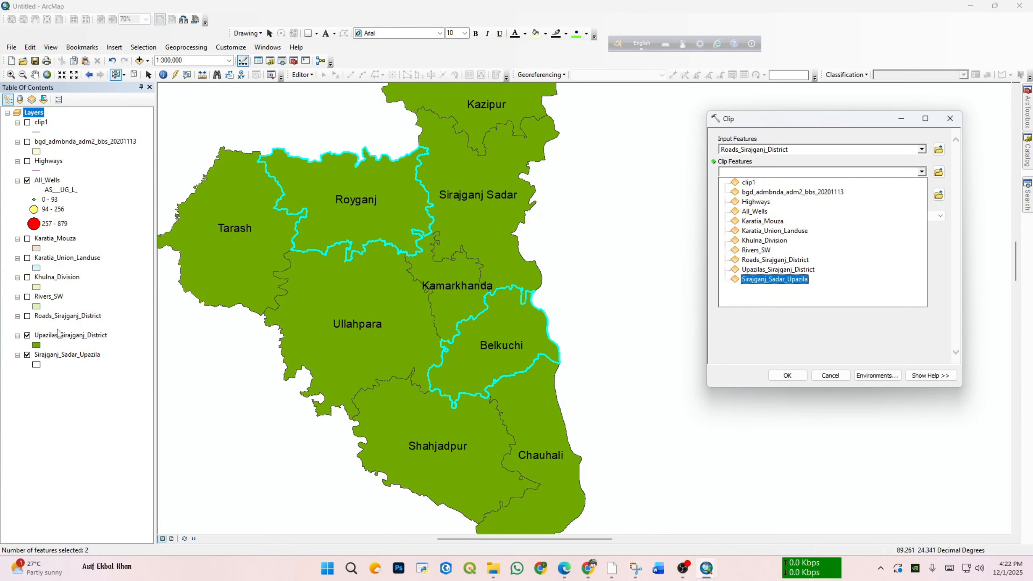
click(28, 317)
click(28, 316)
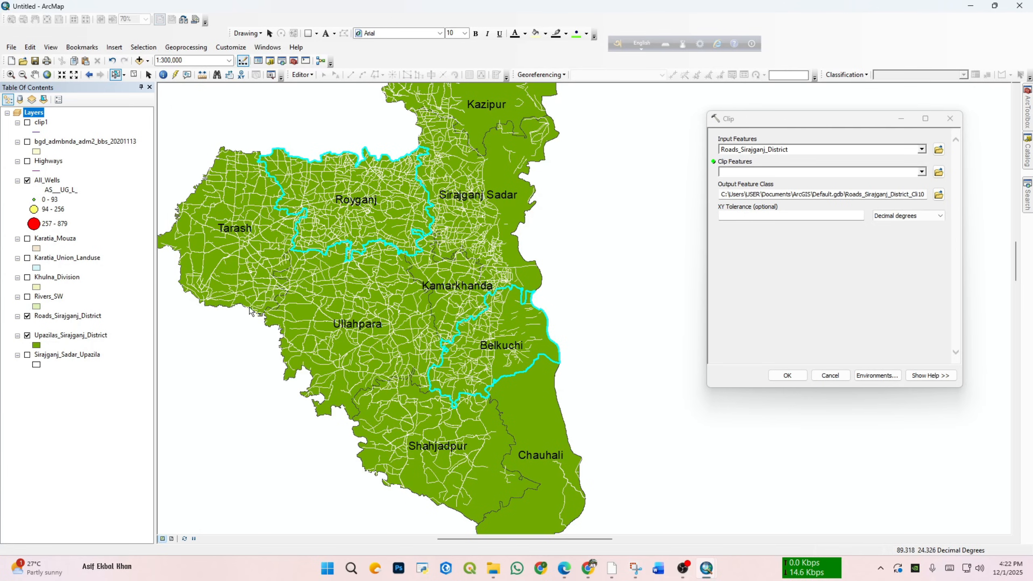
click(27, 355)
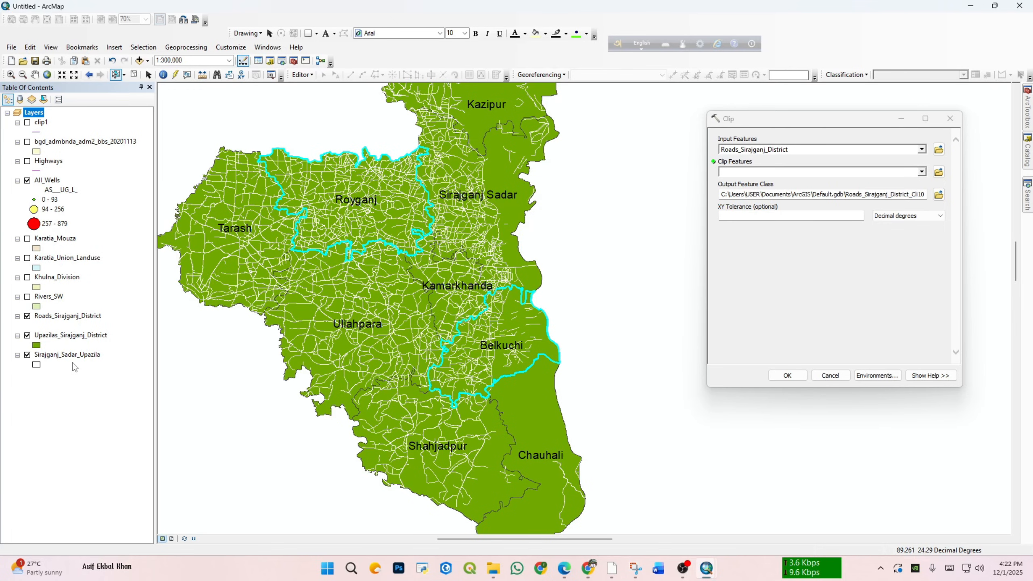
click(29, 354)
Step: Clip the roads by the selected features of Upazilas_Sirajganj_District, saving the output as clip3.shp in the Lab_final folder
click(922, 171)
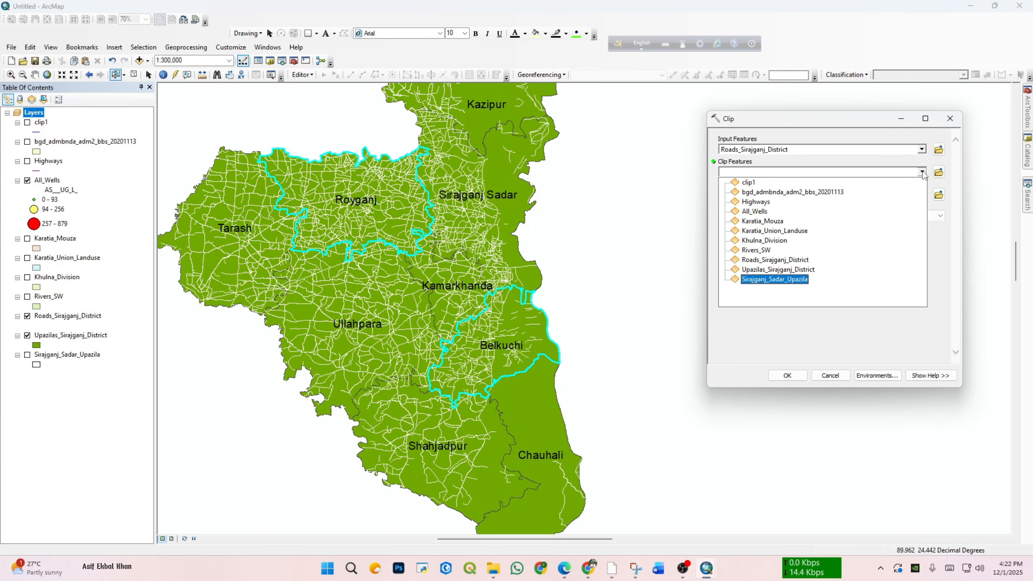
click(779, 271)
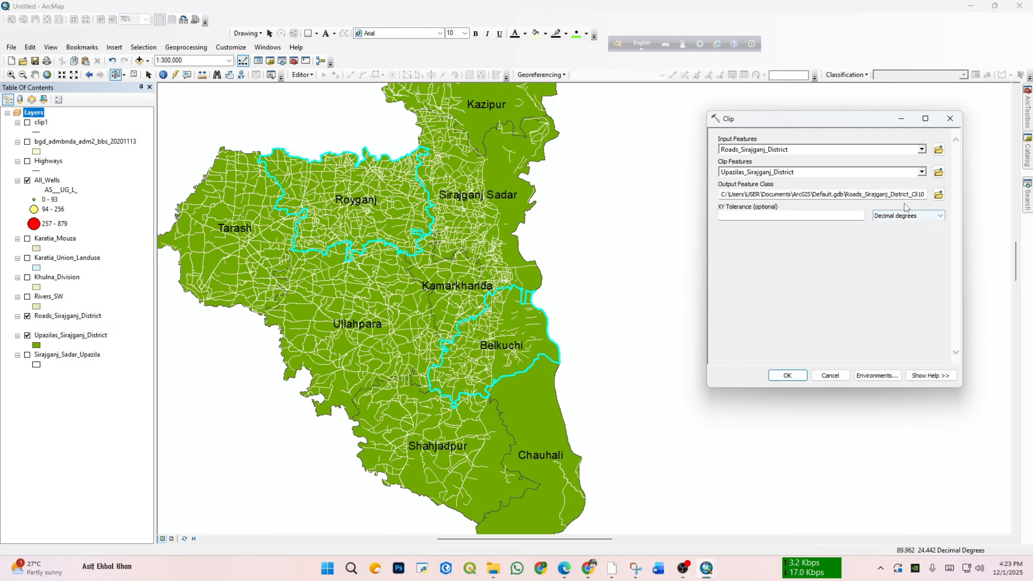
click(937, 195)
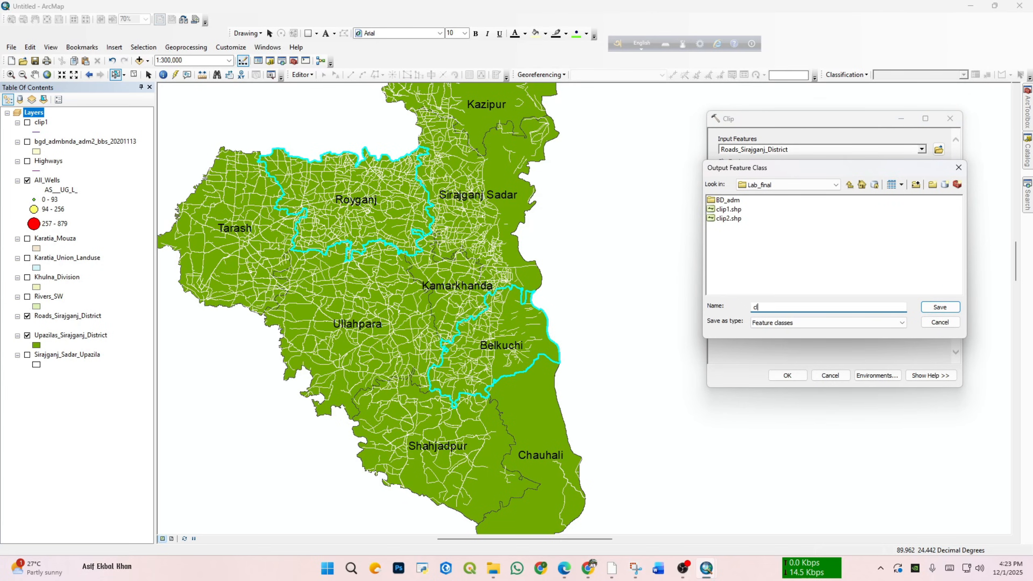
text(ip3.shp)
click(940, 307)
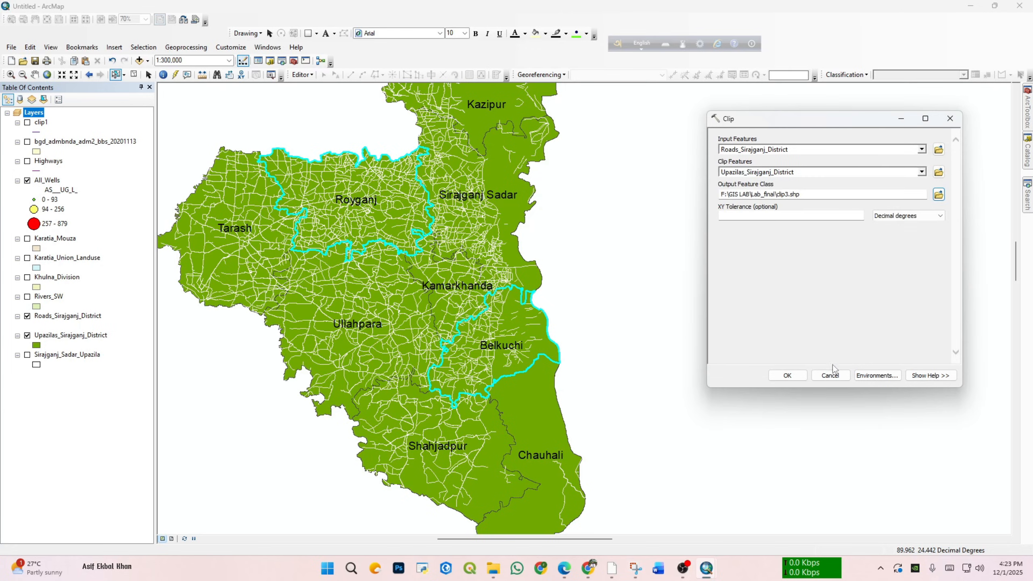
click(788, 376)
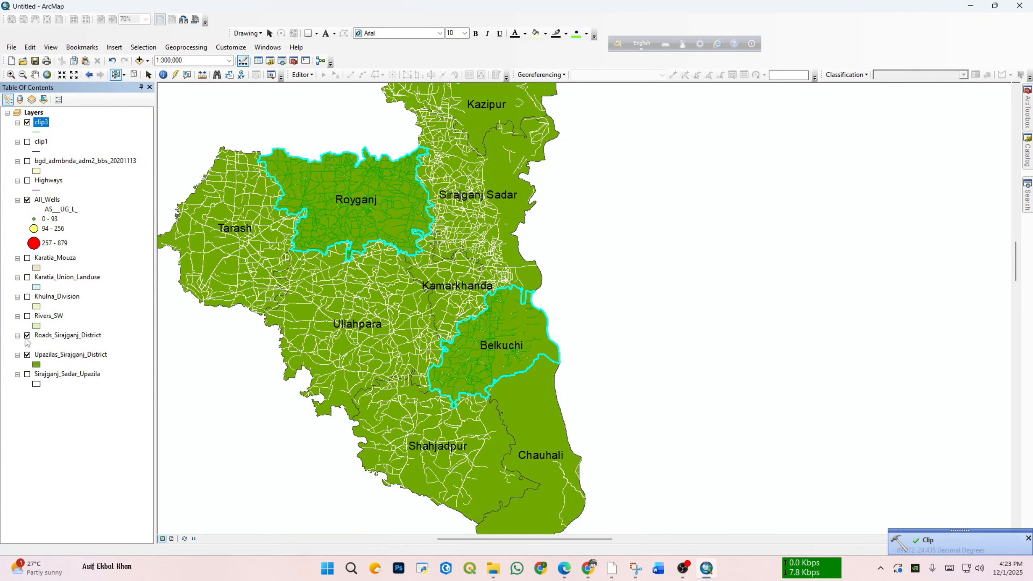
Step: Hide the Roads_Sirajganj_District and Upazilas_Sirajganj_District layers so that the clip3 roads can be examined alone
click(28, 336)
click(28, 355)
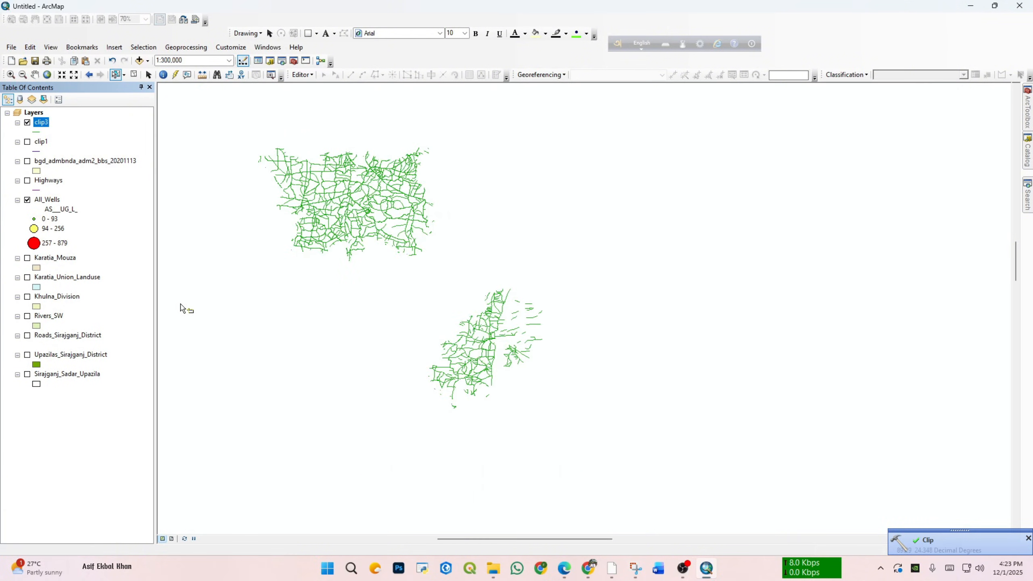
click(28, 354)
click(27, 355)
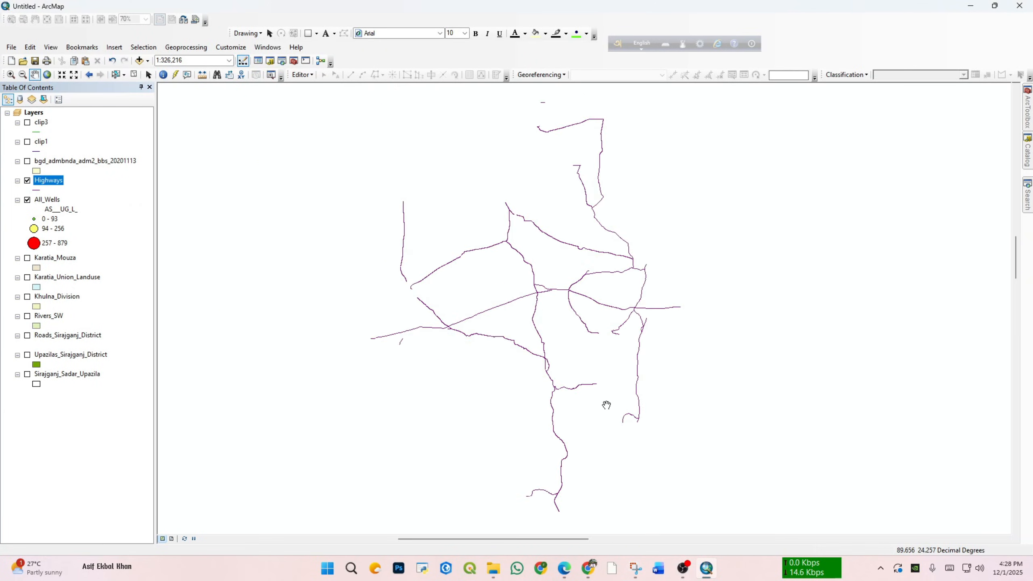
Step: Open the Buffer tool from the Proximity toolset of the Analysis Tools in ArcToolbox
scroll(477, 366, down, 2)
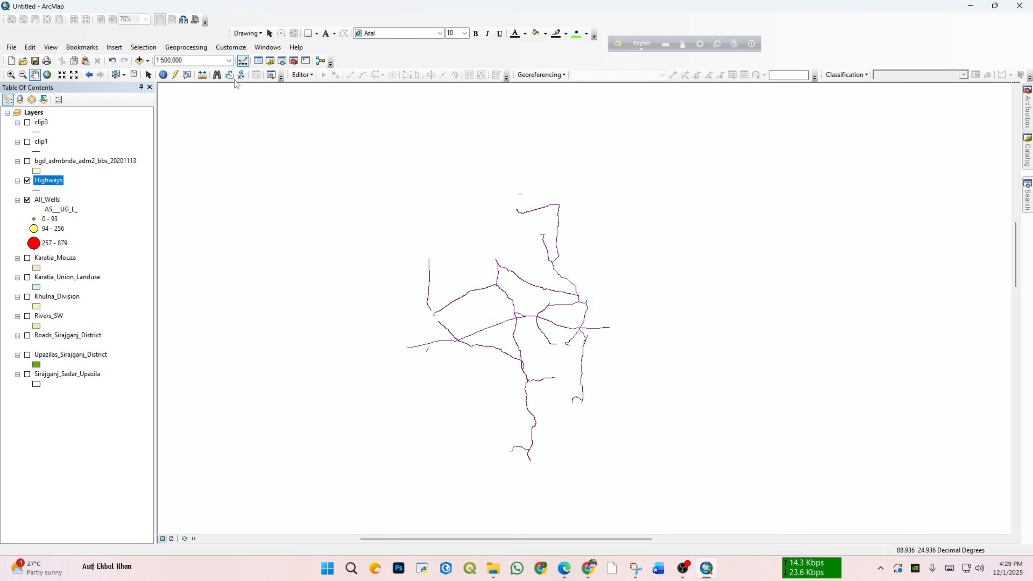
click(186, 47)
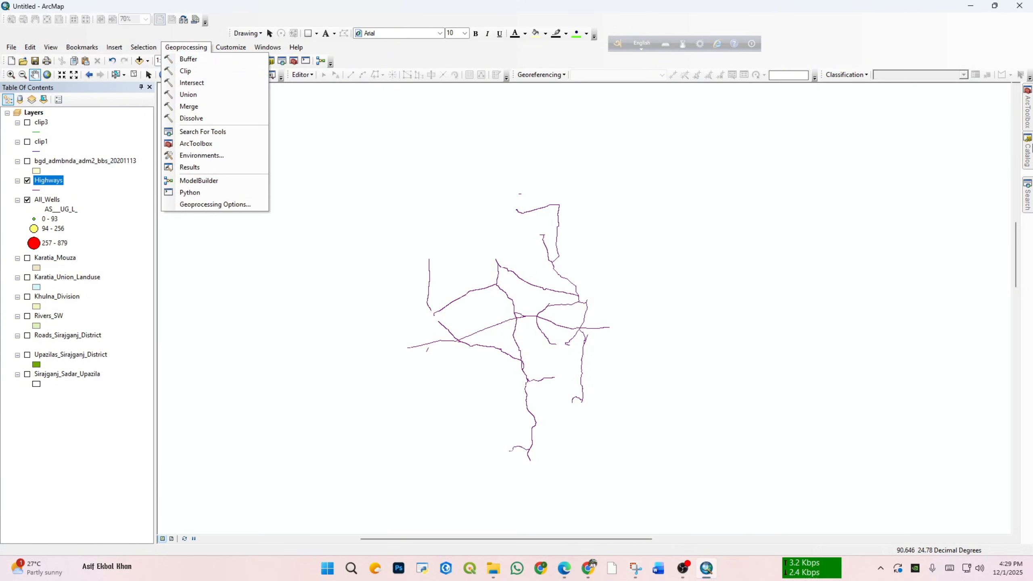
key(Escape)
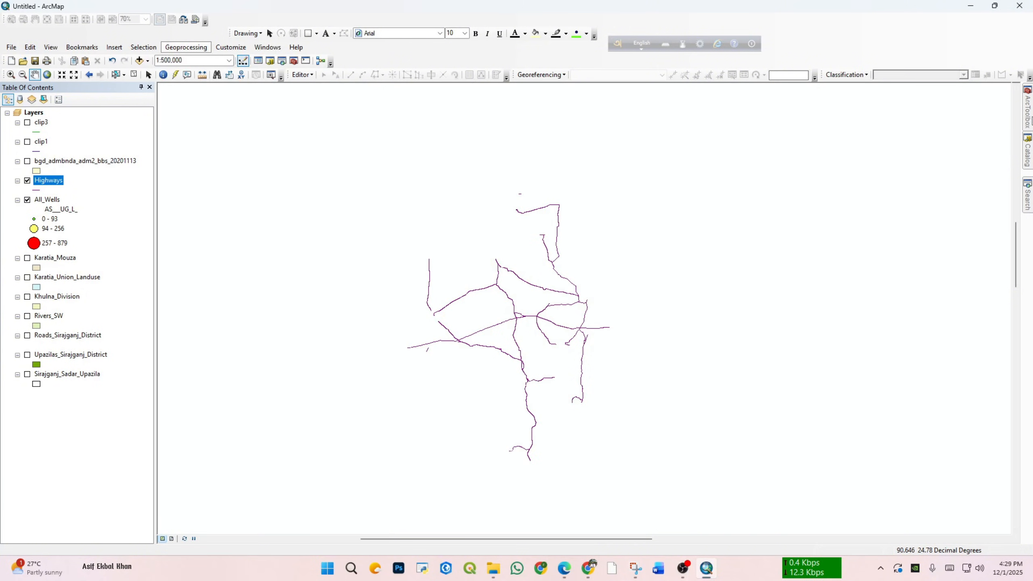
click(1029, 121)
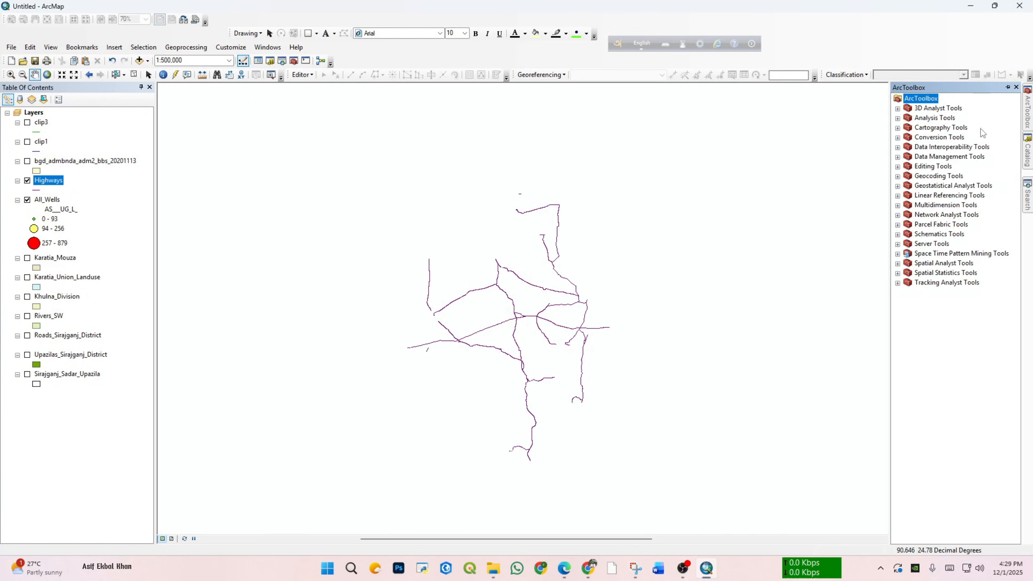
click(897, 264)
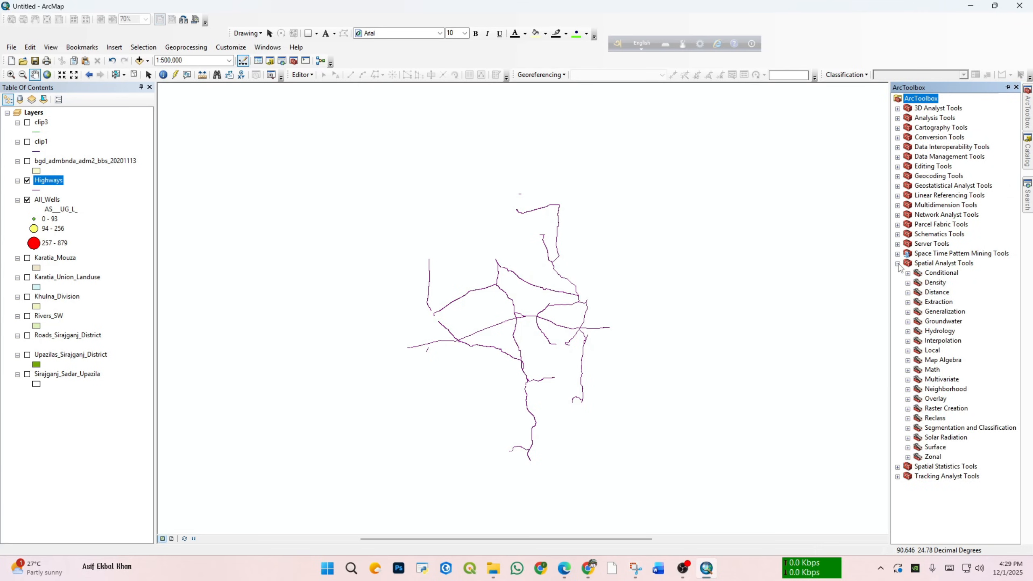
click(898, 263)
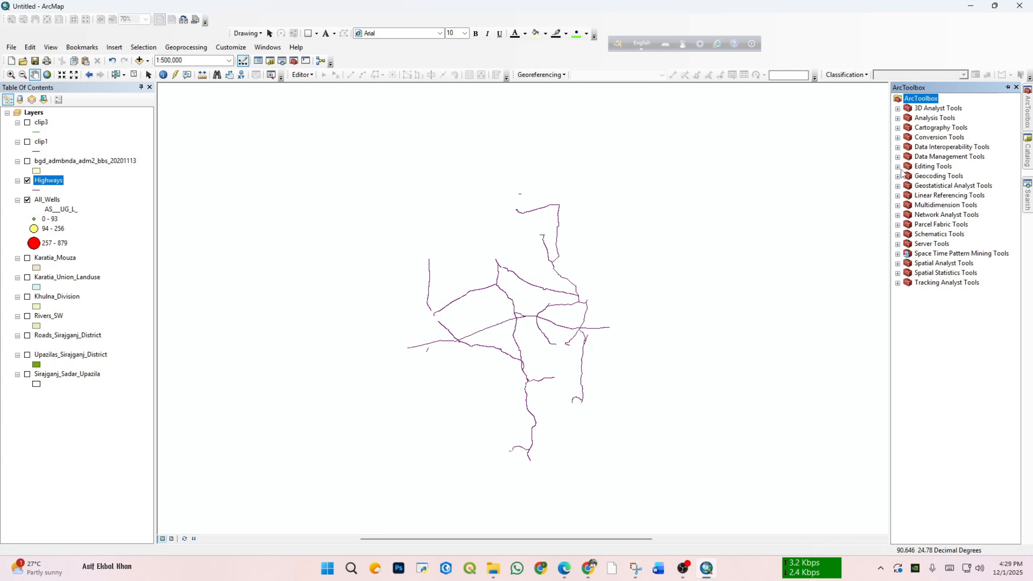
click(898, 118)
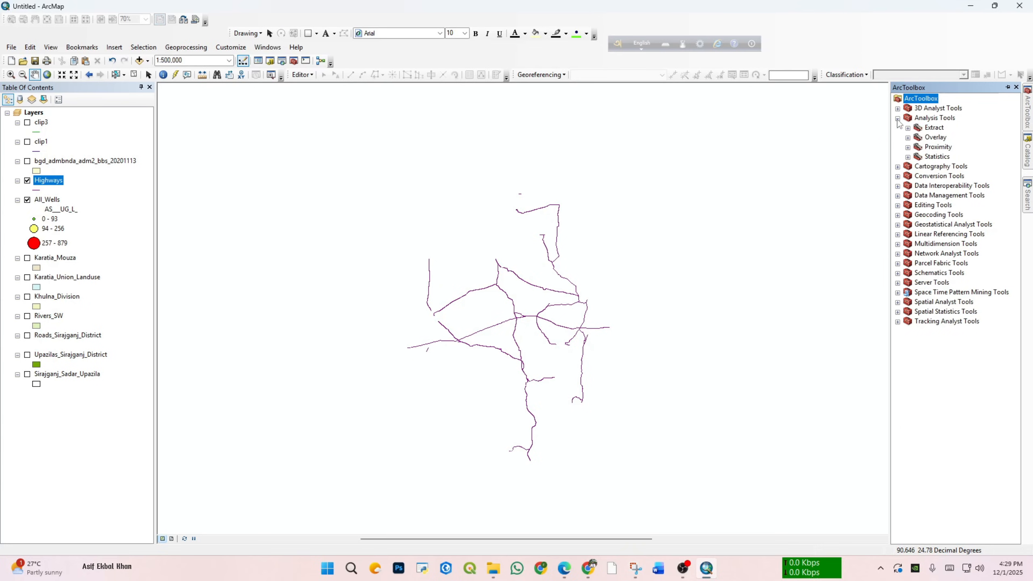
click(908, 146)
double_click(942, 157)
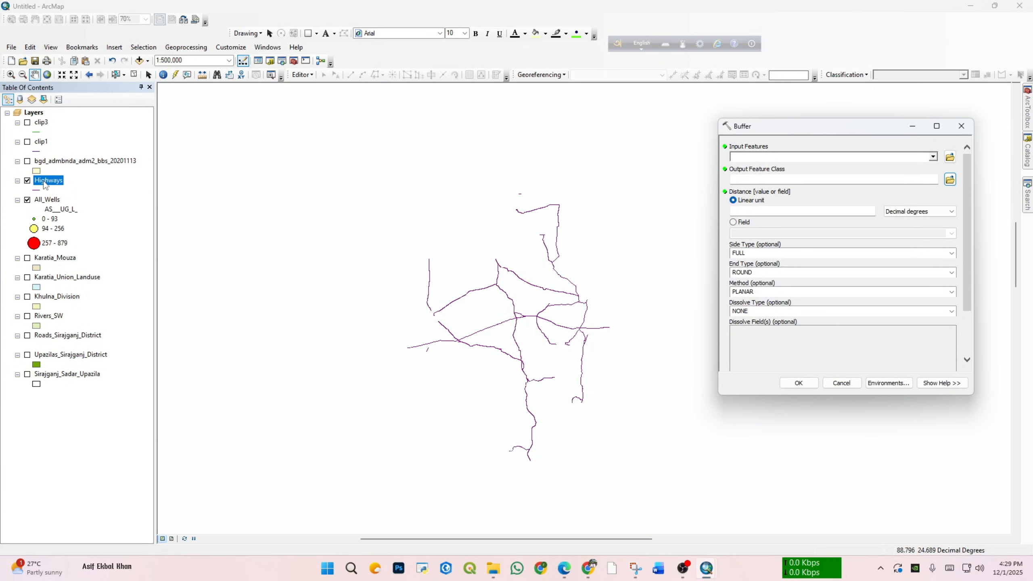
Step: Set Highways as the buffer's input features and buffer1.shp in the Lab_final folder as its output feature class
click(934, 158)
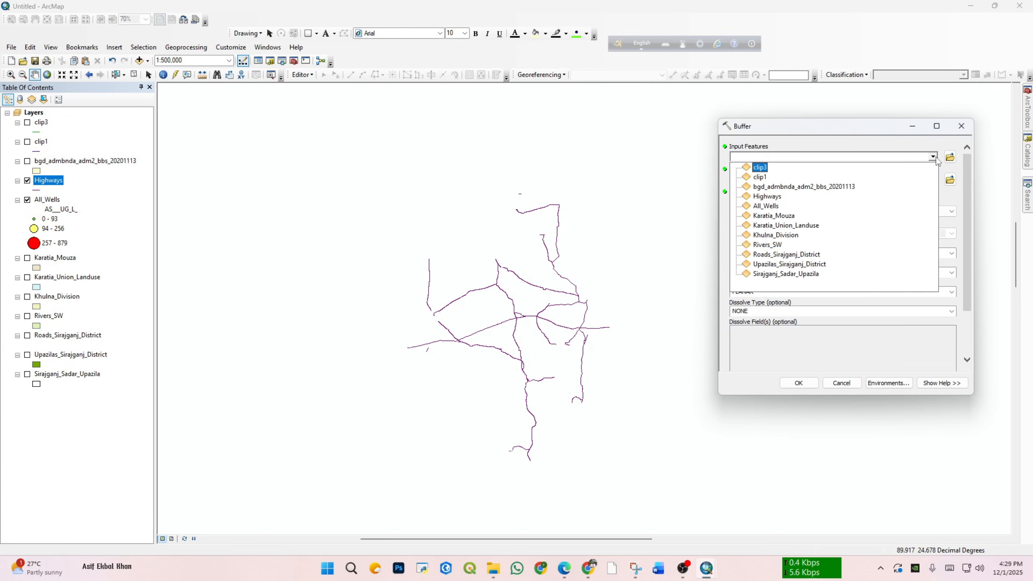
click(785, 197)
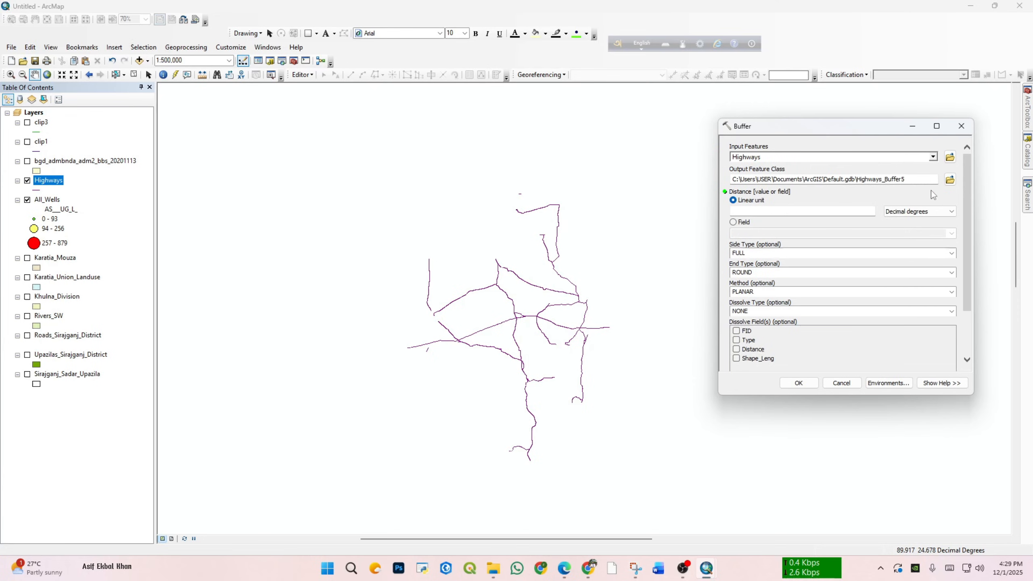
click(950, 180)
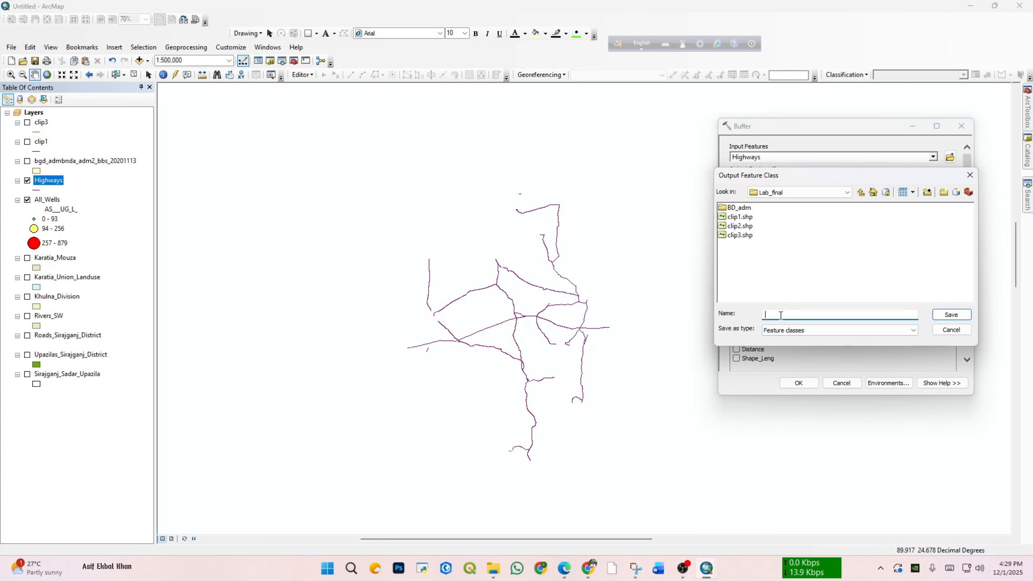
text(buffer1.shp)
click(954, 319)
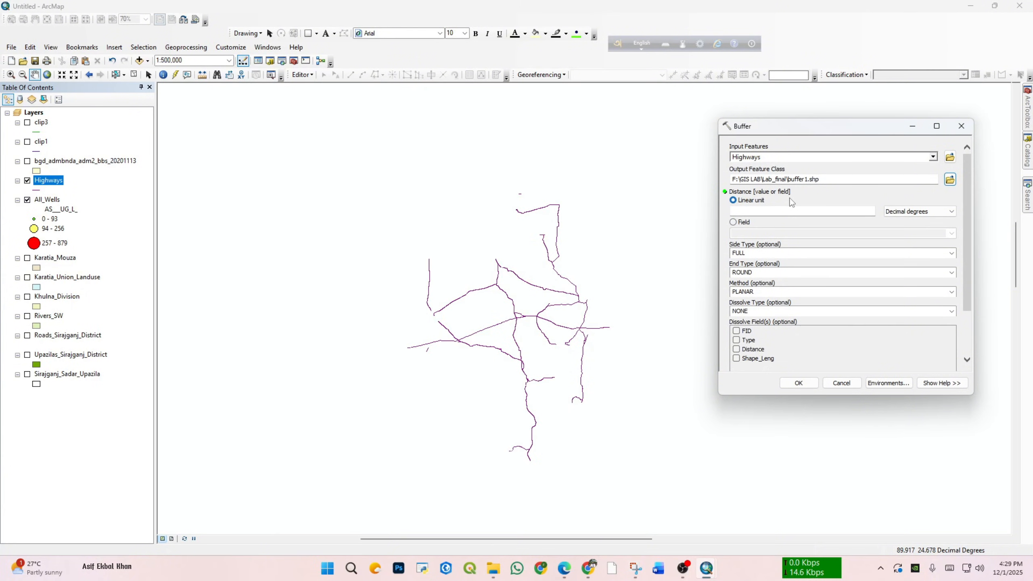
Step: Set the buffer's linear distance to 300 meters and its dissolve type to ALL, and run the tool
click(920, 211)
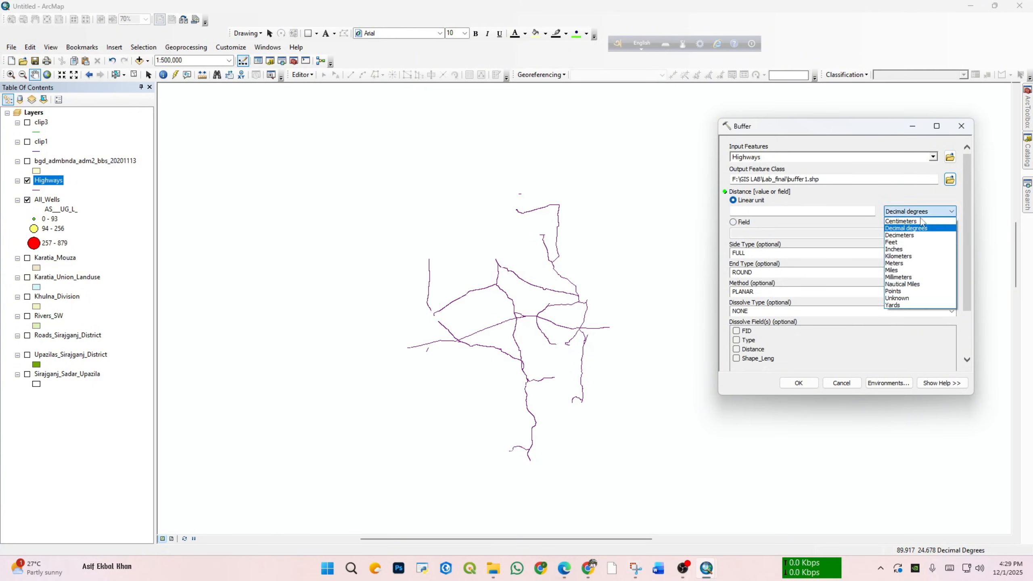
click(894, 263)
click(859, 214)
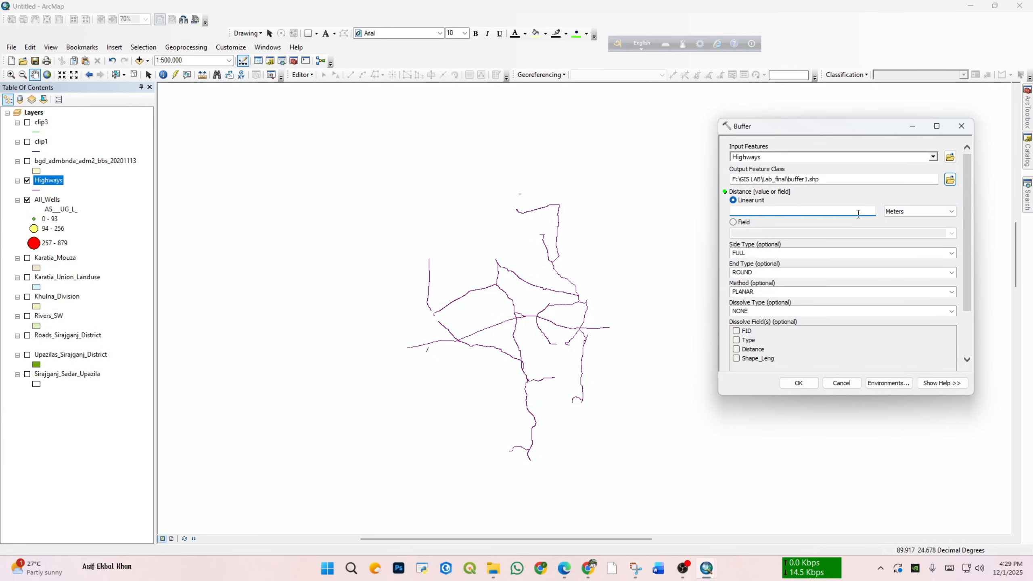
text(300)
drag(969, 299, 970, 320)
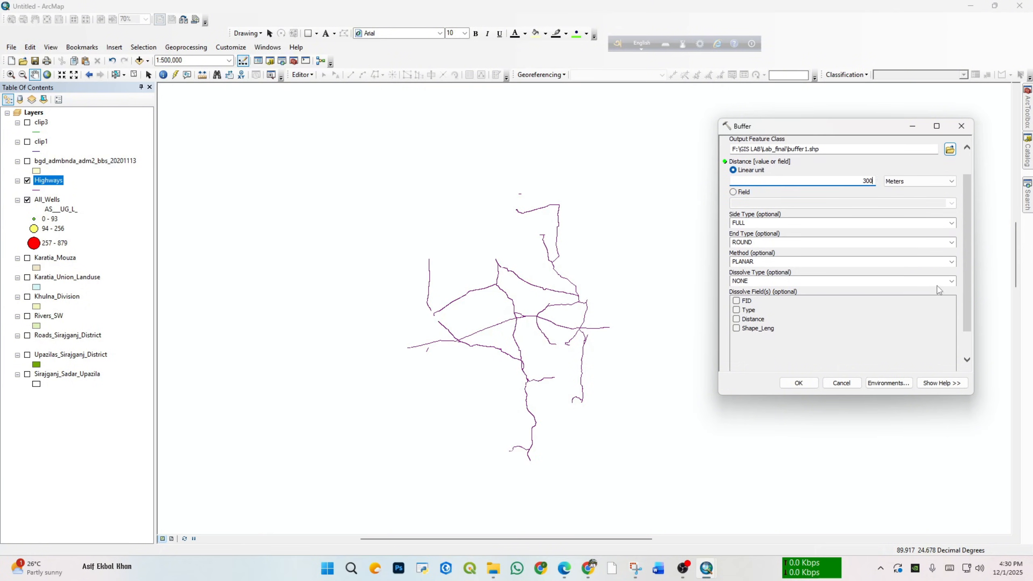
click(952, 281)
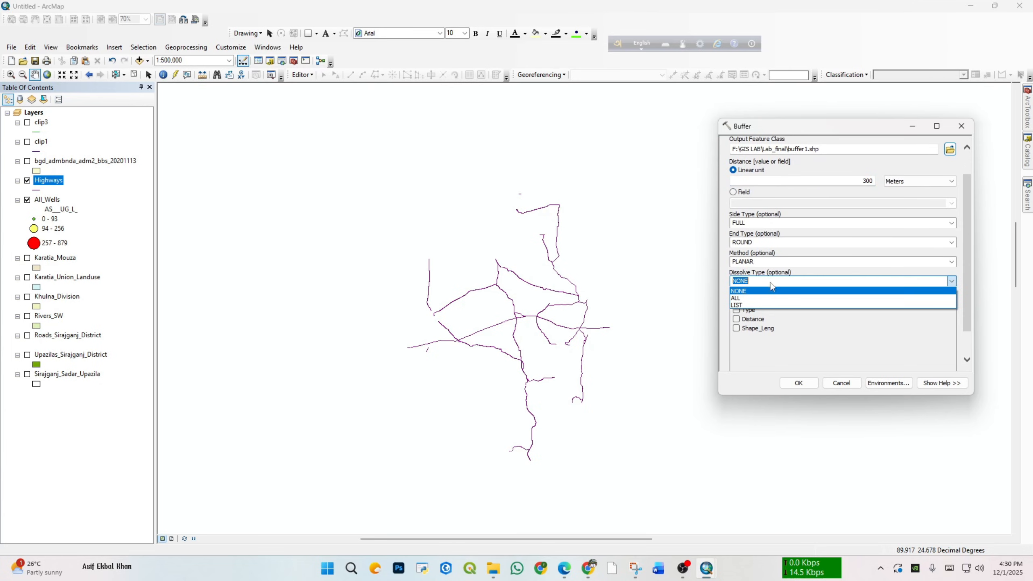
click(759, 298)
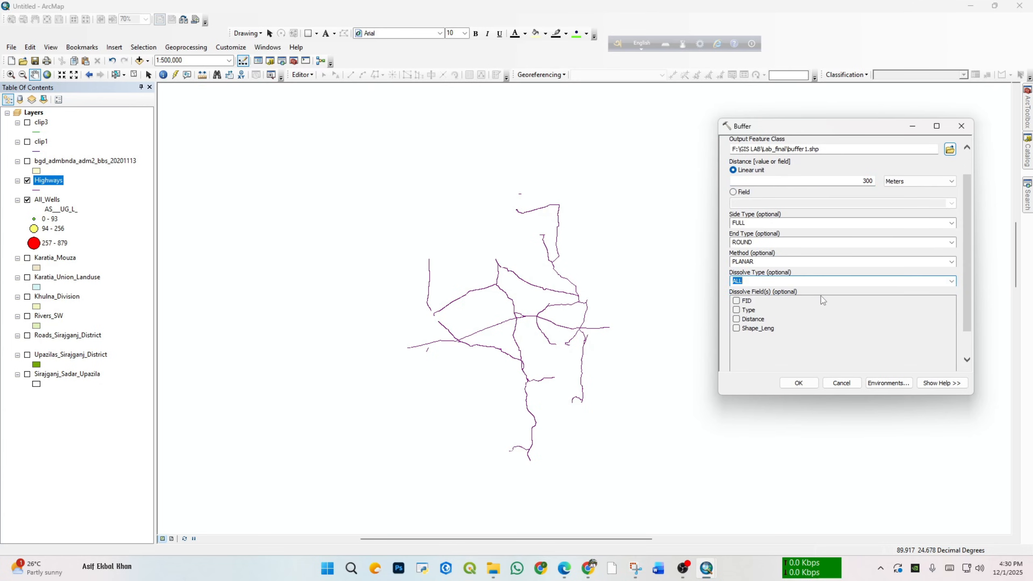
click(811, 386)
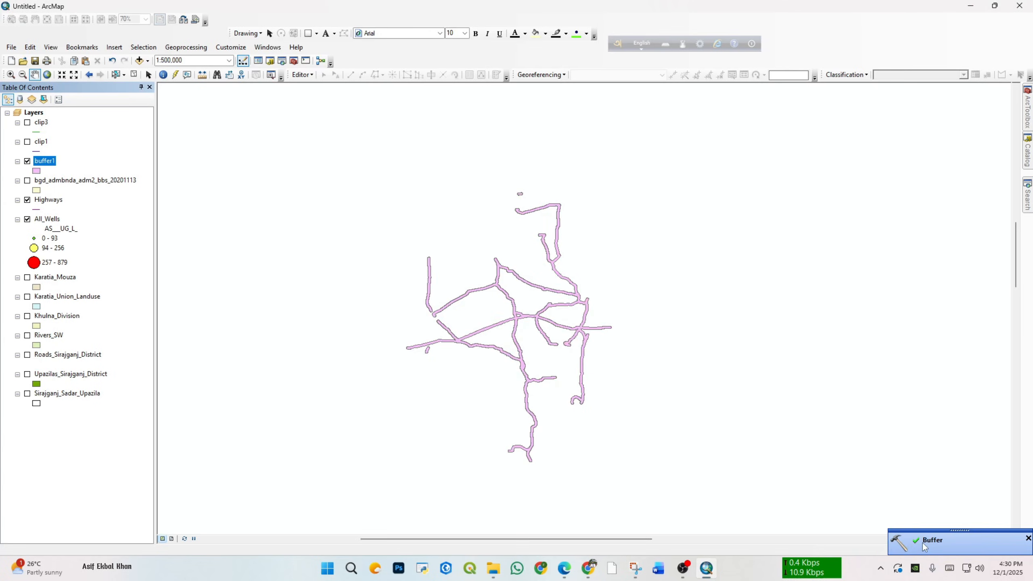
Step: Examine the buffer1 polygons around the highways on the map and check the layer's attribute table
scroll(530, 286, down, 2)
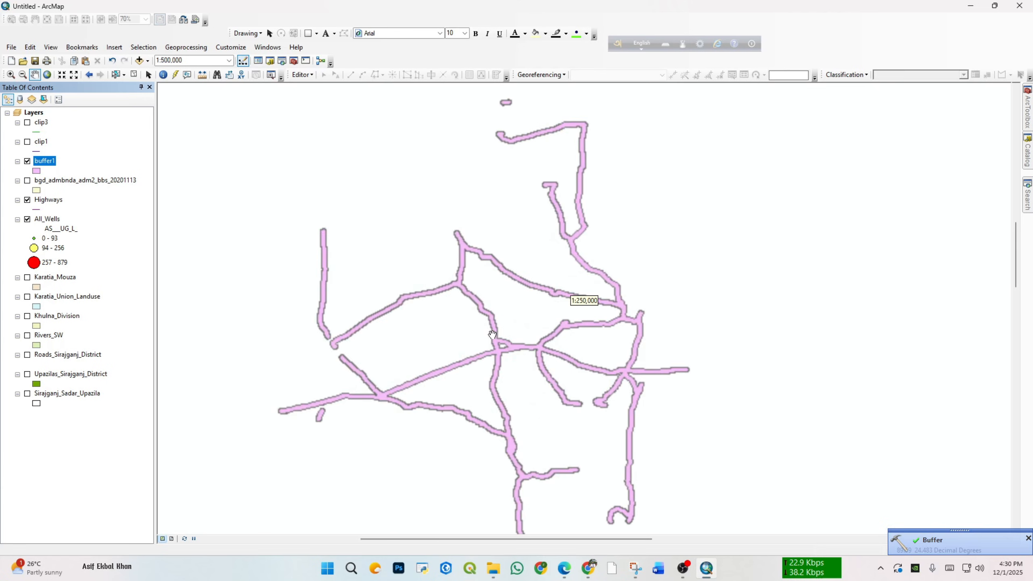
drag(485, 367, 490, 323)
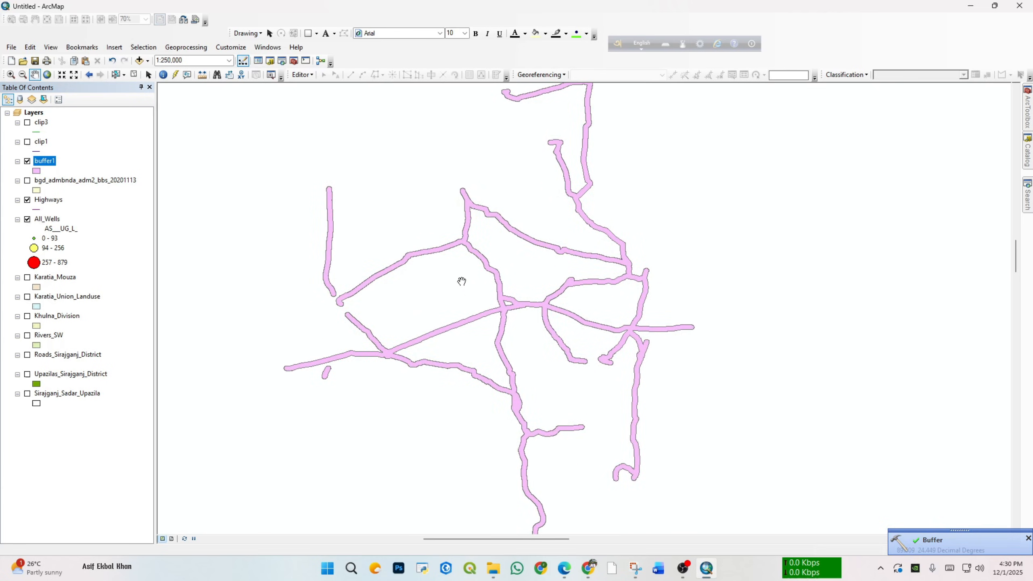
scroll(494, 295, down, 4)
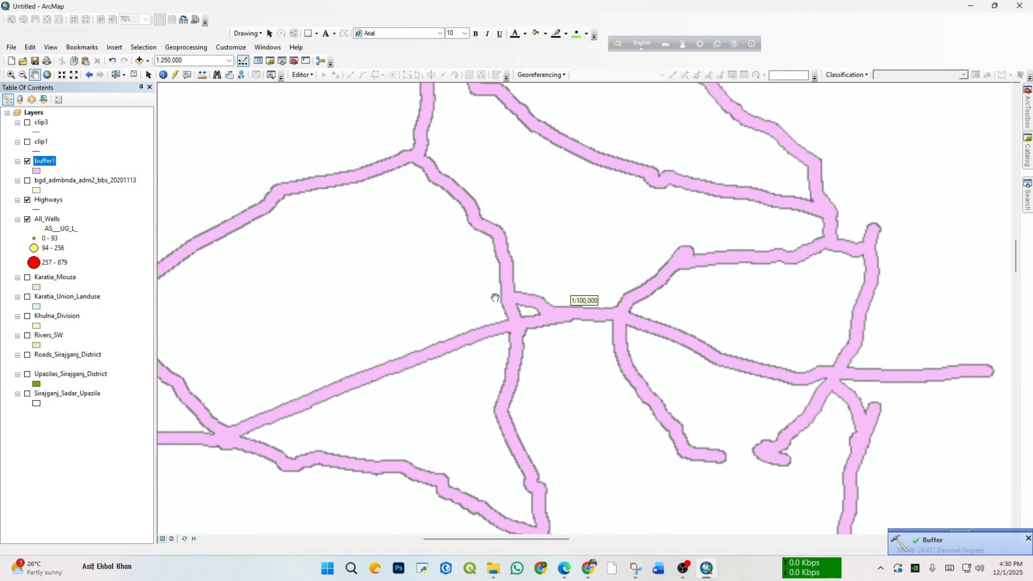
scroll(517, 321, up, 3)
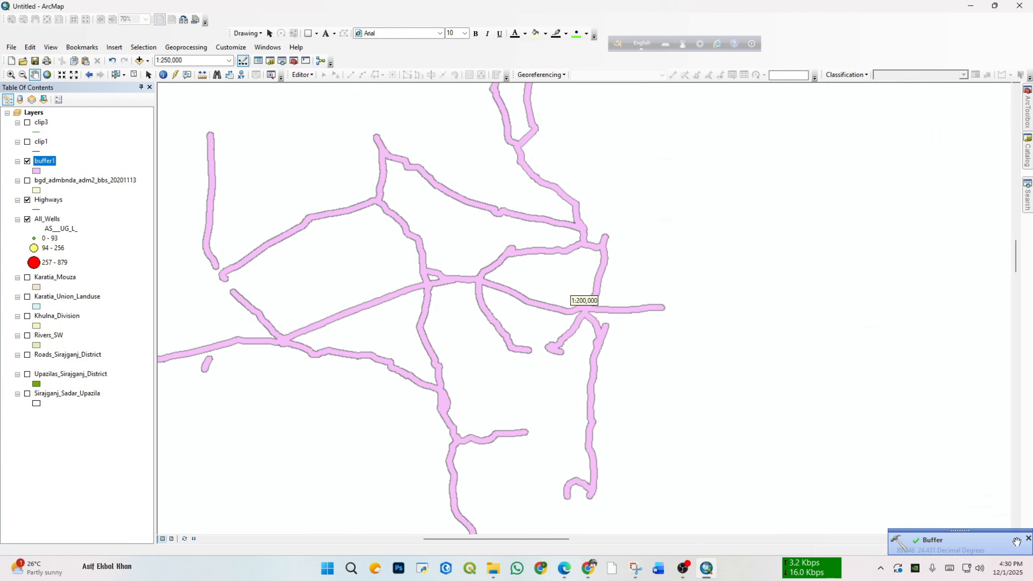
scroll(455, 268, down, 3)
scroll(478, 261, up, 1)
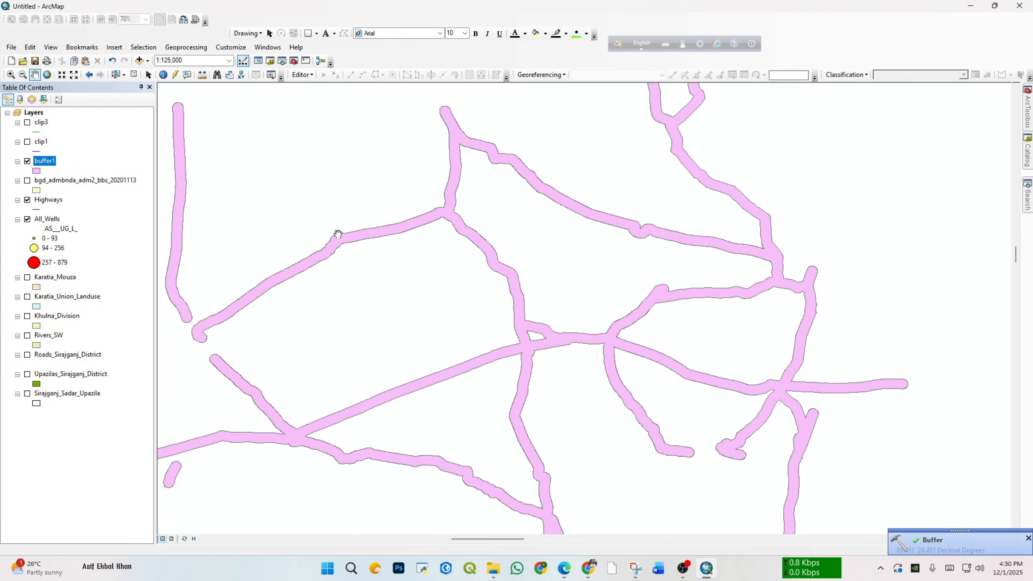
right_click(50, 162)
click(96, 194)
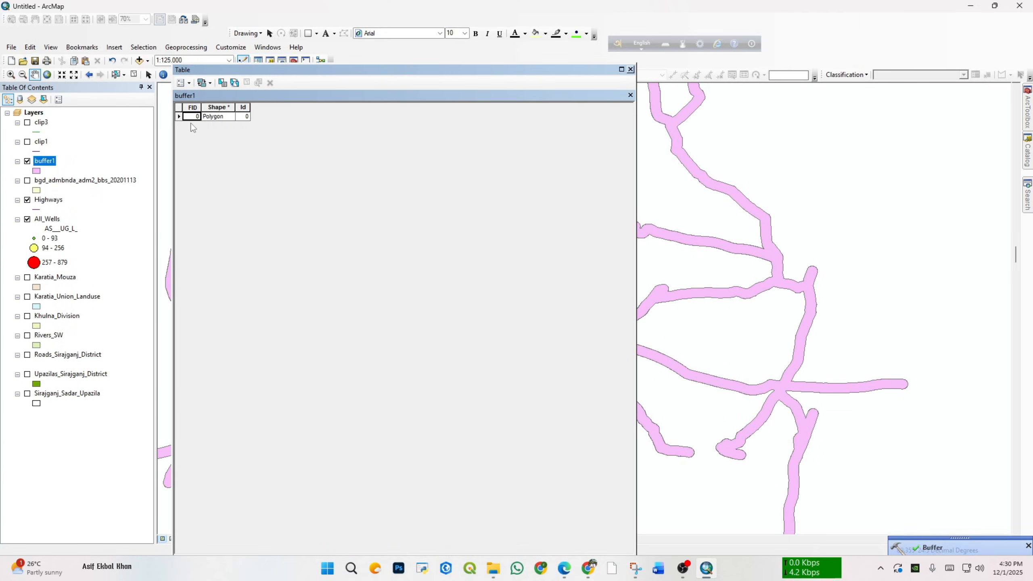
click(631, 69)
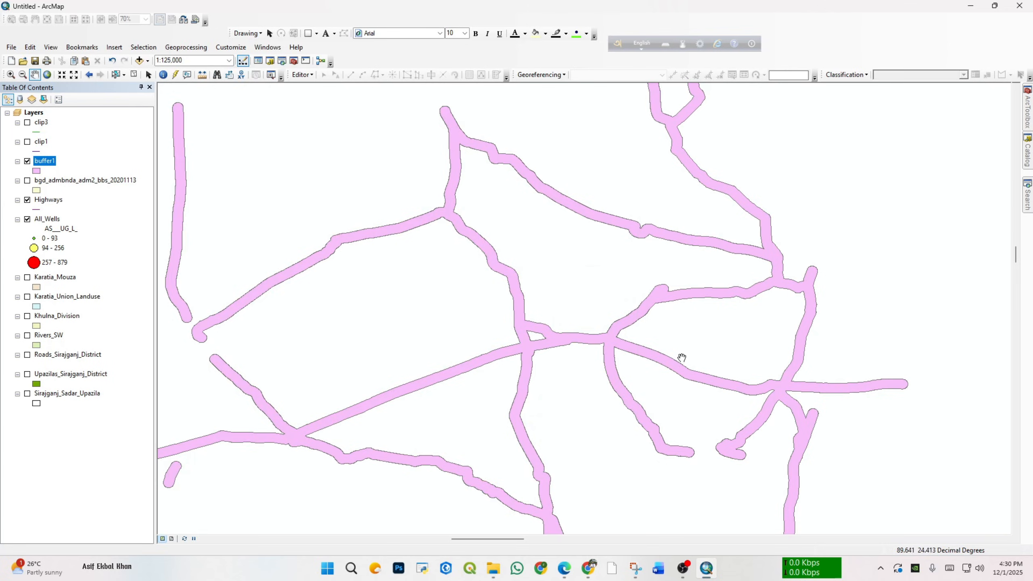
scroll(652, 307, up, 3)
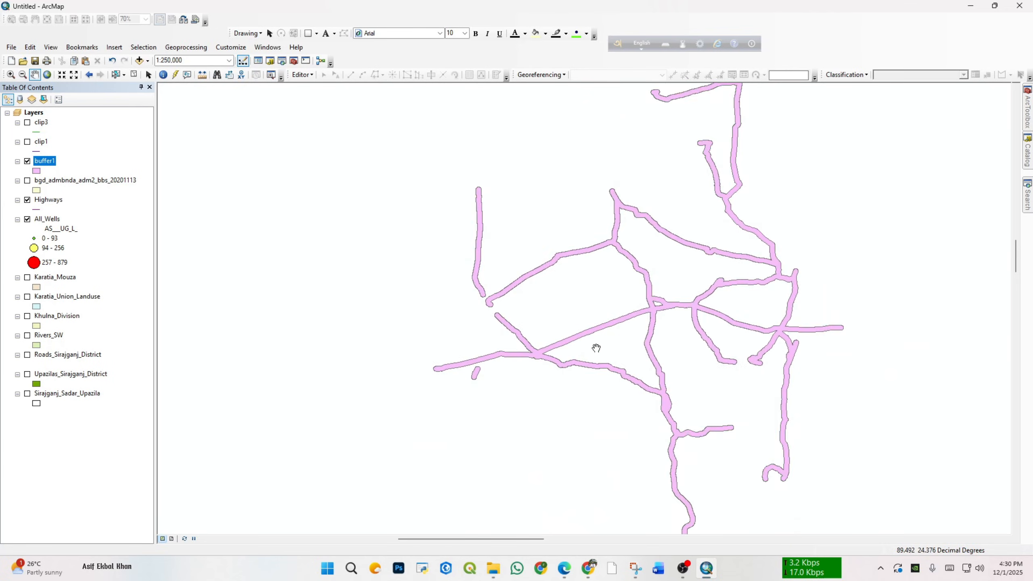
mouse_move(596, 348)
mouse_down()
mouse_move(487, 320)
mouse_move(451, 324)
mouse_up()
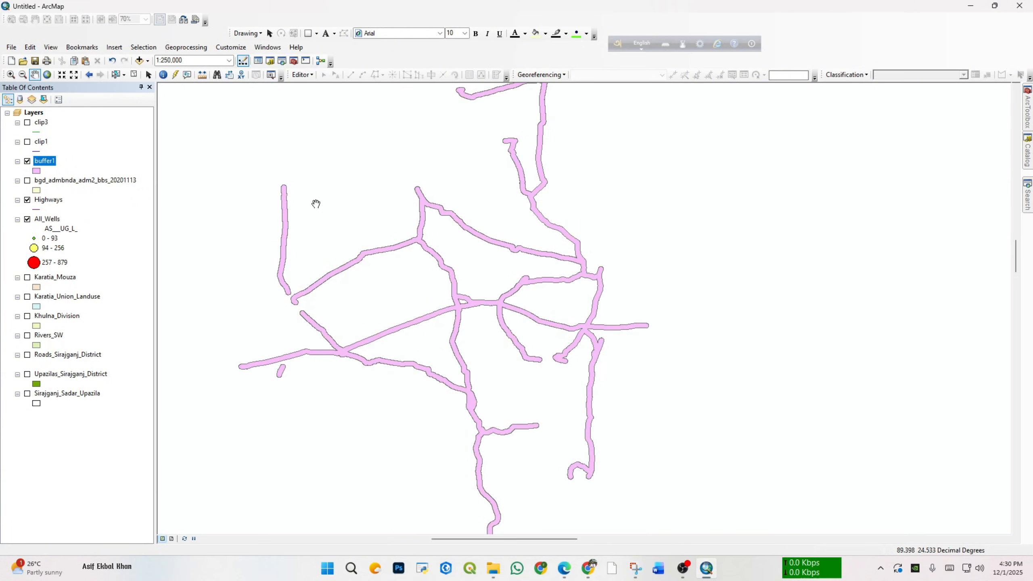
Step: Open the Buffer tool from the Proximity toolset of the Analysis Tools for a second highway buffer
click(1029, 118)
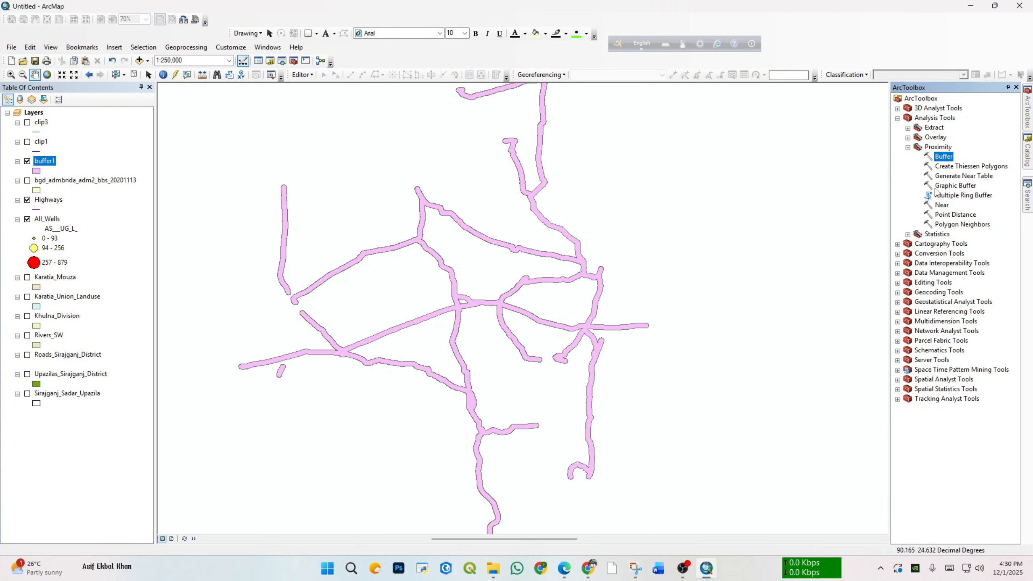
double_click(944, 157)
drag(865, 130, 807, 129)
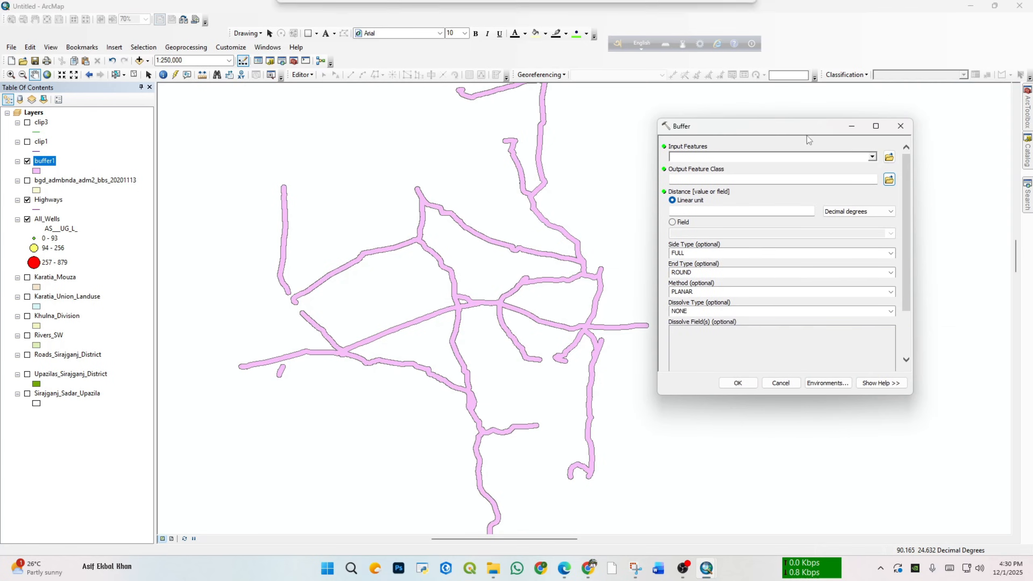
click(873, 157)
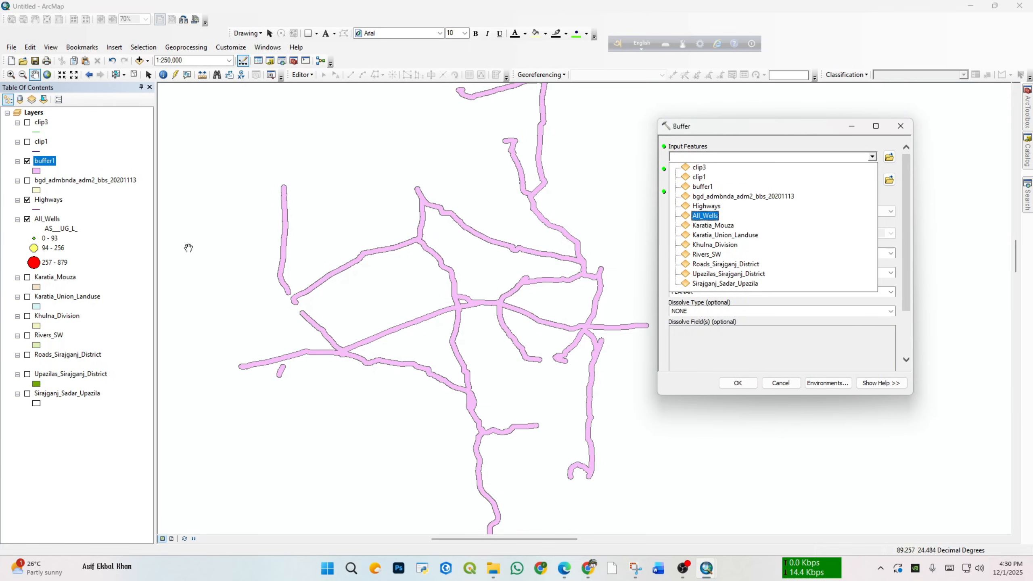
Step: Zoom to Roads_Sirajganj_District, view it with Upazilas_Sirajganj_District beneath the highway buffers, and hide both layers again
click(27, 355)
click(27, 355)
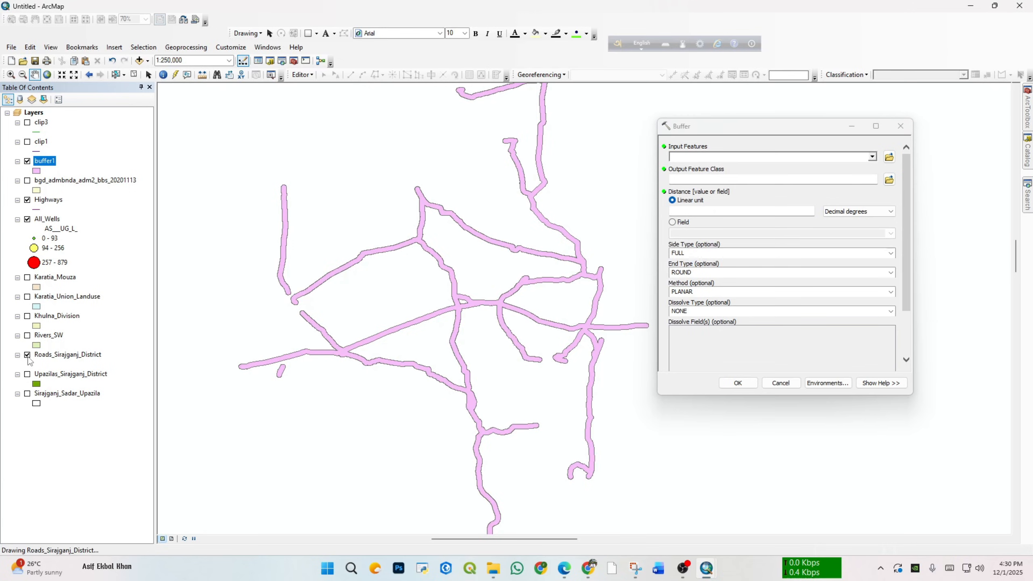
right_click(60, 355)
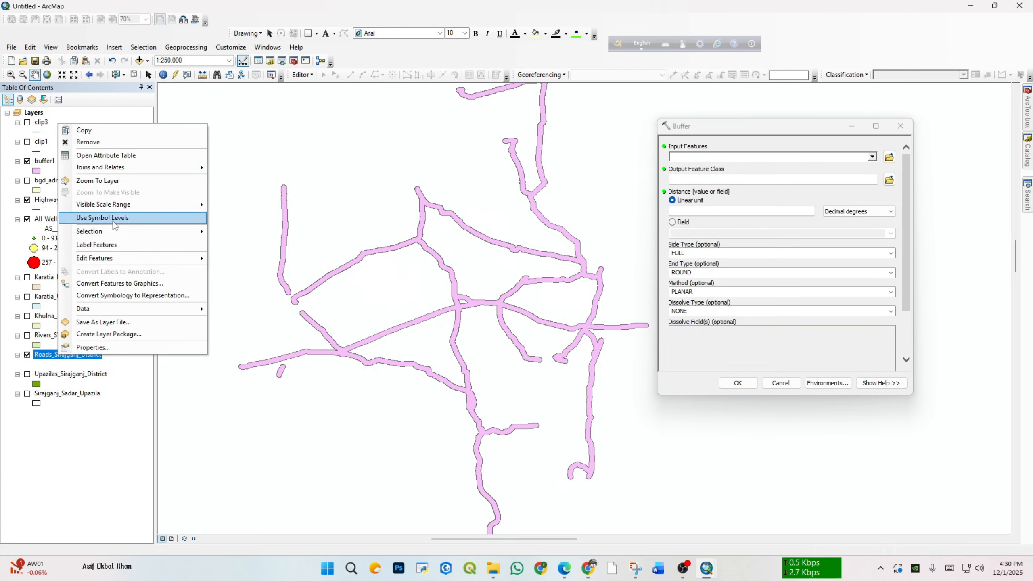
click(111, 181)
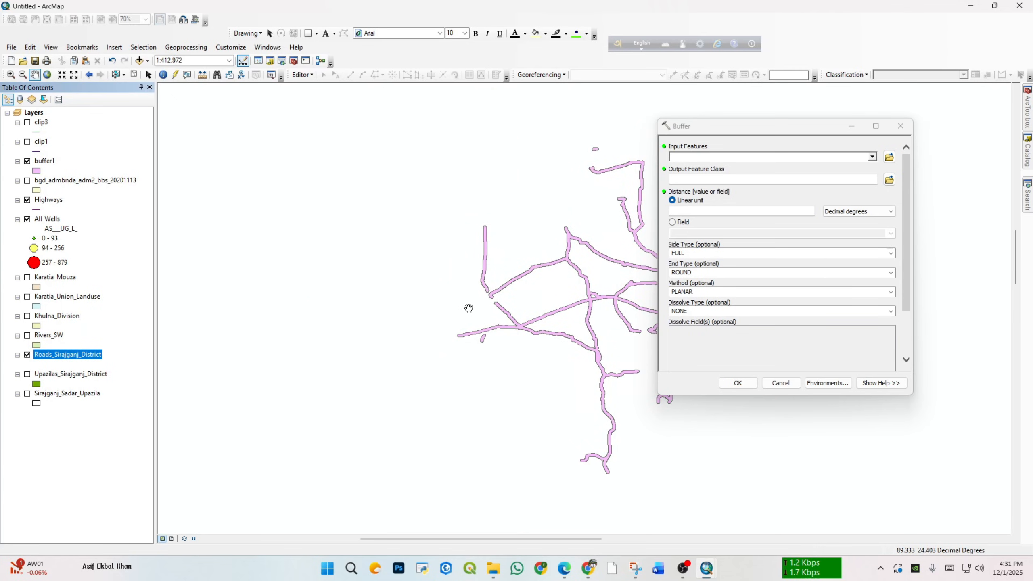
drag(469, 308, 319, 311)
right_click(60, 352)
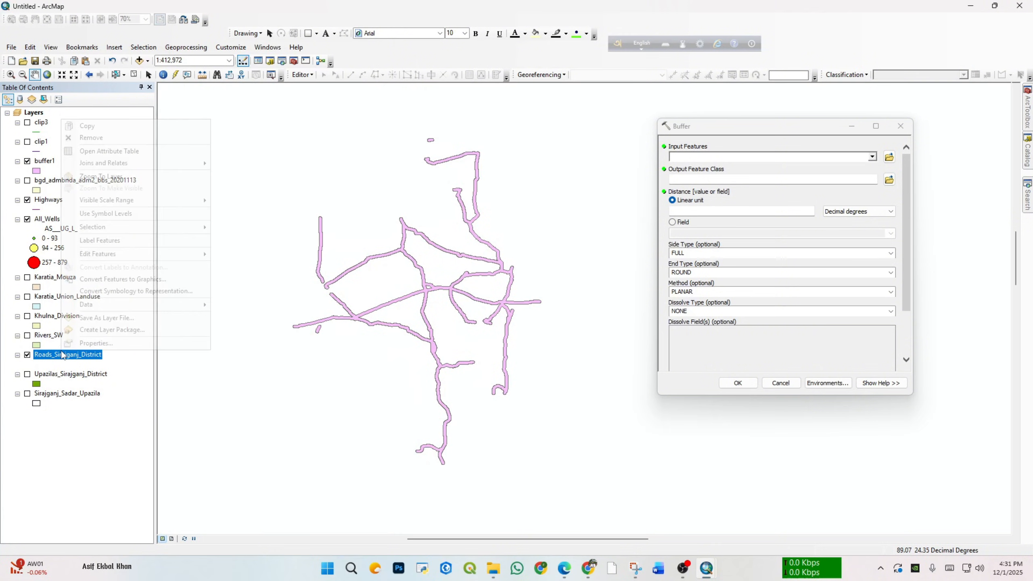
click(121, 181)
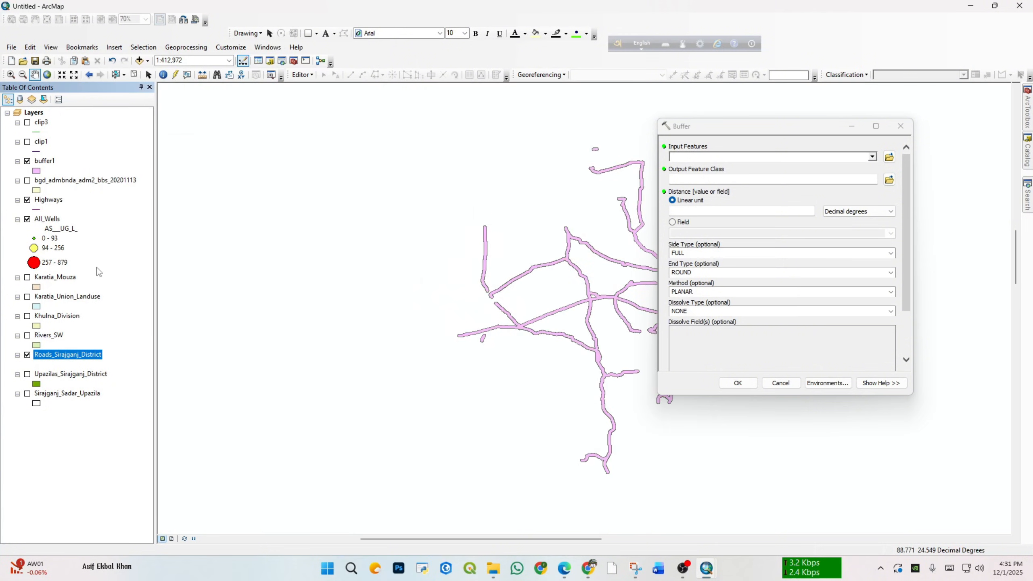
click(27, 374)
click(28, 374)
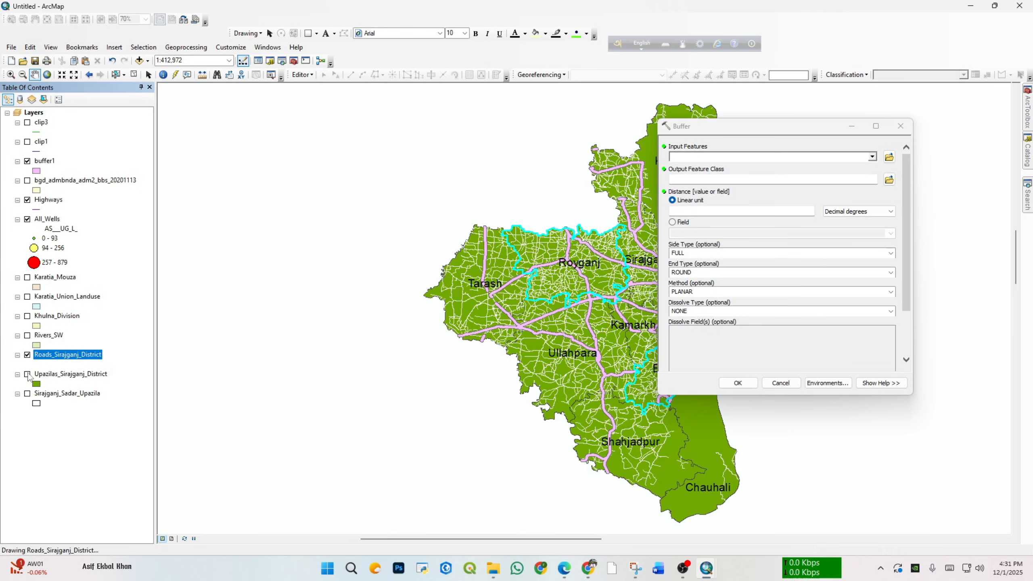
click(28, 374)
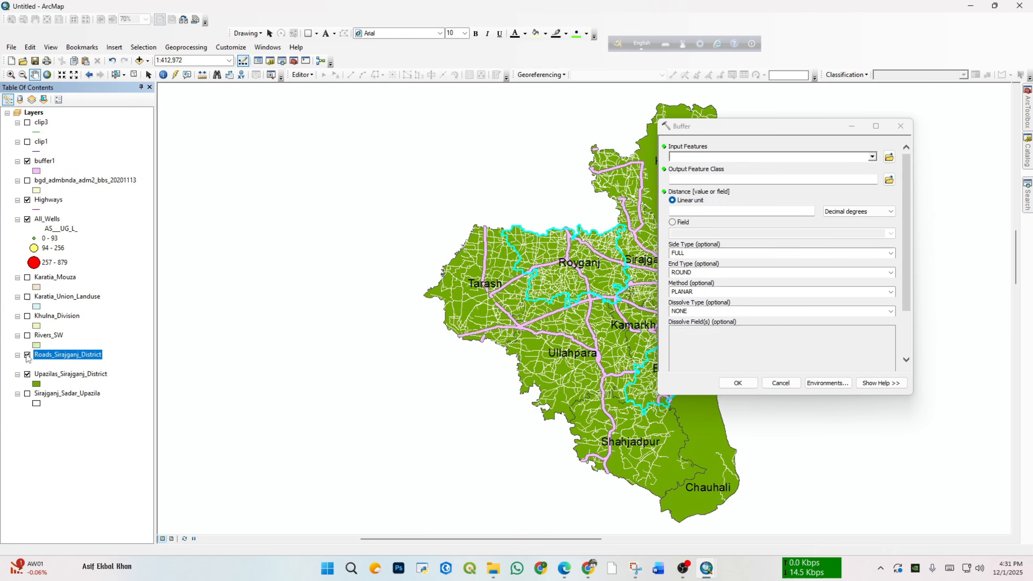
click(28, 374)
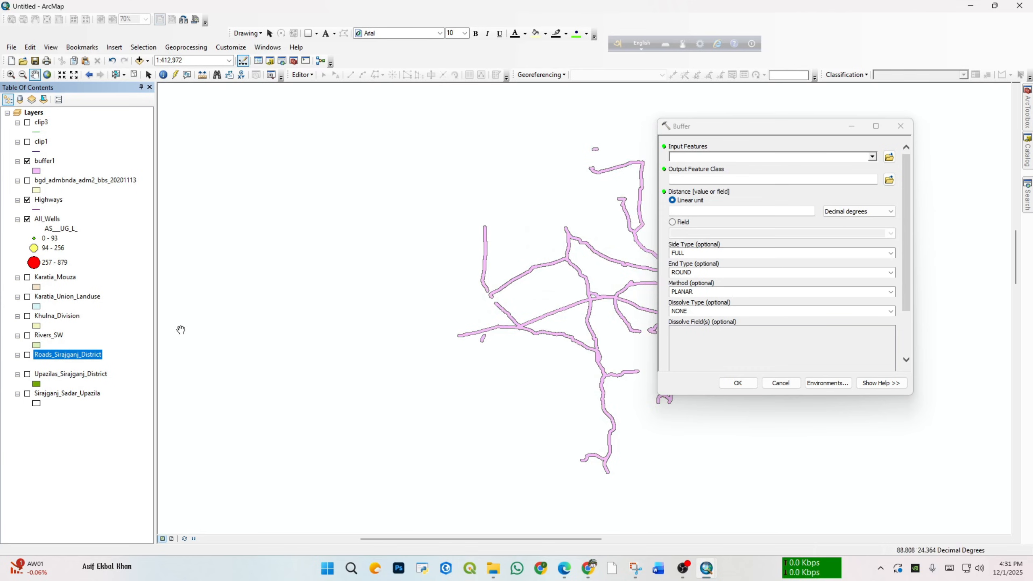
drag(429, 305, 325, 304)
drag(515, 326, 474, 322)
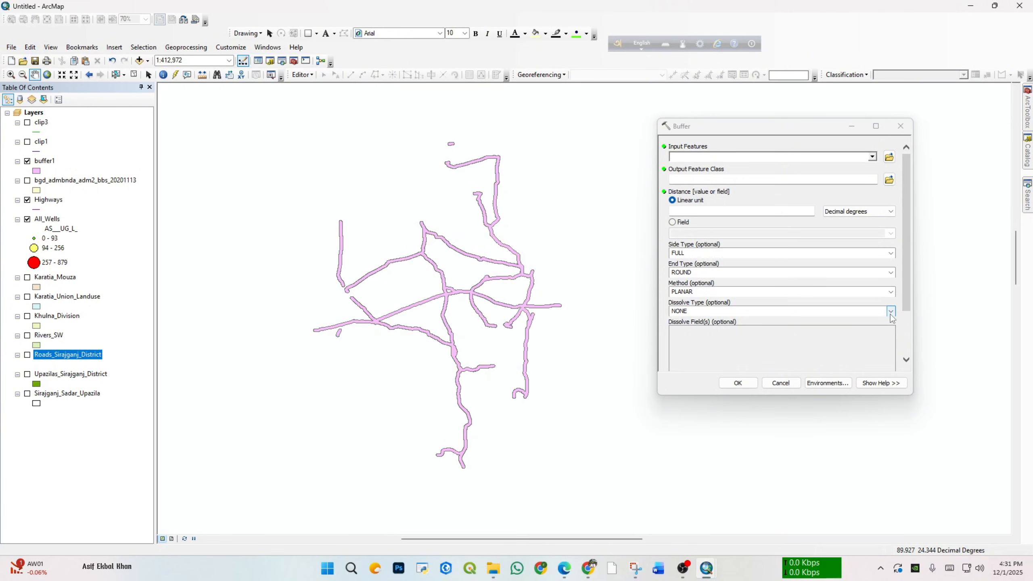
click(890, 313)
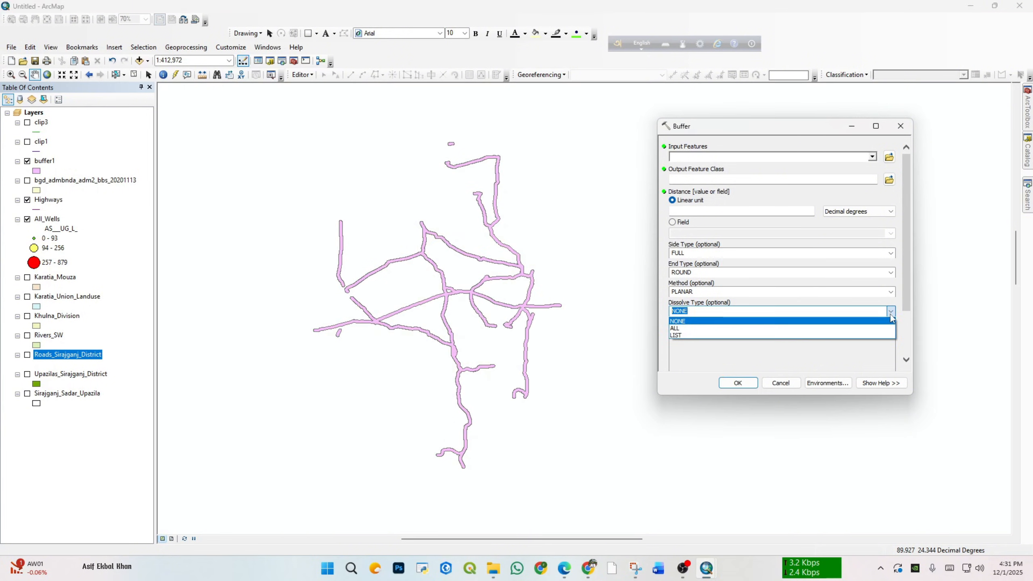
click(891, 313)
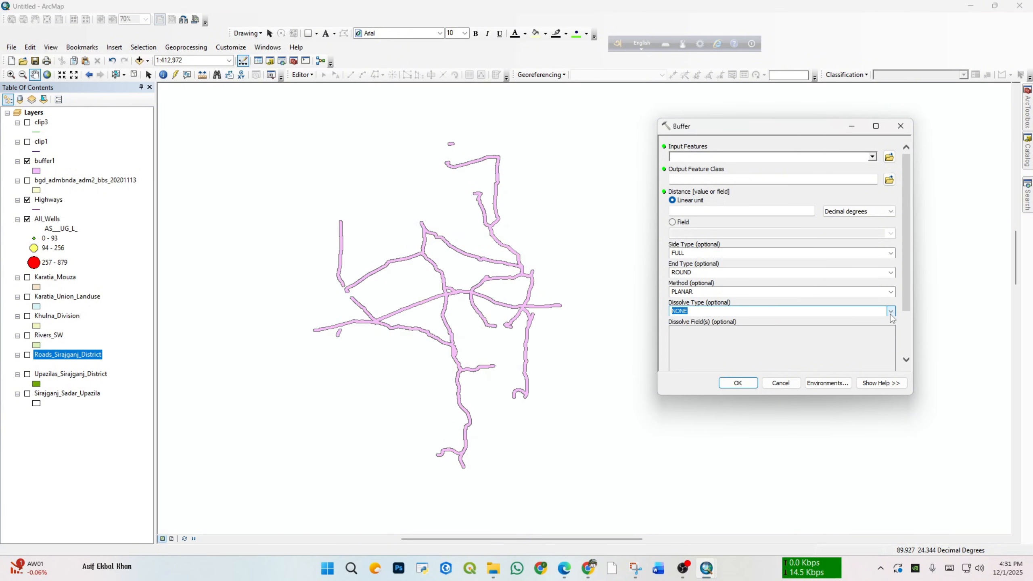
click(891, 313)
click(890, 313)
Step: Set Highways as the buffer's input features and buffer2.shp in the Lab_final folder as its output feature class
click(873, 156)
click(715, 206)
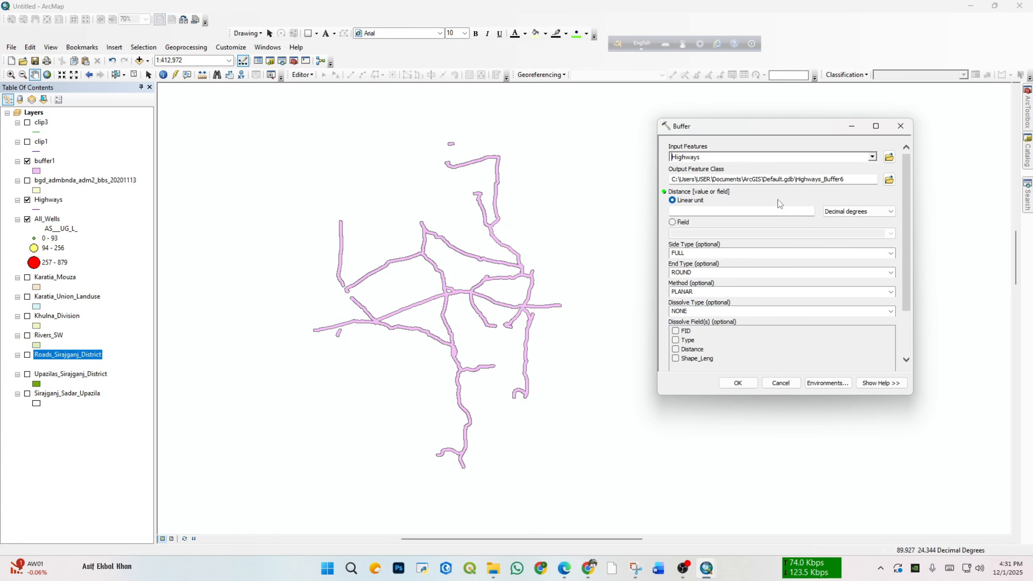
click(889, 180)
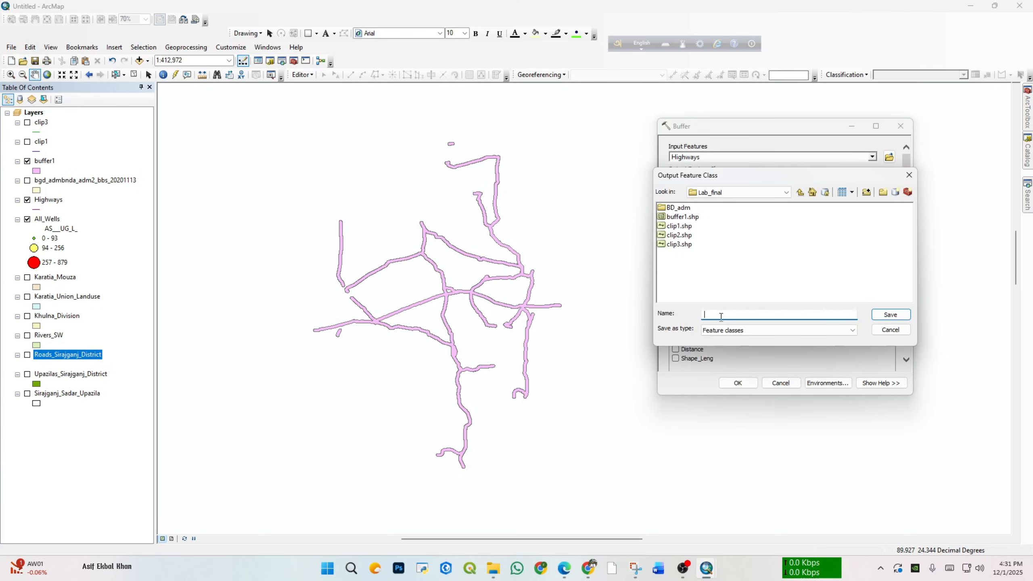
text(buffer2.shp)
click(891, 314)
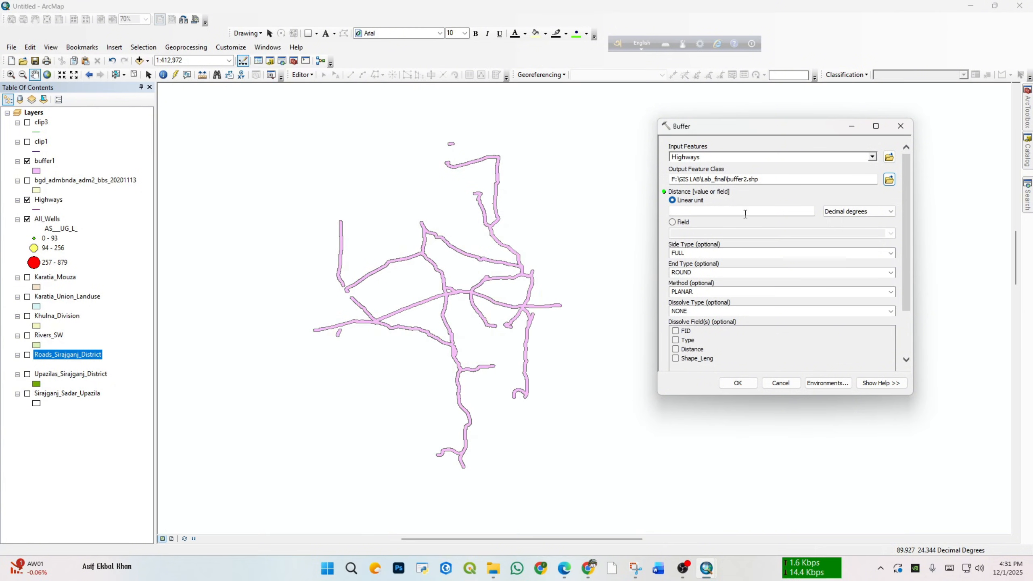
Step: Set the buffer distance to 300 Meters, choose dissolve type LIST with the Type field, and run the buffer2 tool
click(835, 211)
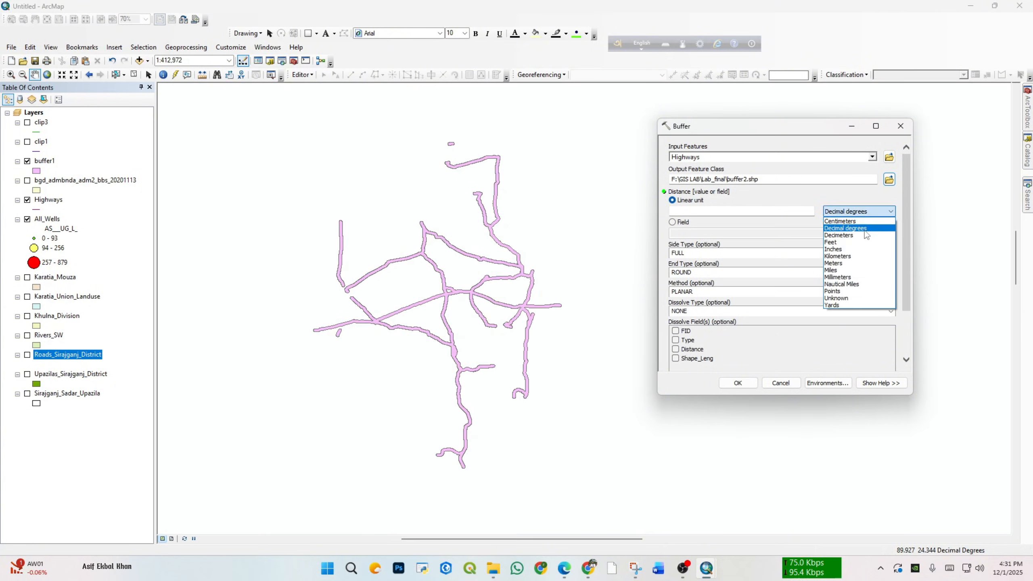
click(850, 263)
click(781, 214)
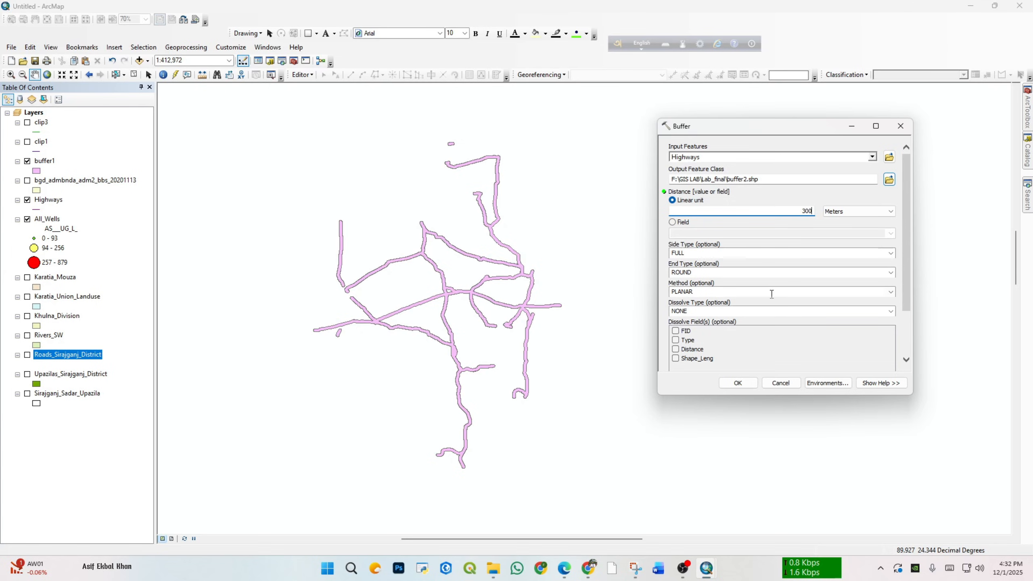
click(890, 312)
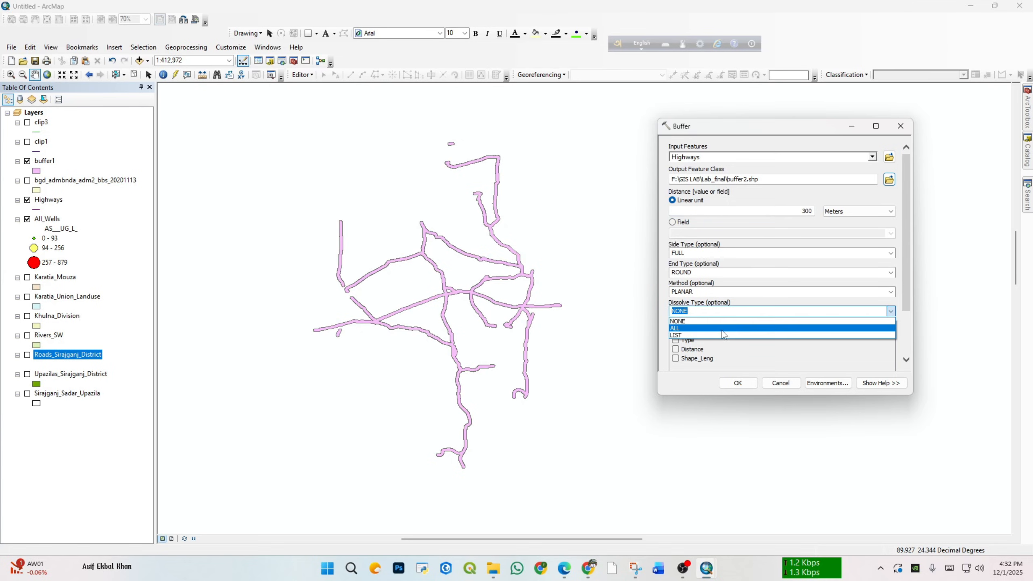
click(724, 335)
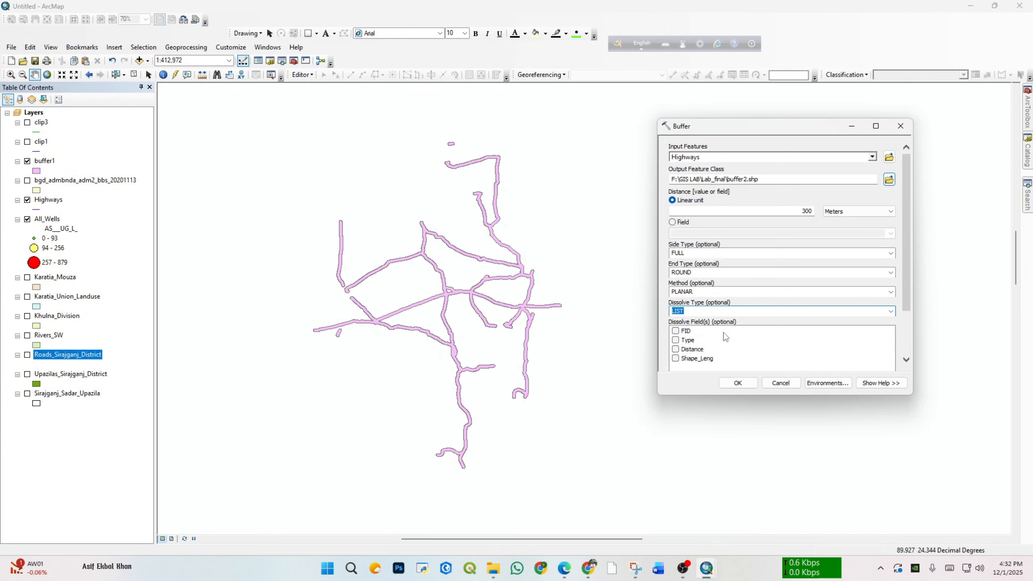
click(676, 341)
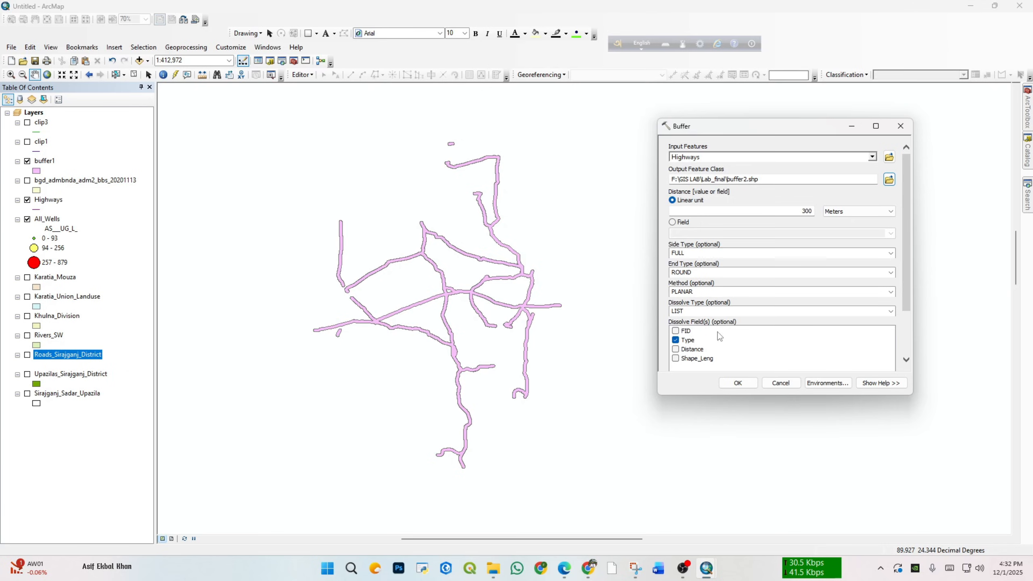
click(735, 383)
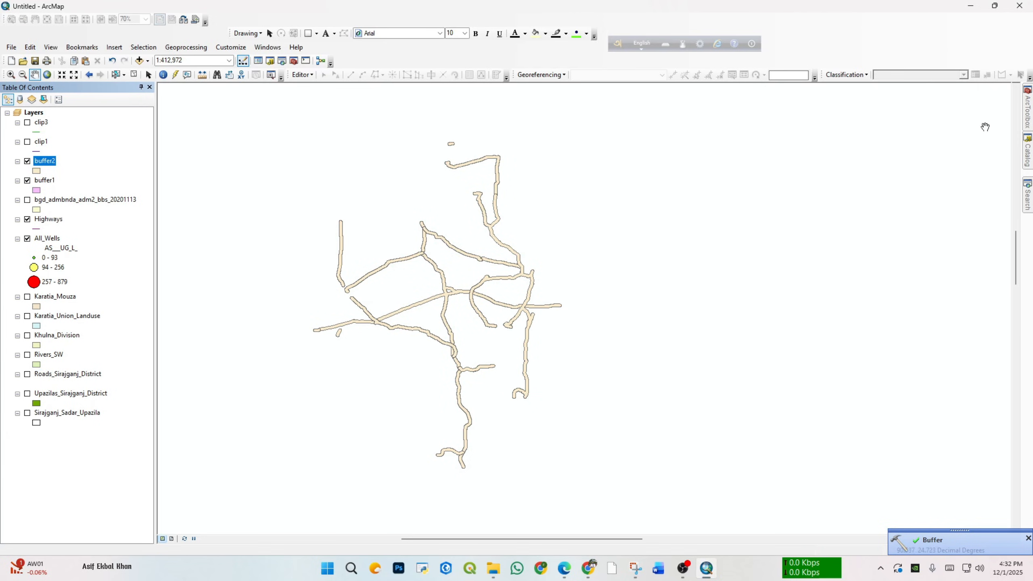
Step: Start another Buffer of Highways with buffer3.shp in the Lab_final folder as output, using a field for its distance
click(186, 47)
click(179, 58)
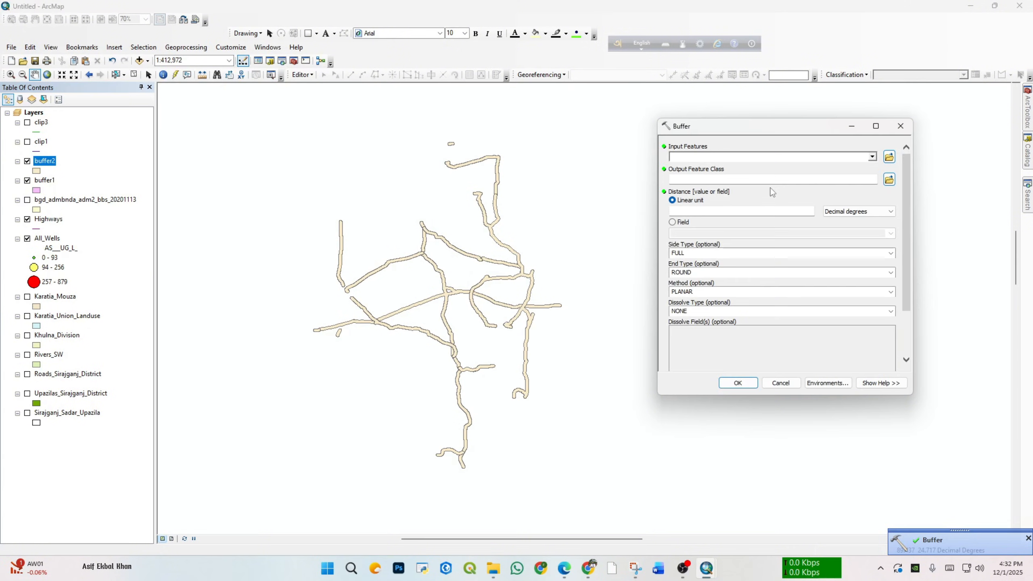
click(872, 158)
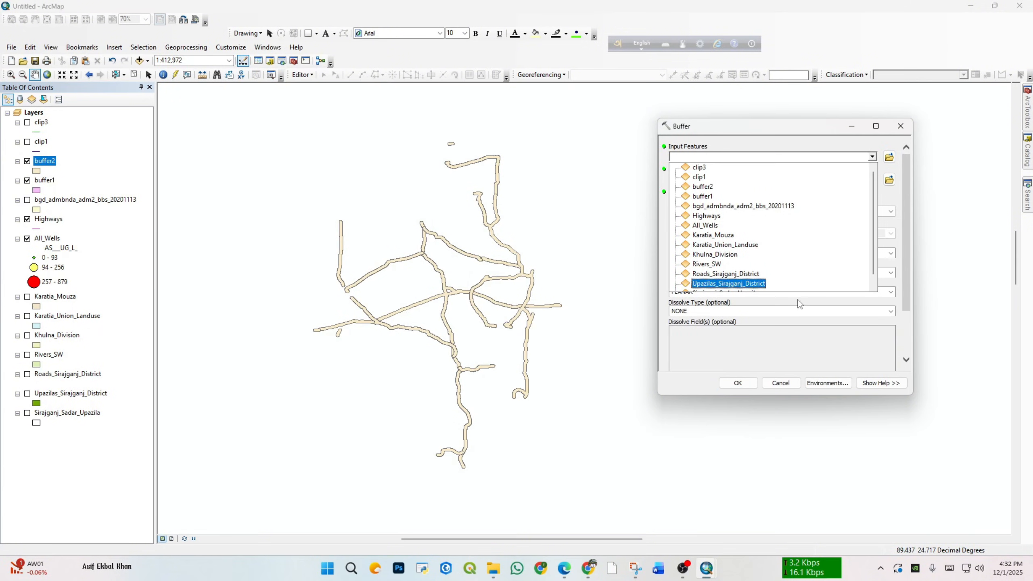
click(707, 206)
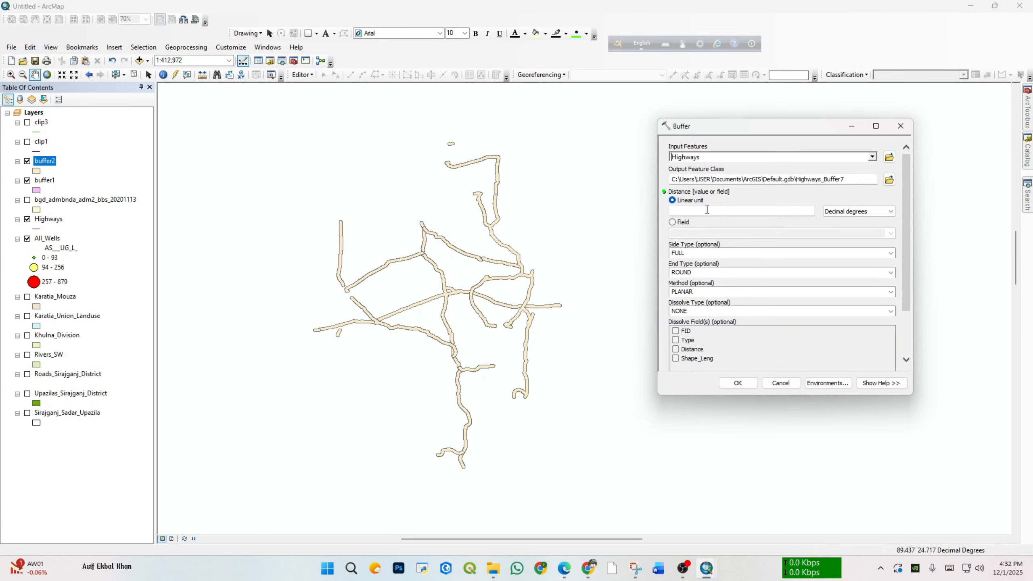
click(890, 179)
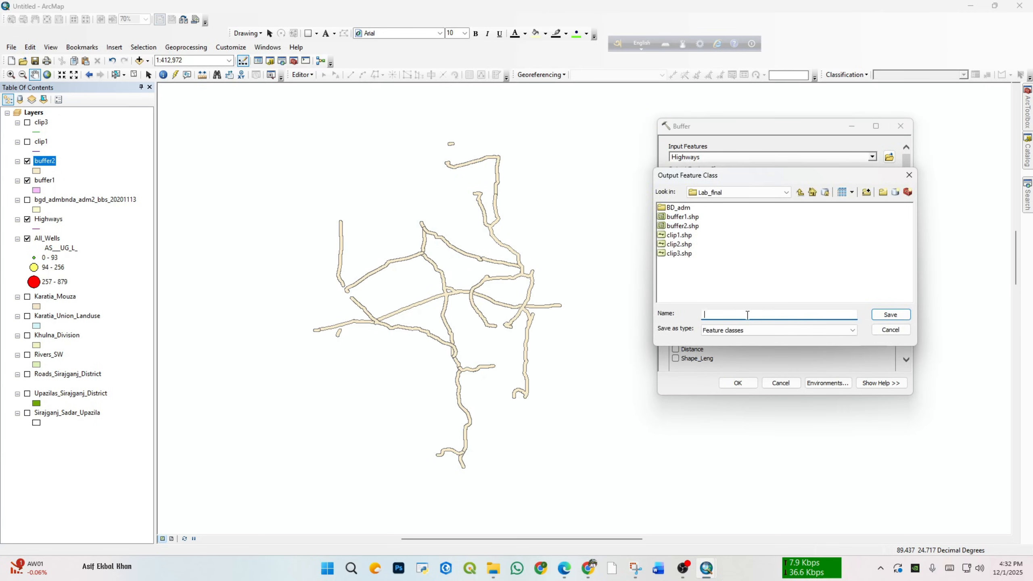
text(buffer3.shp)
click(890, 314)
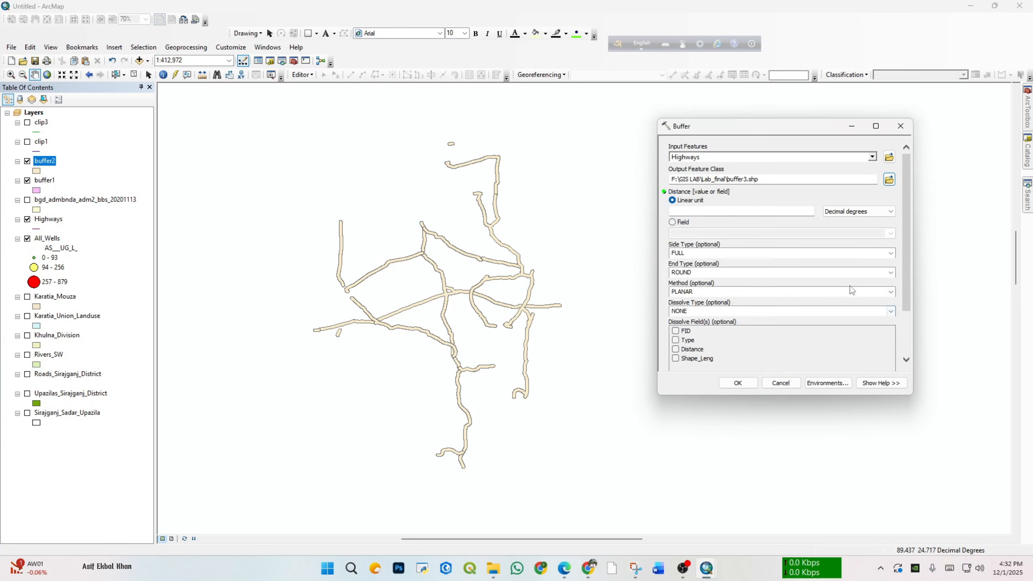
click(673, 222)
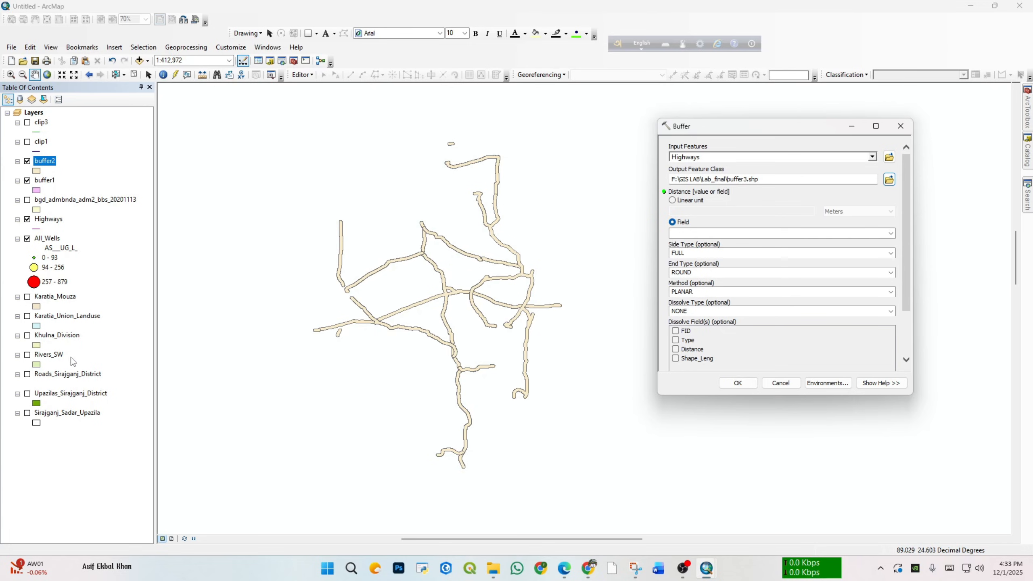
Step: Examine the Distance values for each road Type in the Highways attribute table, then close the table
click(56, 222)
right_click(56, 222)
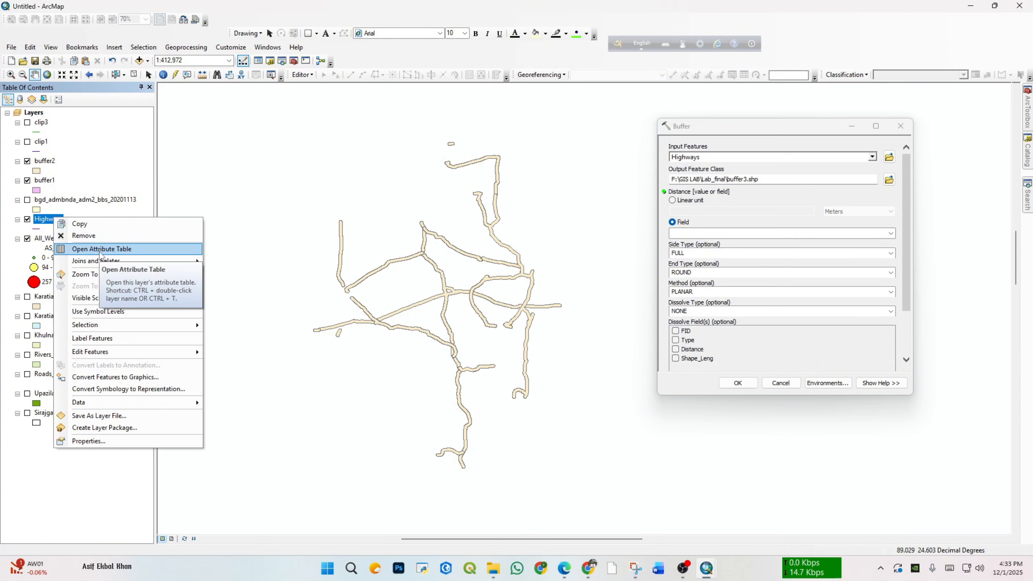
click(102, 249)
drag(554, 72, 497, 57)
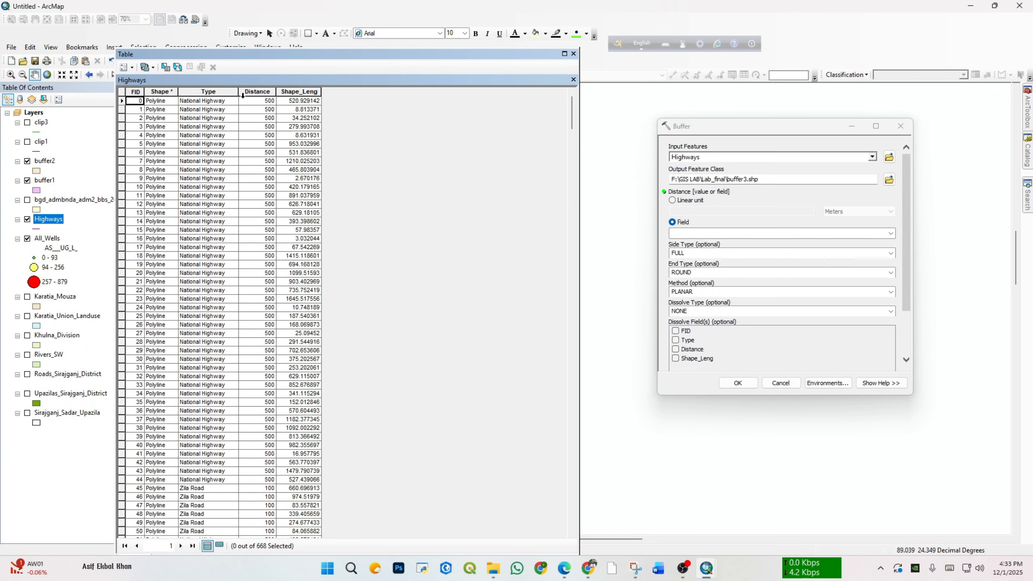
click(257, 101)
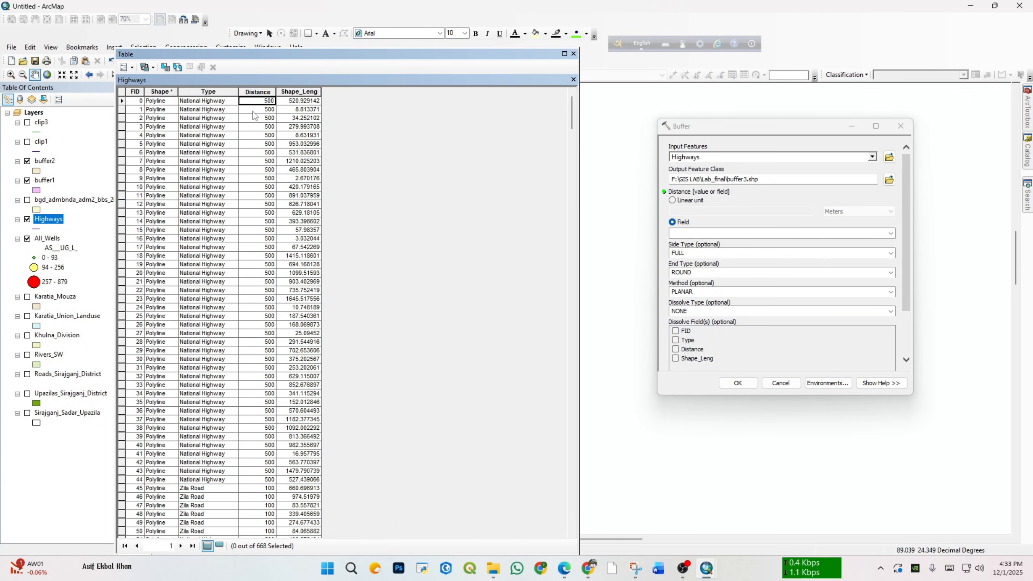
scroll(220, 466, down, 3)
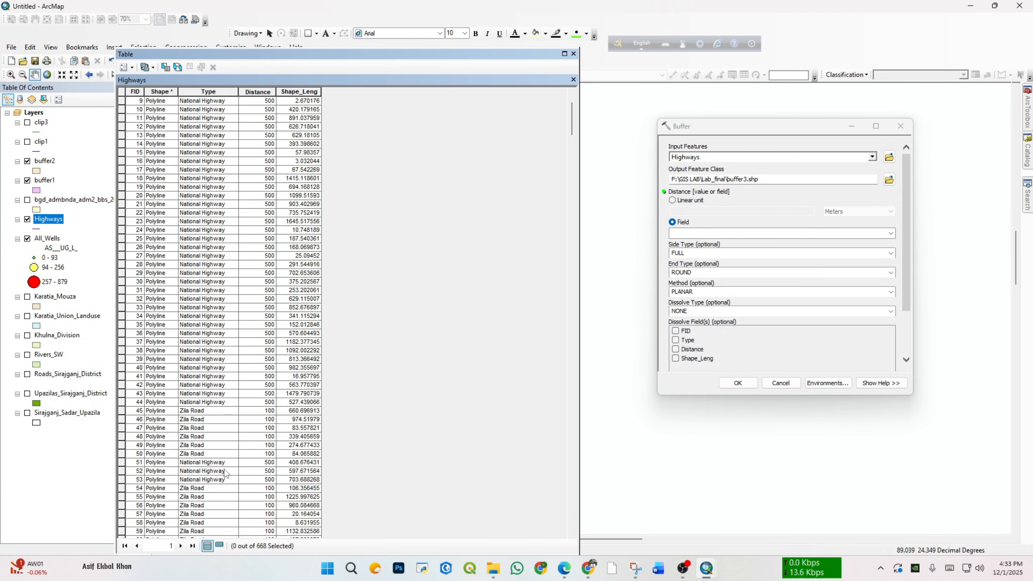
click(191, 437)
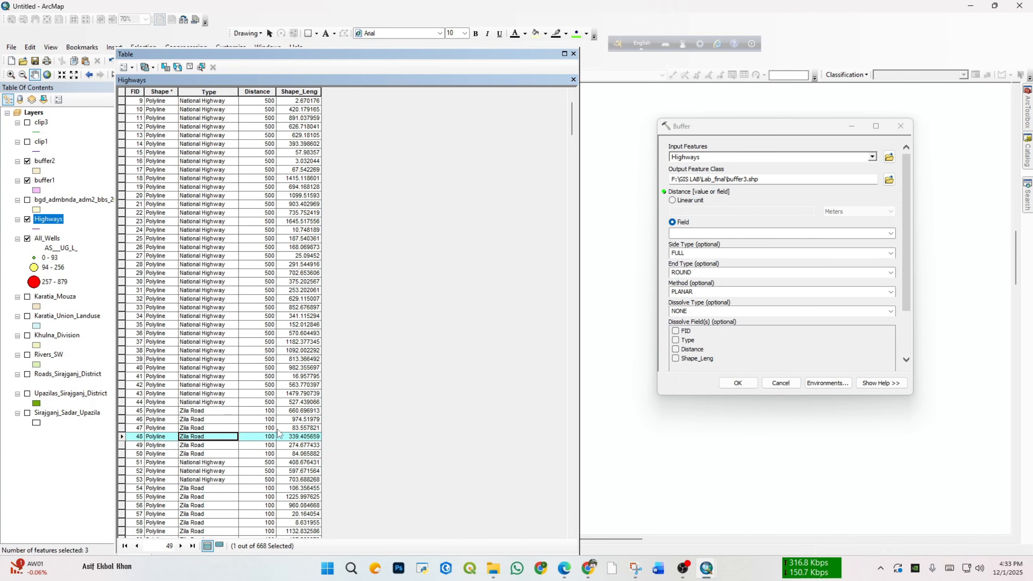
scroll(260, 323, down, 20)
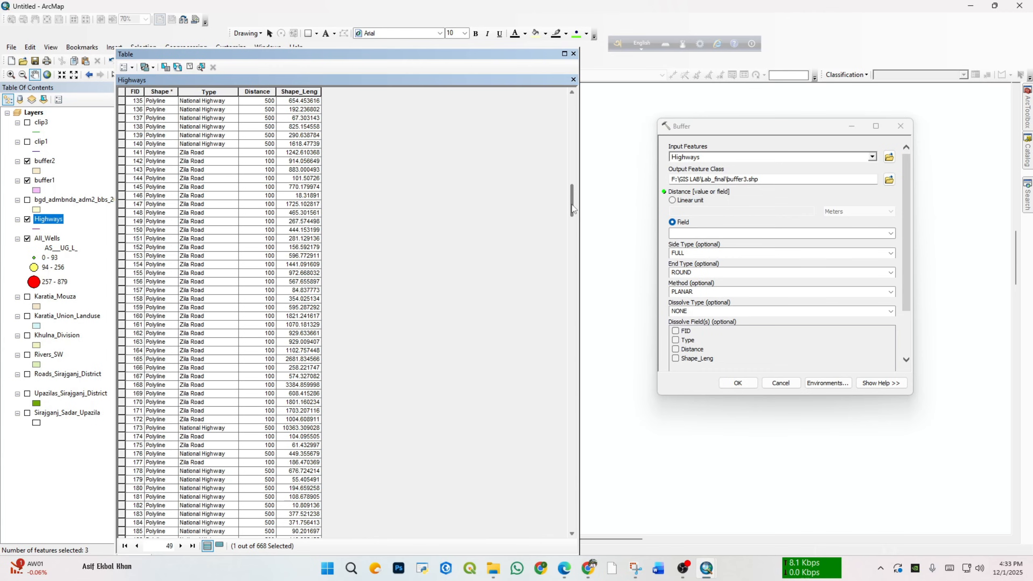
drag(573, 191, 576, 444)
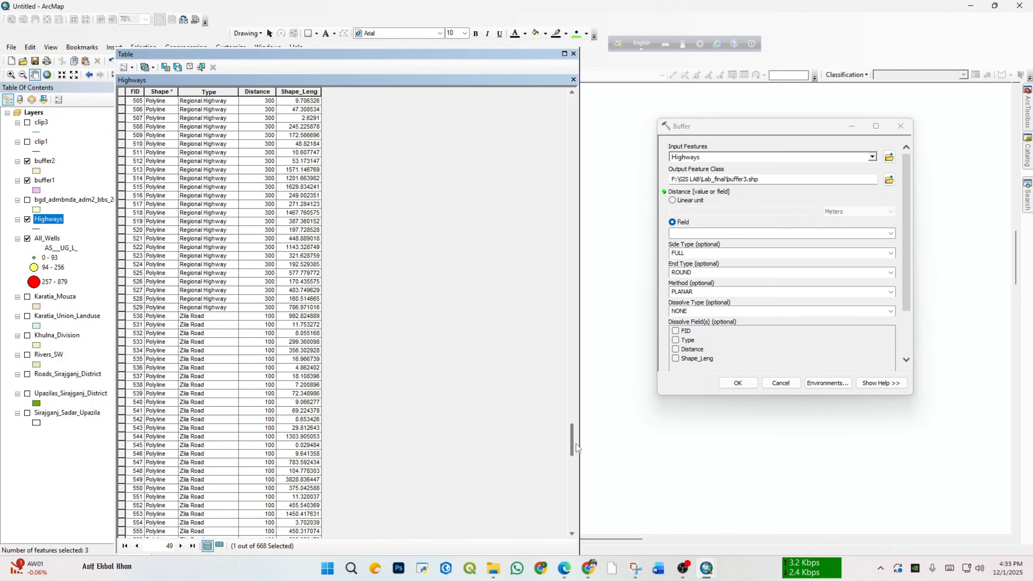
click(121, 196)
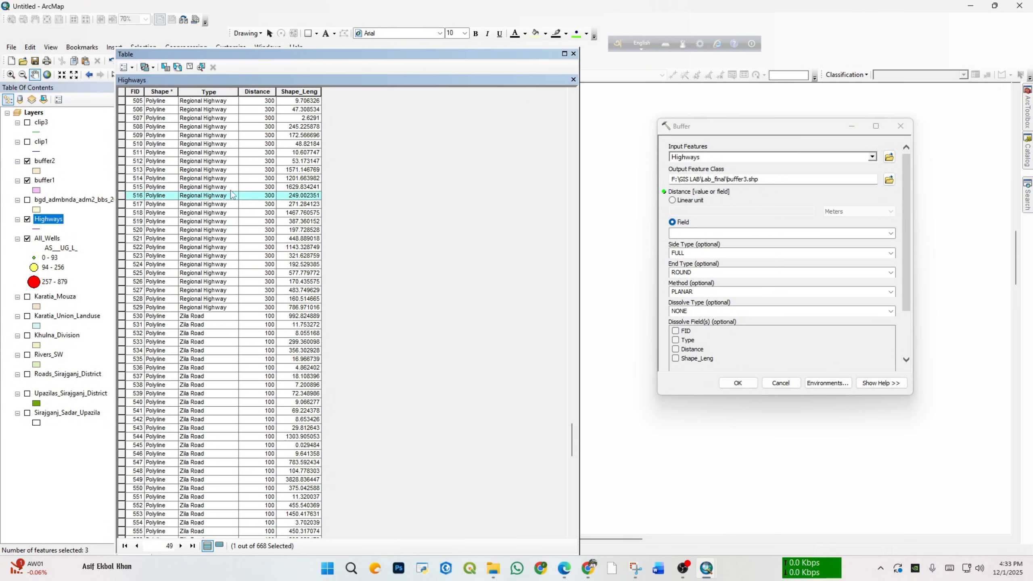
click(272, 196)
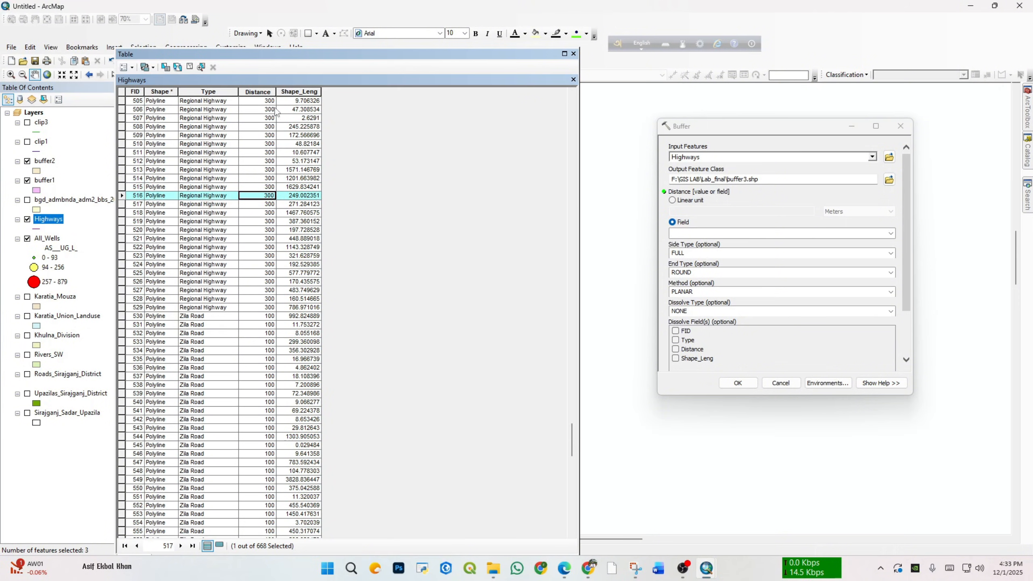
click(258, 92)
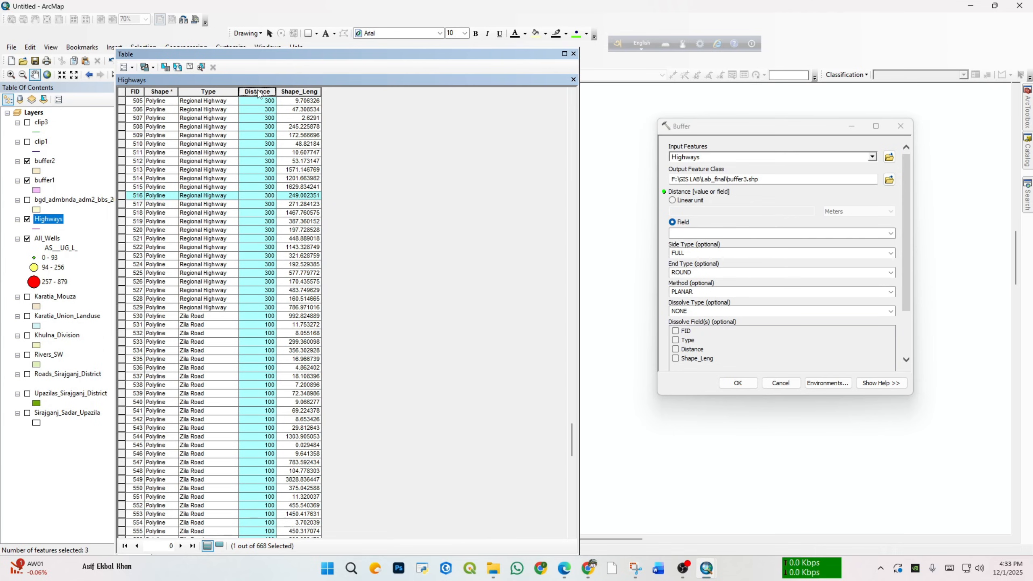
scroll(279, 149, up, 20)
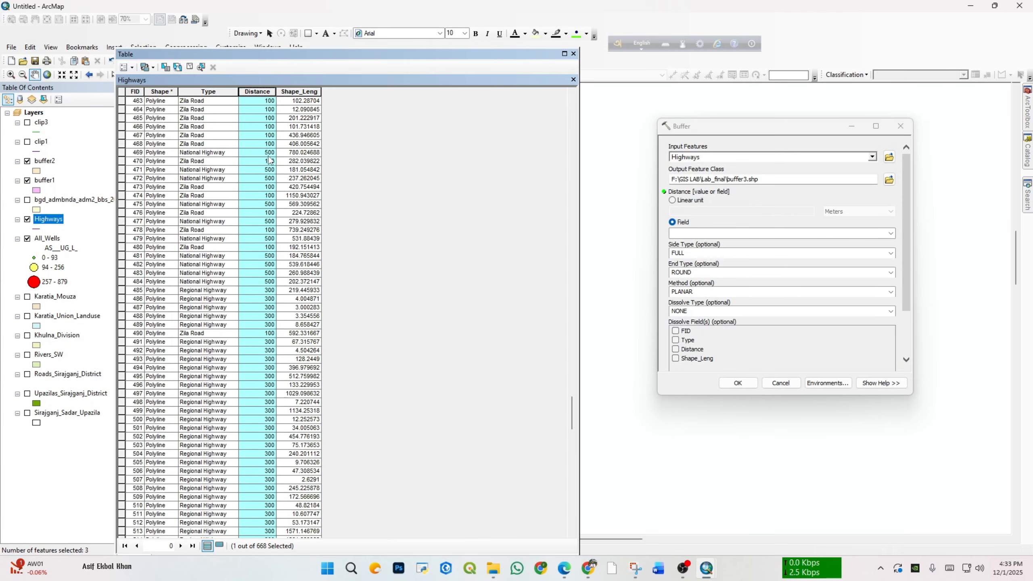
scroll(270, 160, up, 20)
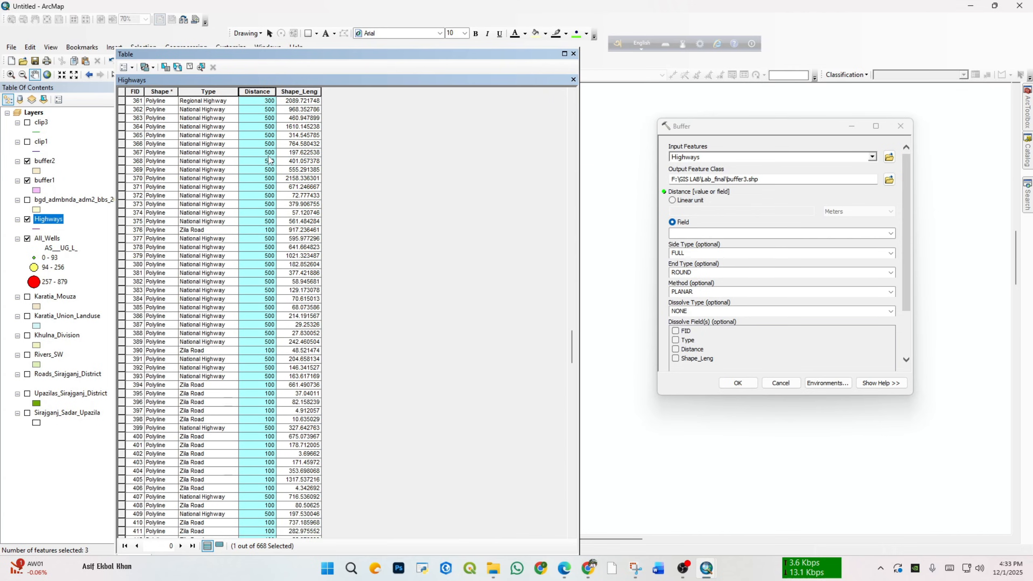
scroll(269, 160, up, 2)
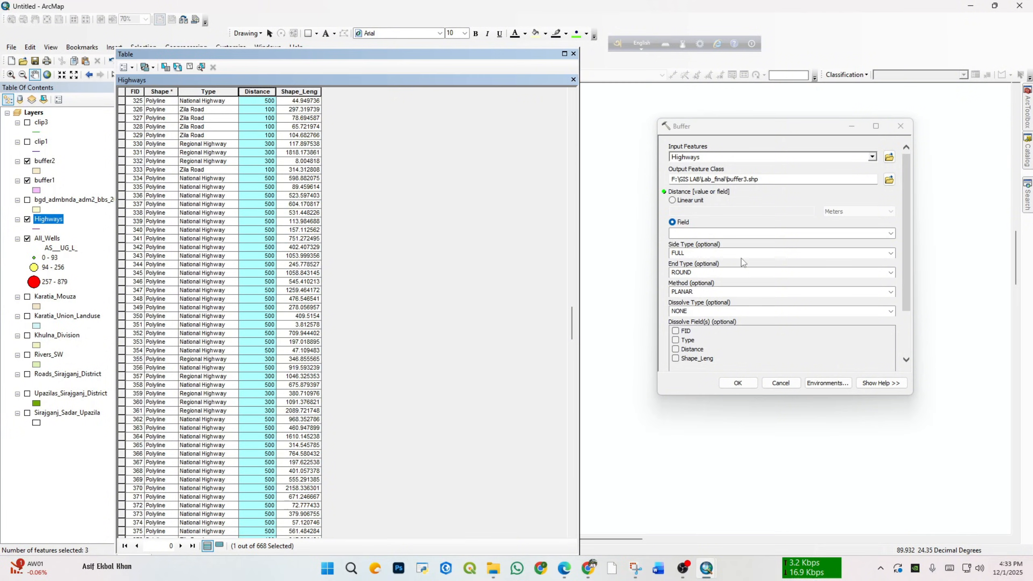
click(573, 53)
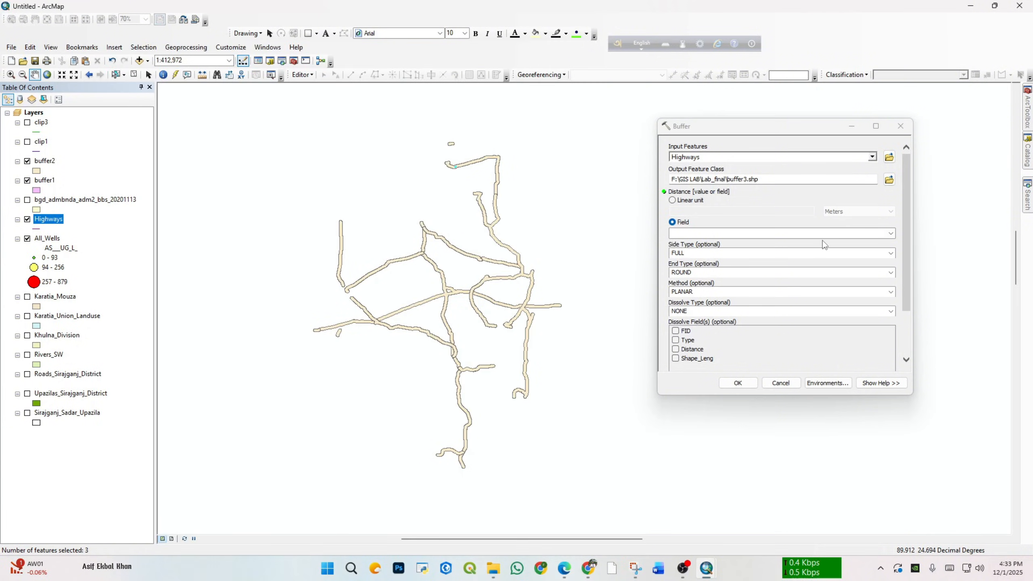
Step: Use the Distance field as the buffer distance, set the dissolve type to ALL, and run the buffer3 tool
click(890, 234)
click(742, 255)
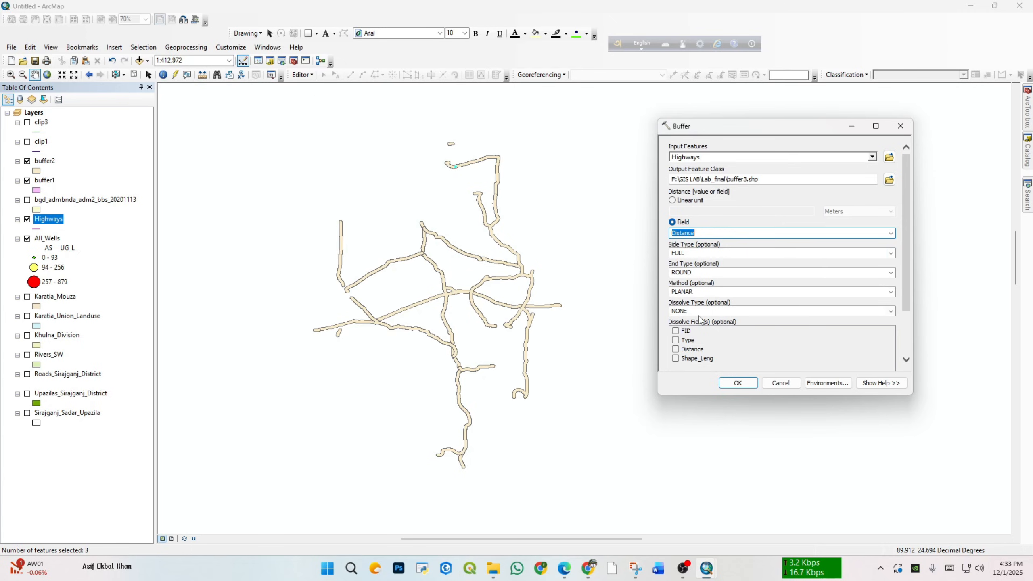
click(890, 311)
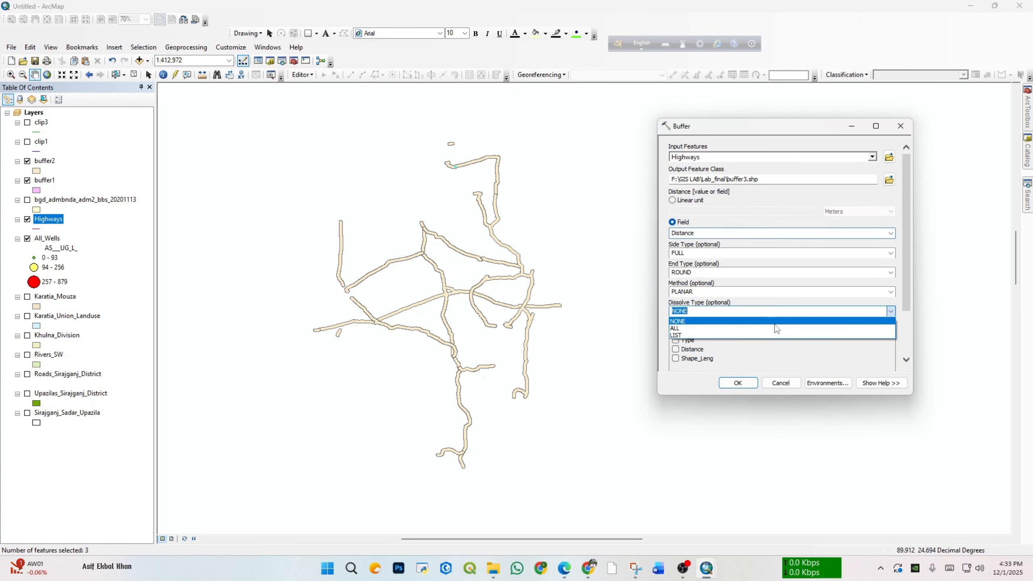
click(728, 327)
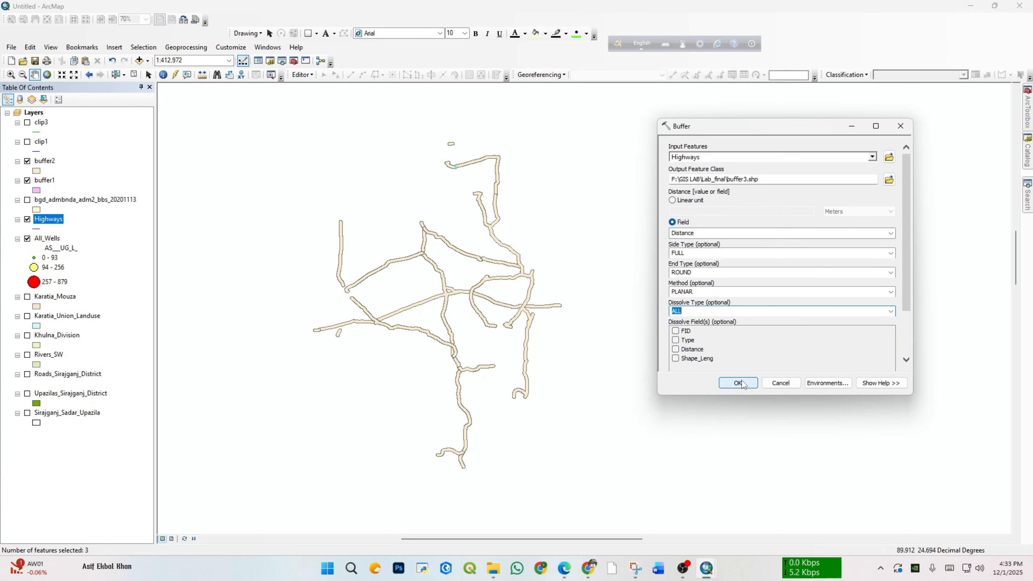
click(739, 383)
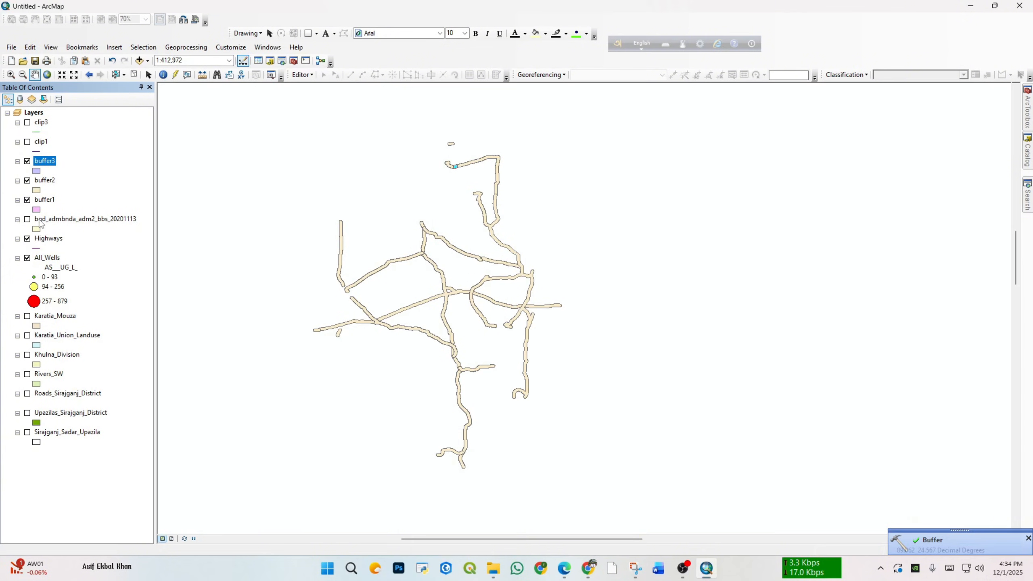
Step: Hide the buffer2 and buffer1 layers and inspect the buffer3 result along the highways on the map
click(28, 181)
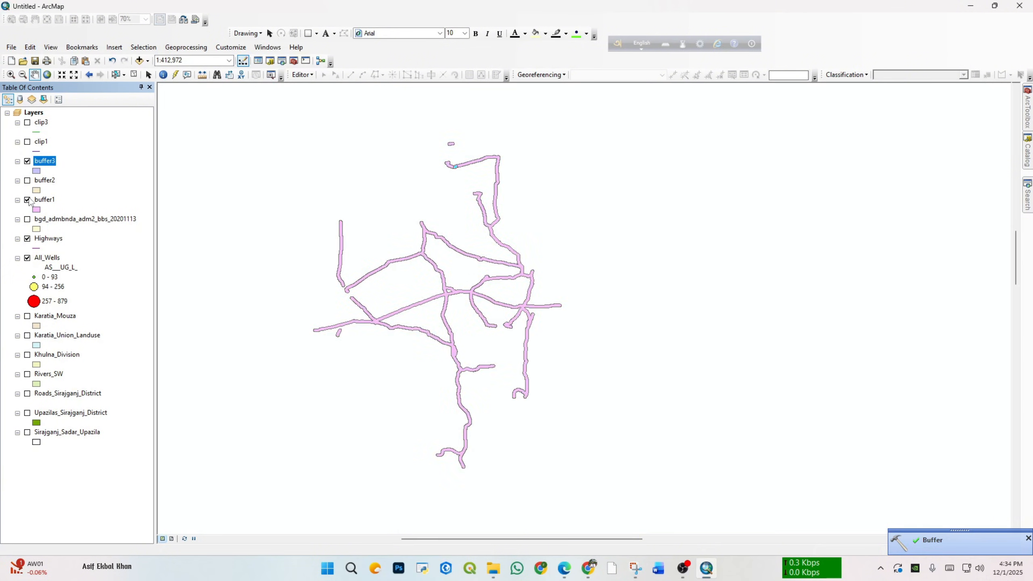
click(27, 199)
scroll(306, 268, down, 1)
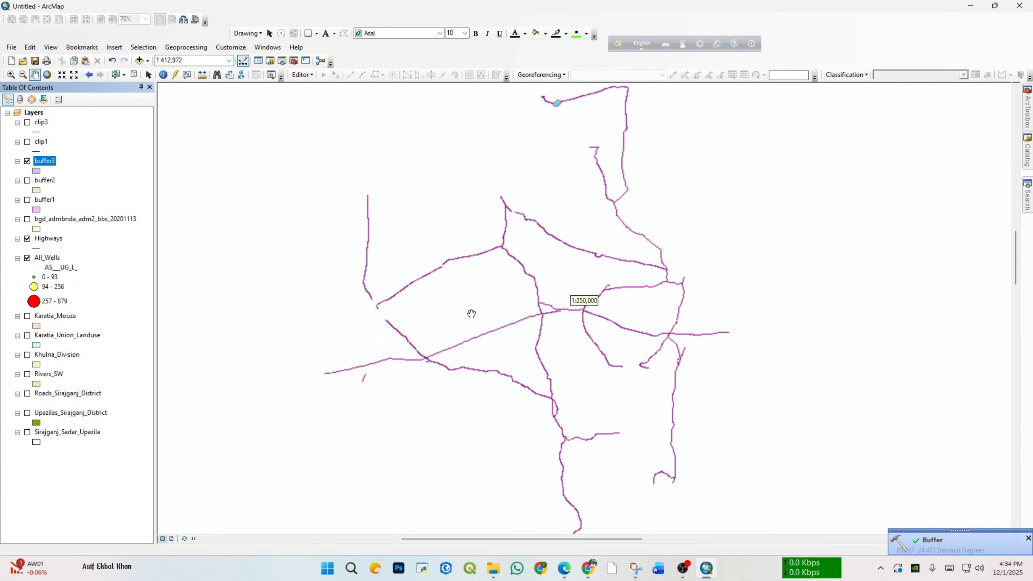
scroll(500, 313, down, 2)
scroll(592, 318, down, 2)
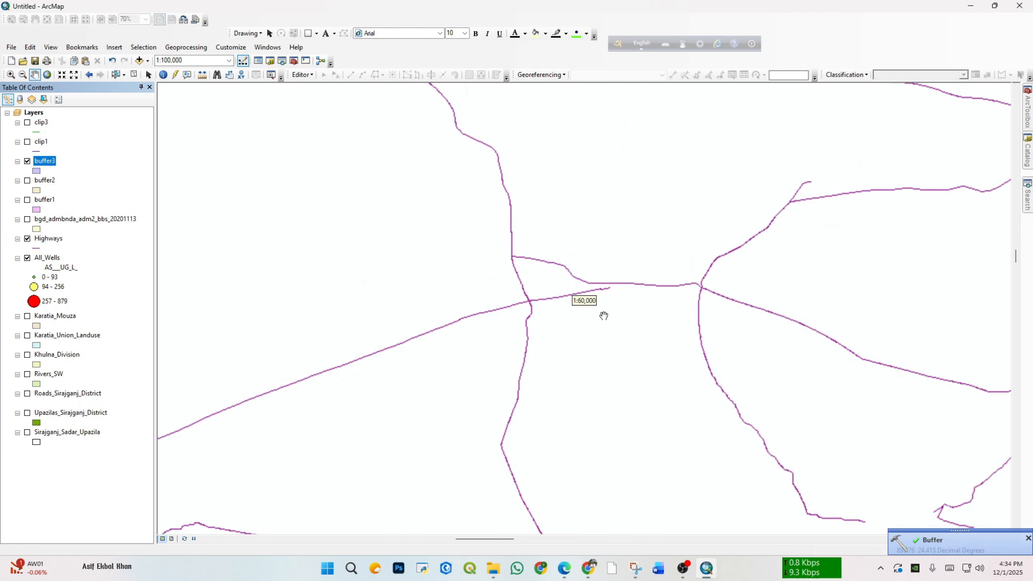
scroll(607, 252, down, 1)
drag(607, 252, 536, 365)
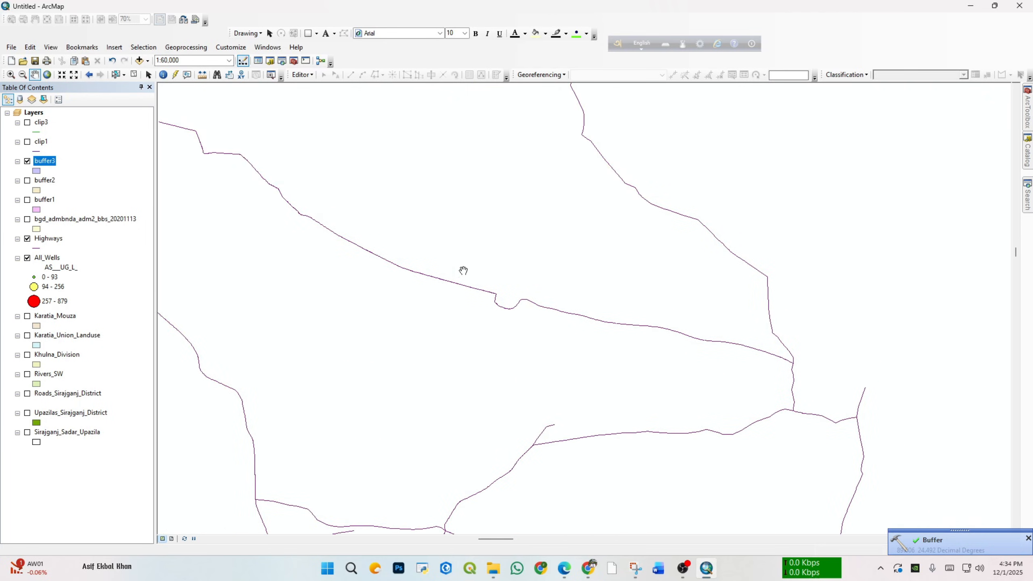
scroll(464, 271, up, 1)
Step: Zoom to the extent of the buffer3 layer and inspect its buffer around the selected highway segment
right_click(48, 162)
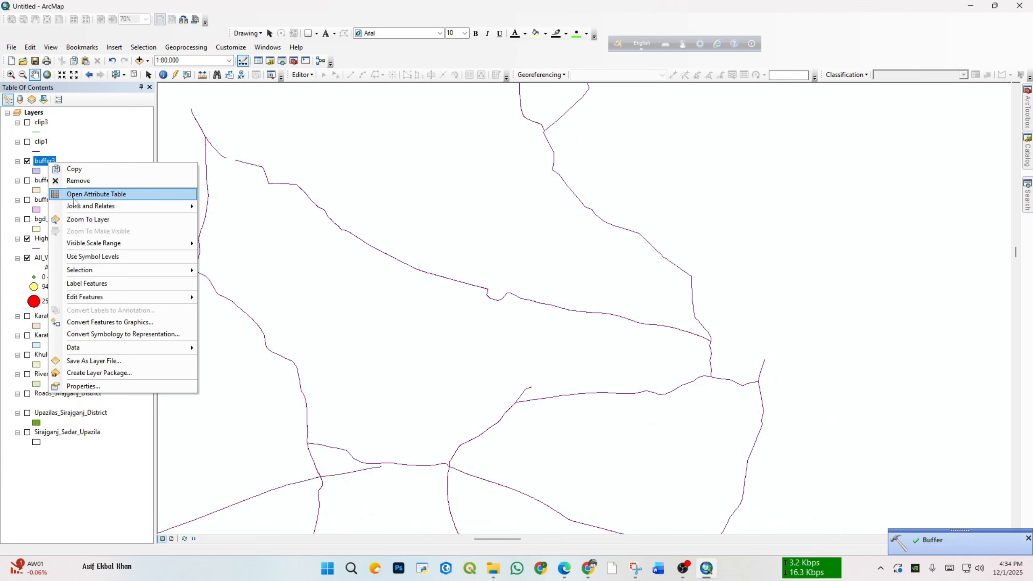
click(88, 219)
scroll(473, 273, up, 1)
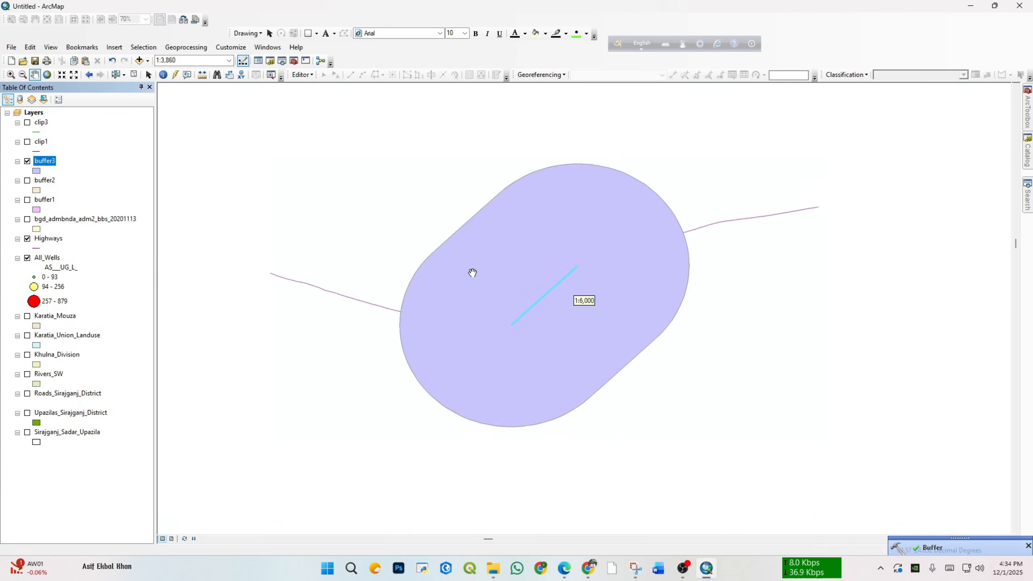
scroll(472, 273, up, 4)
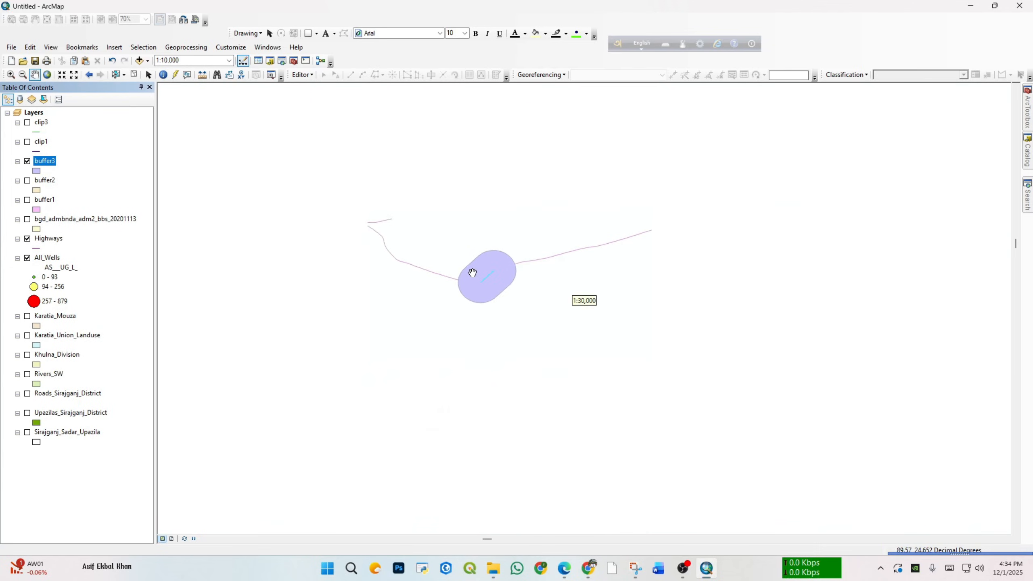
scroll(472, 273, up, 2)
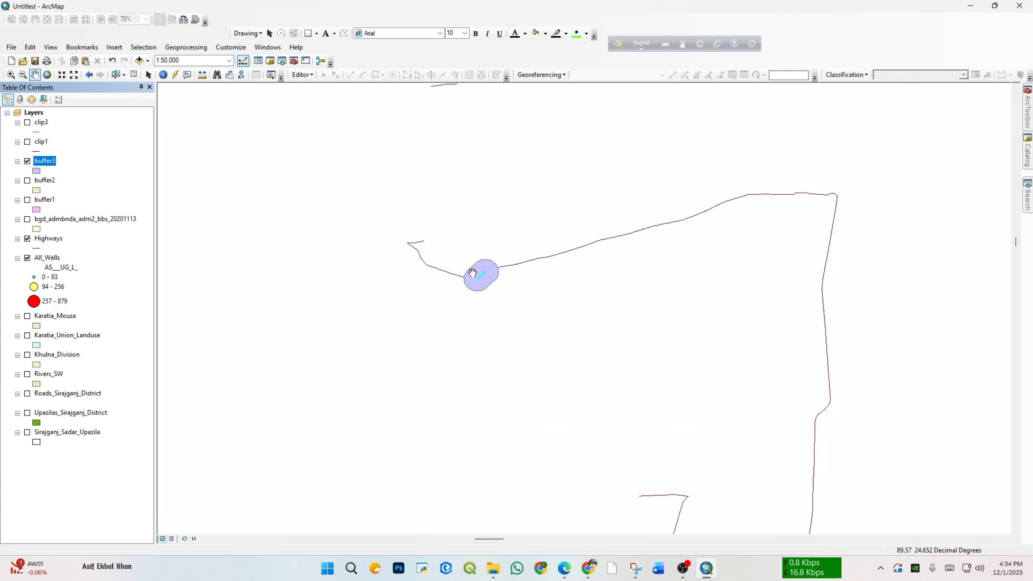
scroll(472, 273, up, 1)
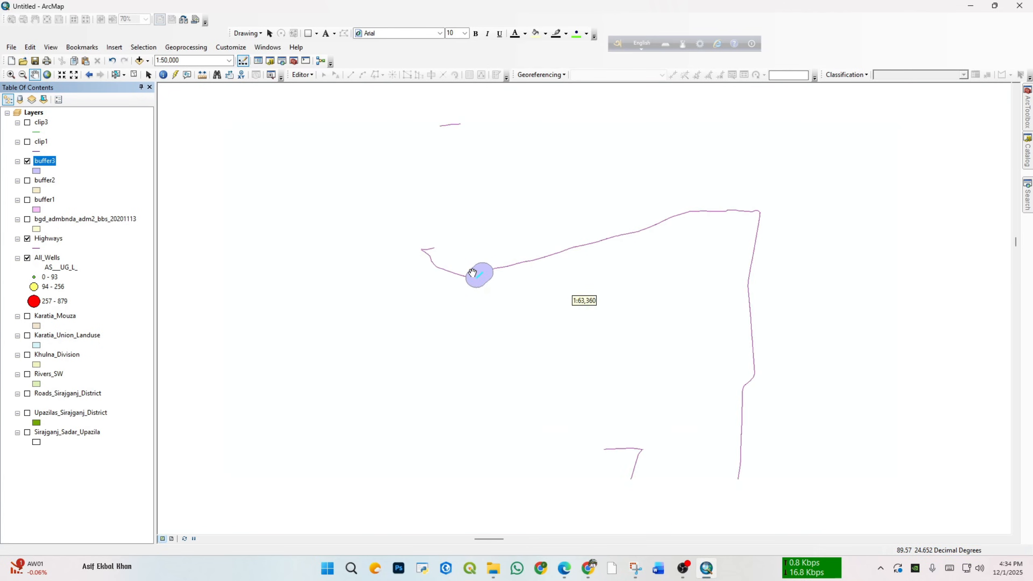
Step: Hide the buffer3 layer and start a new Buffer with Highways as the input features
click(27, 161)
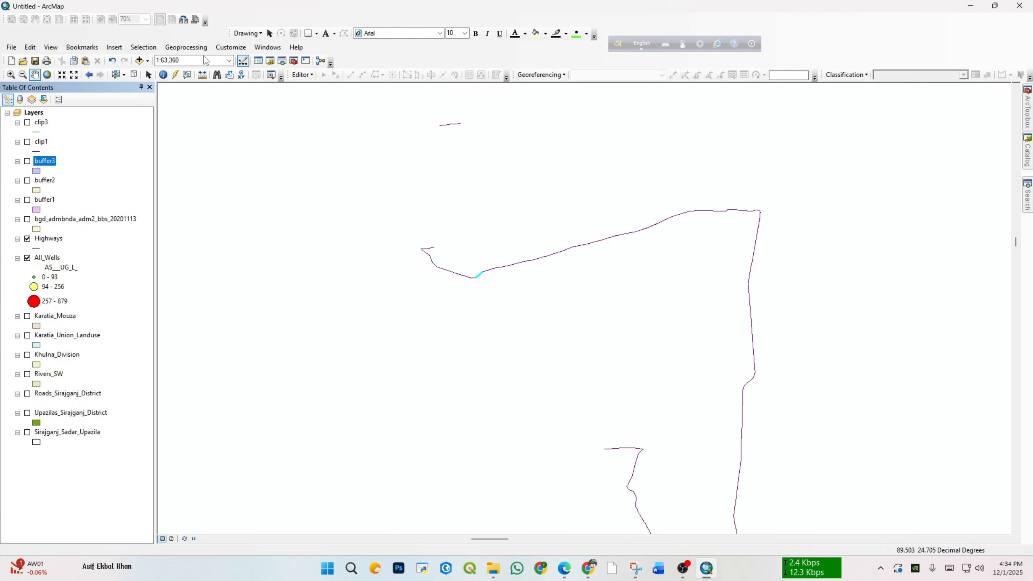
click(186, 48)
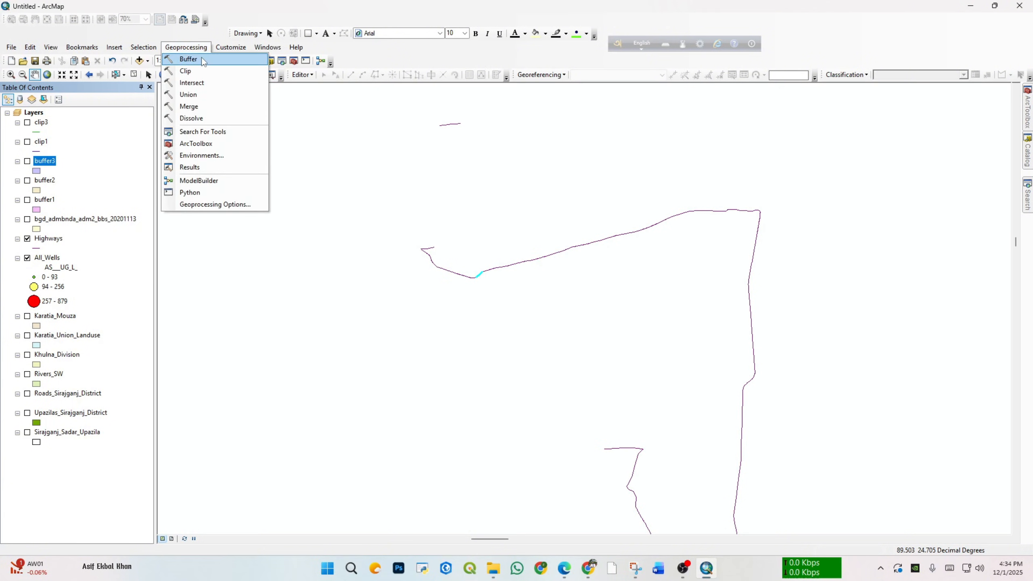
click(188, 59)
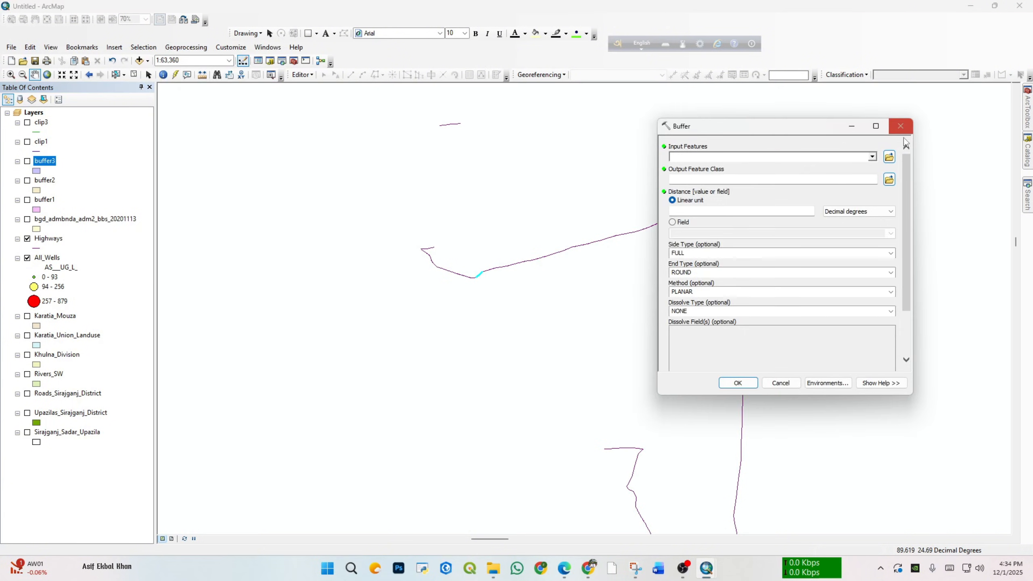
click(872, 158)
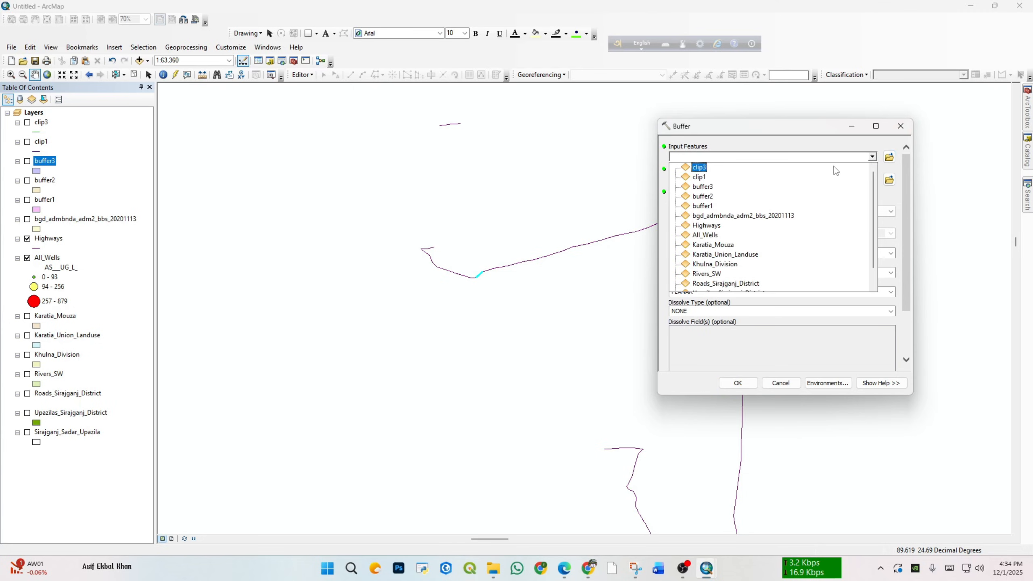
click(709, 228)
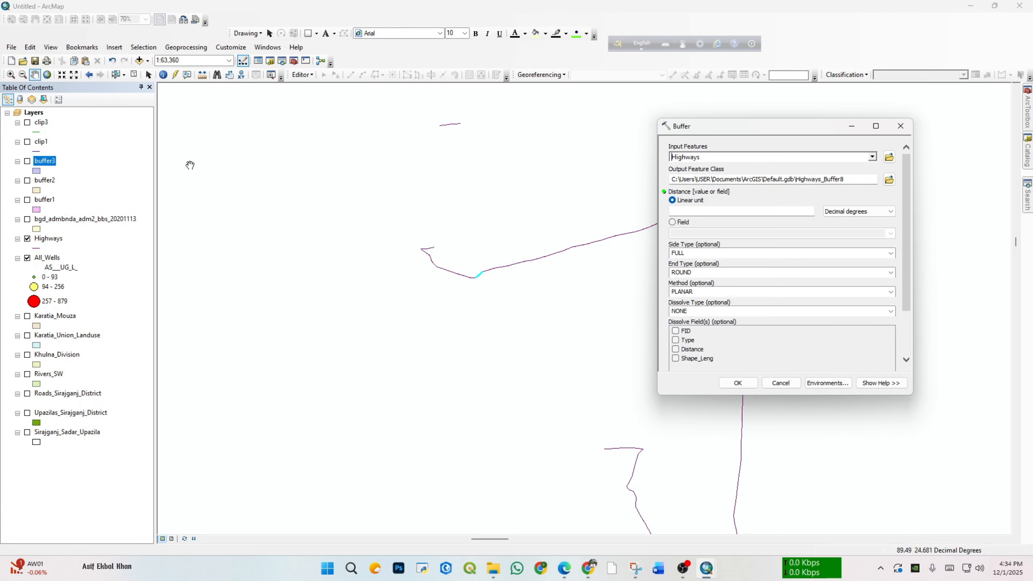
Step: Clear the selected highway segment and look over the highway network on the map
click(134, 75)
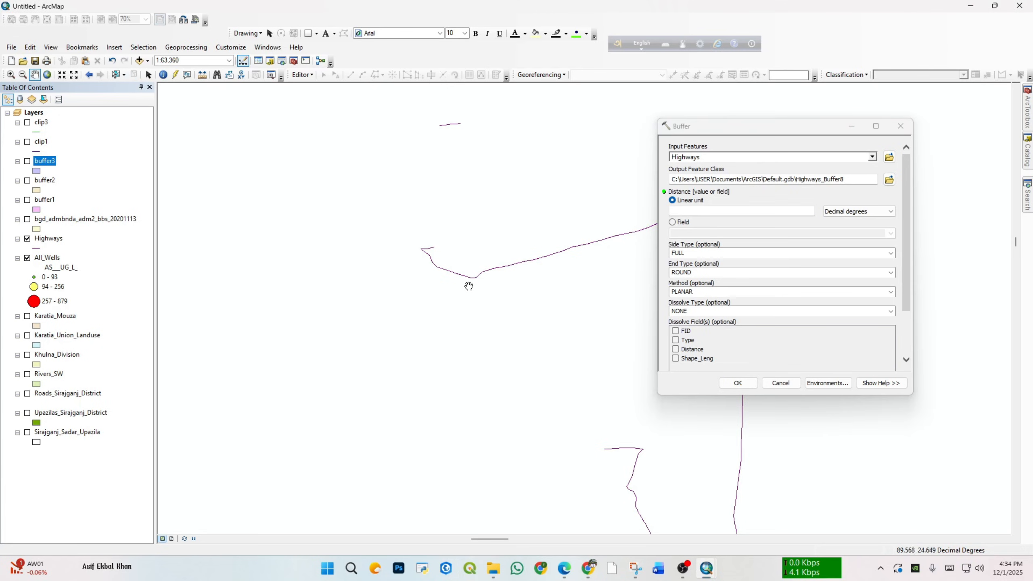
scroll(496, 335, up, 3)
drag(430, 339, 415, 245)
scroll(385, 219, down, 1)
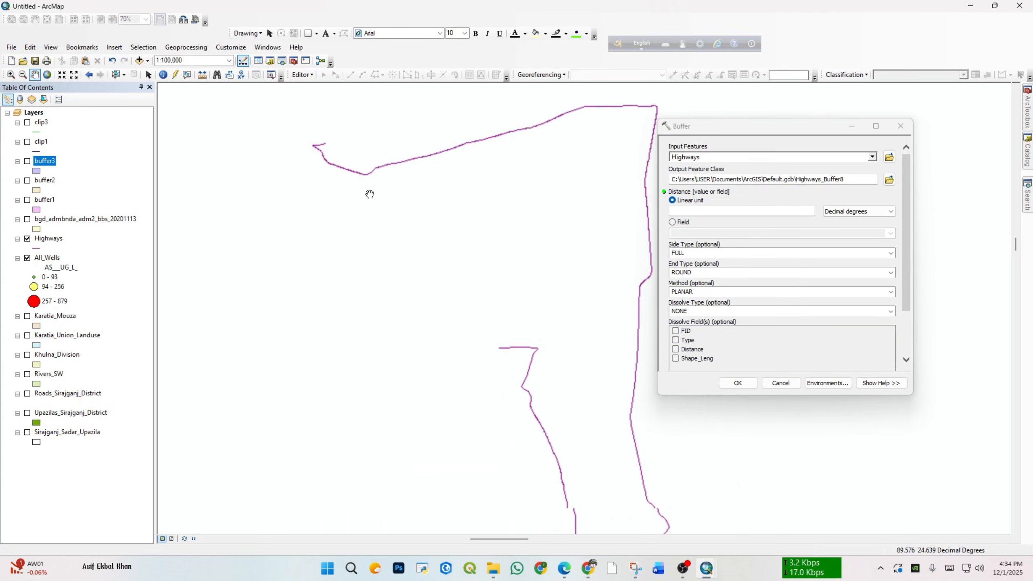
scroll(369, 207, up, 2)
scroll(362, 244, down, 1)
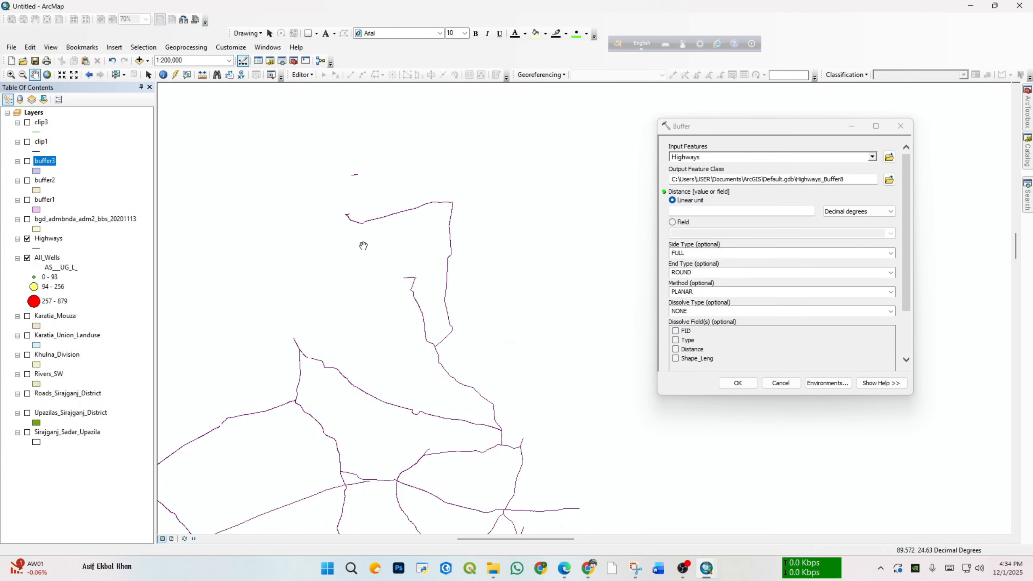
scroll(369, 213, down, 1)
scroll(384, 244, up, 1)
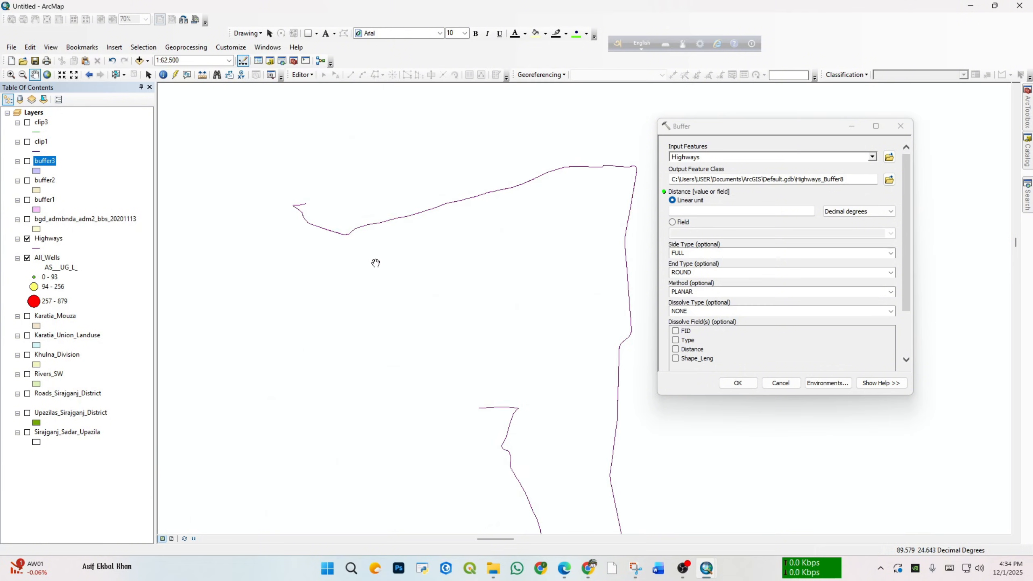
scroll(423, 358, up, 2)
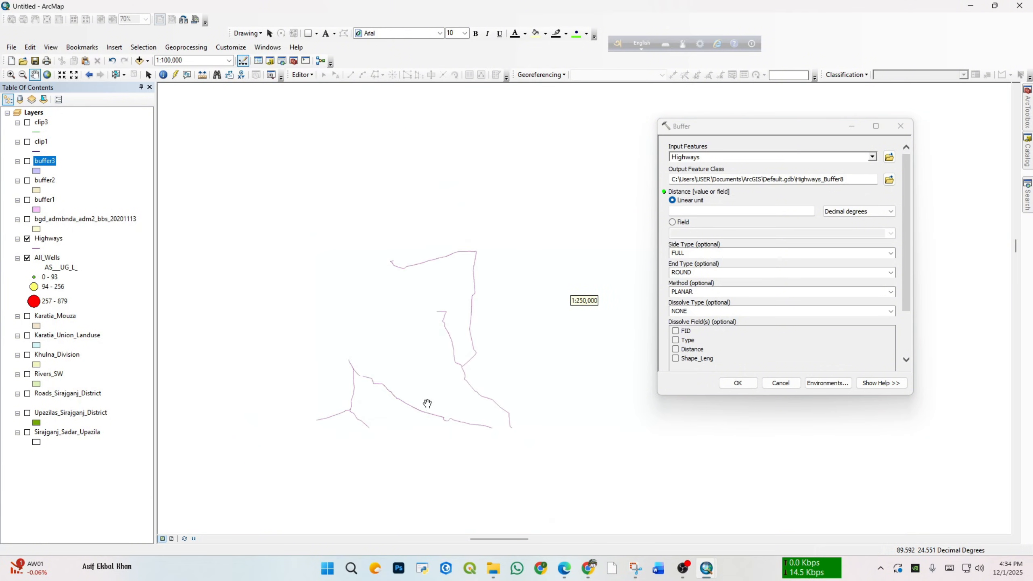
drag(430, 374, 445, 261)
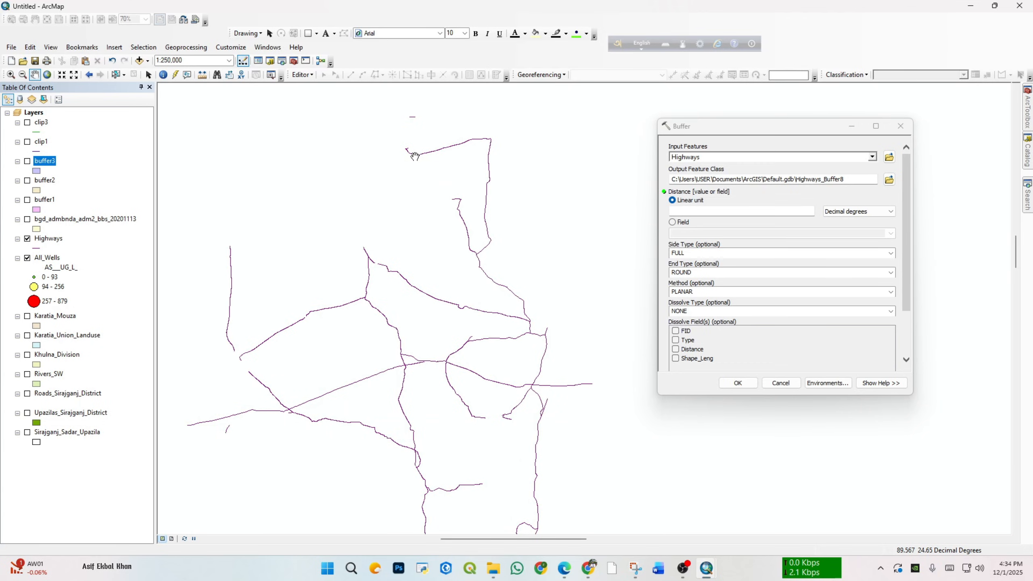
scroll(450, 171, down, 1)
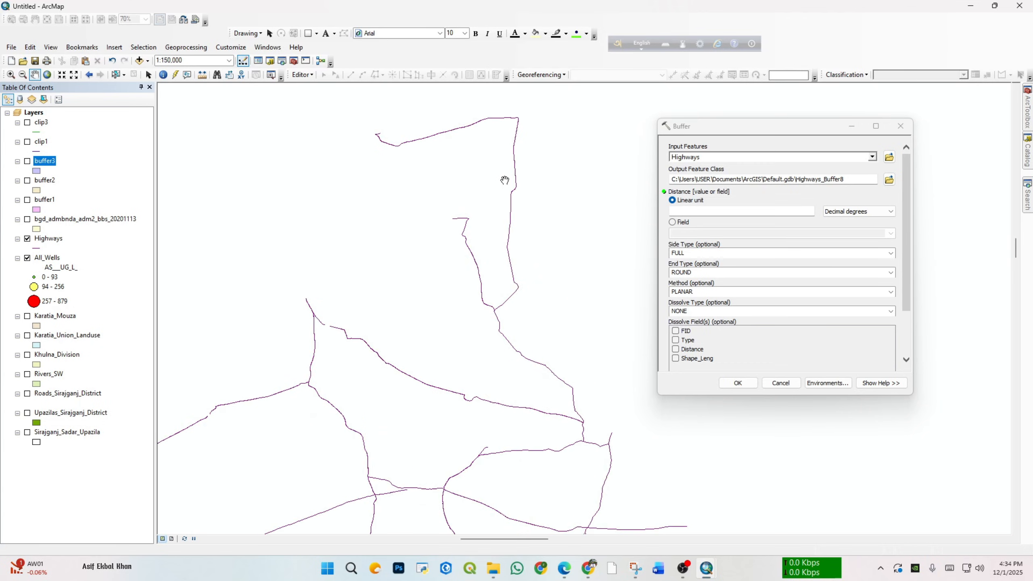
Step: Set the buffer output to buffer4.shp in the Lab_final folder and use the Distance field as the buffer distance
click(890, 181)
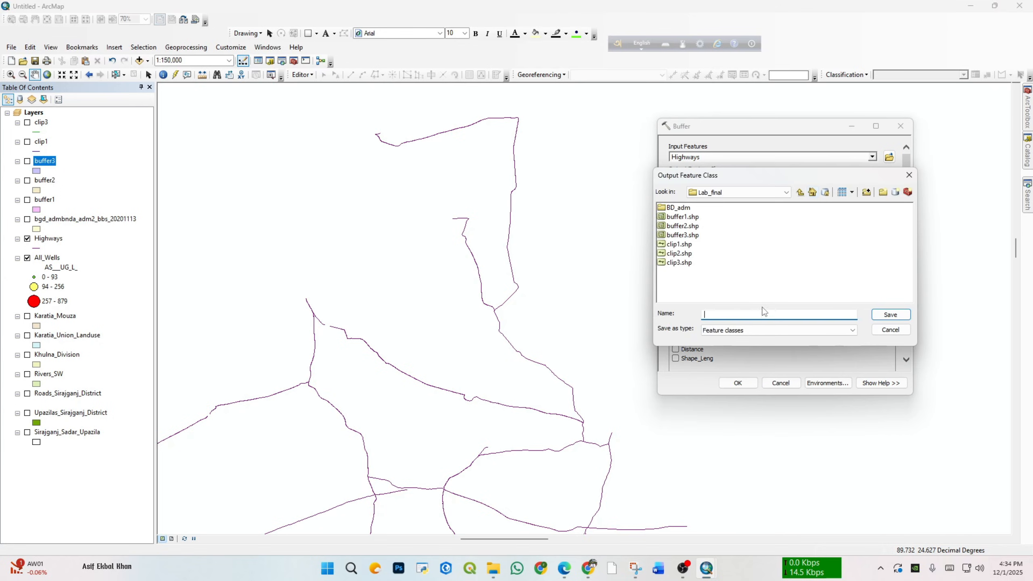
text(buffer4.shp)
click(893, 315)
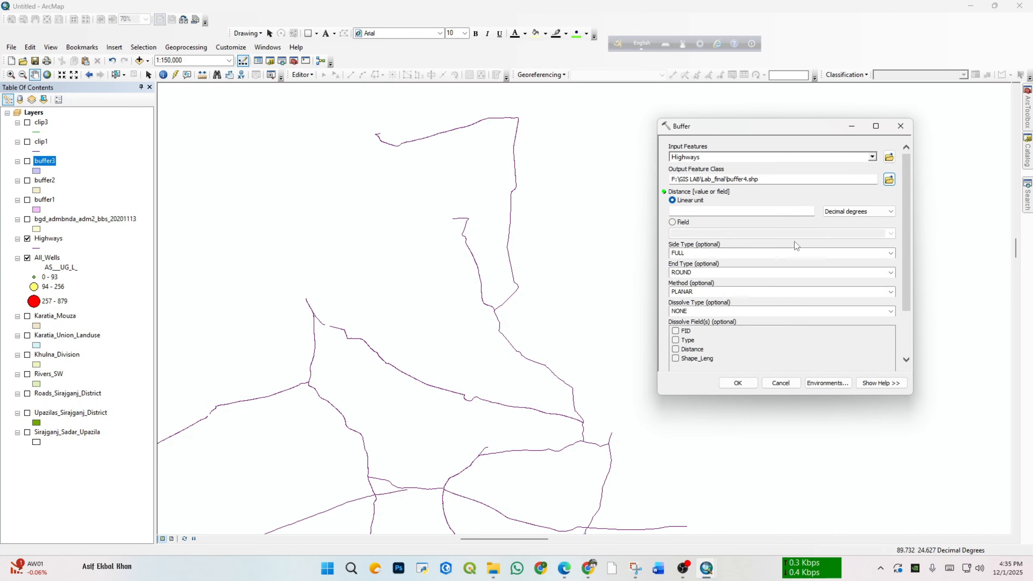
click(673, 222)
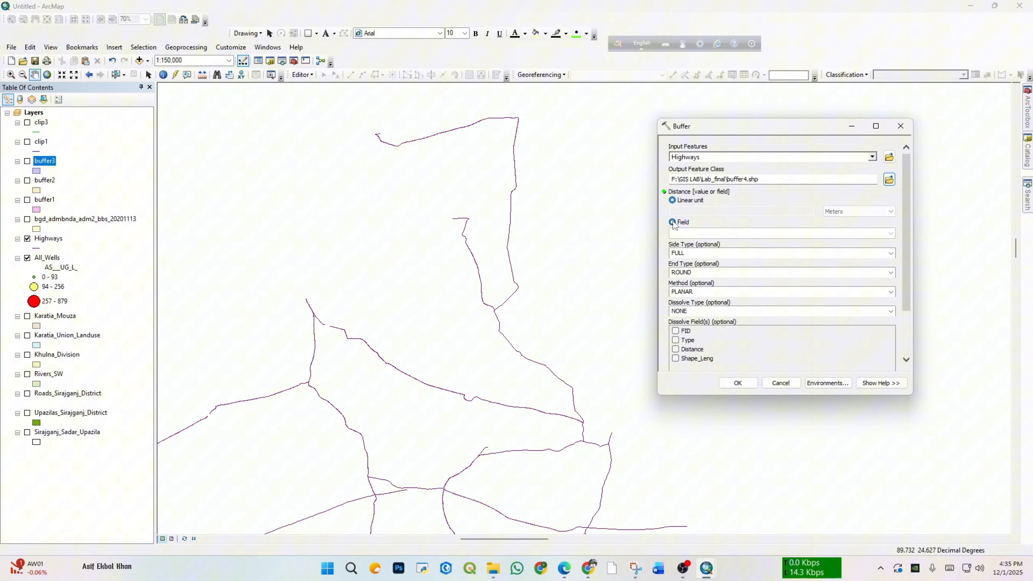
click(793, 240)
click(691, 254)
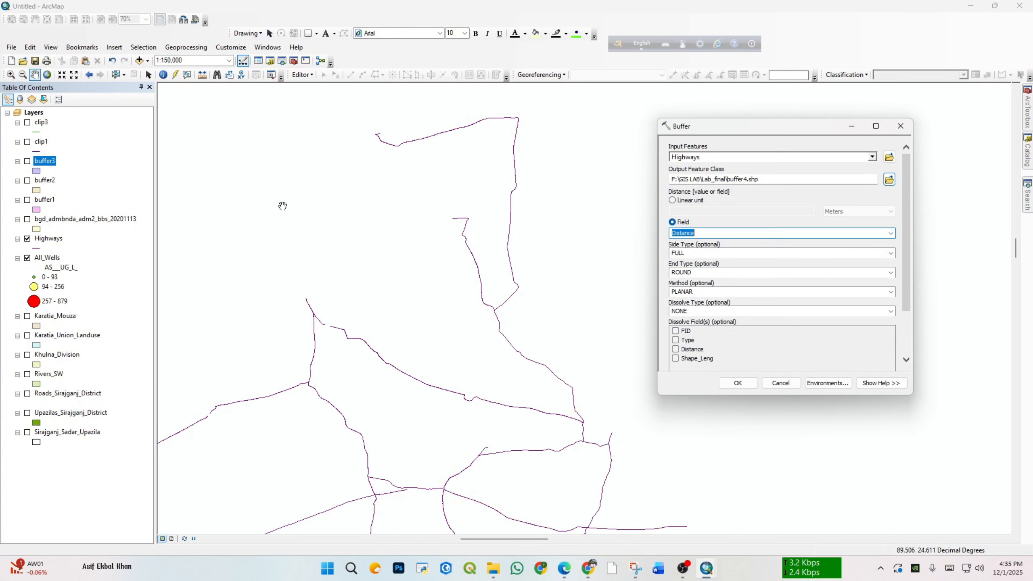
Step: Select the first record in the Highways attribute table, examine the Distance values by road Type, and close the table
right_click(48, 238)
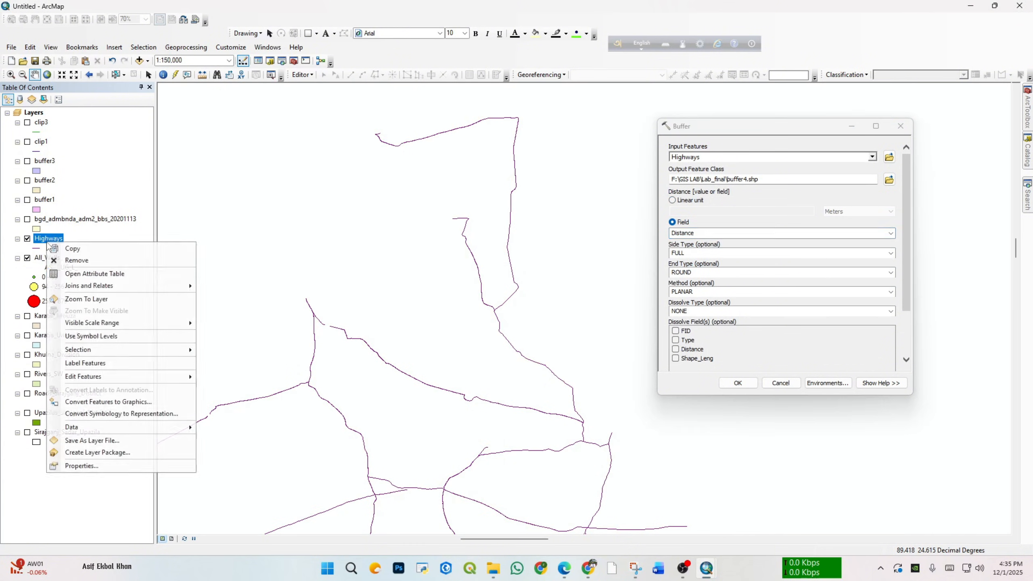
click(92, 272)
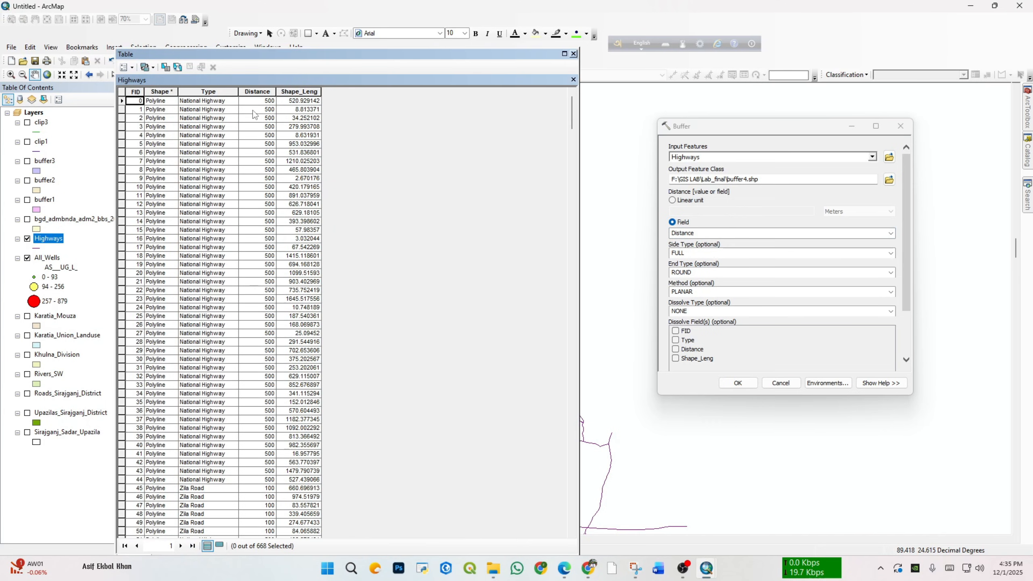
click(258, 92)
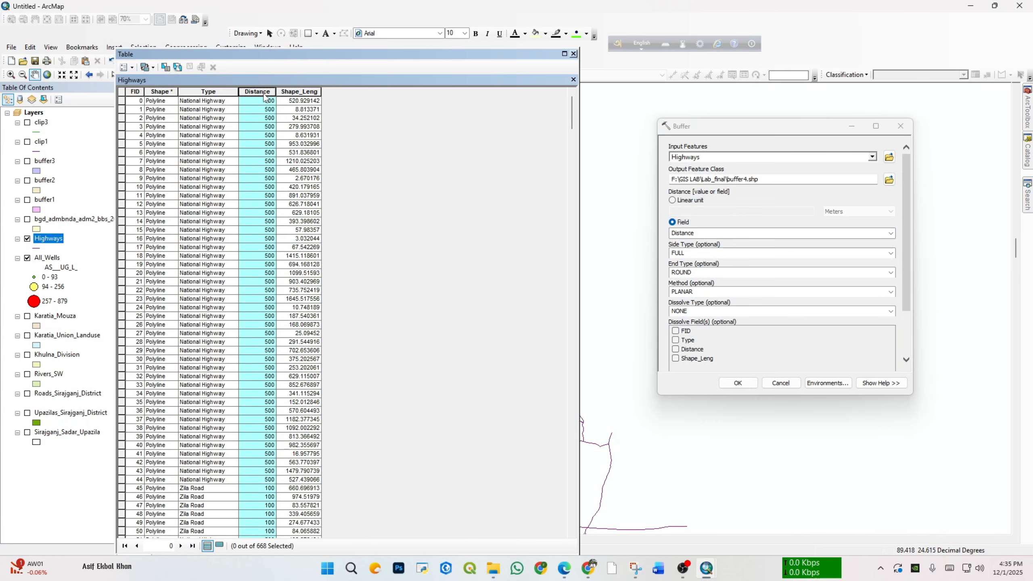
click(267, 194)
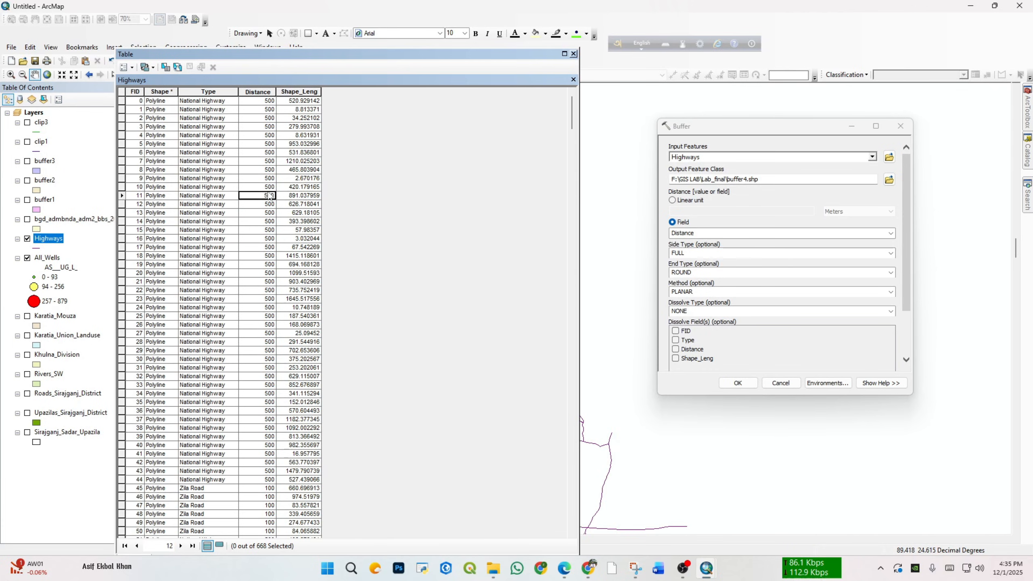
click(124, 102)
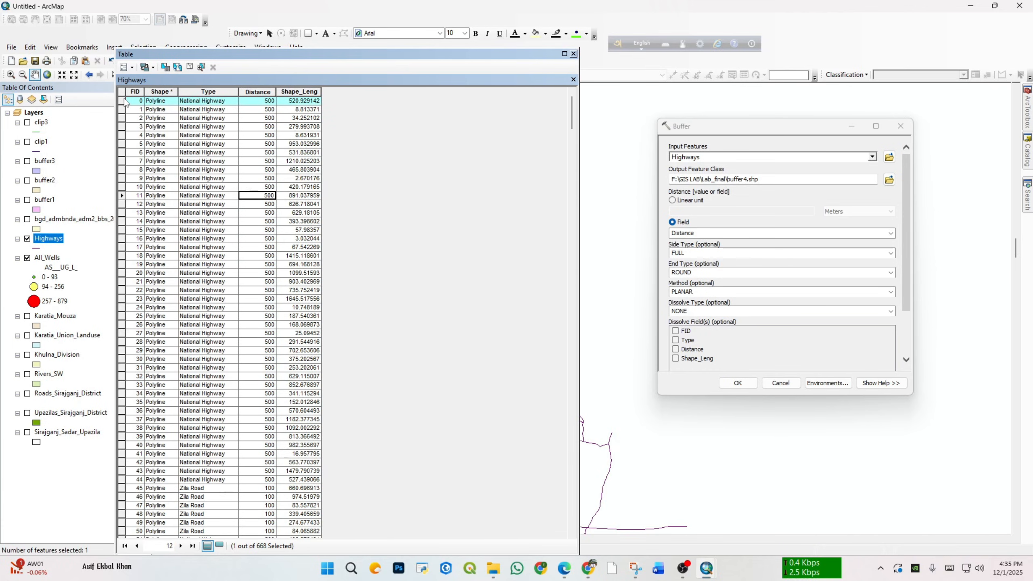
scroll(216, 216, down, 9)
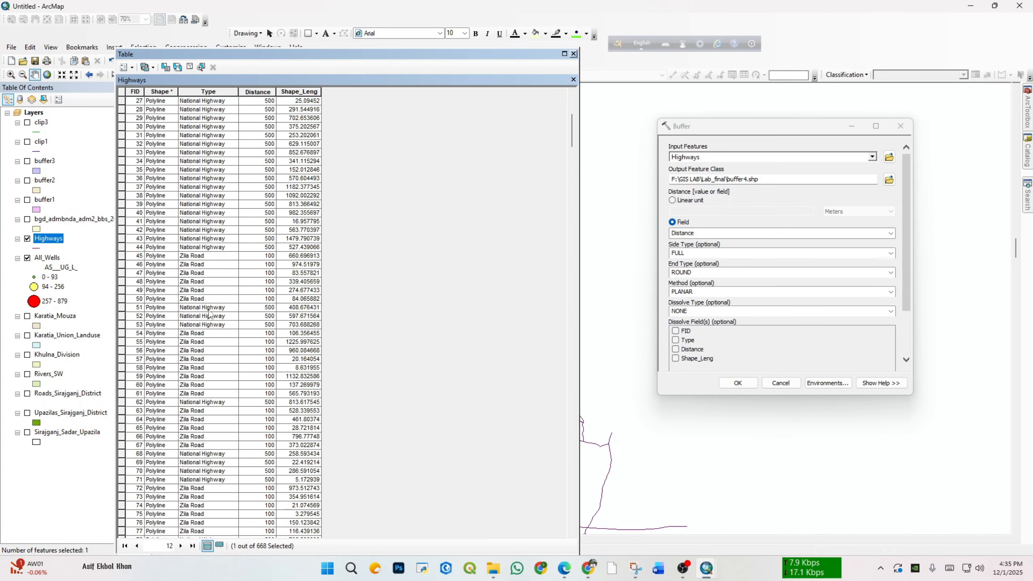
scroll(131, 372, down, 13)
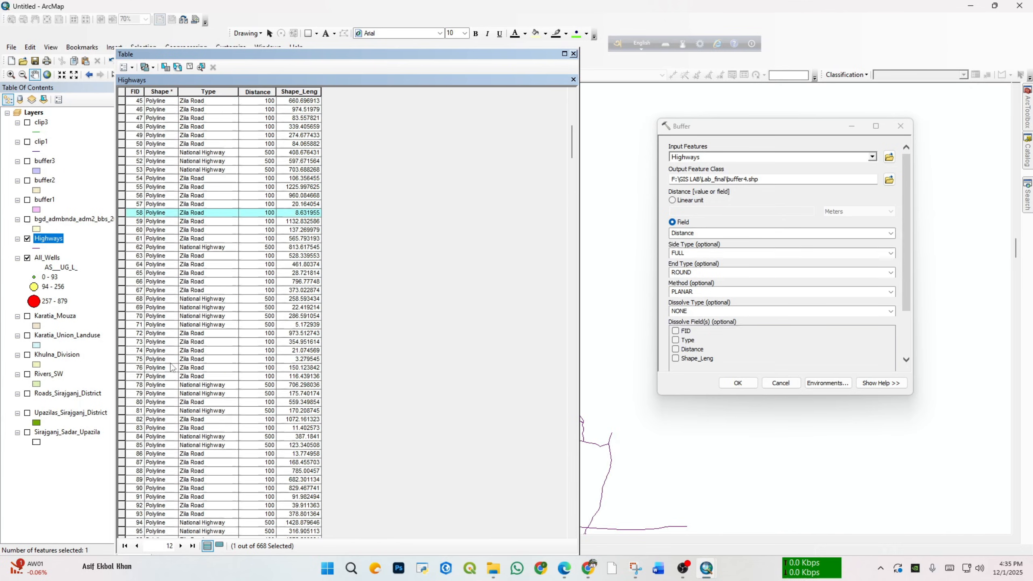
scroll(170, 345, down, 15)
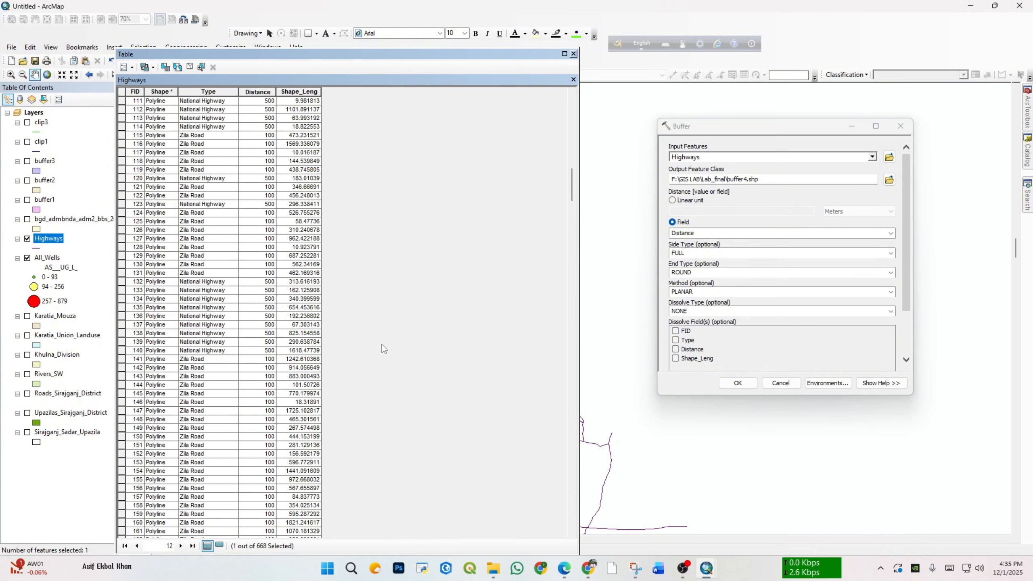
drag(569, 198, 557, 422)
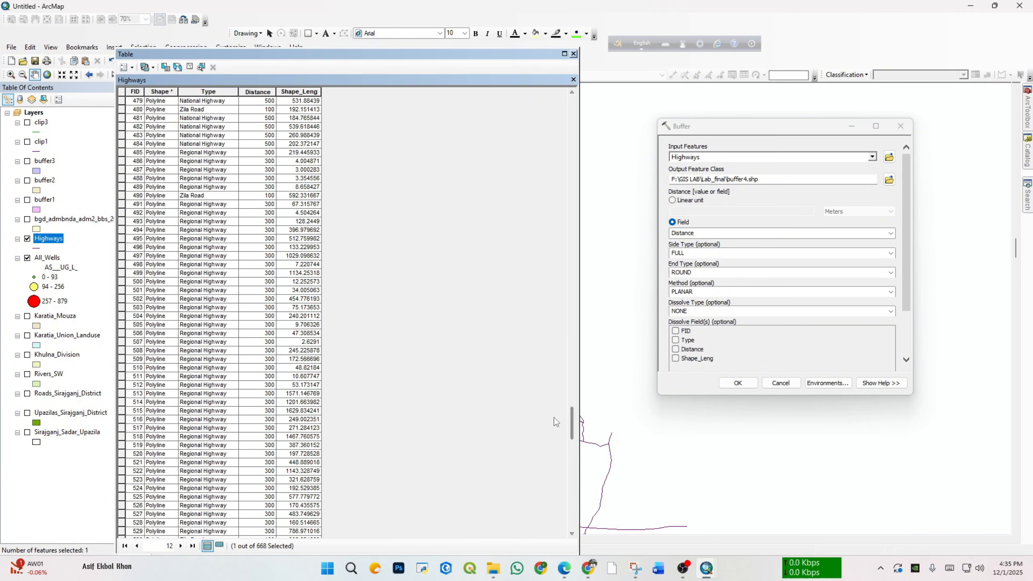
click(215, 402)
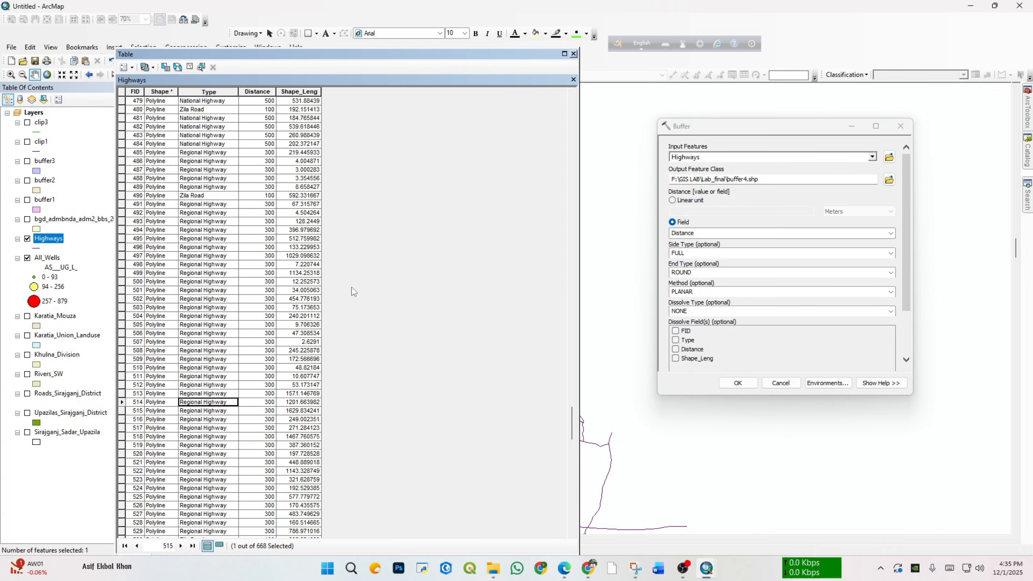
click(573, 55)
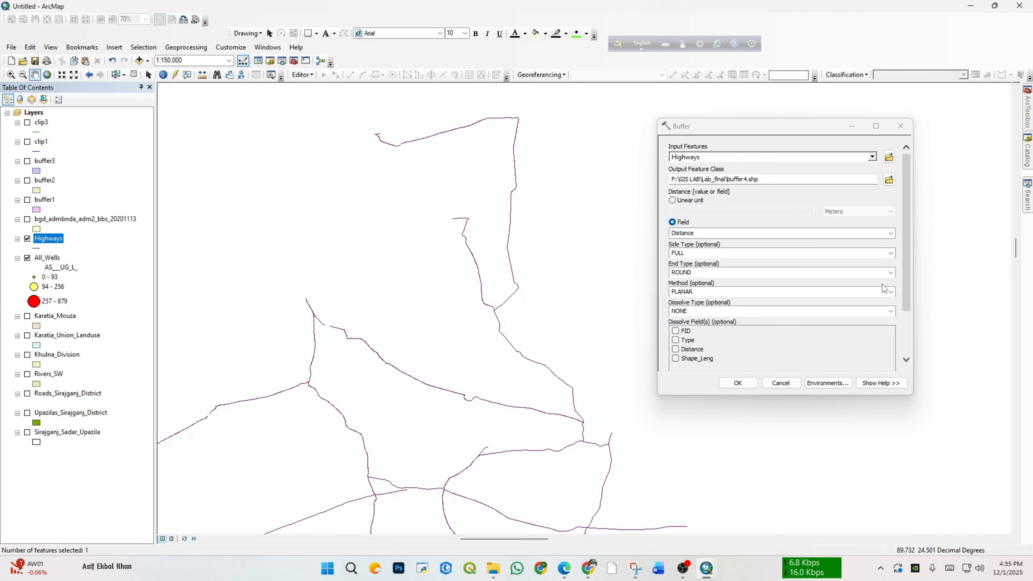
Step: Set the dissolve type to ALL and run the buffer4 tool
click(890, 310)
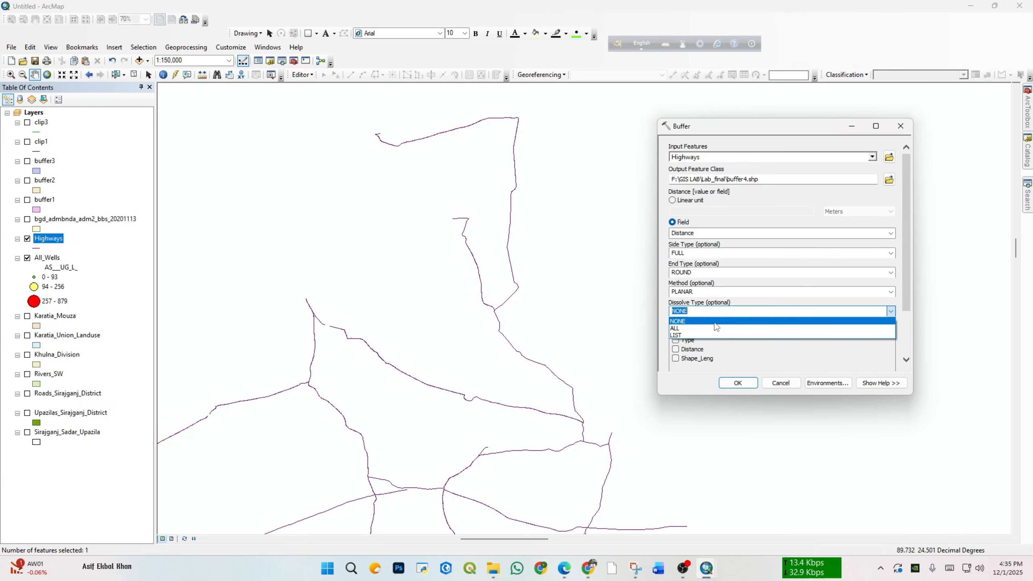
click(699, 329)
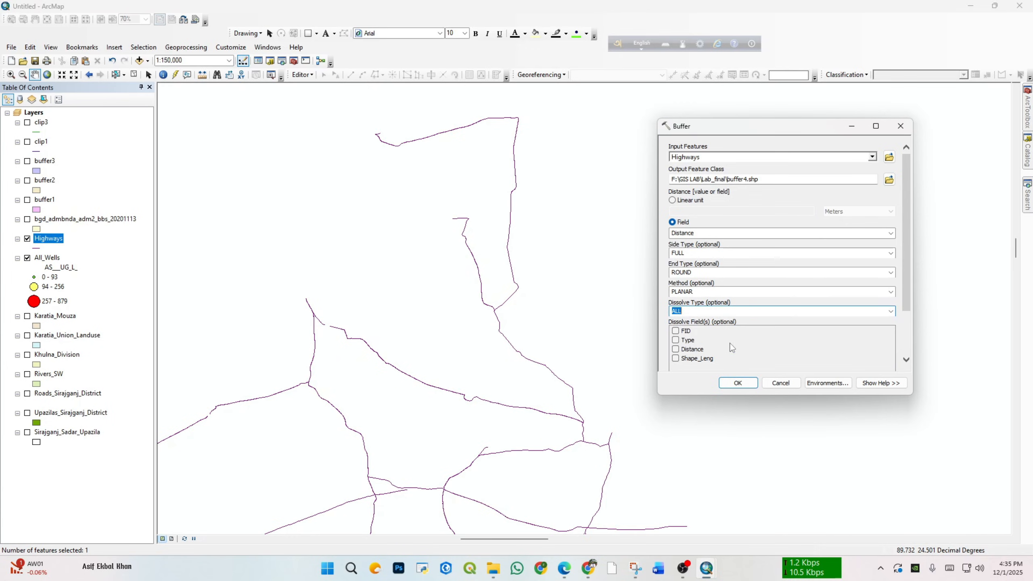
click(744, 383)
scroll(361, 296, up, 3)
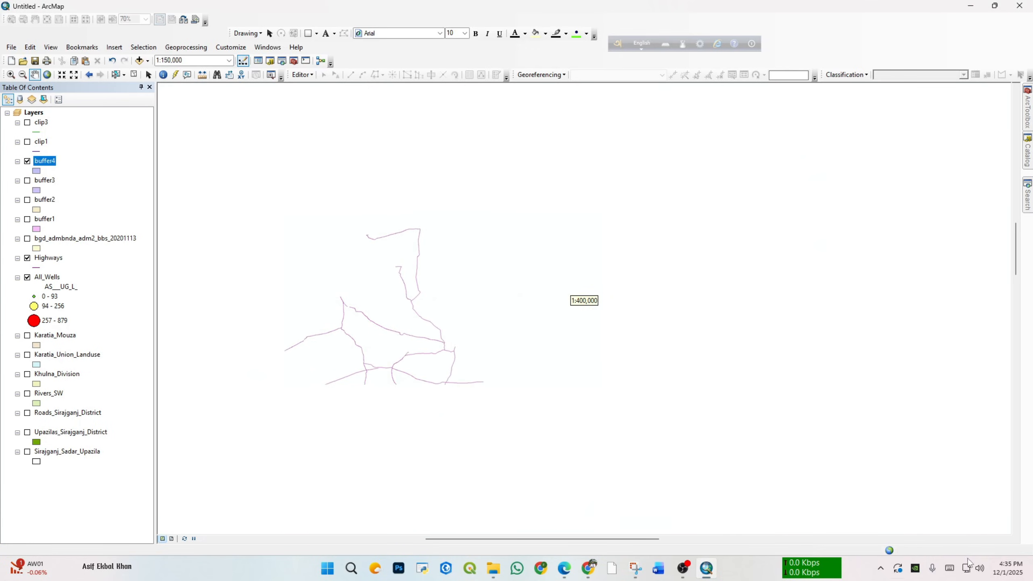
Step: Zoom to the buffer4 layer, examine its extent against the highway network, and hide the layer
drag(688, 422, 781, 326)
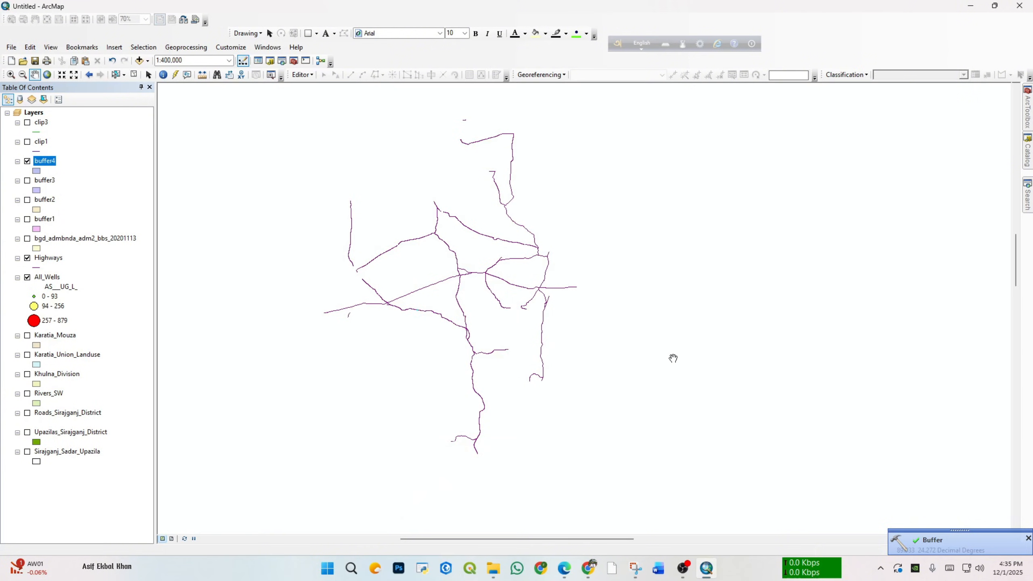
right_click(39, 162)
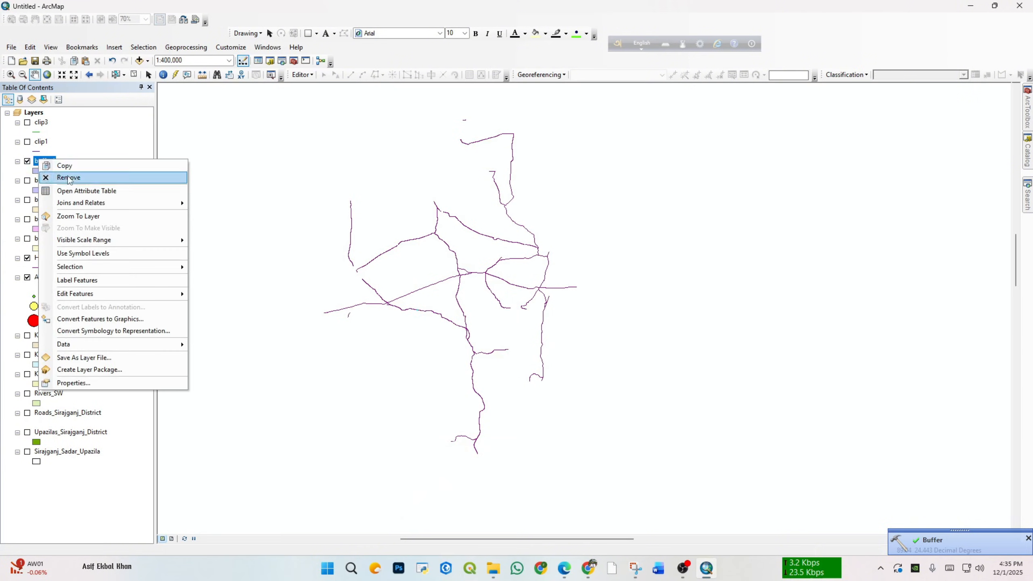
click(93, 219)
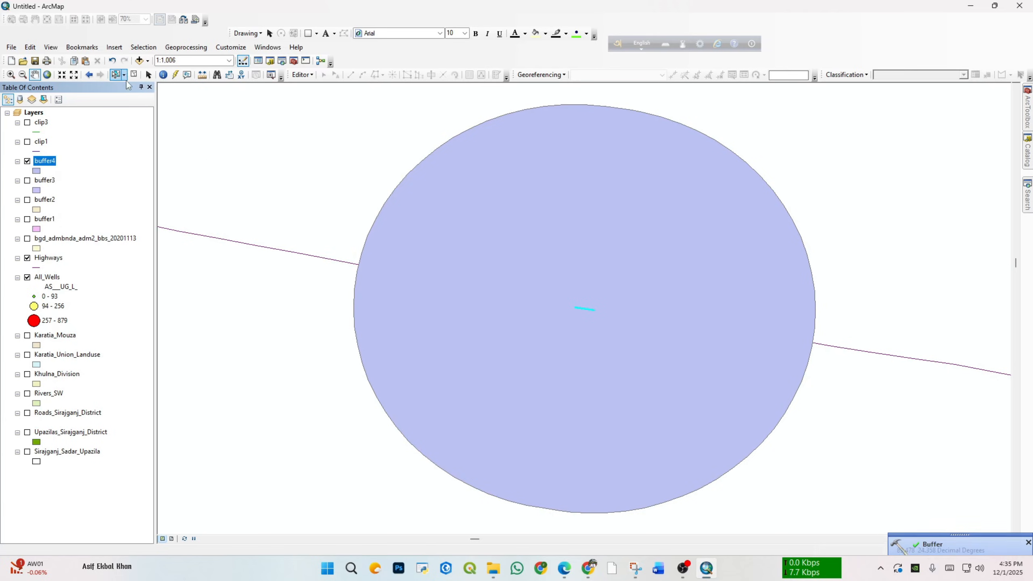
scroll(688, 298, up, 4)
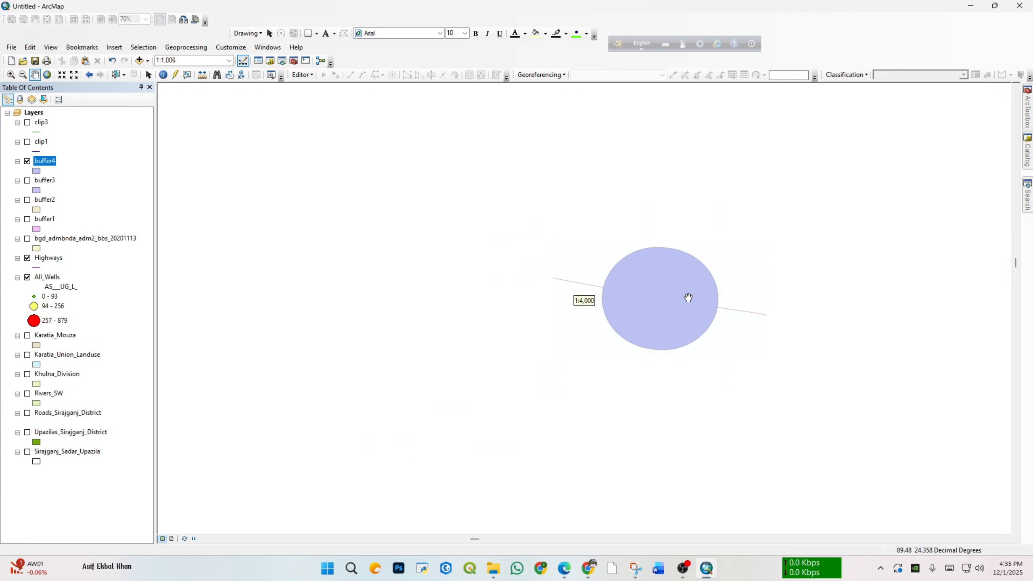
scroll(688, 298, up, 5)
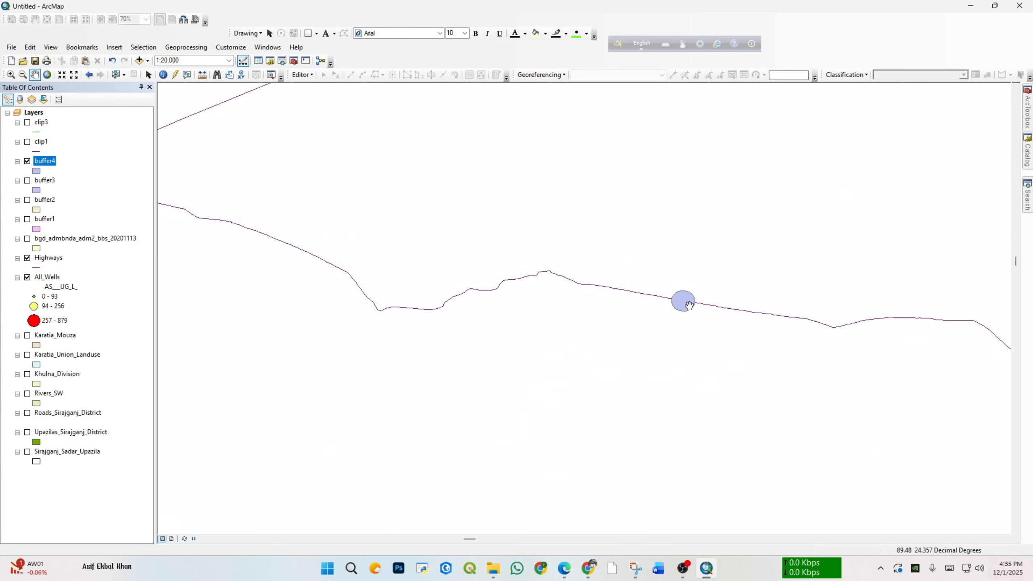
scroll(689, 305, up, 3)
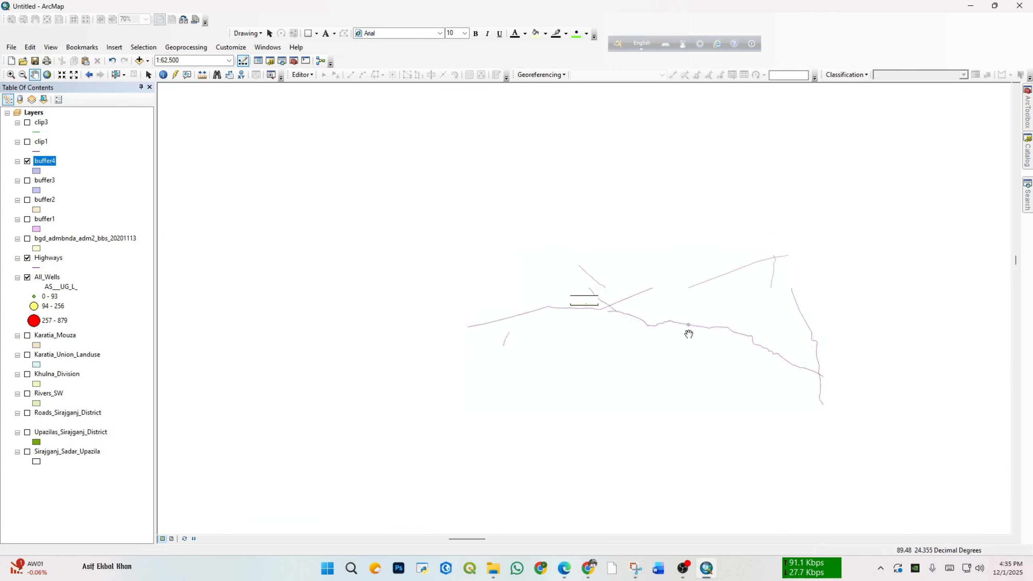
scroll(688, 334, up, 4)
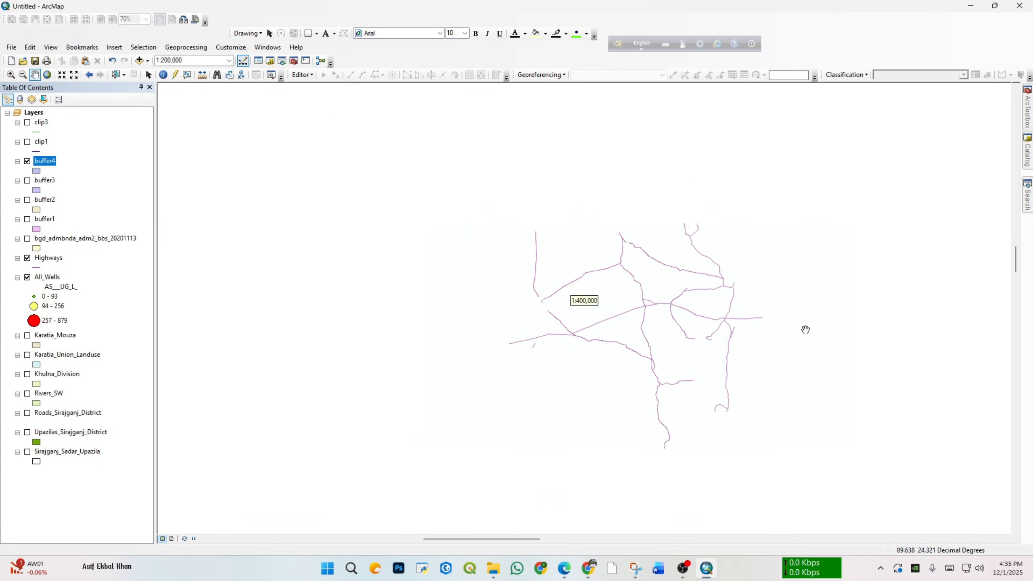
click(27, 161)
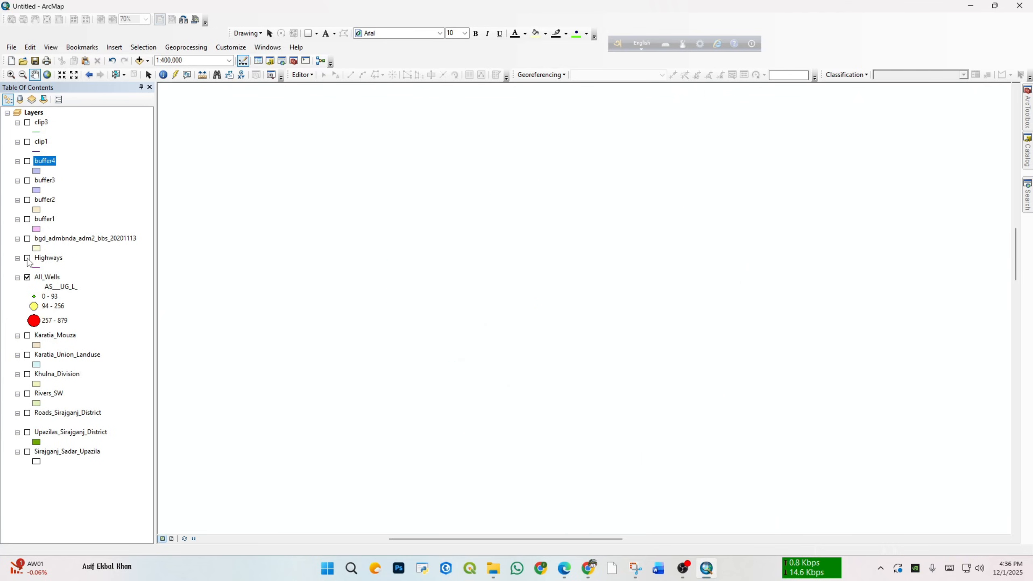
scroll(642, 334, down, 3)
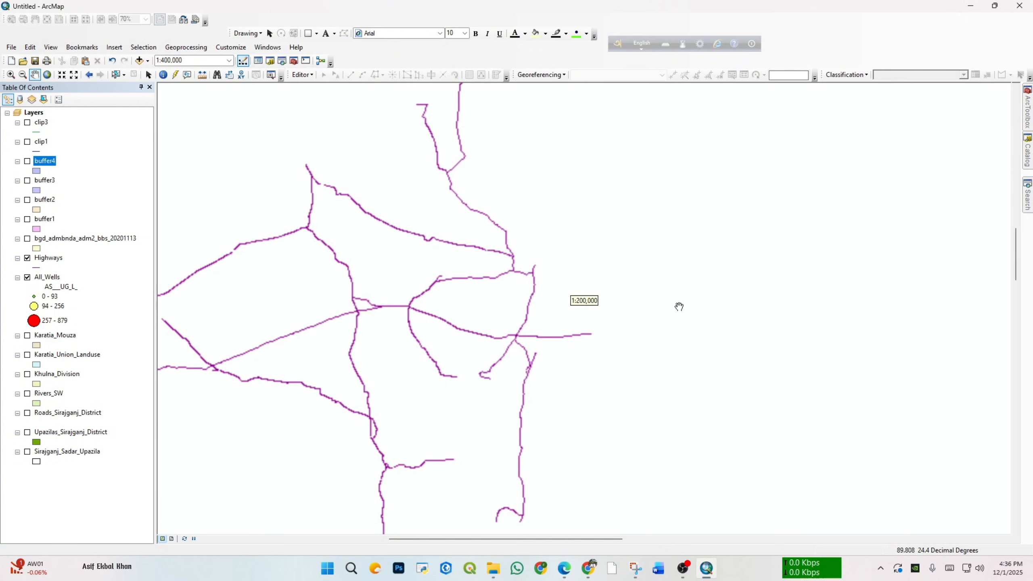
drag(659, 262, 711, 254)
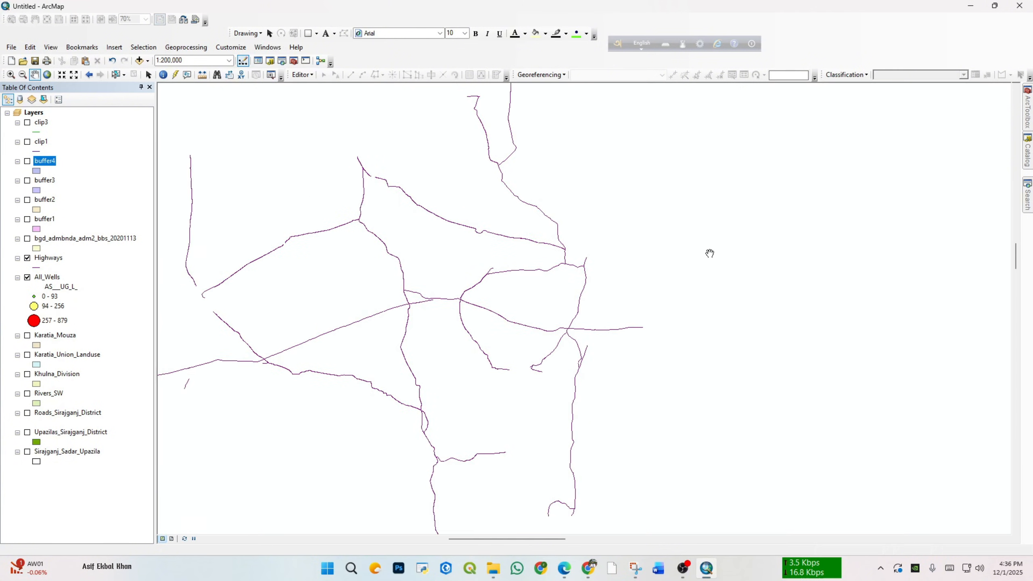
Step: Start a new Buffer on the Highways layer with the output saved as buffer5.shp in the Lab_final folder
mouse_move(1028, 112)
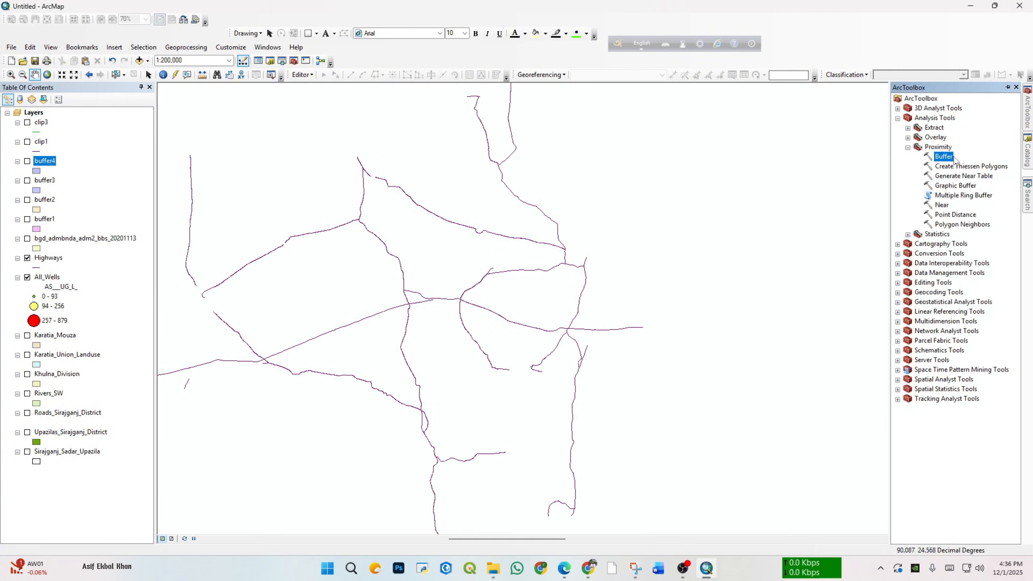
double_click(942, 157)
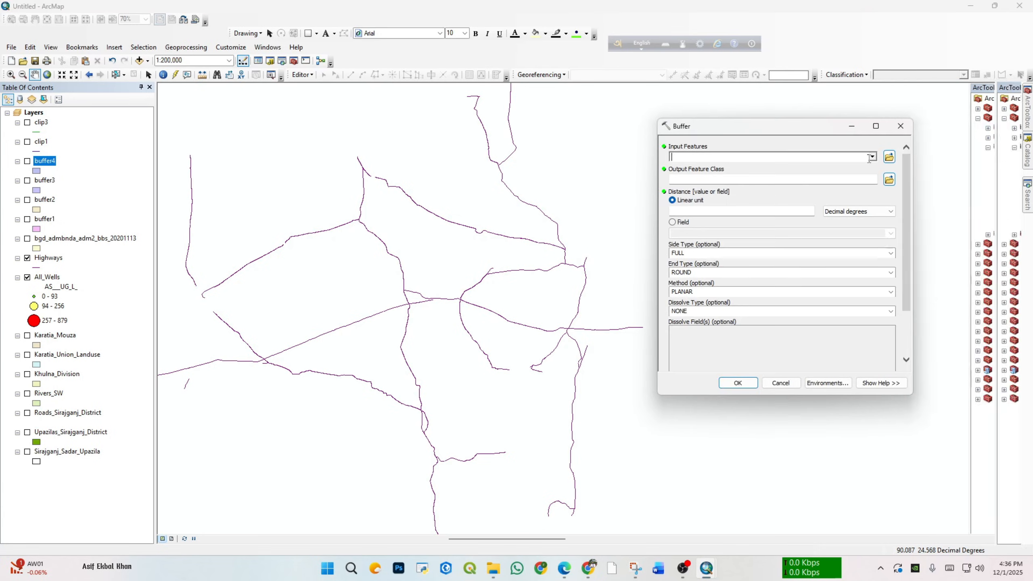
click(873, 157)
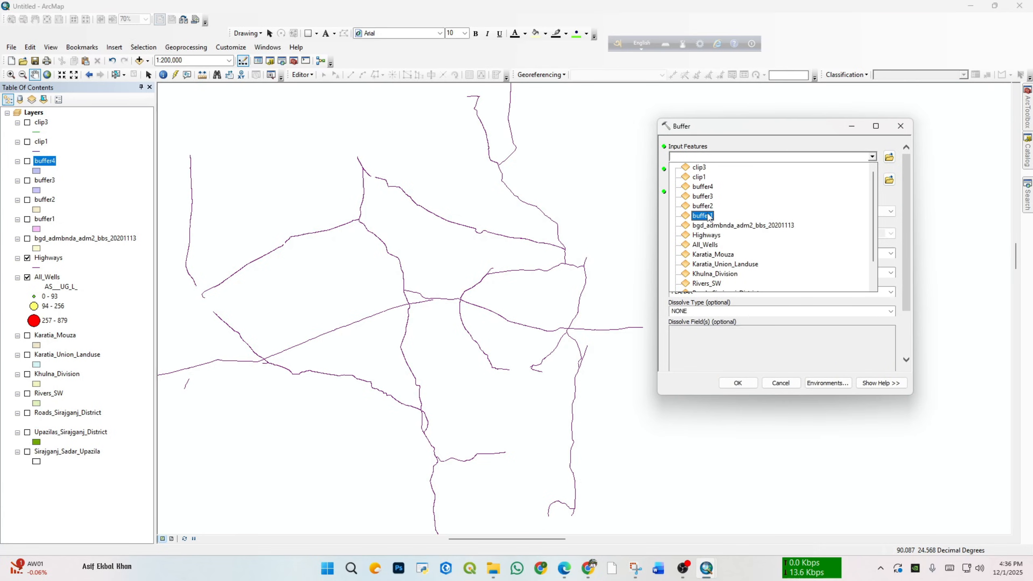
click(708, 235)
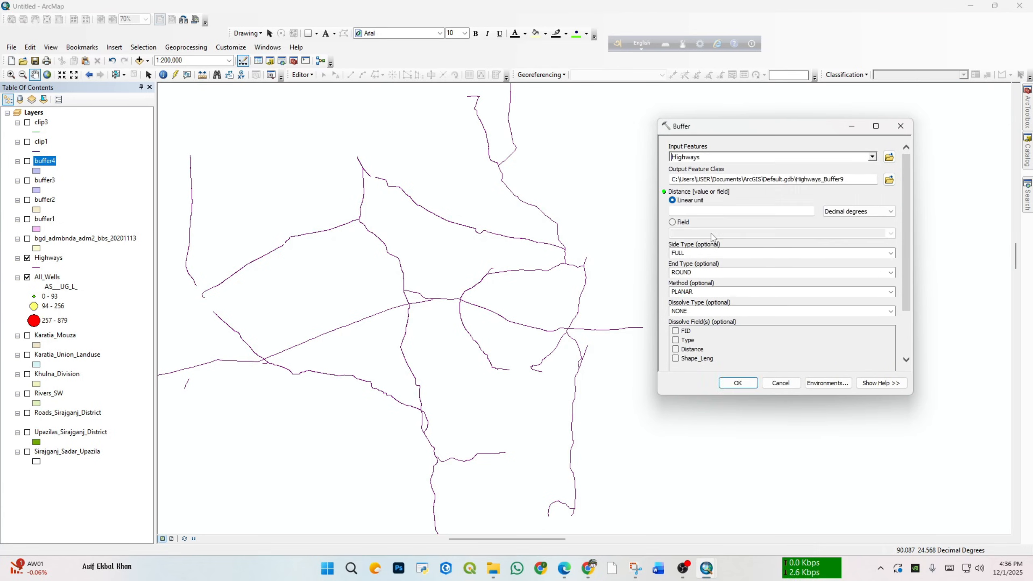
click(890, 180)
text(bu)
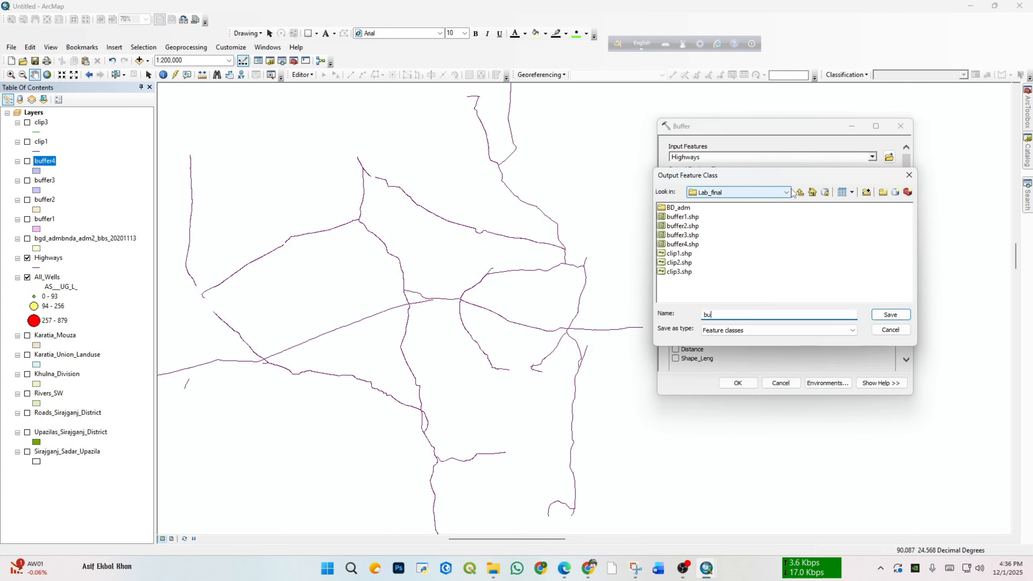
text(ffer5.shp)
click(891, 315)
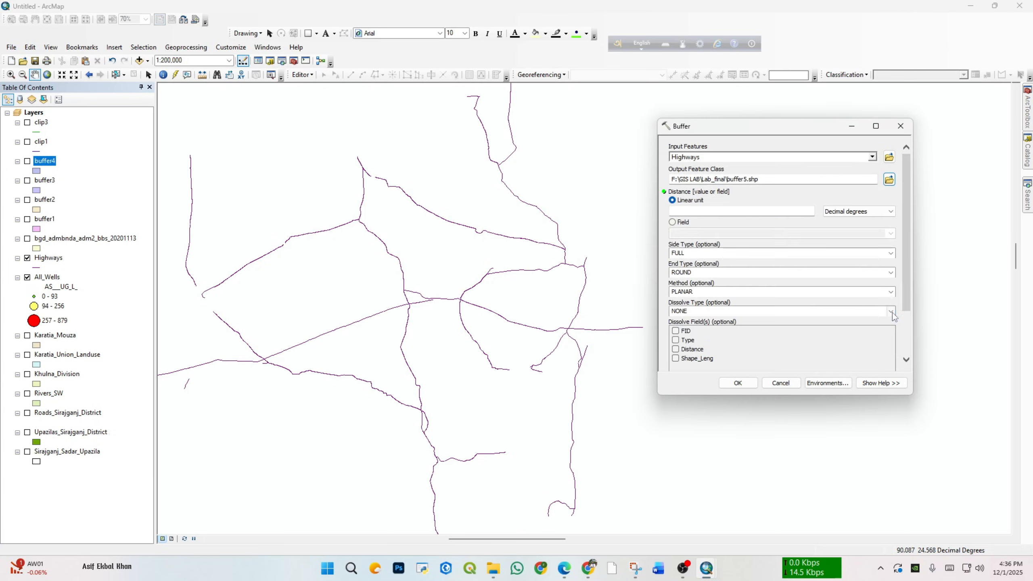
Step: Use the Distance field as the buffer distance, set the dissolve type to ALL, and run the tool
click(679, 224)
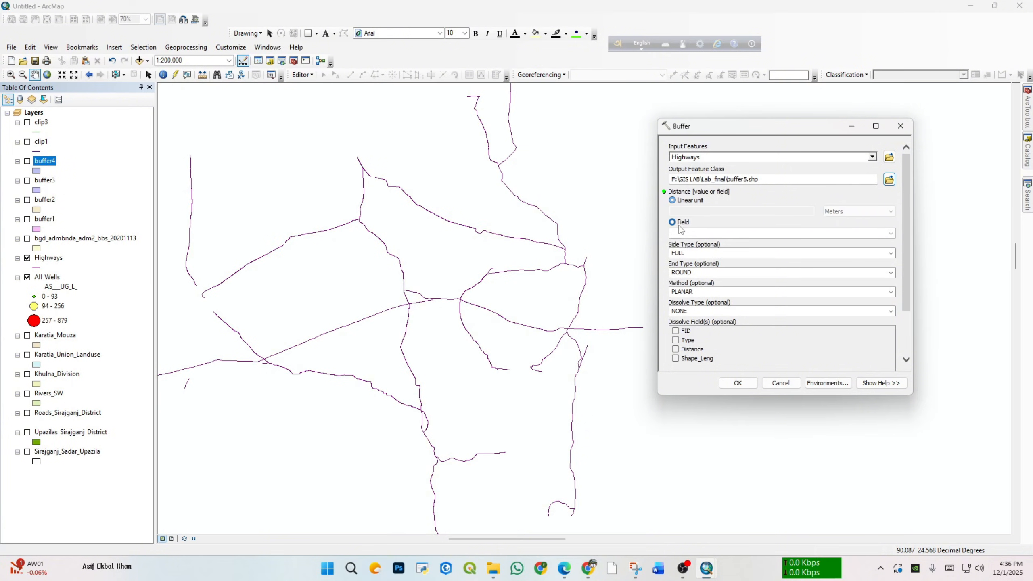
click(891, 233)
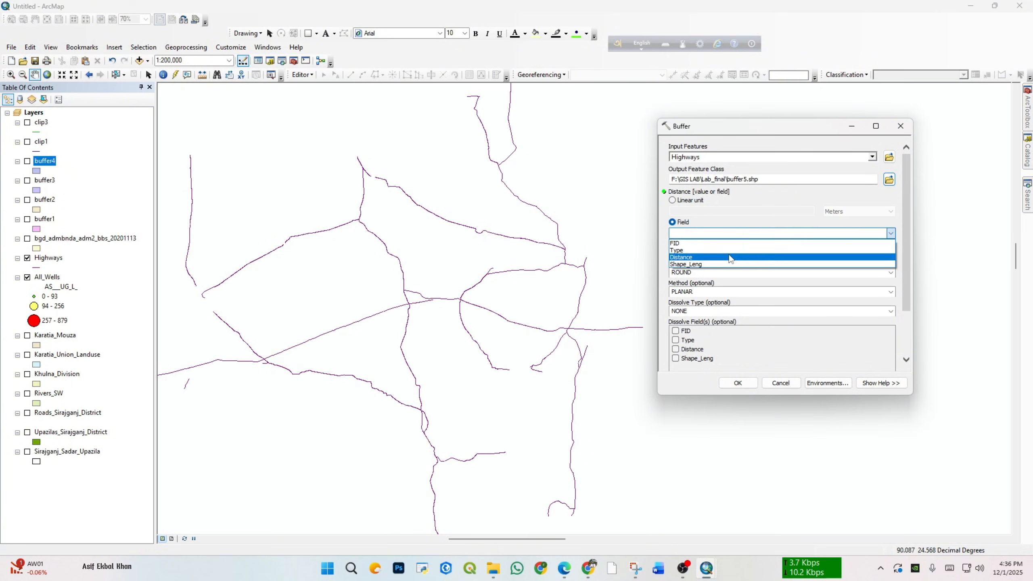
click(732, 257)
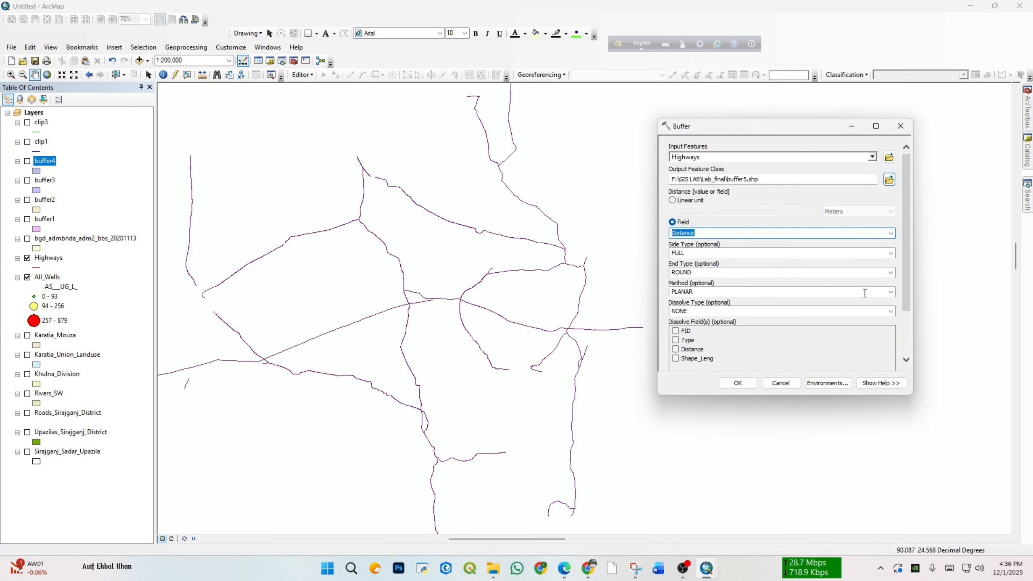
click(891, 311)
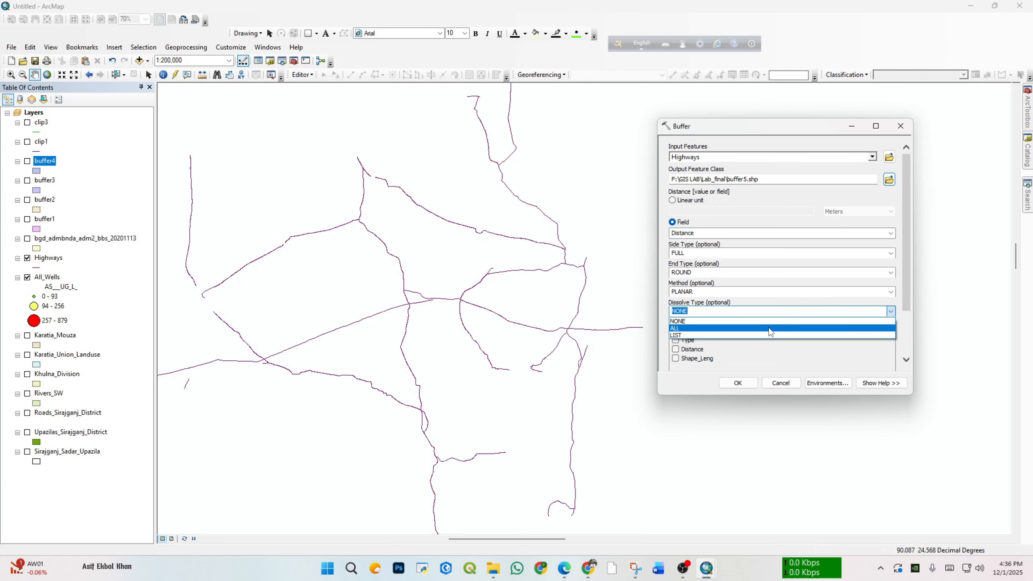
click(770, 329)
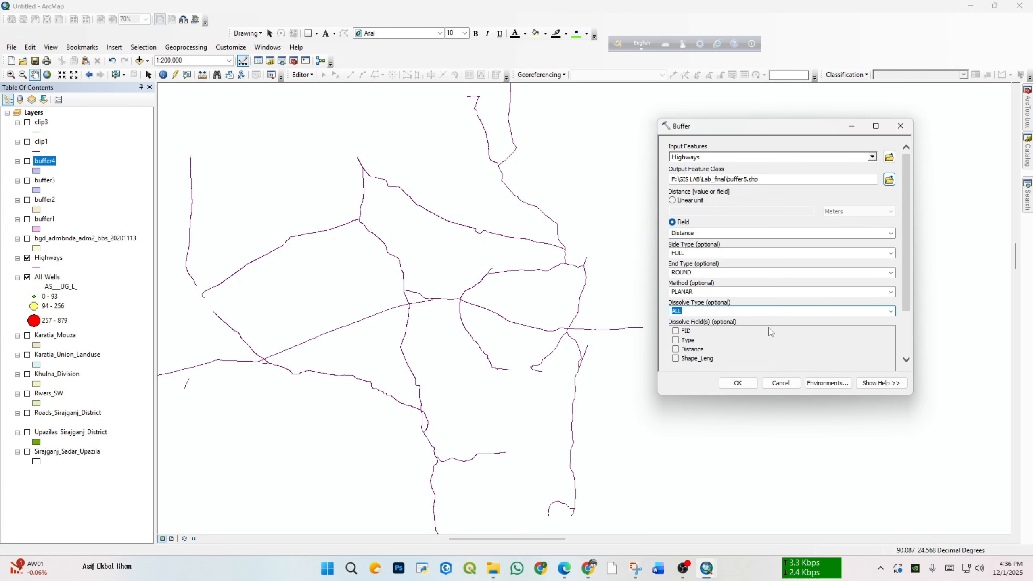
click(738, 382)
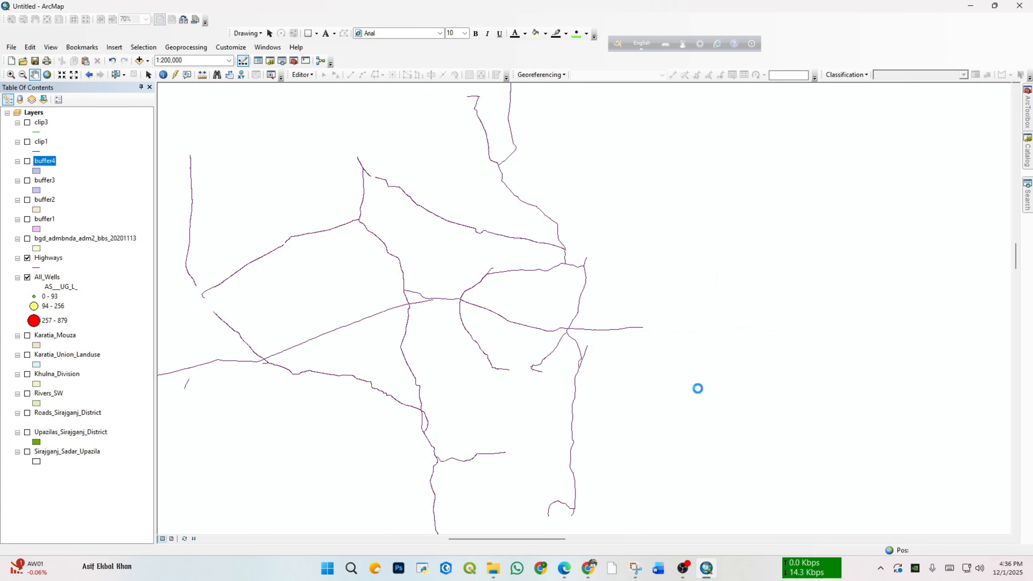
Step: Look over the buffer5 result, compare it with buffer4 at that layer's extent, and hide both buffer layers
drag(732, 340, 836, 314)
drag(660, 263, 678, 326)
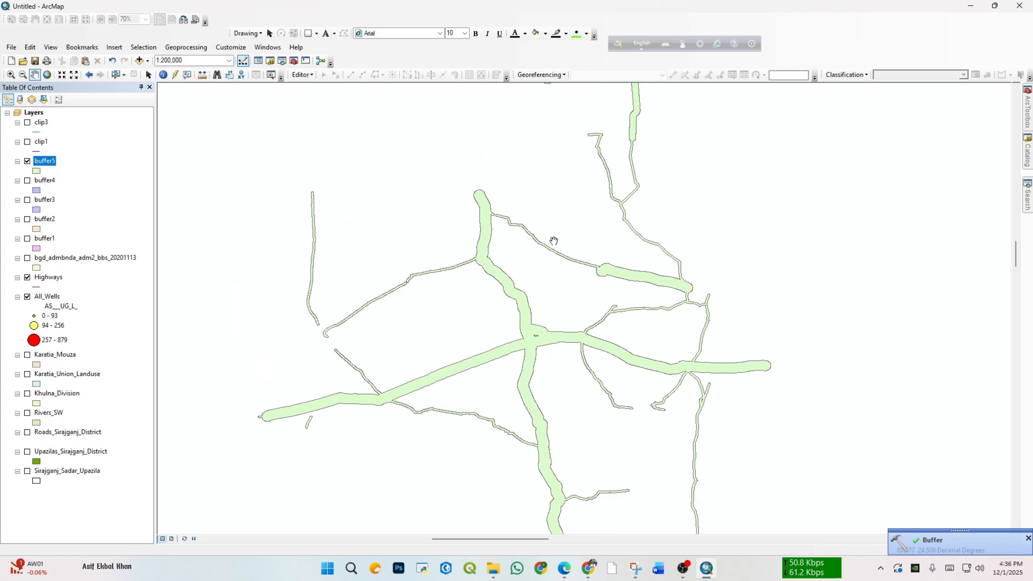
drag(554, 241, 506, 234)
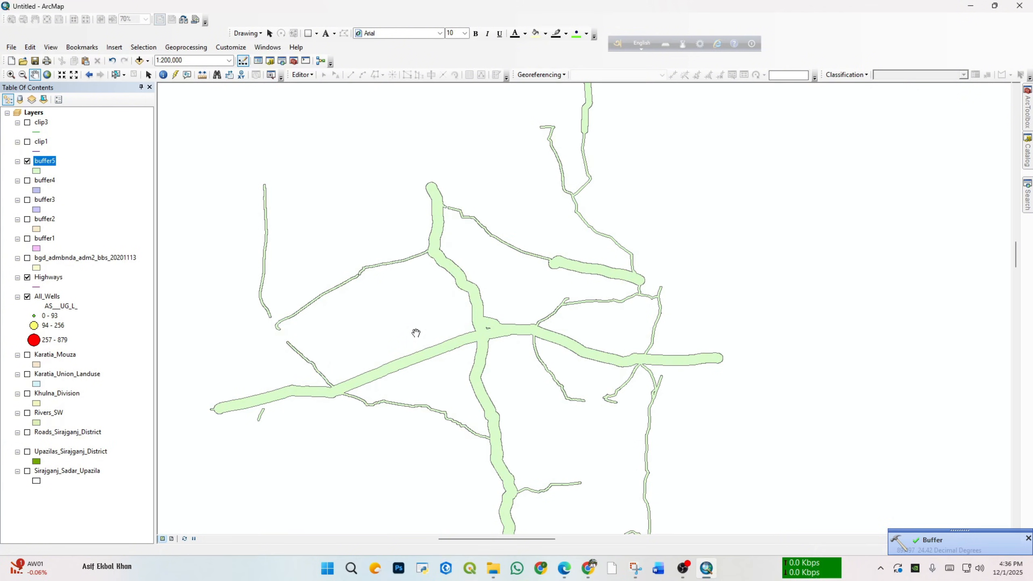
click(27, 180)
right_click(51, 181)
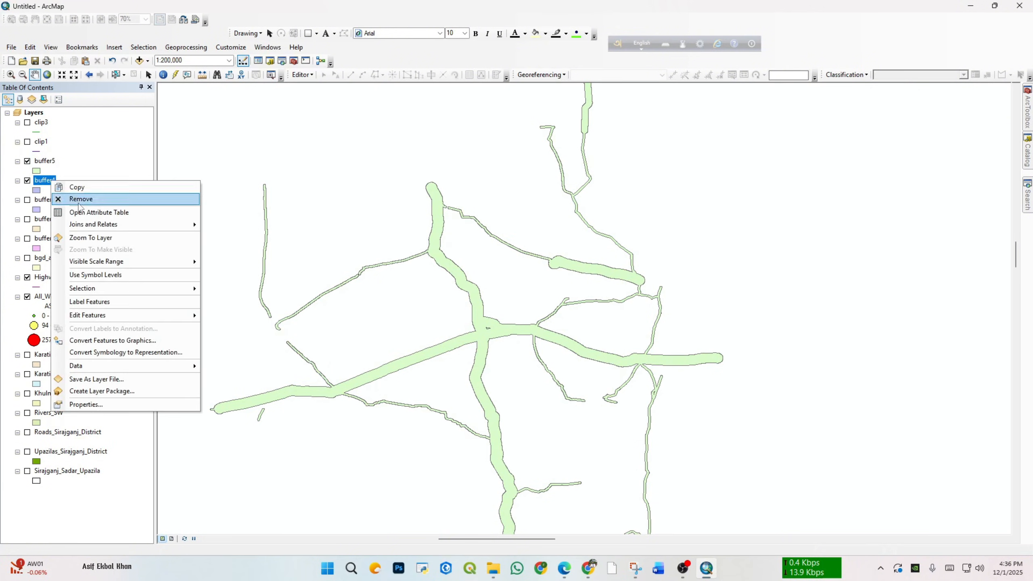
click(90, 238)
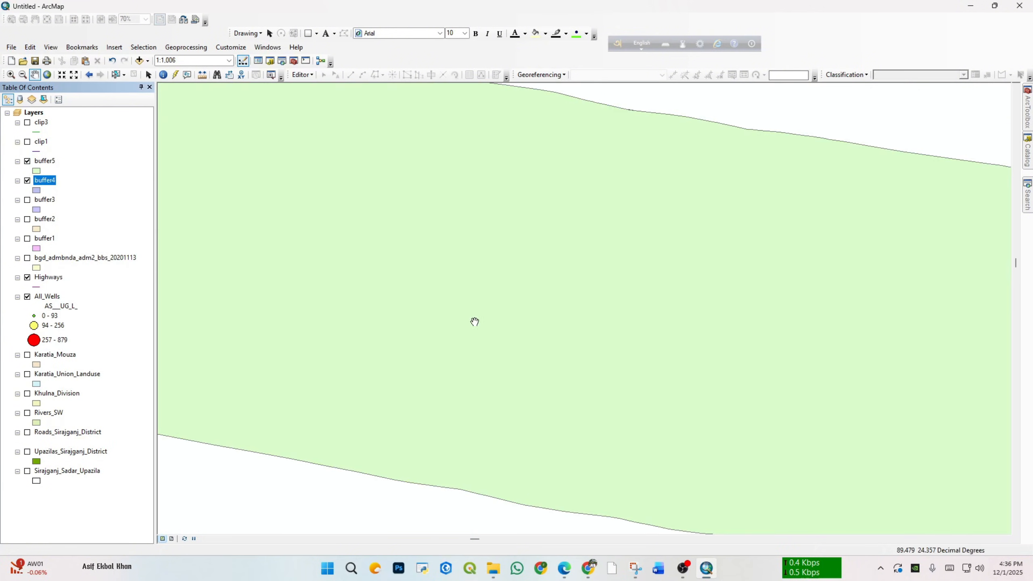
scroll(431, 289, up, 4)
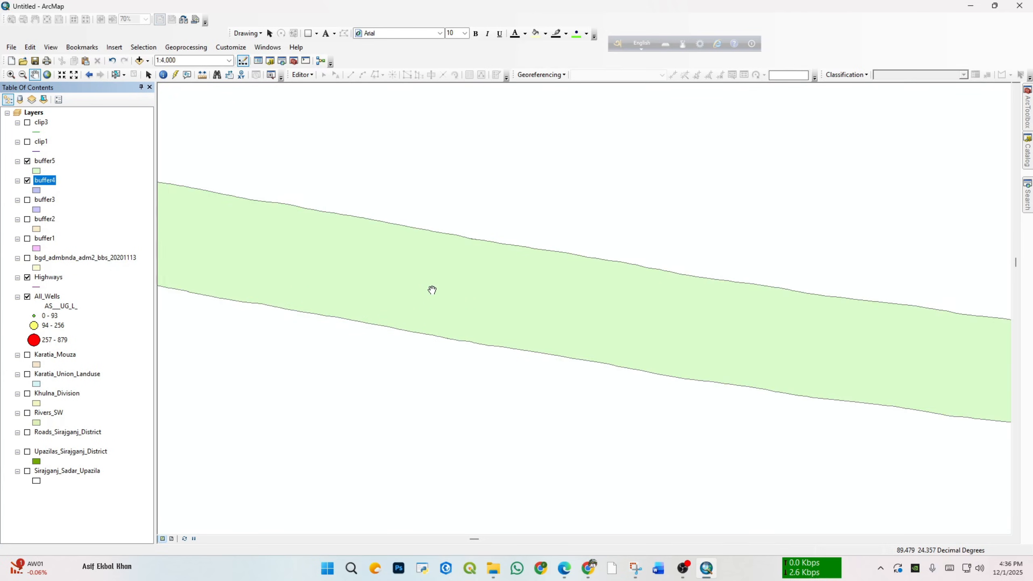
click(27, 161)
scroll(468, 277, down, 3)
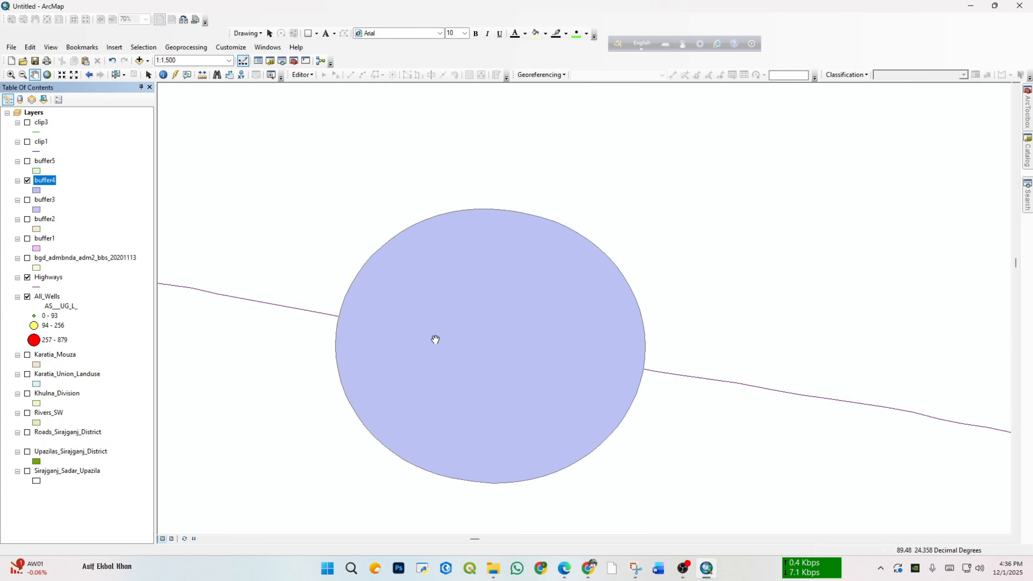
click(27, 181)
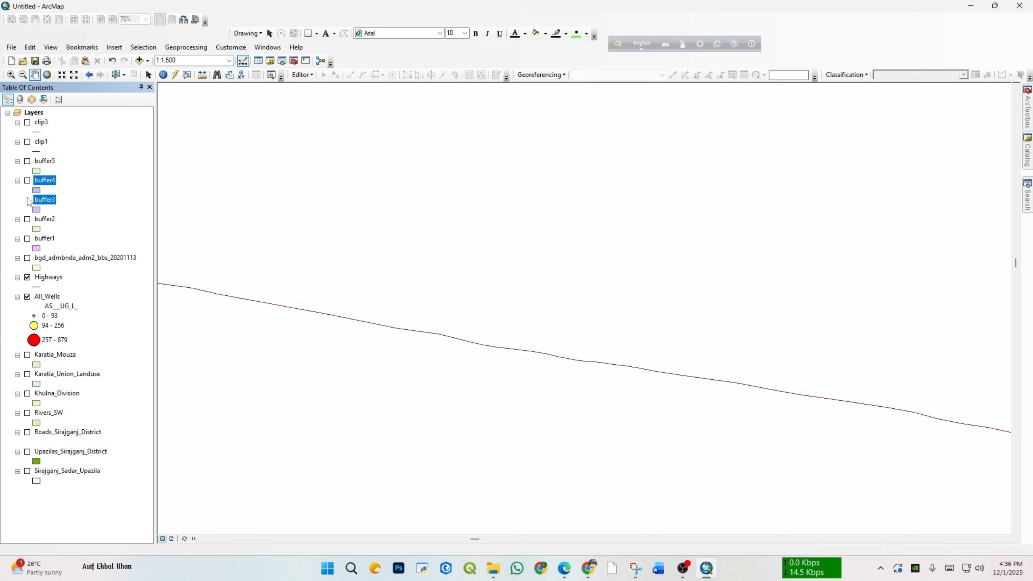
Step: Display buffer3, zoom to its extent to examine its shape, and hide it again
click(28, 200)
right_click(41, 199)
click(86, 257)
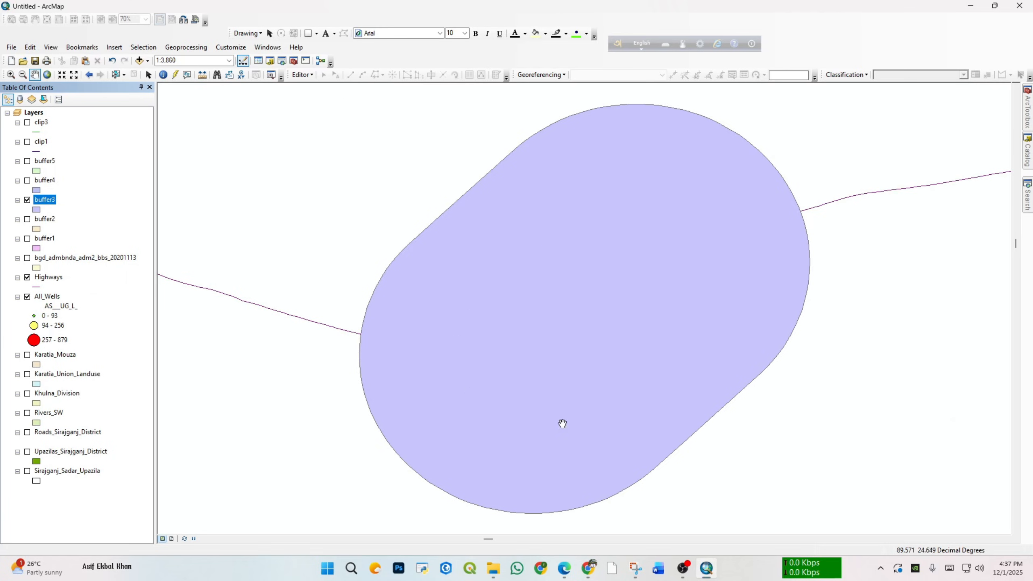
click(28, 201)
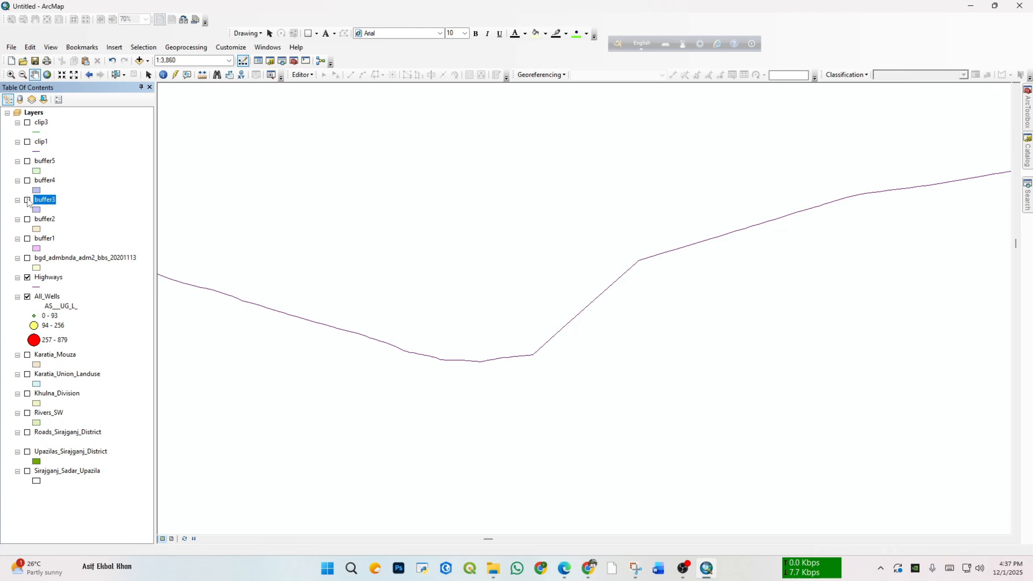
Step: Display buffer5 again, zoom to the layer, and examine the buffer widths along the highway network
click(27, 161)
right_click(51, 163)
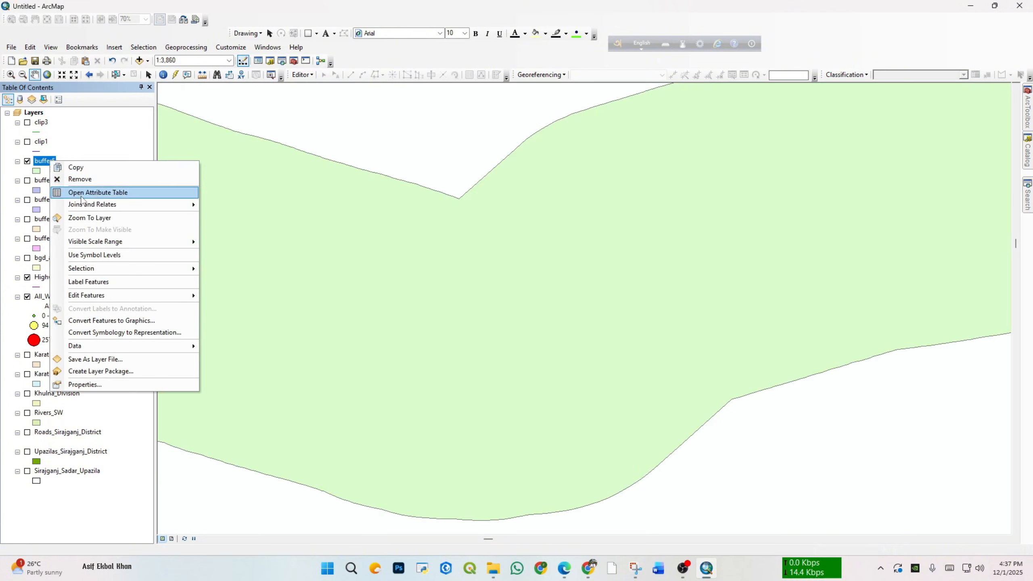
click(95, 221)
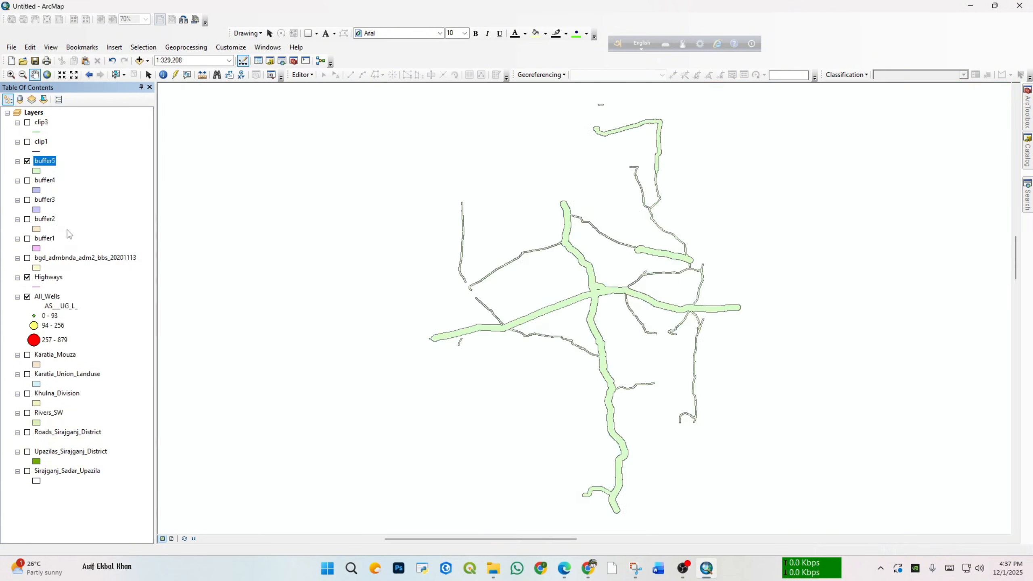
scroll(598, 302, up, 2)
scroll(590, 299, up, 1)
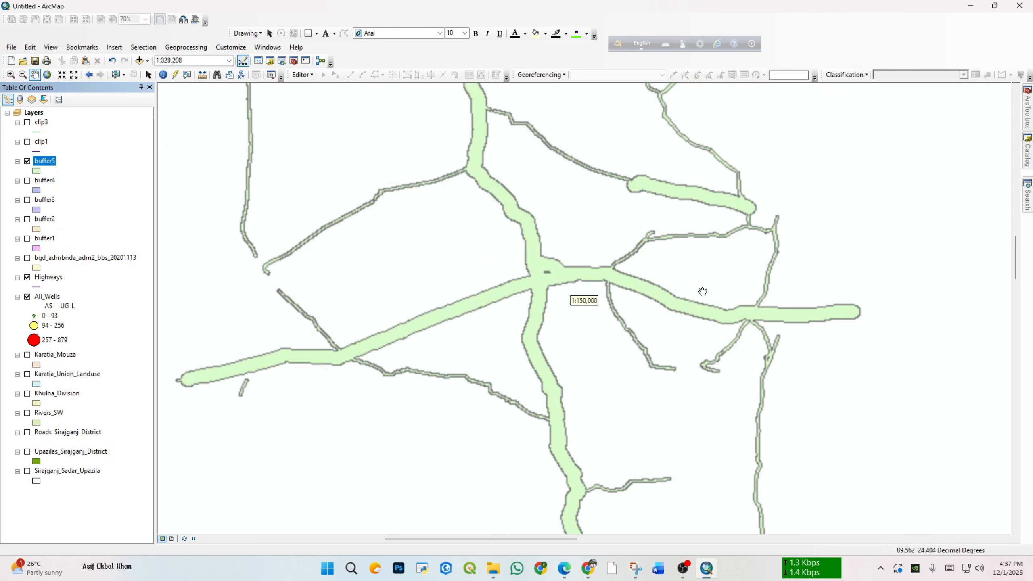
drag(609, 203, 593, 273)
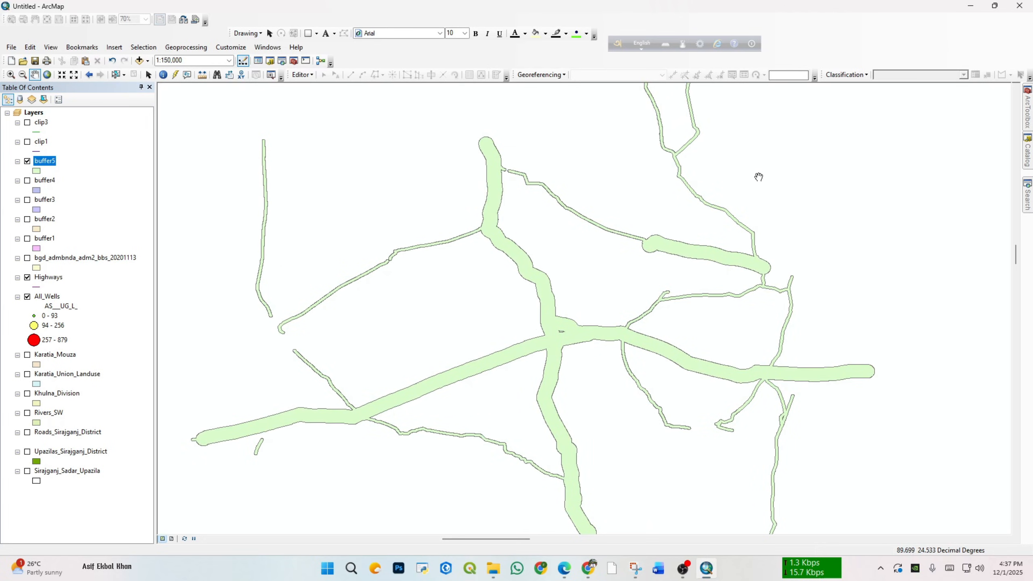
Step: Hide buffer5 and clip3, and remove clip3, clip1 and all five buffer layers from the map
scroll(617, 234, down, 1)
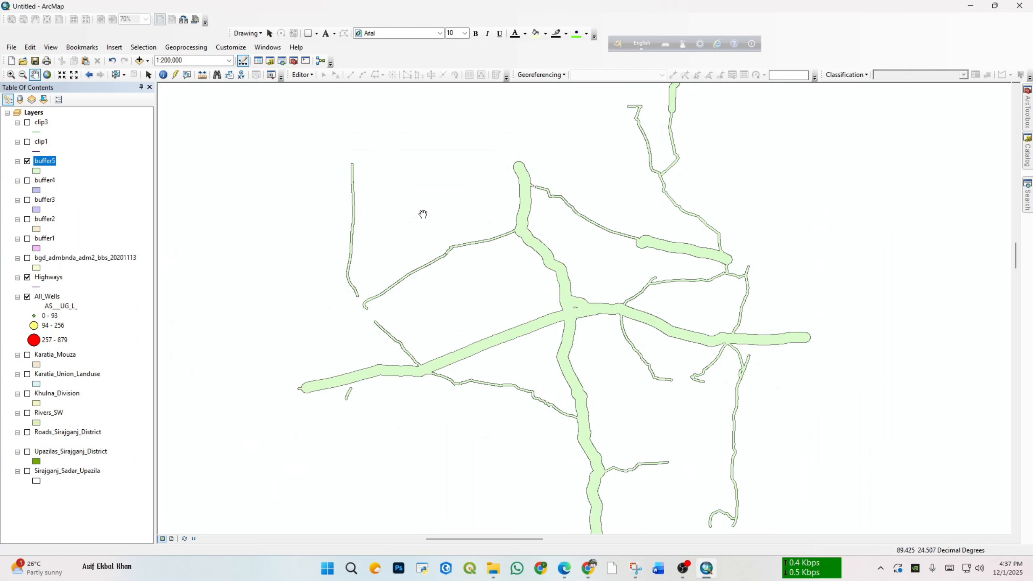
click(27, 161)
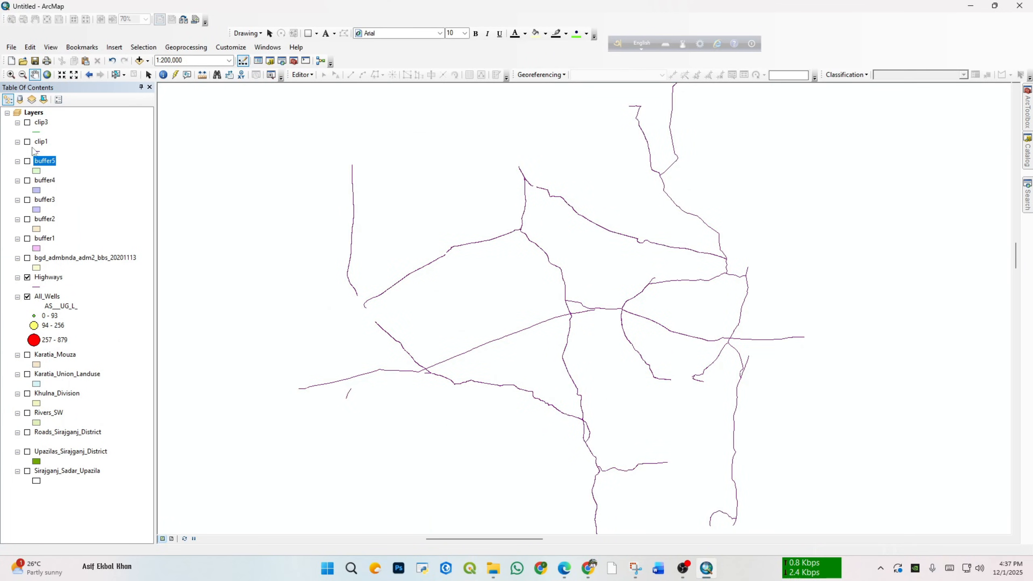
click(27, 123)
shift+click(45, 181)
shift+click(45, 219)
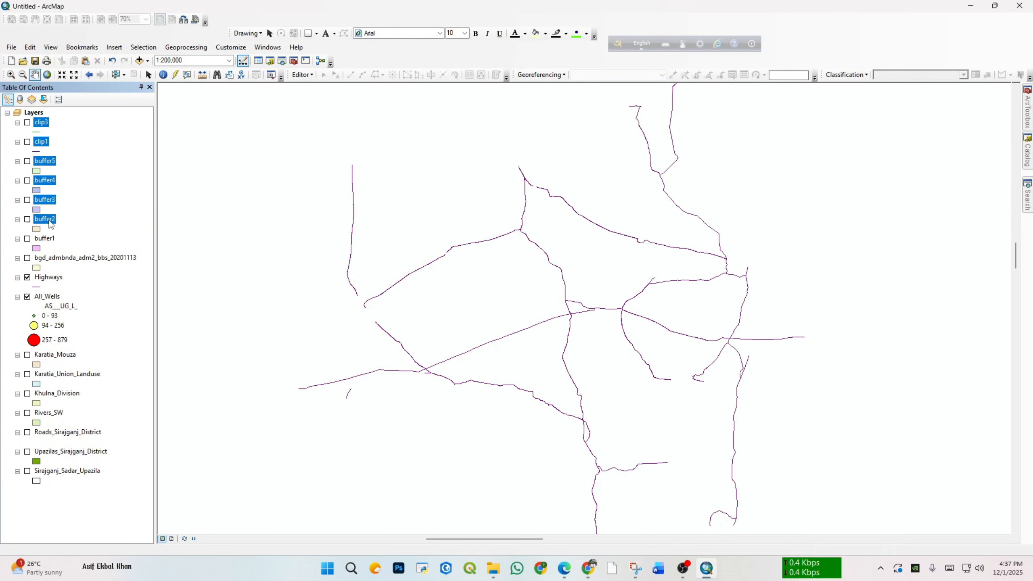
shift+click(48, 239)
right_click(48, 244)
click(69, 255)
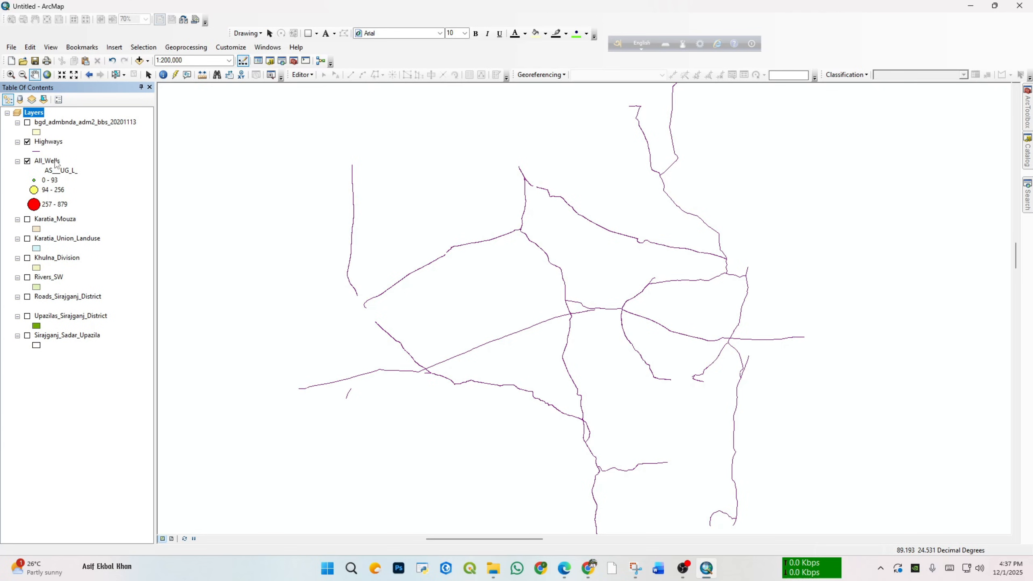
click(53, 162)
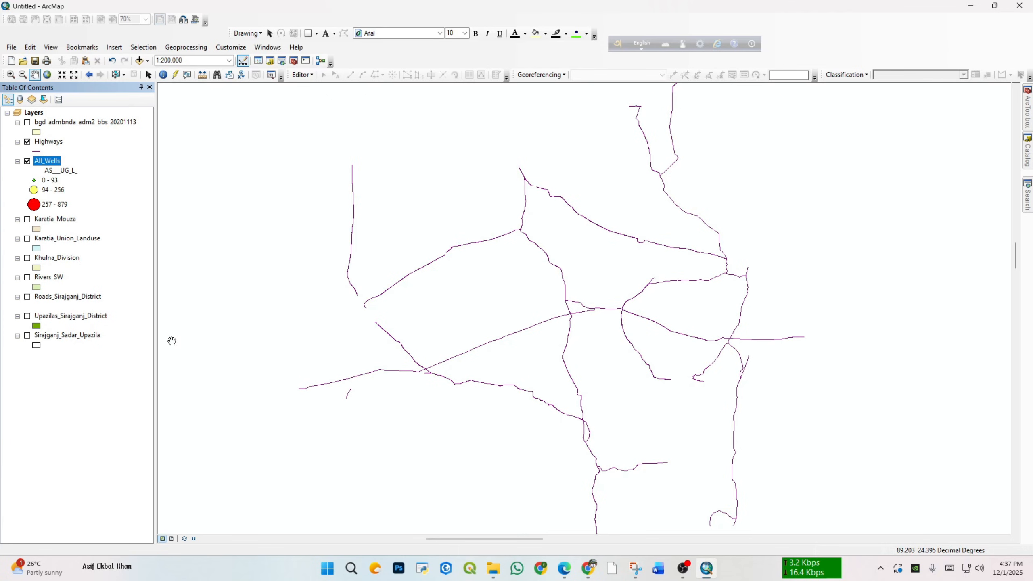
drag(308, 267, 249, 265)
click(92, 310)
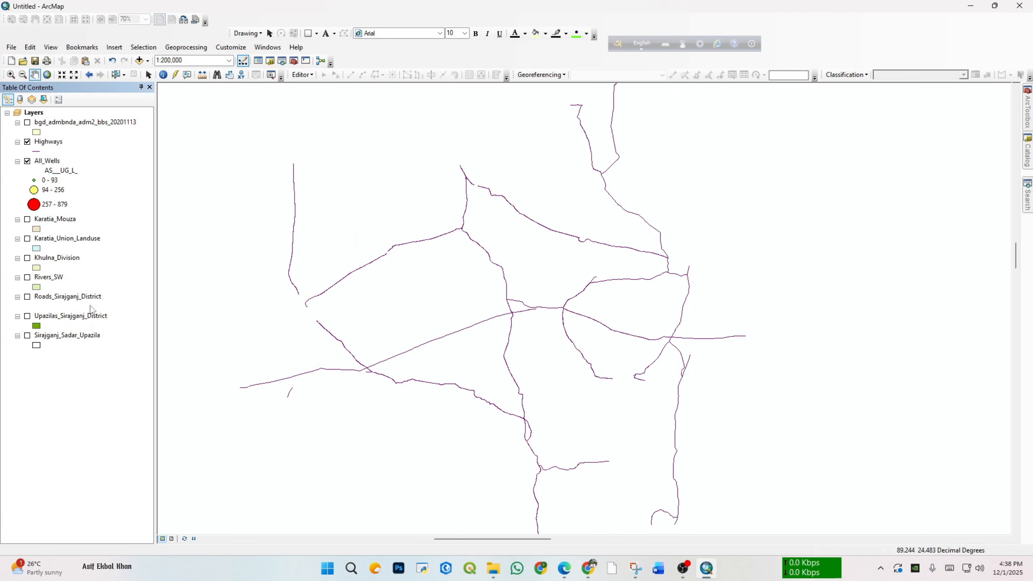
scroll(461, 330, up, 2)
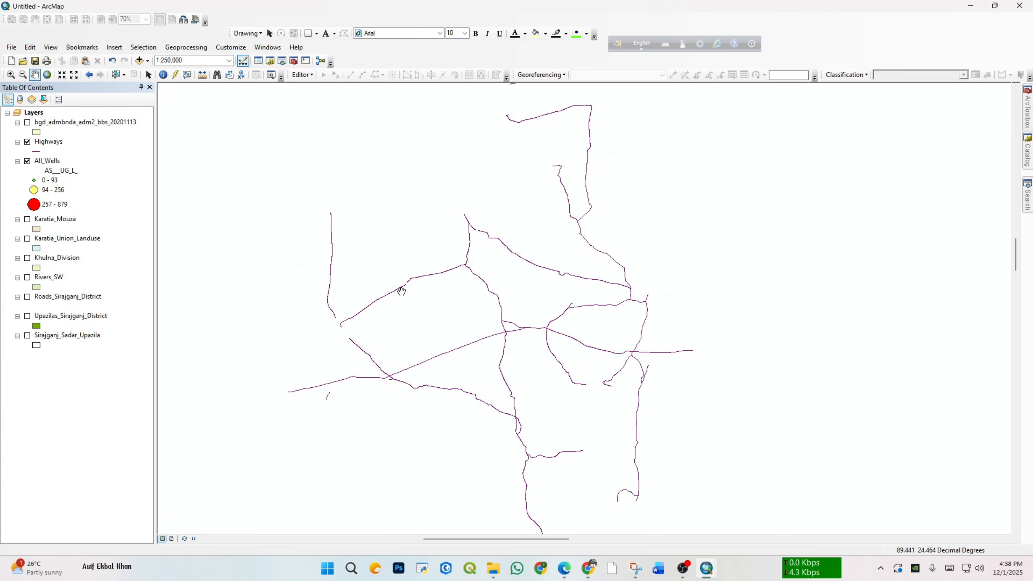
click(186, 47)
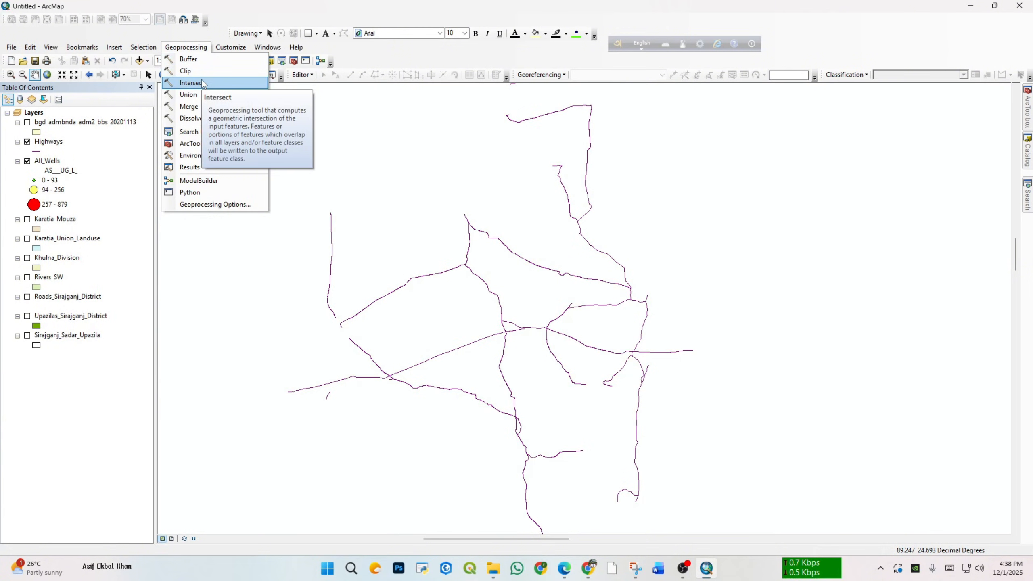
Step: Display the Karatia_Mouza and Karatia_Union_Landuse layers and zoom to each one's extent, ending on the full union land use
click(27, 219)
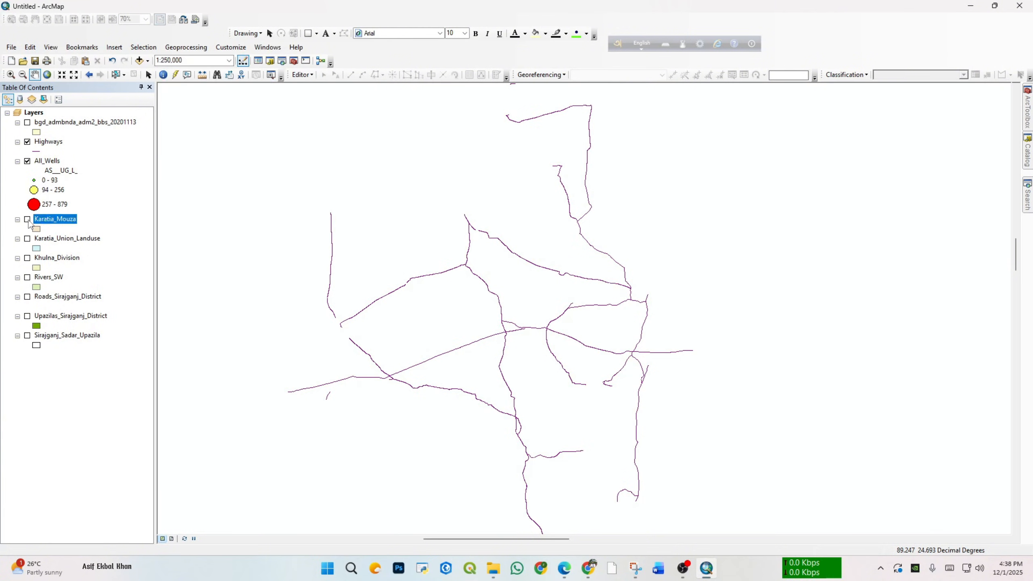
click(27, 238)
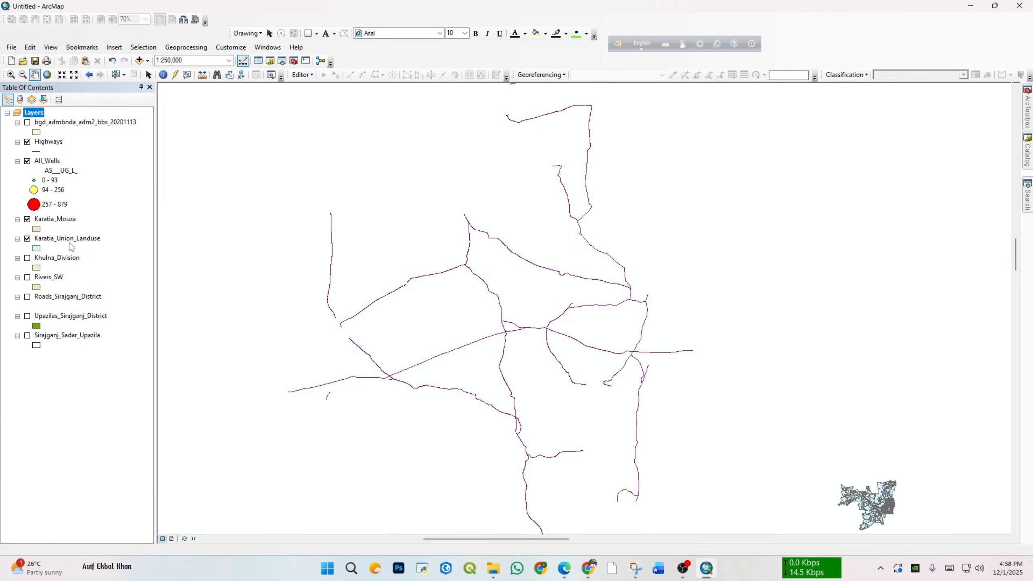
right_click(64, 219)
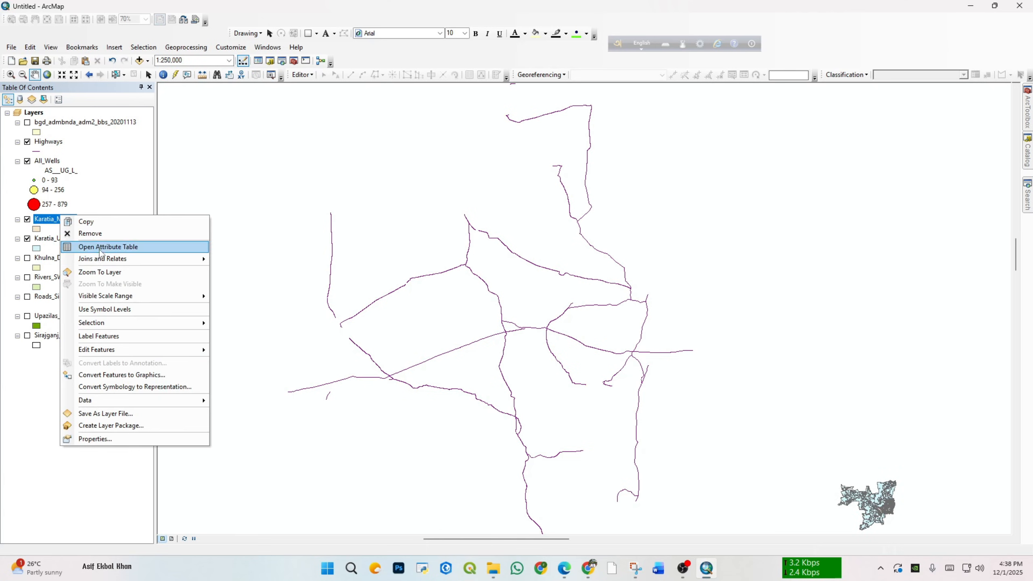
click(106, 272)
right_click(65, 238)
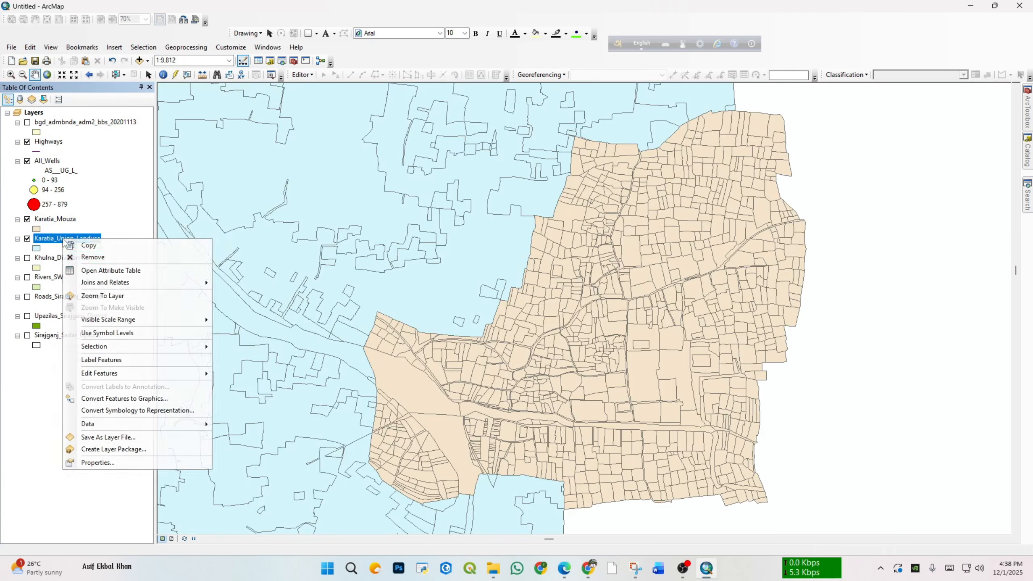
click(107, 295)
drag(452, 381, 304, 369)
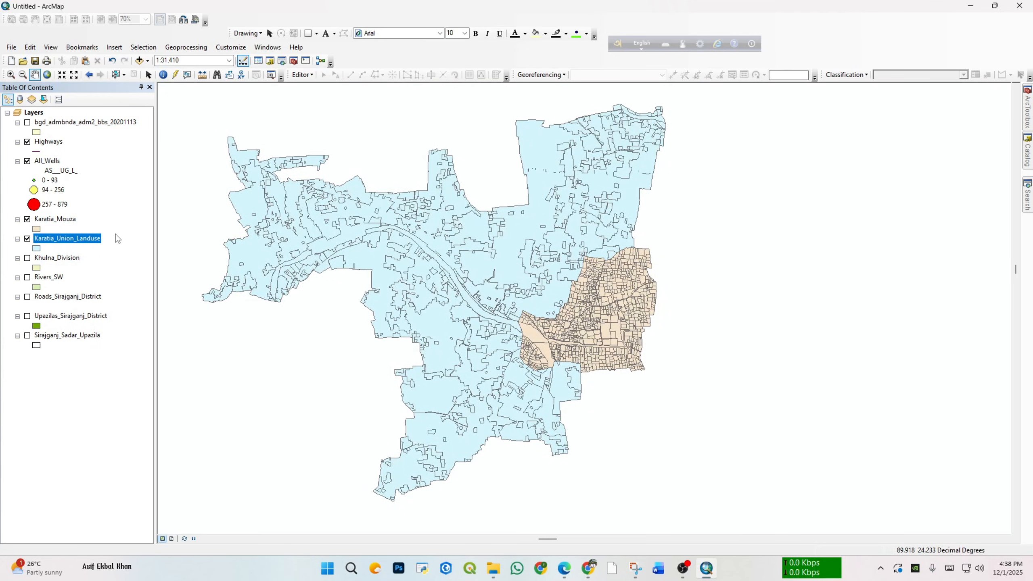
Step: Start the Intersect tool and bring up the layers available as its input features
click(186, 47)
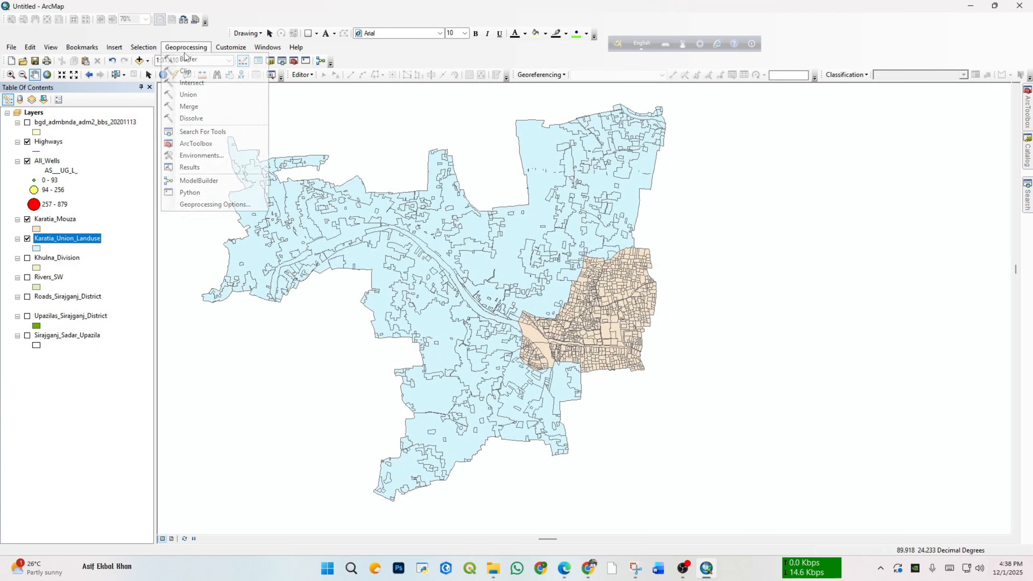
click(202, 83)
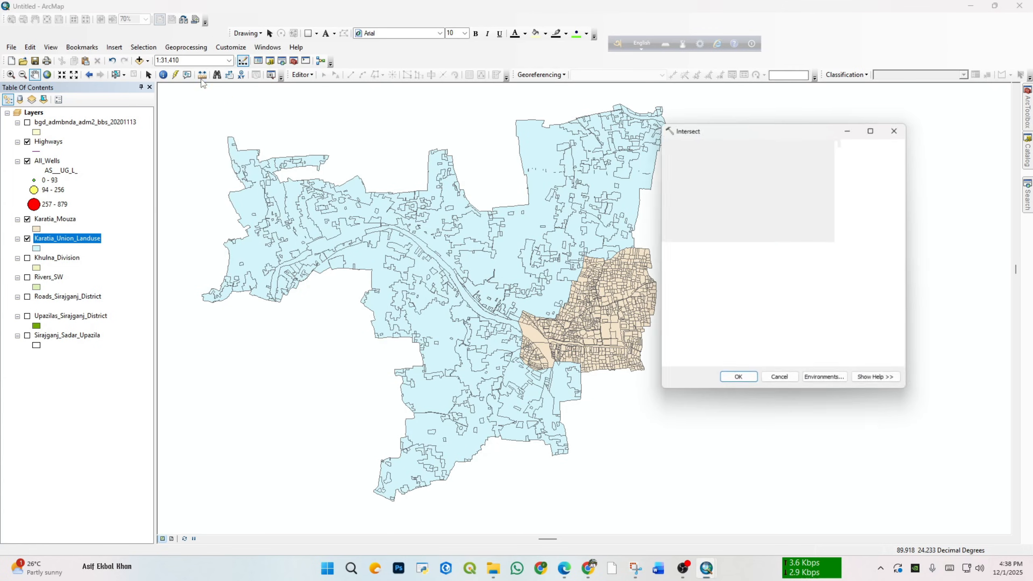
click(872, 158)
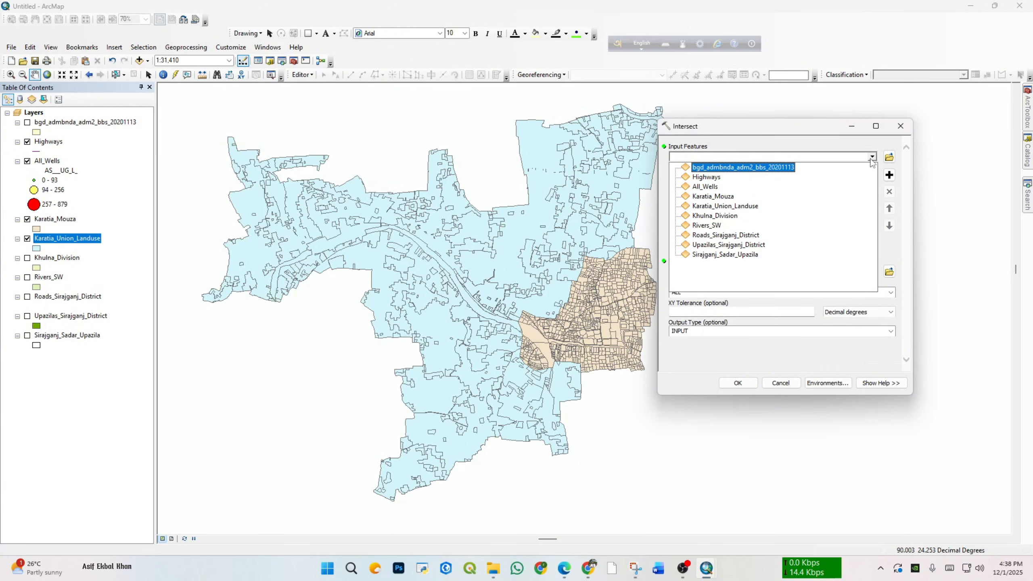
Step: Add Karatia_Mouza and Karatia_Union_Landuse as the Intersect tool's input features
click(872, 160)
click(872, 160)
click(722, 196)
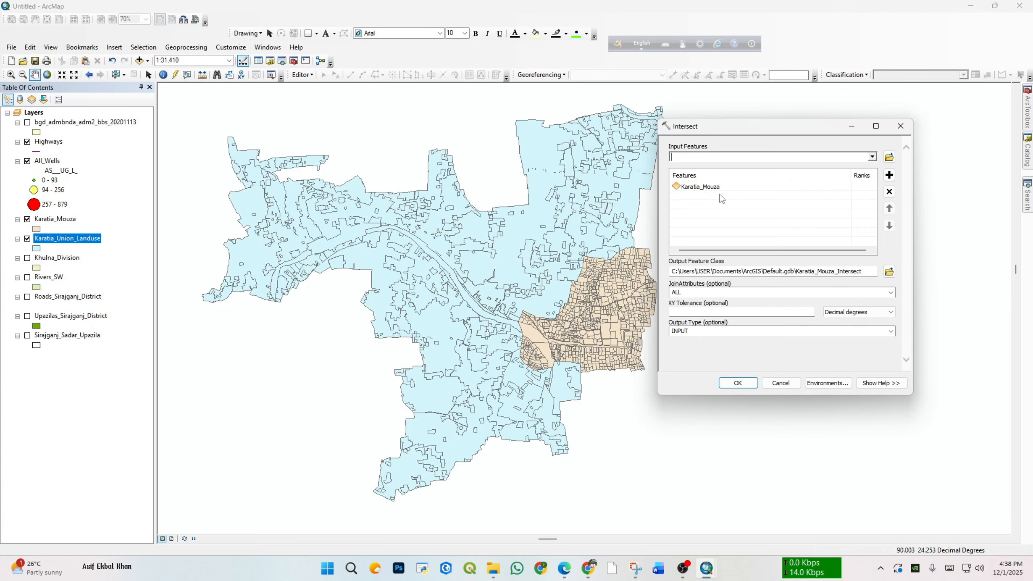
click(873, 156)
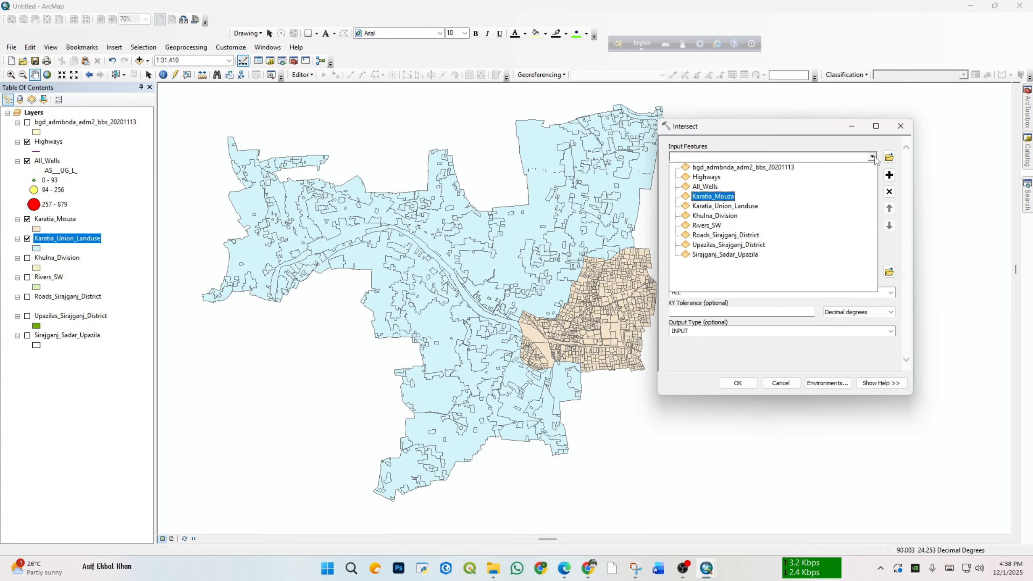
click(739, 207)
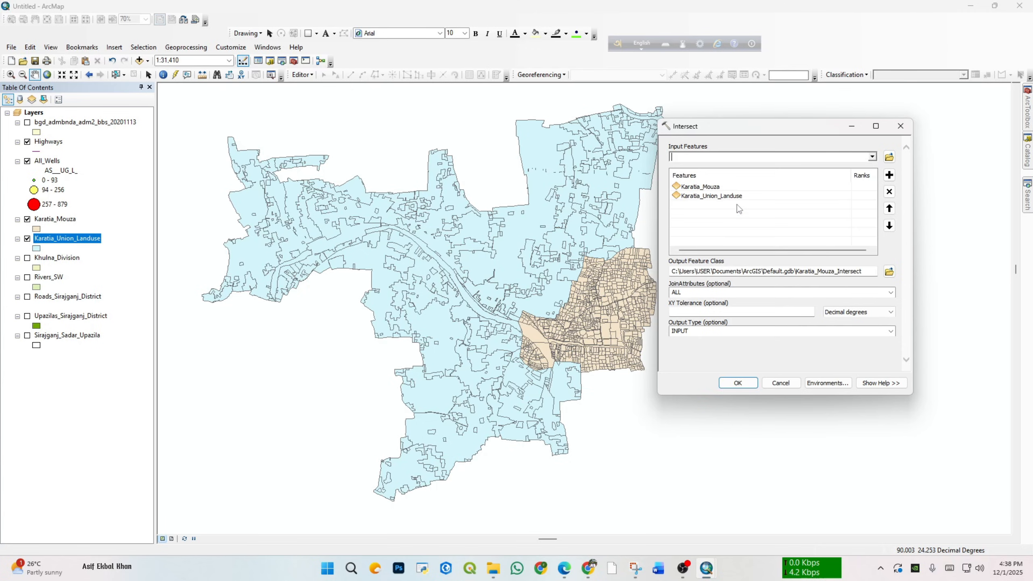
click(863, 194)
click(861, 189)
click(804, 203)
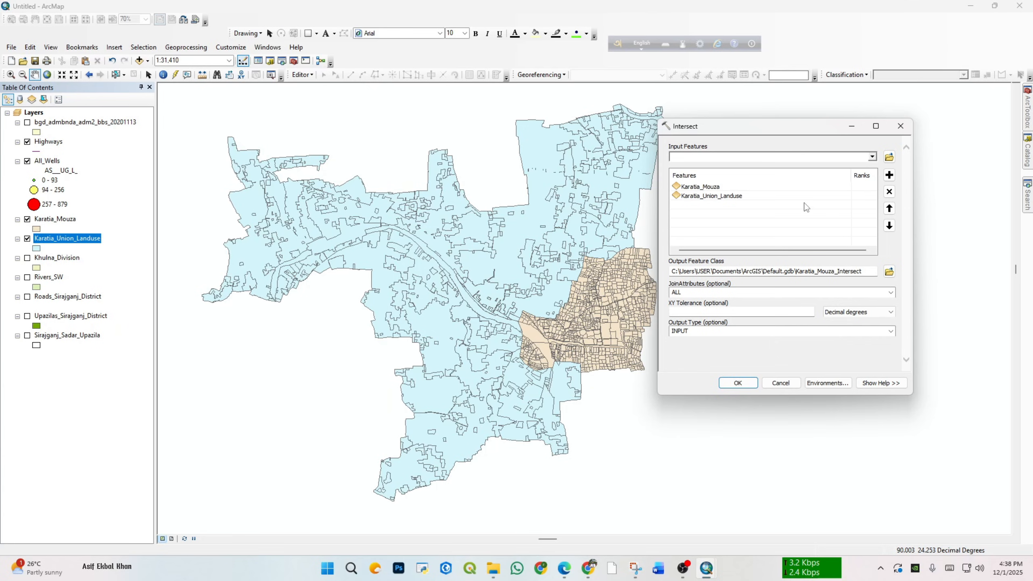
Step: Set the Intersect output feature class to intersect.shp in the Lab_final folder, keeping the tool window clear of the map
click(889, 272)
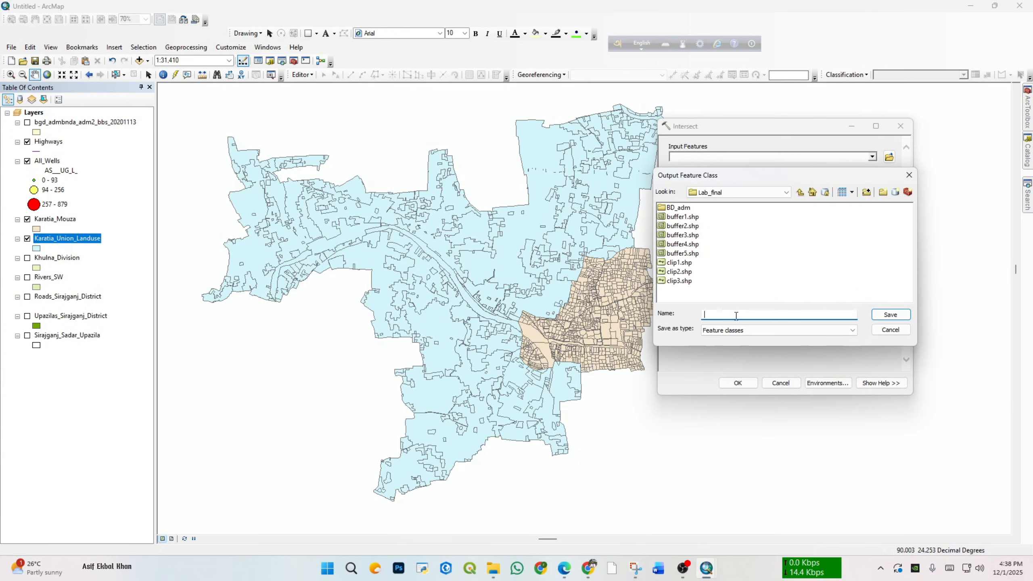
text(intersect.shp)
click(887, 316)
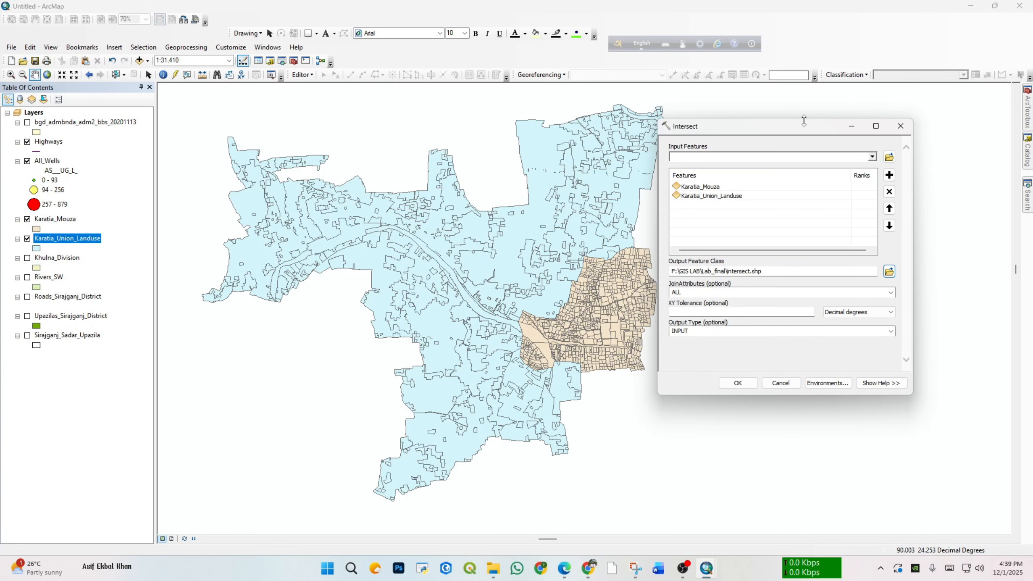
drag(799, 127, 847, 127)
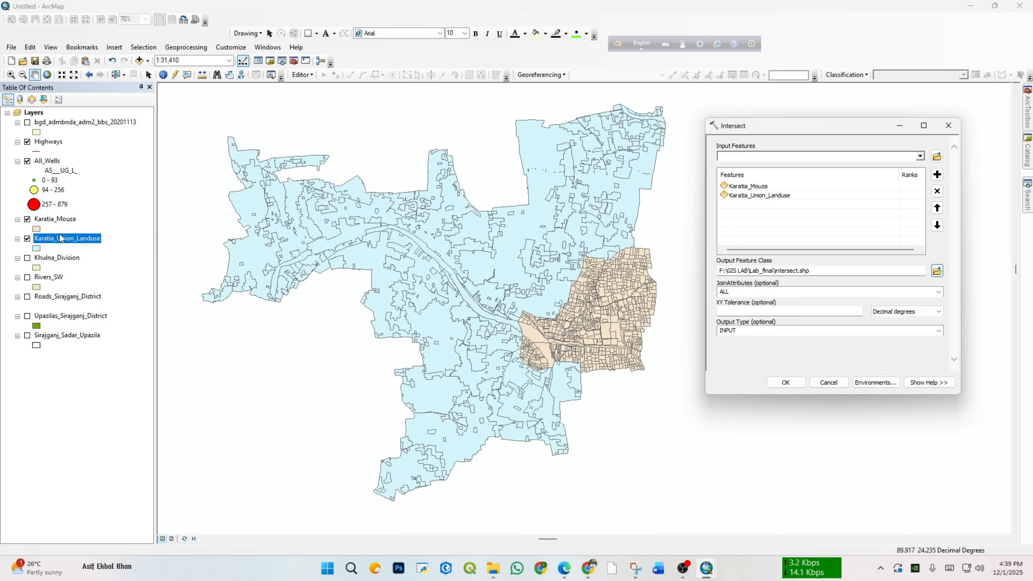
Step: Review the fields in Karatia_Mouza's attribute table and close the table
right_click(64, 219)
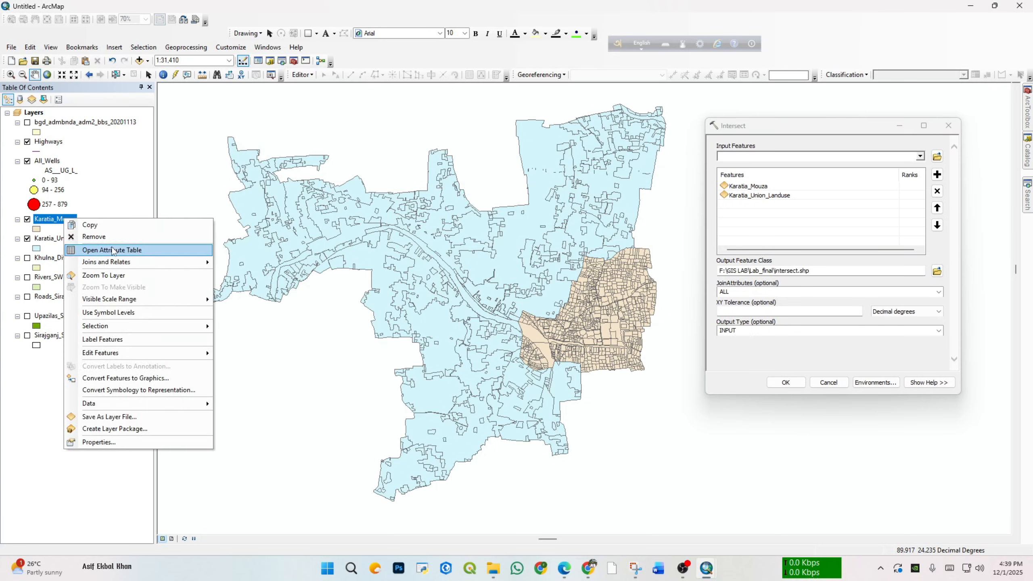
click(113, 246)
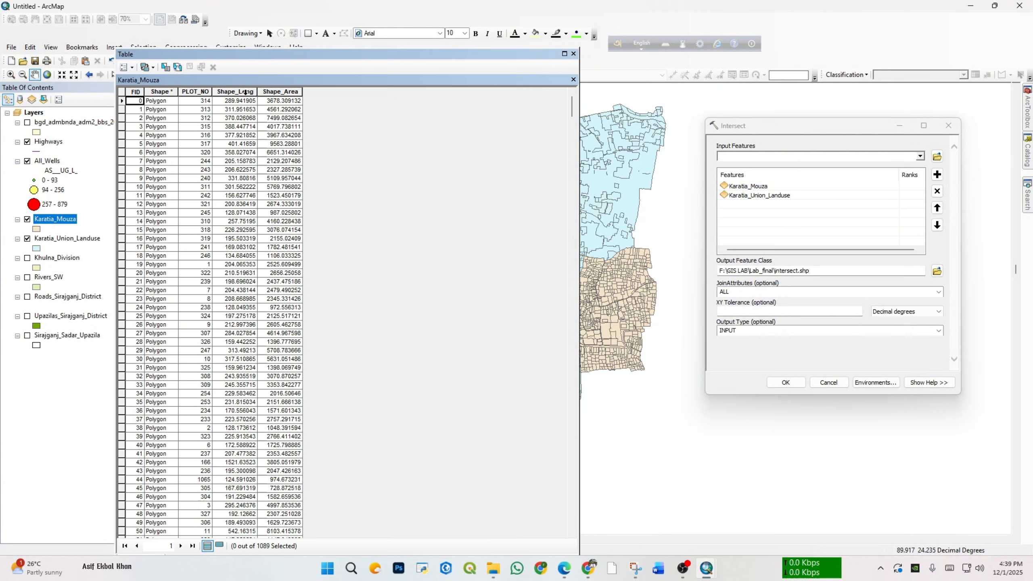
click(573, 54)
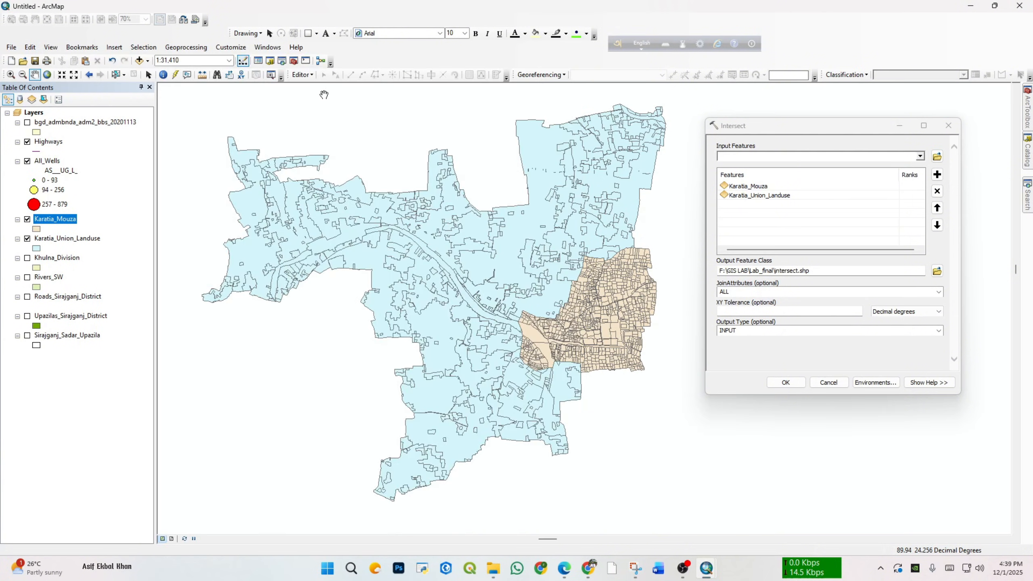
Step: Open Karatia_Union_Landuse's attribute table and look through the Landuse values of its records
click(59, 239)
right_click(60, 241)
click(101, 271)
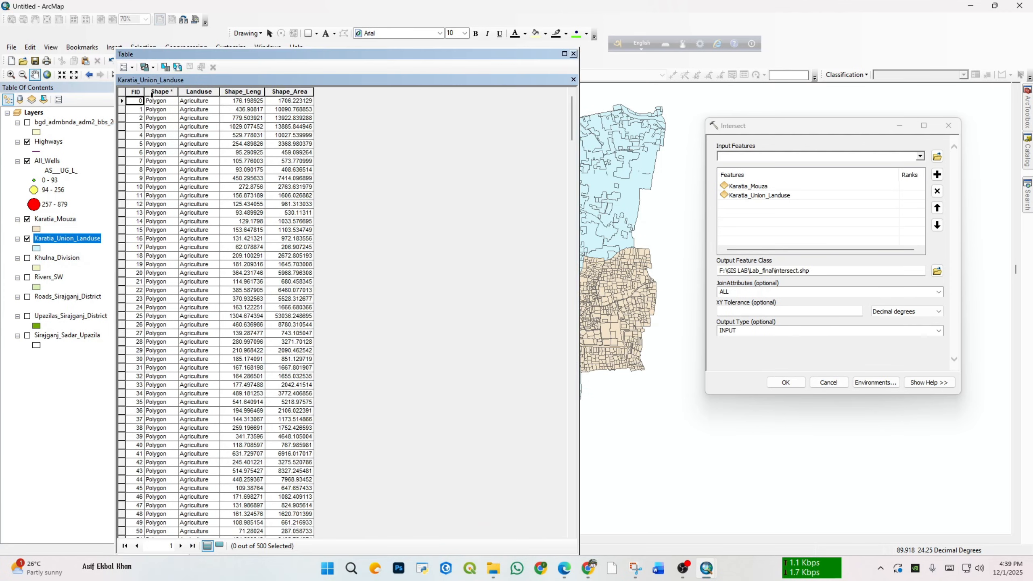
scroll(209, 122, down, 20)
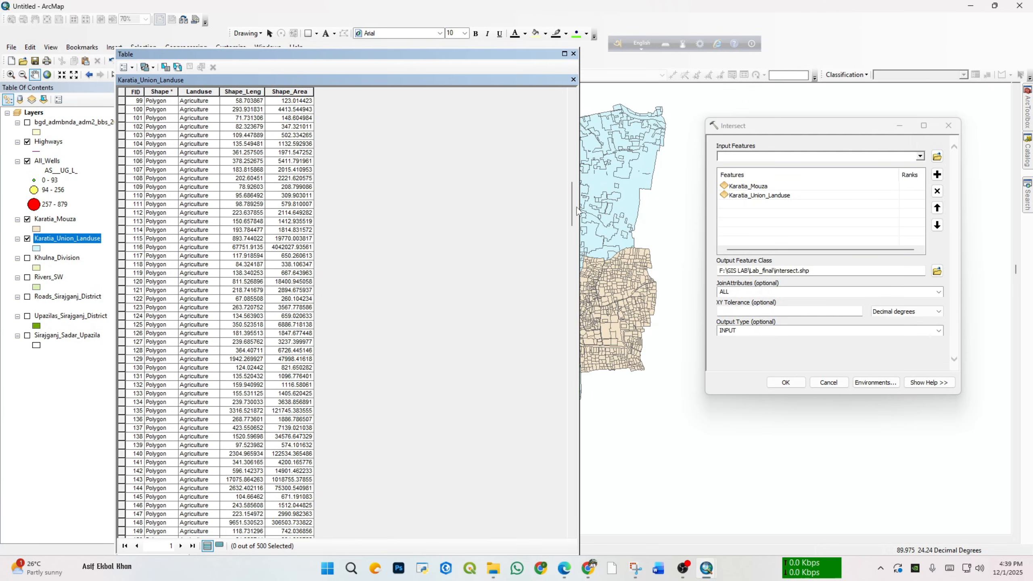
drag(571, 203, 352, 101)
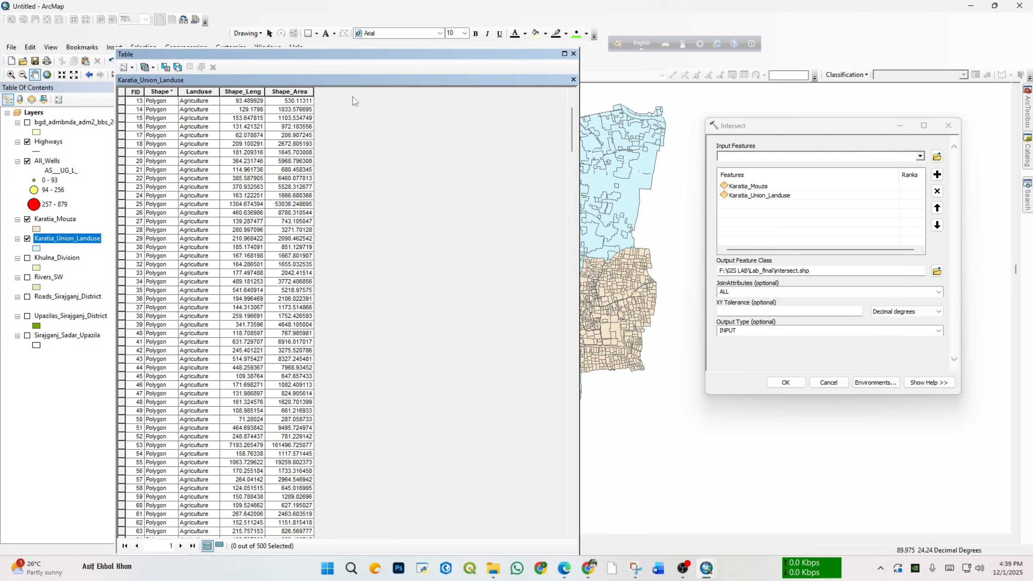
double_click(573, 51)
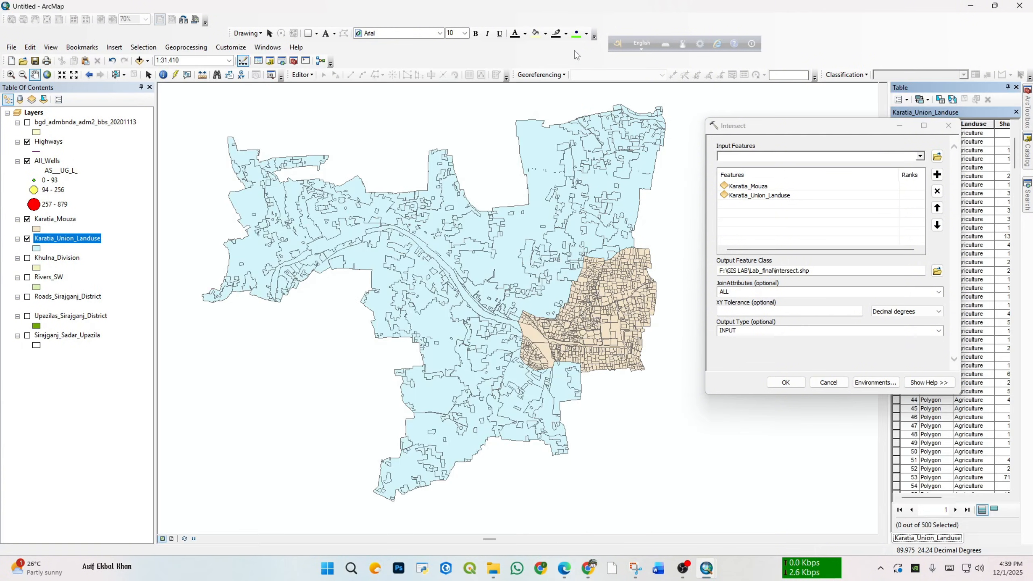
Step: Symbolize Karatia_Union_Landuse by unique values of the Landuse field, adding all values with the green-to-red color ramp
right_click(73, 245)
click(98, 474)
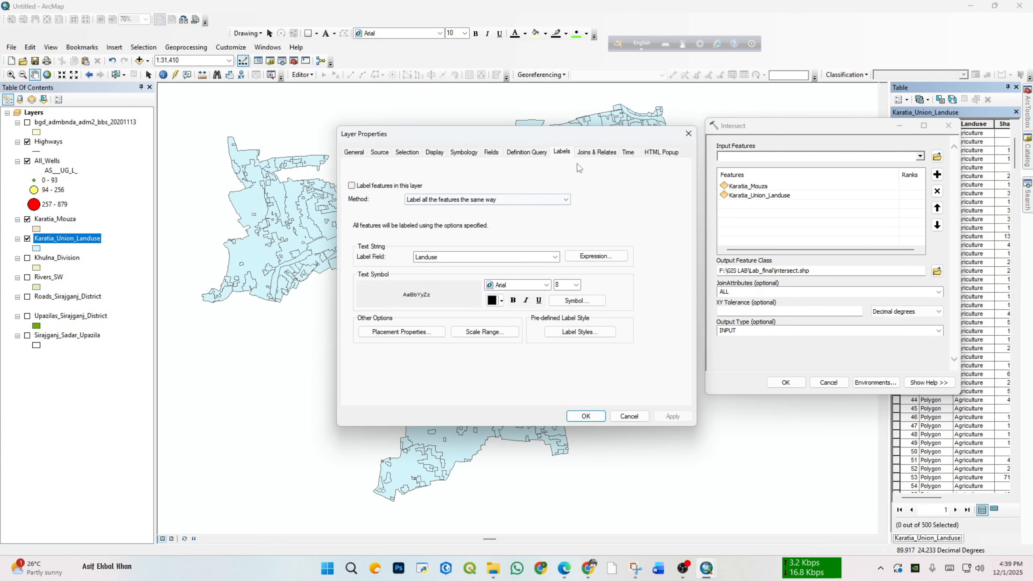
click(464, 152)
click(372, 189)
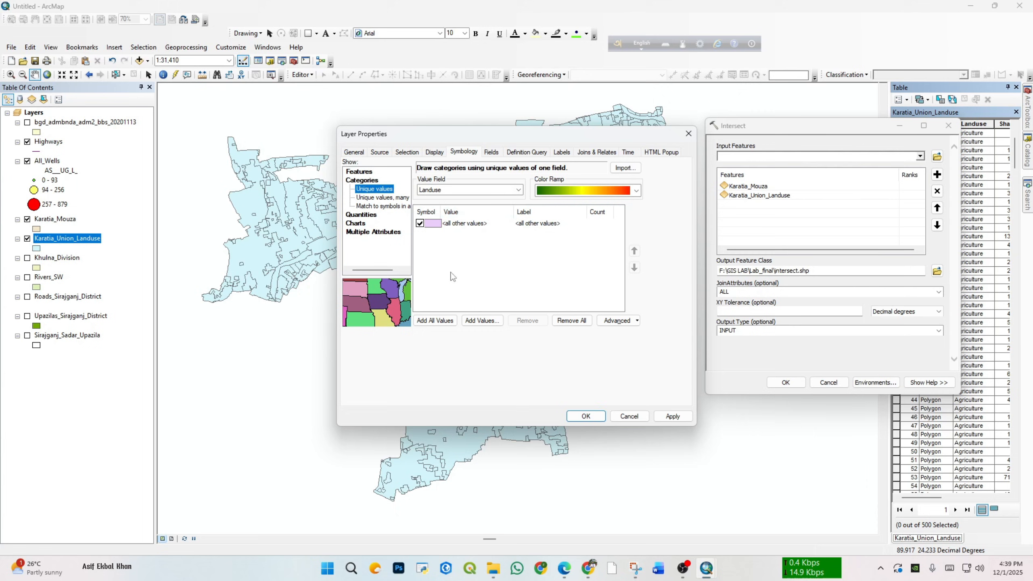
click(435, 321)
click(672, 417)
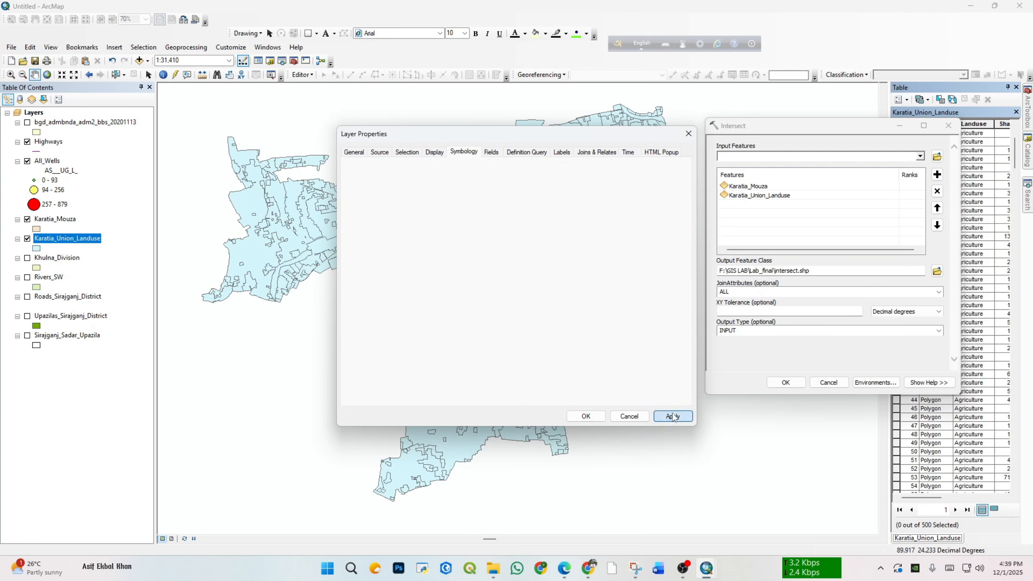
click(586, 416)
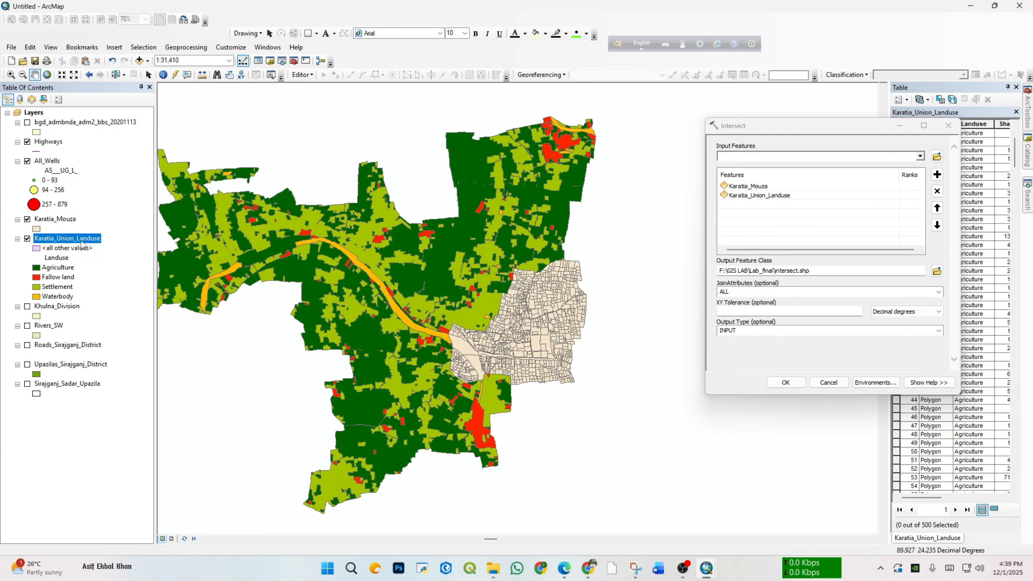
drag(350, 354, 378, 336)
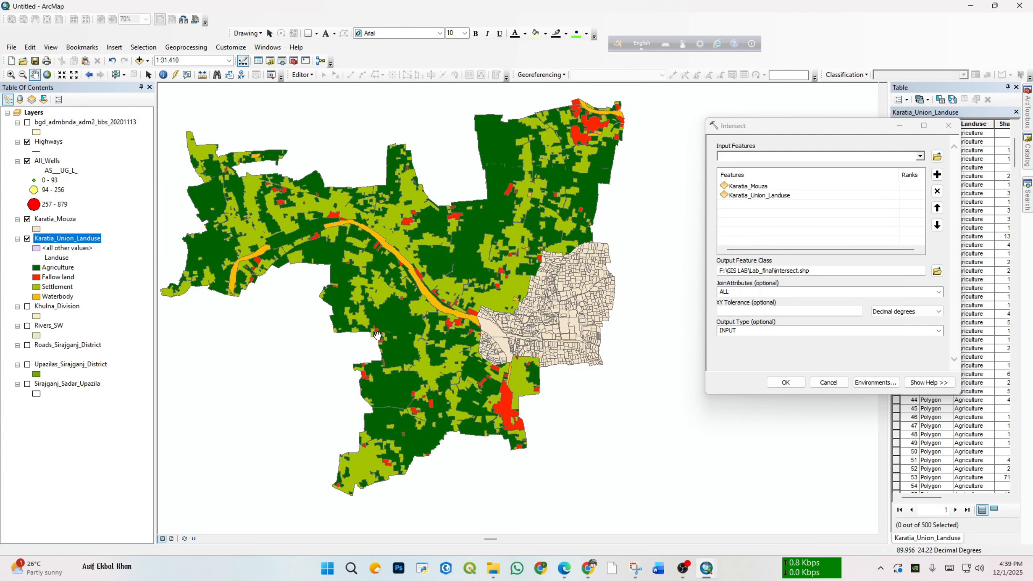
Step: Change the Karatia_Mouza layer's symbol to Hollow so the land use shows through the plots
click(37, 230)
click(712, 325)
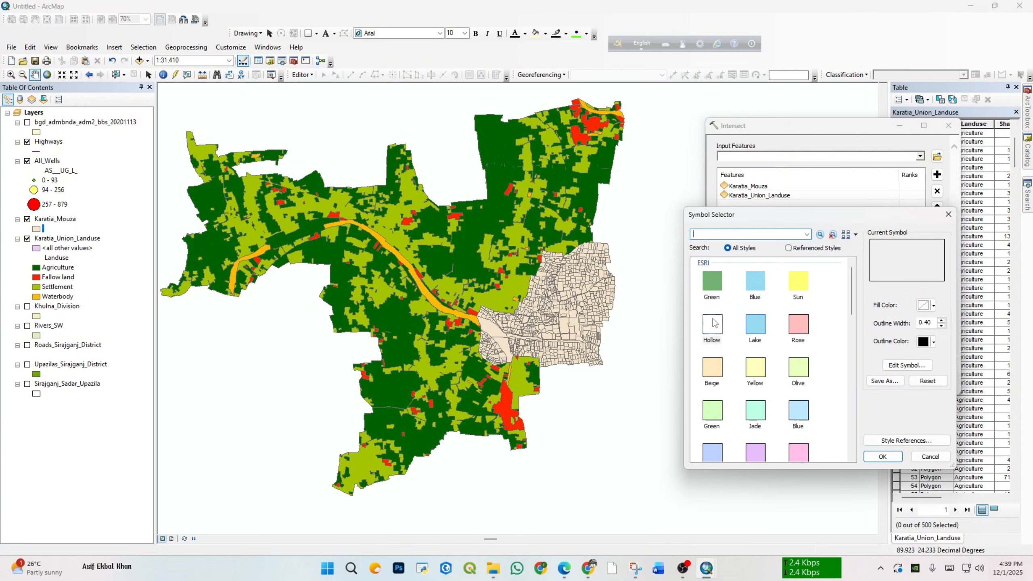
click(881, 456)
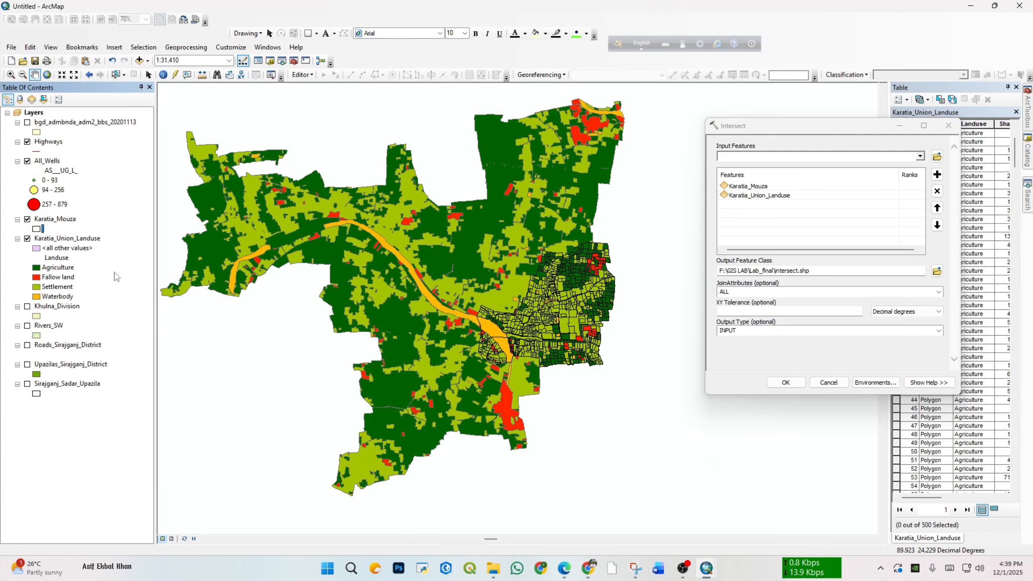
Step: Reopen Karatia_Mouza's attribute table in a floating window, check its plot fields, and close it
click(60, 220)
right_click(60, 220)
click(112, 254)
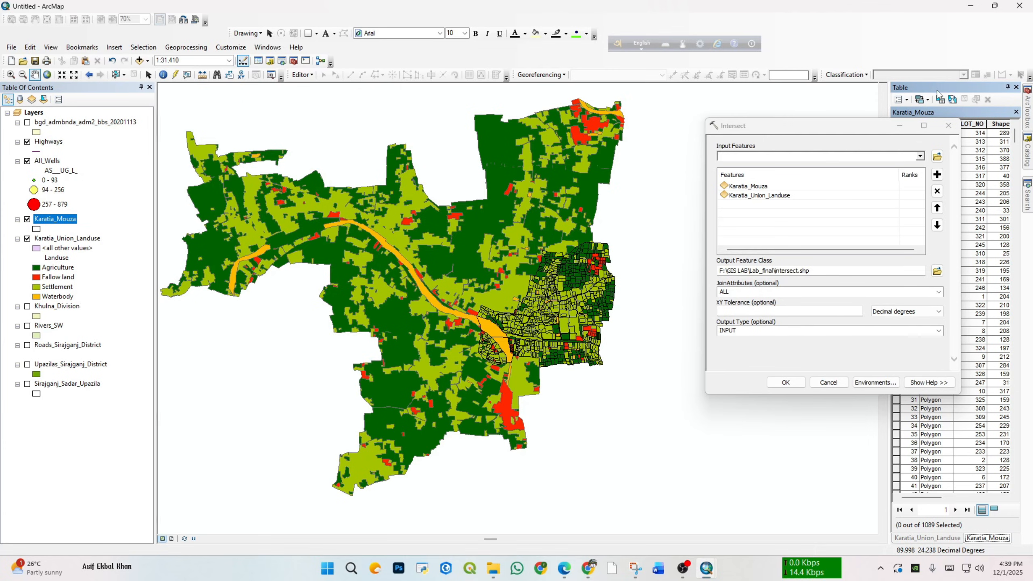
drag(937, 94, 309, 111)
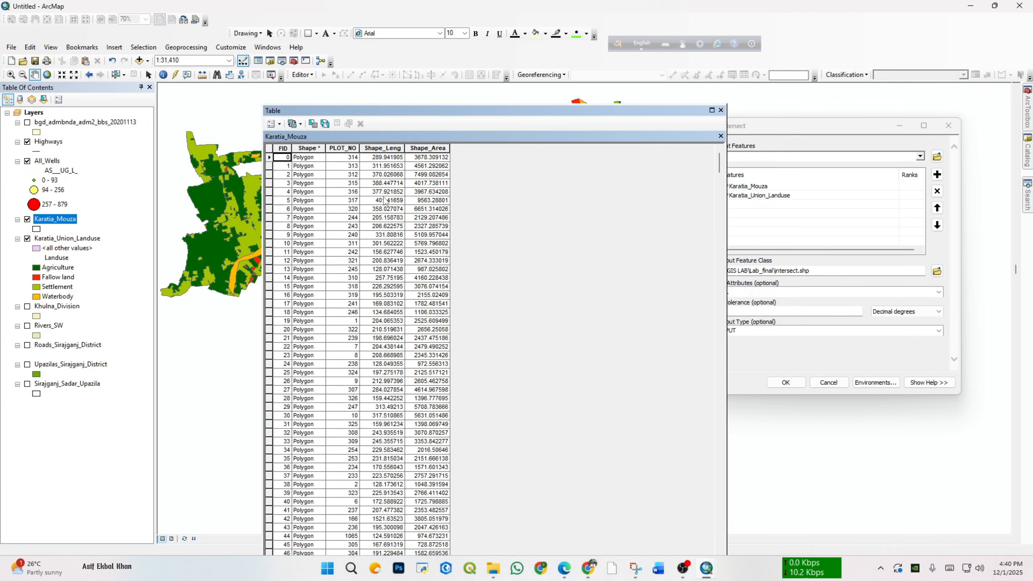
click(720, 110)
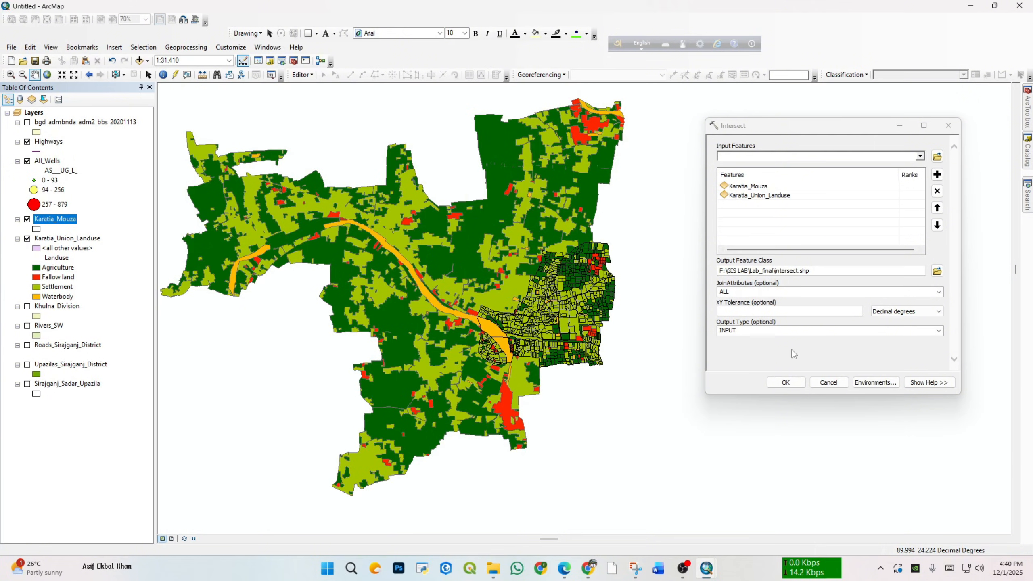
Step: Run the Intersect tool and hide the Karatia_Mouza and Karatia_Union_Landuse layers to isolate the result
click(785, 383)
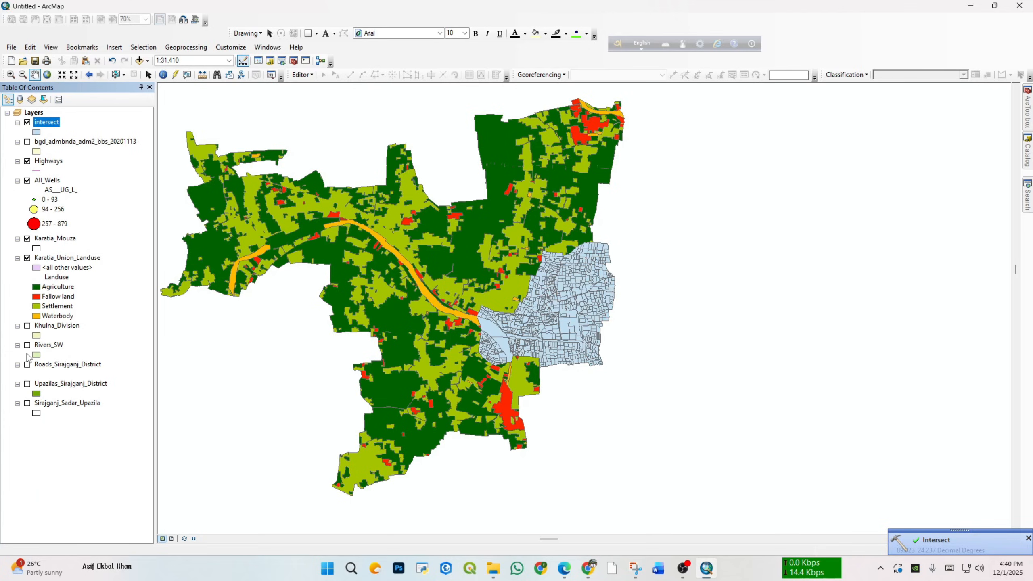
click(27, 239)
click(27, 258)
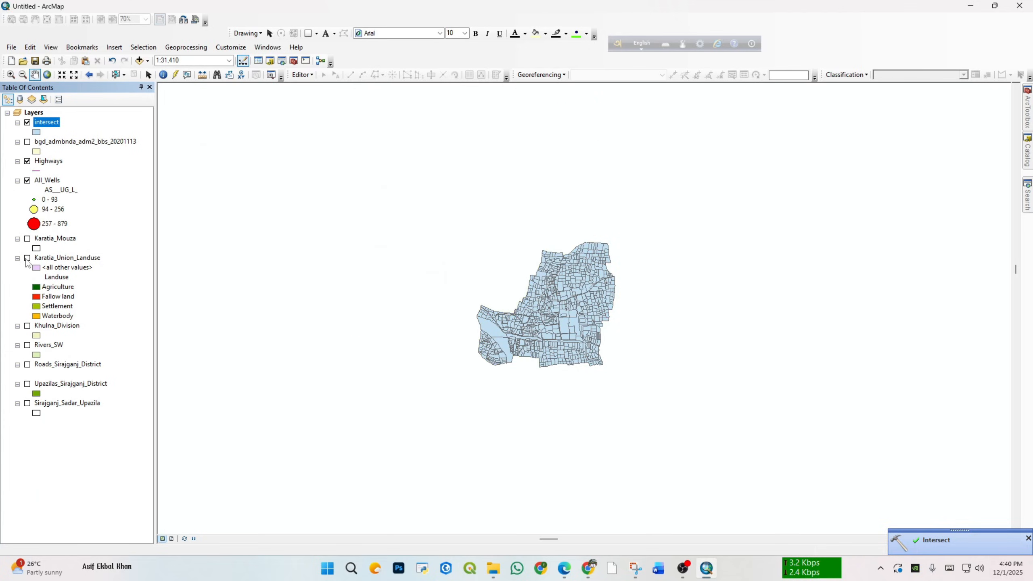
Step: Examine the intersect layer's attribute table, looking through the Landuse column alongside the plot numbers, and close the table
click(36, 132)
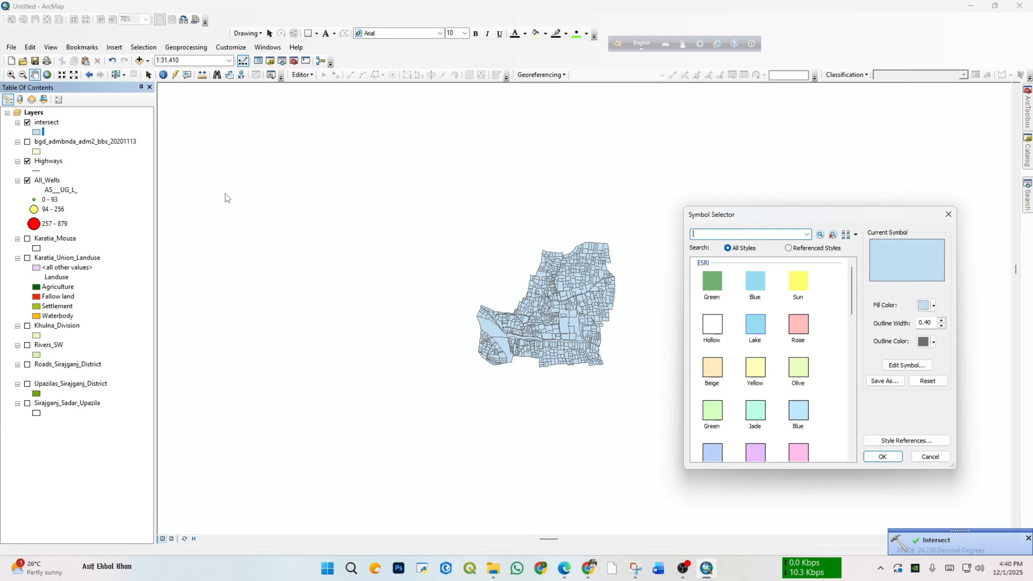
click(947, 215)
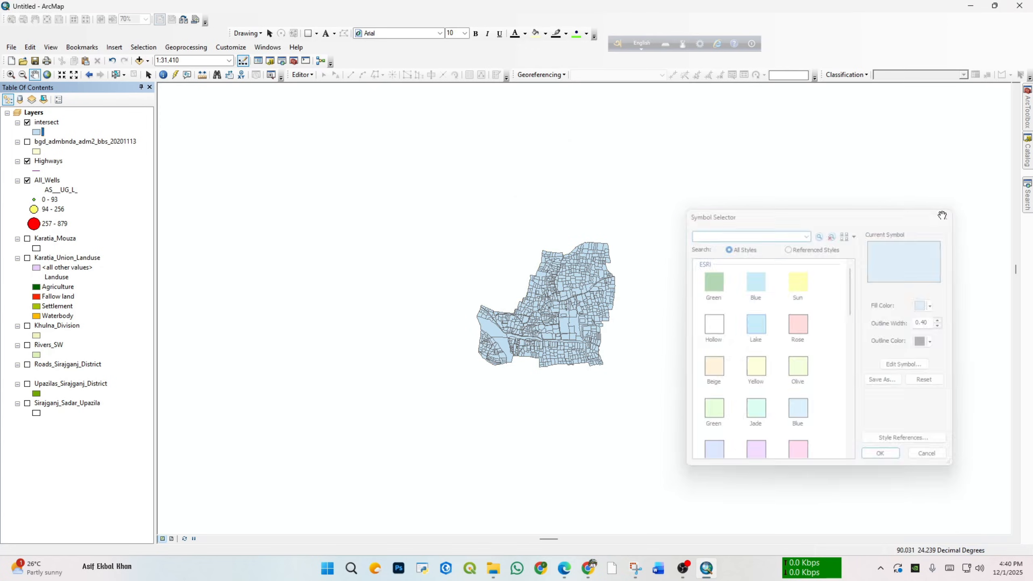
right_click(48, 123)
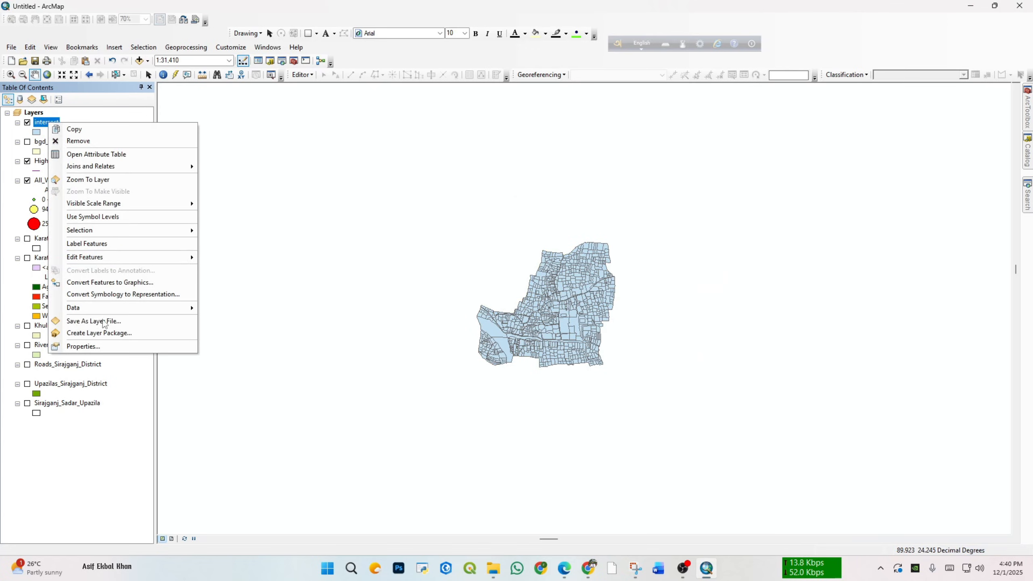
click(118, 157)
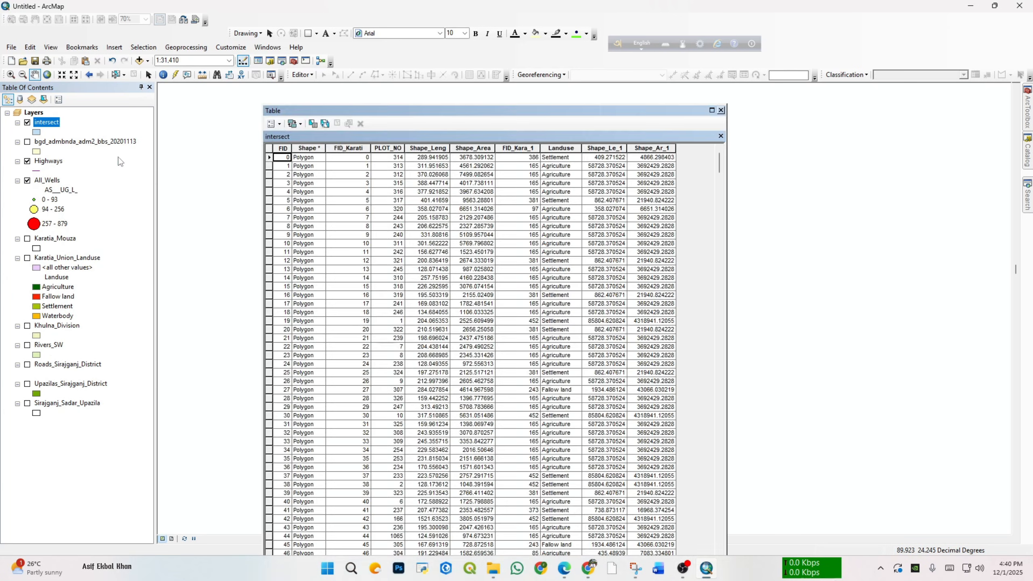
click(566, 149)
scroll(558, 249, down, 5)
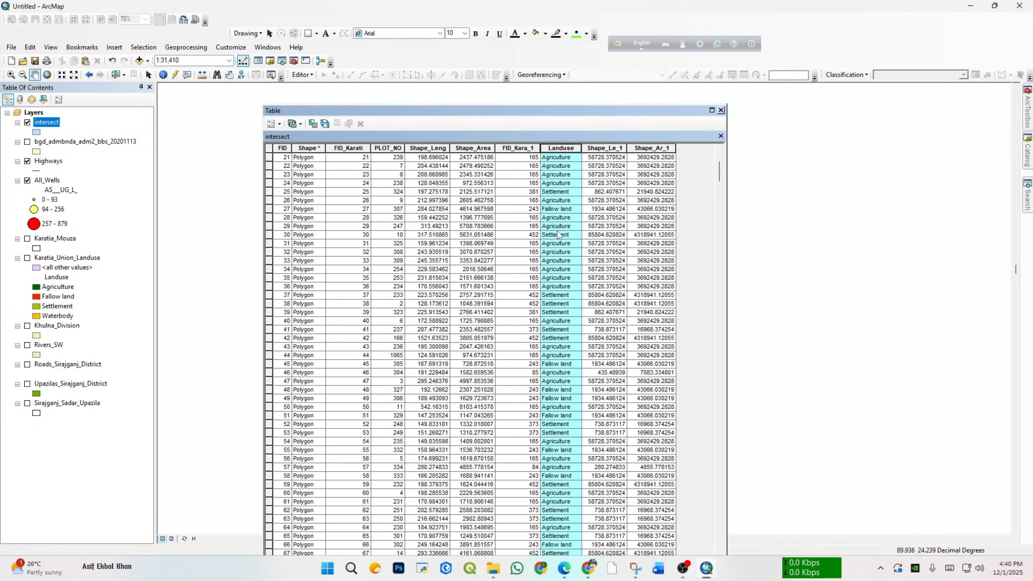
scroll(559, 249, up, 5)
click(721, 109)
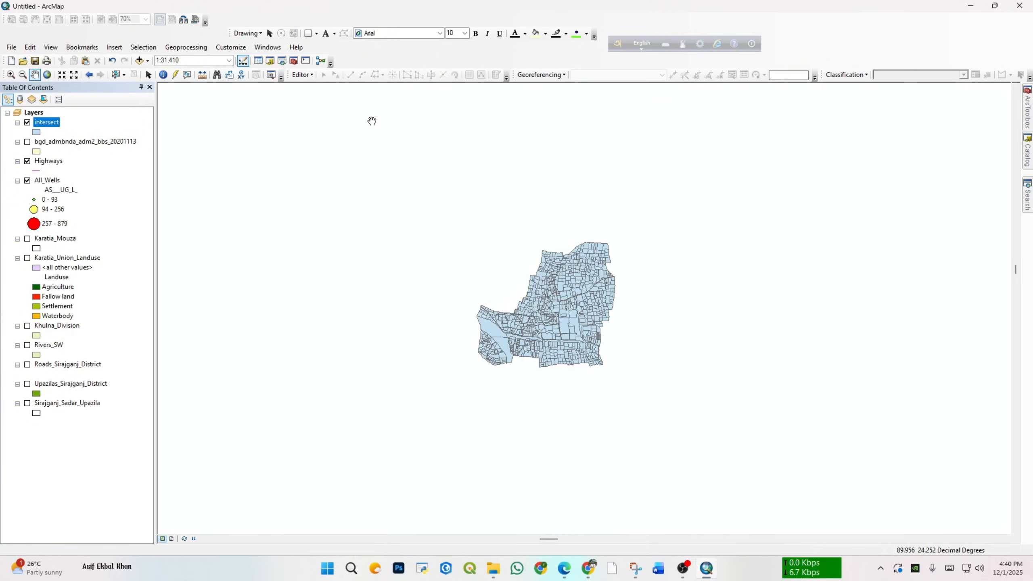
right_click(41, 123)
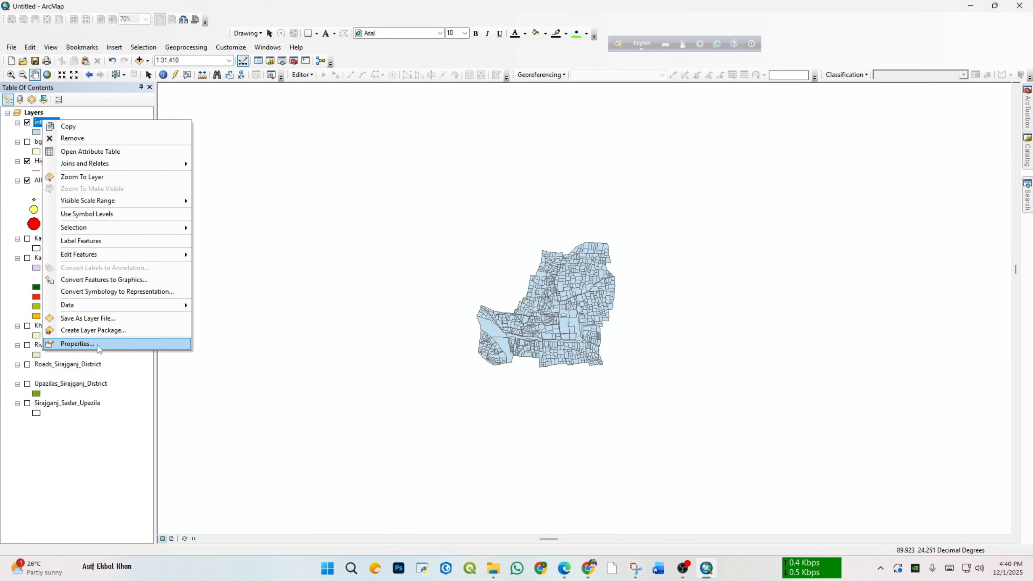
click(77, 344)
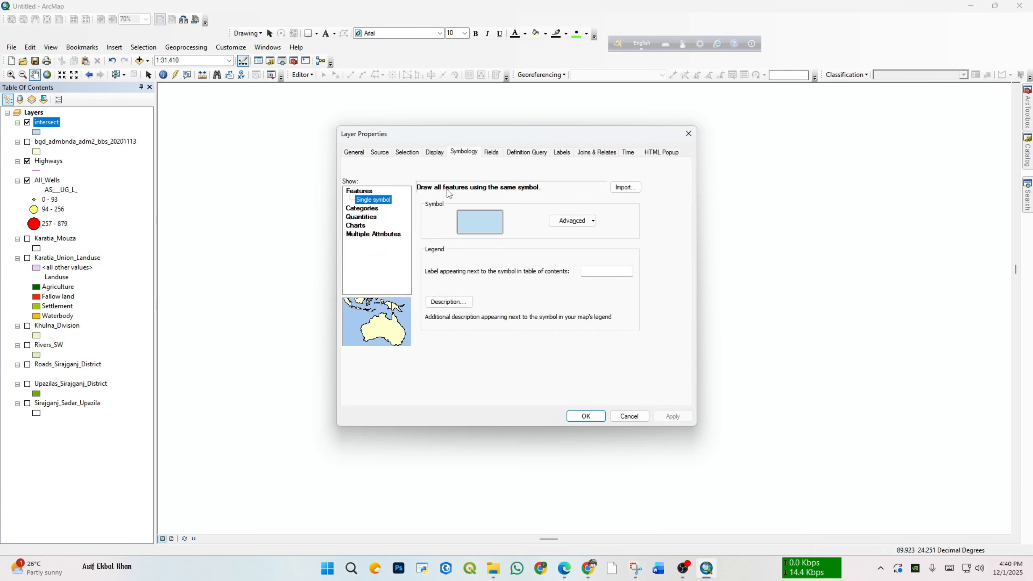
click(362, 209)
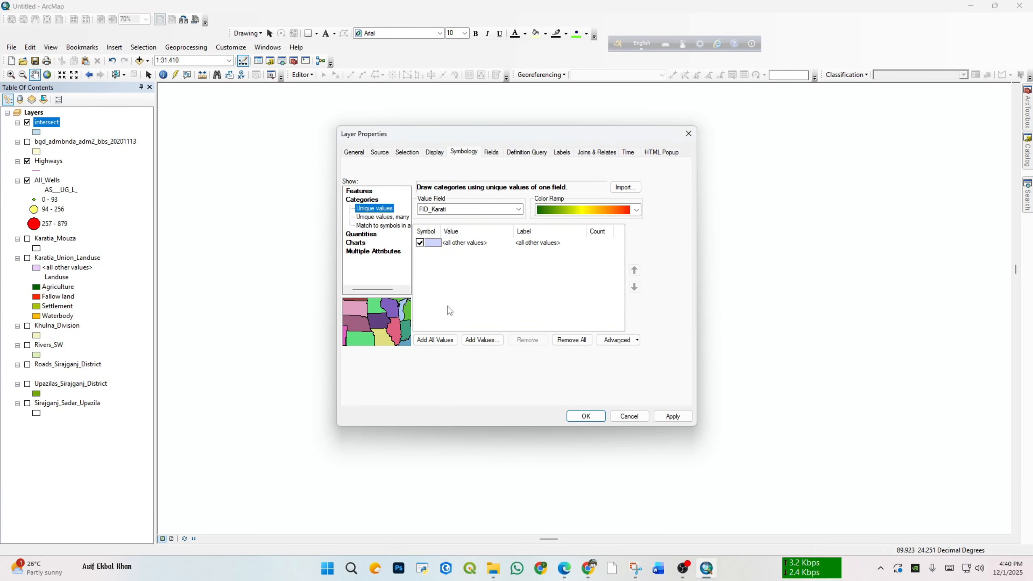
click(435, 340)
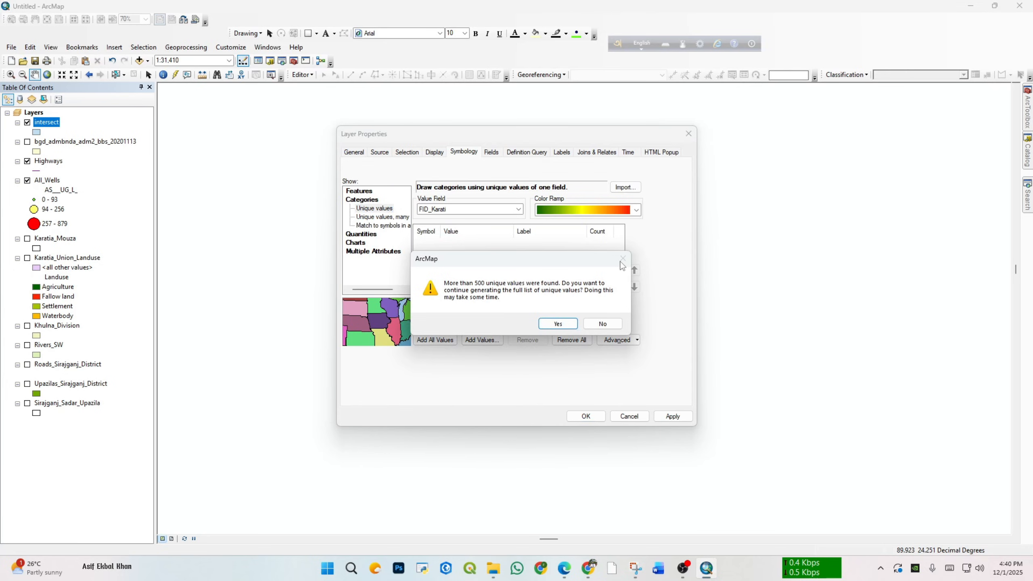
click(603, 323)
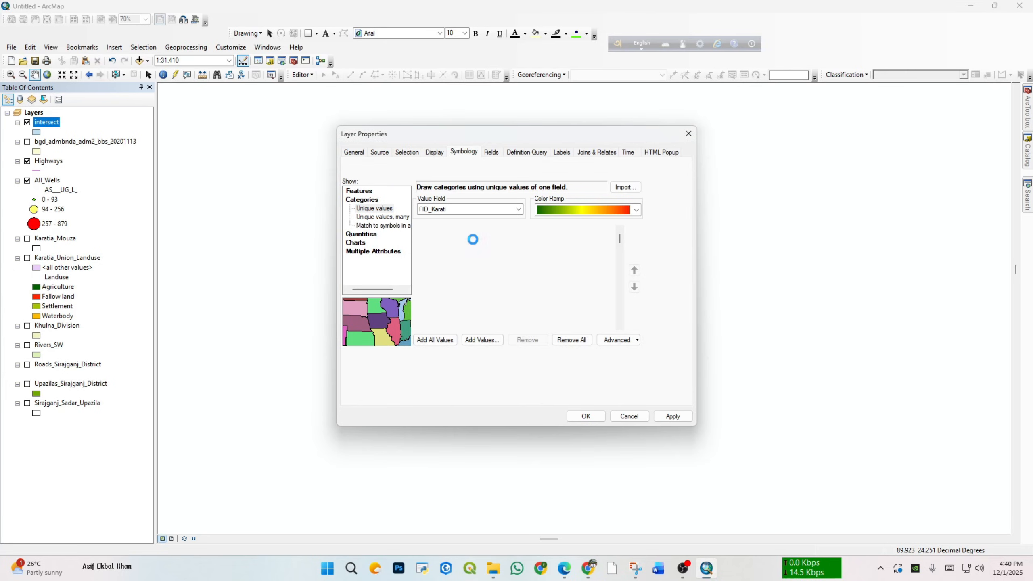
click(390, 217)
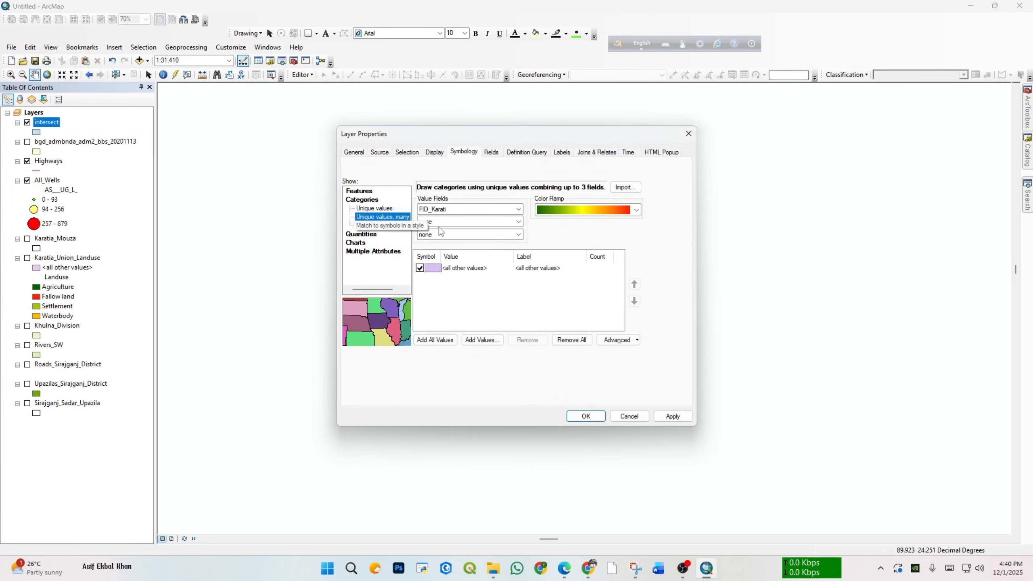
click(374, 237)
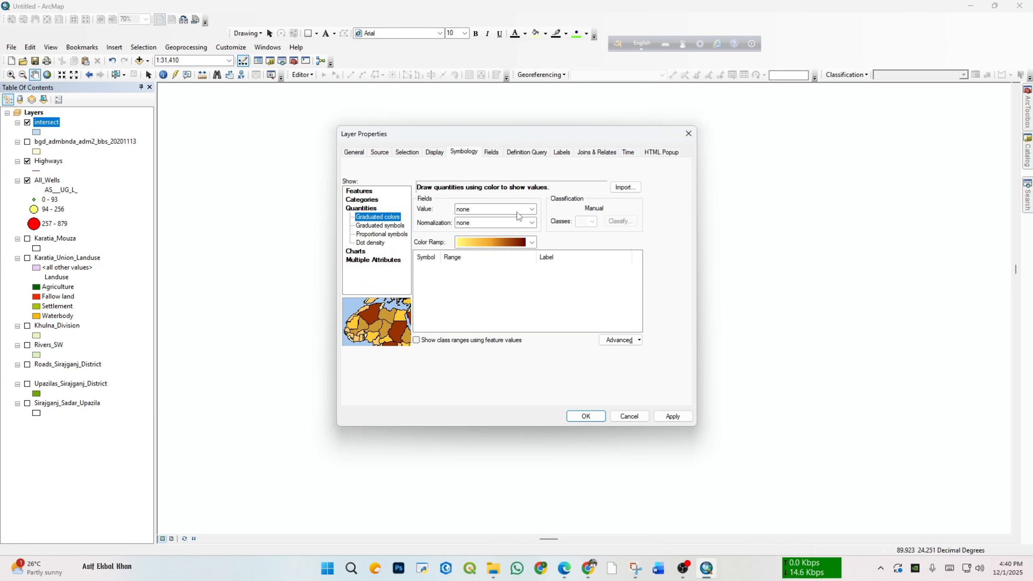
click(529, 209)
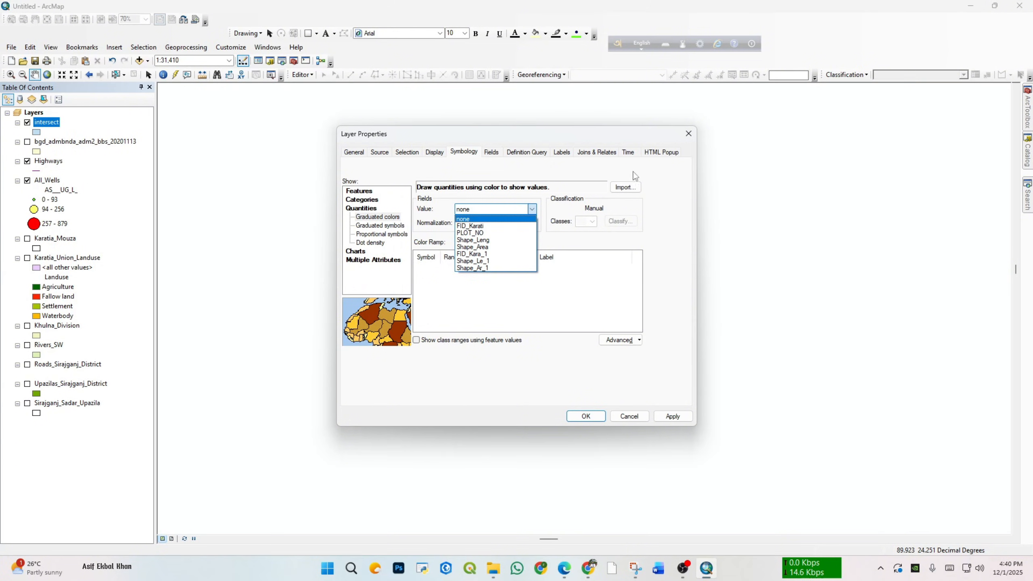
click(73, 154)
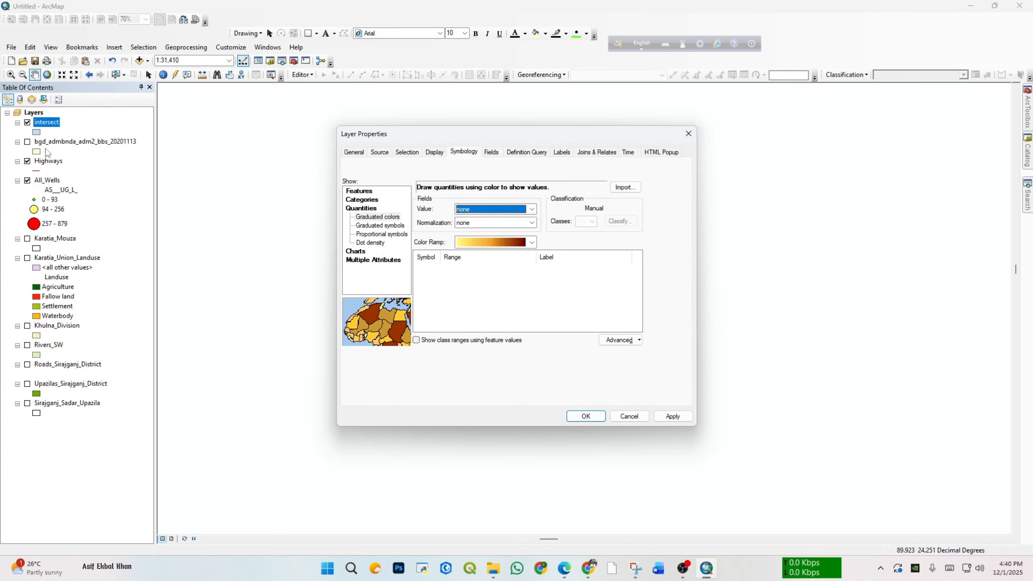
click(688, 134)
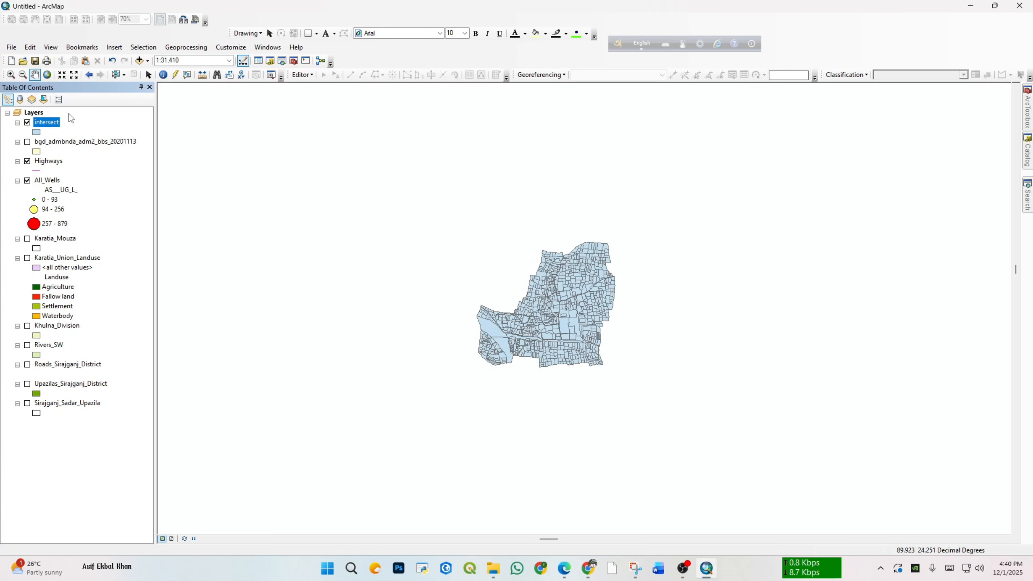
Step: Check the Landuse field in the intersect layer's attribute table and close the table
right_click(48, 122)
click(86, 151)
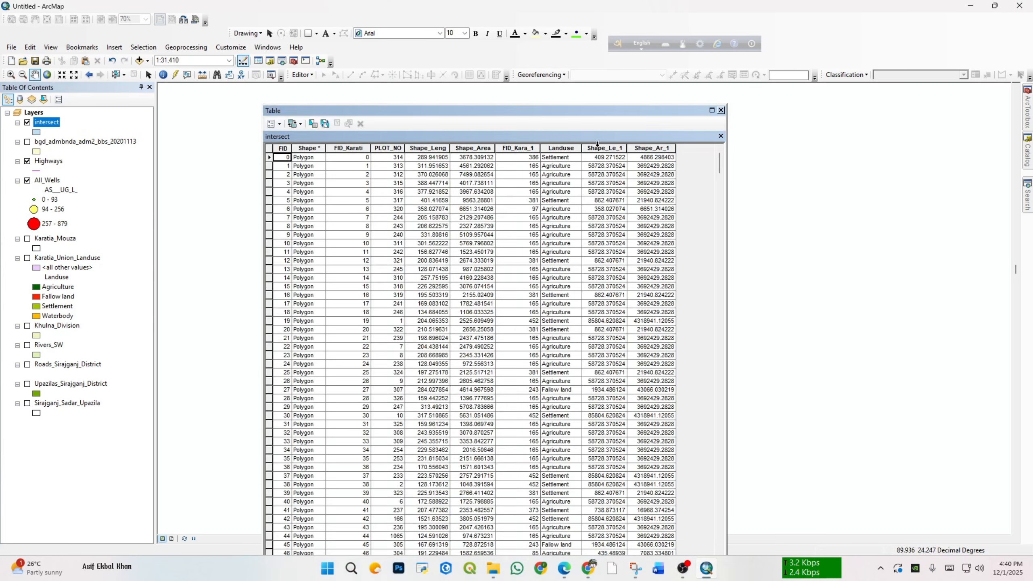
click(571, 149)
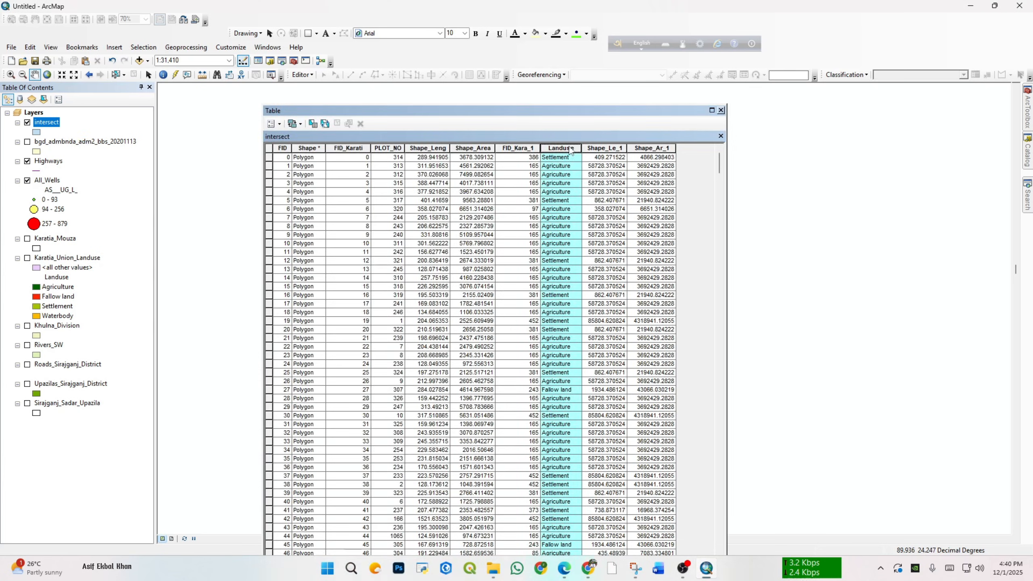
click(722, 110)
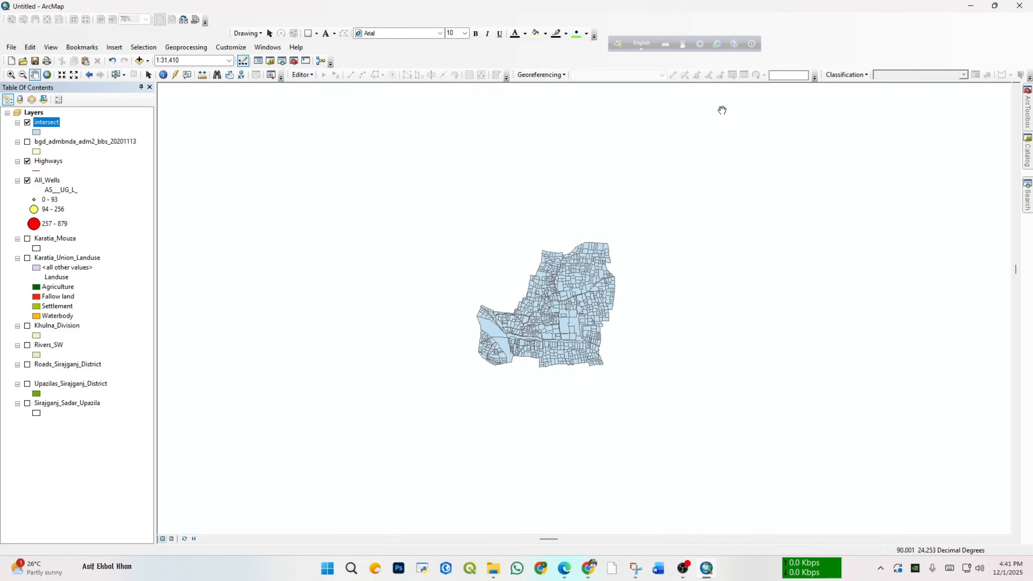
Step: Symbolize the intersect layer by unique values, many fields, using the Landuse field with all its values added
right_click(41, 122)
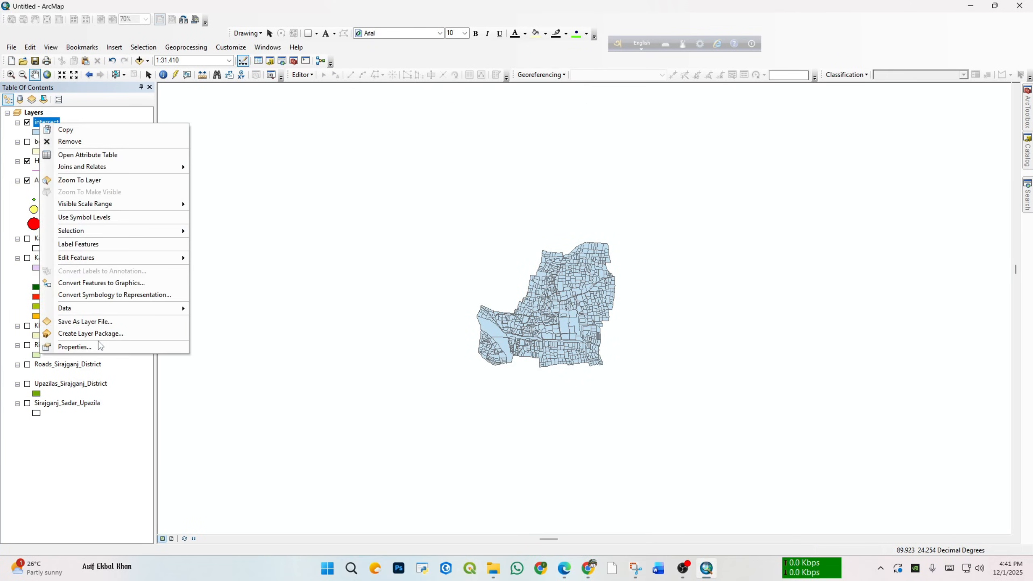
click(74, 347)
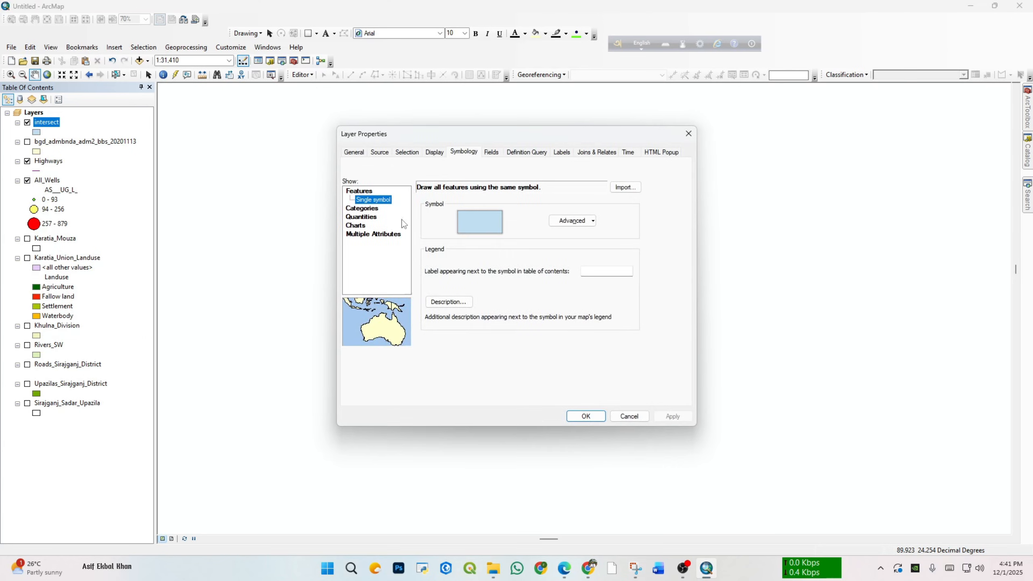
click(372, 217)
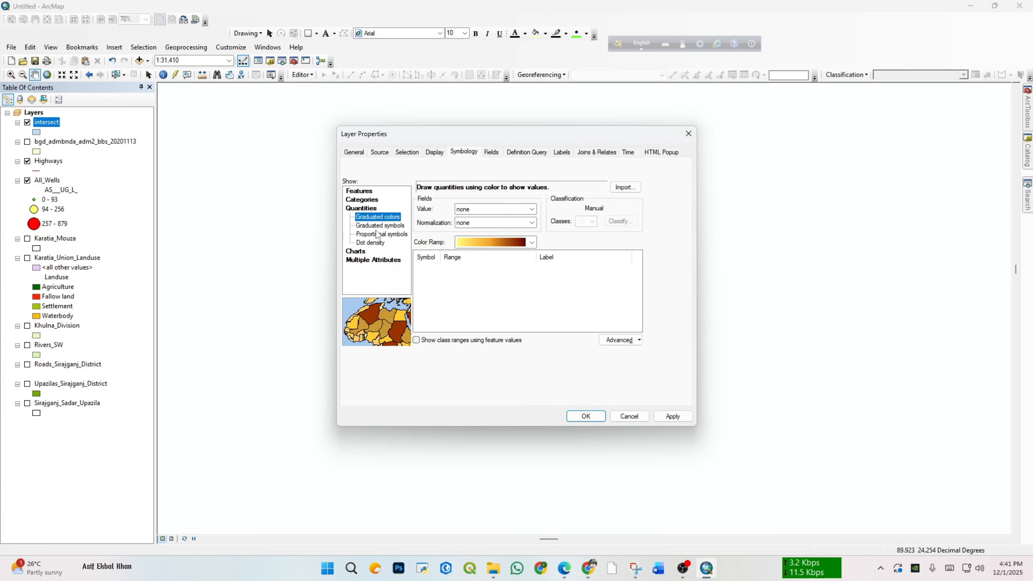
click(362, 200)
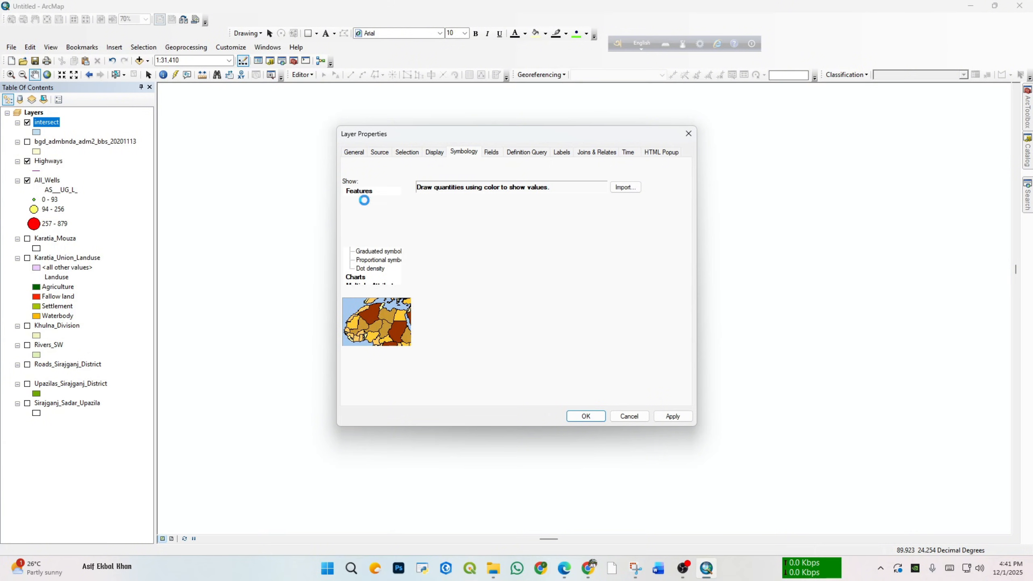
click(519, 209)
click(522, 214)
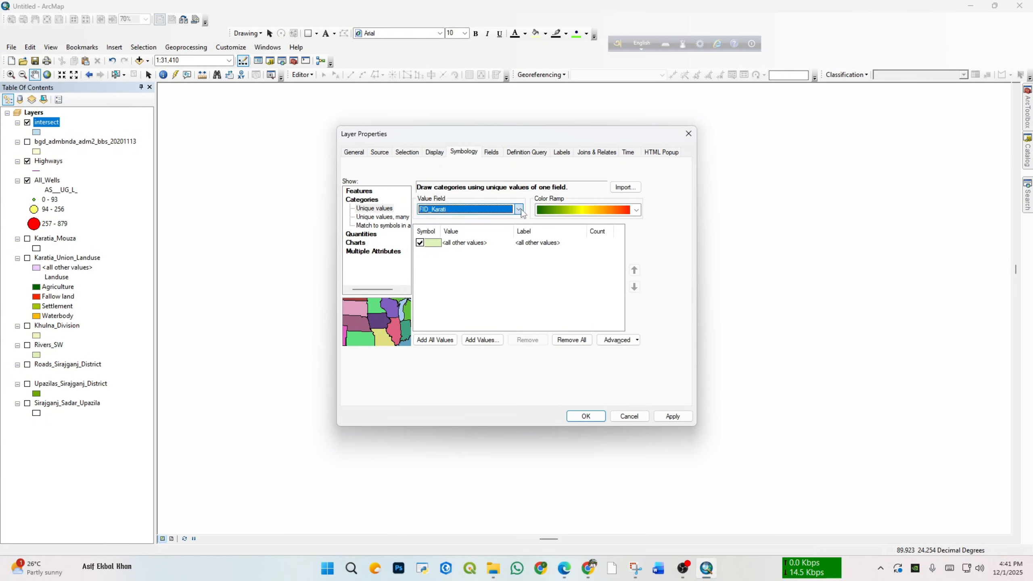
click(382, 217)
click(520, 209)
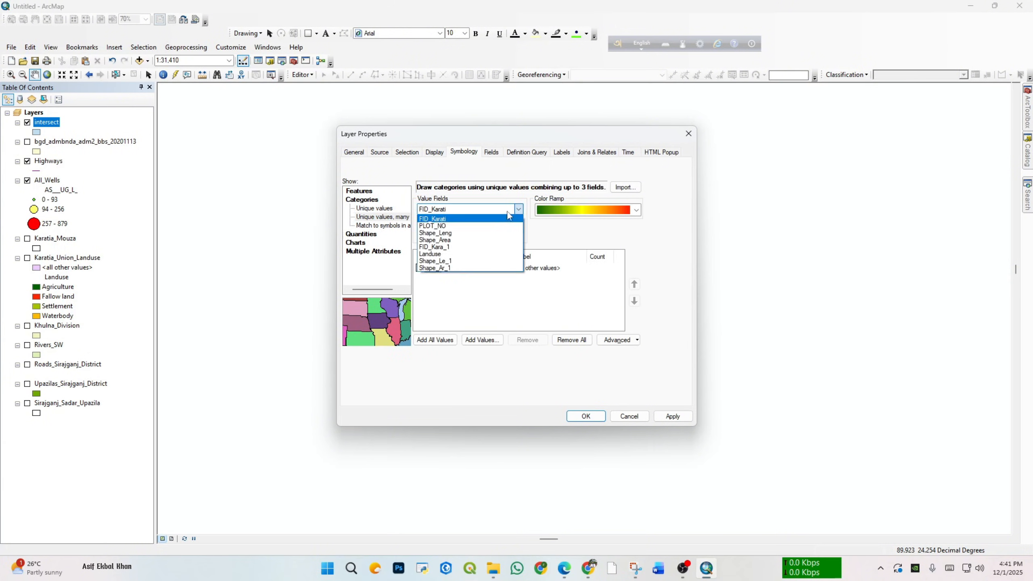
click(453, 261)
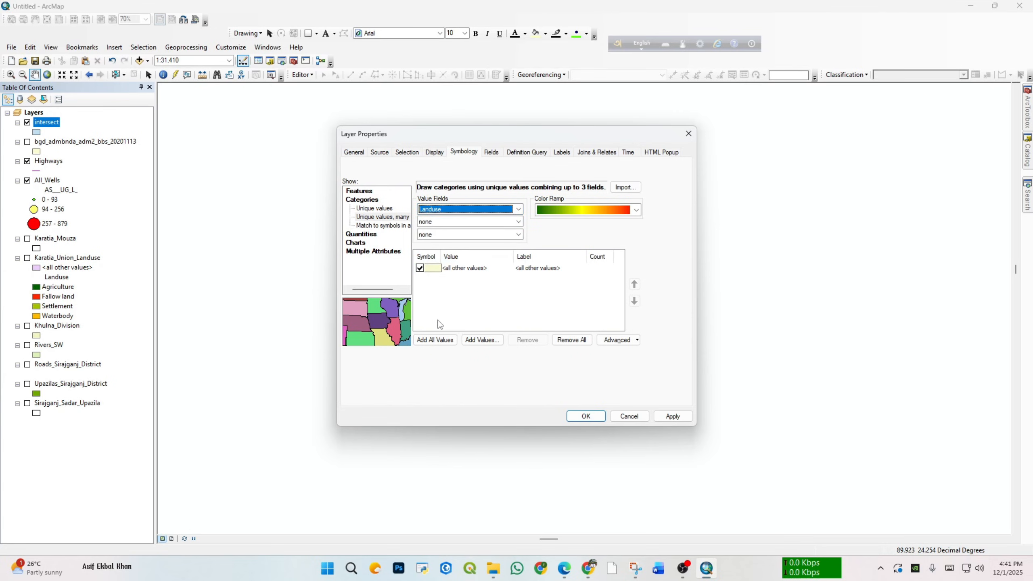
click(436, 340)
click(673, 416)
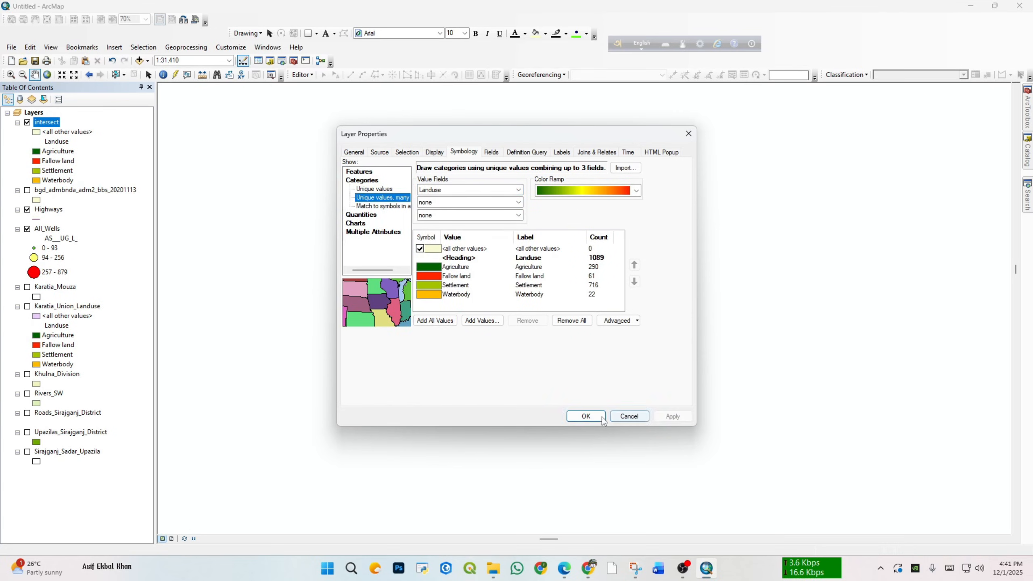
click(602, 417)
Step: Show Karatia_Mouza with the intersect layer hidden, check the fields in its attribute table, and close the table
scroll(592, 290, down, 1)
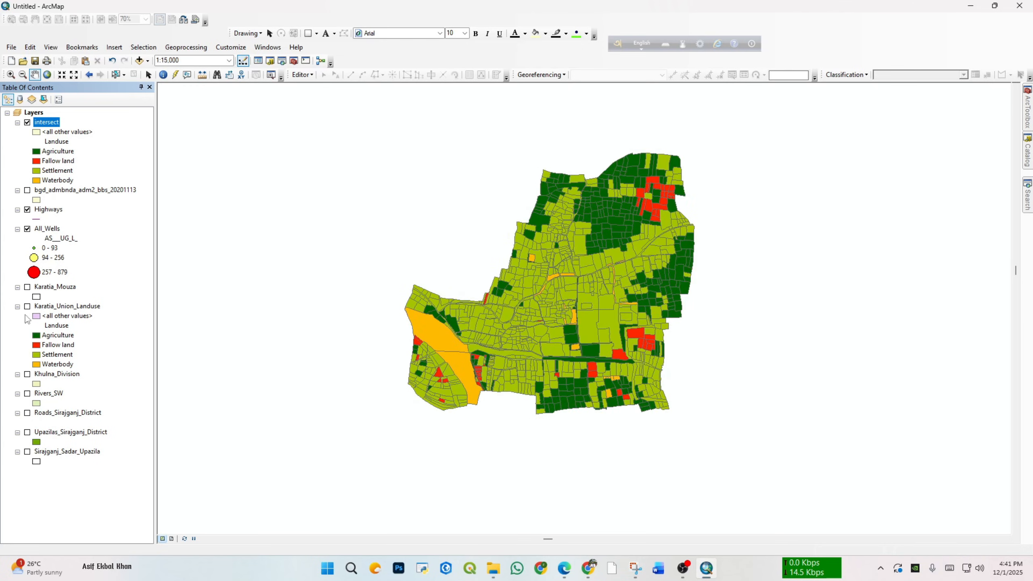
click(27, 287)
click(28, 123)
drag(431, 330, 406, 330)
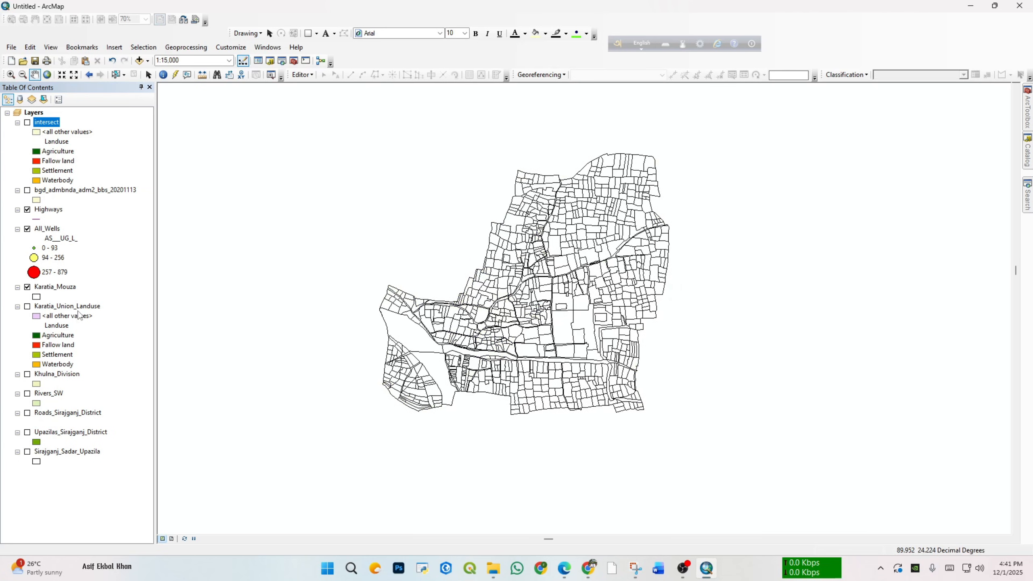
right_click(56, 287)
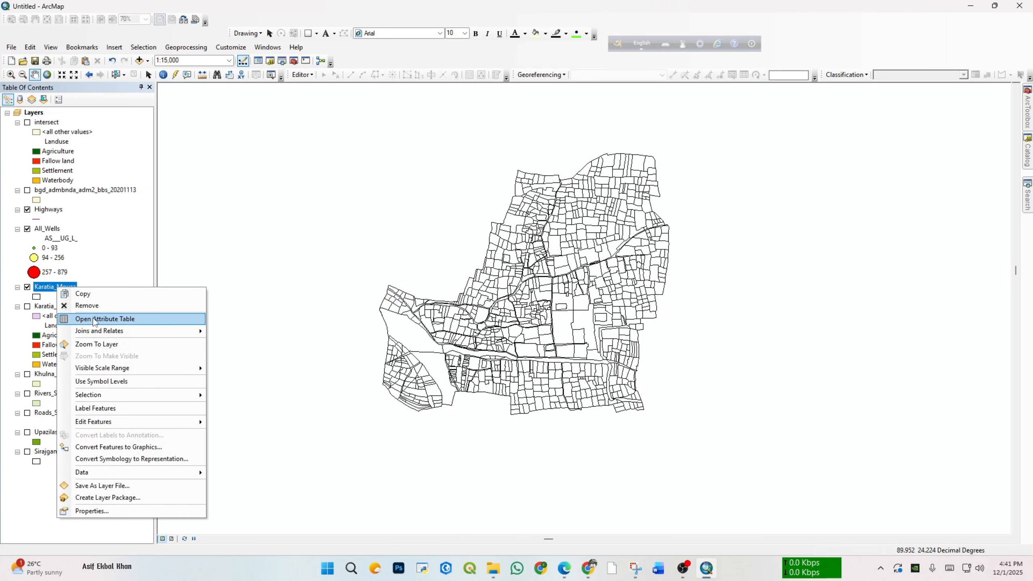
click(96, 319)
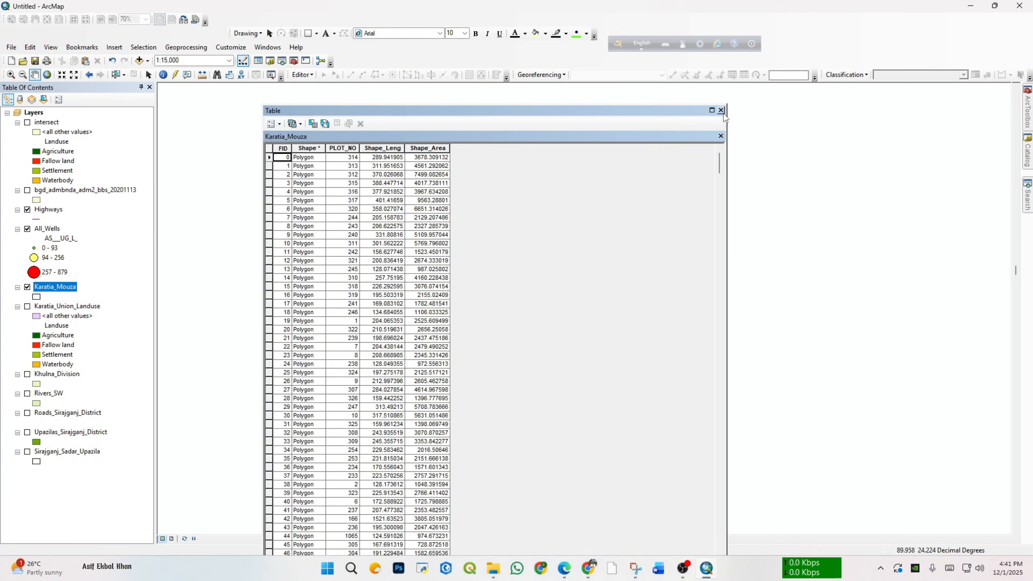
click(721, 110)
Step: Show the intersect layer again and review its attribute table to compare its fields with the mouza's, closing it when done
click(28, 122)
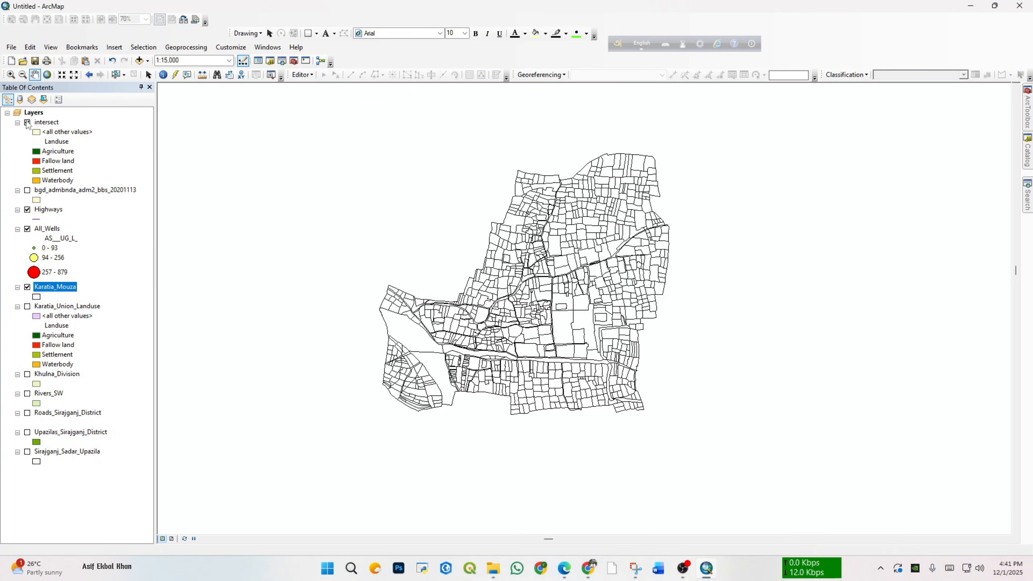
right_click(49, 123)
click(98, 152)
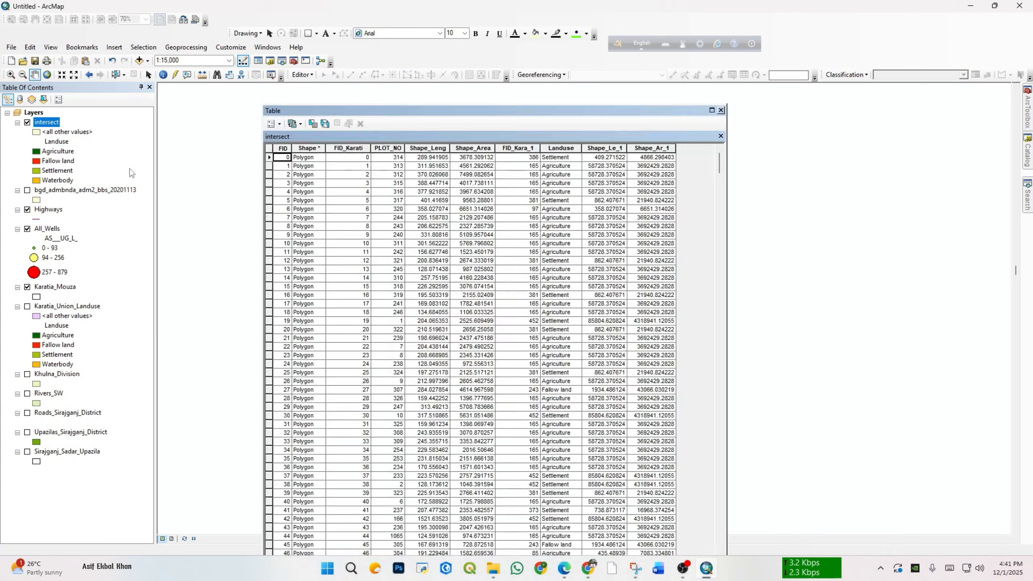
click(721, 110)
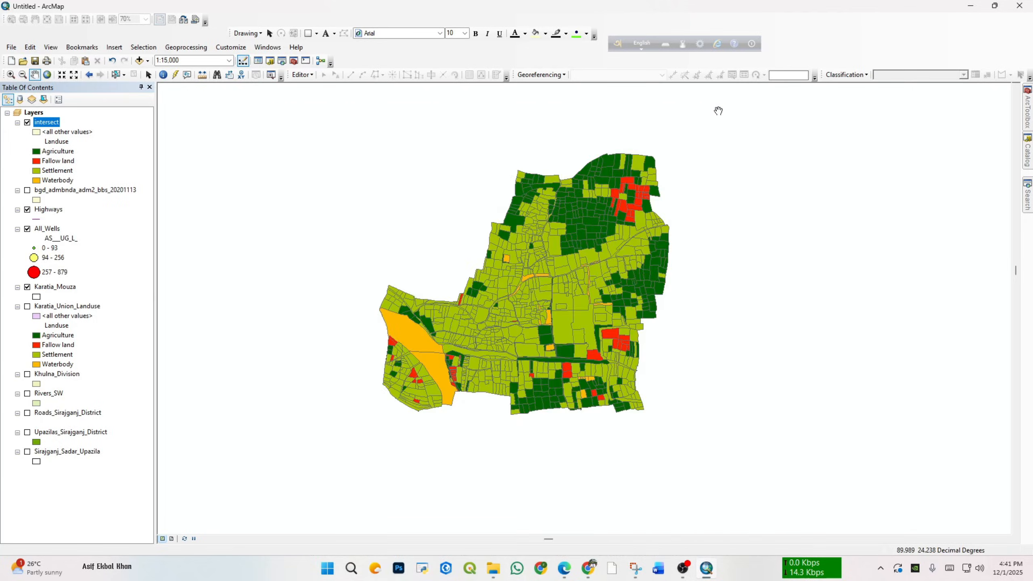
Step: Look through the geoprocessing tools and list the Extract and Overlay toolsets under Analysis Tools in ArcToolbox
scroll(653, 292, up, 3)
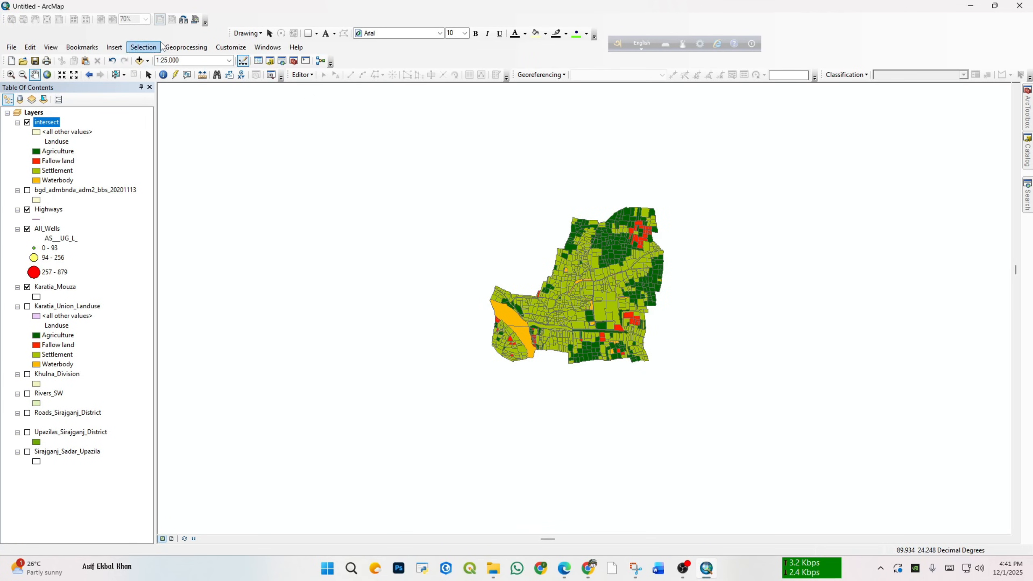
click(185, 47)
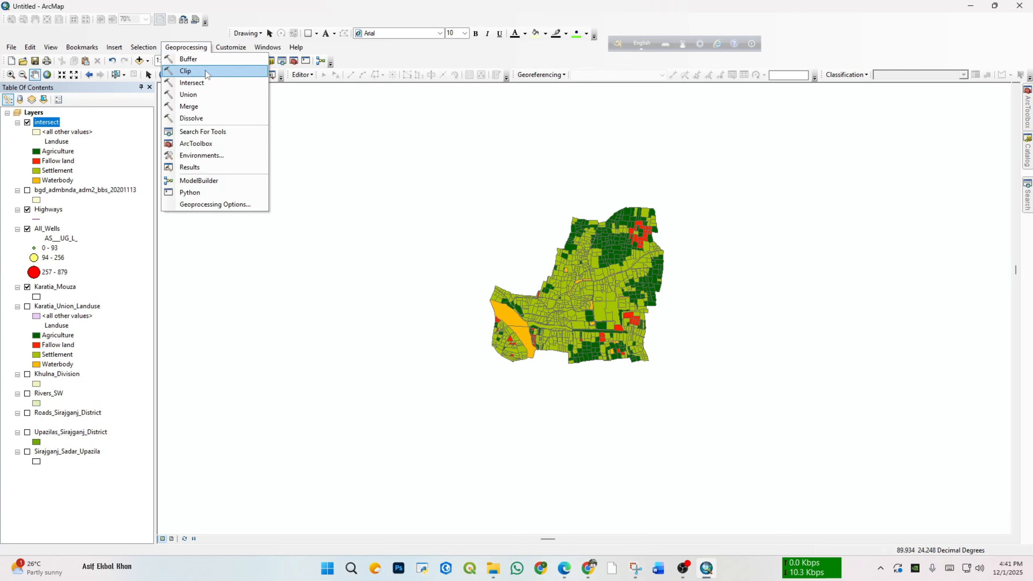
click(1027, 113)
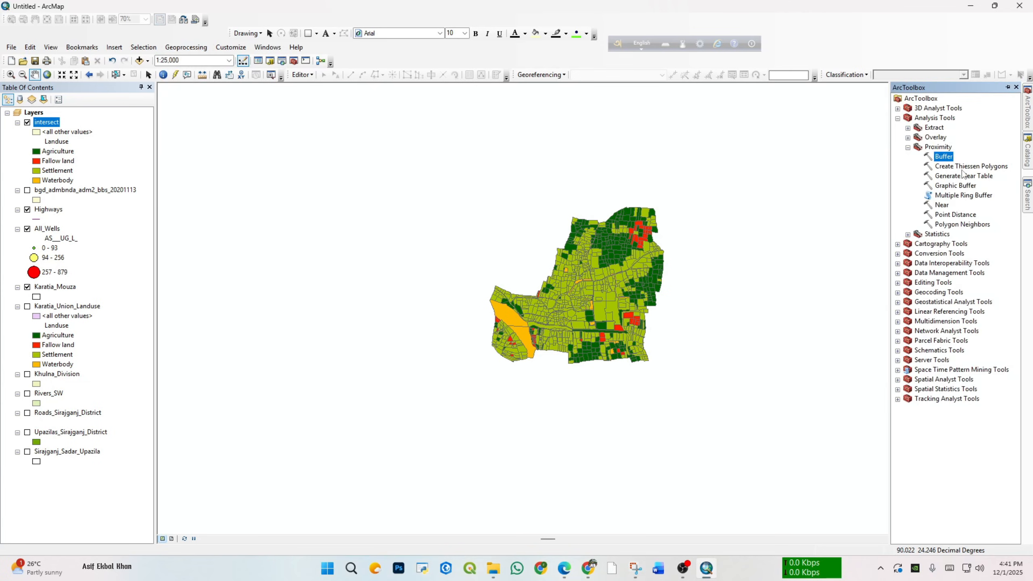
click(910, 147)
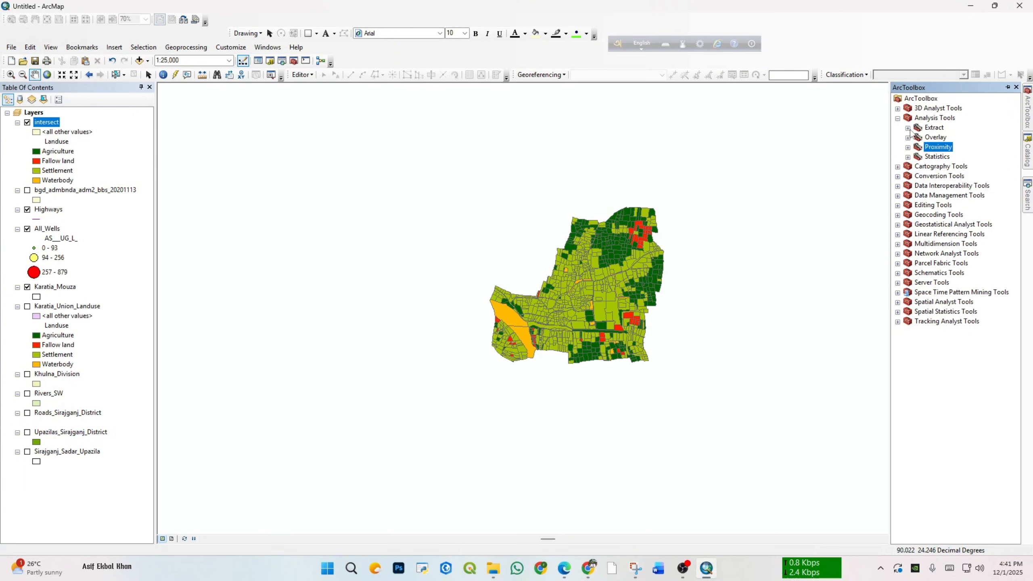
click(909, 128)
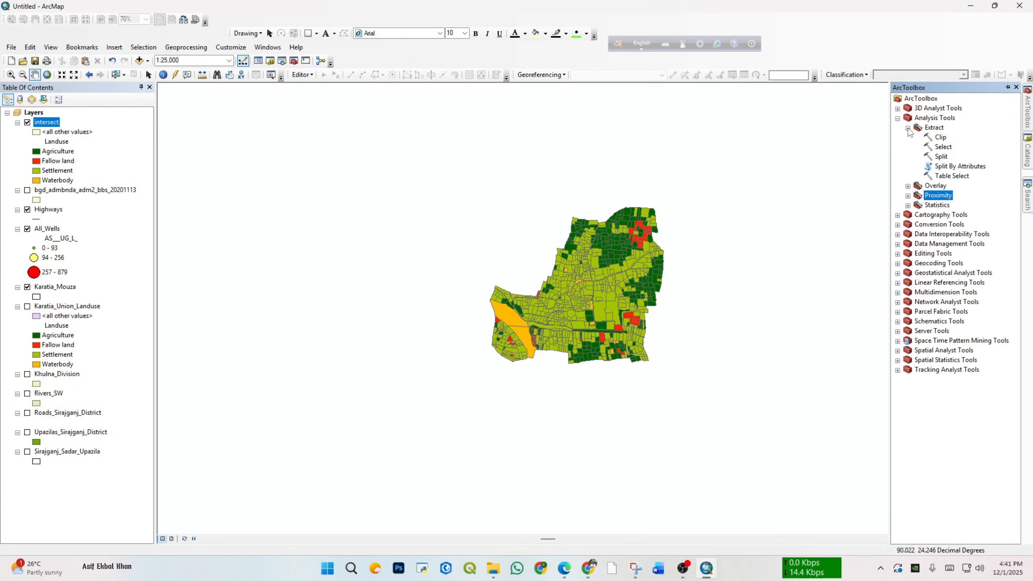
click(908, 186)
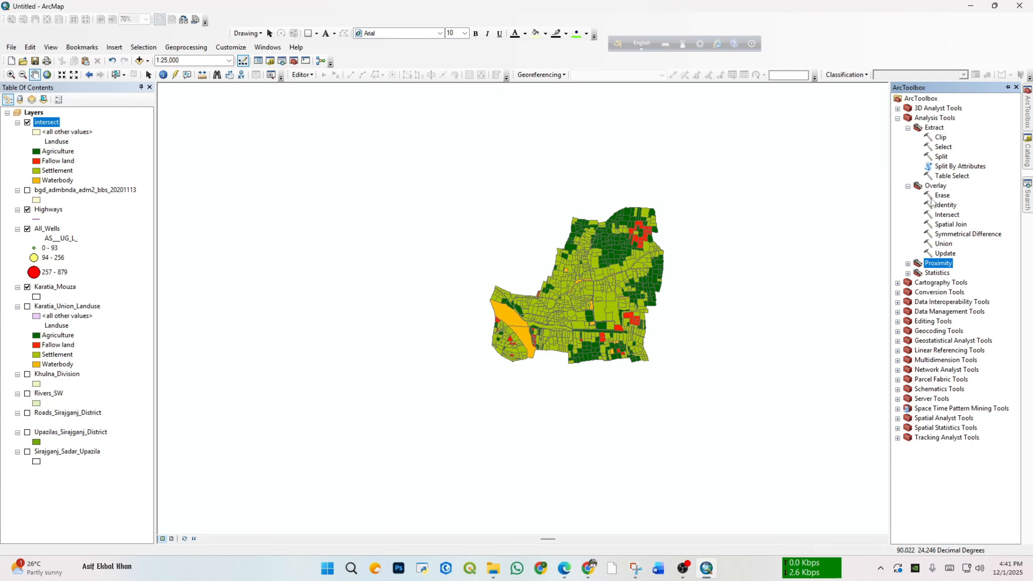
Step: Make the Khulna_Division and Rivers_SW layers visible and collapse Khulna_Division's legend
click(18, 375)
click(28, 374)
click(28, 385)
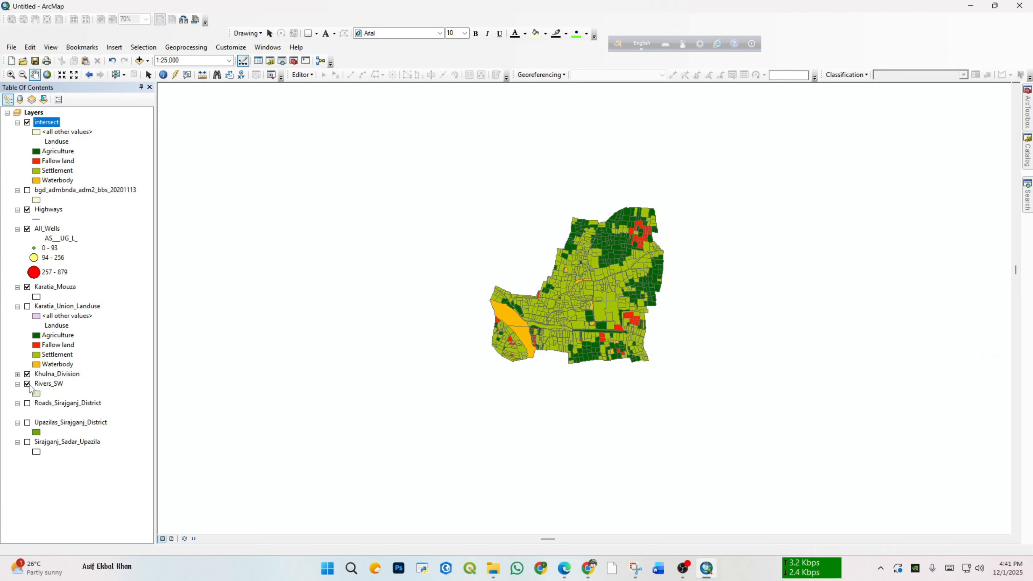
Step: Zoom the map to the full extent of the Khulna_Division layer and centre it in the view
scroll(394, 362, down, 4)
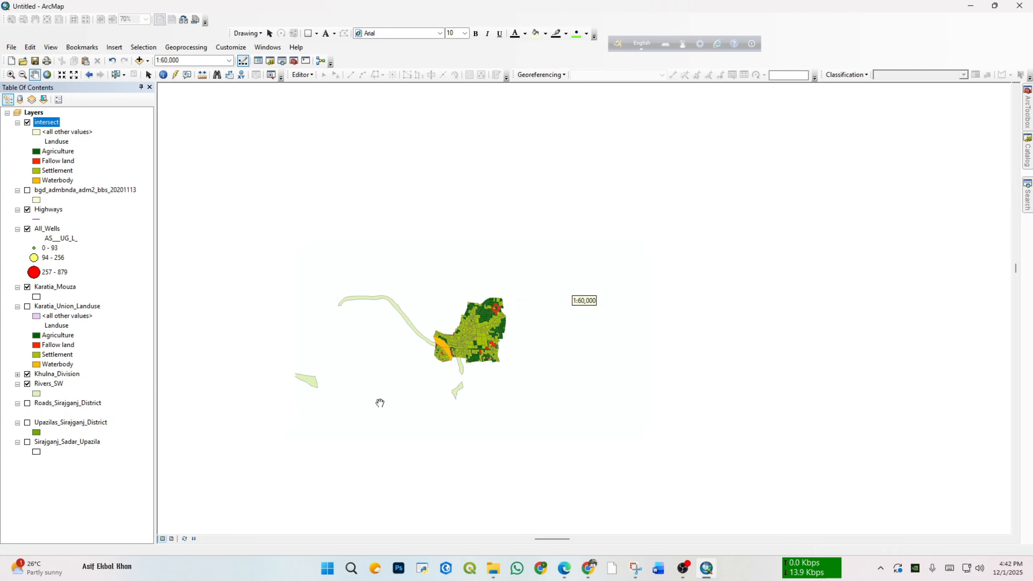
scroll(438, 293, down, 2)
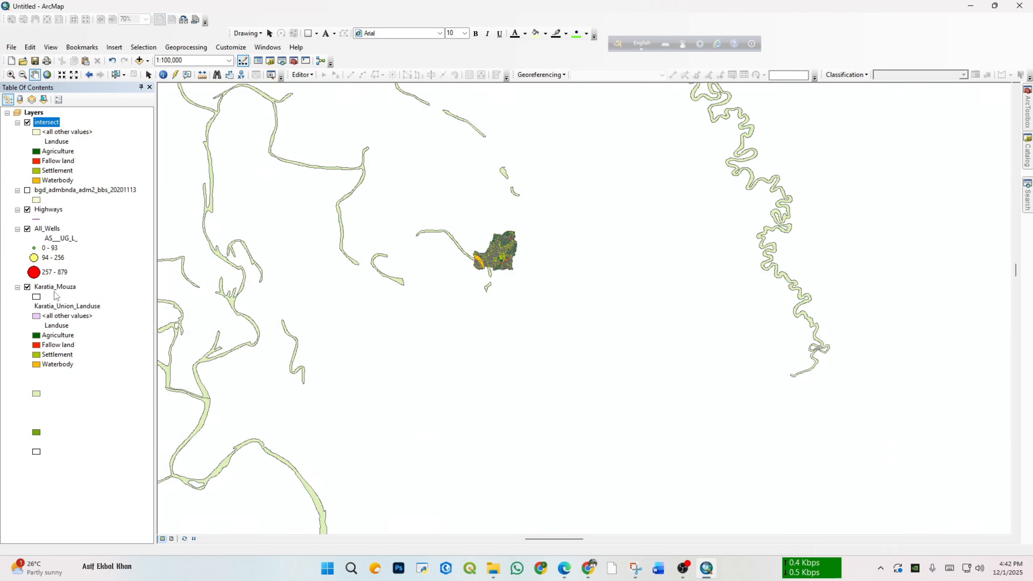
right_click(57, 374)
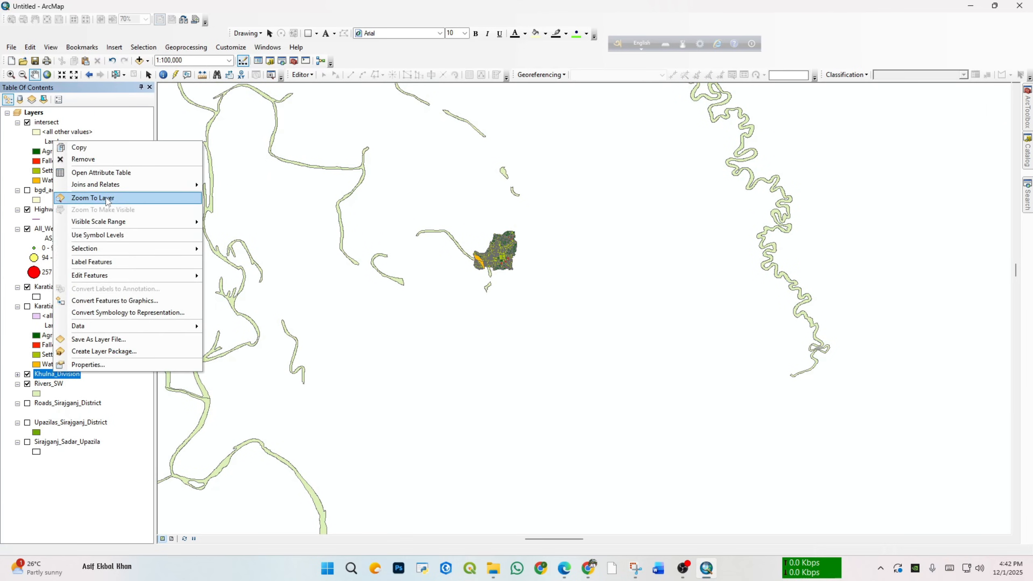
click(107, 198)
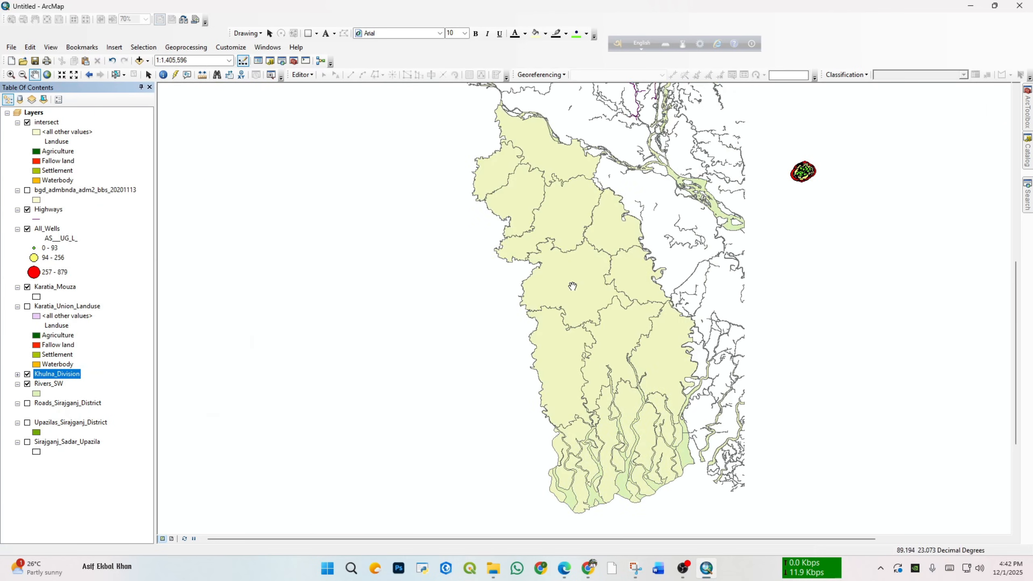
drag(572, 287, 249, 344)
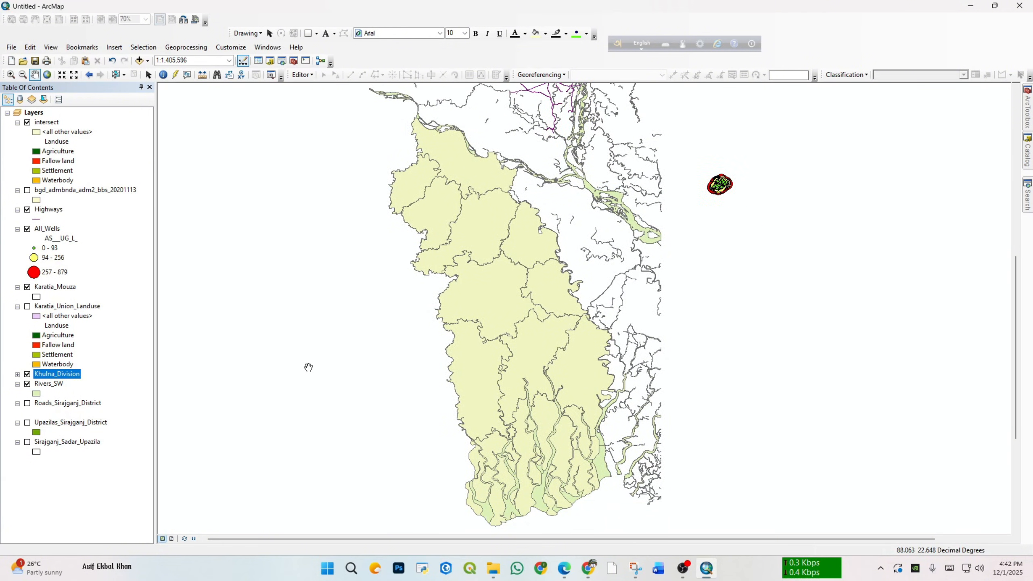
drag(308, 368, 295, 381)
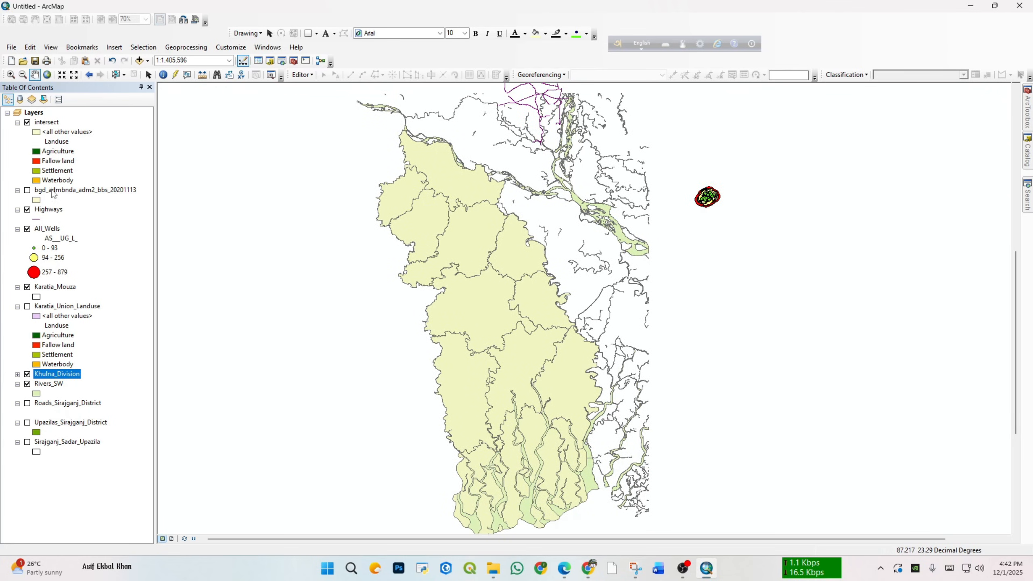
Step: Hide the intersect, Khulna_Division and All_Wells layers, keeping Rivers_SW visible
click(28, 122)
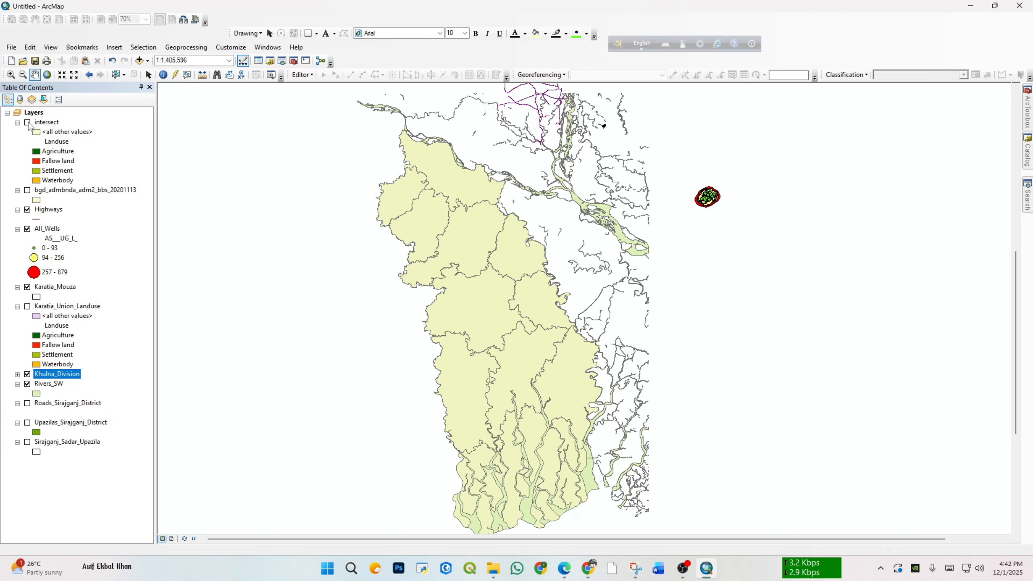
click(27, 374)
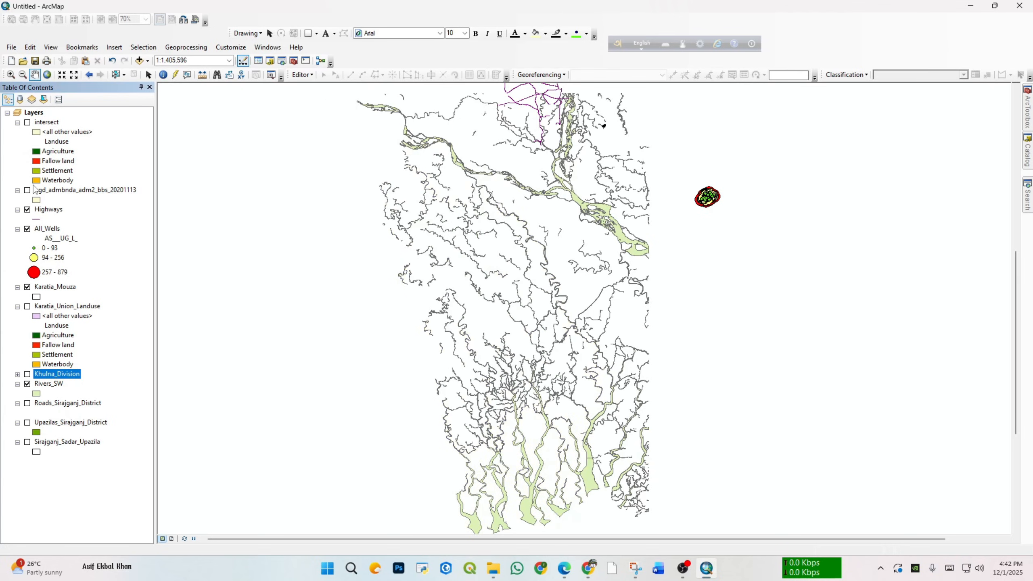
scroll(720, 207, down, 5)
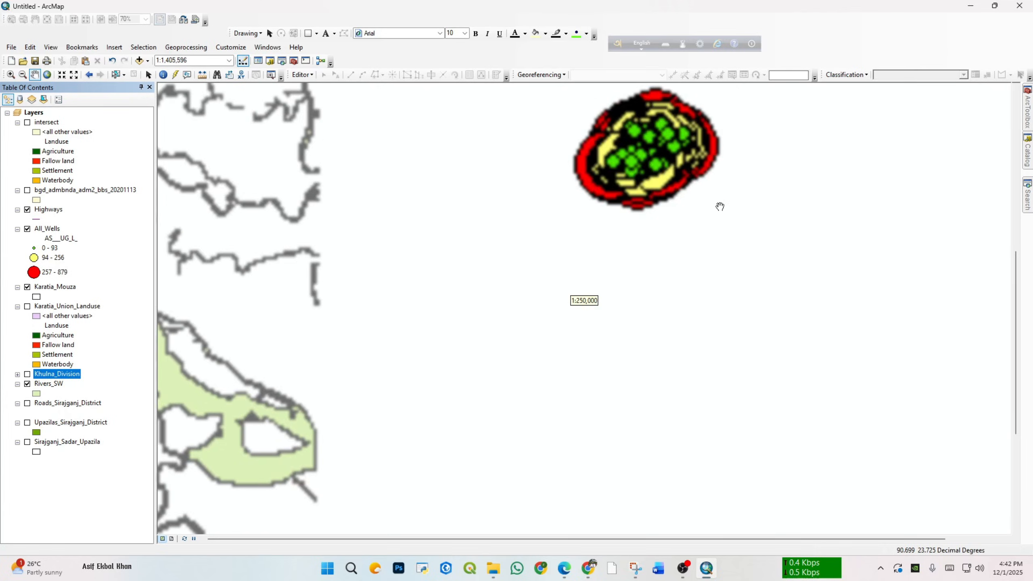
click(27, 229)
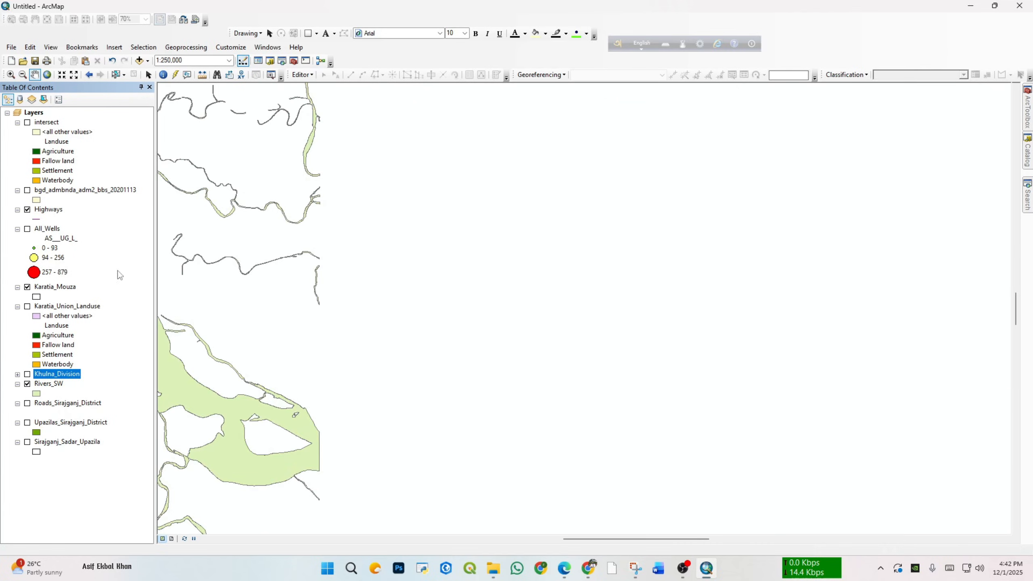
Step: Examine the Rivers_SW river network across its whole extent and closer up in its southern part
scroll(322, 325, up, 4)
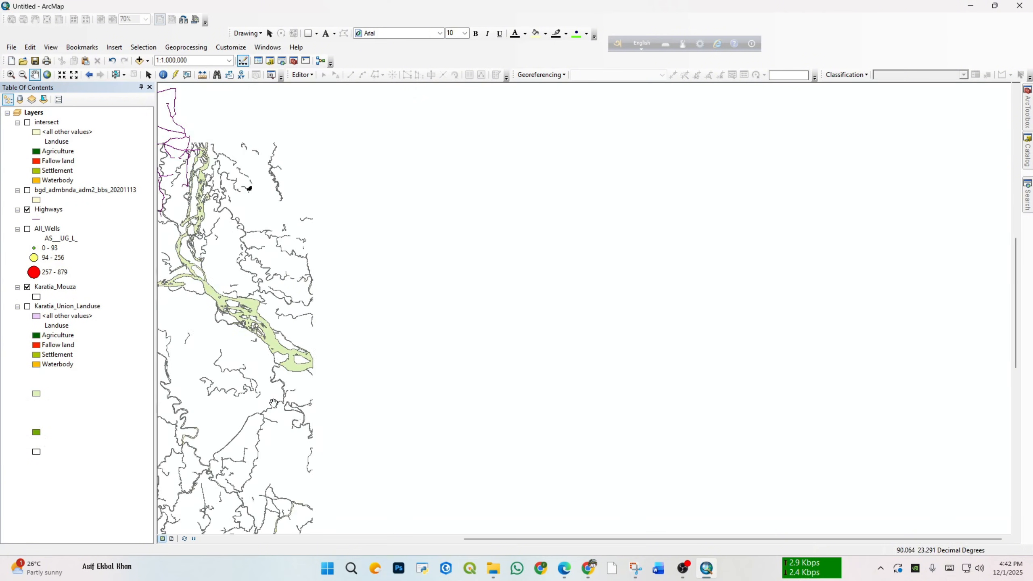
drag(358, 350, 558, 351)
scroll(559, 351, up, 1)
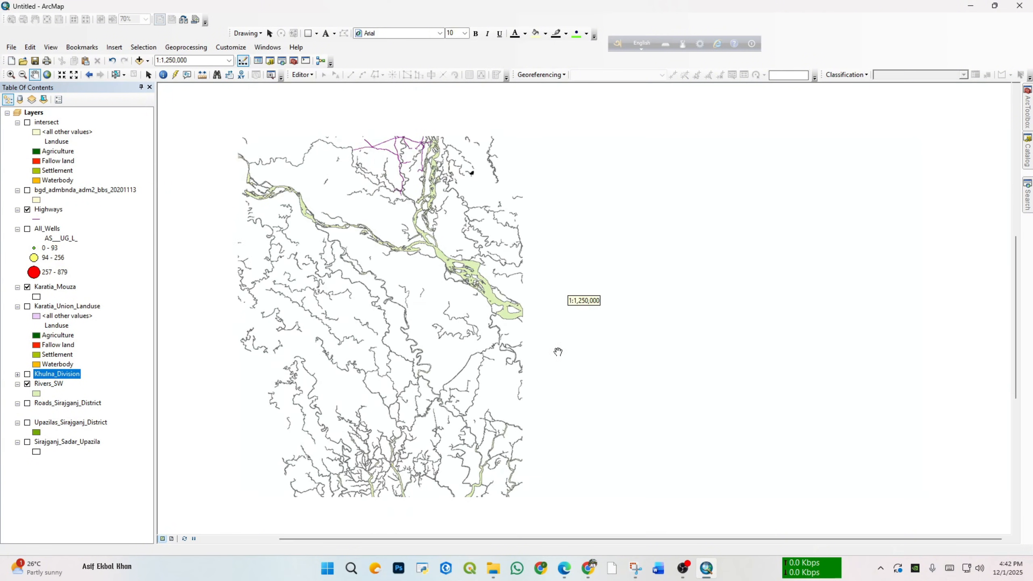
drag(439, 379, 473, 325)
scroll(484, 343, up, 2)
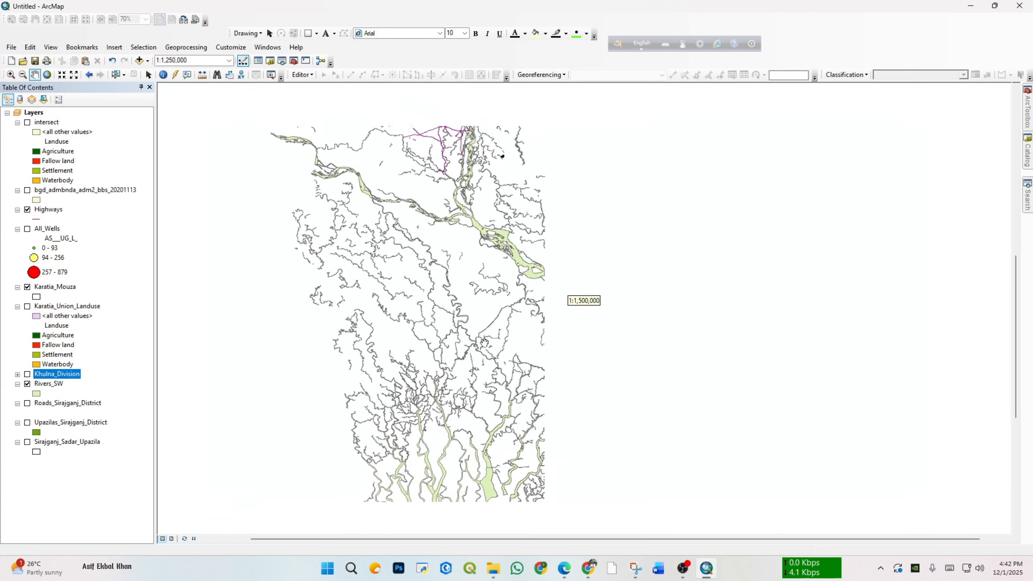
drag(483, 402, 454, 379)
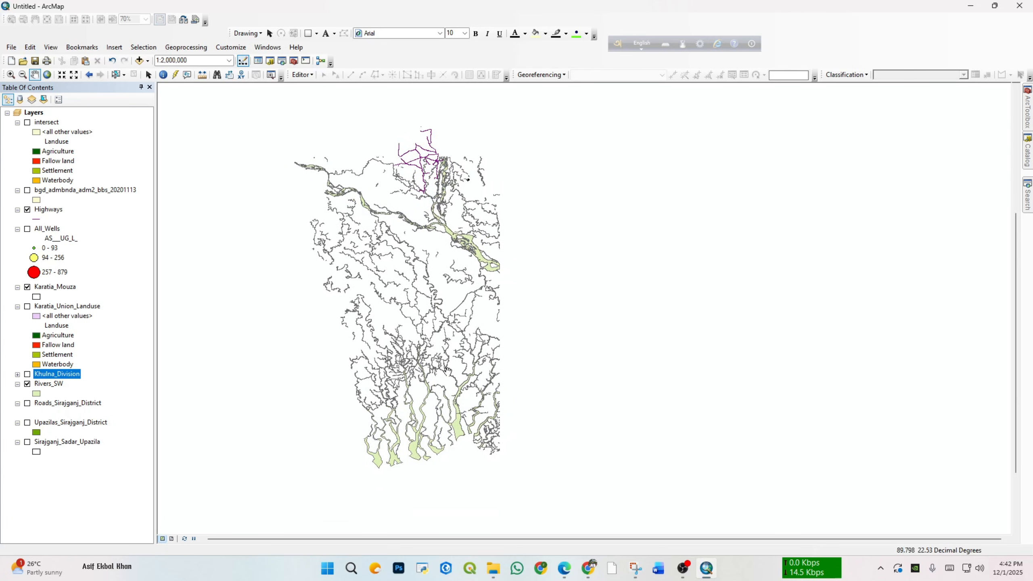
scroll(451, 364, down, 3)
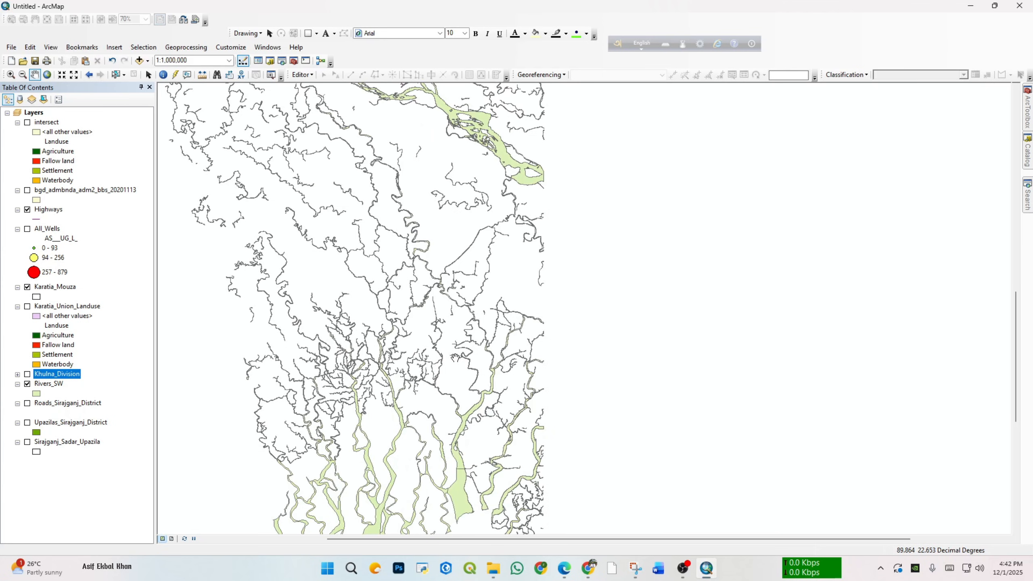
Step: Open the Erase tool from the Overlay toolset and choose Khulna_Division as the input features
click(1029, 127)
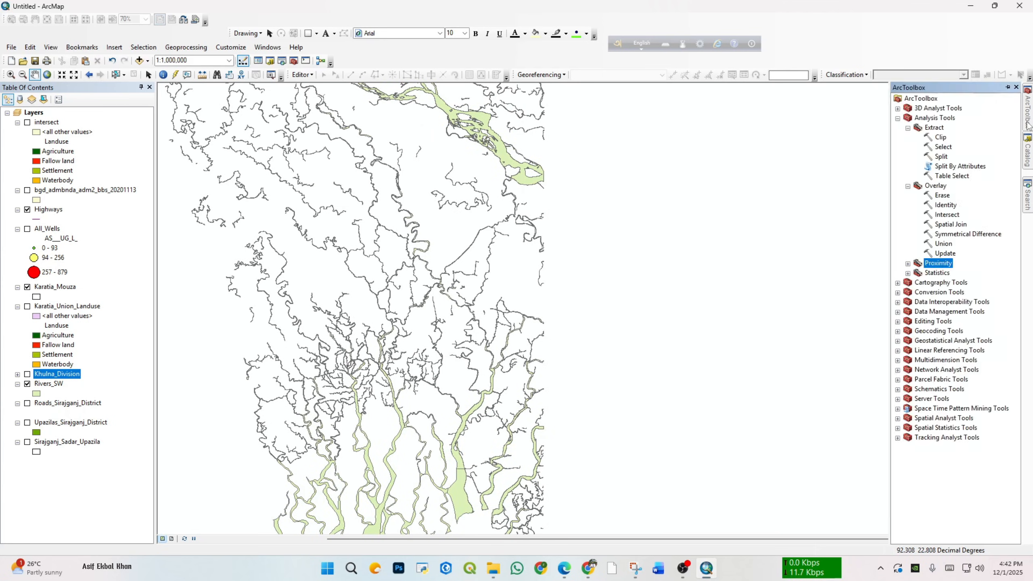
click(943, 196)
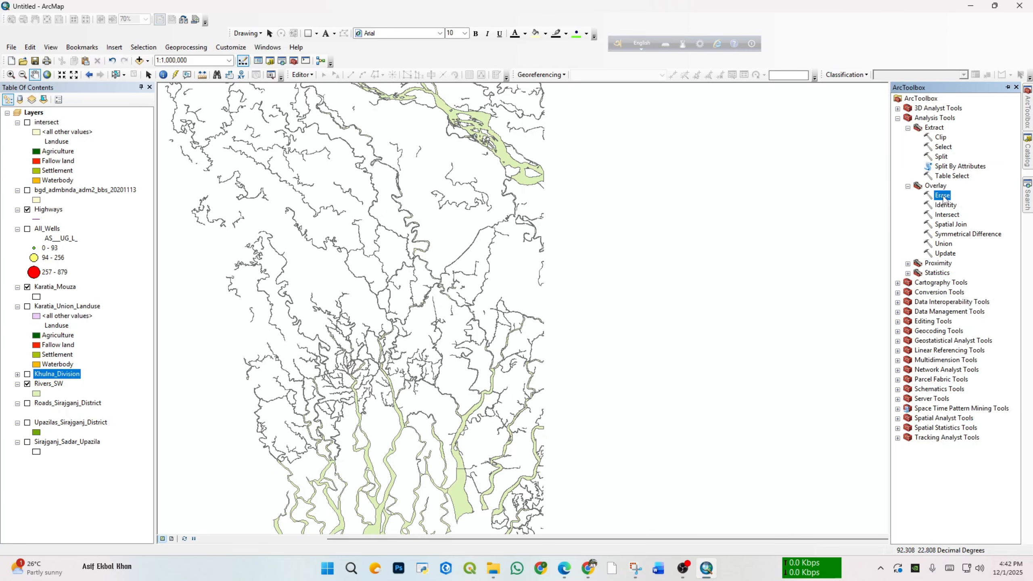
double_click(942, 195)
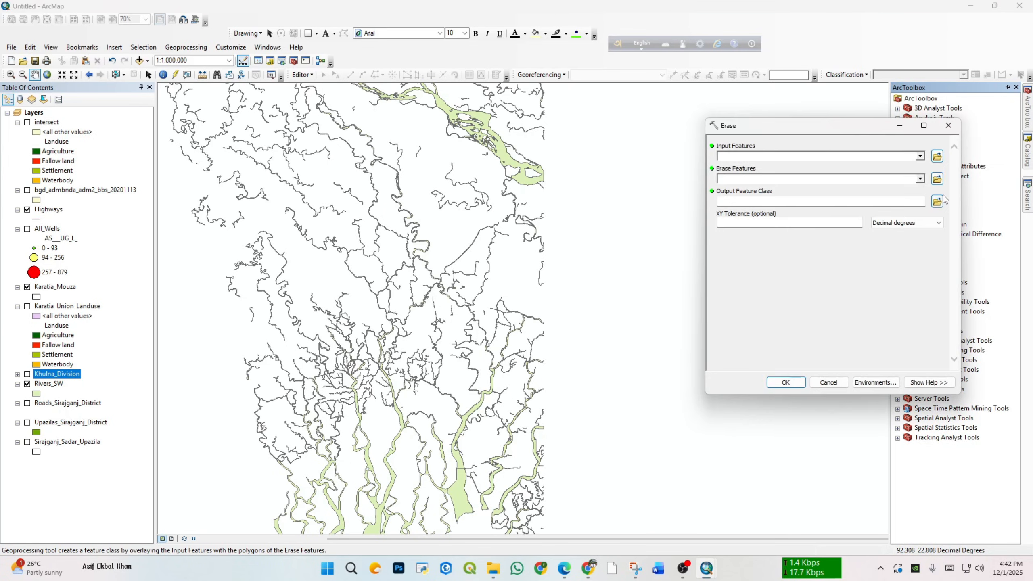
drag(796, 131, 725, 131)
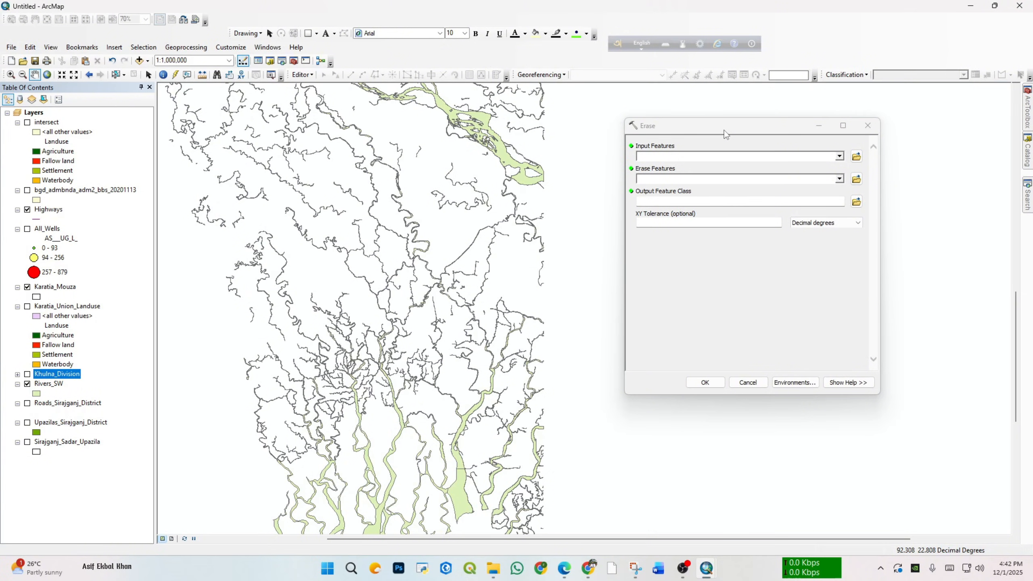
drag(724, 130, 730, 129)
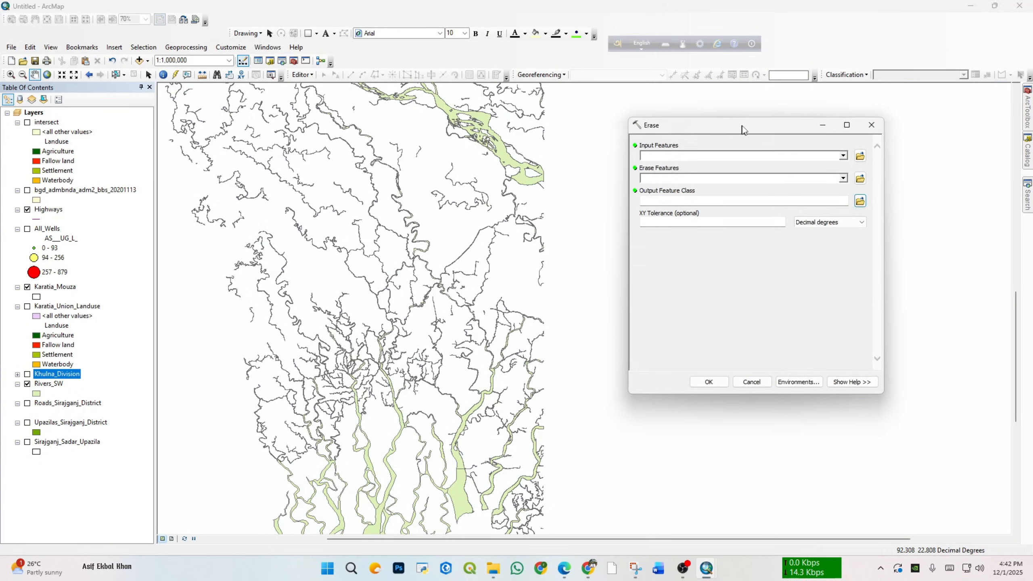
click(845, 156)
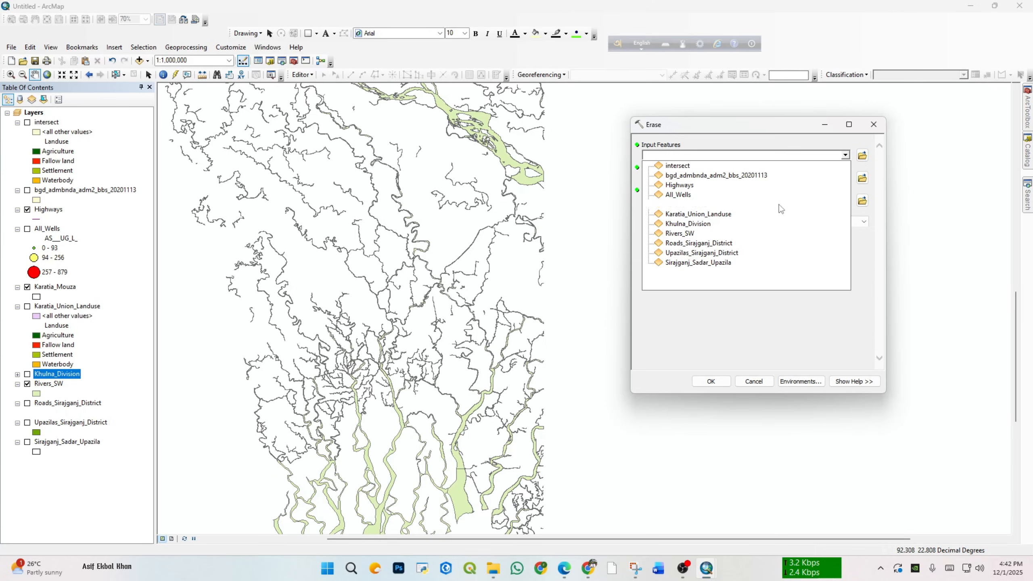
click(707, 224)
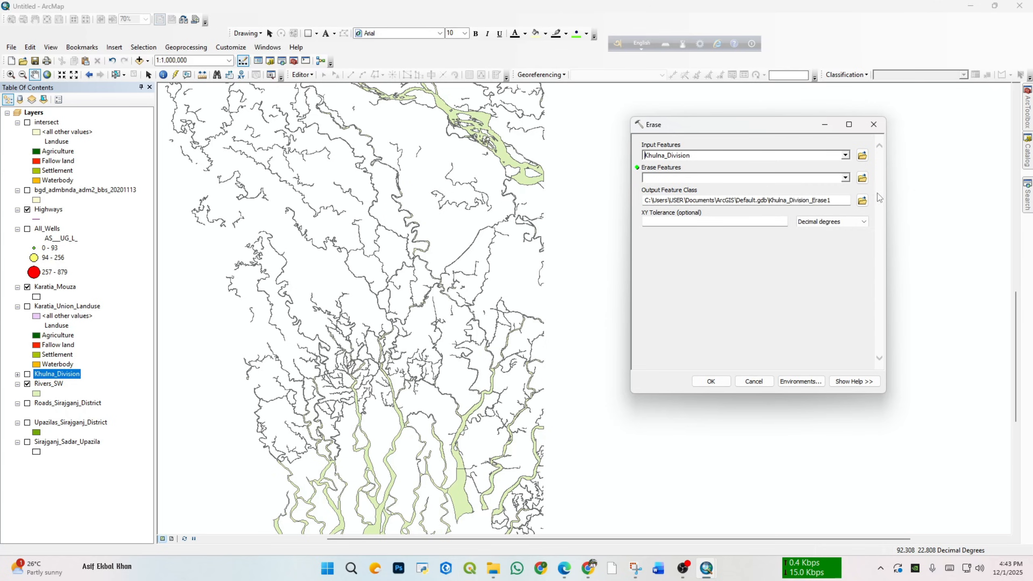
Step: Choose Rivers_SW as the erase features in the Erase tool
click(846, 179)
click(694, 255)
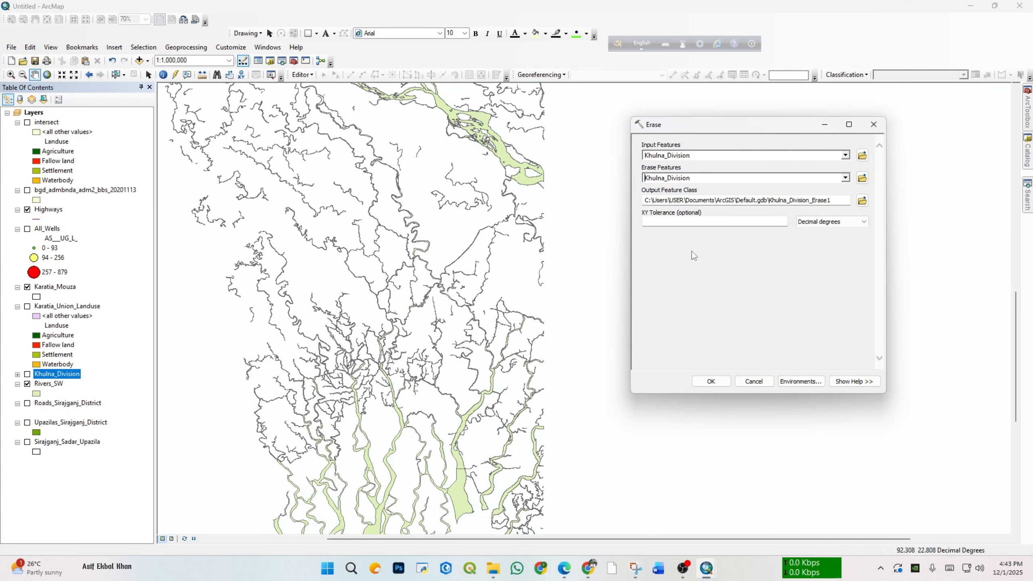
click(846, 179)
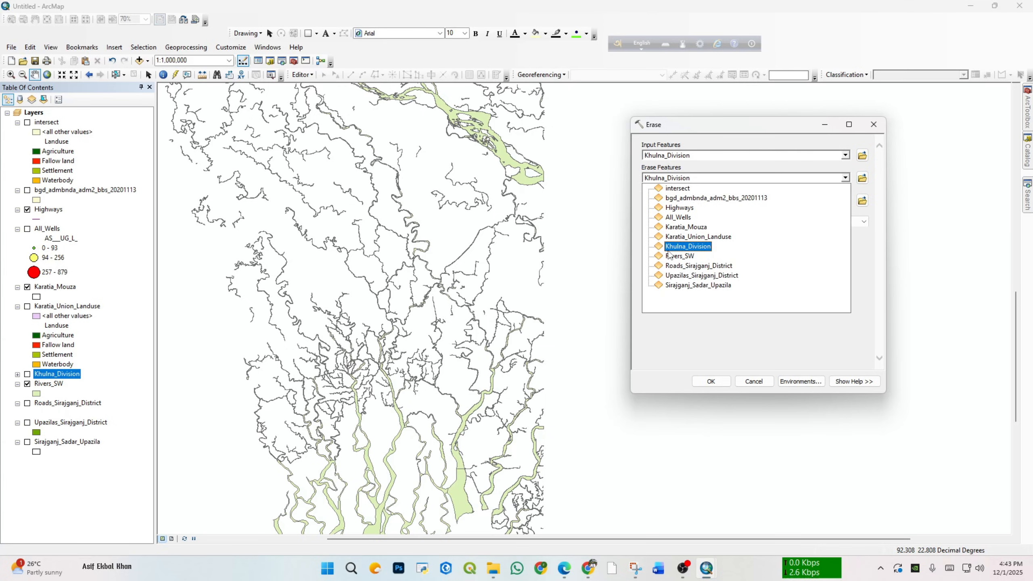
click(674, 260)
Step: Show Khulna_Division again, expand its legend and give it the Hollow symbol so the rivers show through
drag(692, 125, 732, 144)
scroll(327, 324, up, 2)
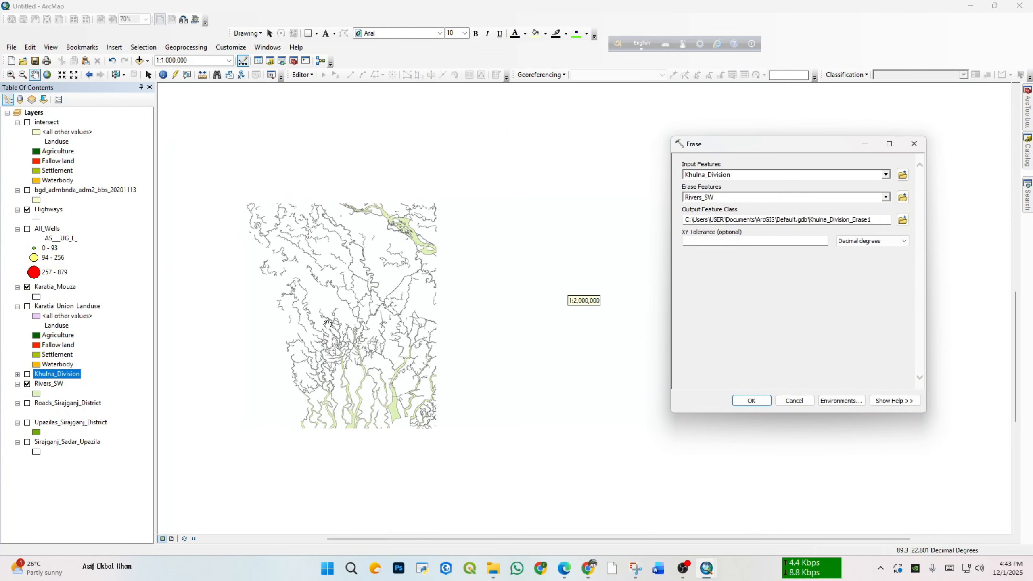
scroll(327, 325, down, 2)
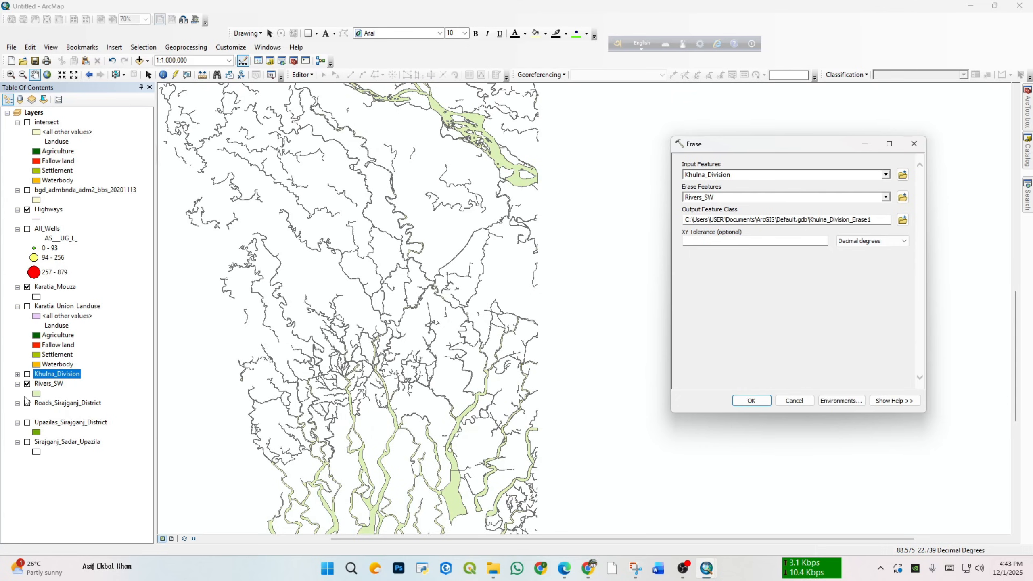
click(27, 374)
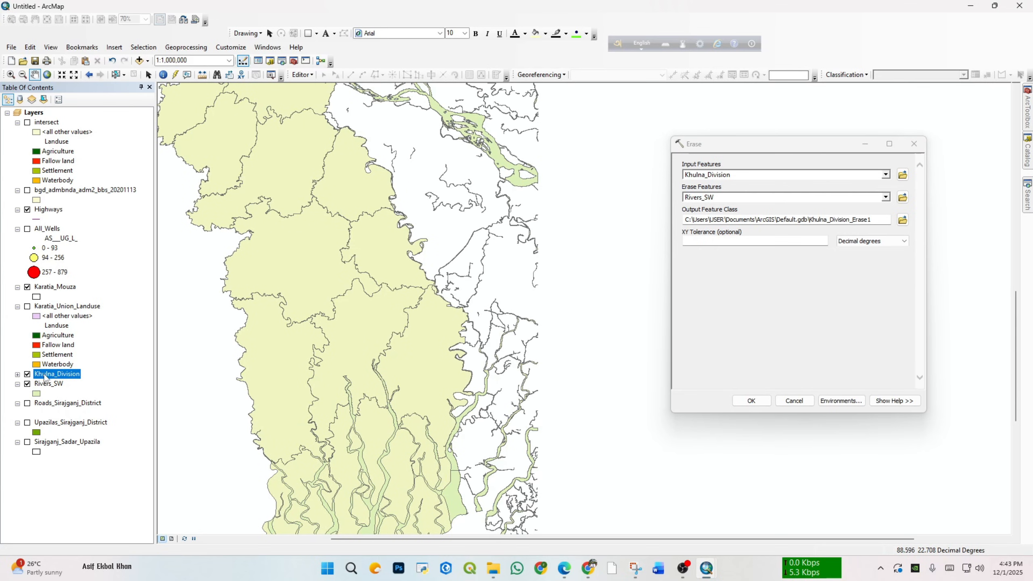
click(17, 375)
click(36, 384)
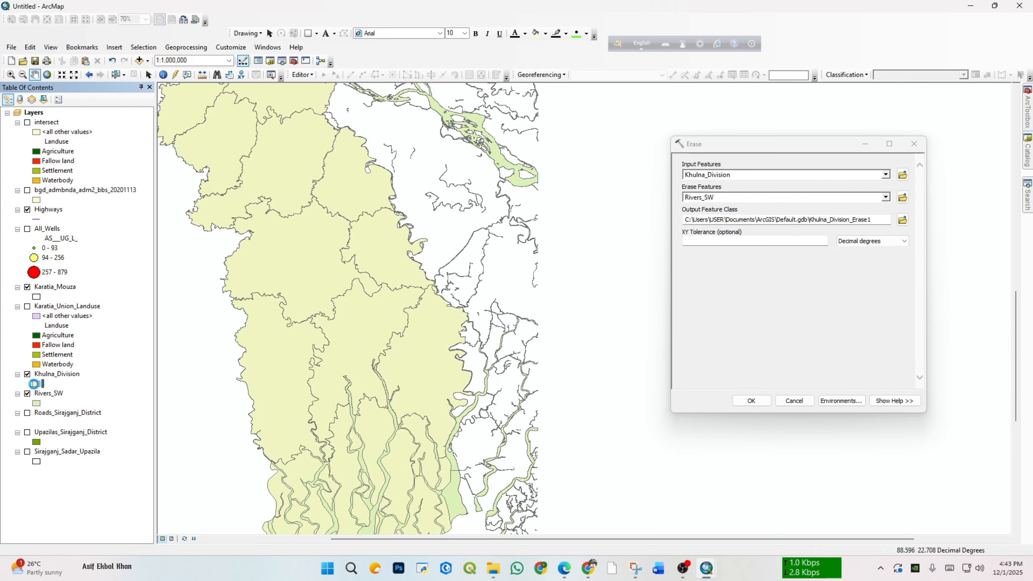
click(712, 324)
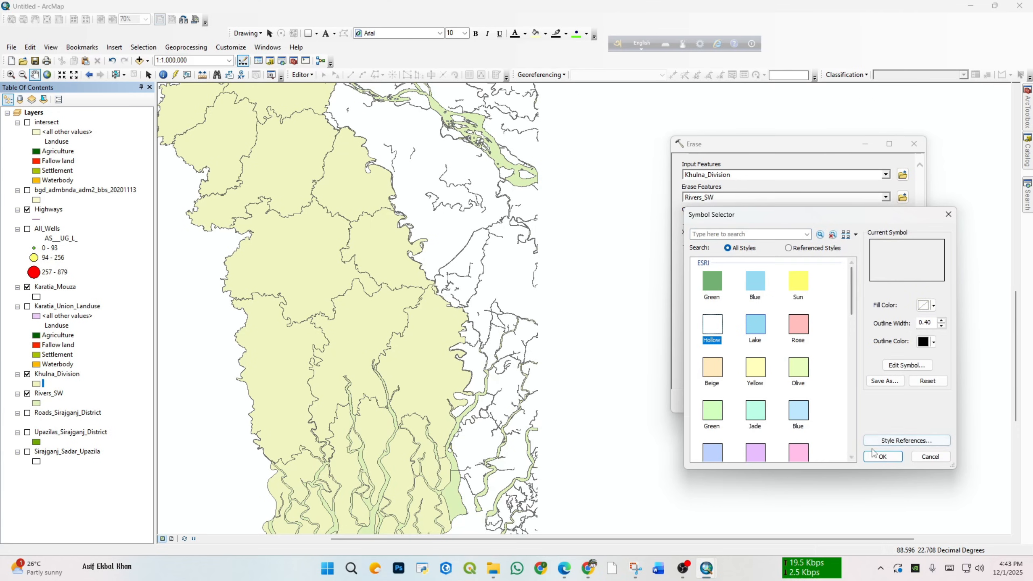
click(883, 456)
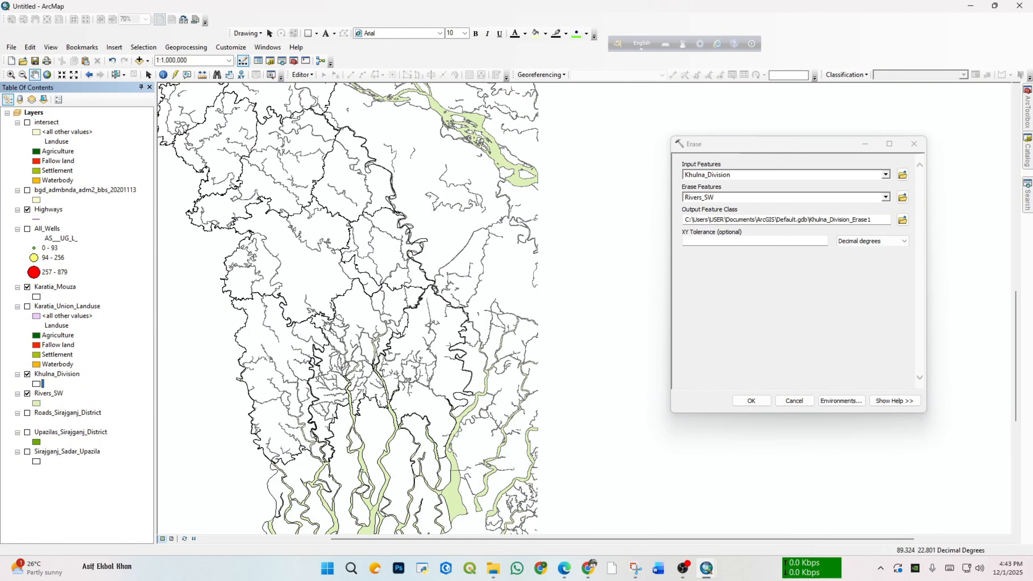
Step: Compare the Khulna_Division boundaries with the Rivers_SW polygons by switching the division off and on and inspecting the southern rivers up close
click(27, 374)
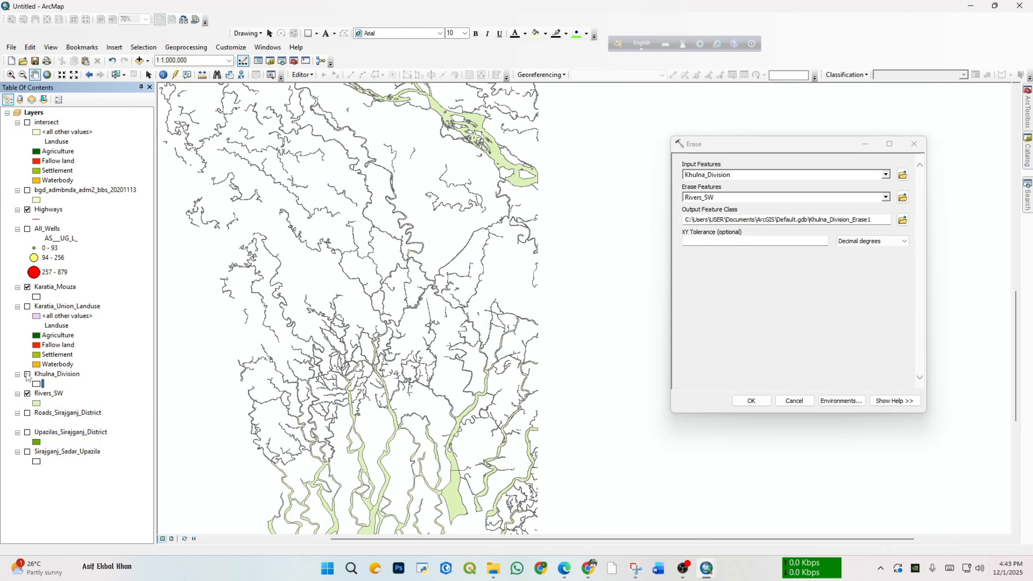
click(28, 374)
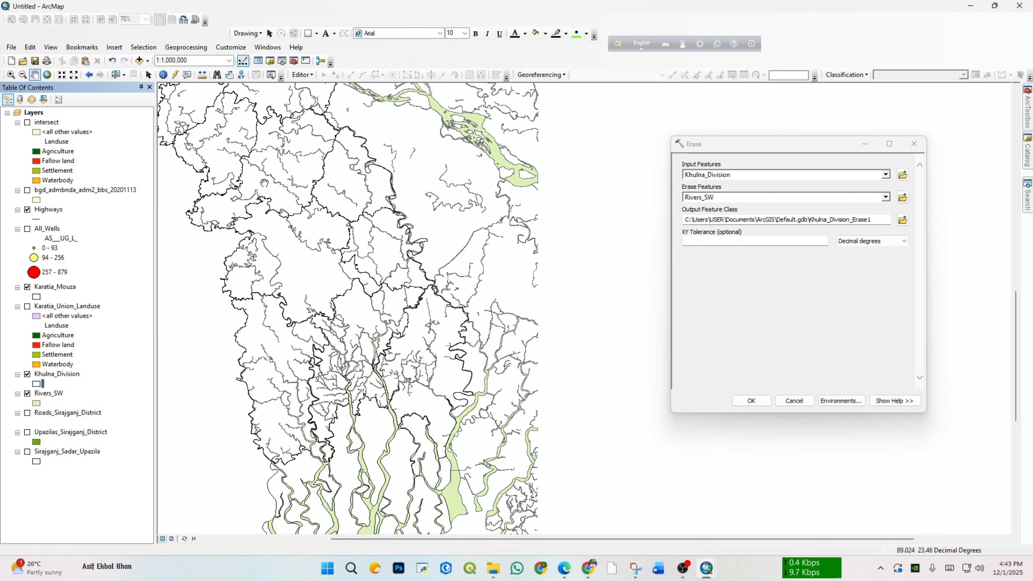
drag(344, 216, 375, 373)
drag(420, 507, 381, 302)
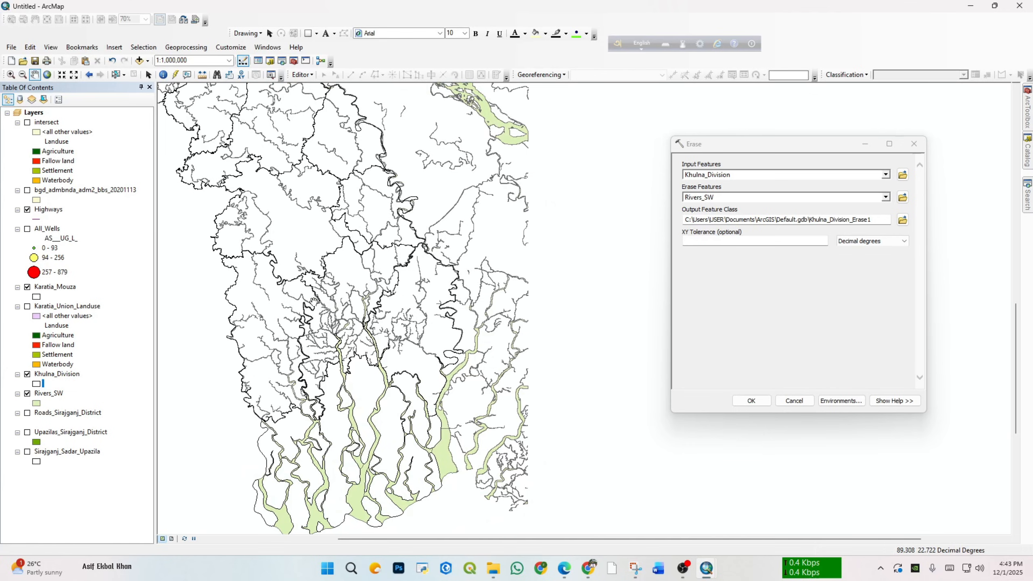
scroll(315, 305, down, 3)
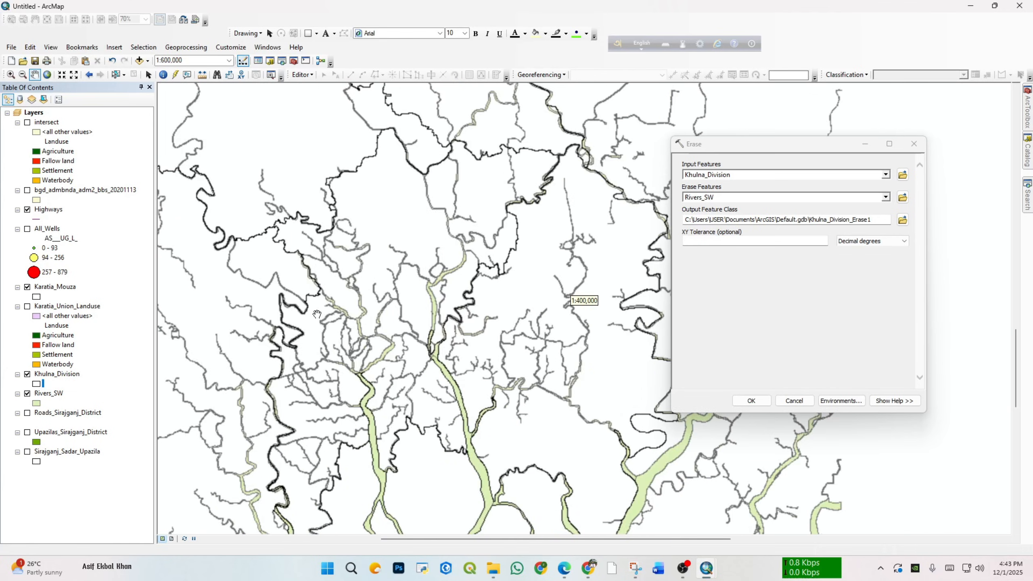
scroll(317, 314, down, 2)
scroll(323, 330, down, 4)
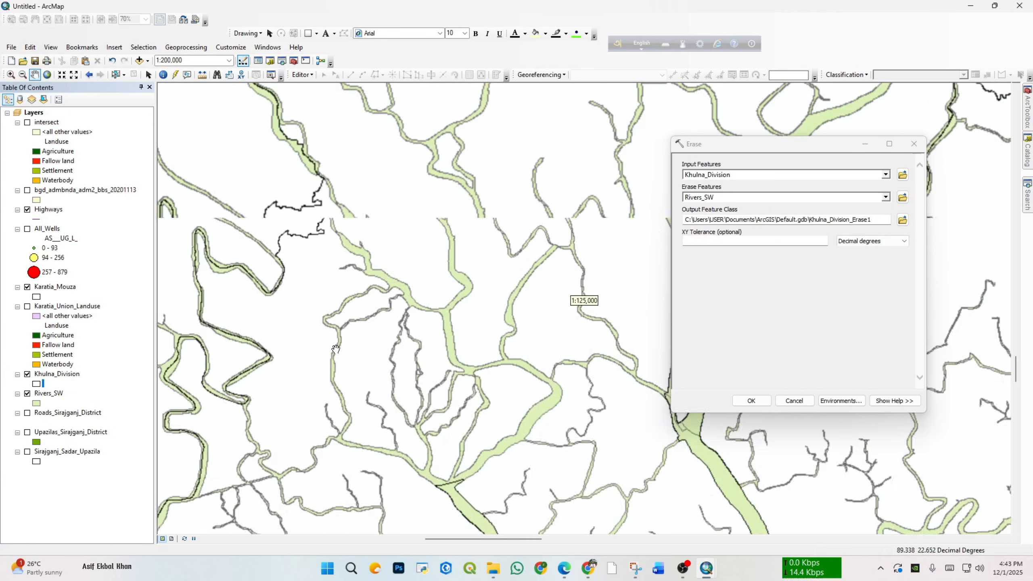
Step: Hide Khulna_Division and give the Rivers_SW polygons the Lake symbol
scroll(336, 349, down, 3)
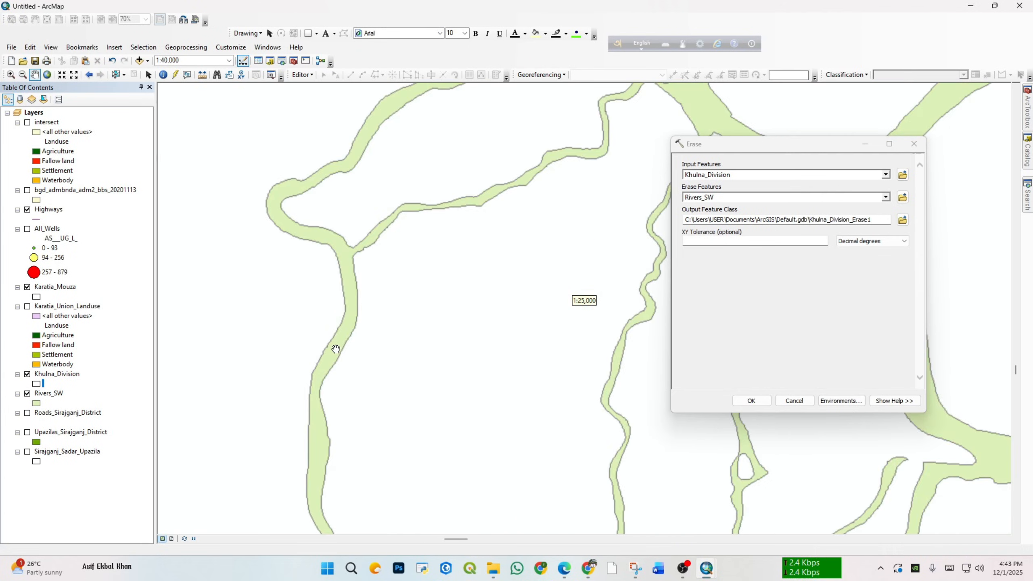
click(28, 374)
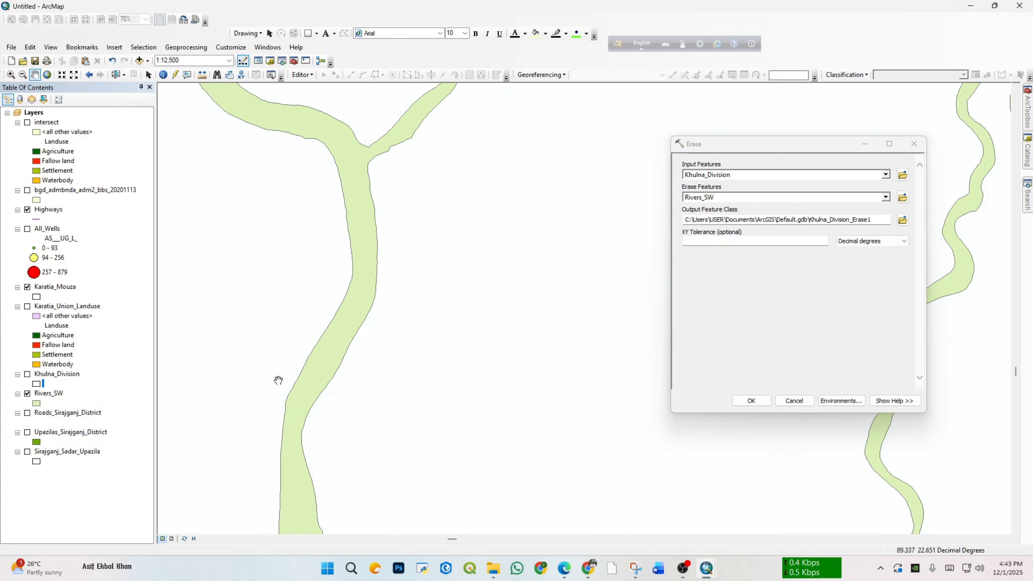
click(36, 403)
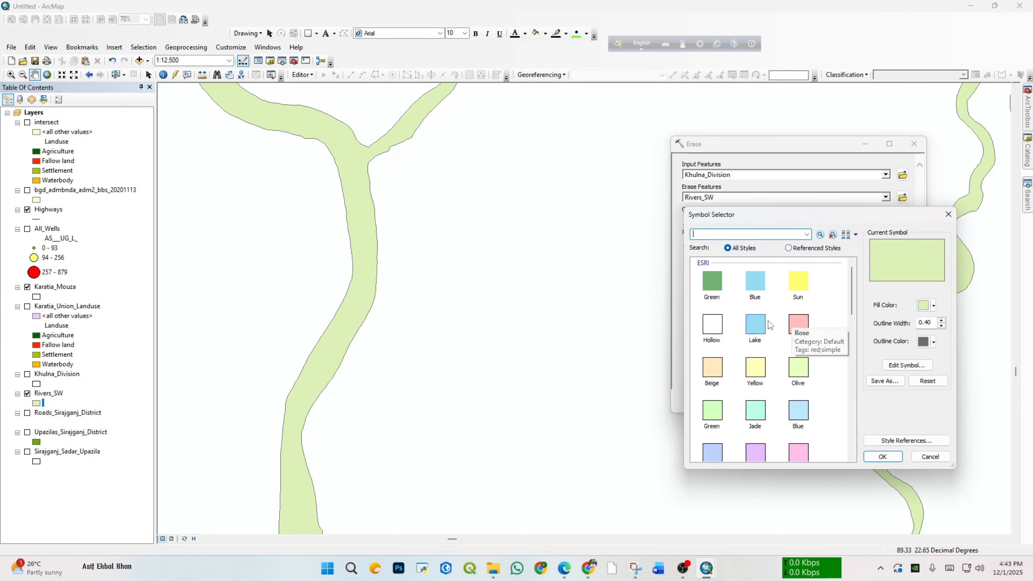
click(756, 325)
click(882, 457)
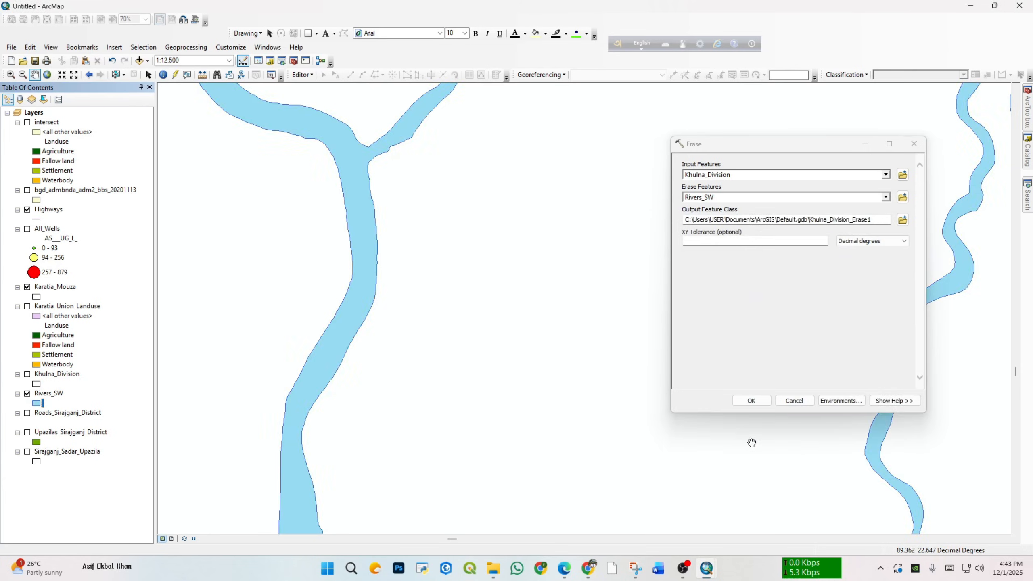
Step: Show Khulna_Division again and examine how the Rivers_SW polygons run across and along its boundaries
scroll(421, 356, down, 3)
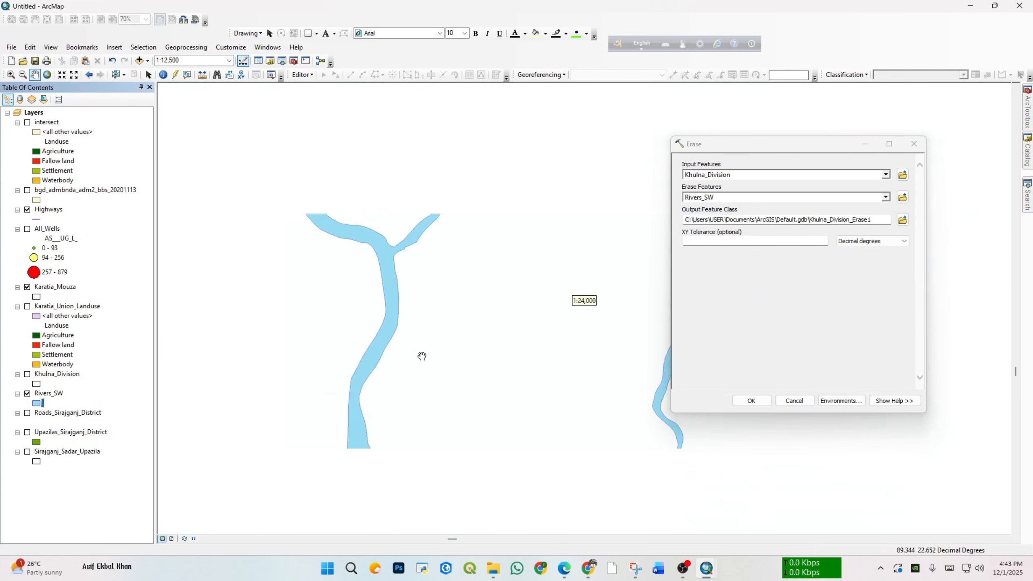
click(27, 374)
scroll(295, 300, down, 2)
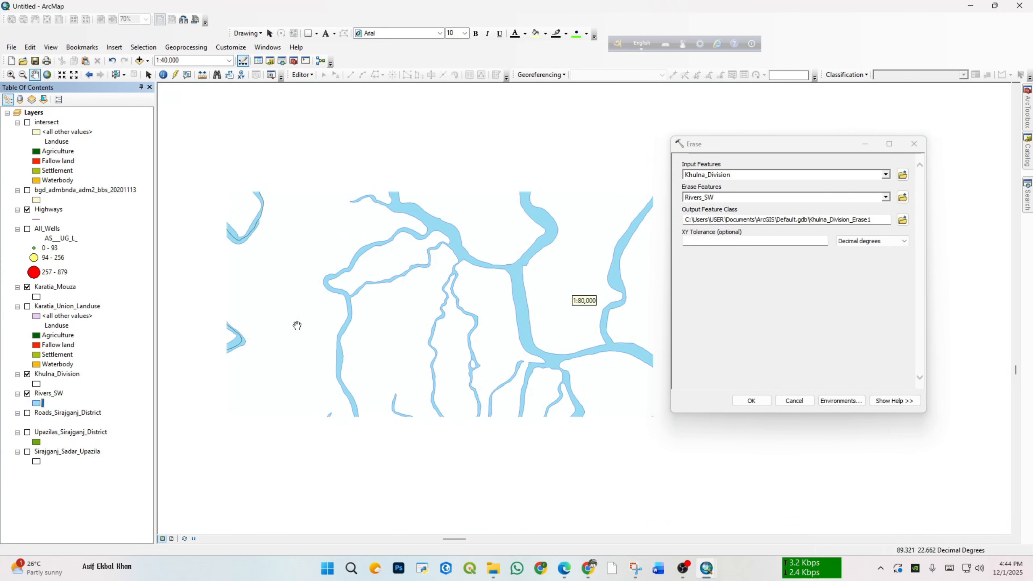
scroll(205, 303, down, 2)
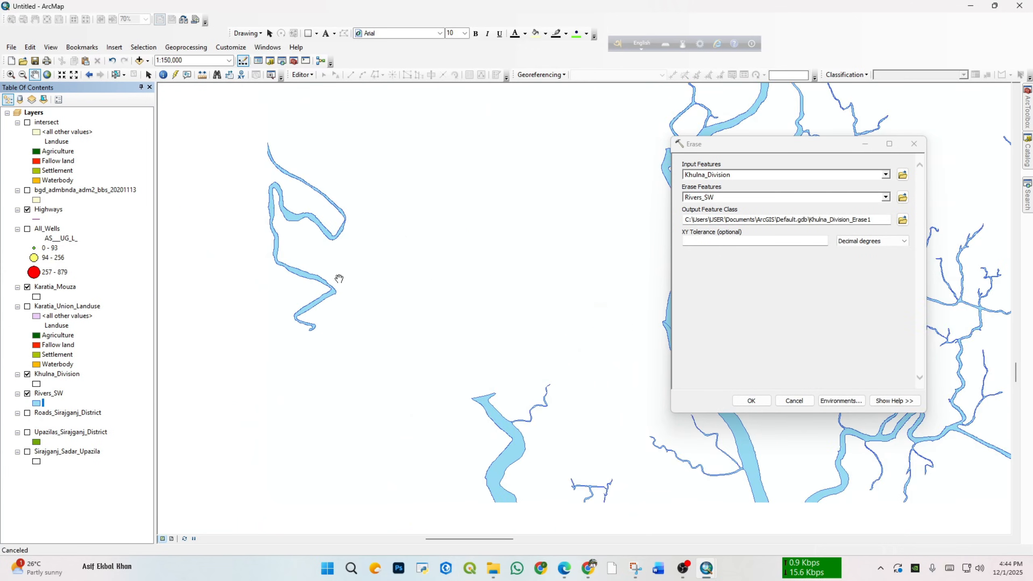
scroll(365, 305, up, 2)
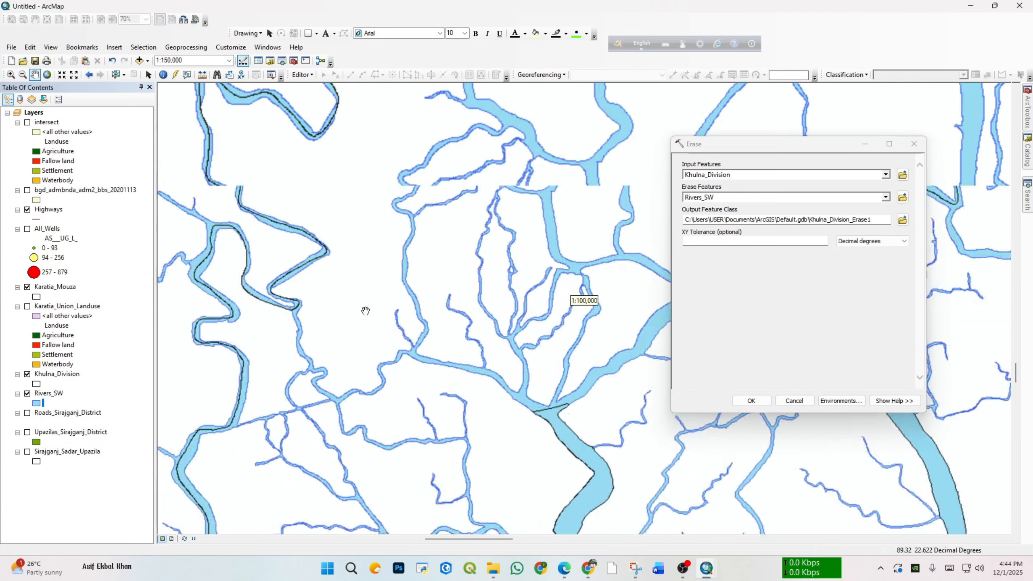
scroll(383, 334, down, 3)
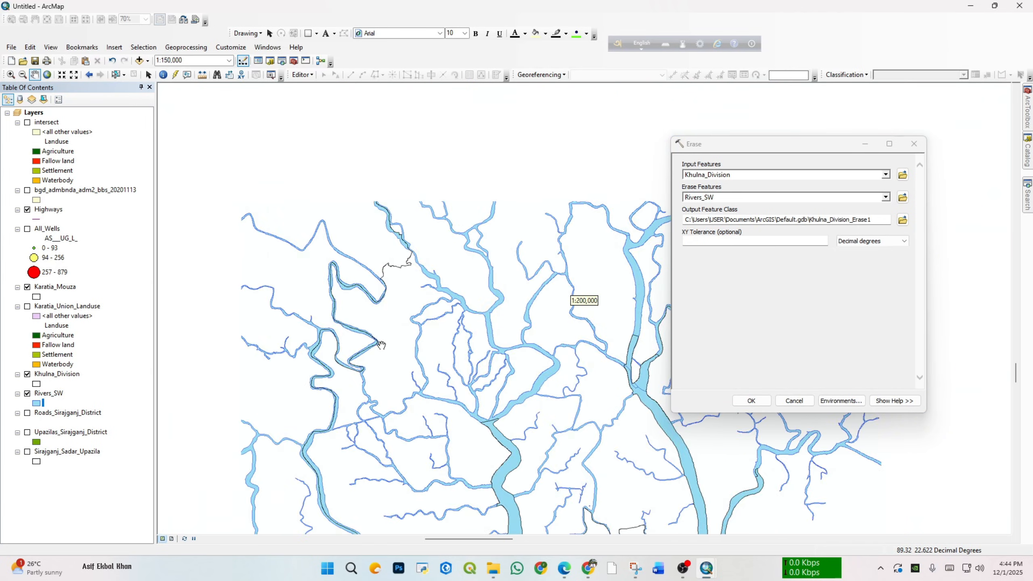
Step: Save the Erase output as erase.shp in the Lab_final folder and run the tool
click(903, 220)
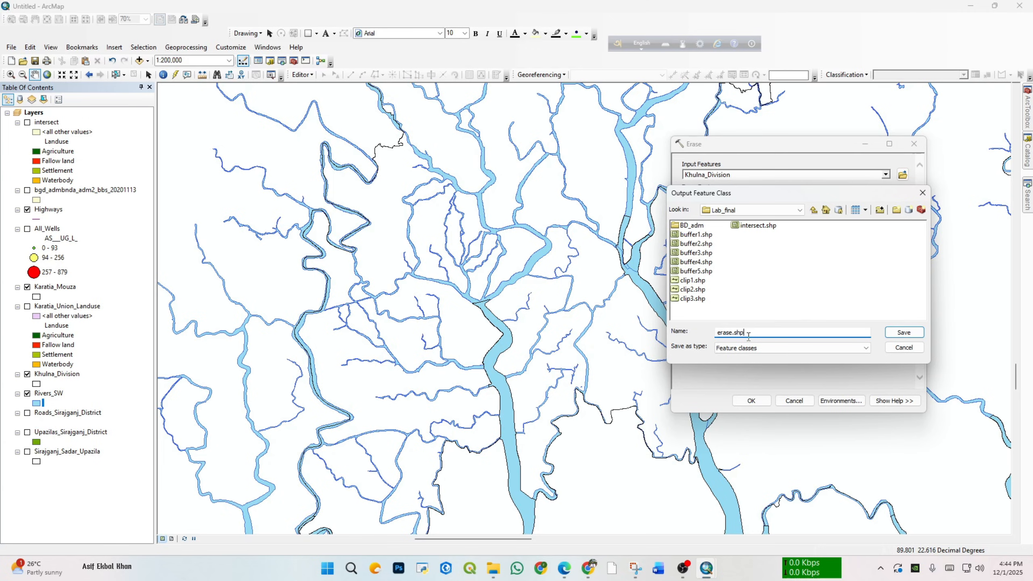
click(903, 332)
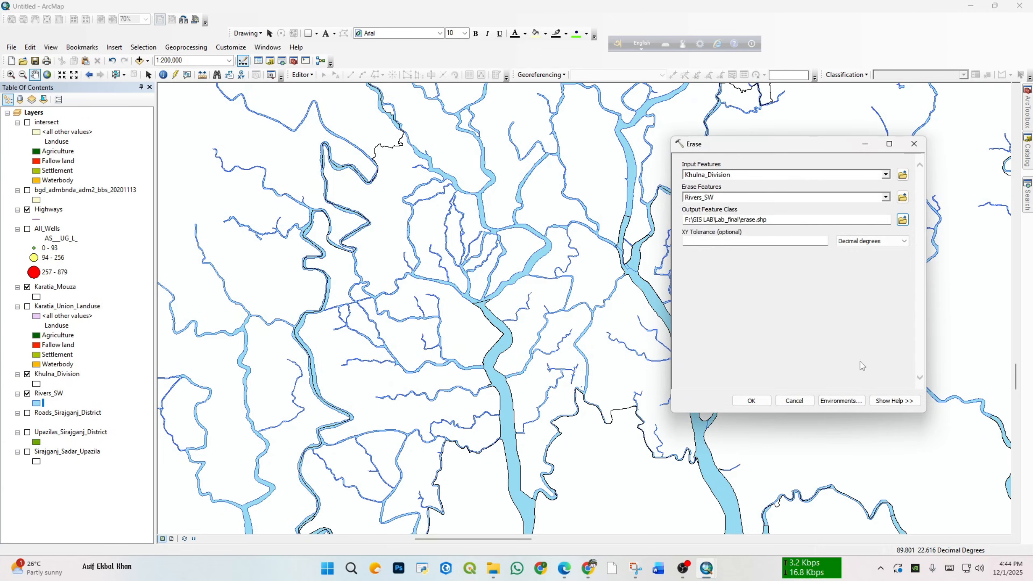
click(751, 400)
Step: Hide Rivers_SW and Khulna_Division so that the erase layer can be viewed without them
scroll(587, 375, down, 2)
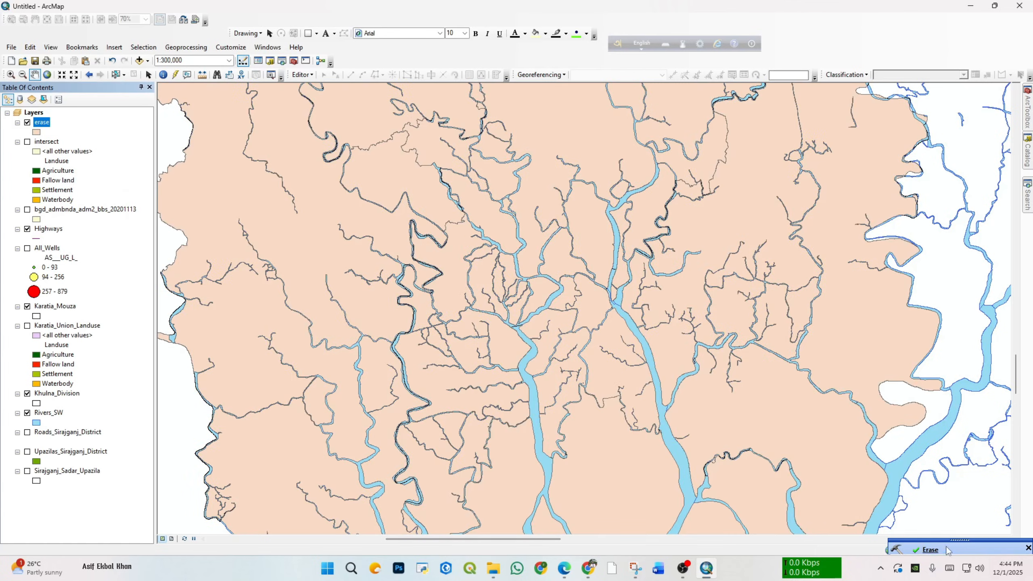
scroll(519, 257, down, 1)
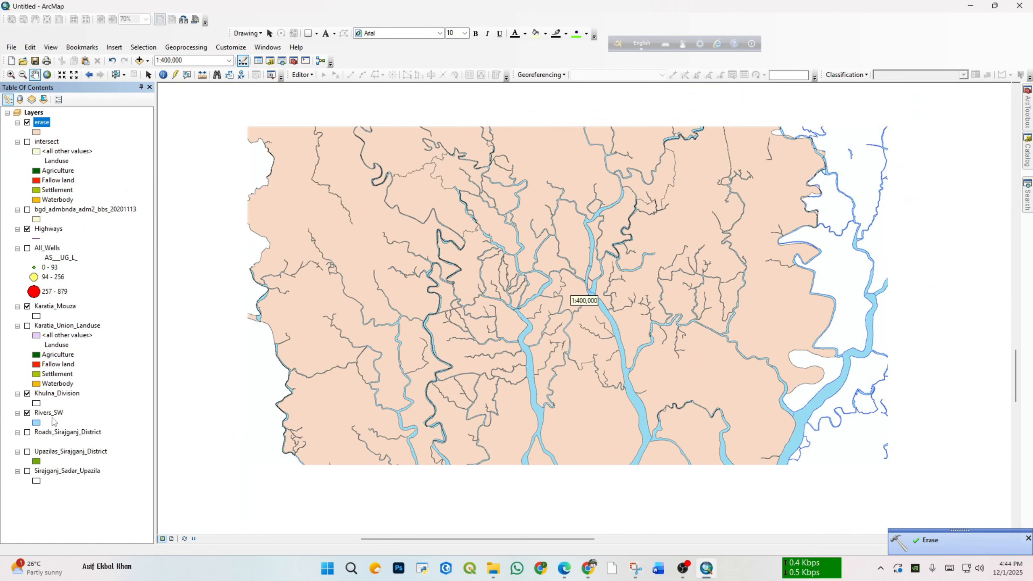
click(27, 413)
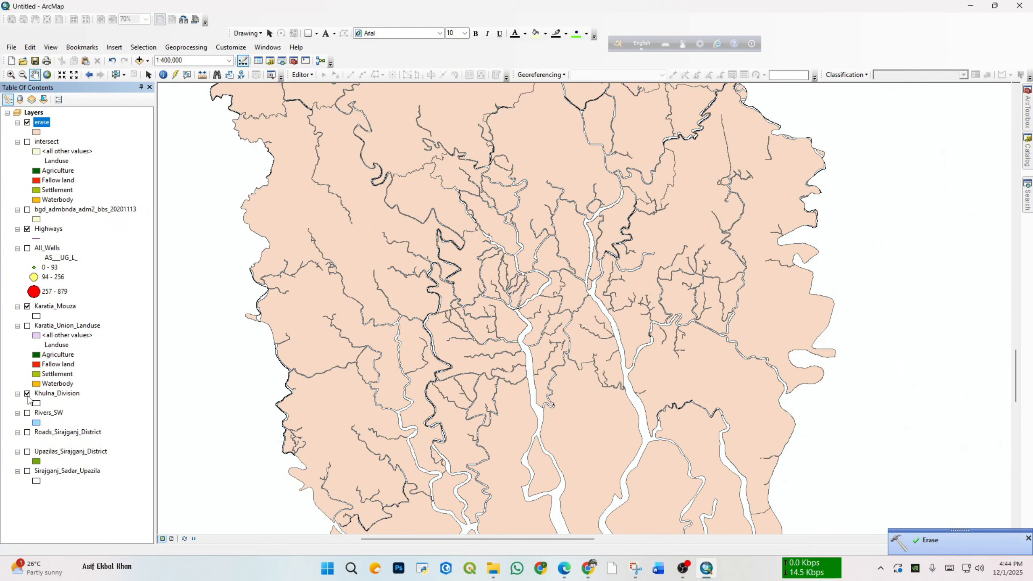
scroll(579, 301, up, 3)
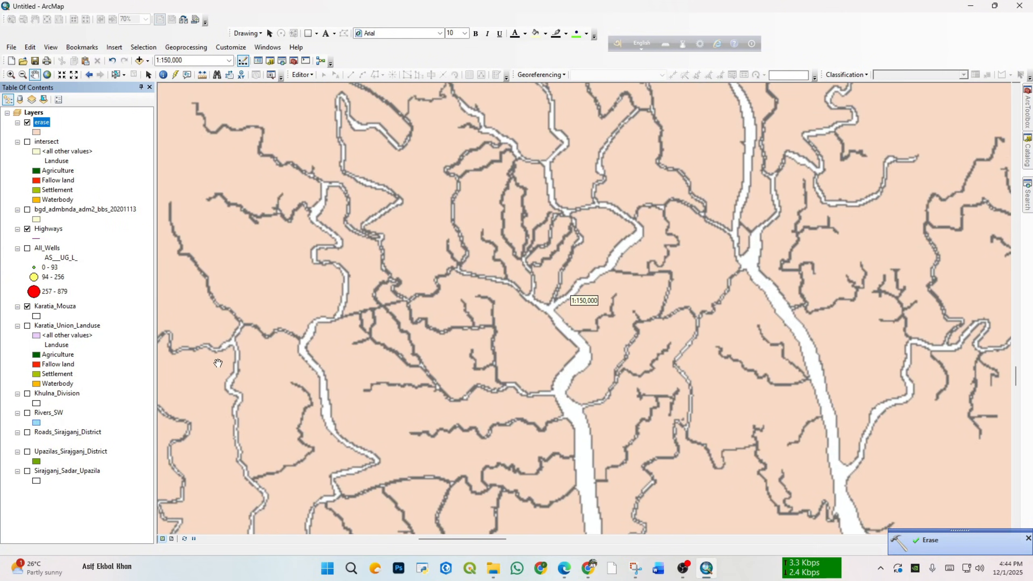
scroll(367, 346, up, 2)
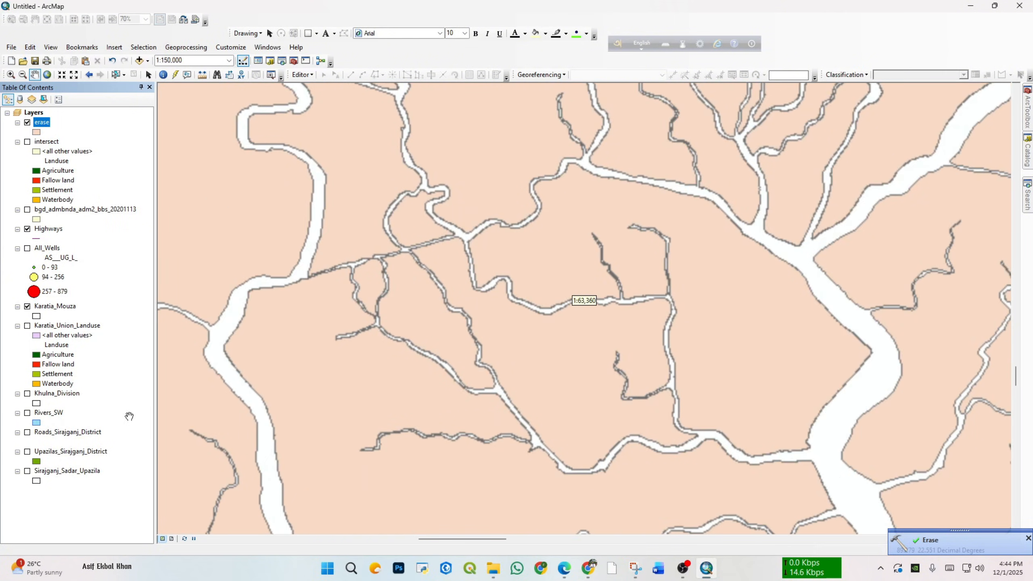
Step: Compare the gaps in the erase layer with Rivers_SW by switching the rivers on and off at close range
click(27, 414)
click(27, 414)
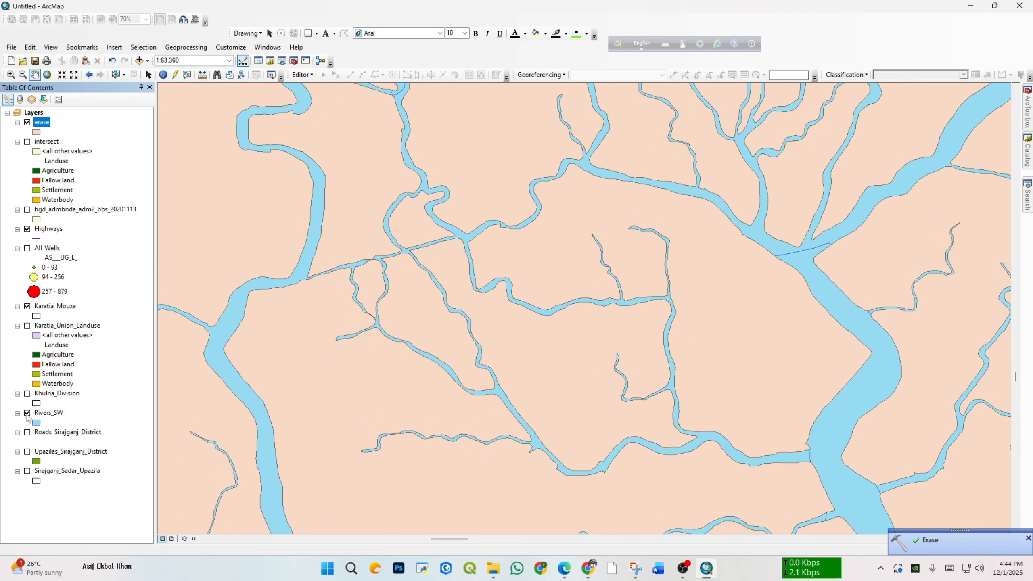
click(27, 414)
scroll(388, 321, up, 3)
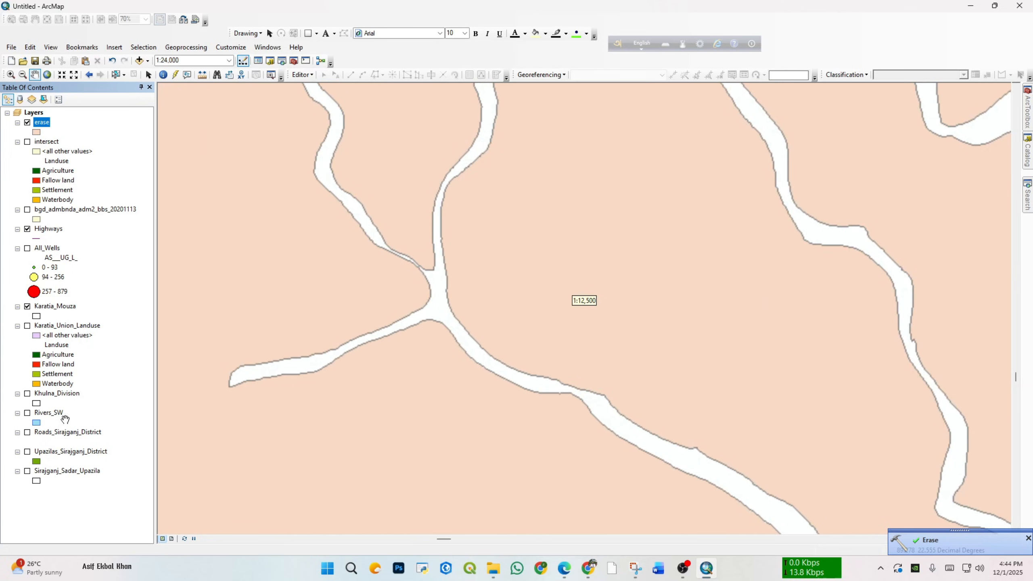
click(28, 413)
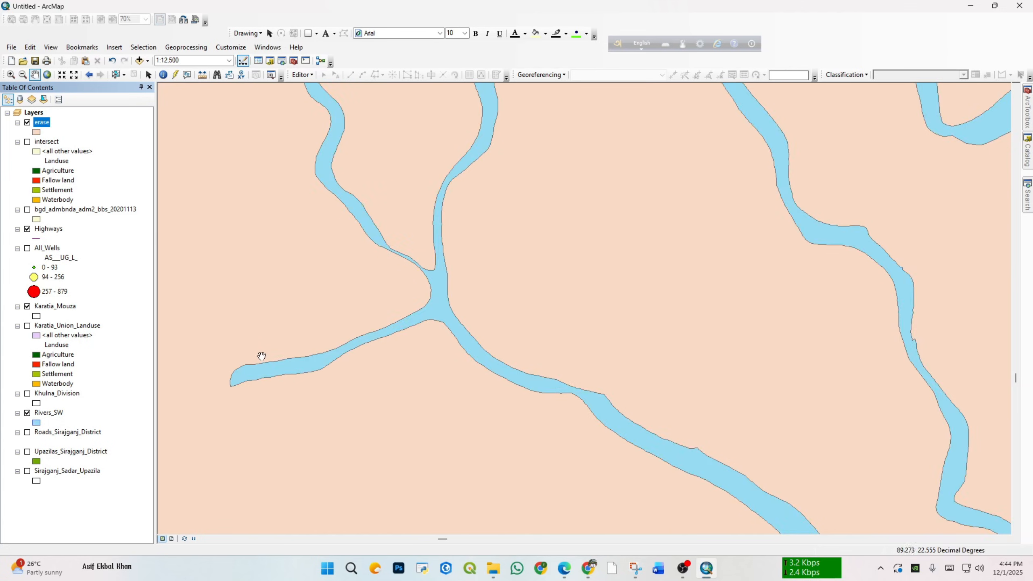
scroll(426, 307, up, 3)
drag(361, 292, 520, 251)
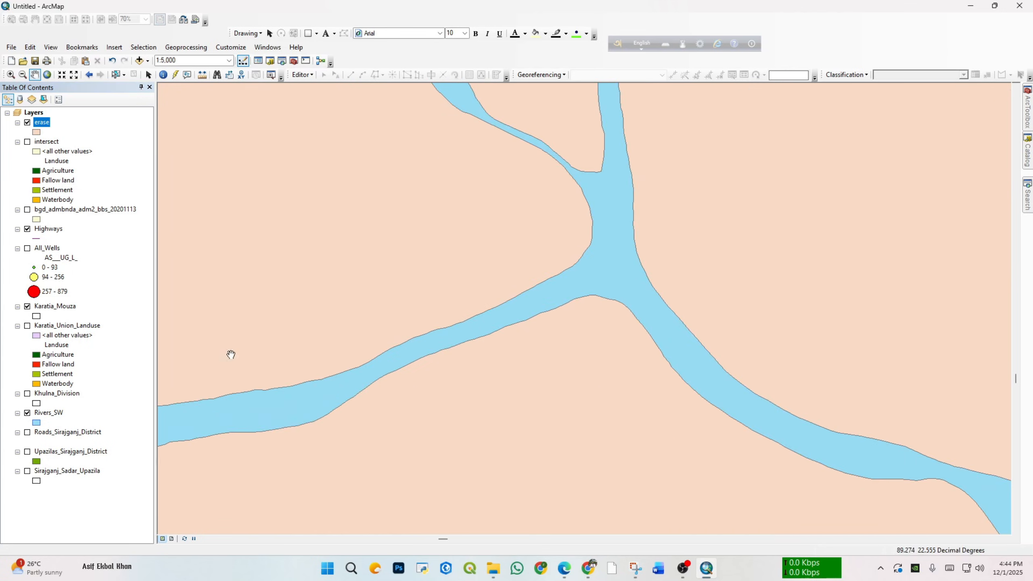
click(27, 414)
Step: Examine the erase layer across the whole division and up close along the northern river channels
scroll(418, 298, down, 4)
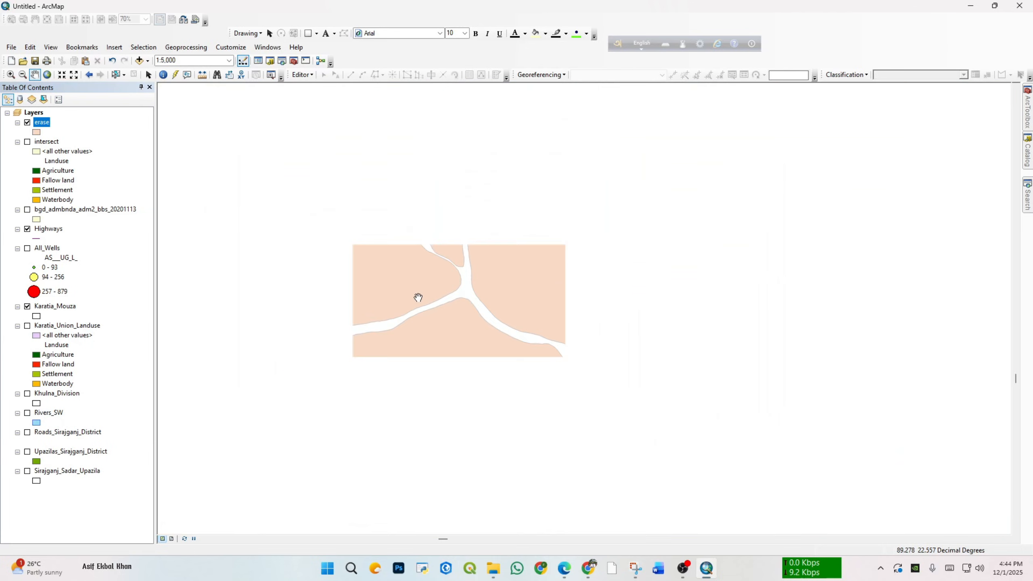
scroll(418, 297, down, 7)
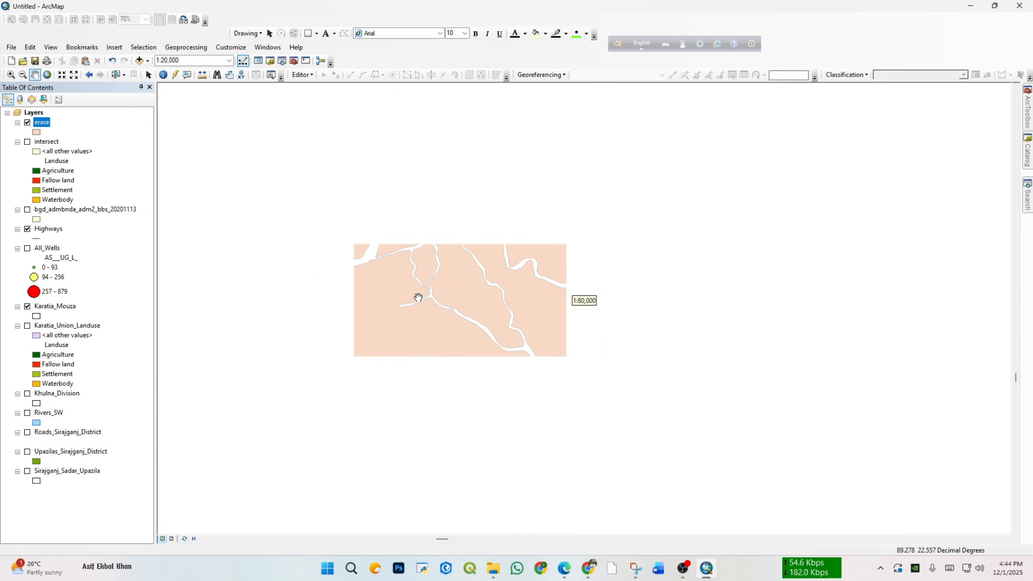
scroll(447, 285, down, 4)
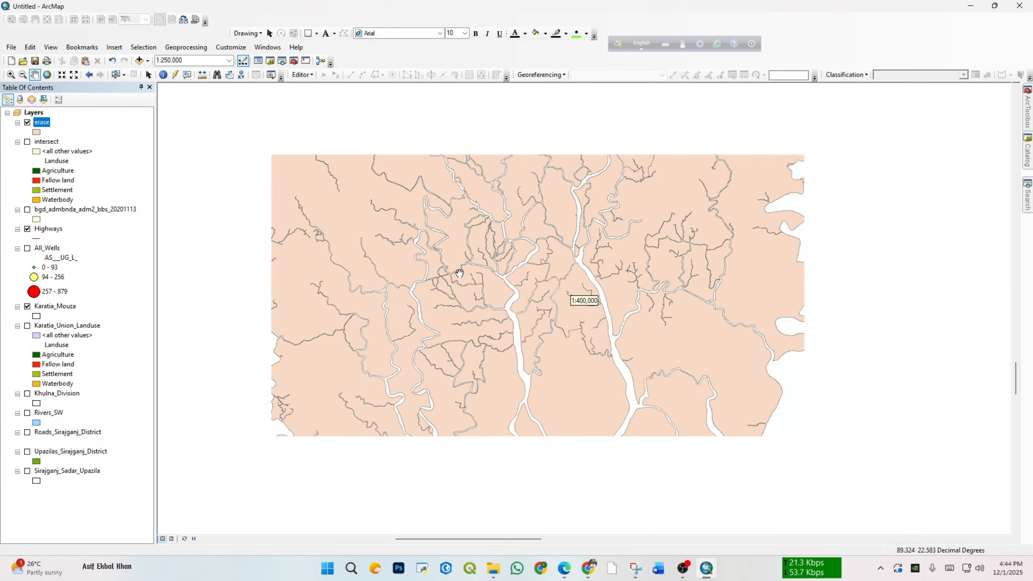
scroll(440, 285, down, 1)
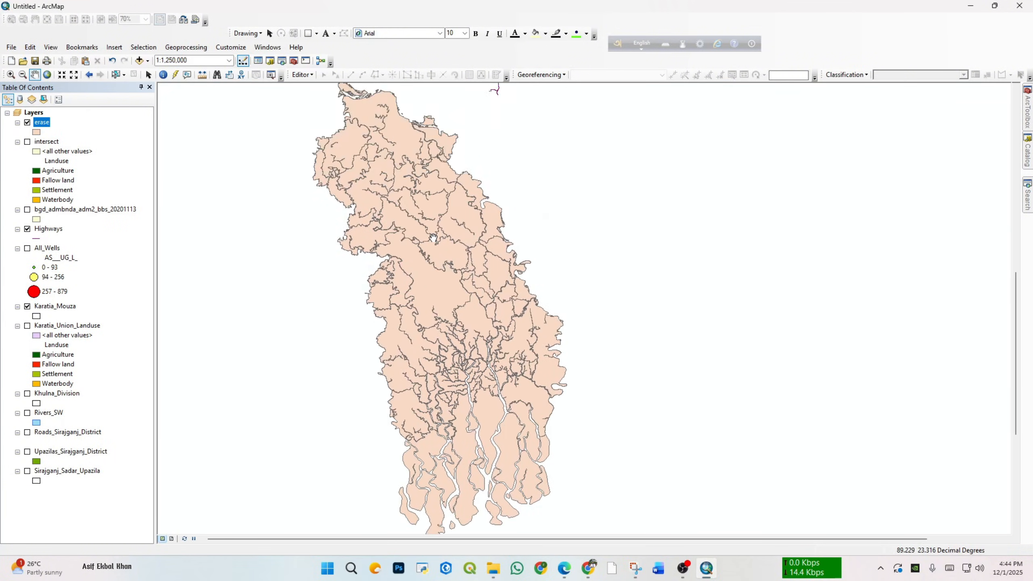
scroll(420, 223, up, 2)
drag(420, 224, 469, 355)
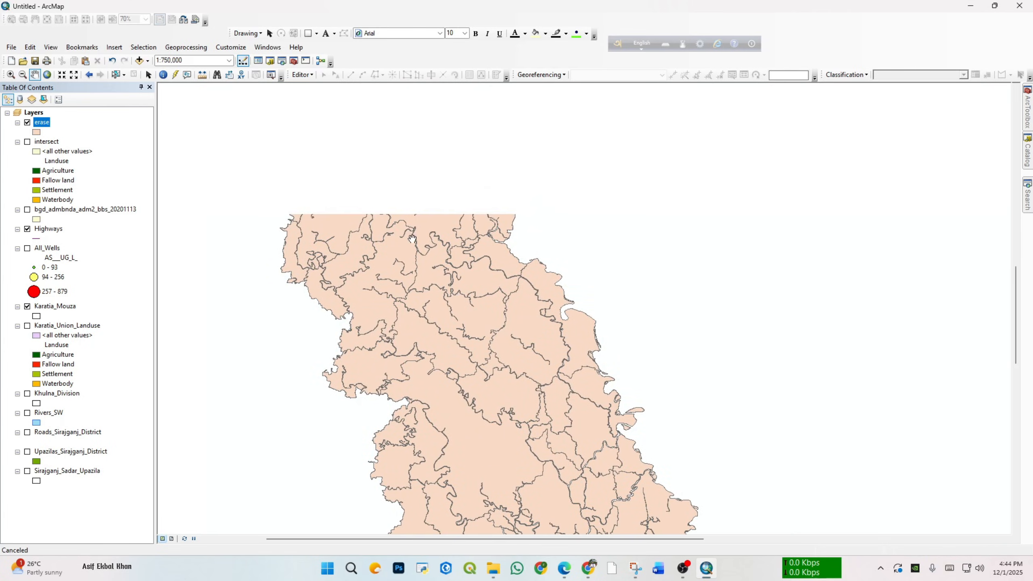
scroll(413, 296, up, 1)
scroll(413, 296, up, 7)
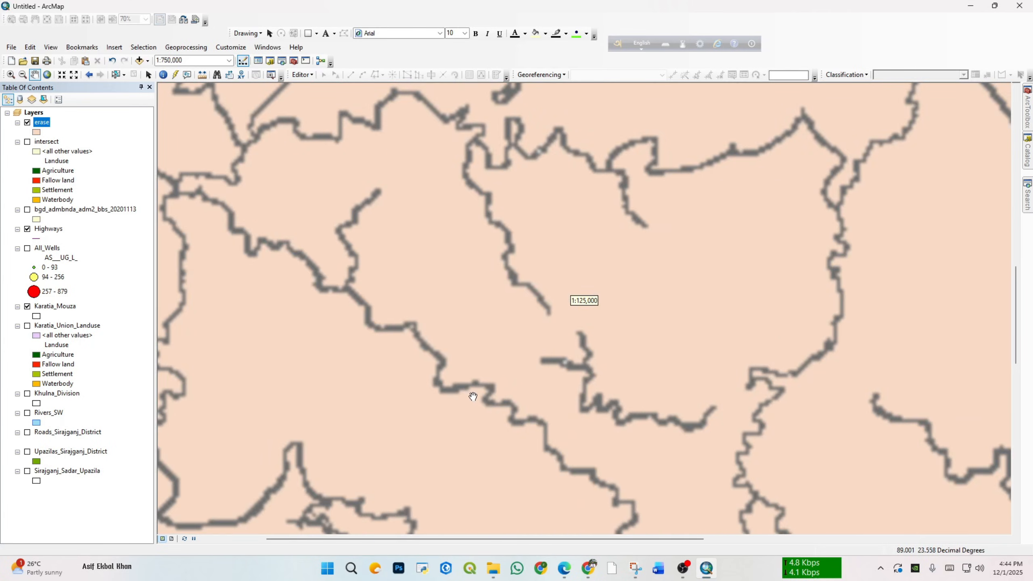
scroll(671, 362, up, 8)
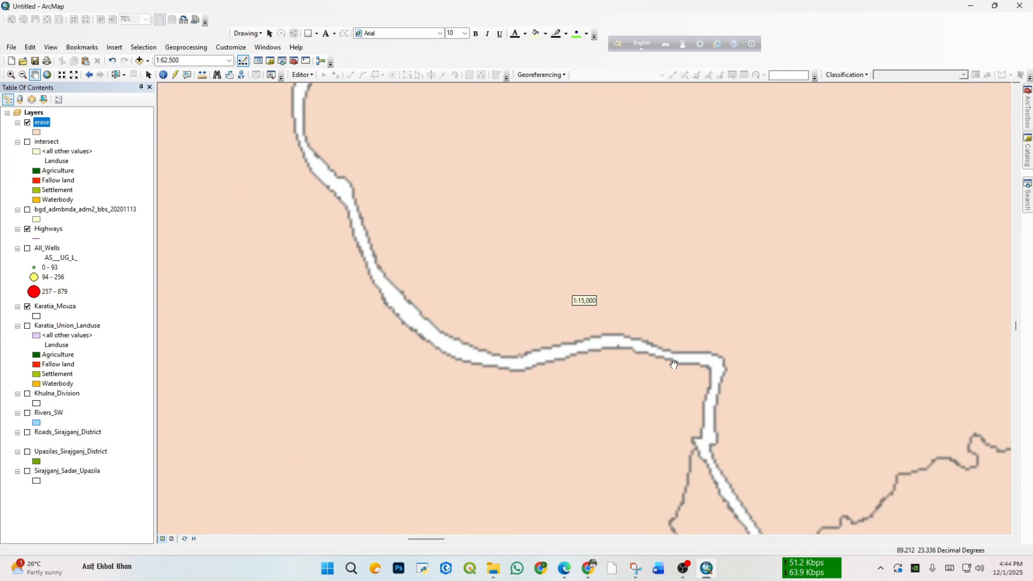
scroll(687, 395, down, 5)
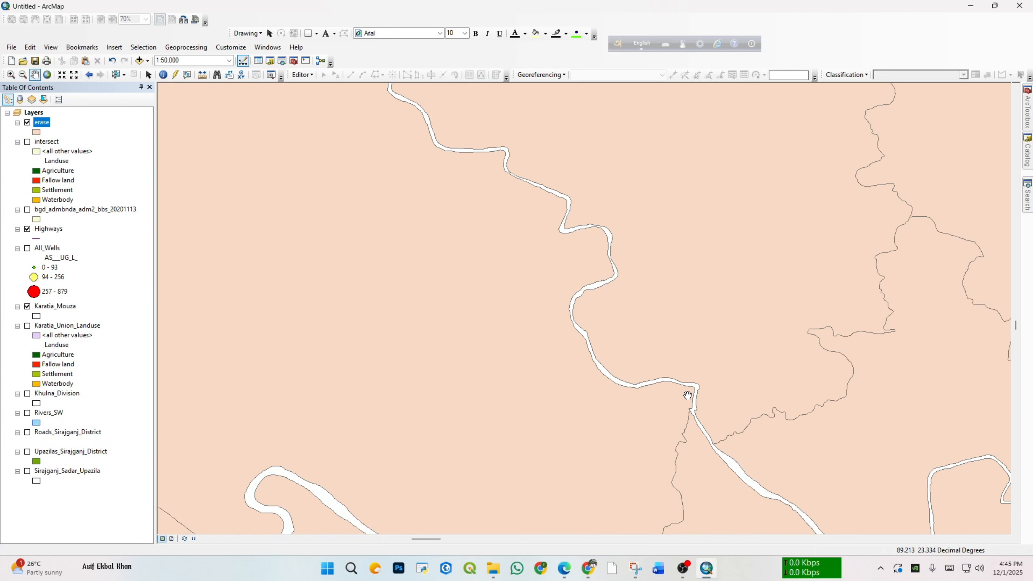
scroll(688, 395, up, 1)
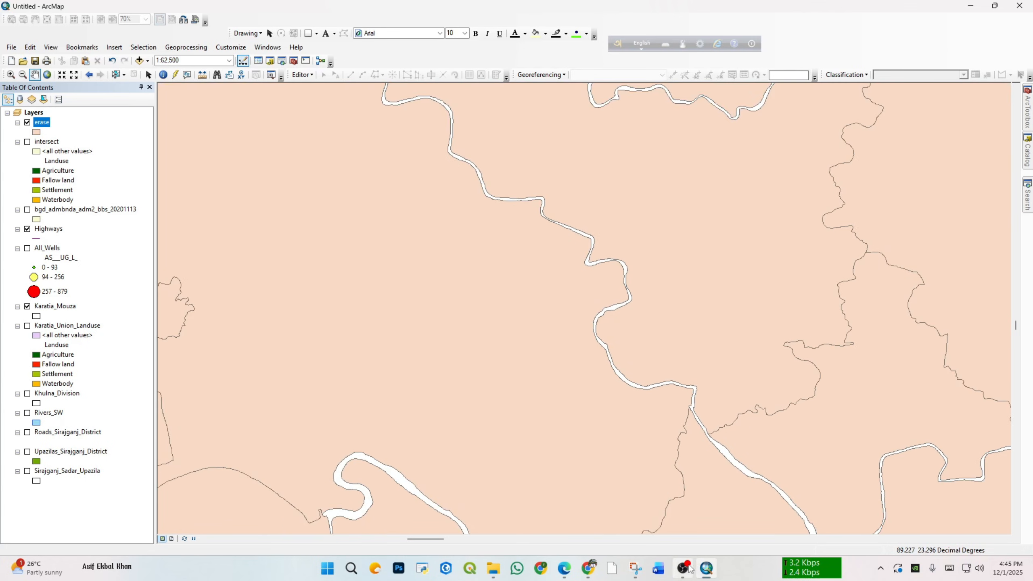
scroll(765, 346, up, 7)
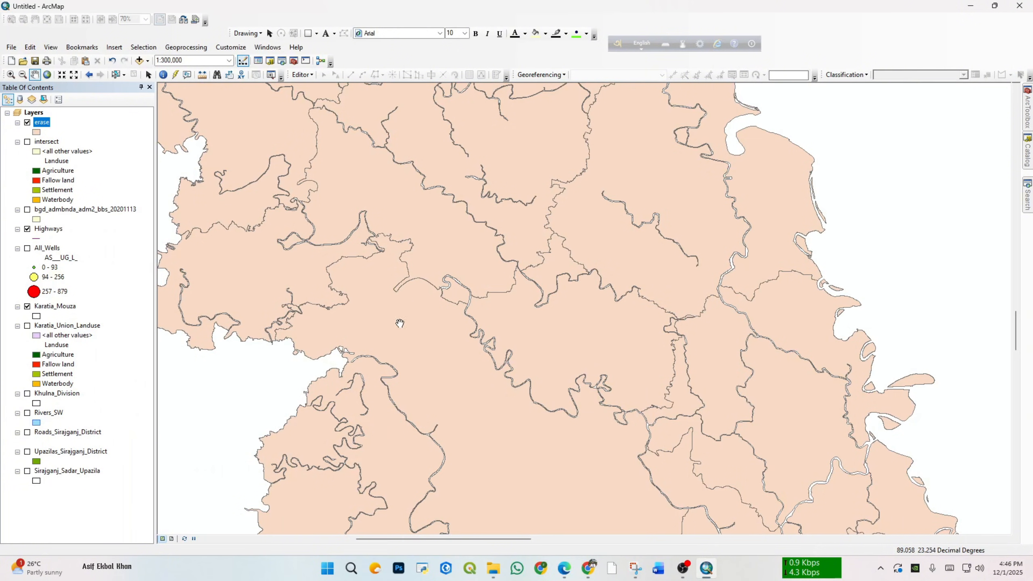
Step: Add the Sheet2$ table of Cr value.xls from the IDW folder to the map and select its source workbook
click(1028, 155)
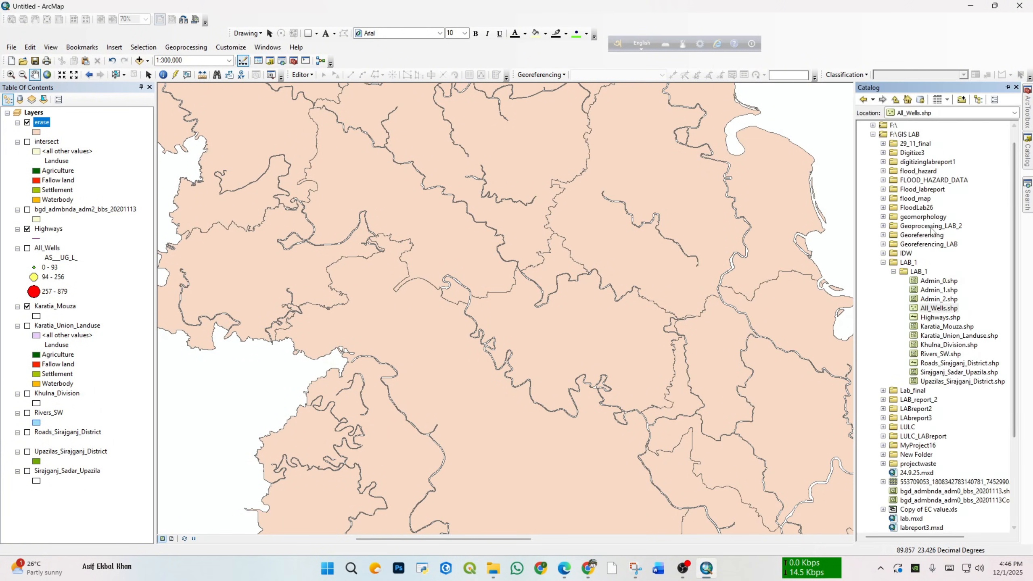
click(883, 262)
click(884, 254)
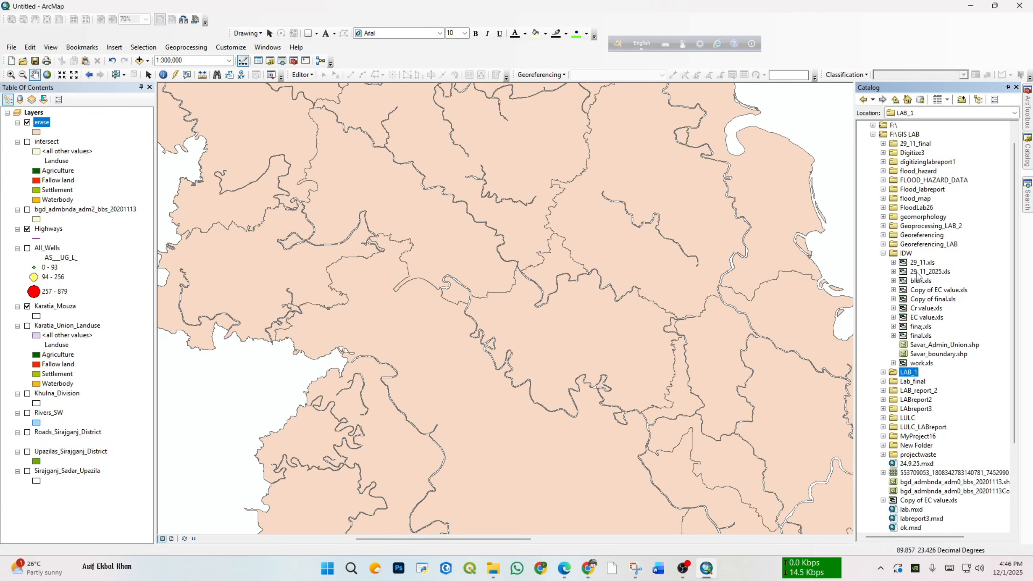
click(894, 308)
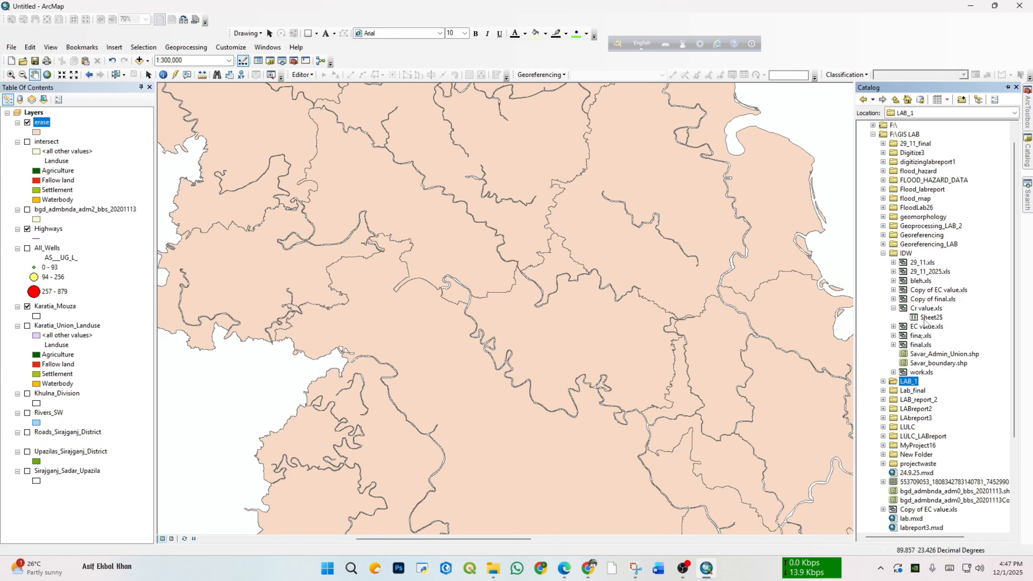
drag(928, 318, 81, 415)
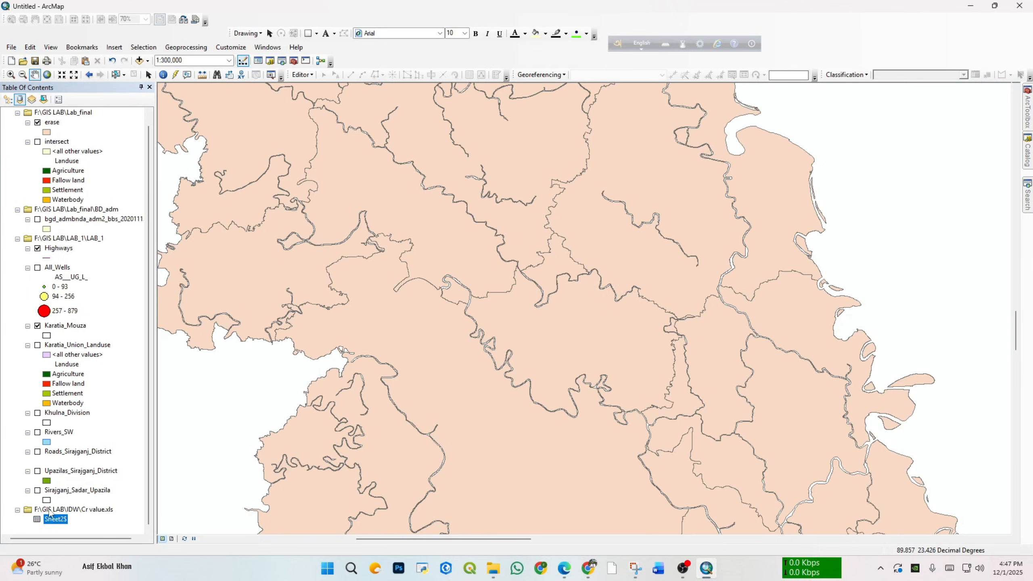
click(73, 512)
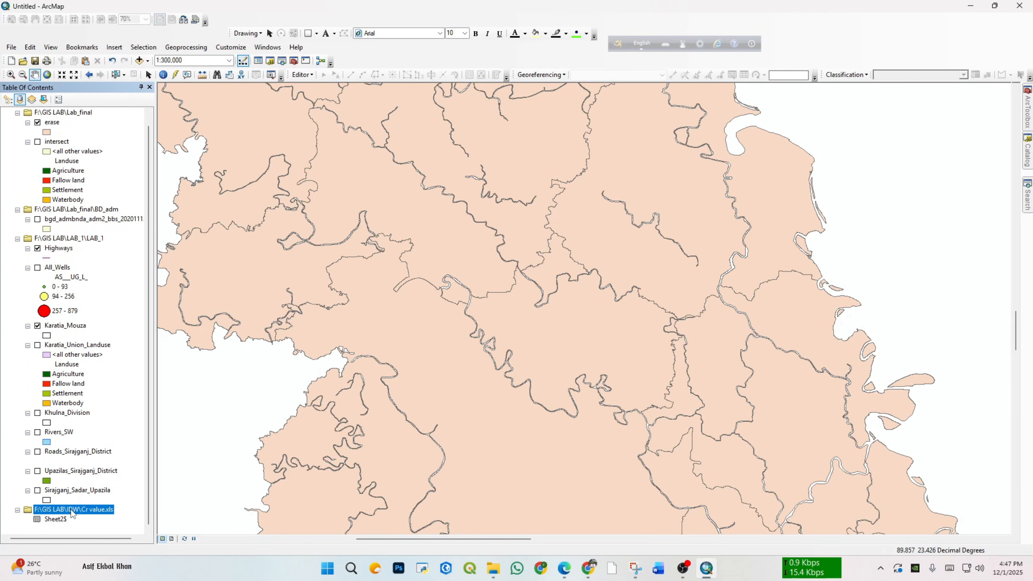
right_click(72, 514)
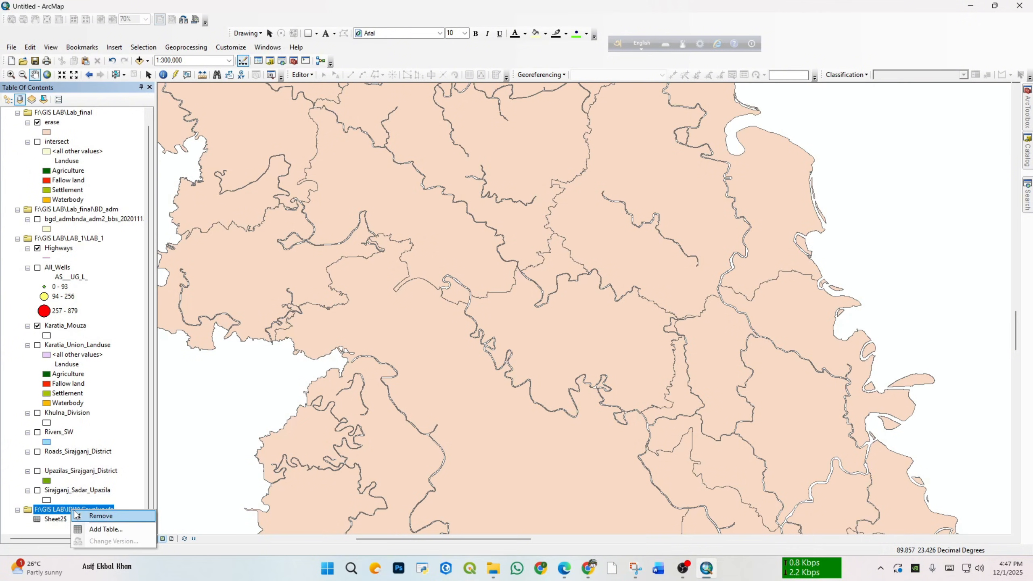
click(58, 520)
right_click(59, 521)
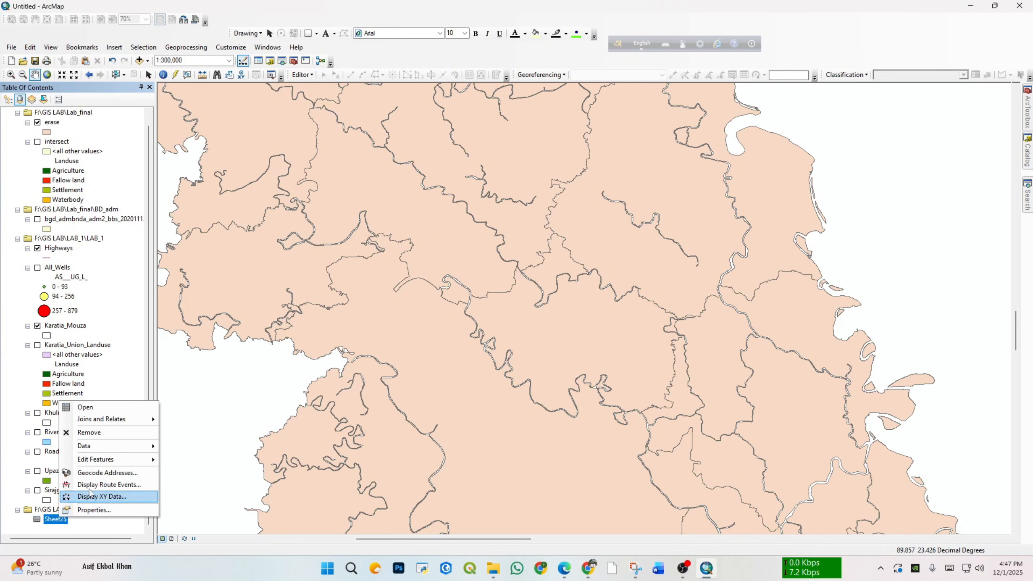
click(102, 496)
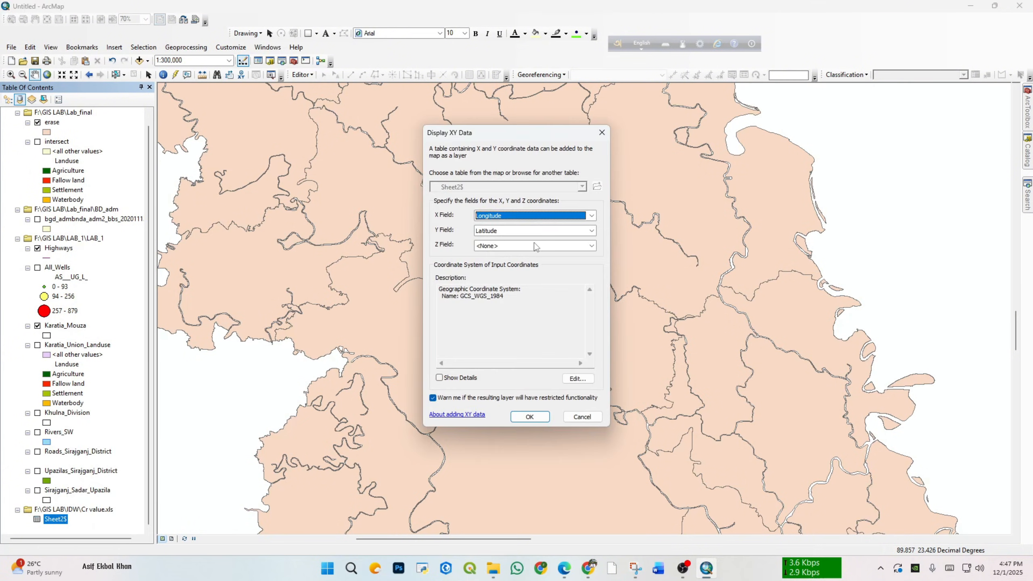
click(602, 132)
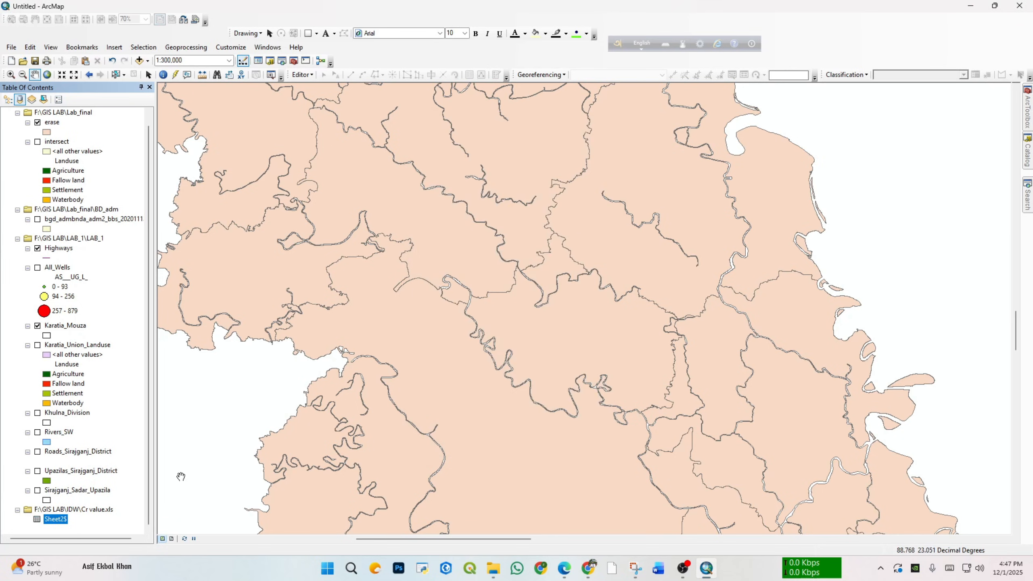
Step: Review the Latitude, Well ID and Cr ppb columns of the Sheet2$ table and close it
right_click(66, 520)
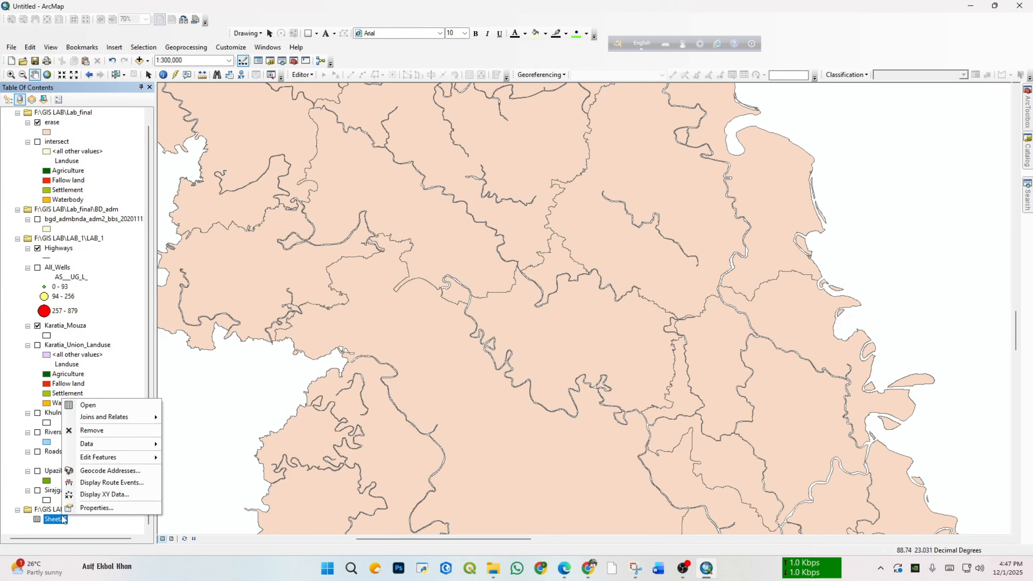
click(118, 406)
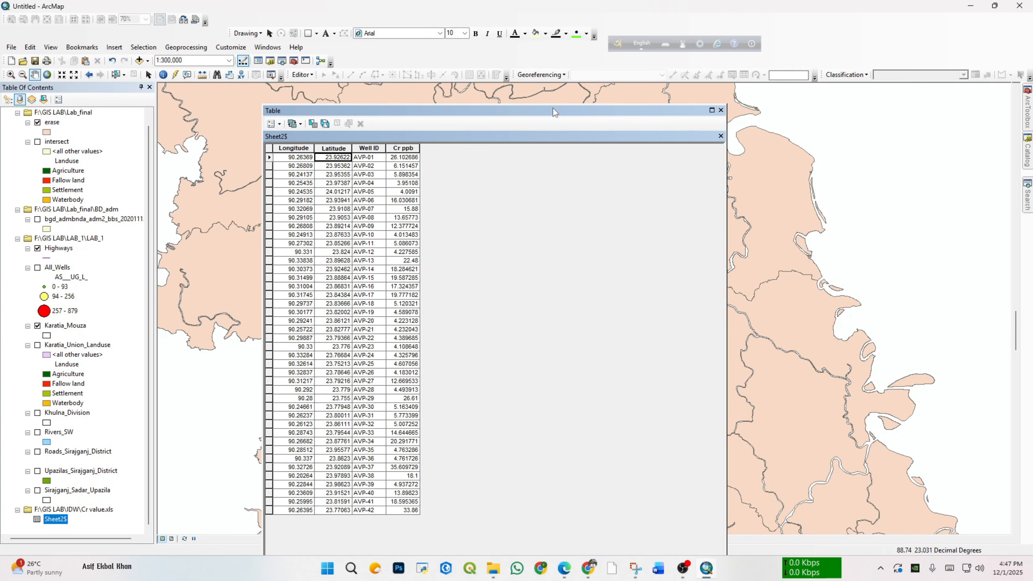
drag(553, 112, 618, 93)
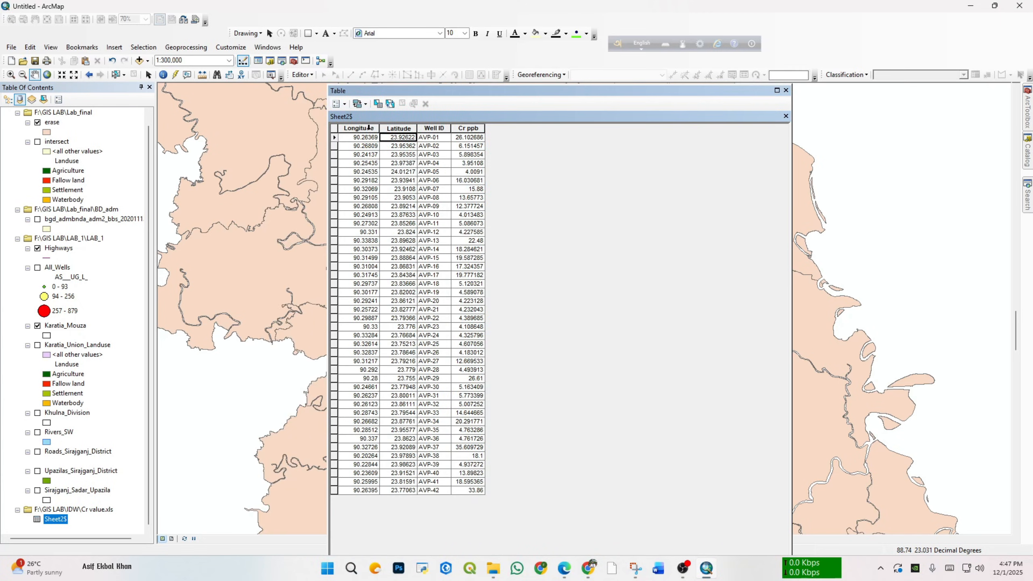
click(402, 128)
click(432, 128)
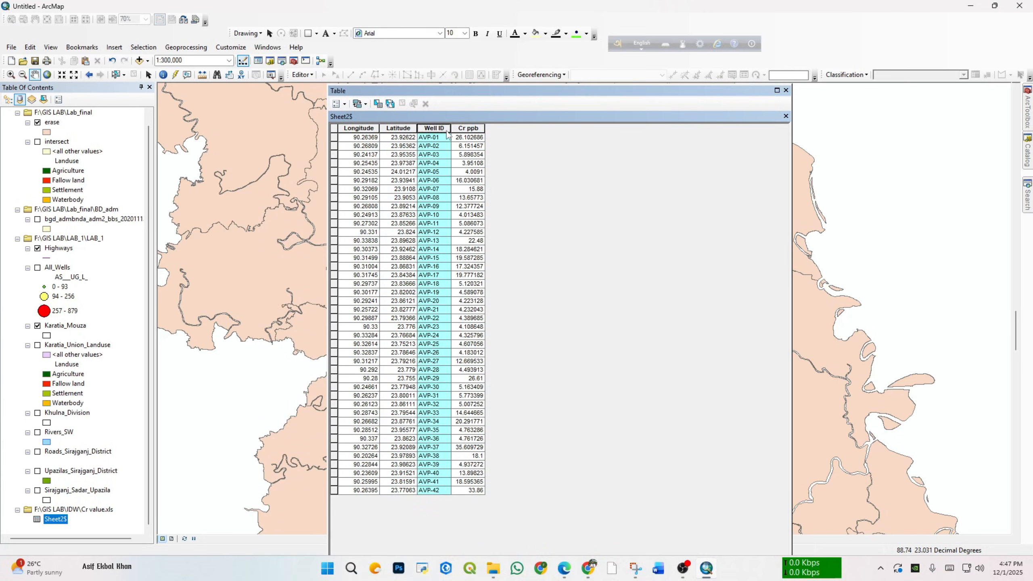
click(470, 128)
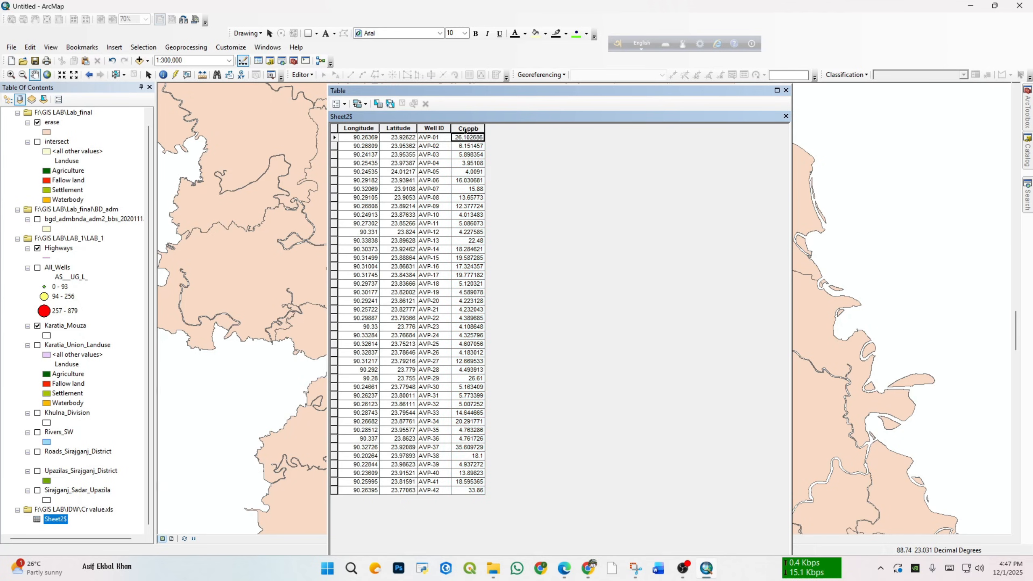
click(786, 90)
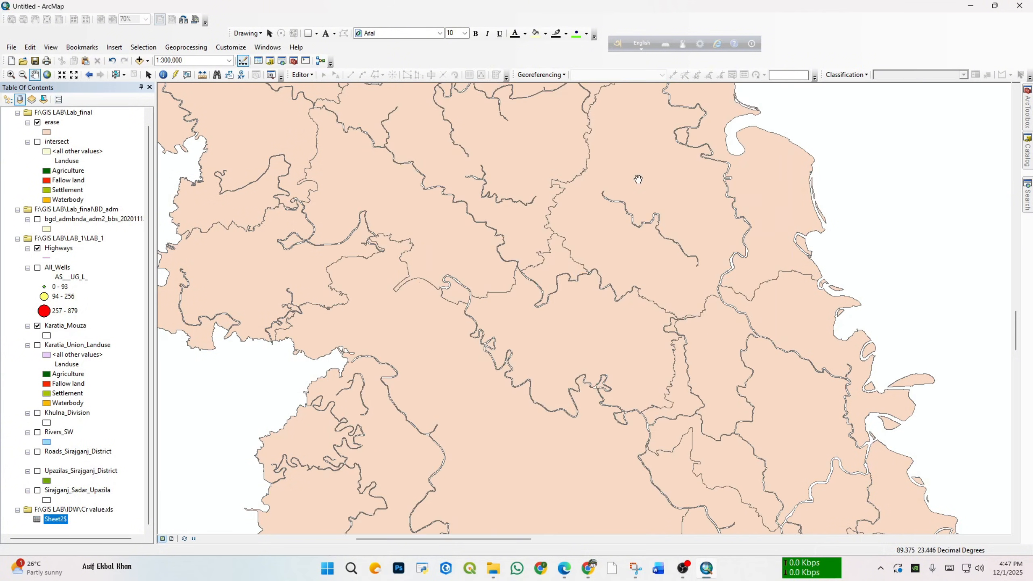
Step: Display the Sheet2$ table as XY points with Longitude as X, Latitude as Y and the GCS_WGS_1984 coordinate system
right_click(60, 520)
click(92, 497)
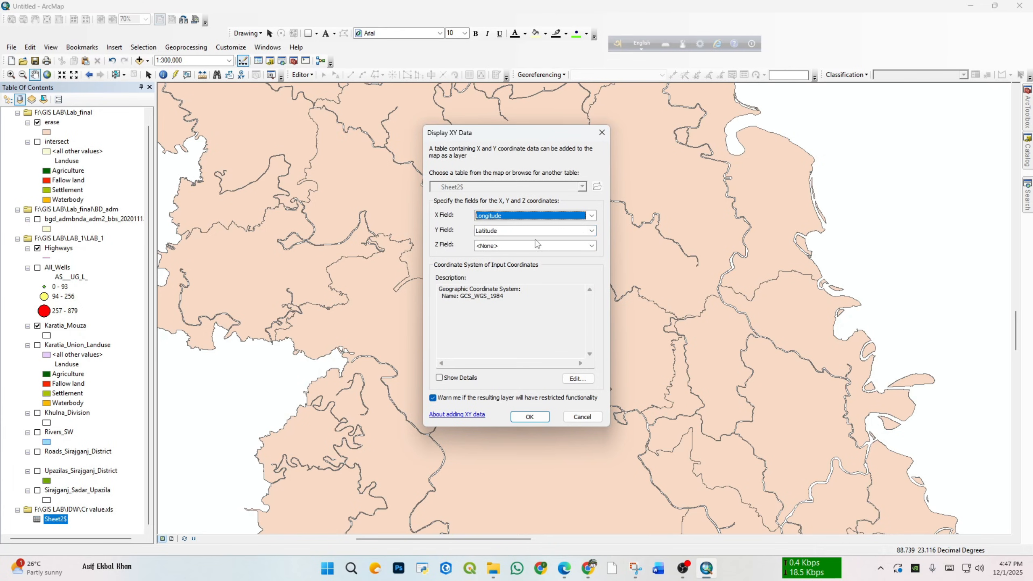
click(578, 381)
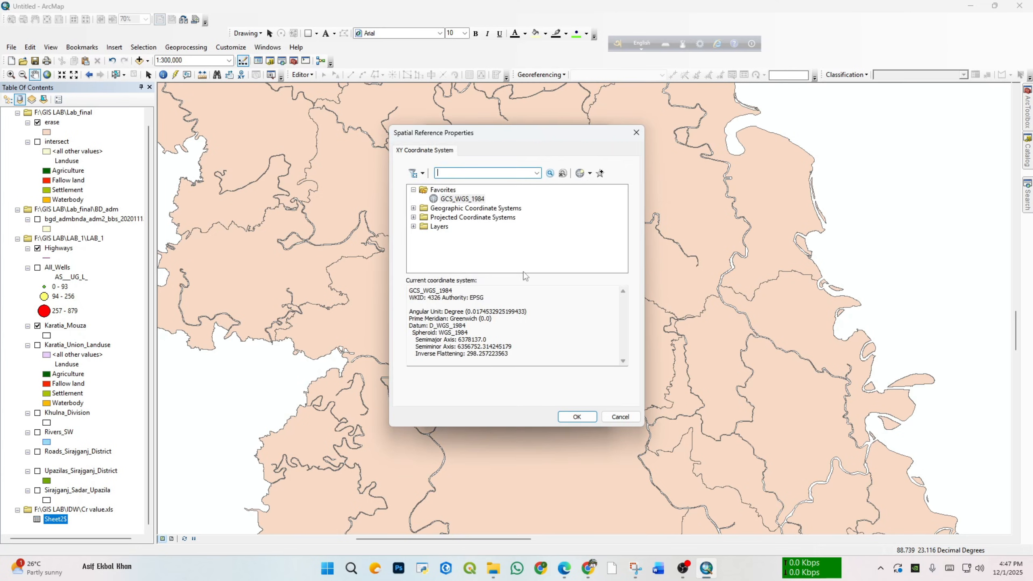
click(472, 202)
click(567, 420)
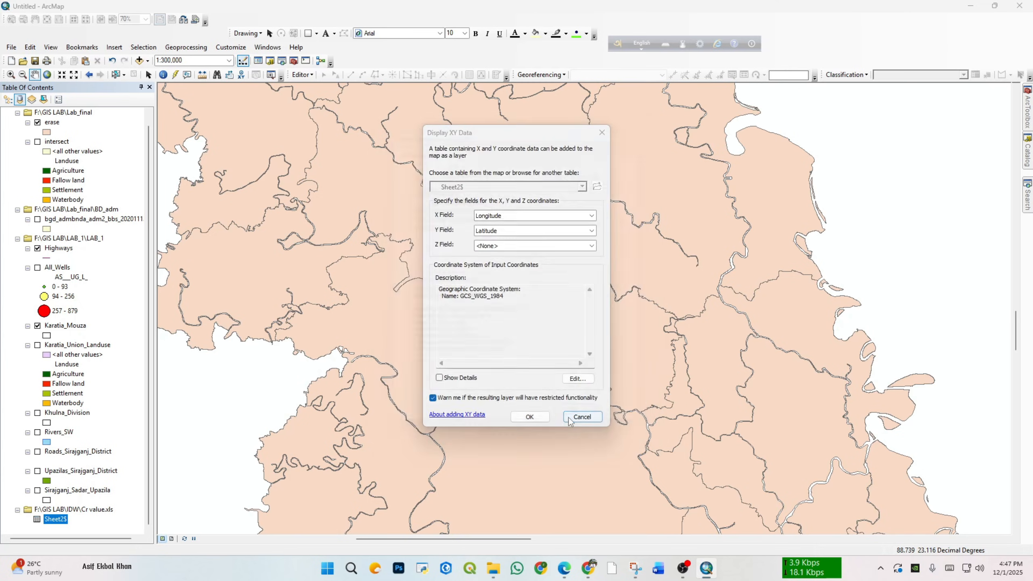
click(530, 417)
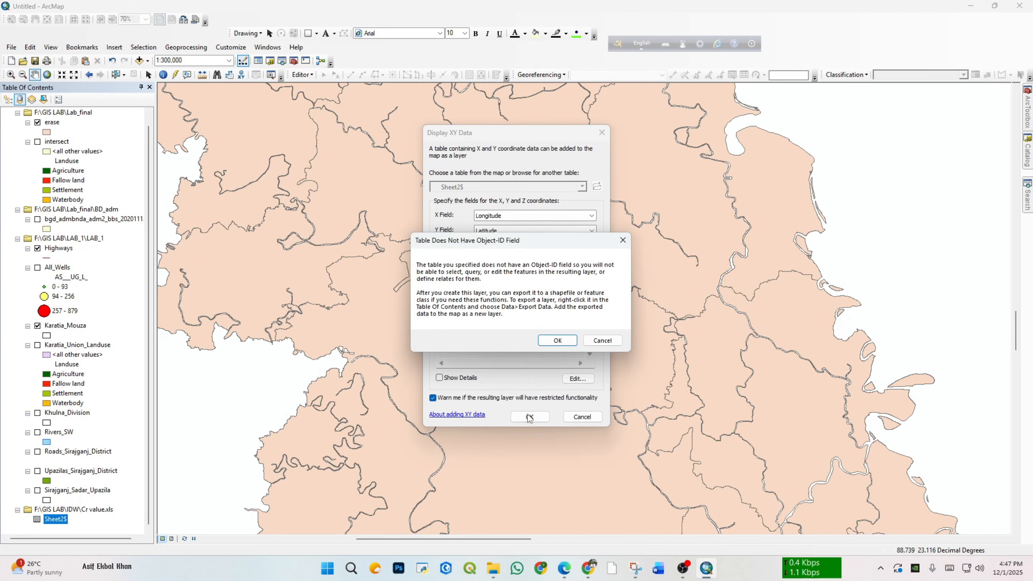
click(558, 341)
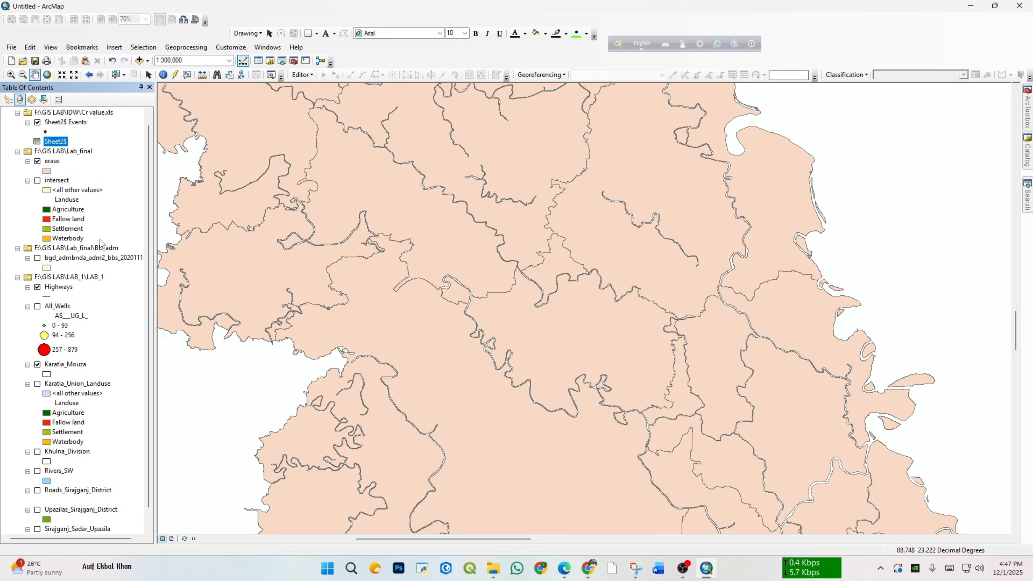
Step: Zoom the map to the extent of the Sheet2$ Events layer
click(58, 145)
scroll(61, 336, down, 1)
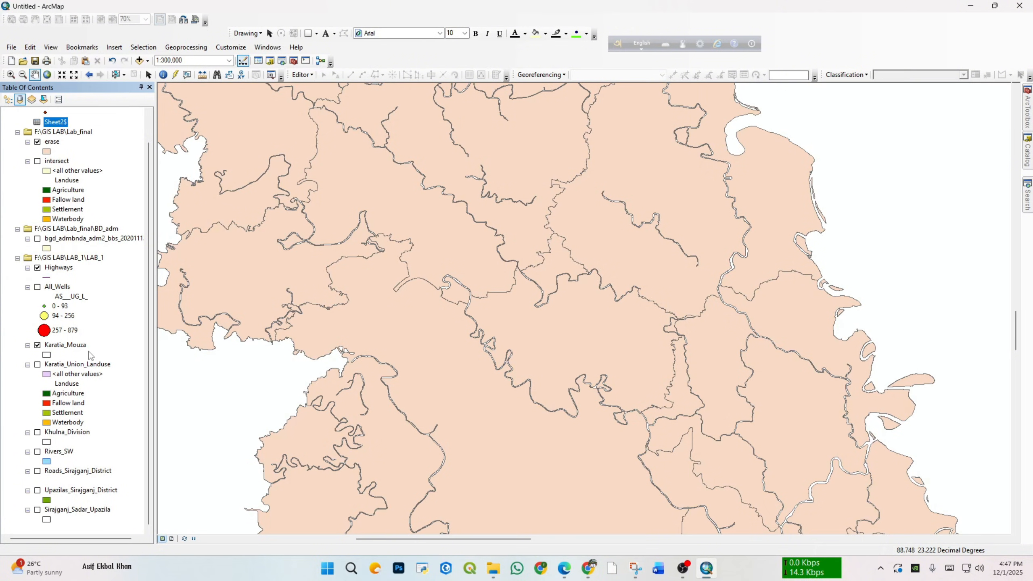
click(89, 352)
scroll(89, 351, up, 1)
click(51, 156)
click(63, 135)
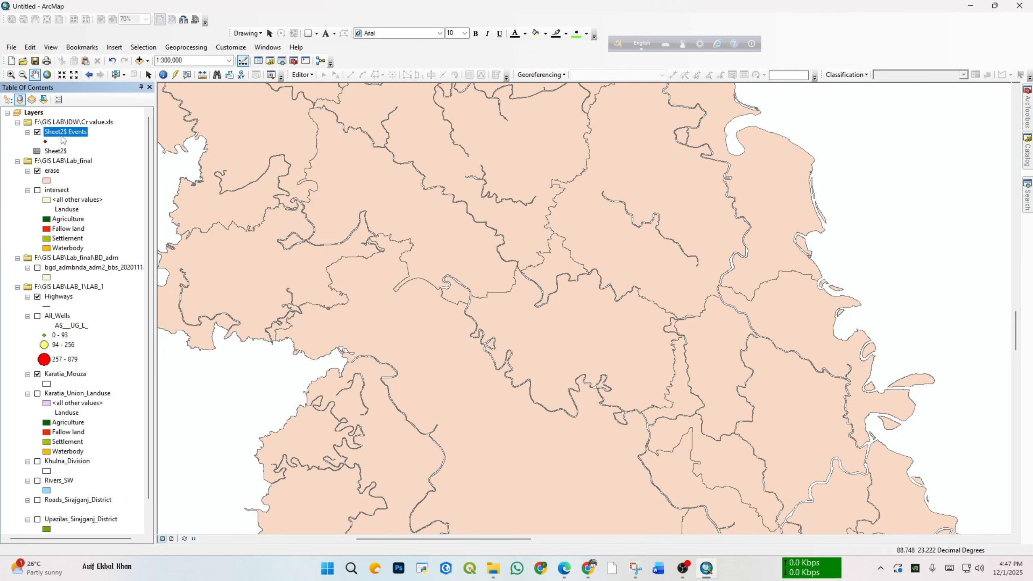
right_click(63, 131)
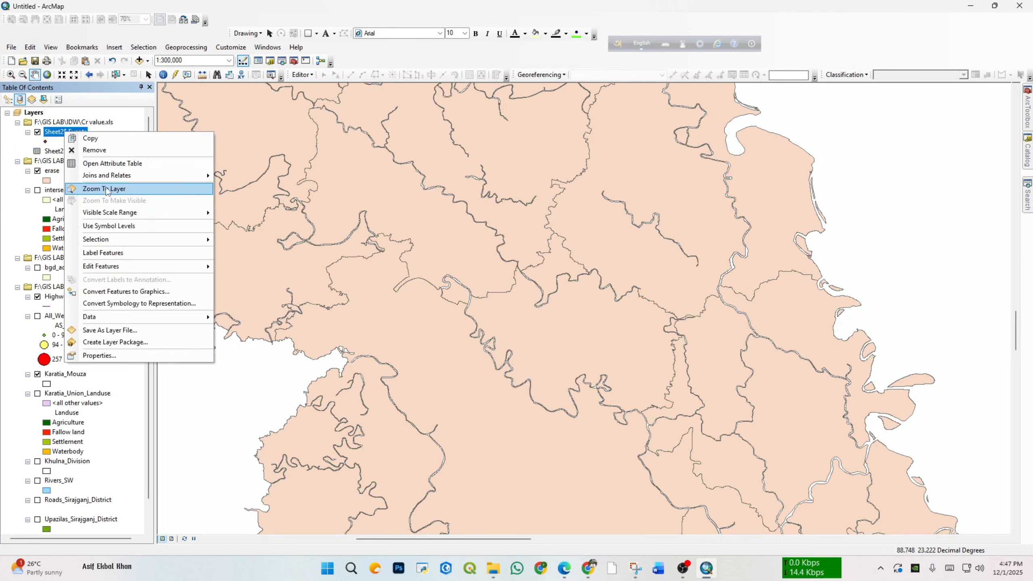
click(108, 191)
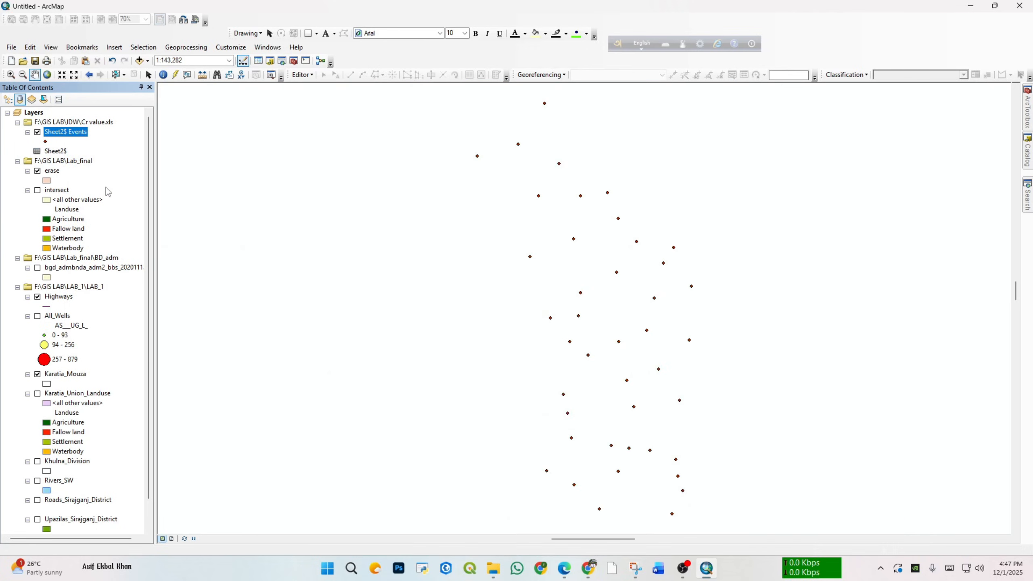
right_click(74, 132)
mouse_move(213, 317)
click(270, 328)
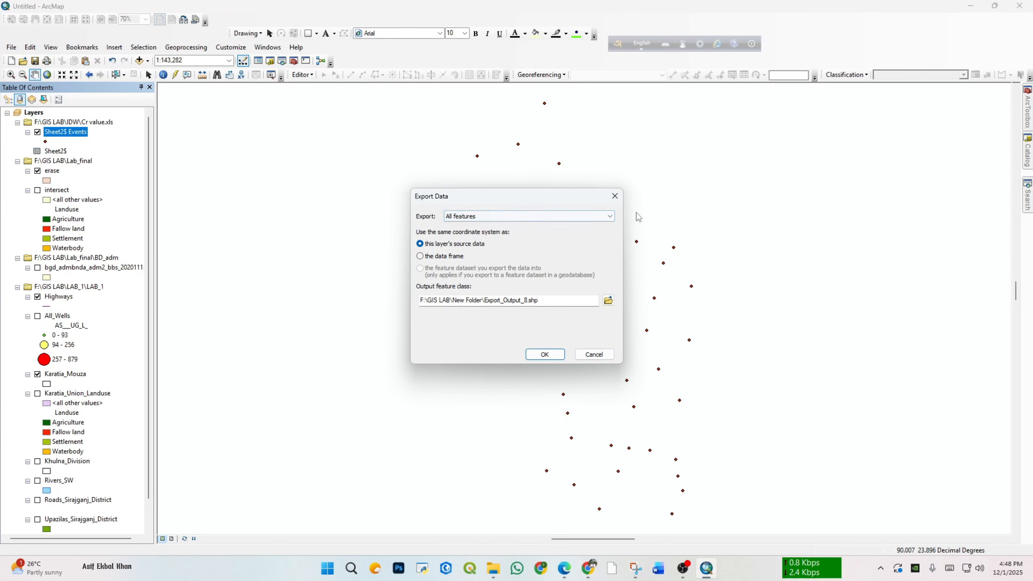
click(615, 196)
Step: Start exporting all Sheet2$ Events features and choose the Lab_final folder in GIS LAB as the output location
right_click(67, 132)
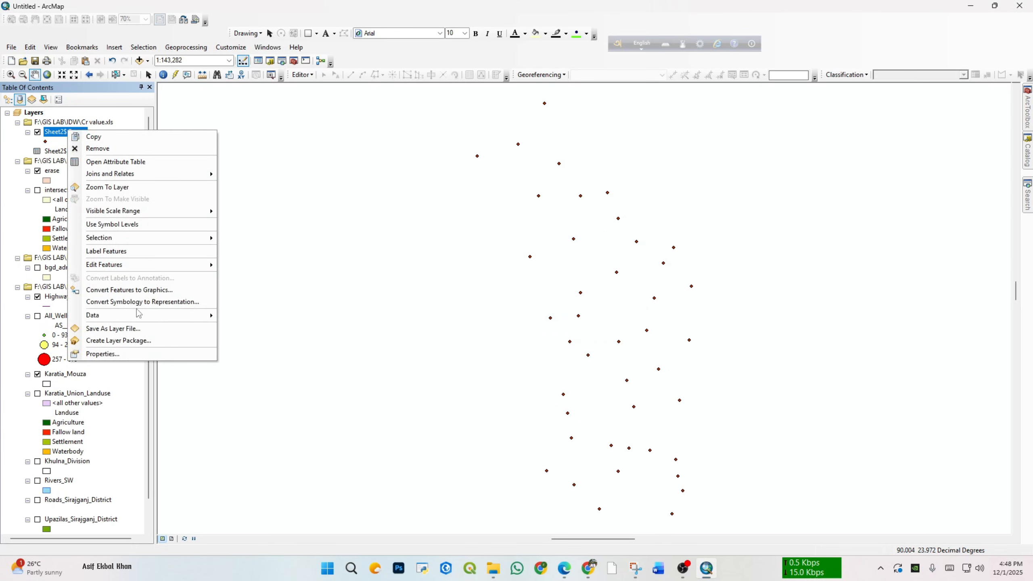
mouse_move(138, 315)
click(234, 330)
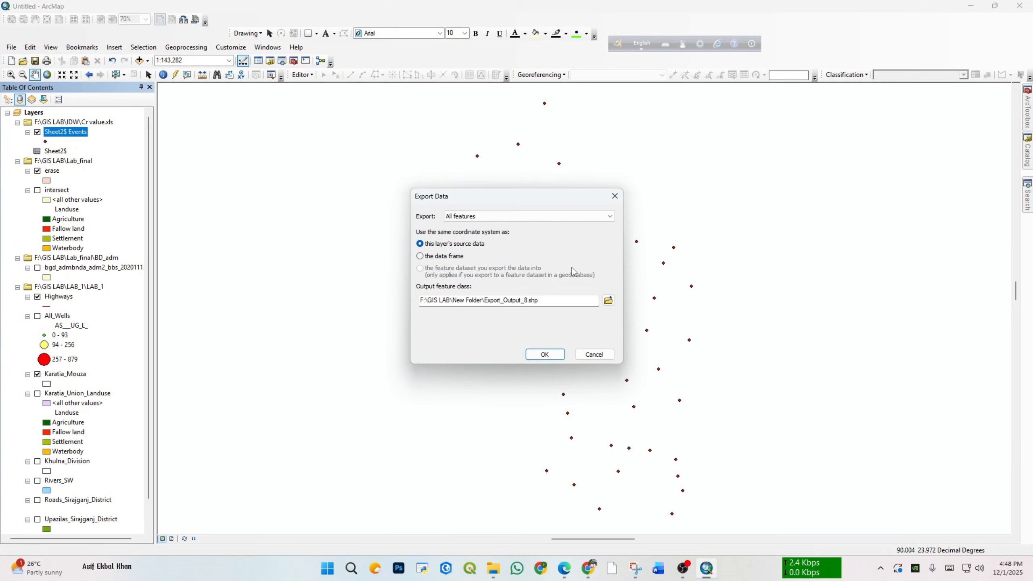
click(608, 300)
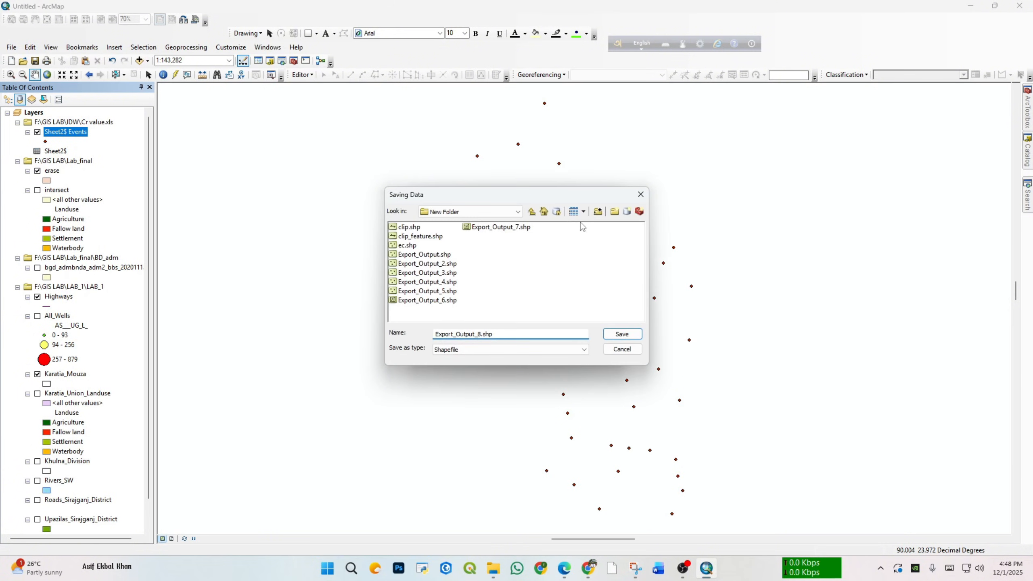
click(531, 211)
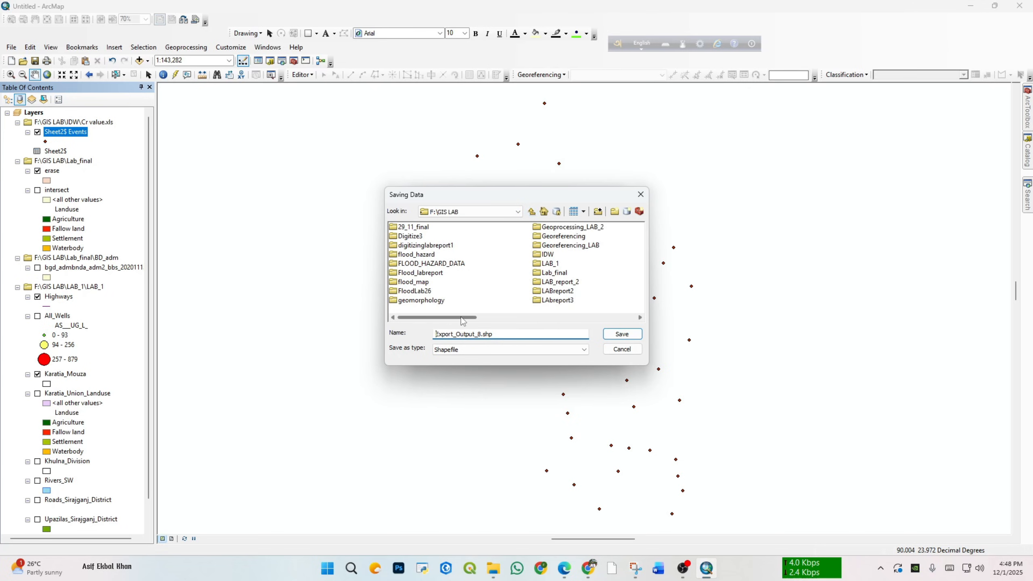
click(479, 318)
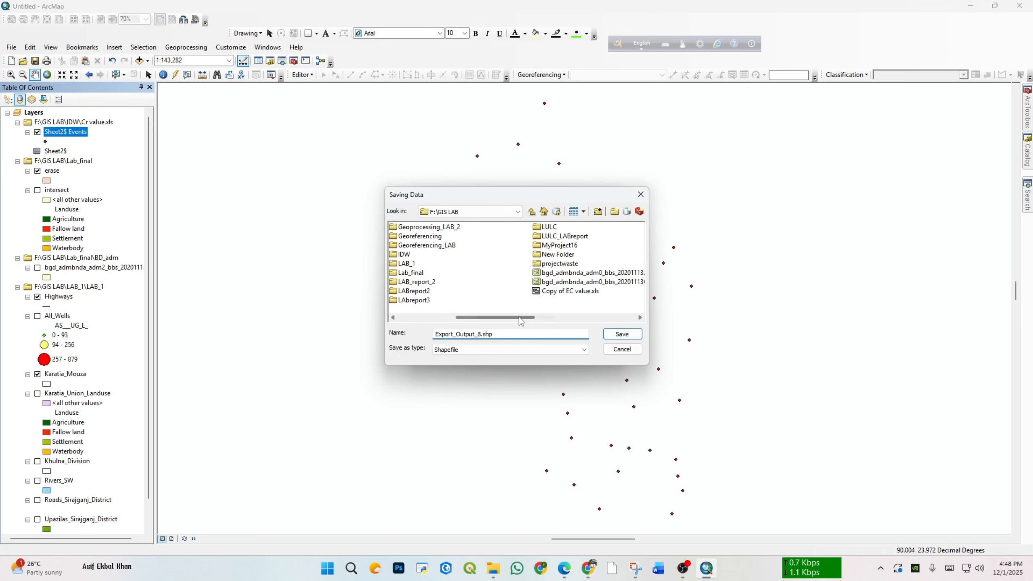
double_click(417, 273)
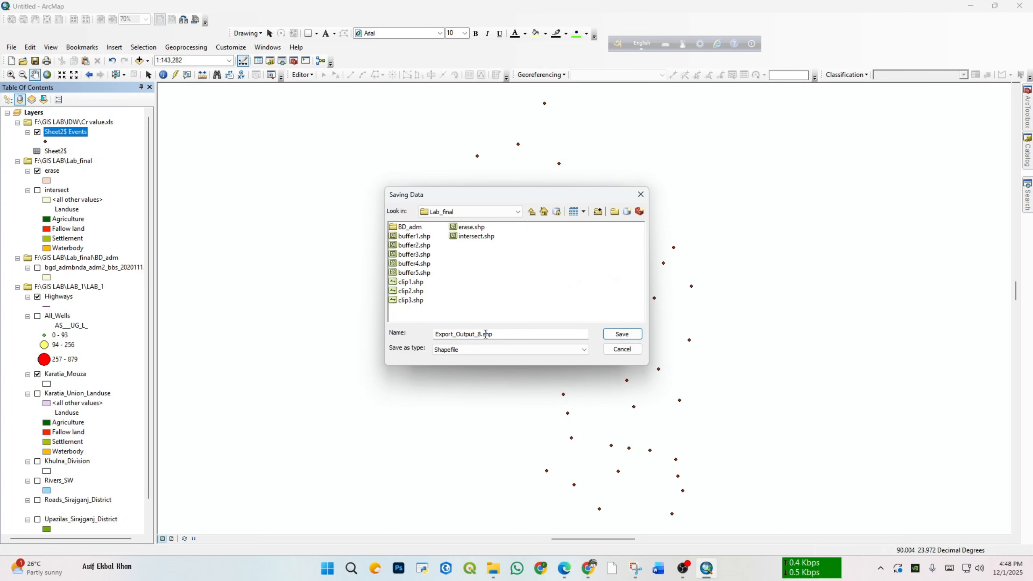
Step: Name the output shapefile idwCr.shp, export the points and add the exported layer to the map
drag(486, 334, 427, 338)
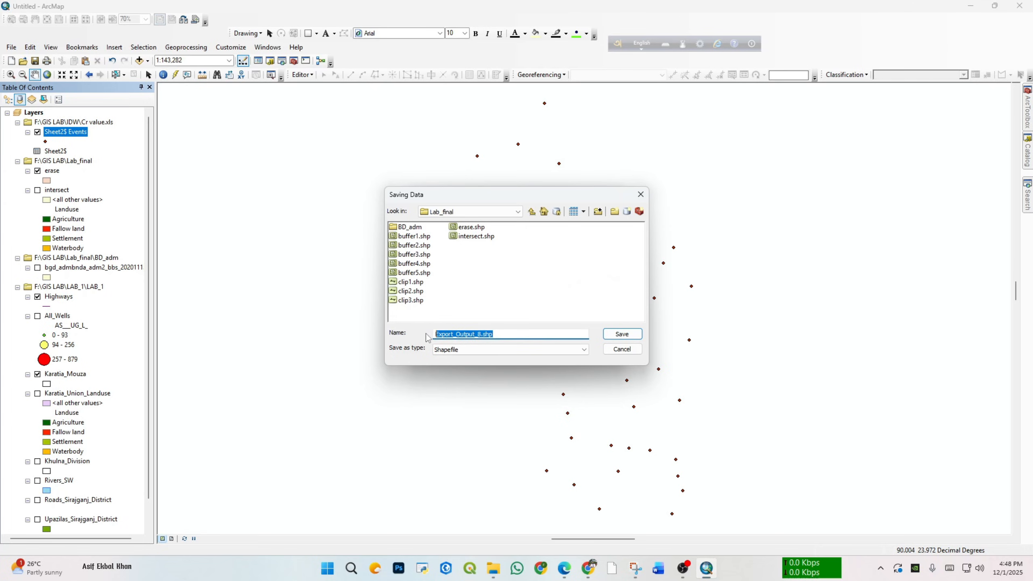
key(BackSpace)
text(idw)
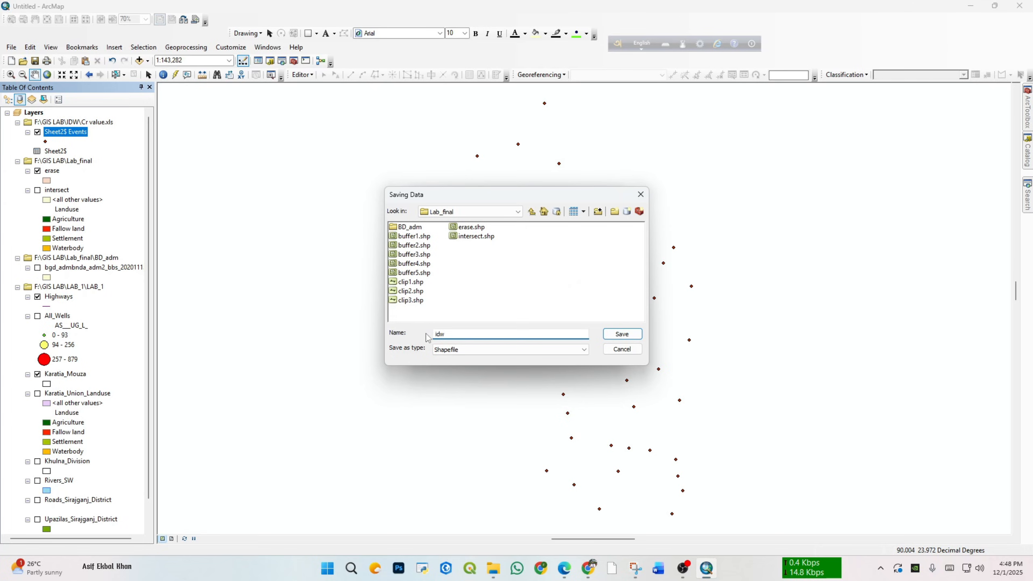
text(Cr.shp)
click(622, 334)
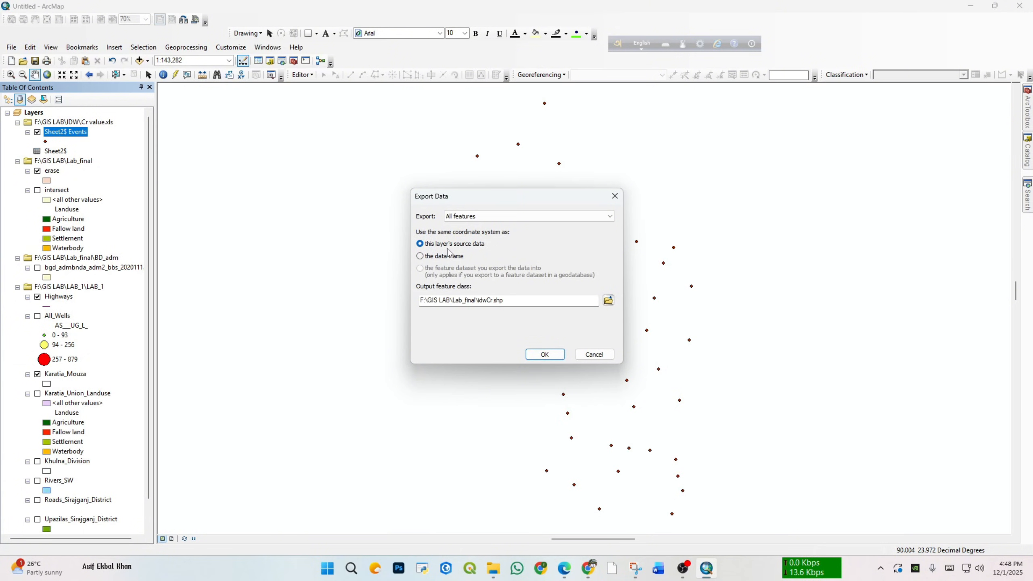
click(545, 354)
click(557, 322)
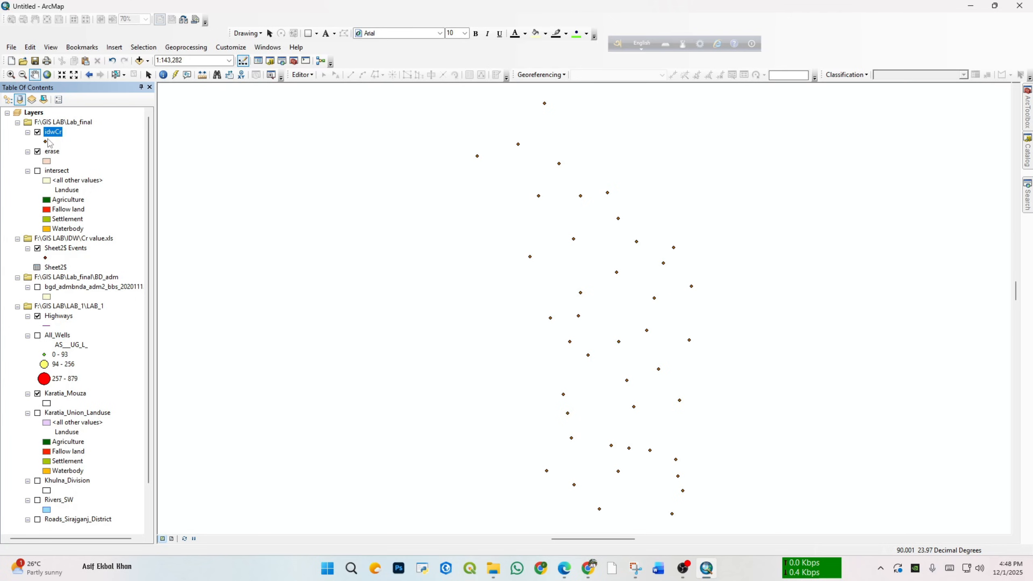
Step: Hide the Sheet2$ Events layer so that only the exported idwCr points are drawn
scroll(72, 370, down, 2)
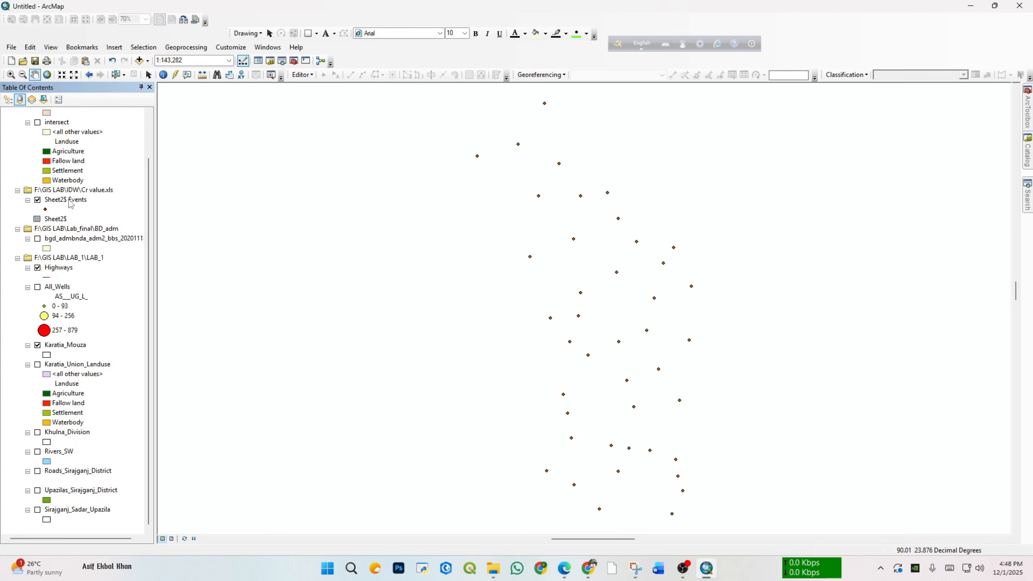
scroll(67, 126, up, 2)
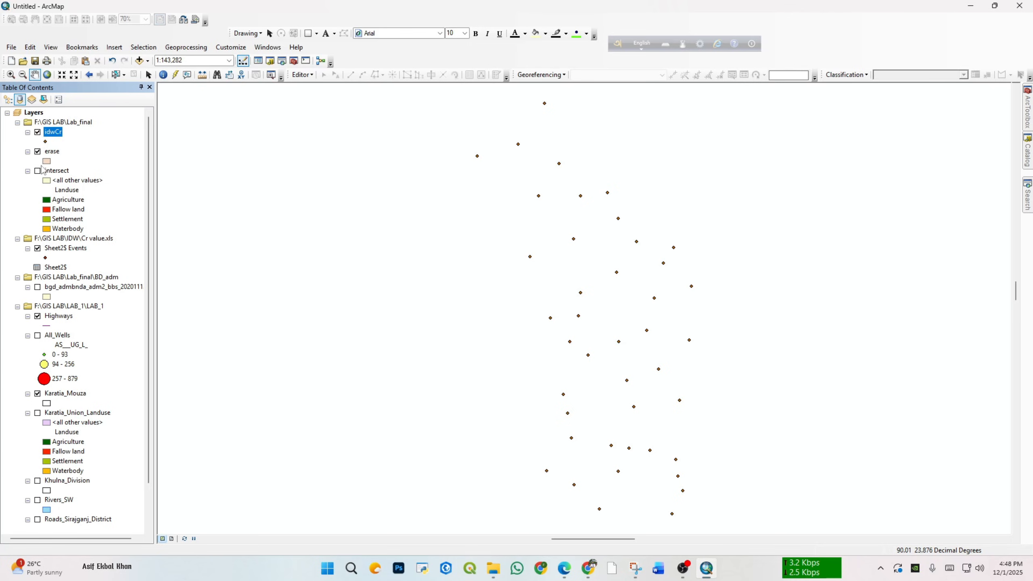
click(37, 248)
Step: Open the attribute table of the idwCr layer and check its Cr_ppb column
right_click(55, 136)
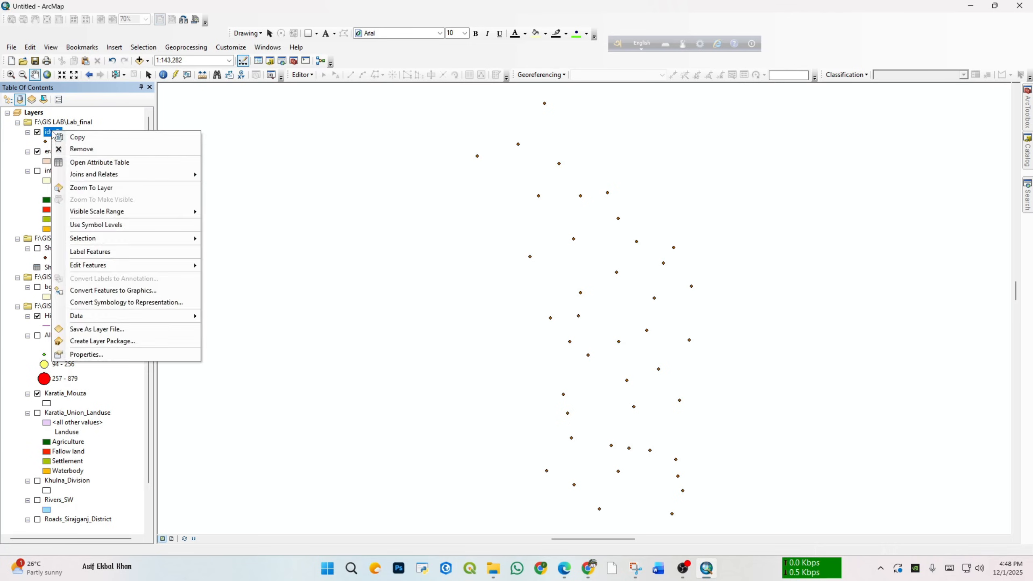
click(99, 163)
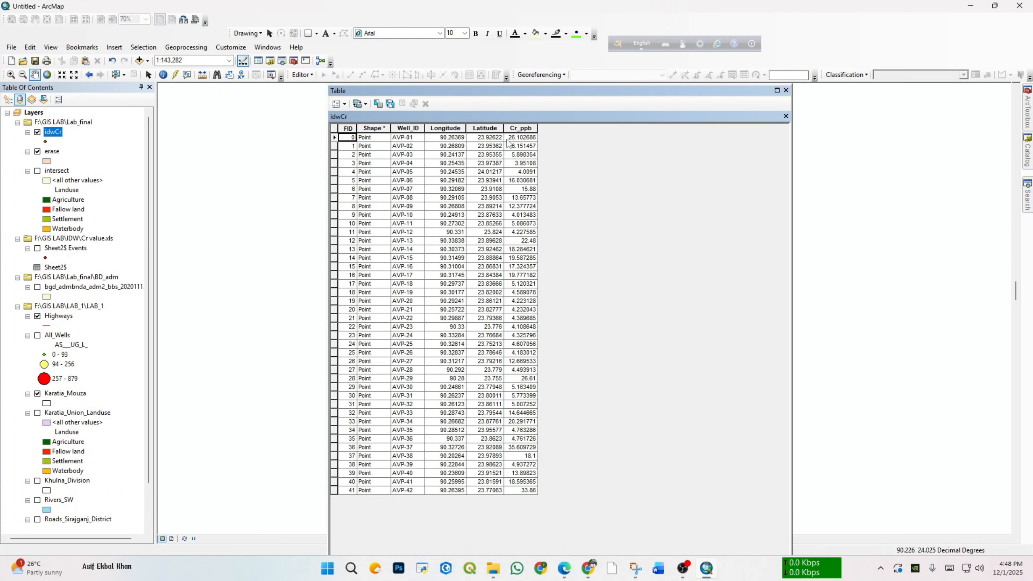
click(515, 129)
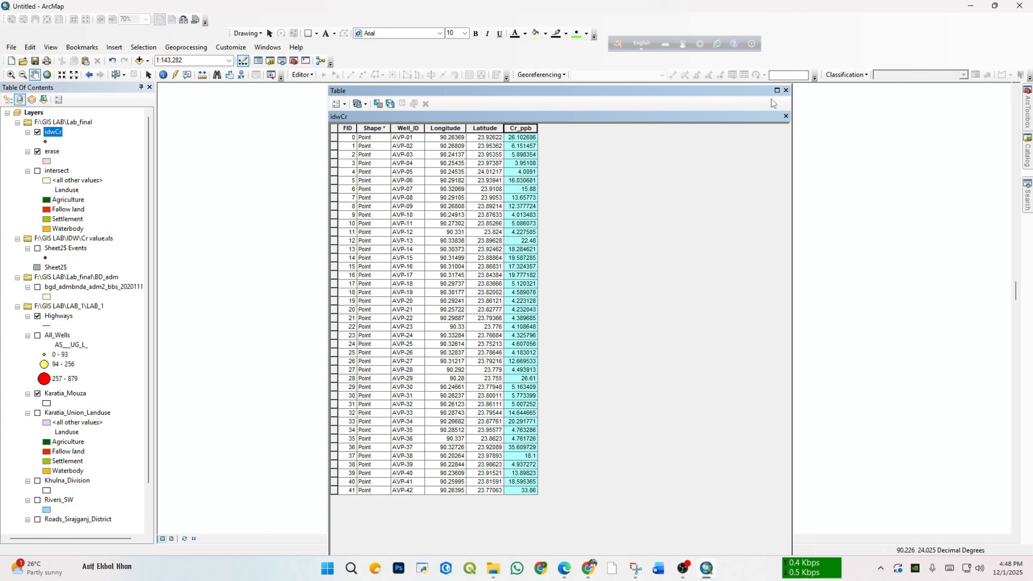
Step: Close the attribute table and add Savar_Admin_Union.shp and Savar_boundary.shp from the IDW folder to the map
click(786, 90)
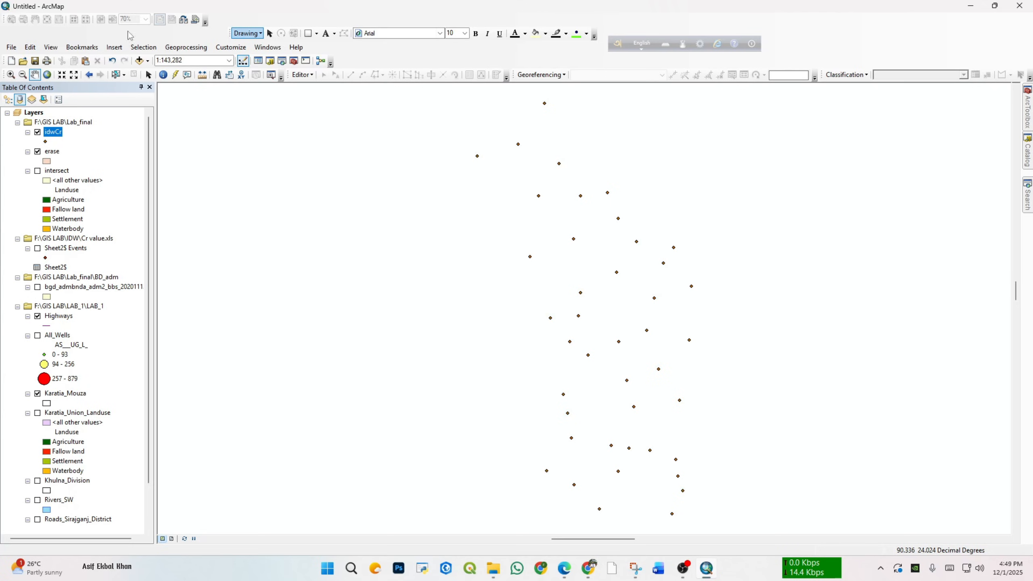
drag(590, 248, 545, 250)
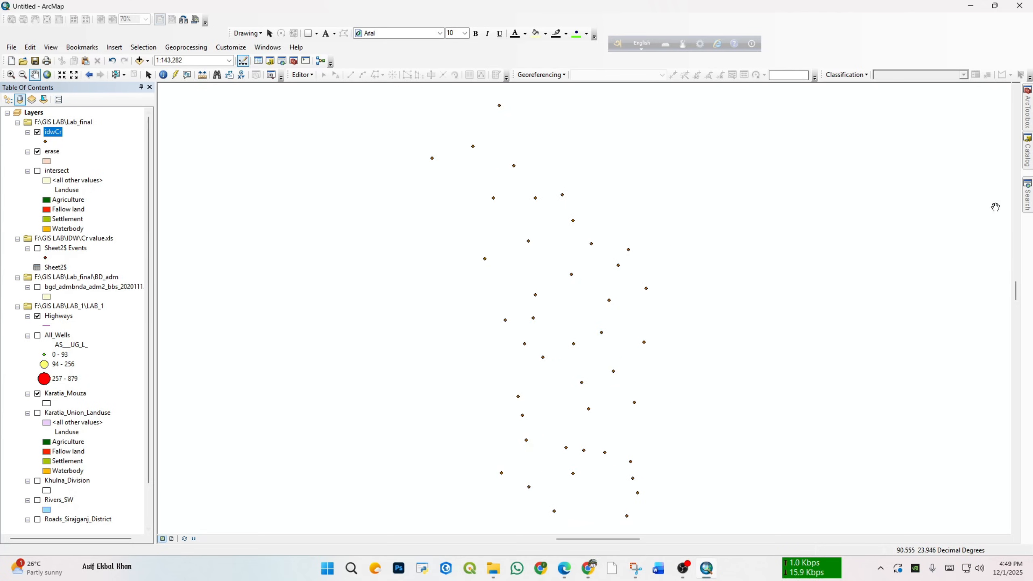
click(1028, 156)
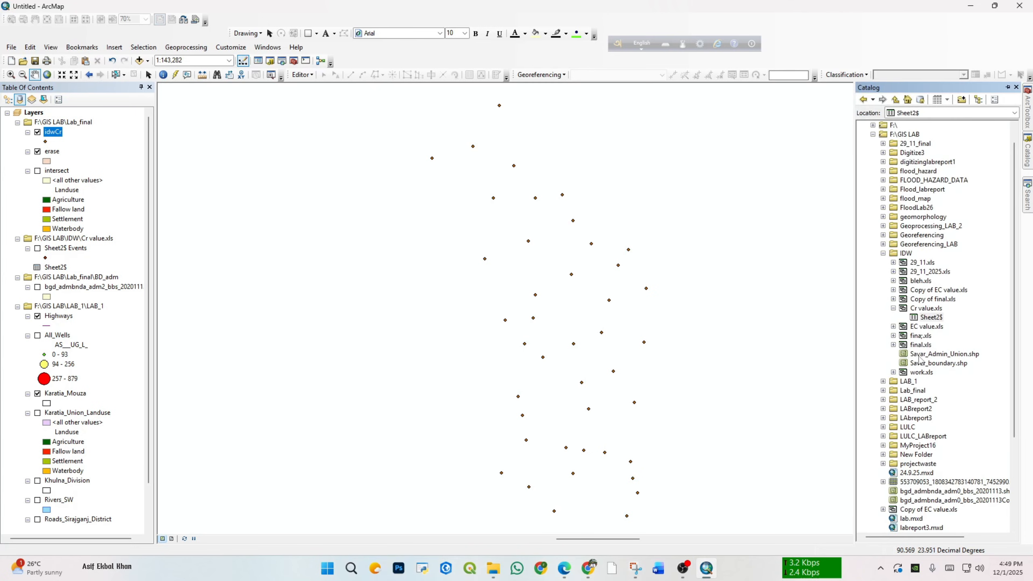
mouse_move(935, 355)
mouse_down()
mouse_move(397, 341)
mouse_move(115, 284)
mouse_up()
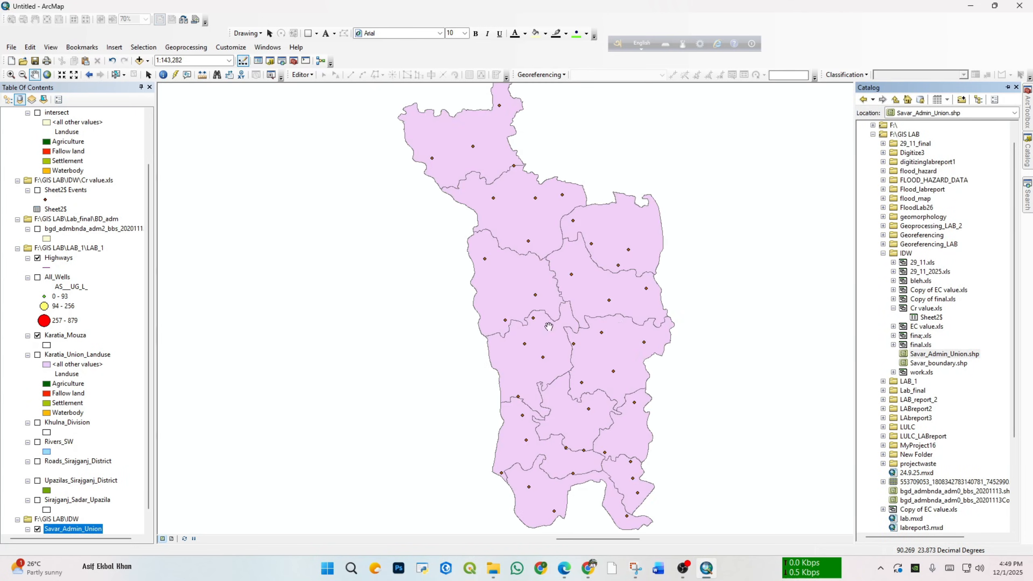
drag(919, 362, 81, 350)
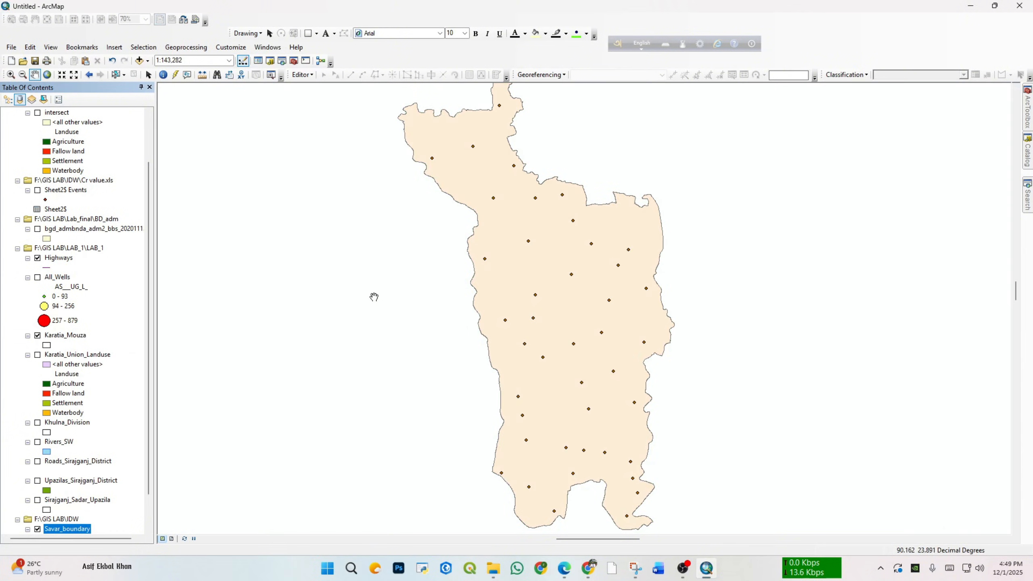
drag(496, 253, 481, 259)
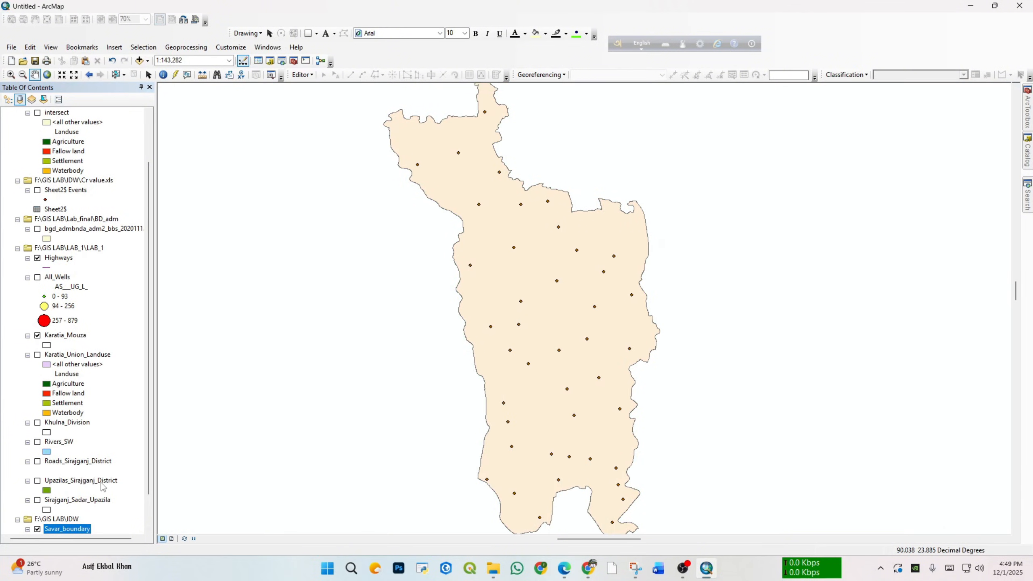
Step: Hide the Savar_Admin_Union layer so that only the Savar boundary is drawn beneath the well points
scroll(103, 488, down, 1)
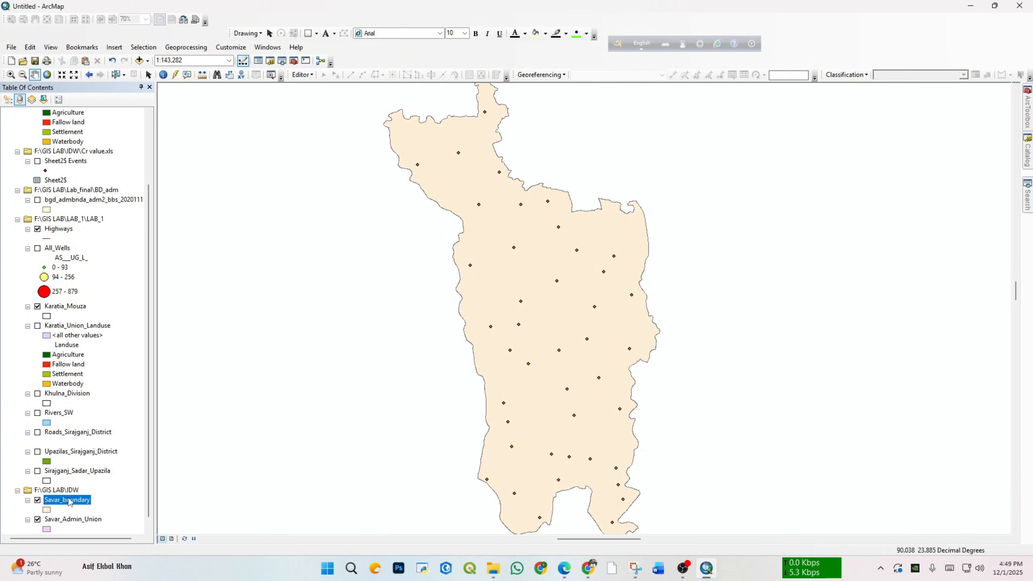
scroll(73, 500, down, 1)
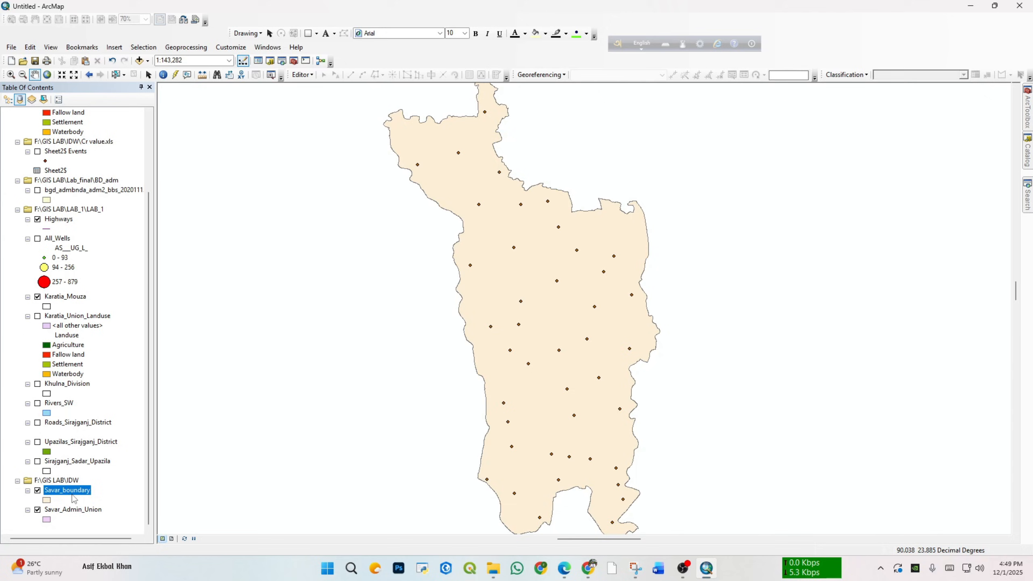
click(38, 510)
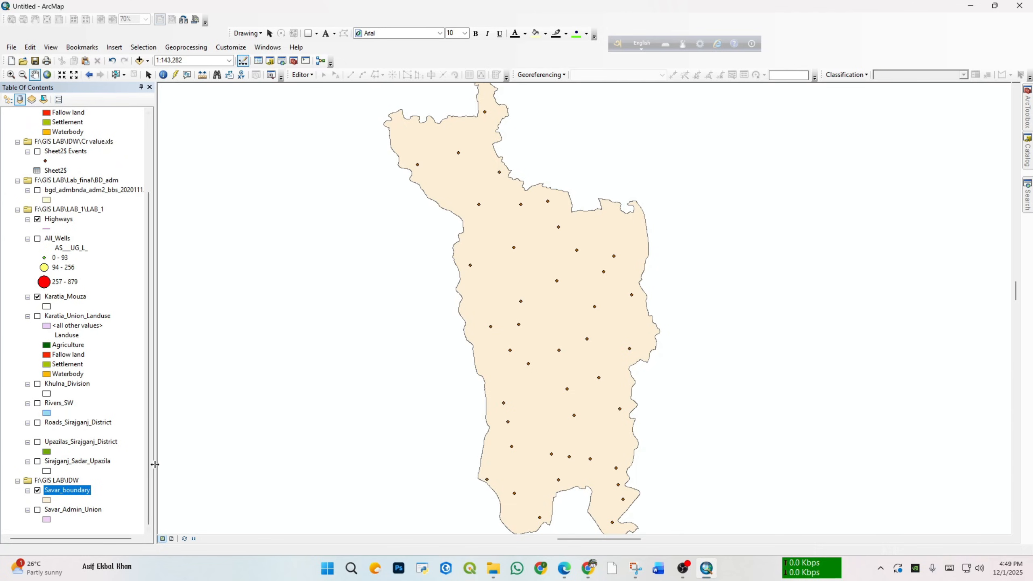
drag(318, 341, 351, 290)
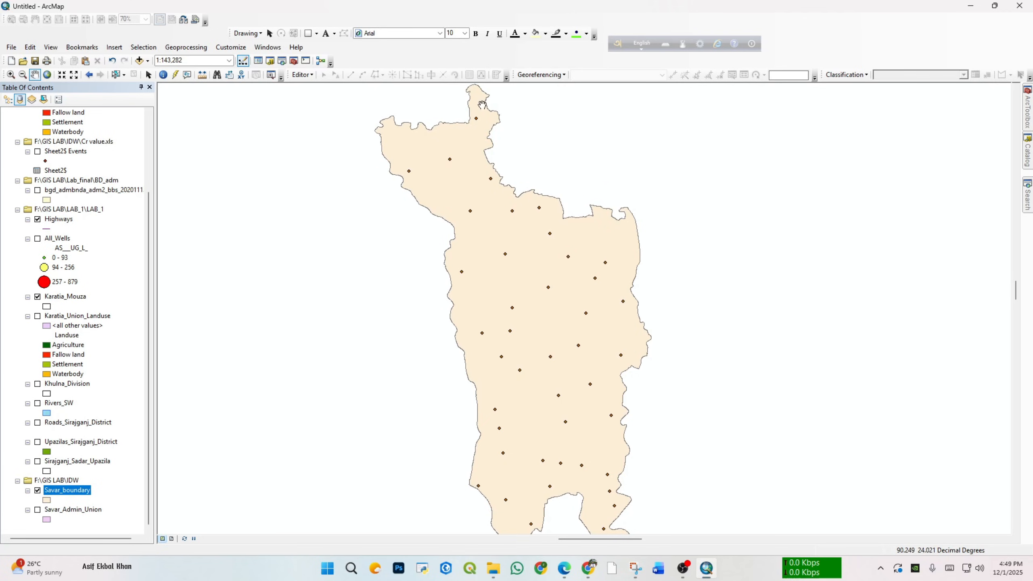
right_click(64, 152)
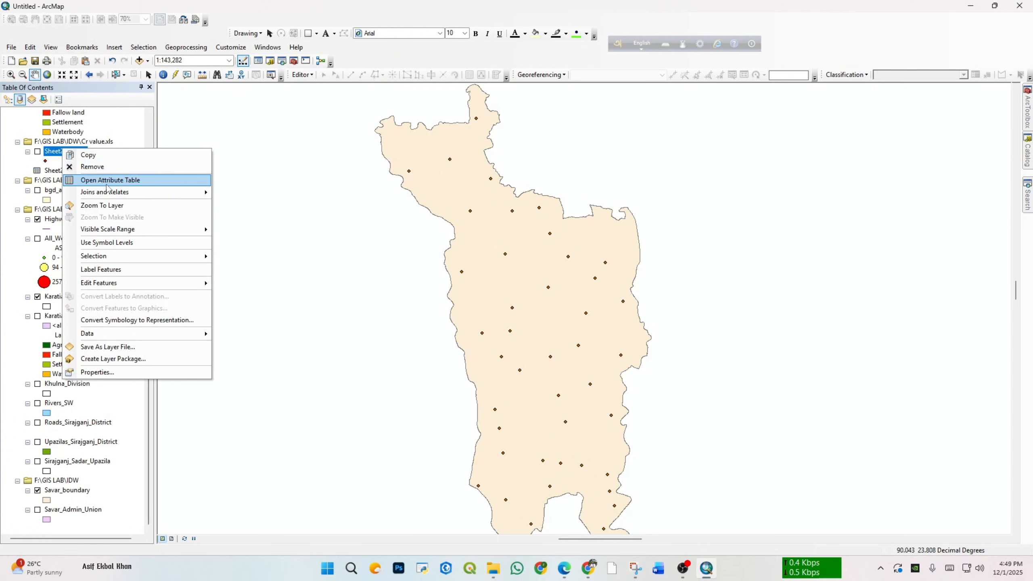
click(107, 181)
click(786, 90)
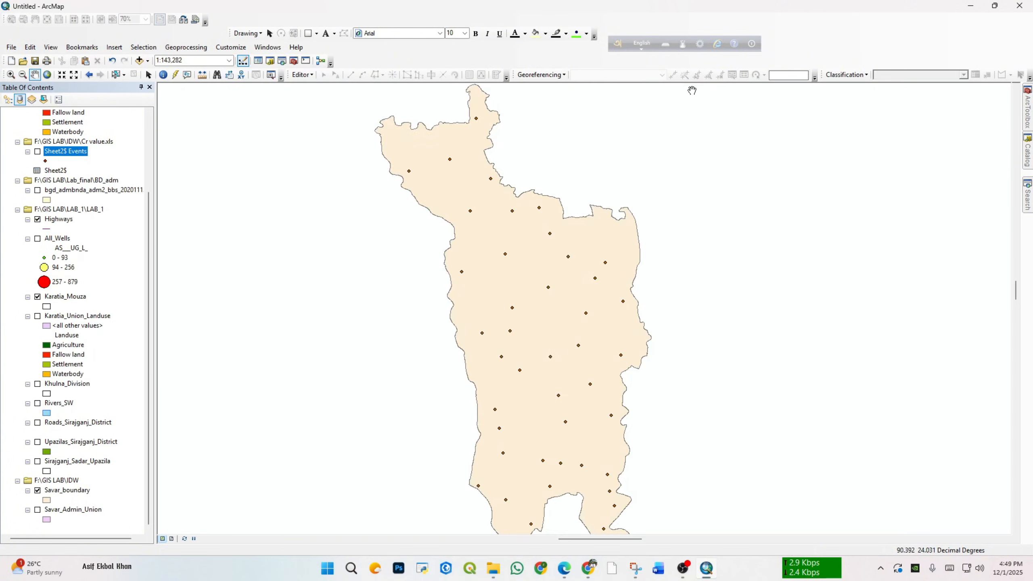
Step: Open the idwCr attribute table, select the last record (well AVP-42), highlight the FID column and close the table
scroll(74, 155, up, 4)
right_click(53, 132)
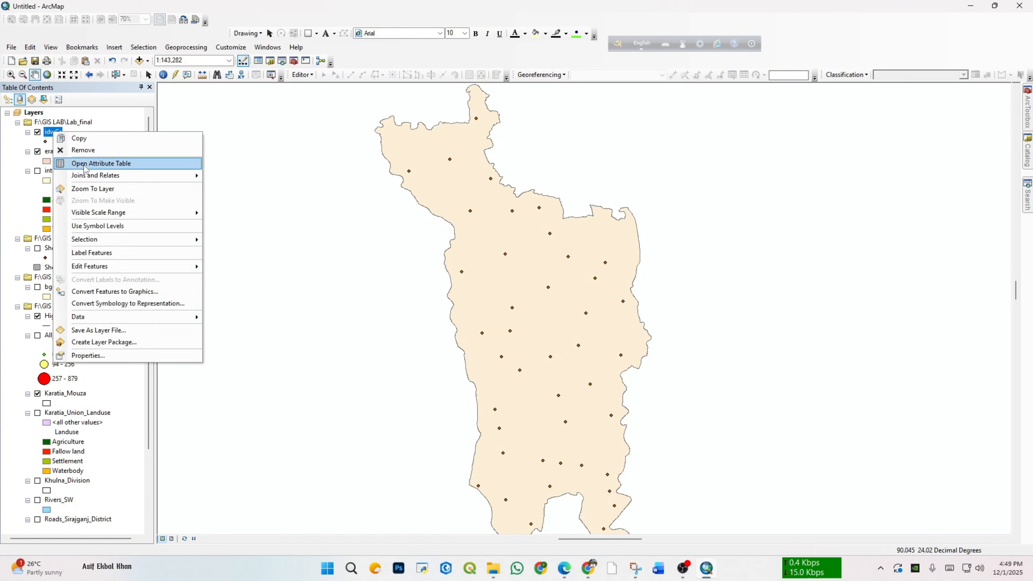
click(103, 162)
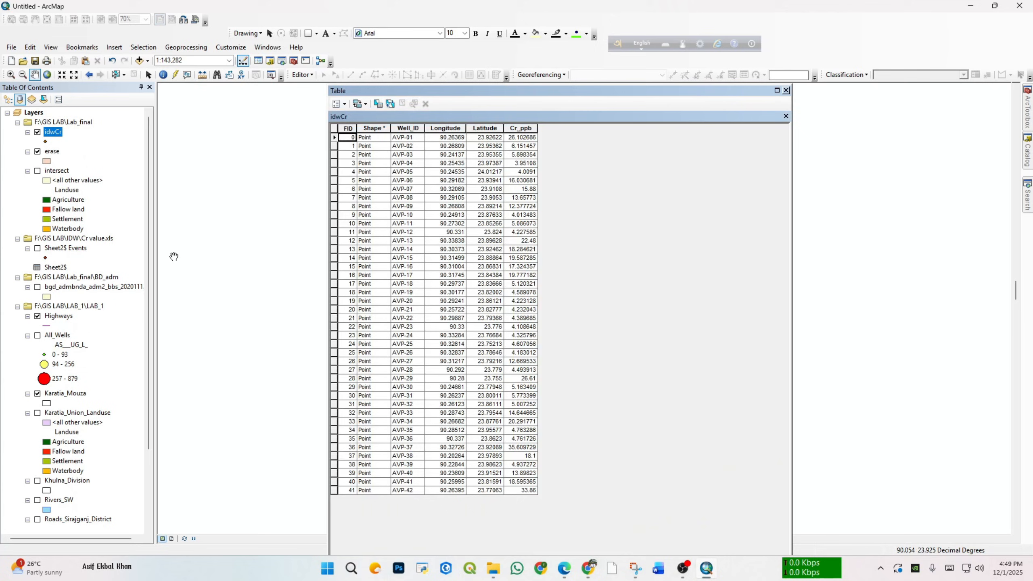
click(349, 492)
click(333, 492)
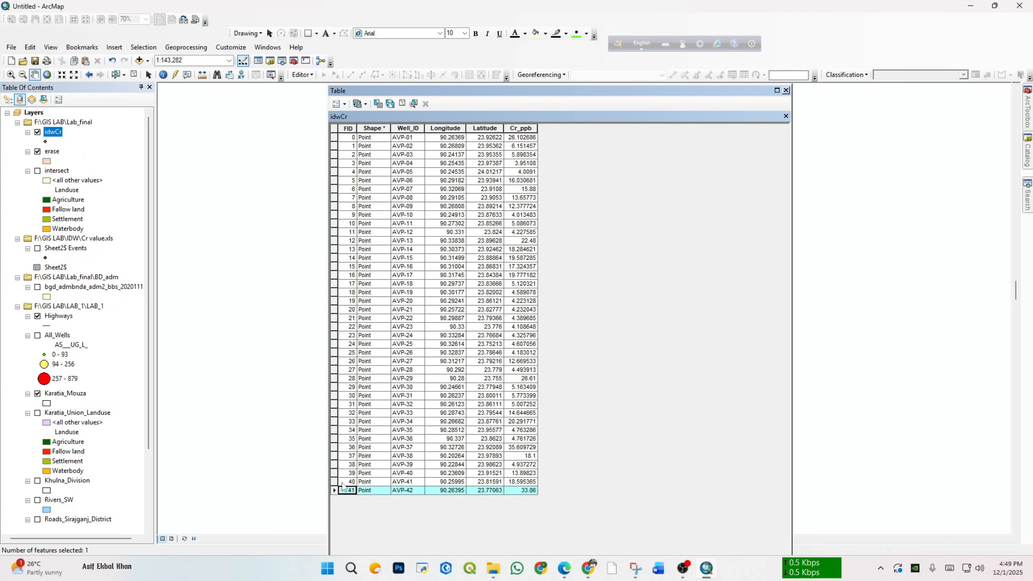
click(348, 128)
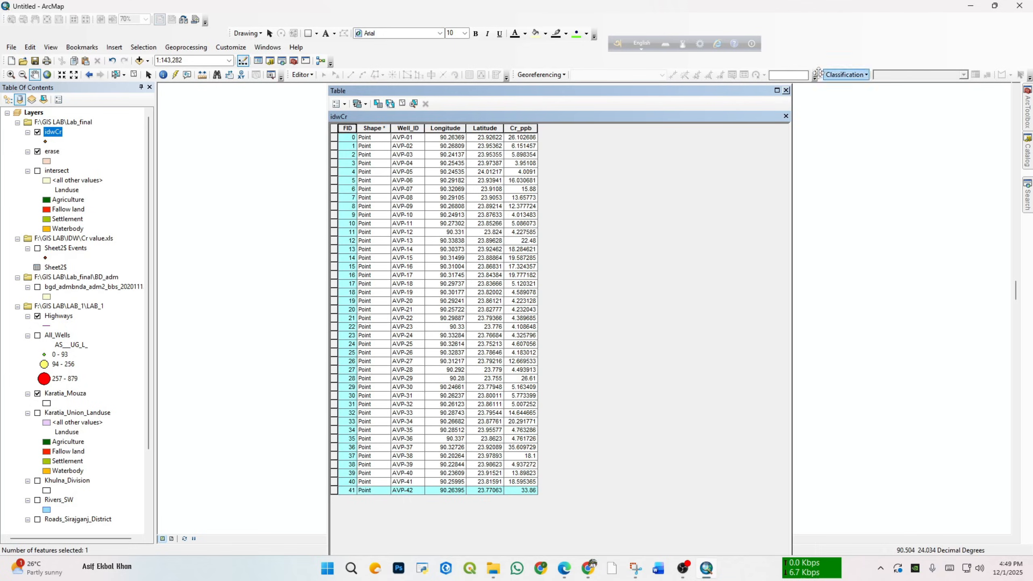
click(785, 90)
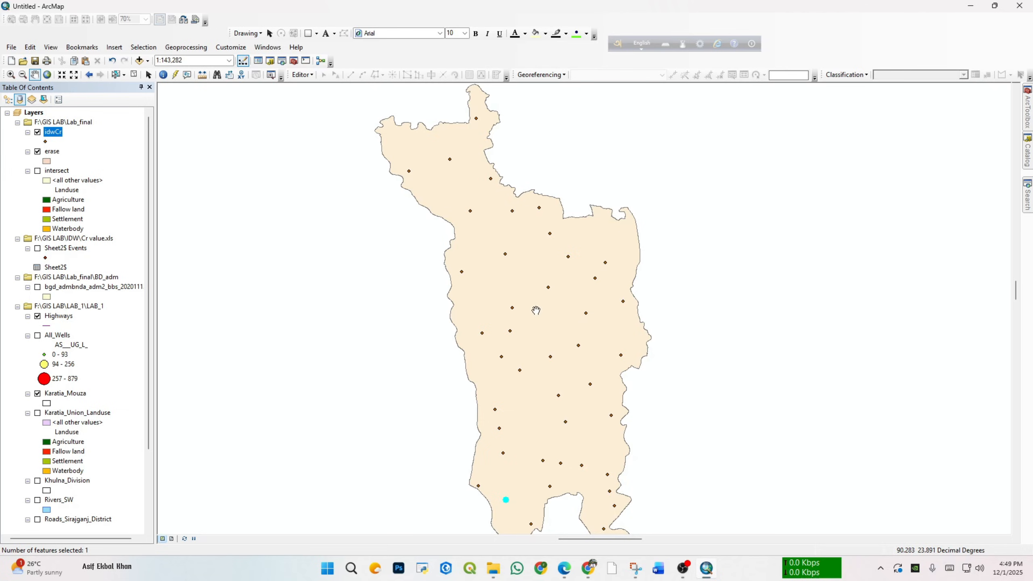
Step: Examine how the idwCr wells are distributed across the Savar boundary, including the selected point and its southern neighbours
scroll(538, 362, down, 3)
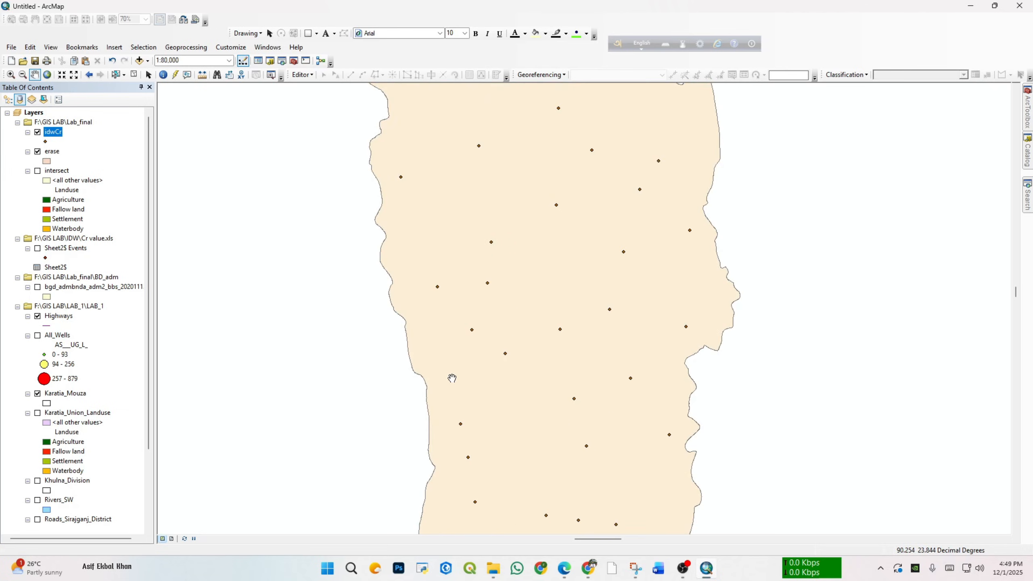
scroll(564, 299, up, 3)
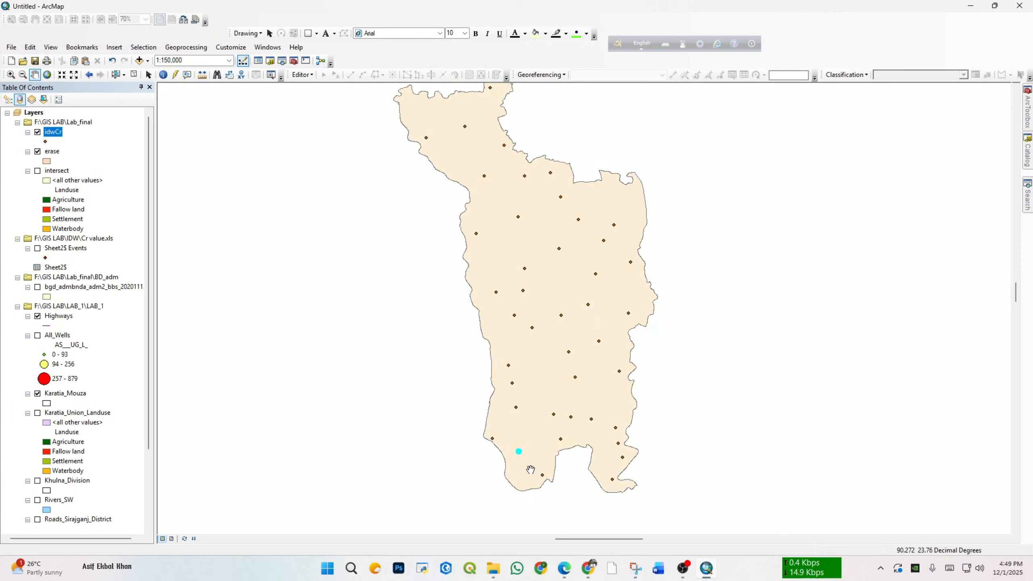
scroll(529, 451, down, 4)
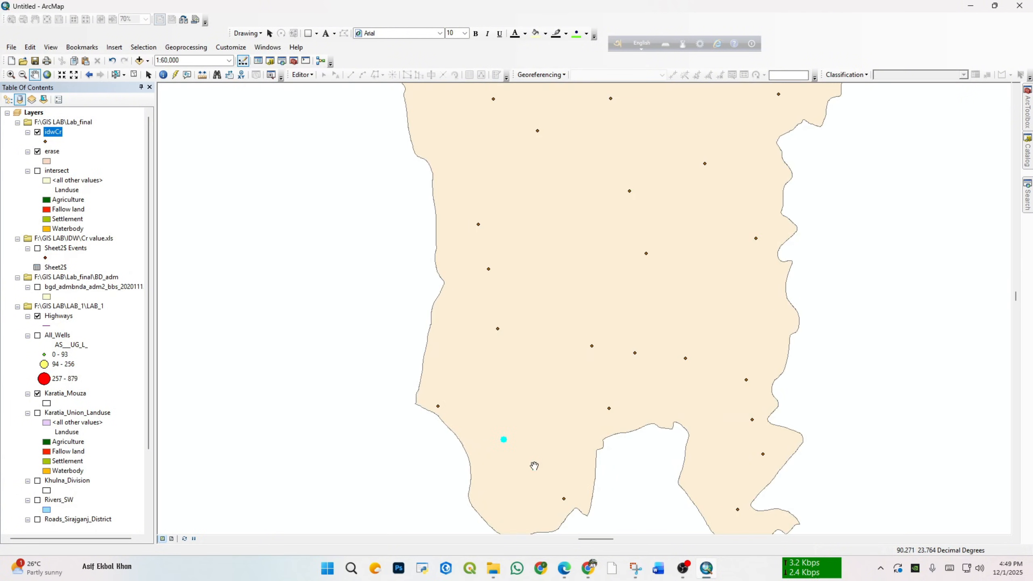
scroll(512, 413, down, 3)
scroll(512, 413, up, 3)
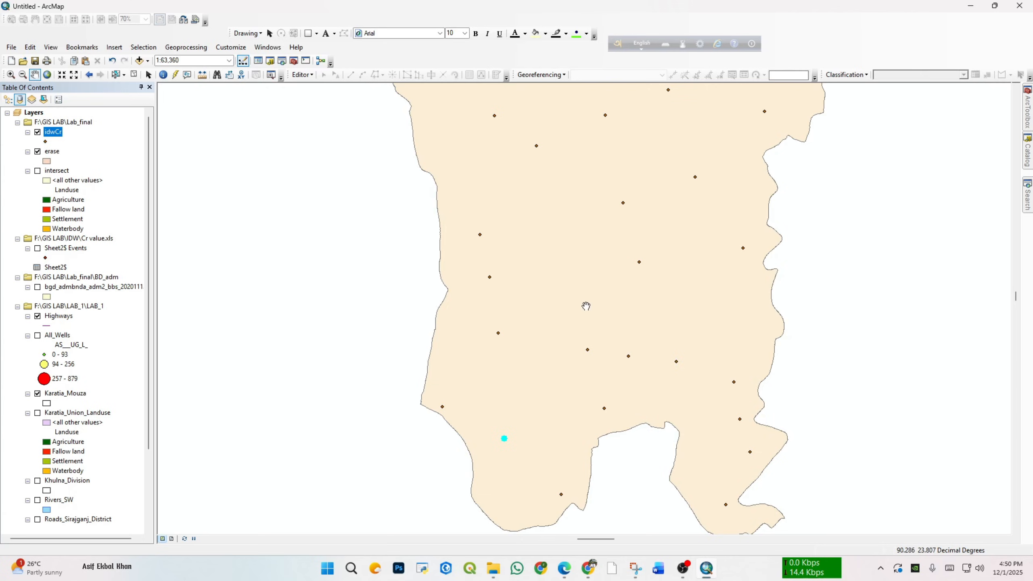
scroll(519, 265, down, 3)
scroll(523, 262, up, 3)
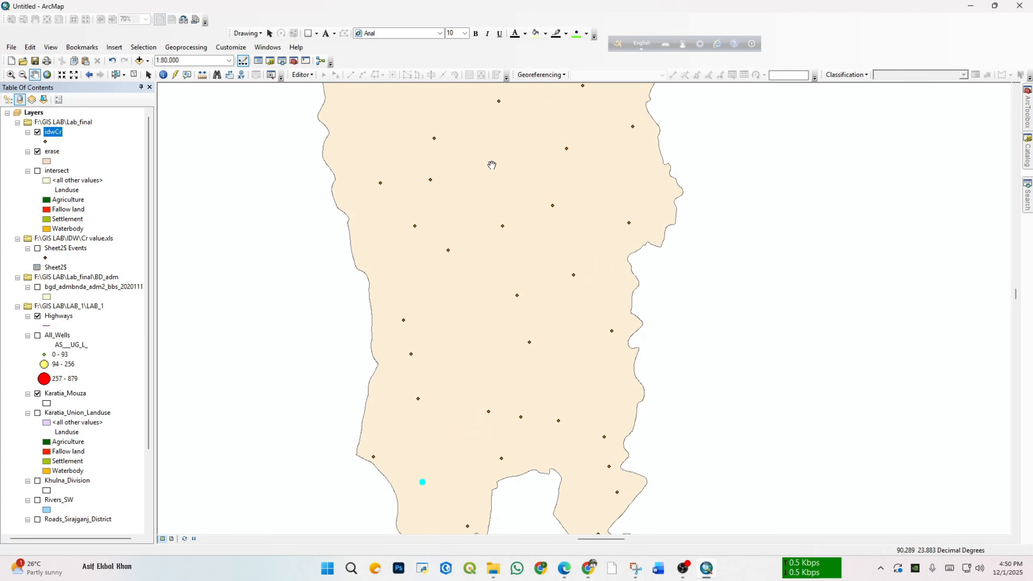
drag(528, 161, 524, 371)
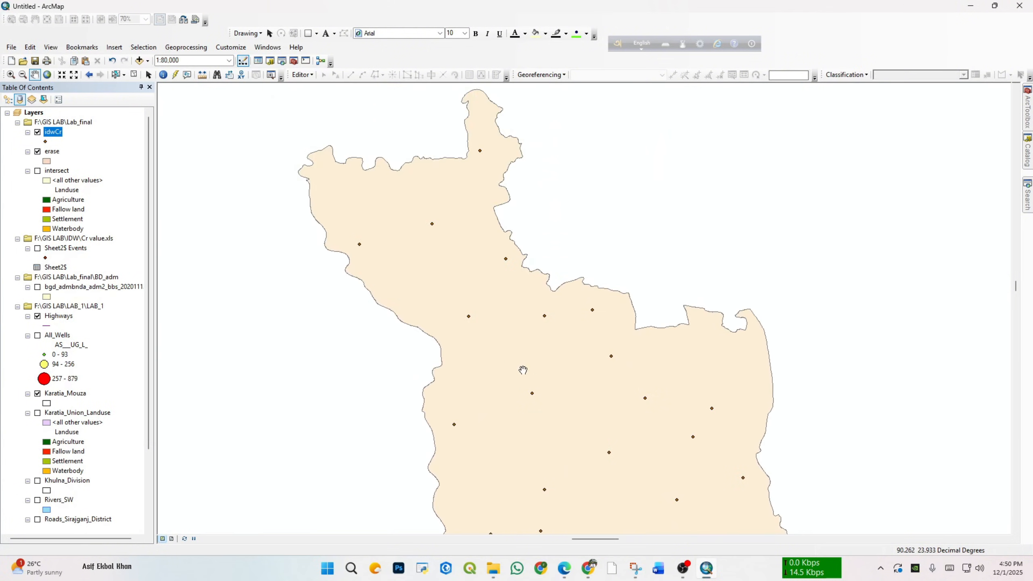
scroll(510, 296, down, 3)
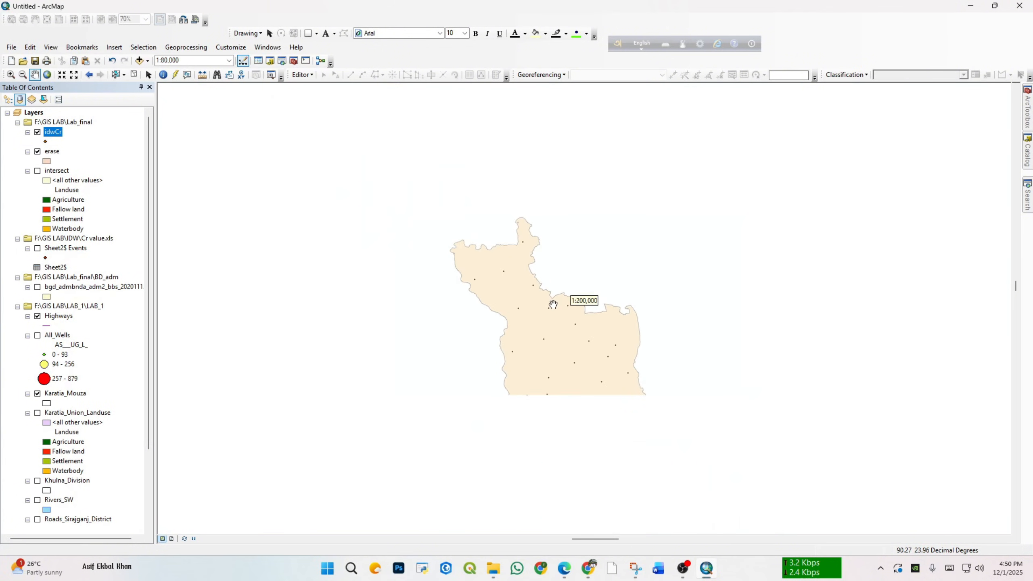
drag(569, 375, 528, 302)
scroll(563, 310, up, 1)
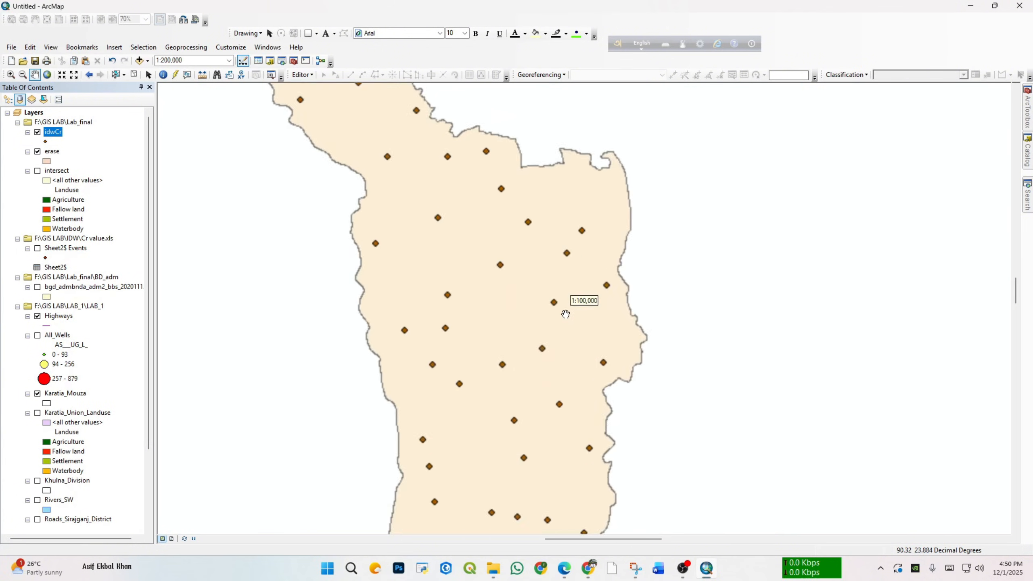
scroll(537, 403, up, 1)
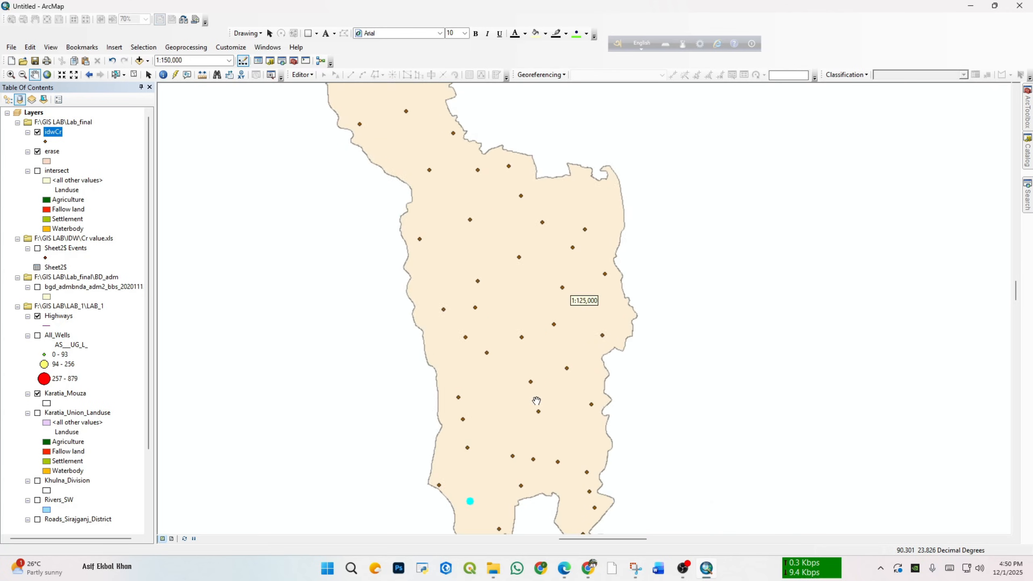
scroll(507, 485, up, 1)
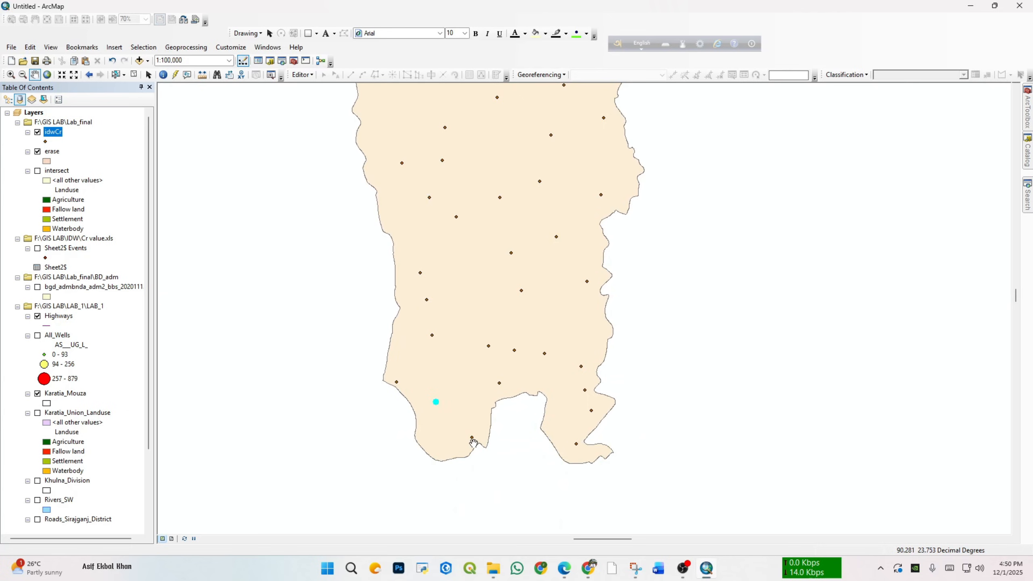
scroll(470, 439, up, 1)
scroll(472, 435, up, 1)
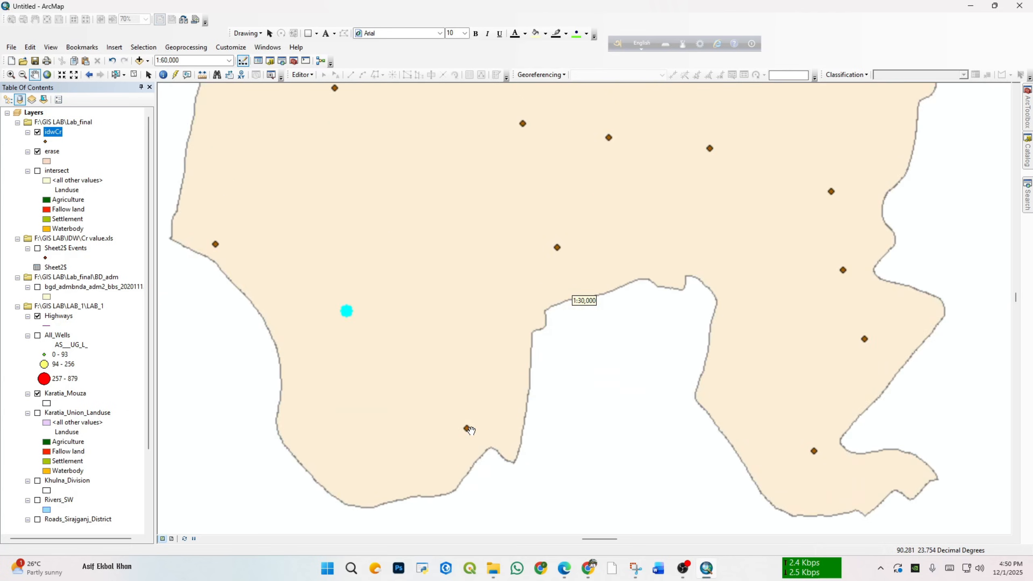
Step: Turn on labels for the idwCr points and apply Cr_ppb as the label field
right_click(53, 132)
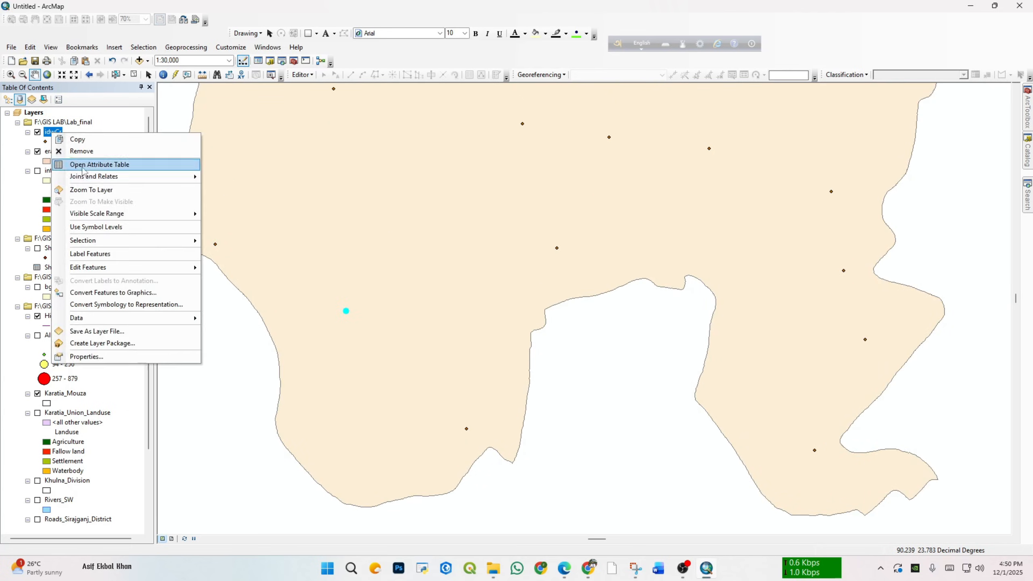
click(118, 255)
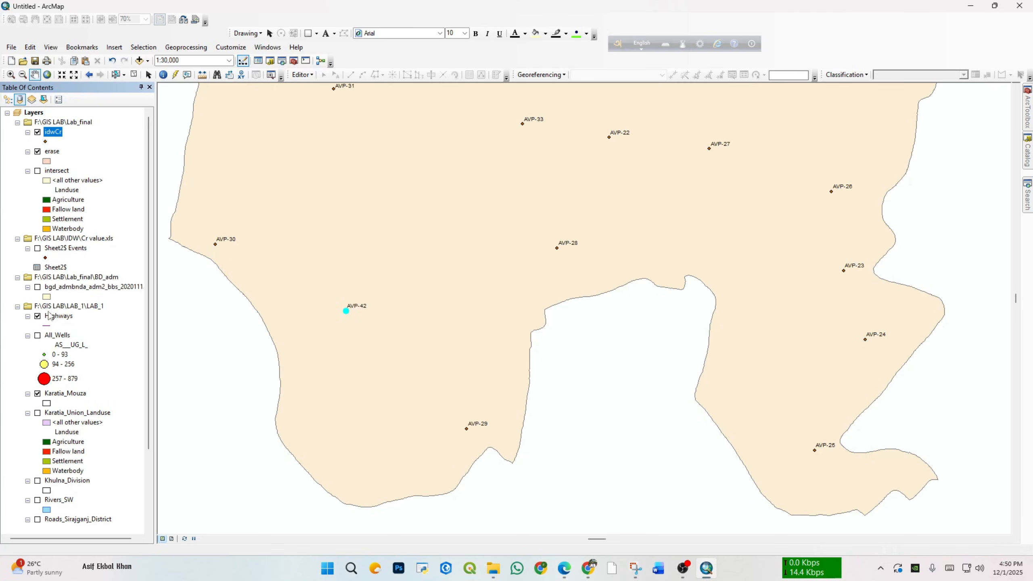
right_click(68, 136)
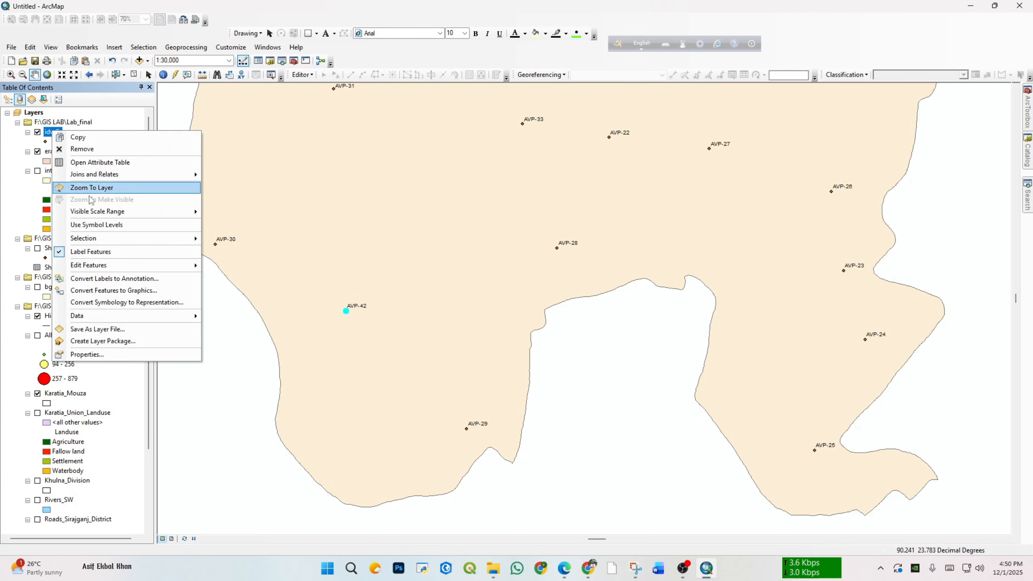
click(126, 354)
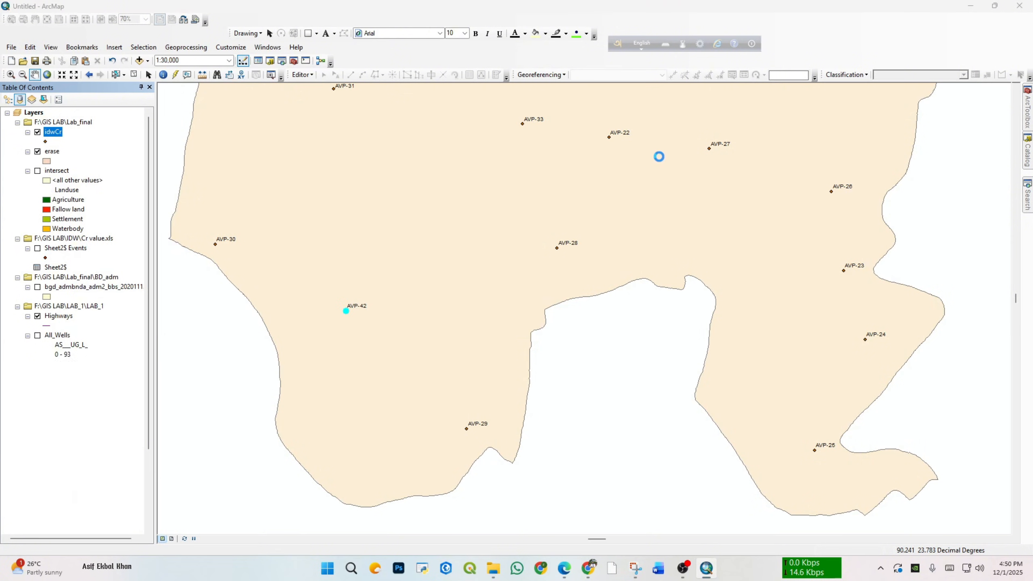
click(562, 153)
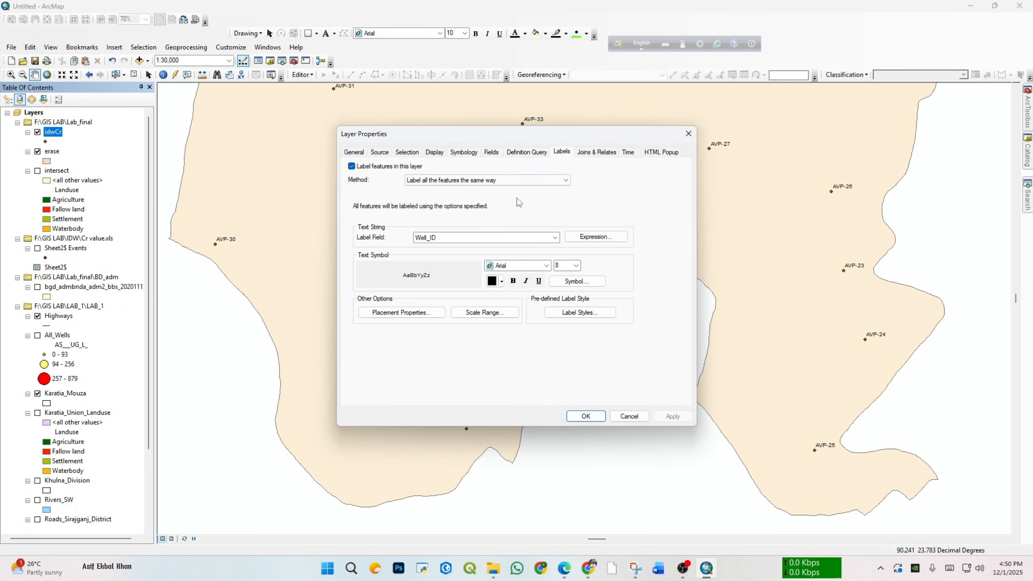
click(554, 238)
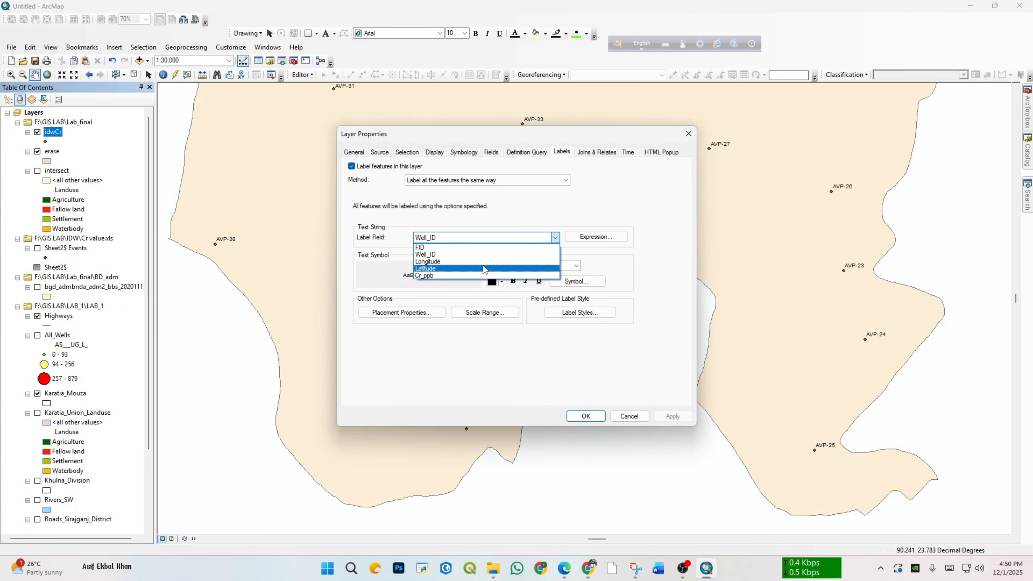
click(474, 276)
click(673, 416)
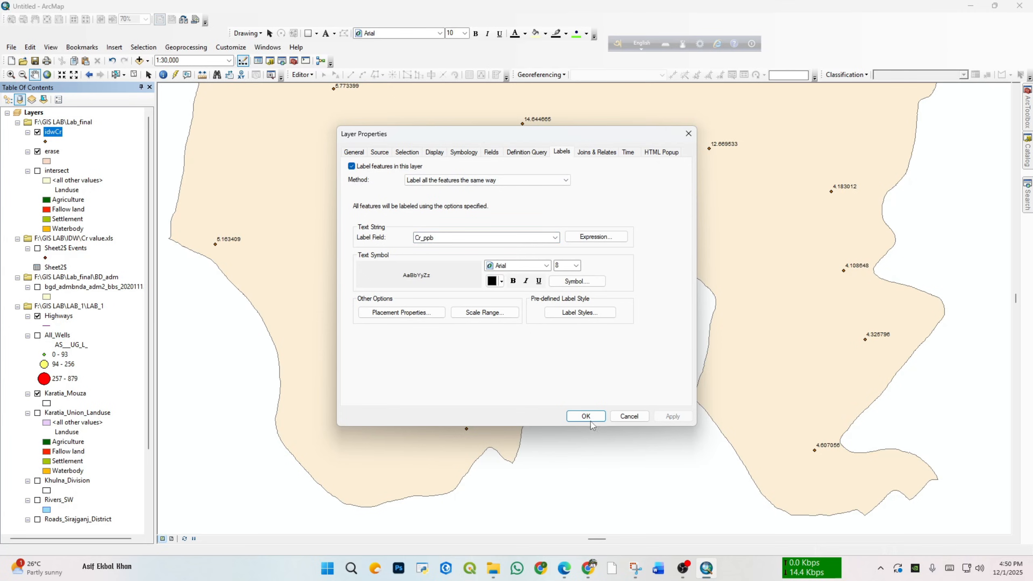
Step: Close the idwCr layer properties and compare the selected well's Cr_ppb label with those of the surrounding wells in southern Savar
click(586, 416)
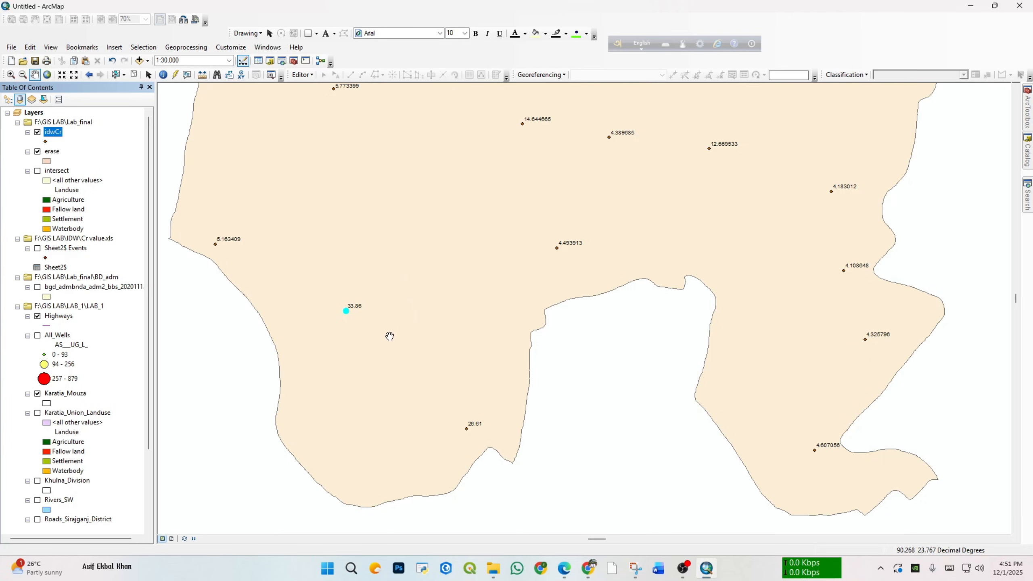
scroll(414, 281, up, 2)
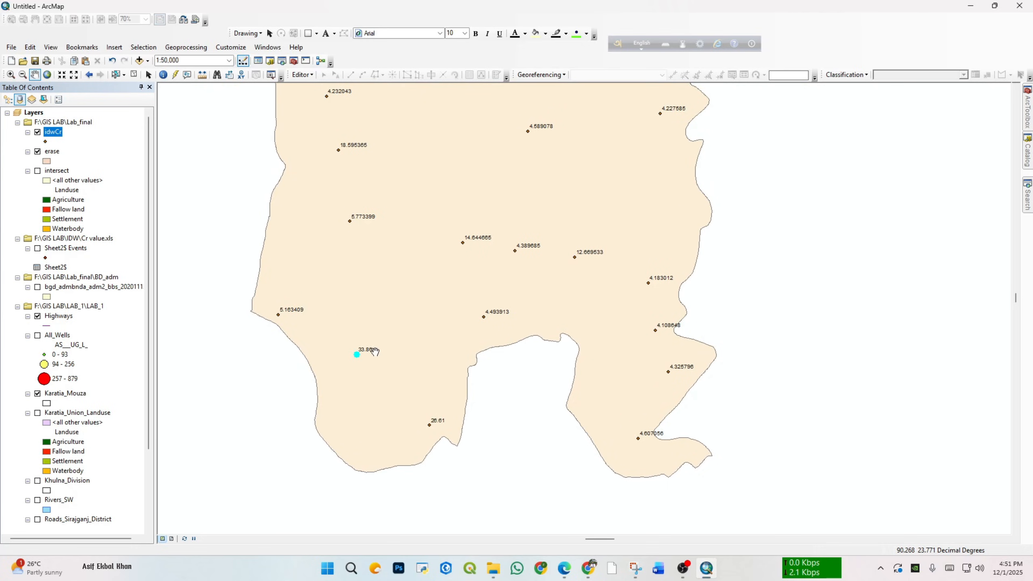
scroll(375, 351, up, 3)
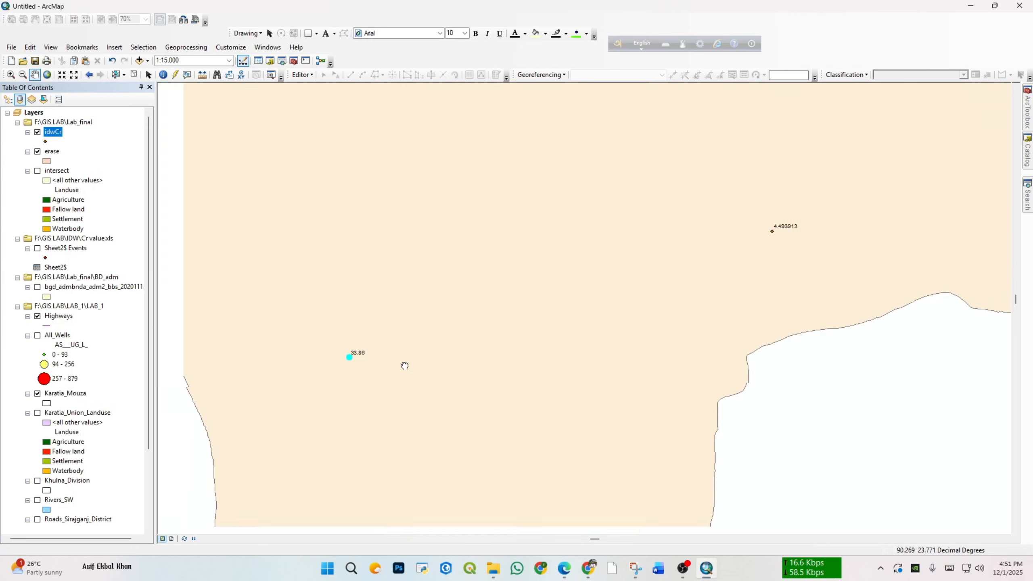
scroll(374, 345, down, 2)
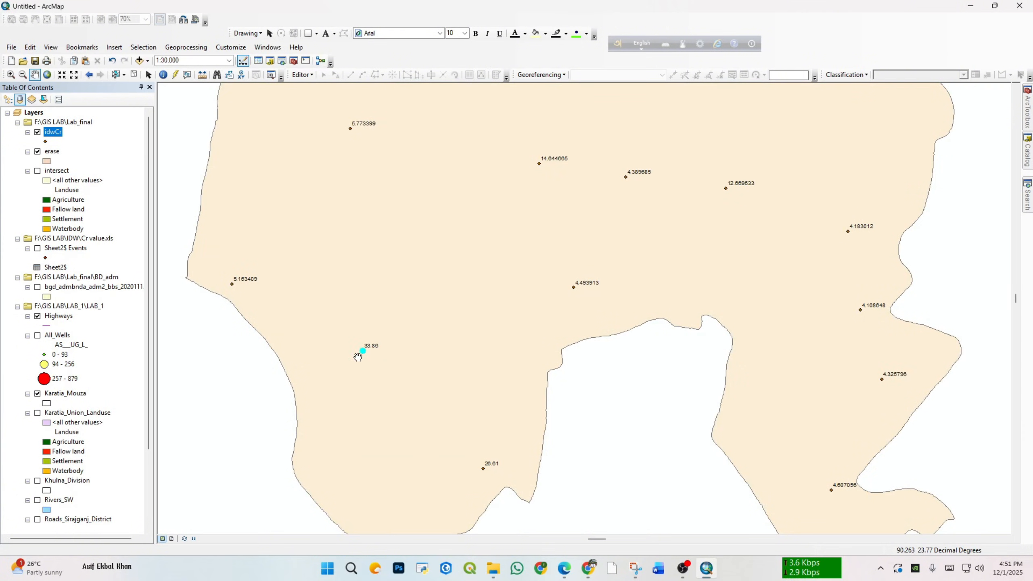
scroll(361, 351, up, 4)
scroll(389, 336, down, 3)
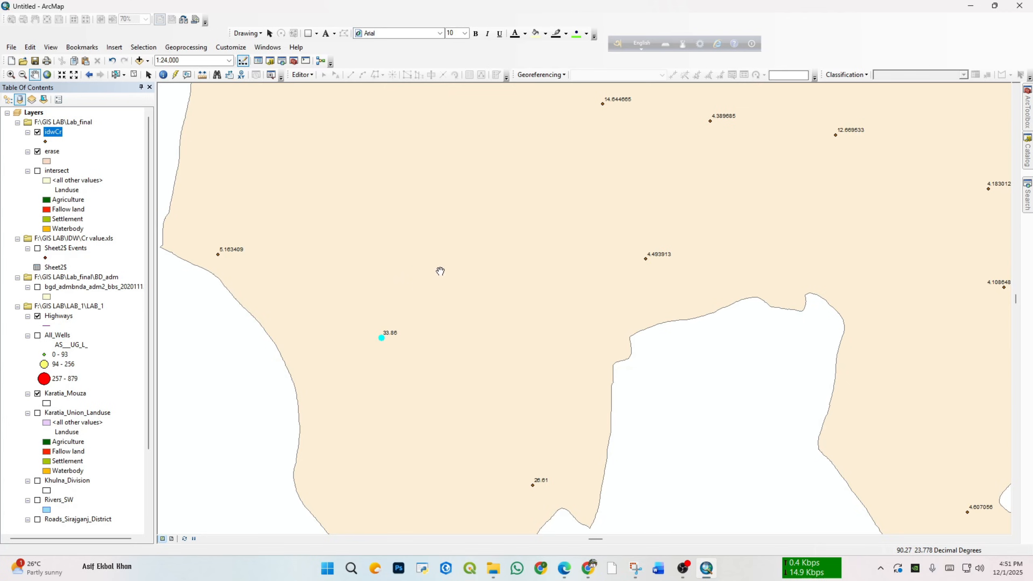
scroll(482, 277, down, 2)
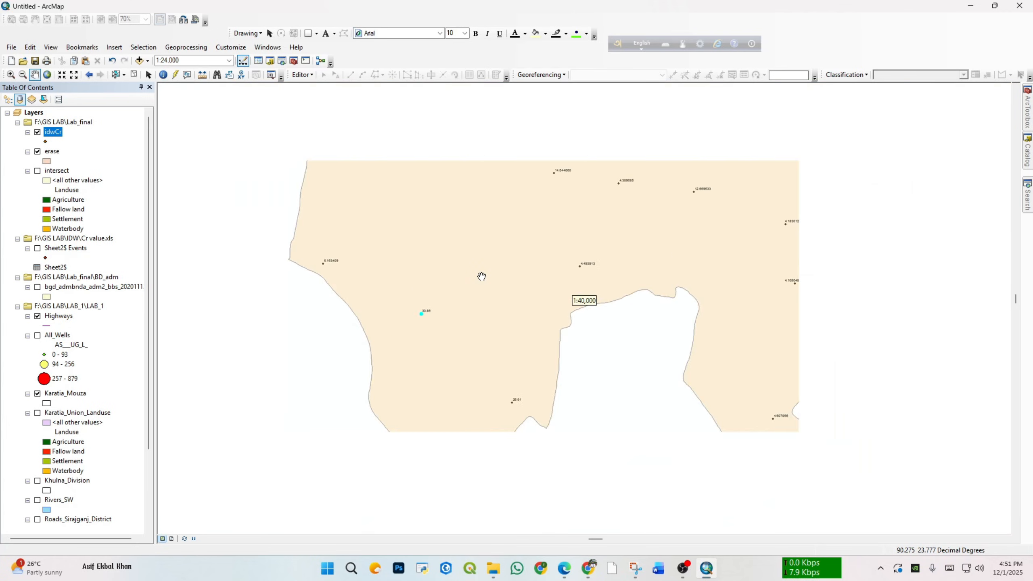
scroll(481, 277, down, 1)
Step: Examine the Cr_ppb labels of the wells across the central and northern parts of the Savar boundary
drag(566, 218, 504, 373)
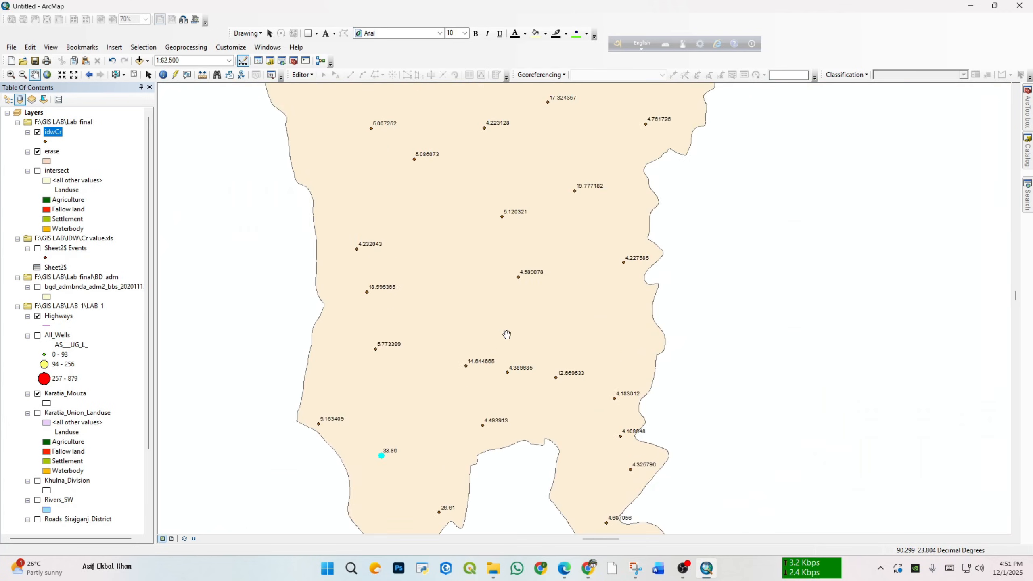
scroll(507, 334, down, 2)
drag(524, 204, 500, 303)
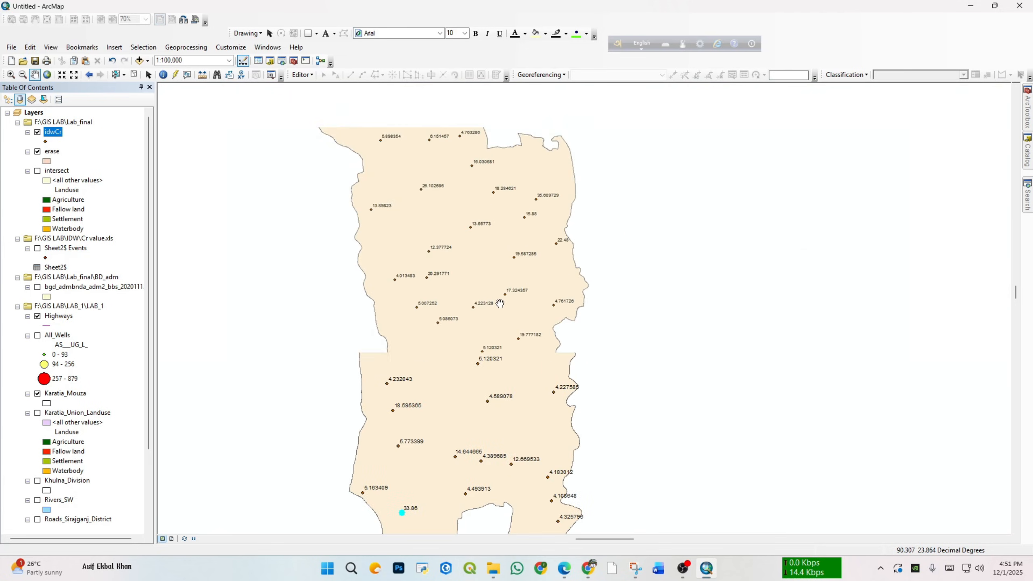
scroll(499, 285, down, 1)
drag(493, 210, 498, 278)
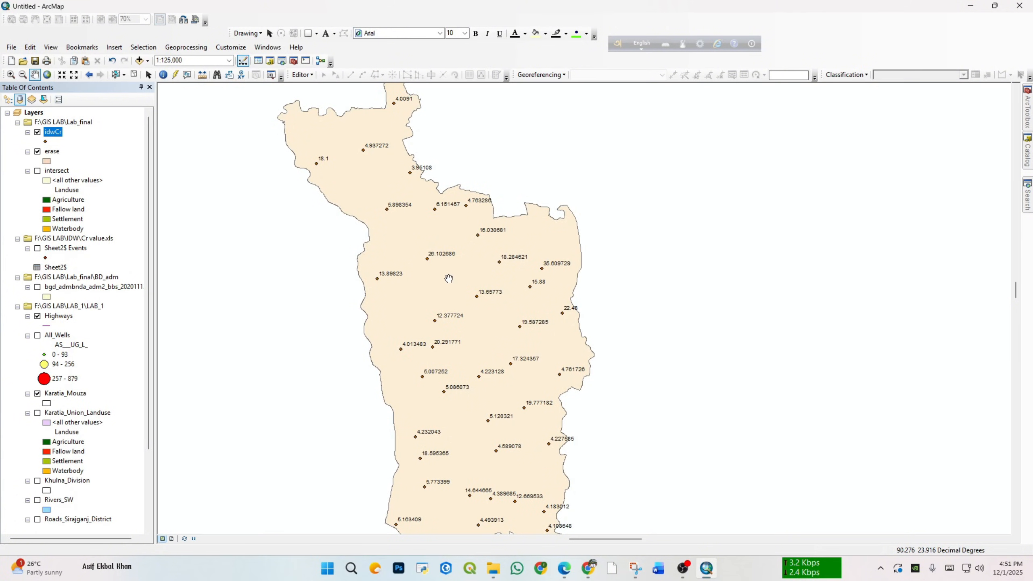
scroll(447, 281, down, 2)
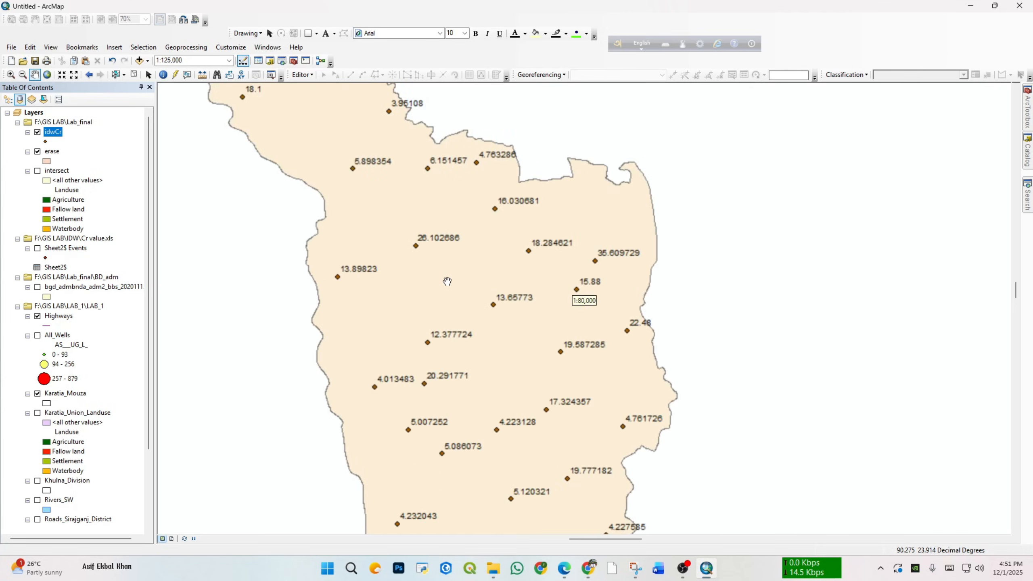
scroll(469, 269, down, 1)
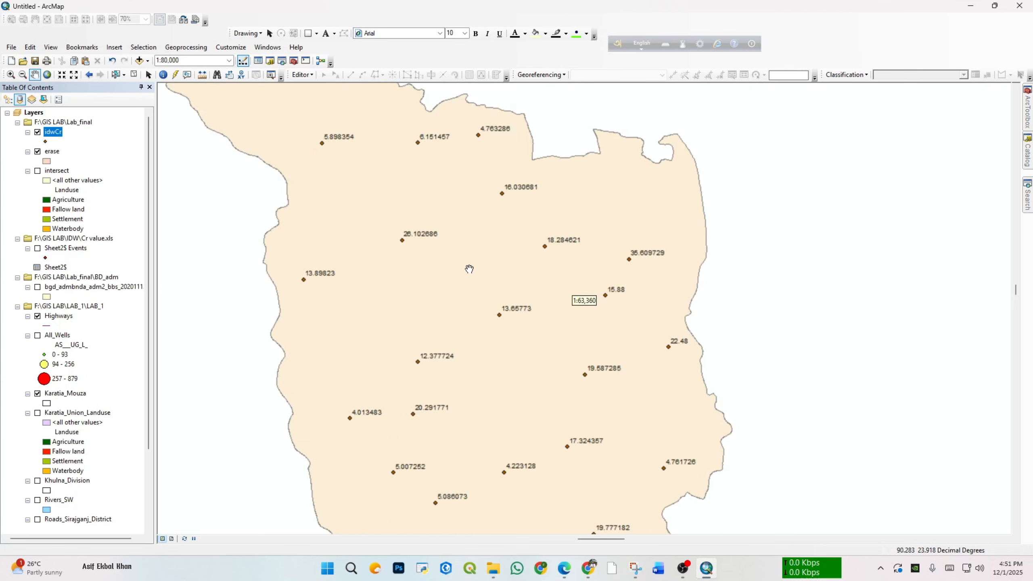
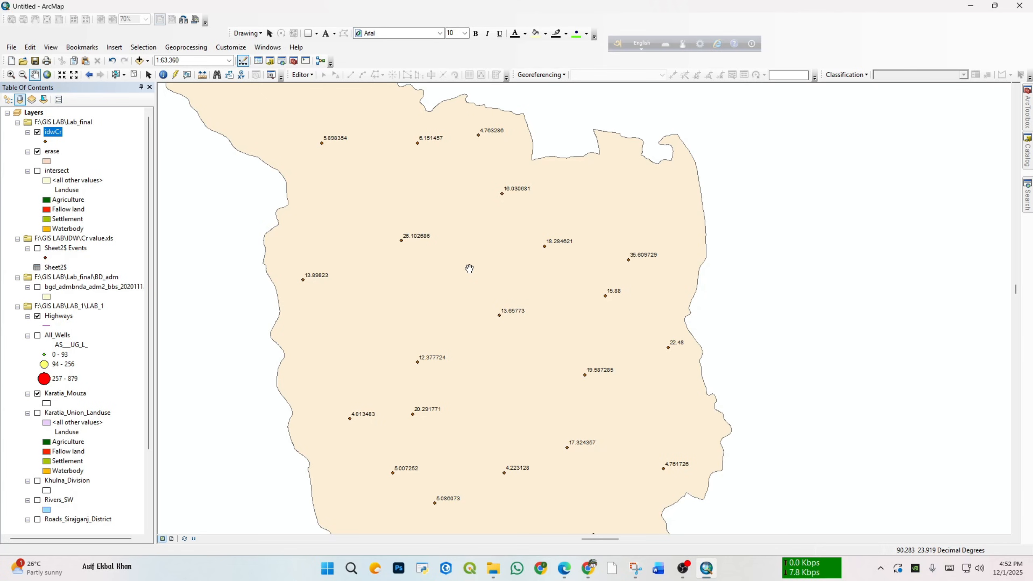
Step: Open the IDW tool from the Interpolation toolset of Spatial Analyst Tools
scroll(469, 269, down, 2)
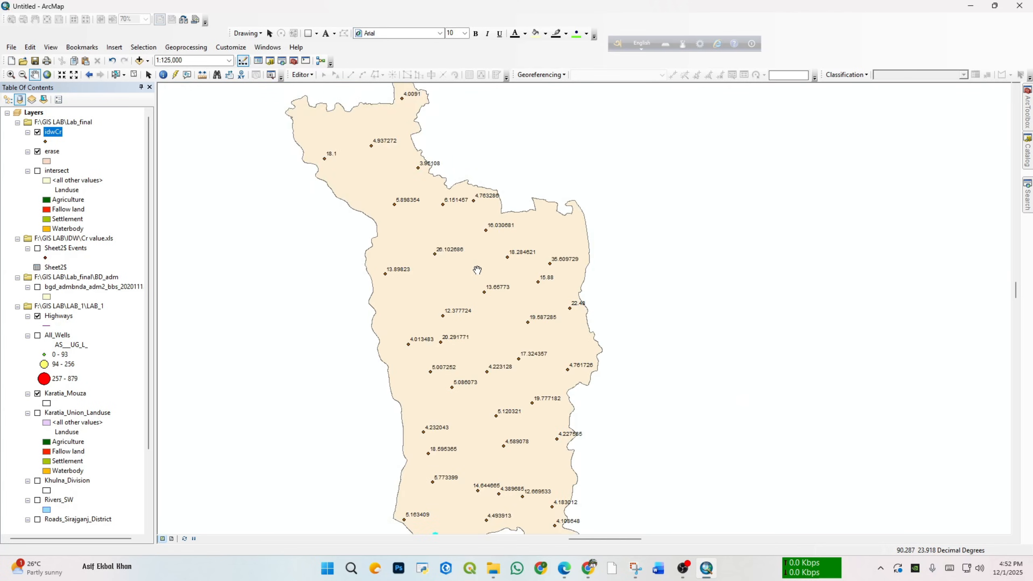
scroll(479, 274, down, 1)
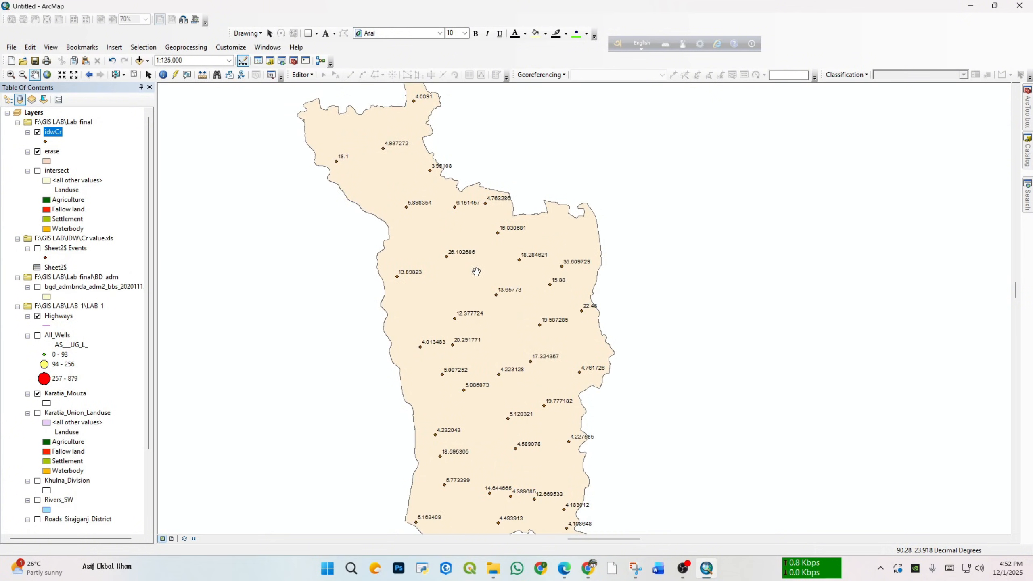
scroll(490, 289, up, 1)
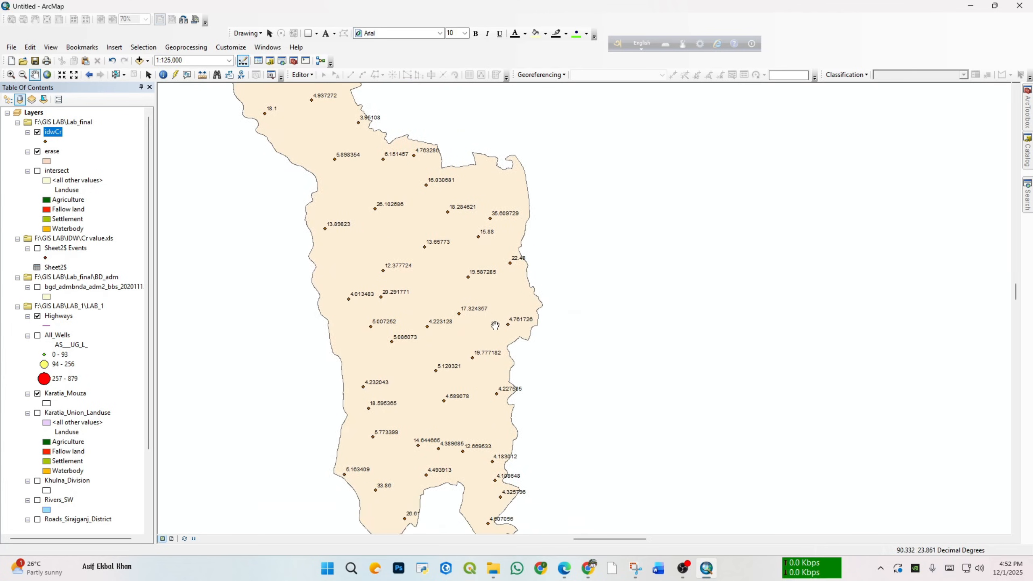
drag(494, 332, 474, 322)
scroll(475, 321, down, 2)
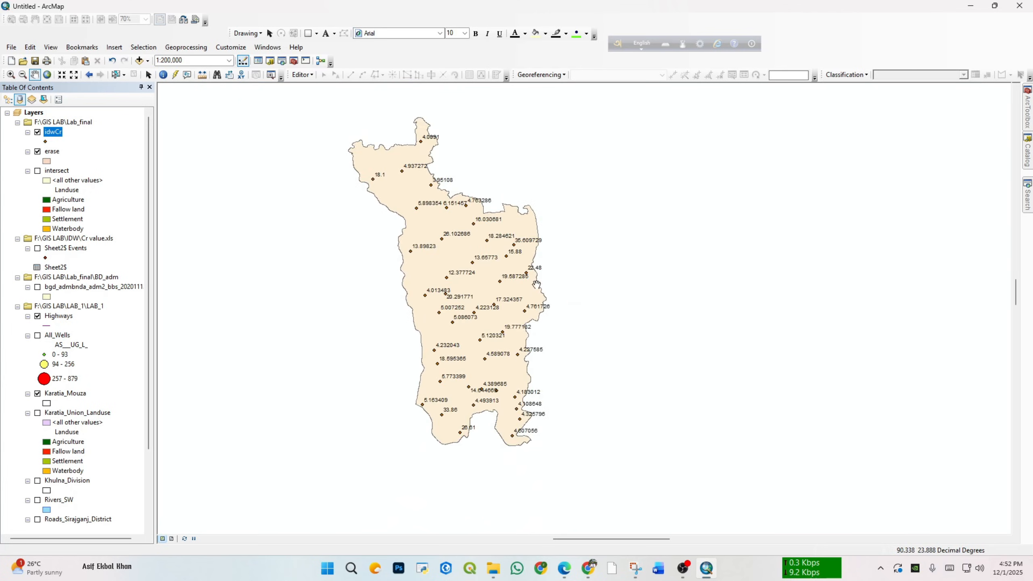
click(1029, 110)
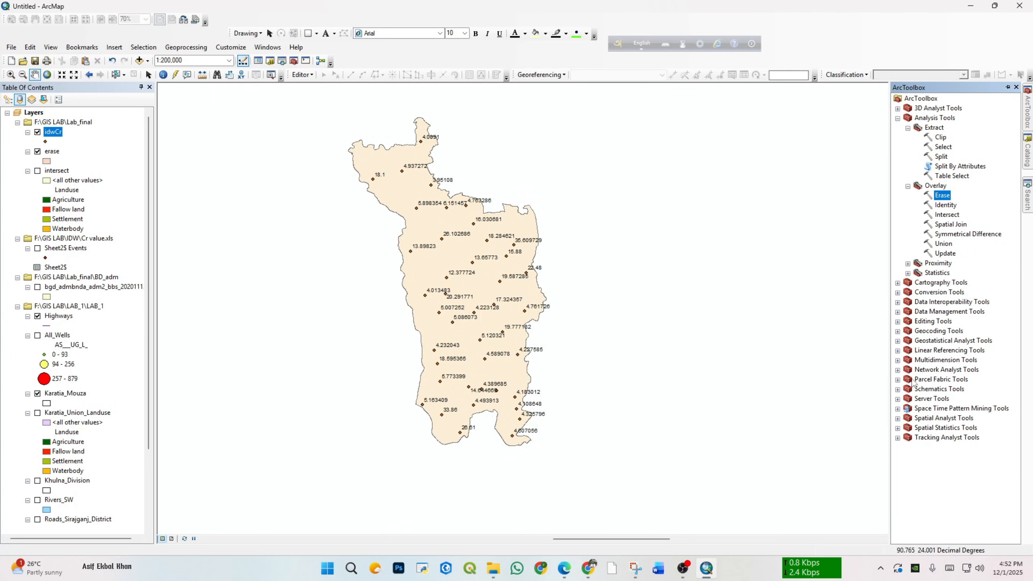
click(898, 418)
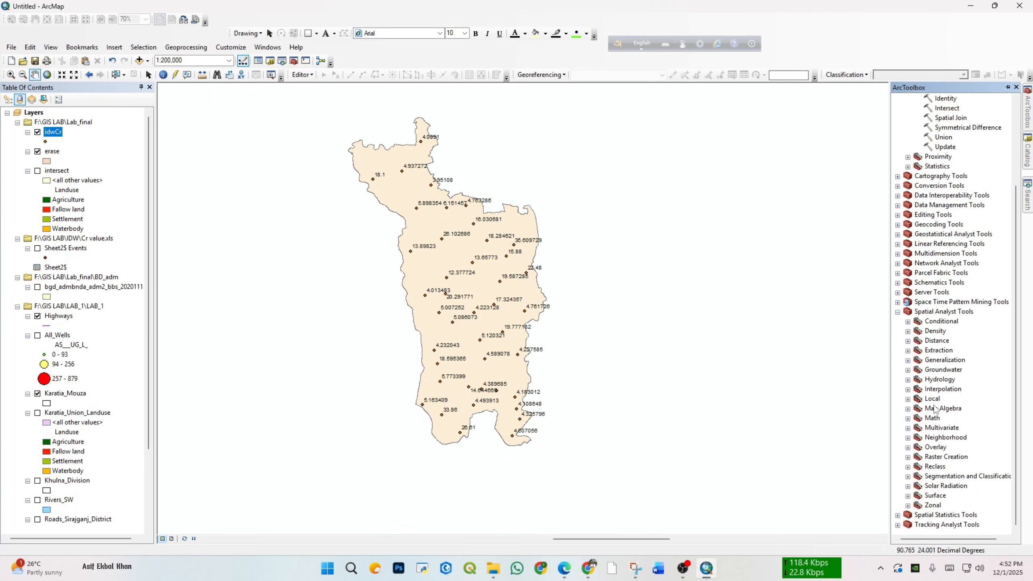
click(909, 390)
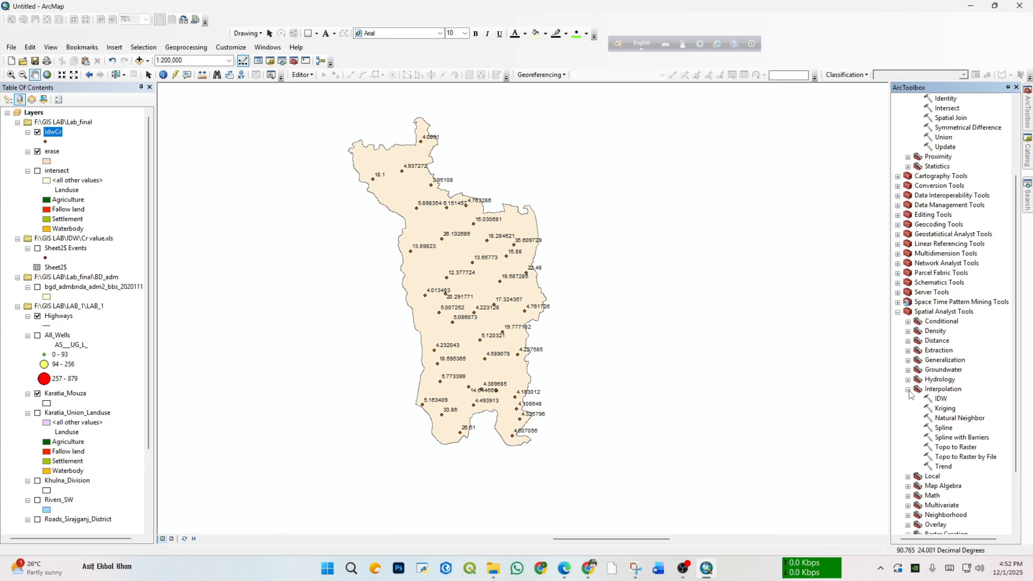
click(943, 400)
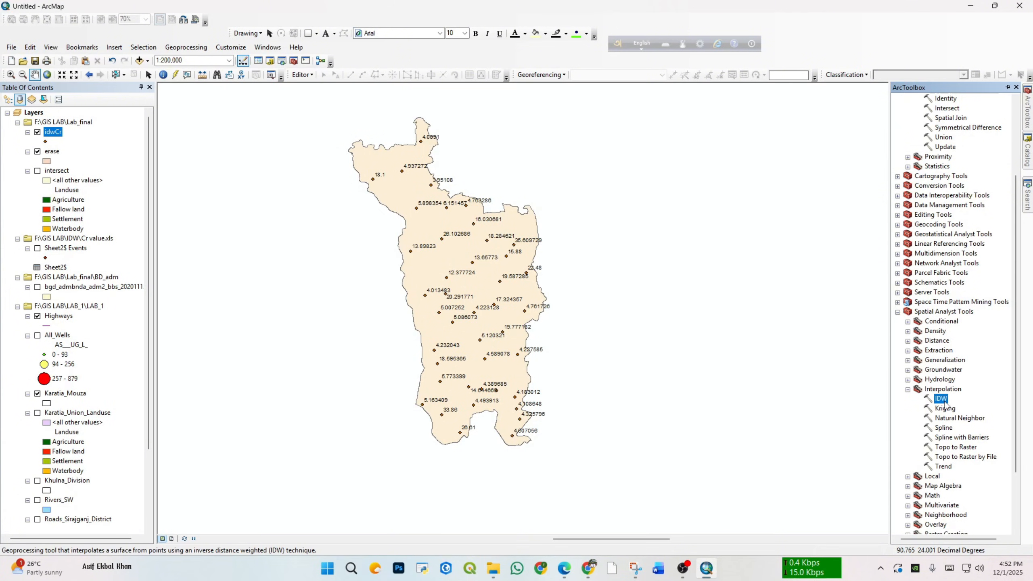
double_click(942, 399)
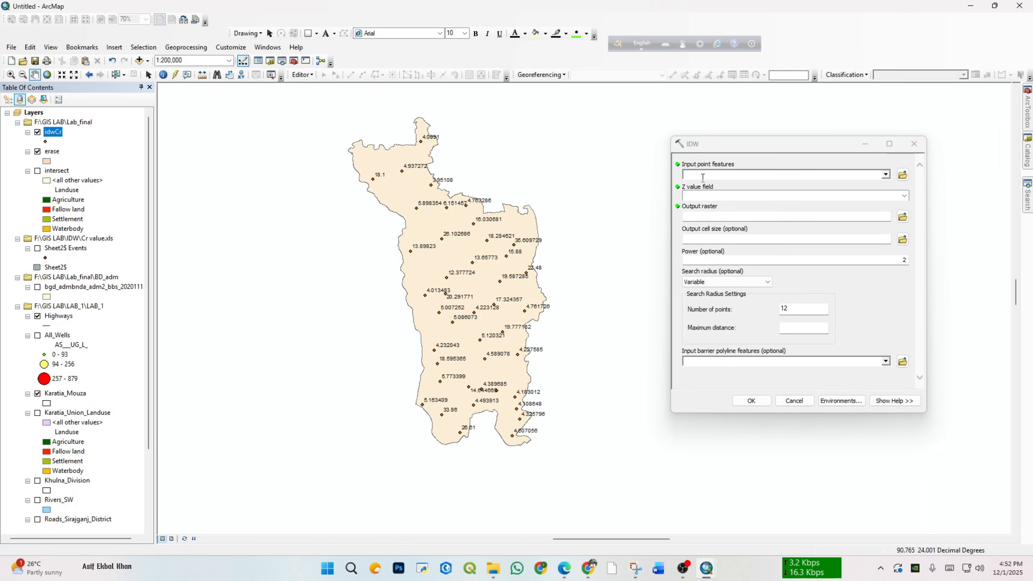
Step: Set idwCr as the IDW input point features and Cr_ppb as the Z value field
click(886, 176)
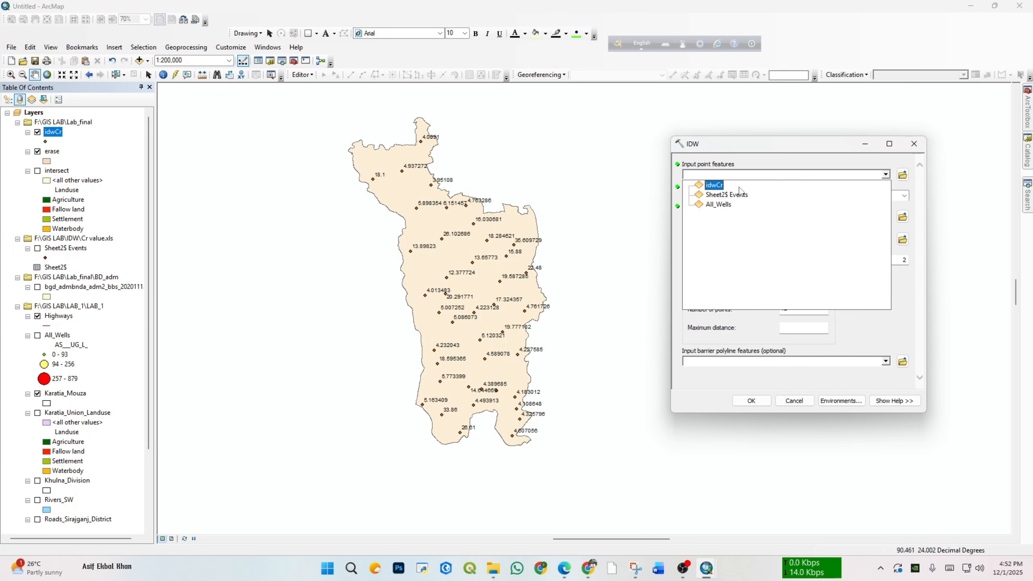
click(716, 186)
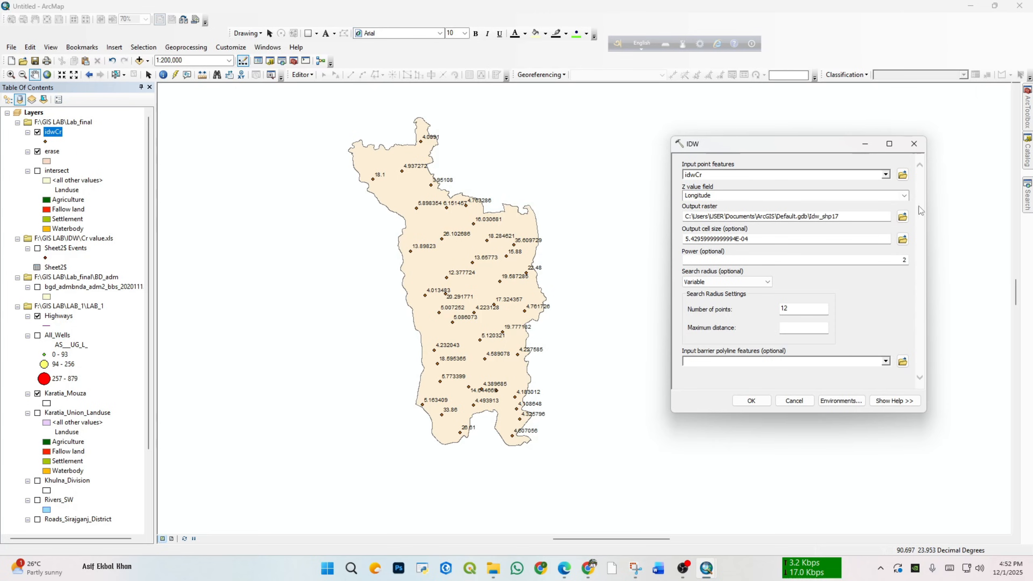
click(903, 199)
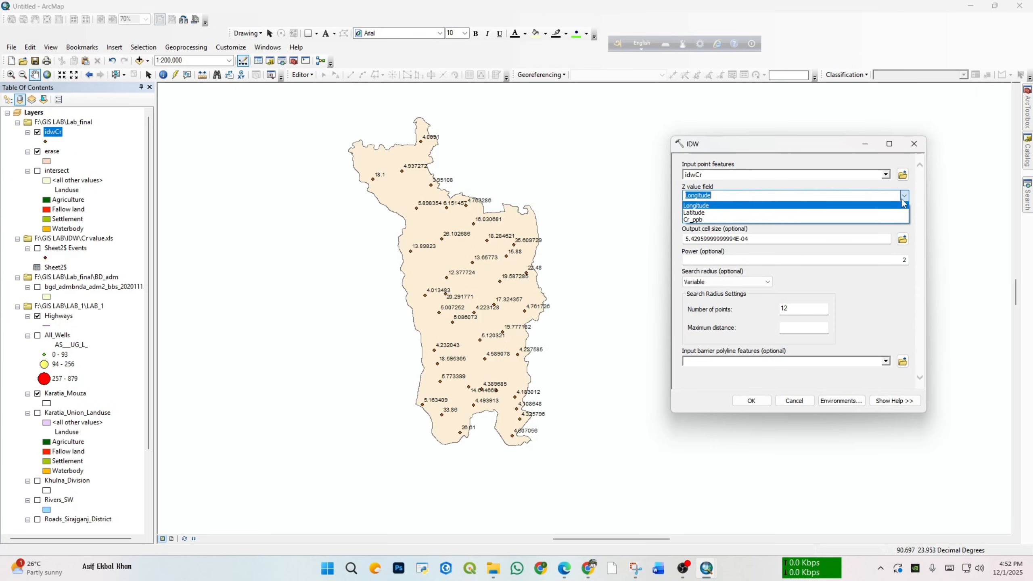
click(903, 200)
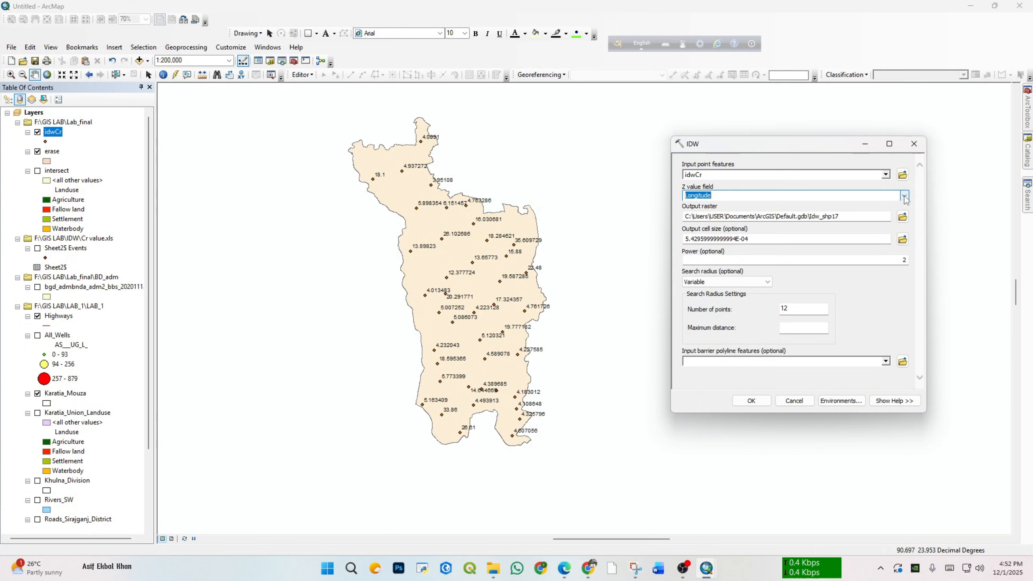
click(905, 197)
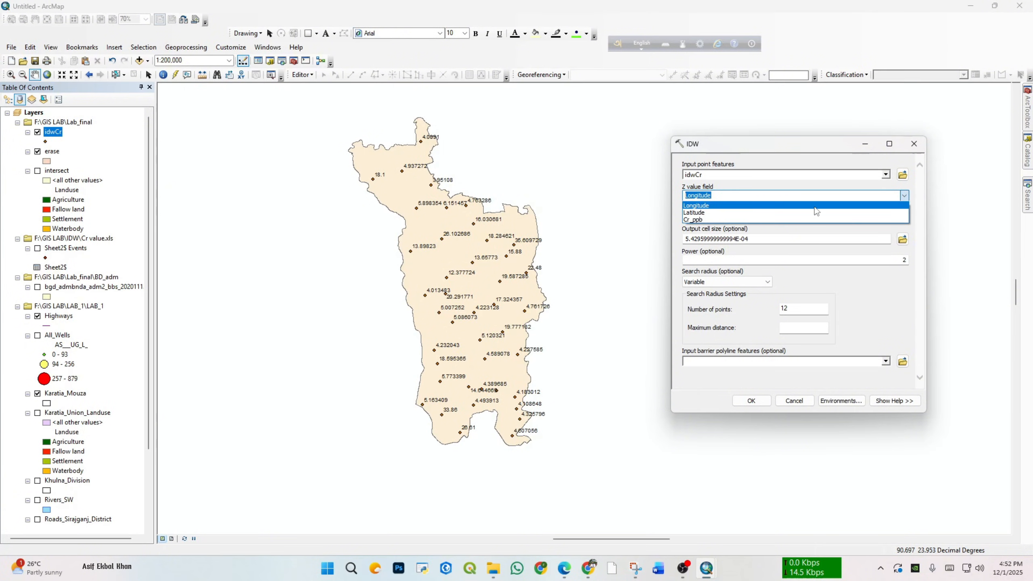
click(777, 220)
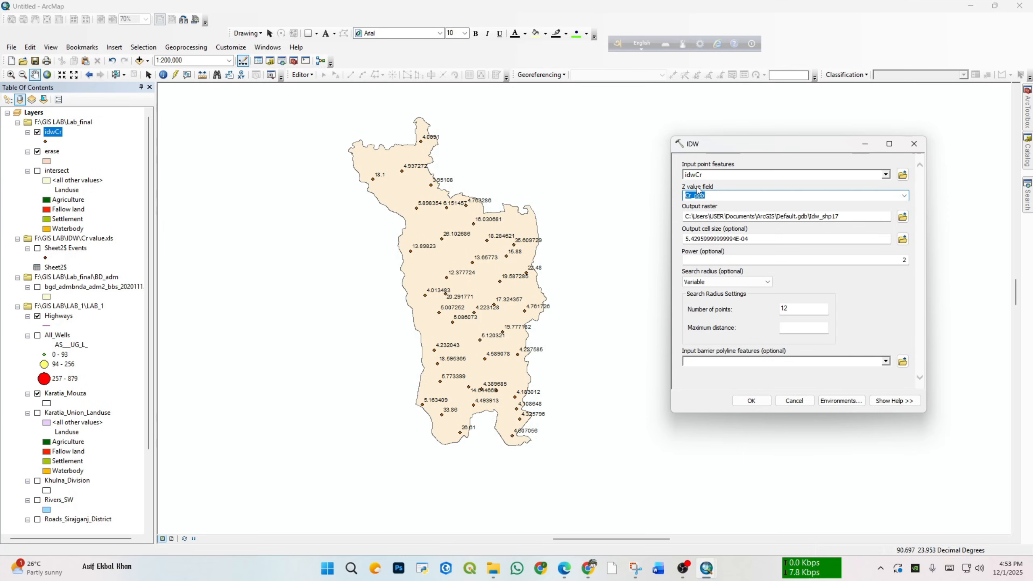
click(717, 187)
Step: Set the IDW output raster to idw1 in the Lab_final folder
click(903, 216)
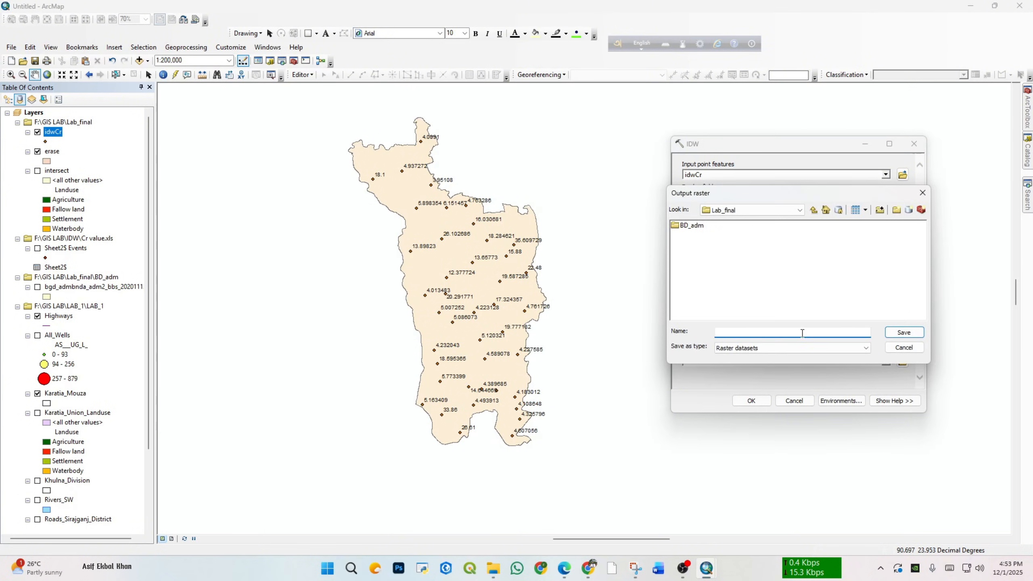
click(814, 210)
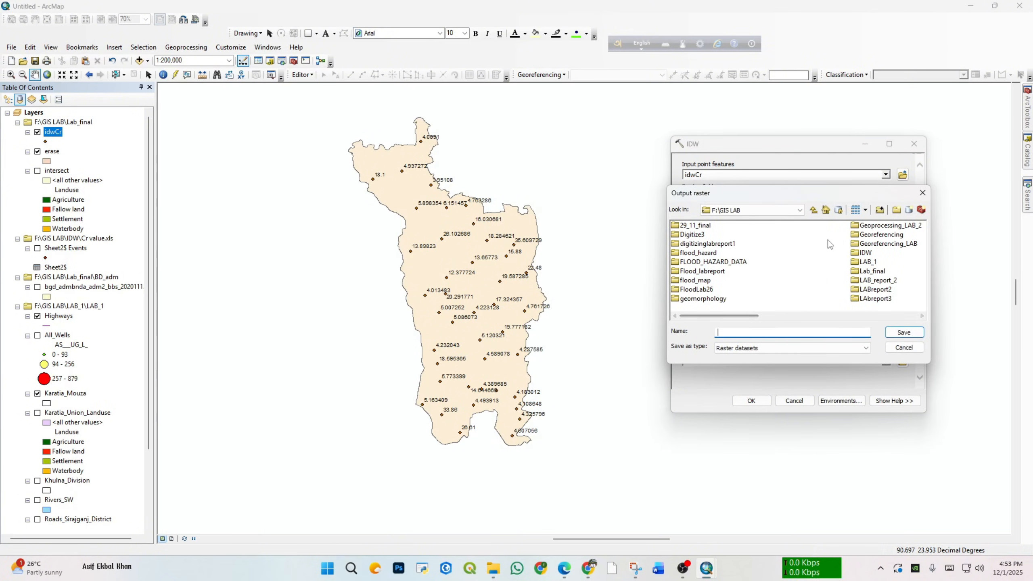
double_click(871, 271)
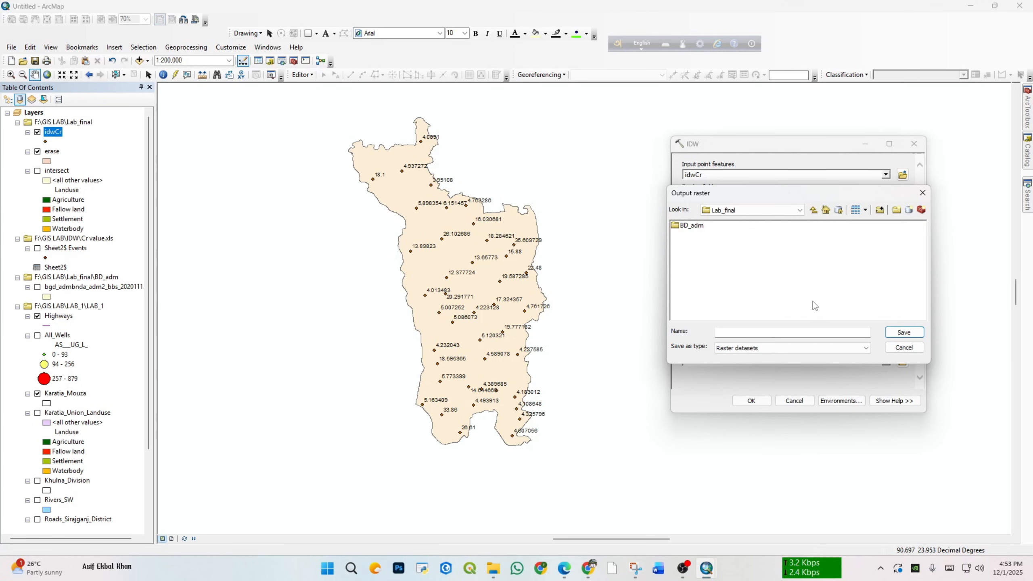
click(766, 333)
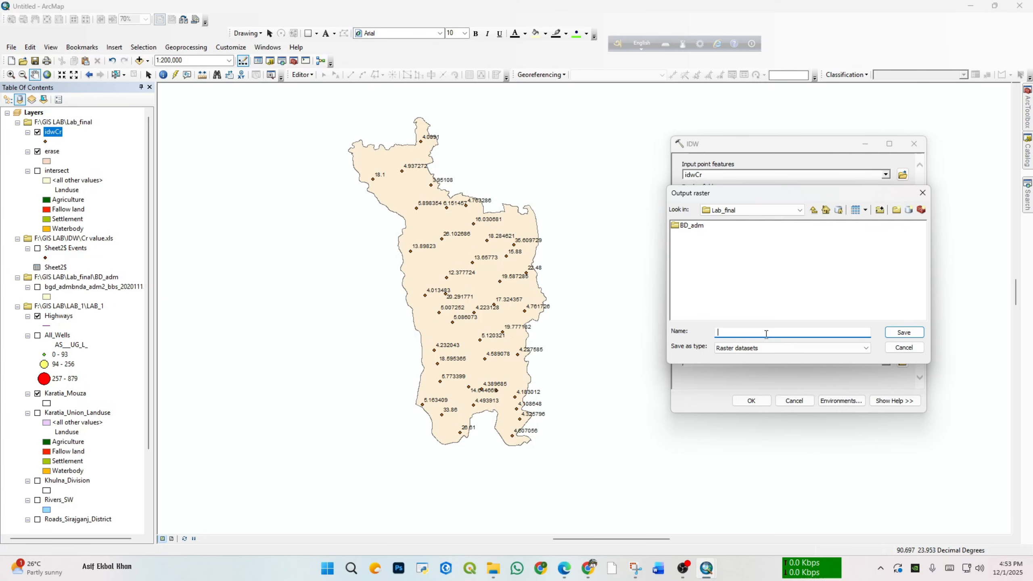
text(idw1.img)
click(904, 332)
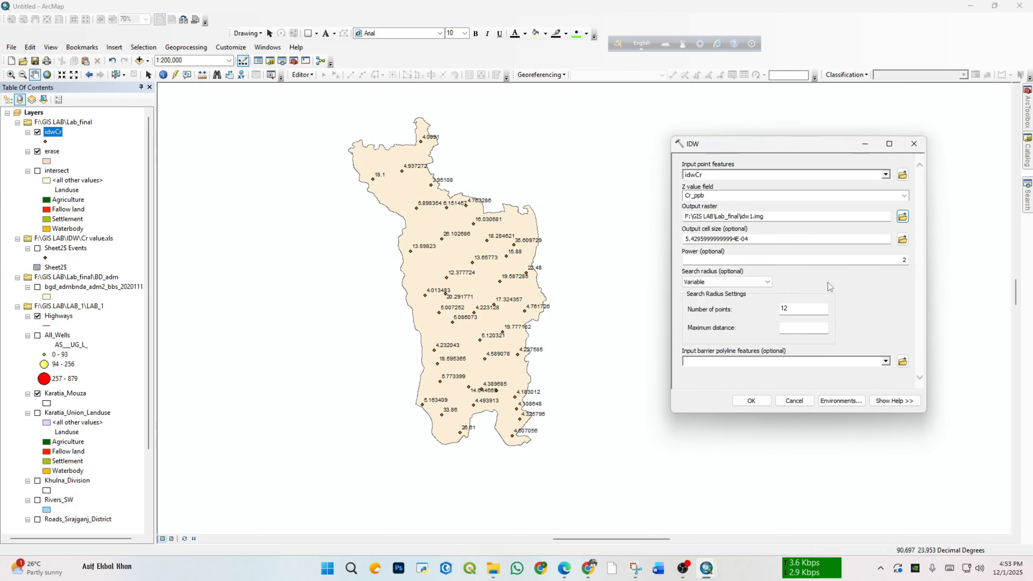
Step: Review the processing extent options in the environment settings, keep Default, and run the IDW interpolation
click(847, 402)
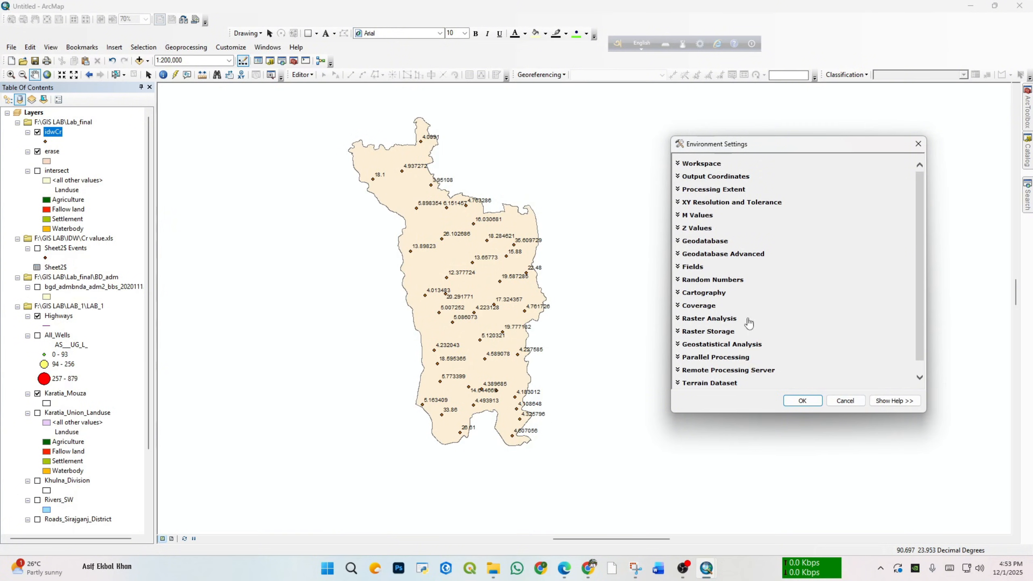
click(708, 190)
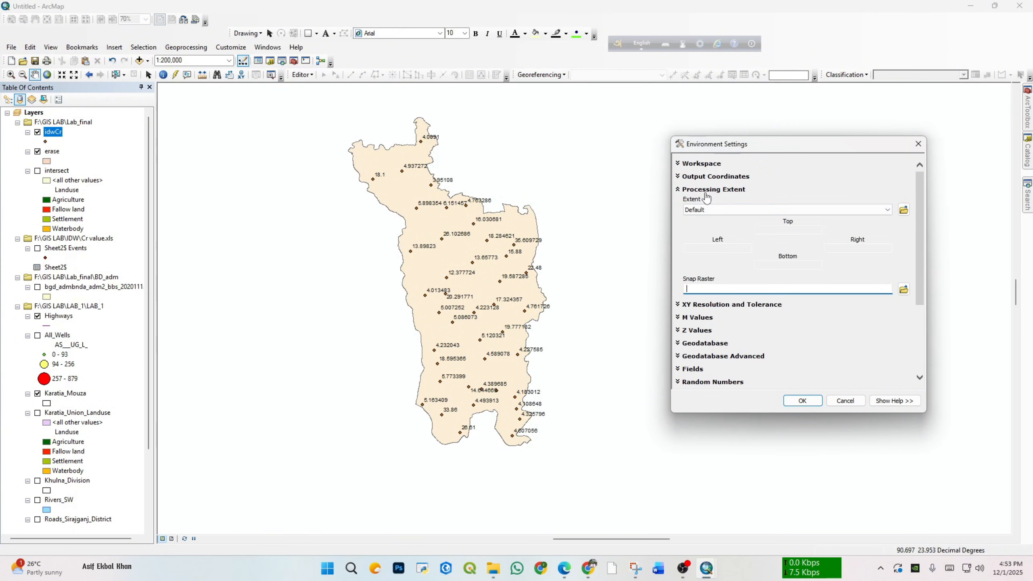
click(887, 210)
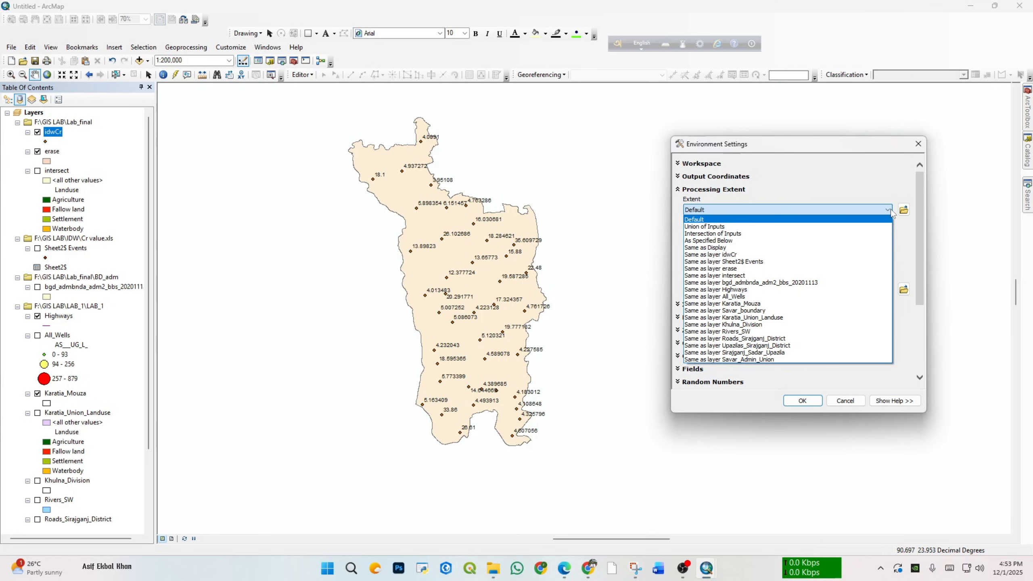
click(891, 210)
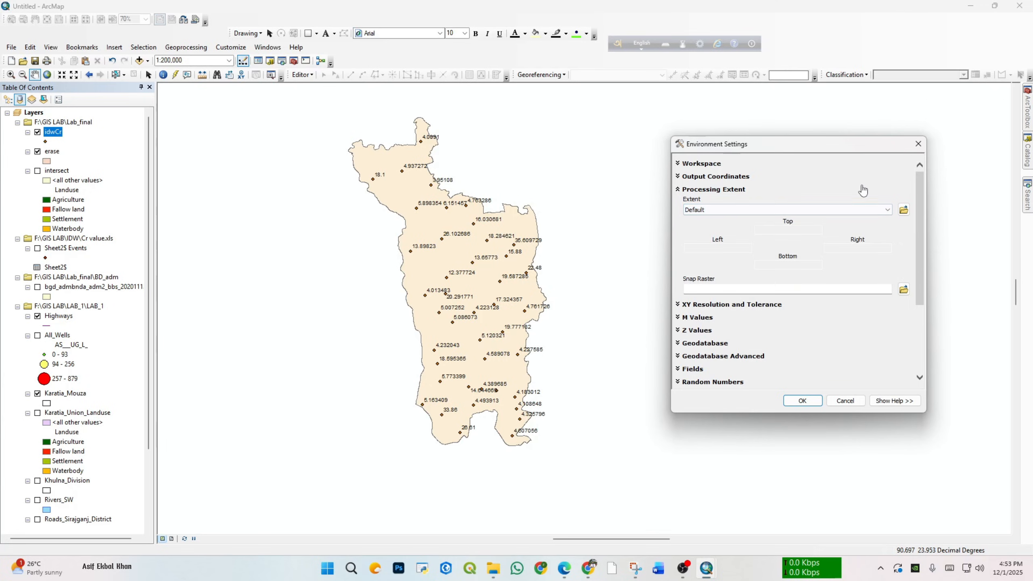
click(798, 401)
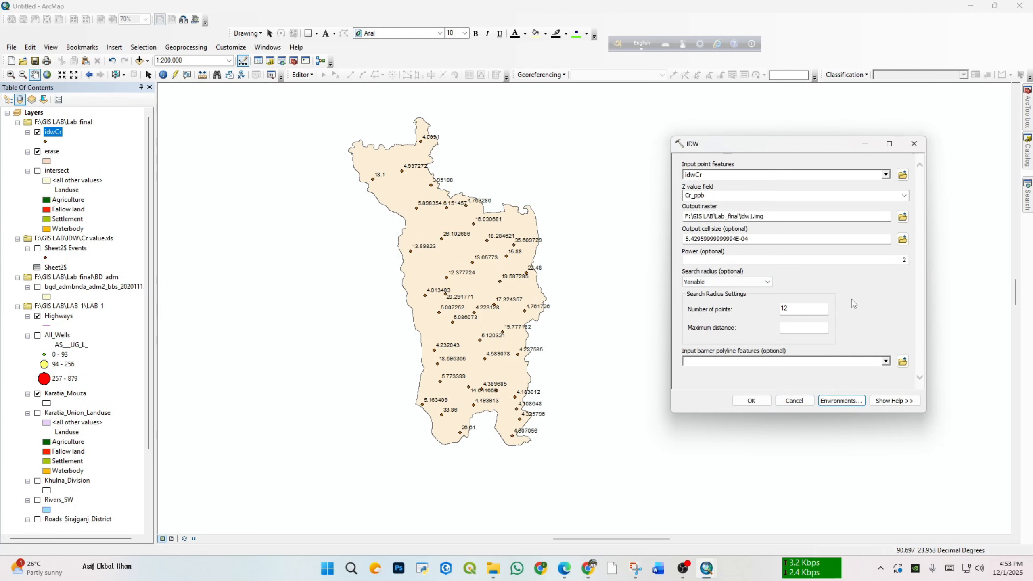
click(752, 401)
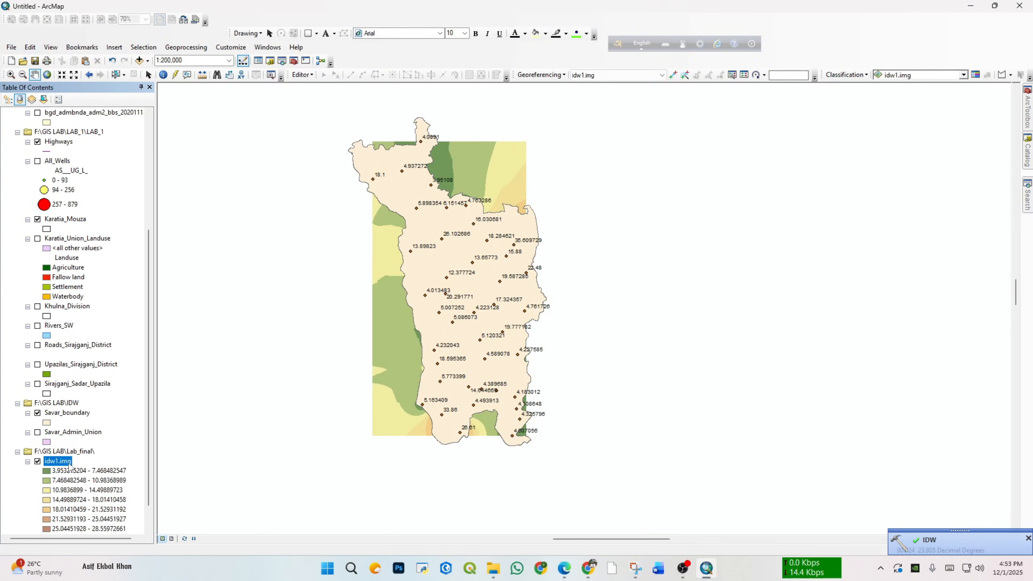
Step: Give the Savar_boundary layer a hollow fill with an outline and turn off the labels of the idwCr points
click(47, 423)
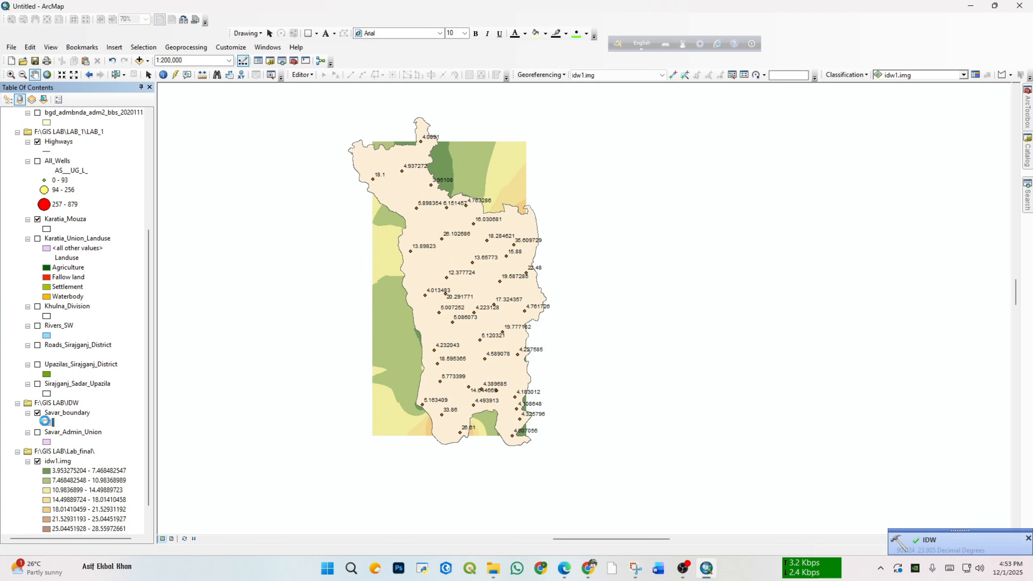
click(881, 453)
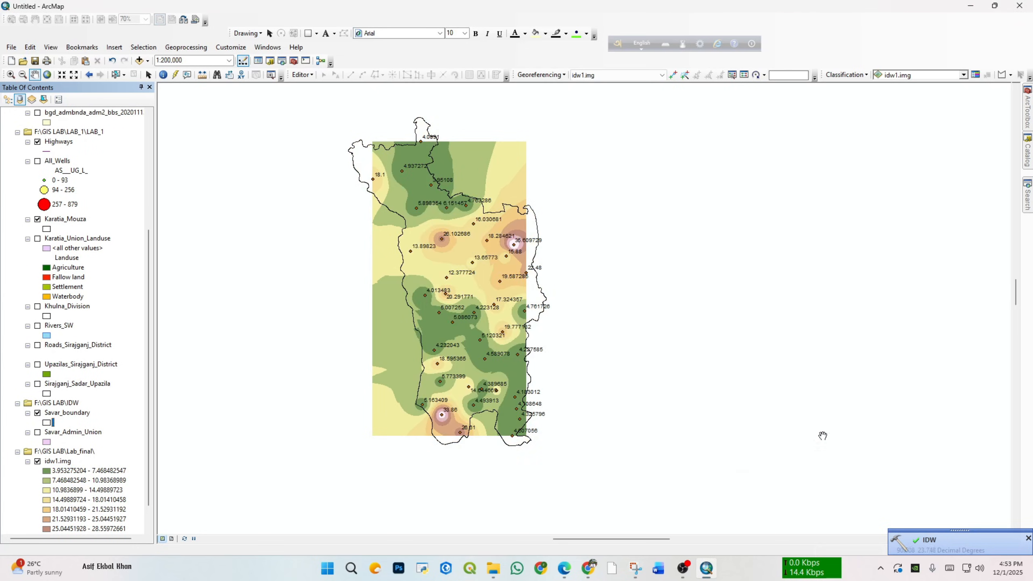
scroll(71, 269, up, 6)
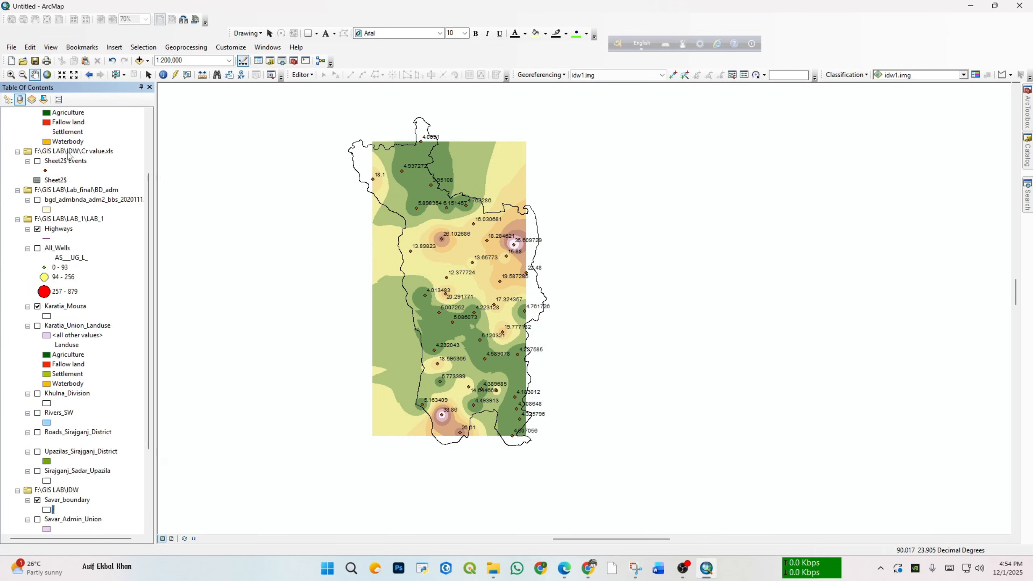
right_click(60, 133)
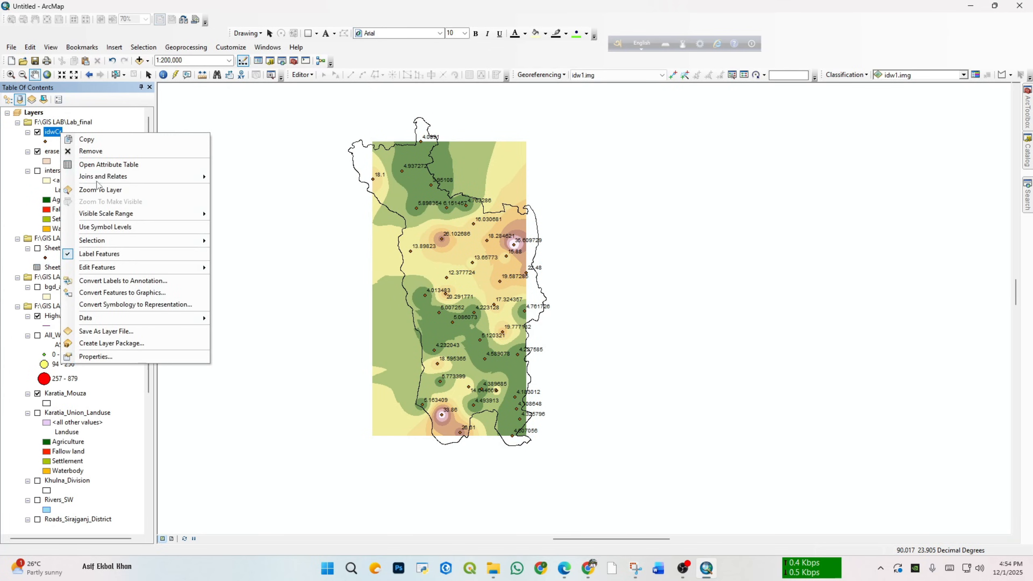
click(106, 254)
drag(647, 247, 647, 279)
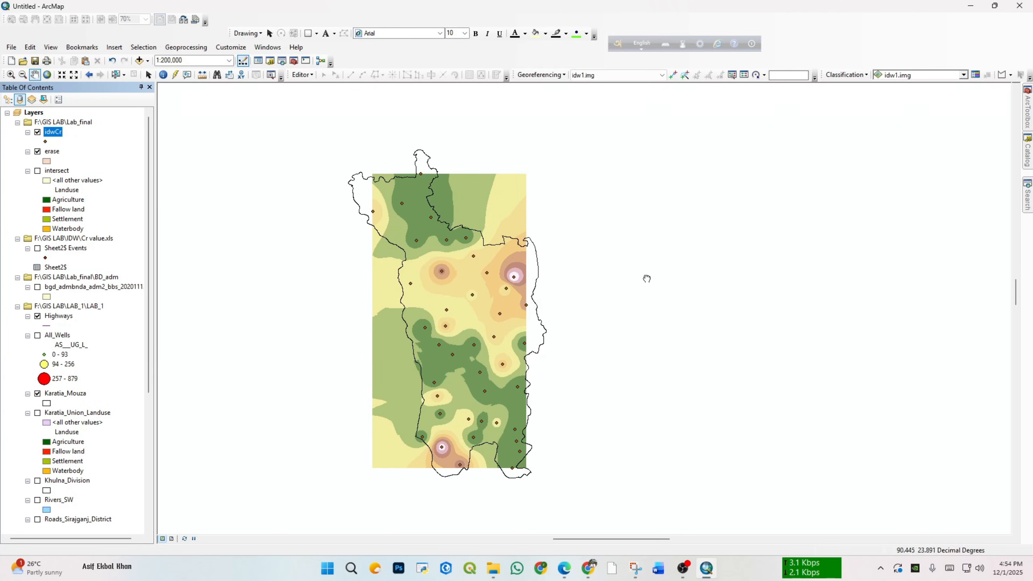
scroll(567, 306, up, 2)
scroll(592, 263, down, 3)
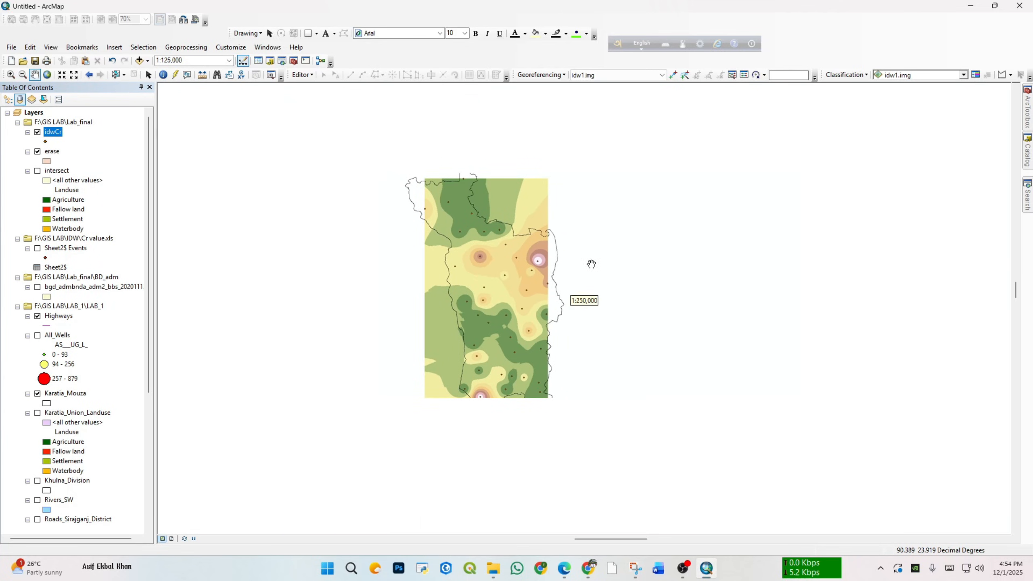
scroll(498, 258, up, 1)
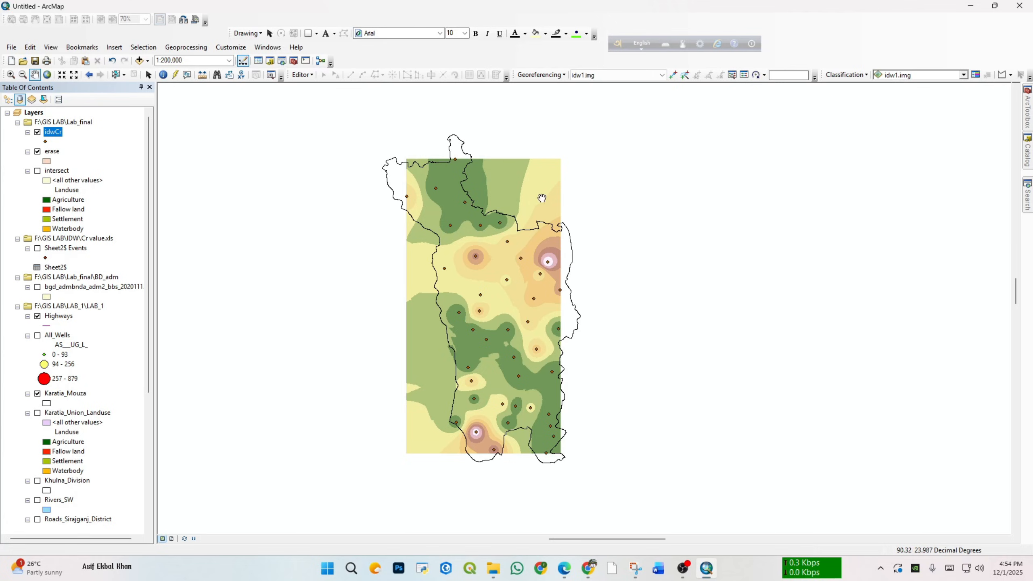
scroll(511, 310, down, 1)
scroll(546, 293, up, 2)
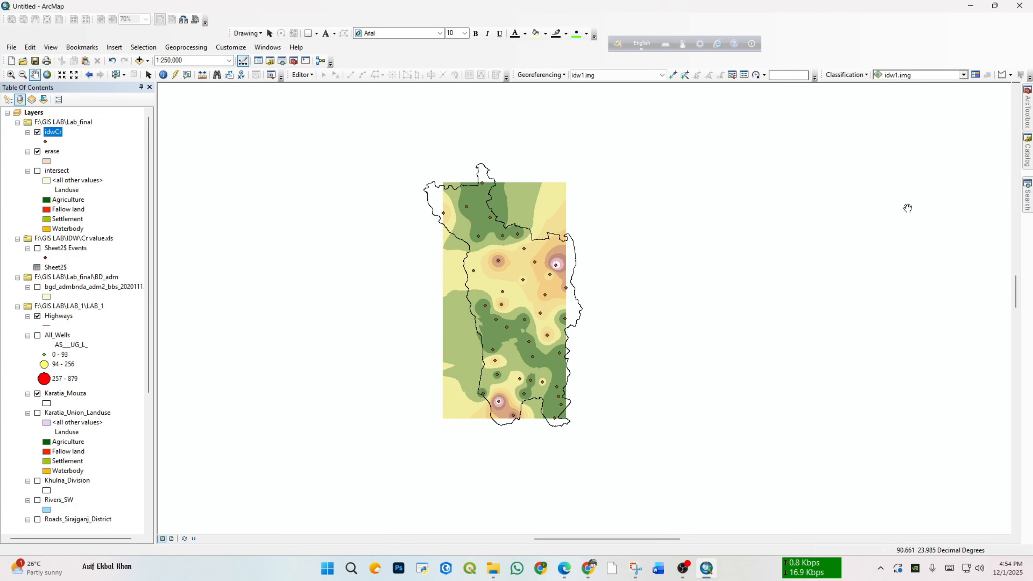
Step: Start a new IDW interpolation with idwCr as the input point features and Cr_ppb as the Z value field
click(1030, 122)
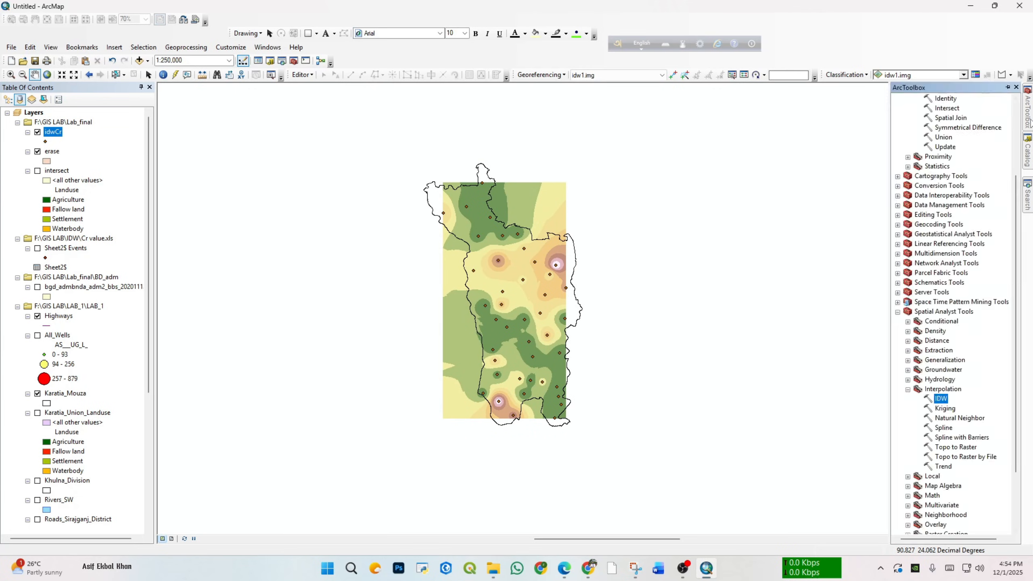
double_click(948, 401)
click(886, 175)
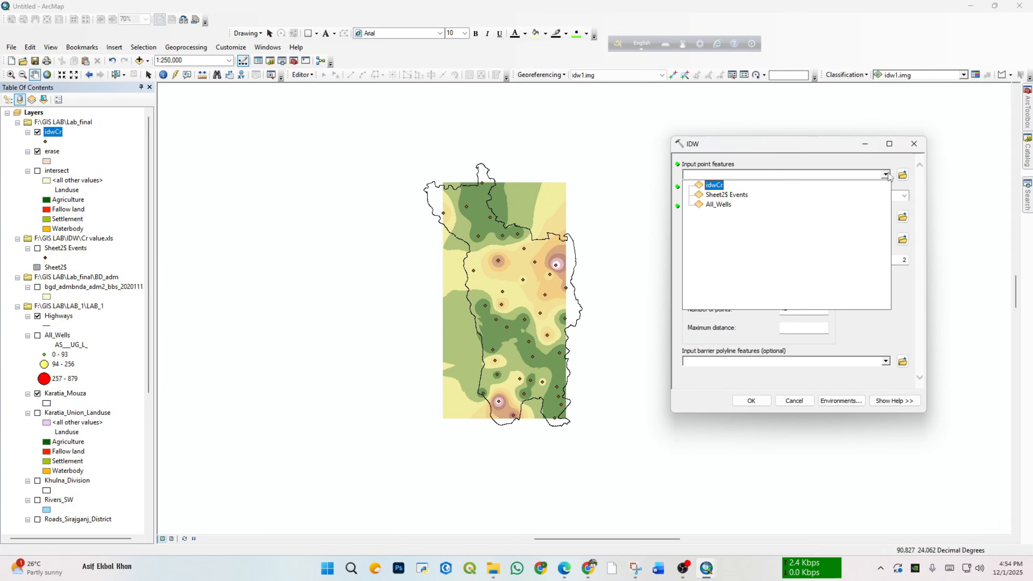
click(715, 186)
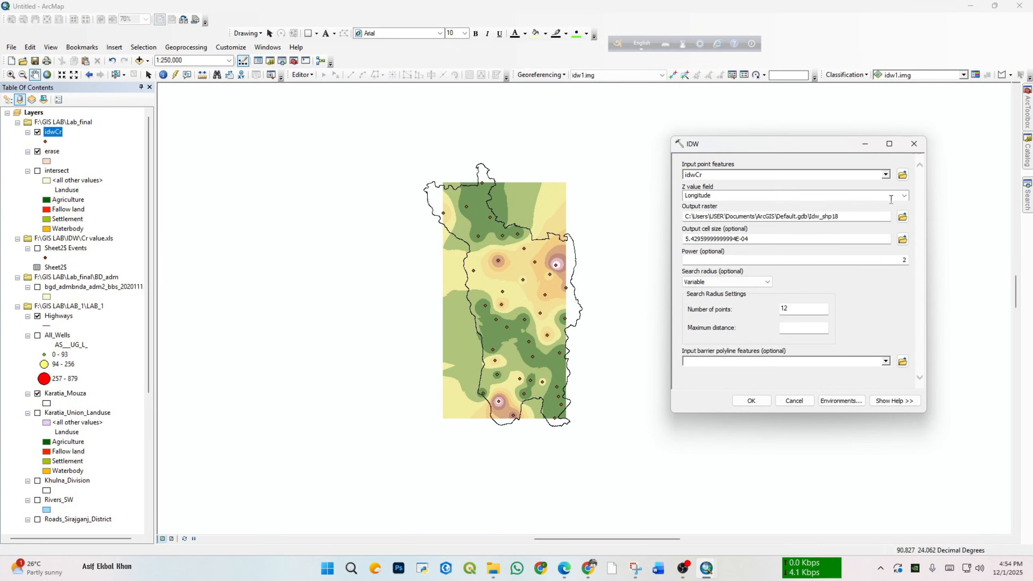
click(904, 196)
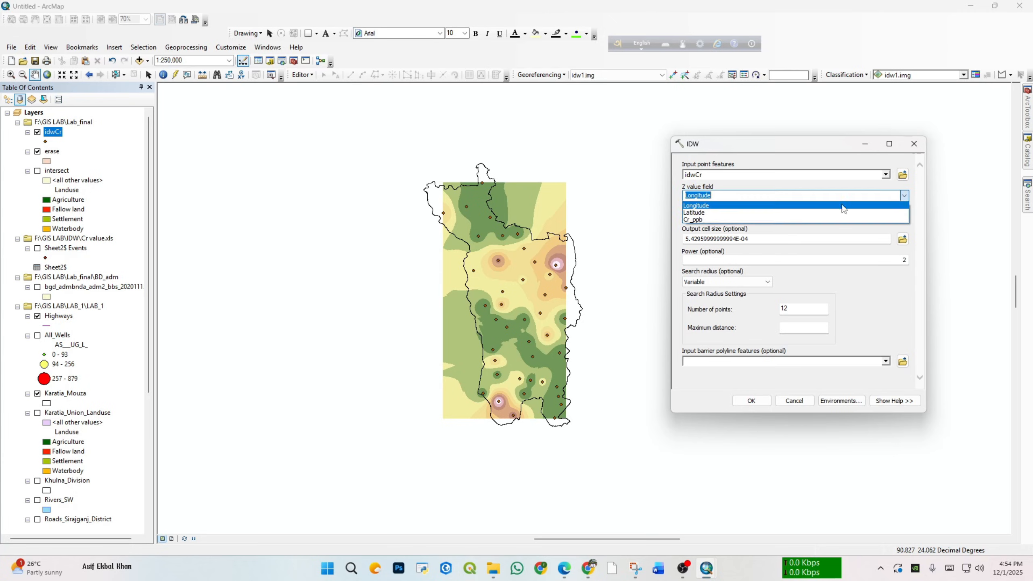
click(843, 220)
Step: Set the IDW output raster to idw2.img in the Lab_final folder
click(902, 216)
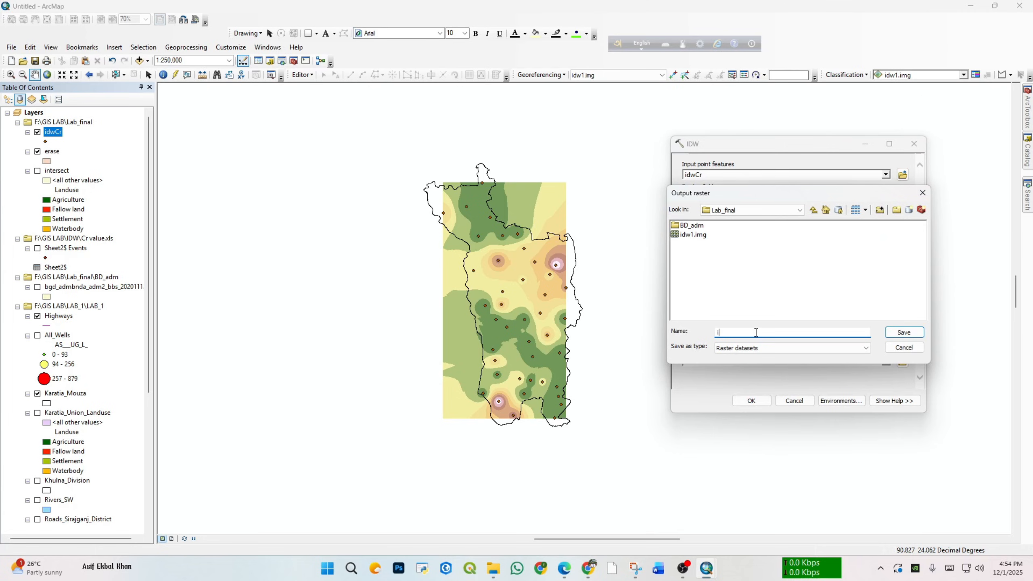
text(idw2.img)
click(904, 333)
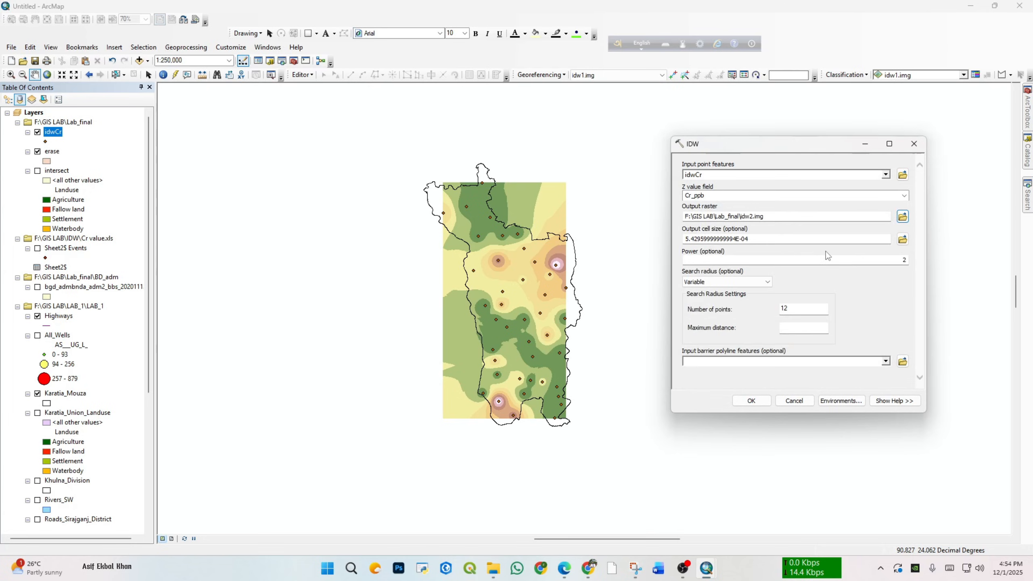
Step: Set the processing extent in the IDW environment settings to Same as layer Savar_boundary
click(841, 400)
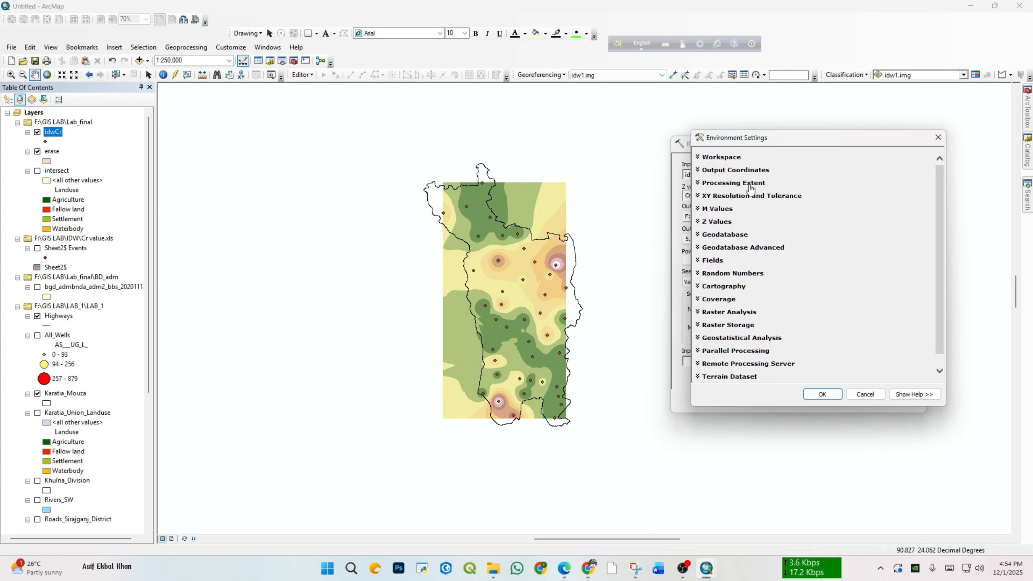
click(750, 184)
click(892, 204)
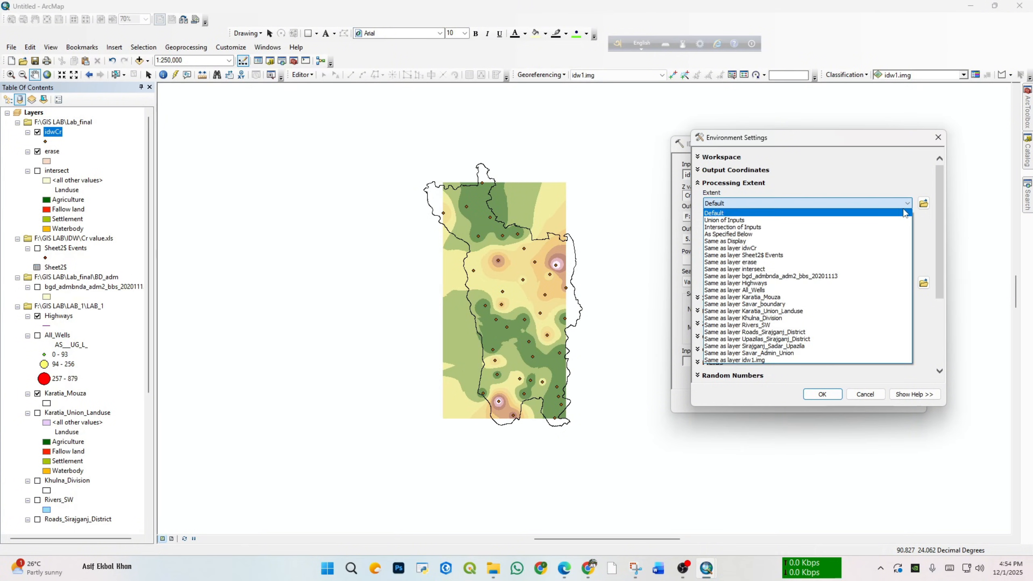
click(763, 305)
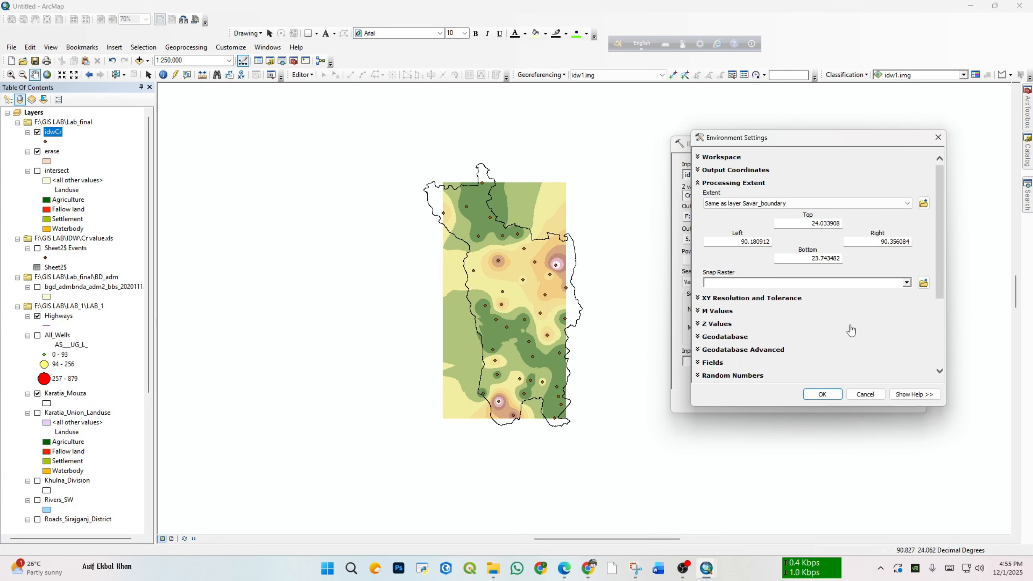
Step: Set the raster analysis mask to Savar_boundary in the environment settings and run the IDW interpolation
scroll(848, 326, down, 5)
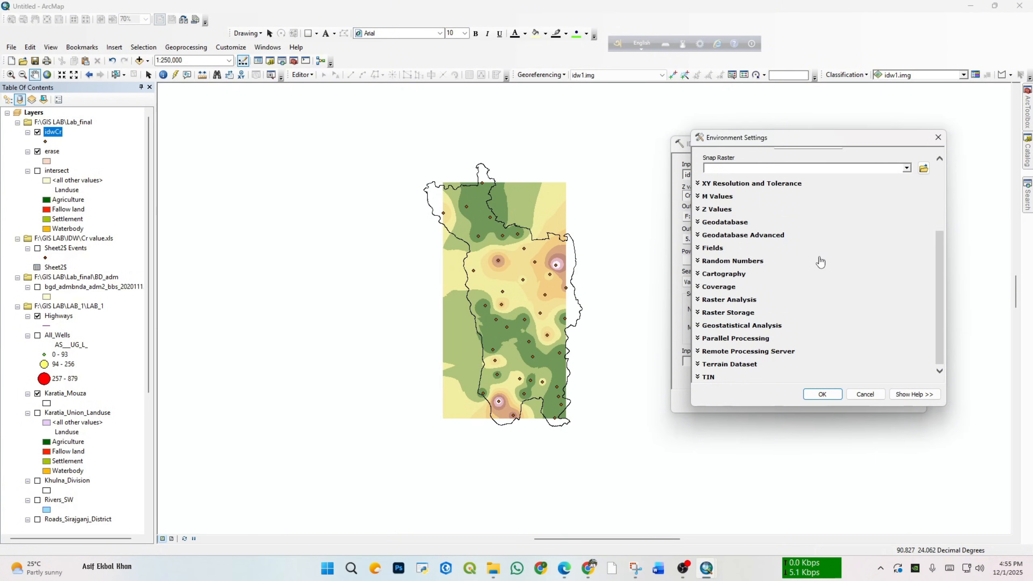
click(731, 301)
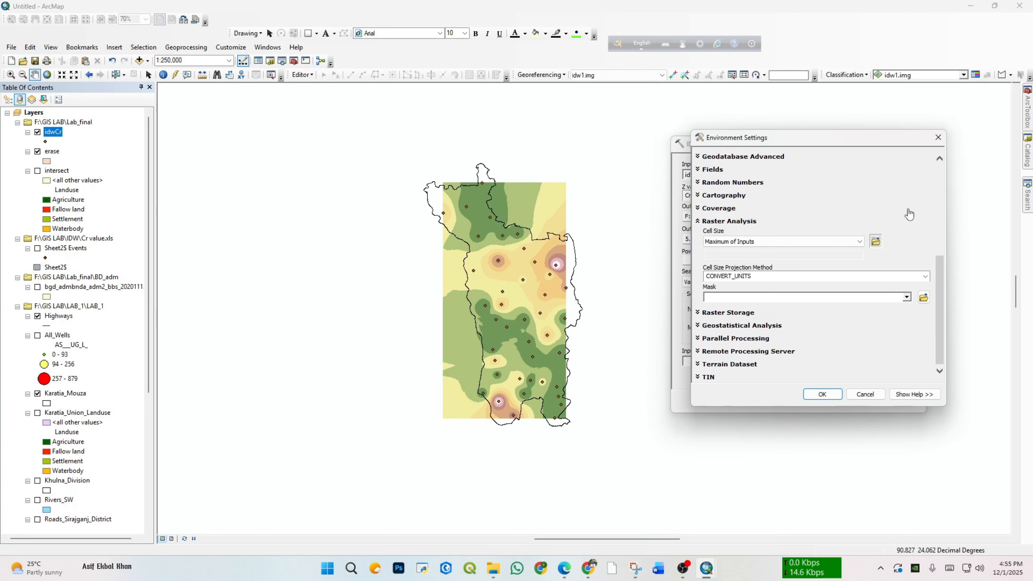
click(907, 298)
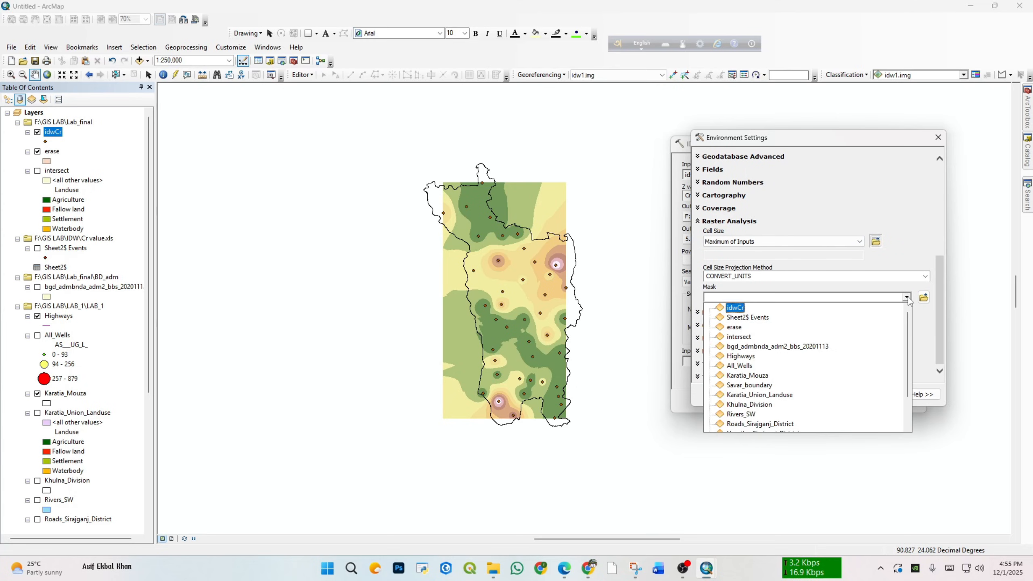
scroll(753, 367, down, 2)
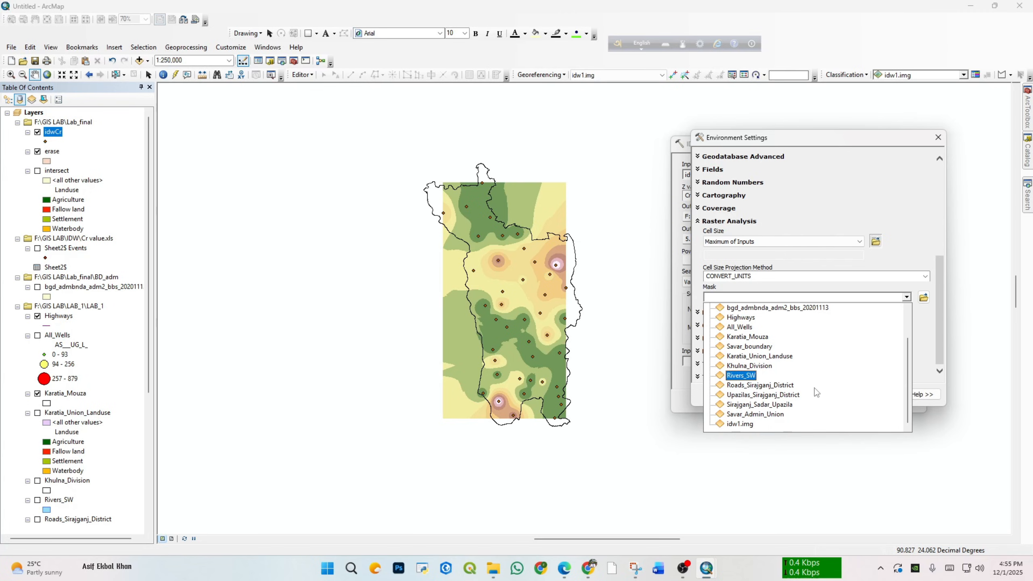
click(753, 347)
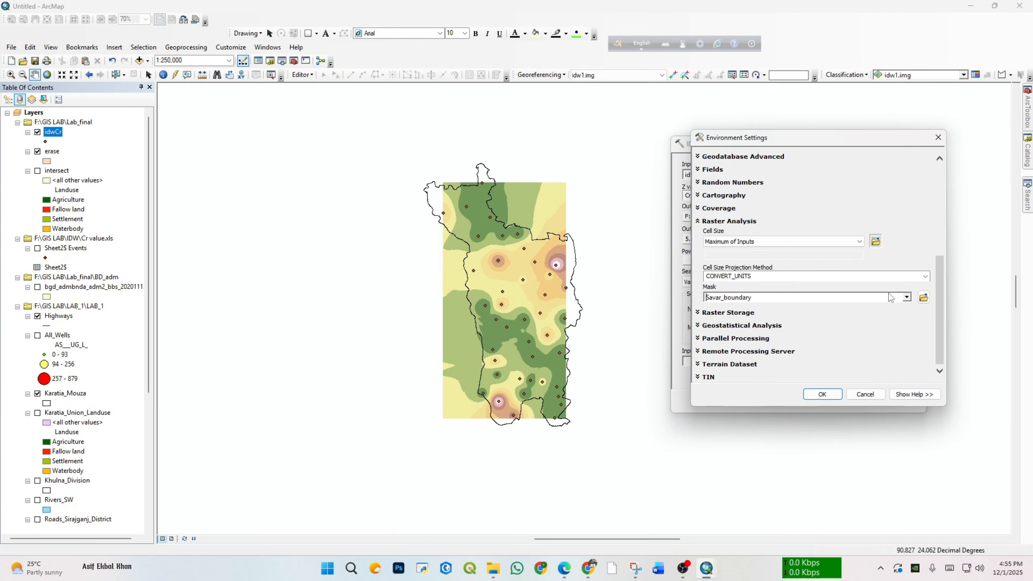
scroll(911, 229, up, 3)
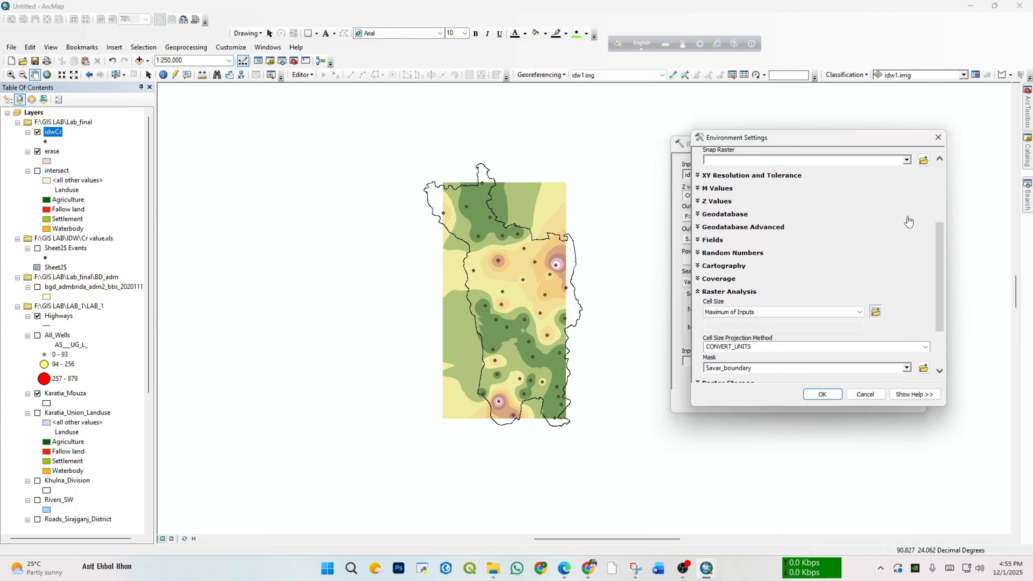
scroll(910, 222, down, 3)
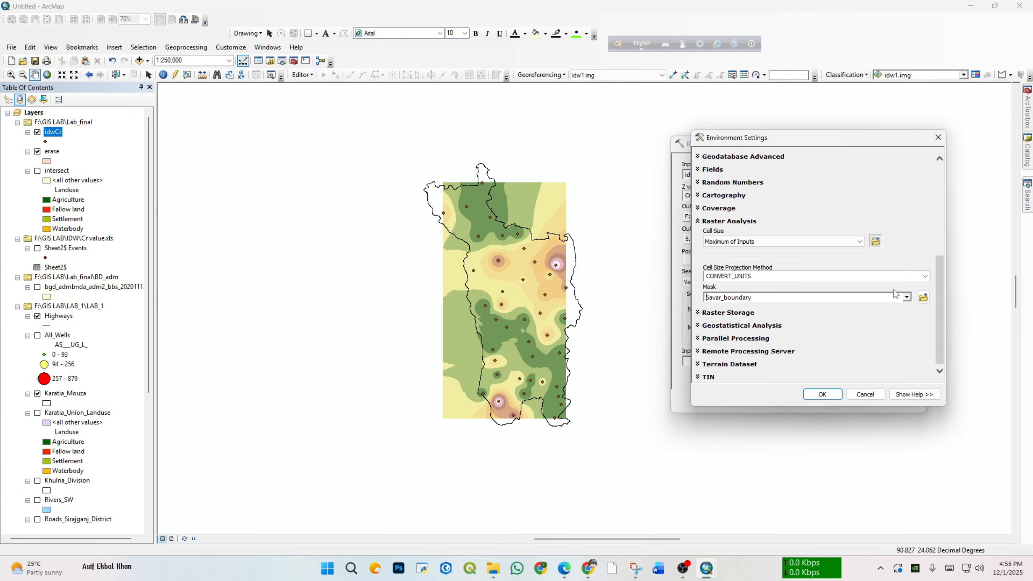
click(823, 394)
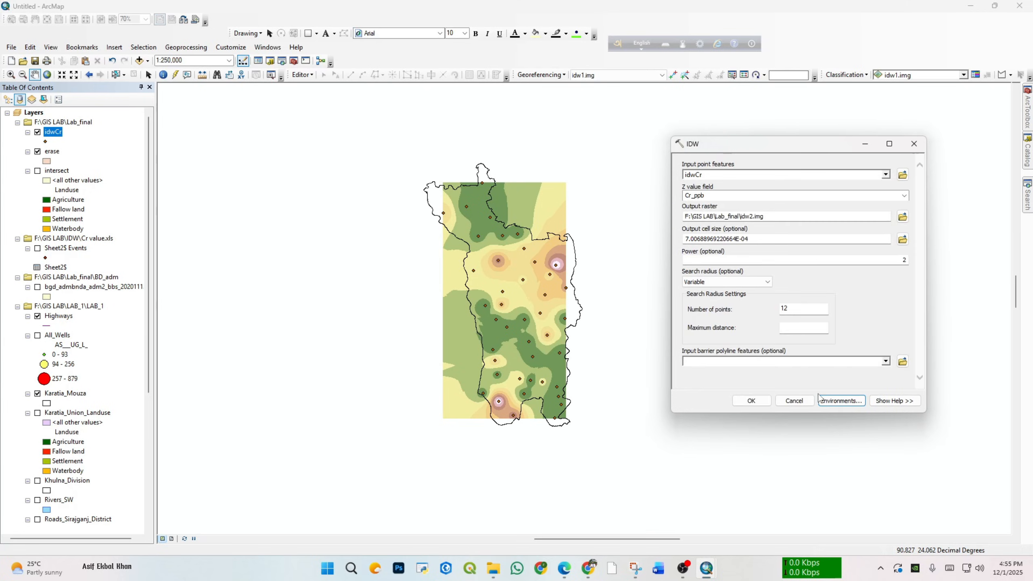
click(752, 402)
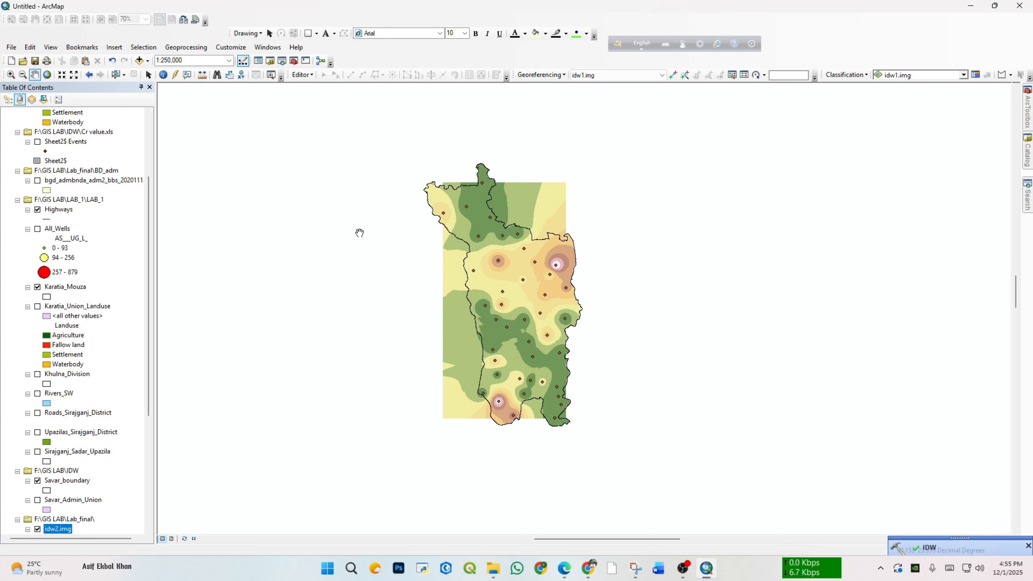
Step: Turn off the idw1.img layer so that only the masked idw2.img raster is displayed
scroll(51, 271, up, 3)
scroll(60, 238, up, 2)
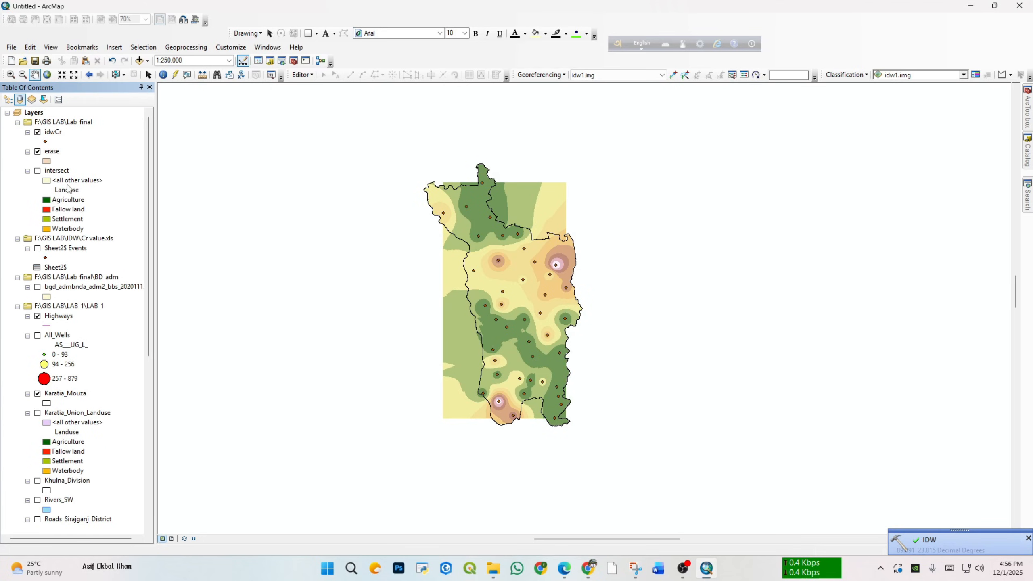
scroll(65, 164, down, 10)
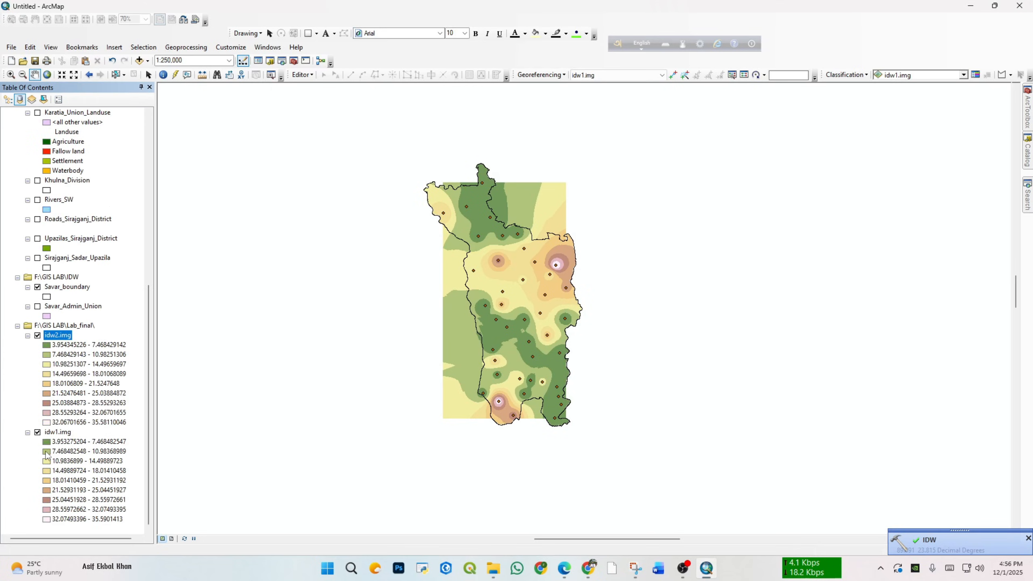
click(38, 432)
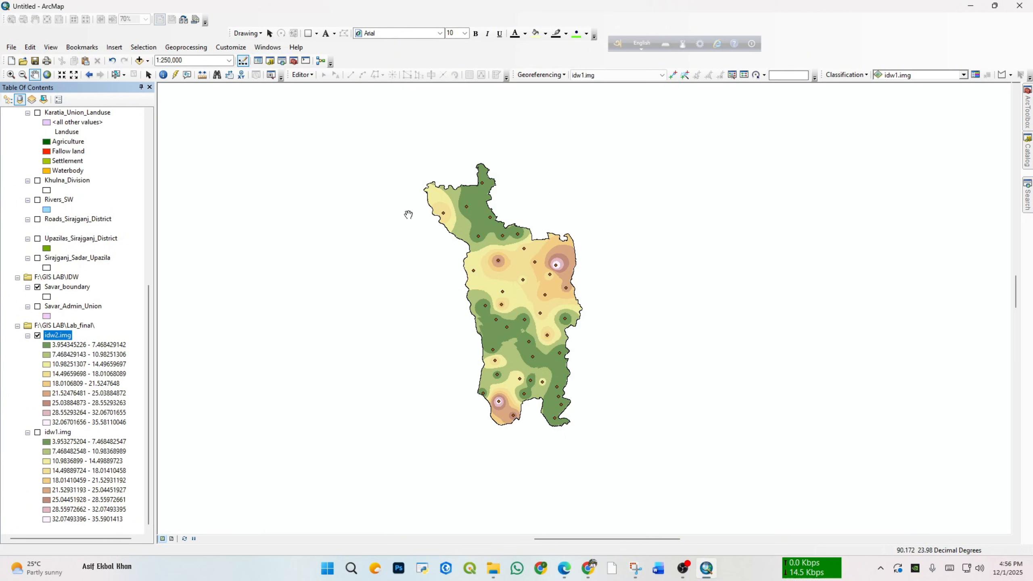
Step: Set the classified symbology of the idw2.img layer to 5 classes
right_click(54, 334)
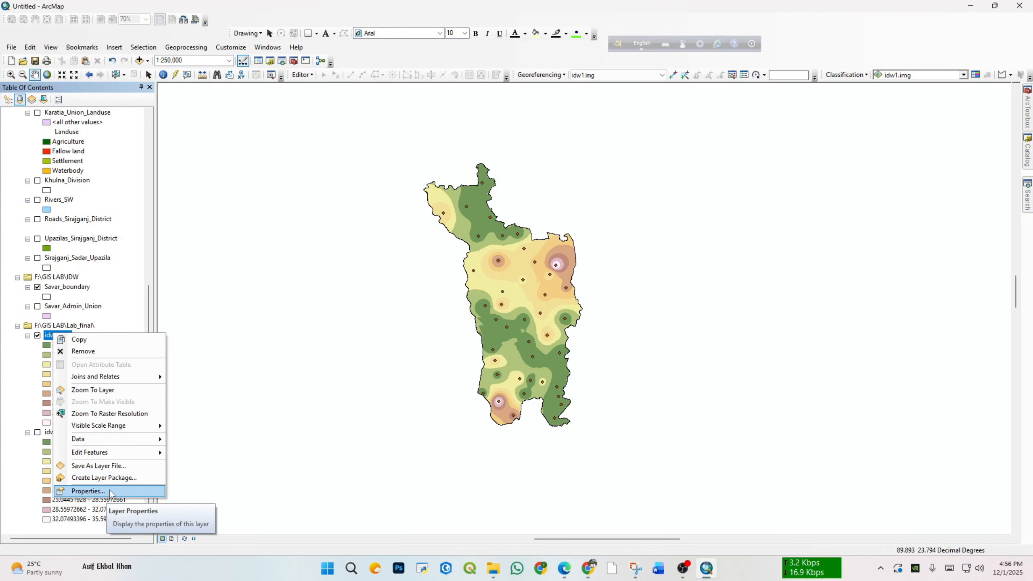
click(110, 490)
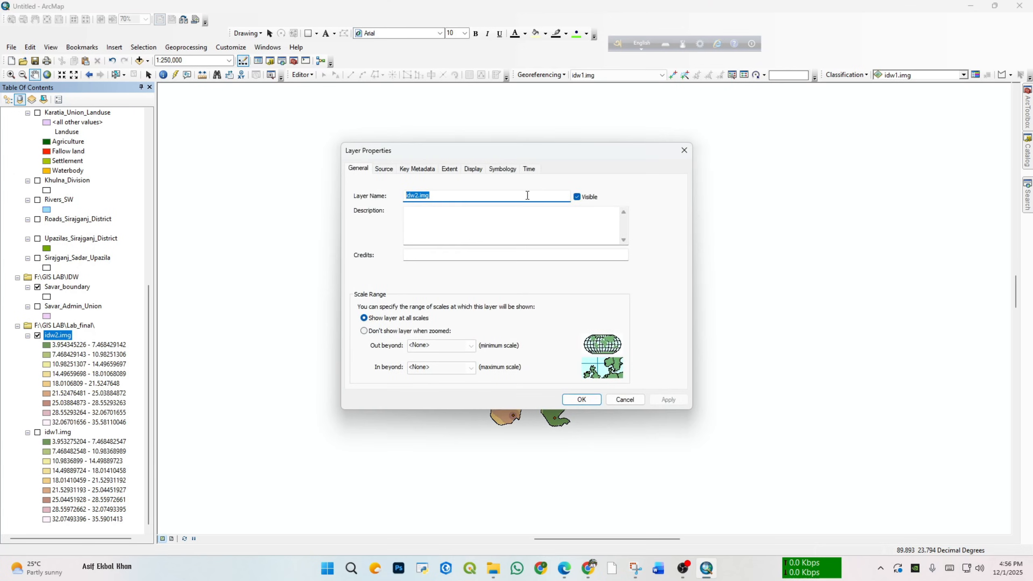
click(503, 168)
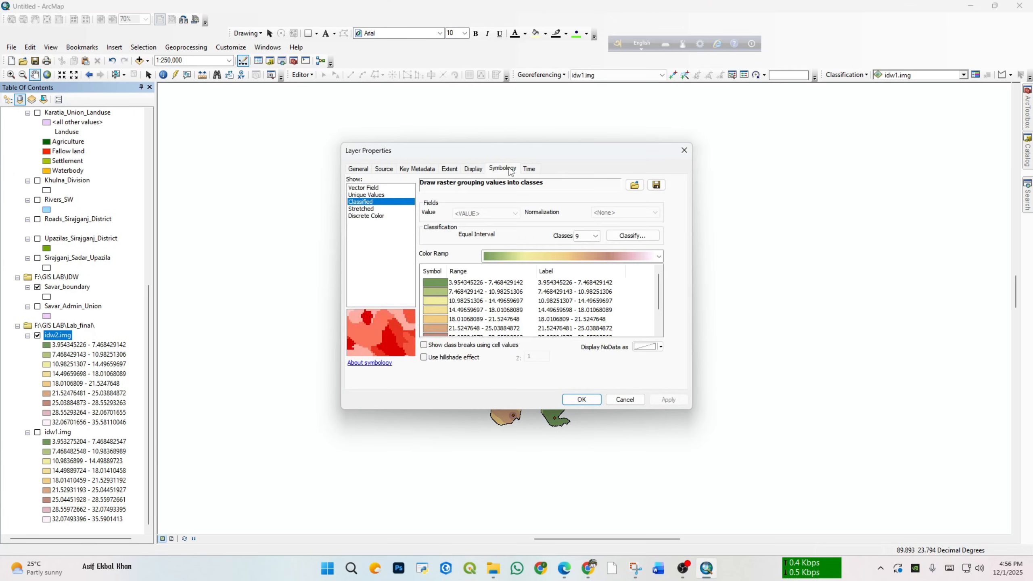
drag(530, 154, 672, 134)
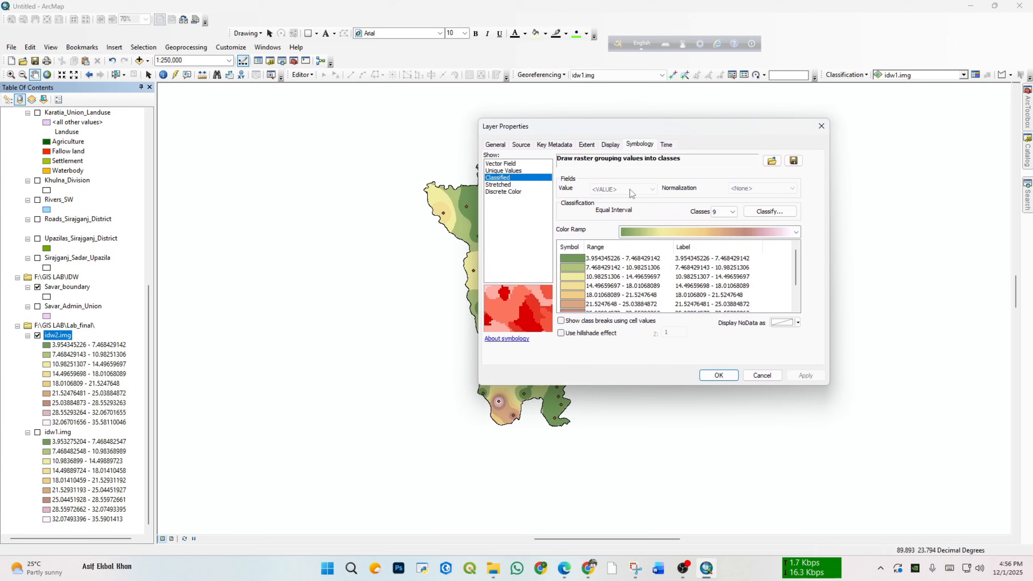
click(732, 211)
click(722, 245)
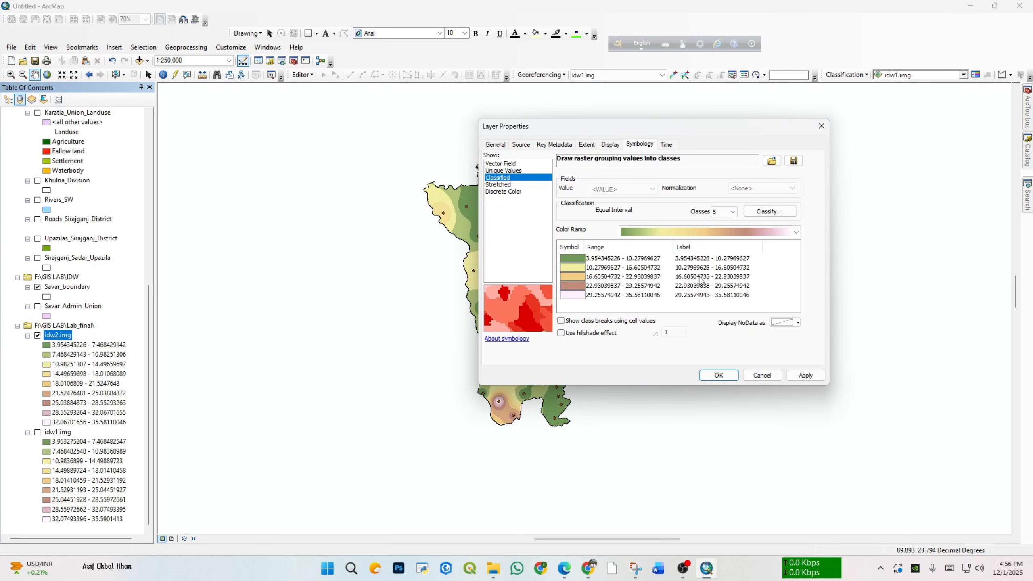
Step: Apply the dark green to yellow to red color ramp to the idw2.img classes
click(796, 232)
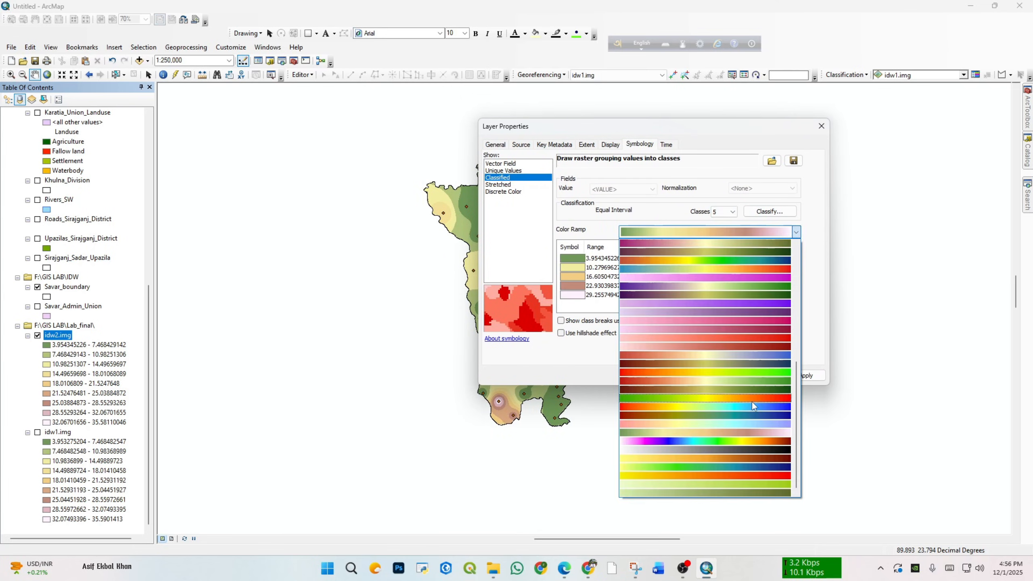
scroll(754, 310, up, 5)
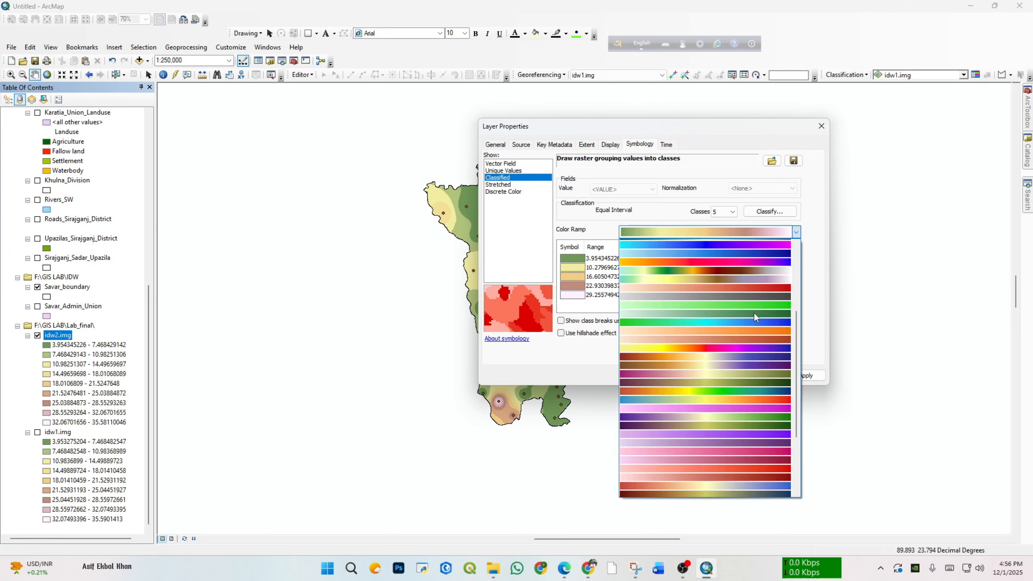
scroll(754, 311, up, 5)
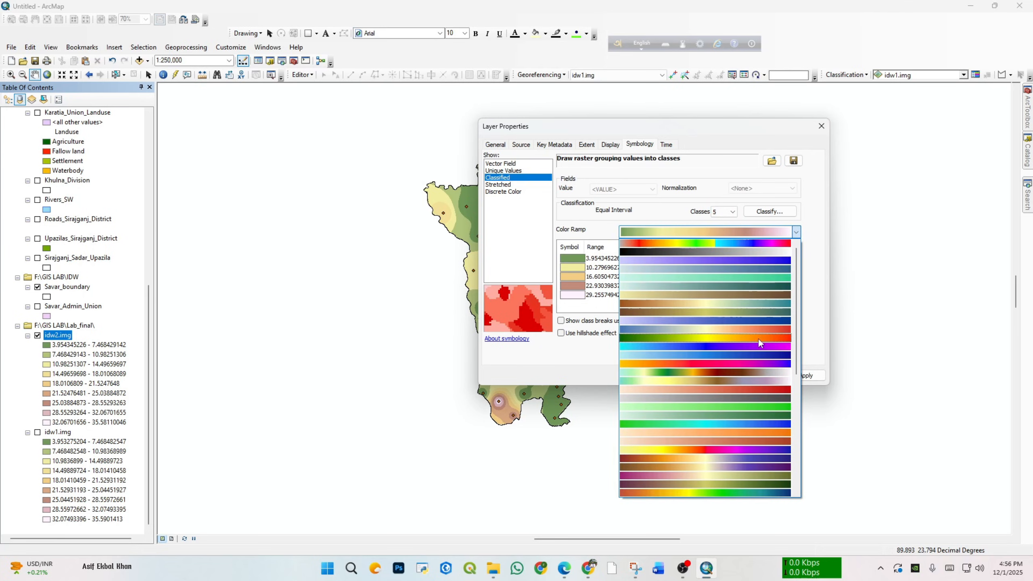
click(760, 343)
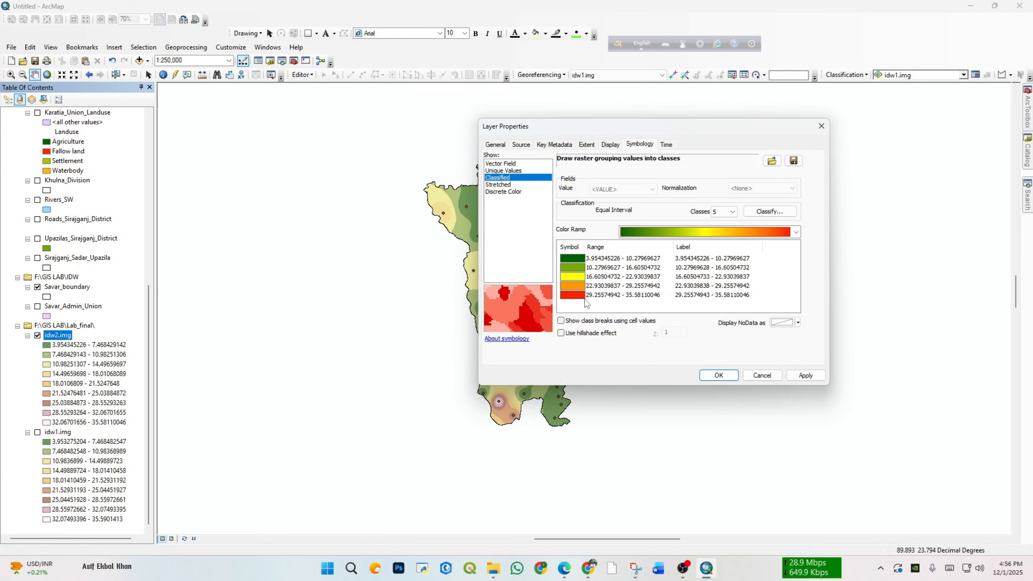
click(804, 375)
click(719, 375)
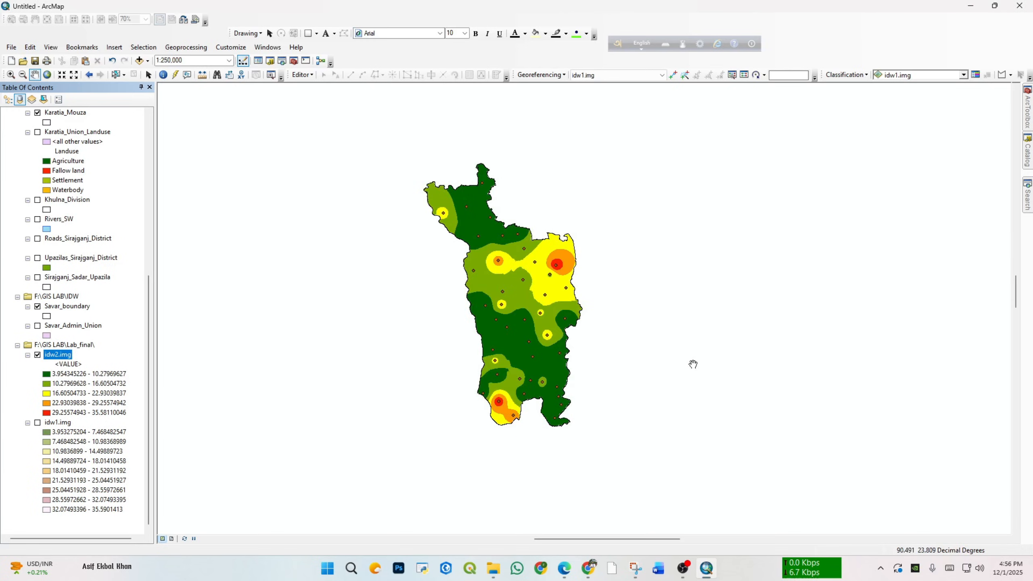
Step: Switch to the page layout and zoom the map frame to the extent of the idw2.img layer
scroll(565, 319, up, 1)
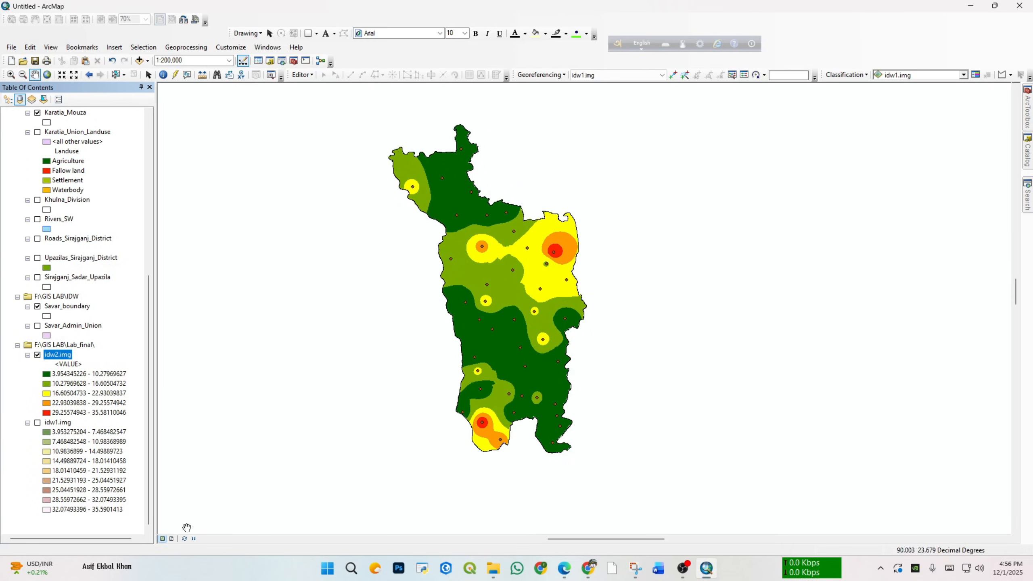
click(172, 540)
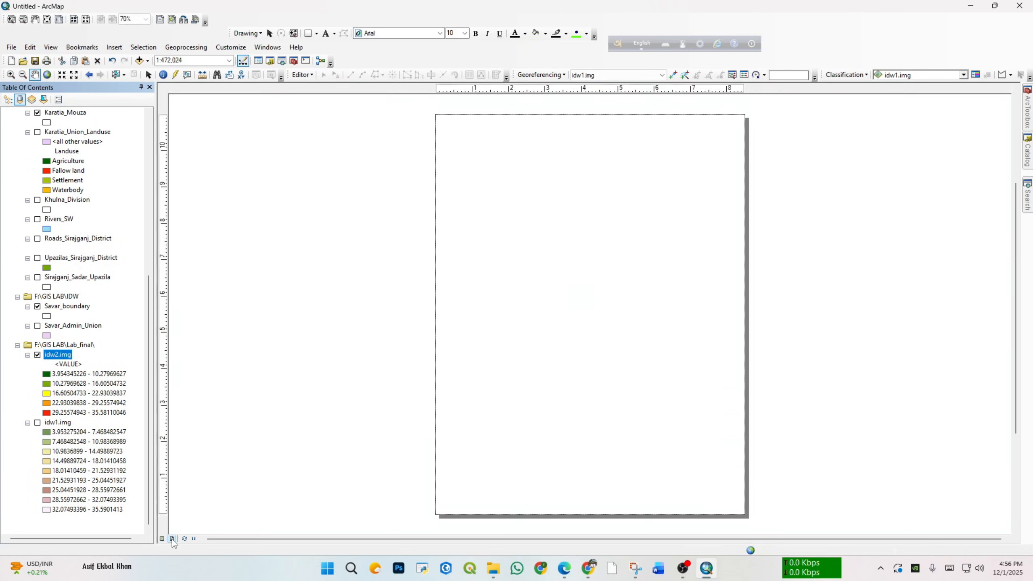
right_click(60, 354)
click(100, 411)
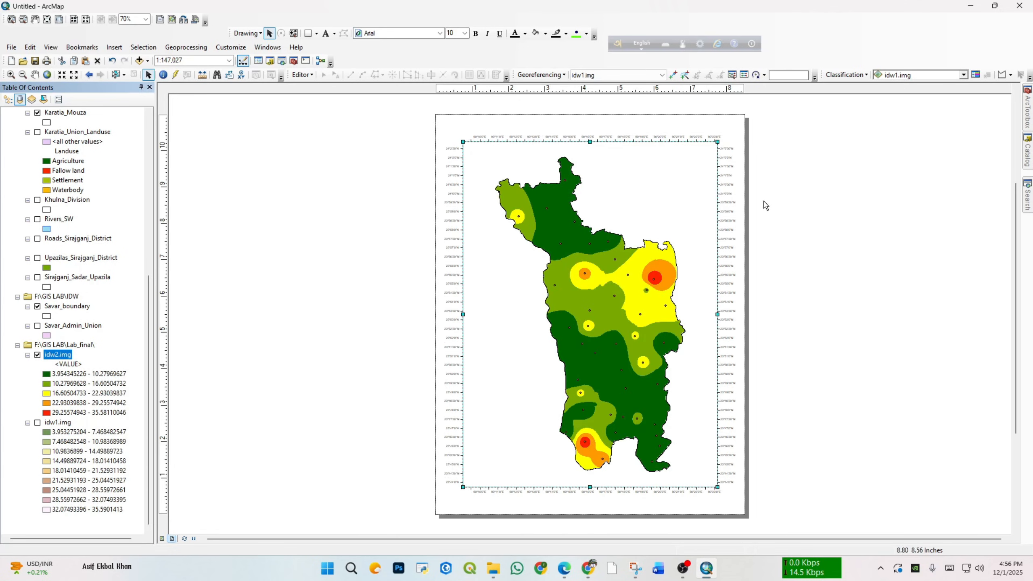
click(602, 223)
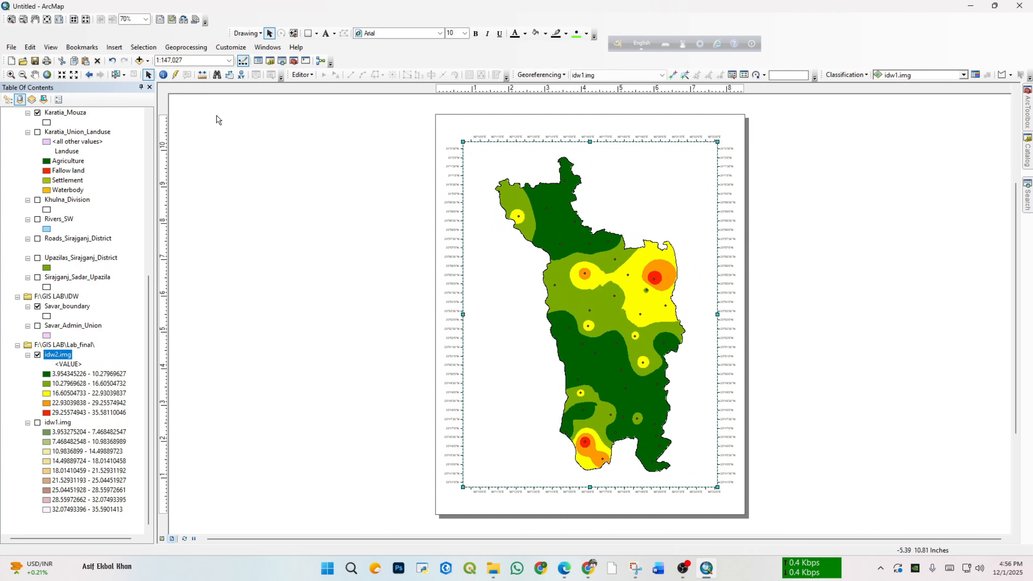
Step: Insert a legend with the default wizard settings and place it in the lower-left corner of the map frame
click(114, 47)
click(136, 123)
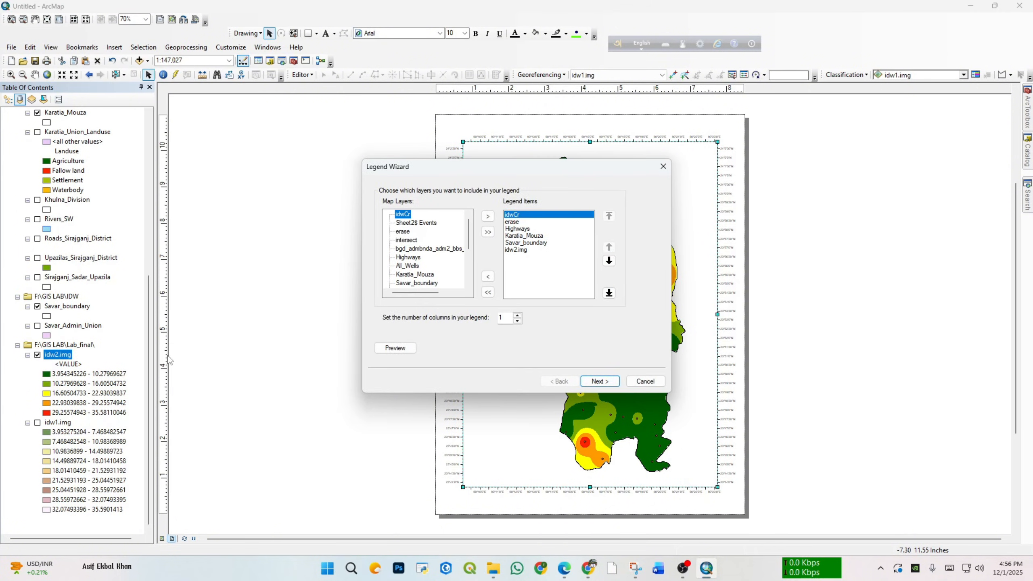
scroll(419, 258, down, 3)
click(409, 275)
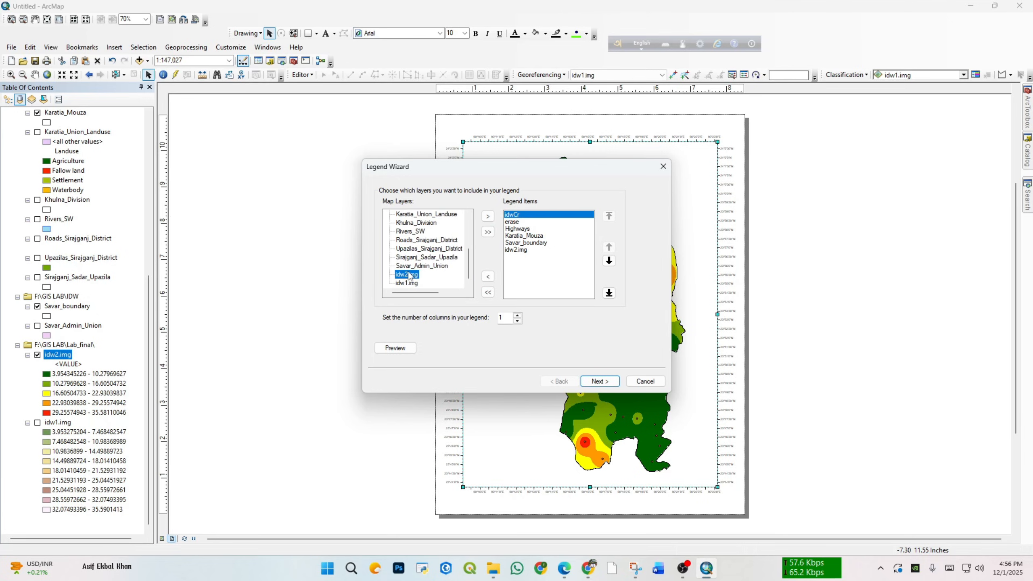
click(607, 383)
click(602, 384)
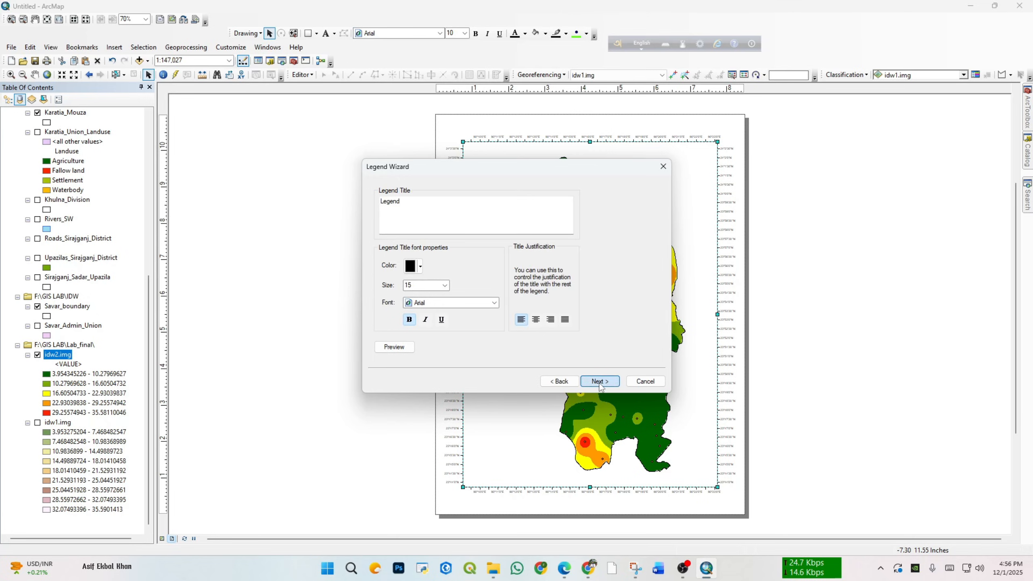
click(600, 382)
click(600, 382)
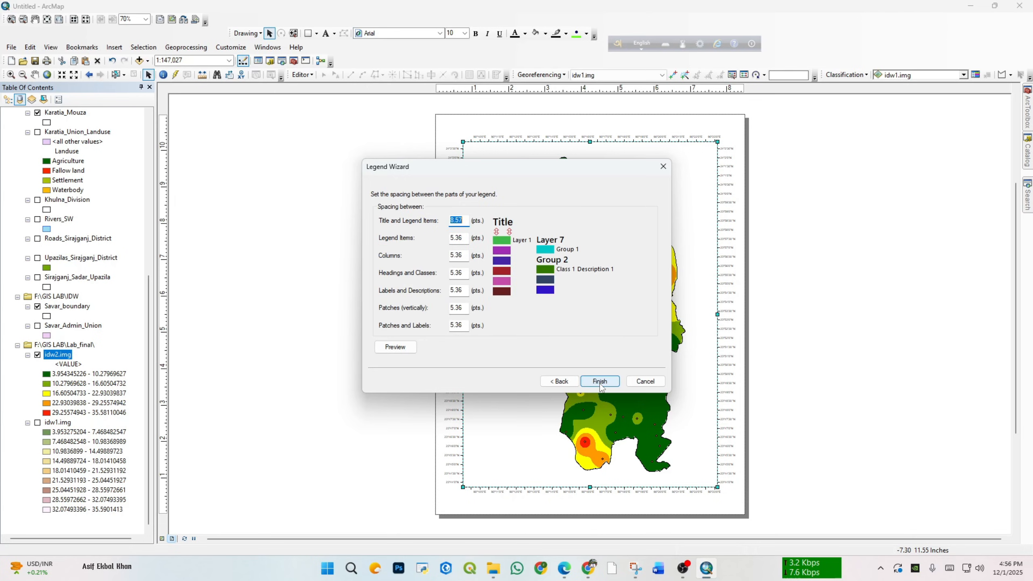
click(600, 382)
drag(534, 307, 530, 411)
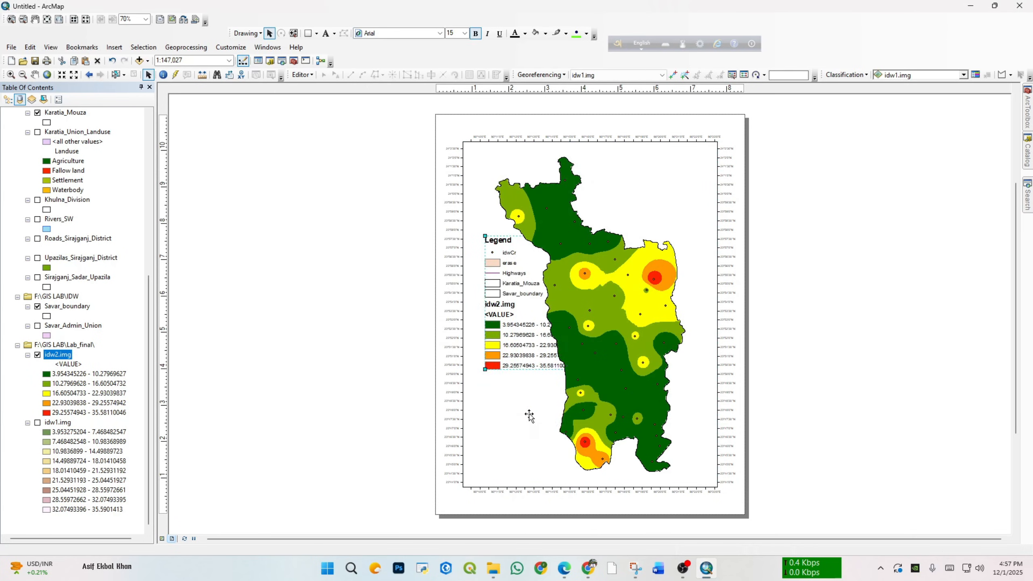
click(638, 350)
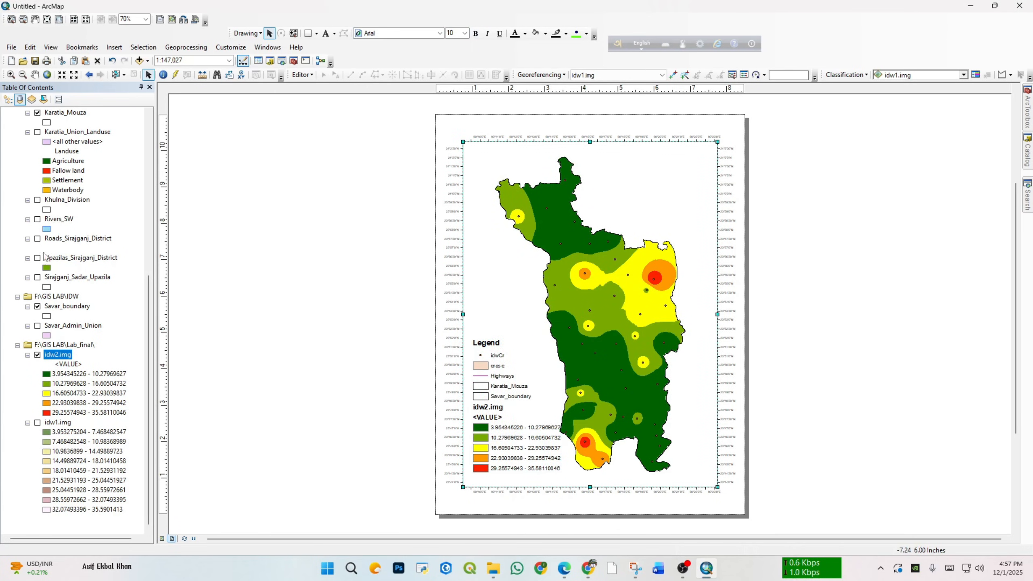
Step: Turn off the erase, Karatia_Mouza and Highways layers to remove them from the legend
scroll(63, 234, up, 6)
scroll(63, 234, up, 4)
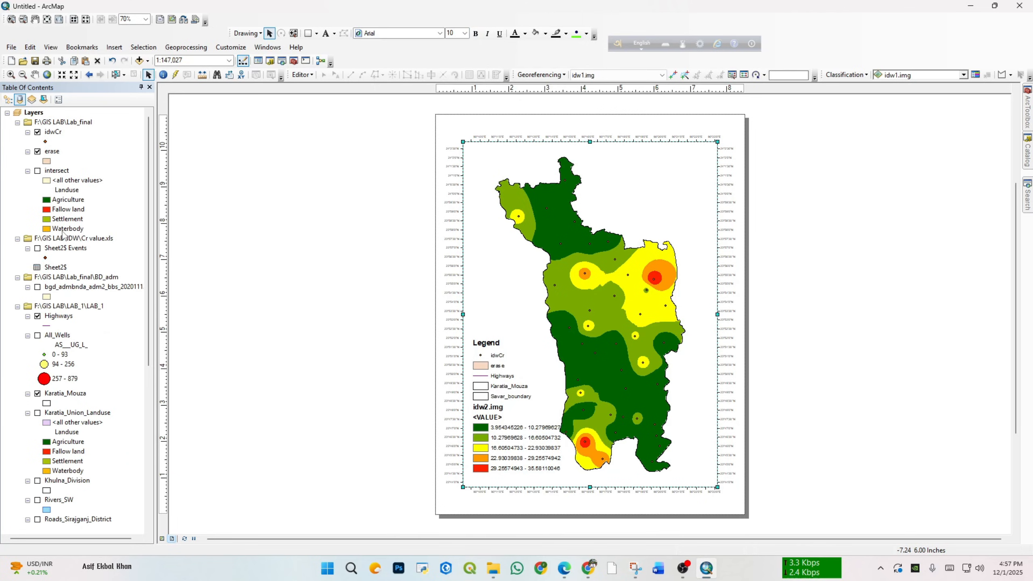
click(37, 151)
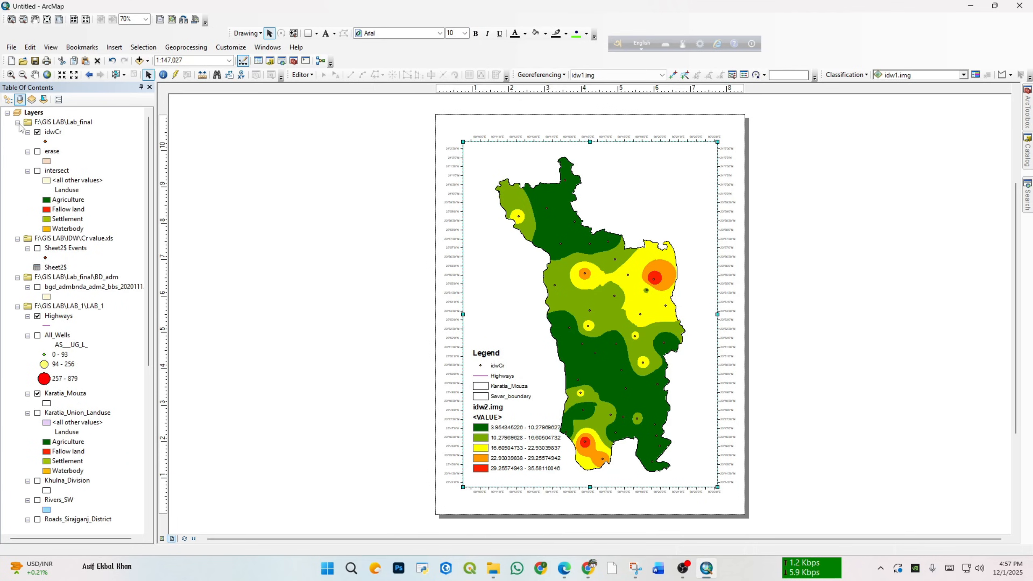
scroll(65, 226, down, 12)
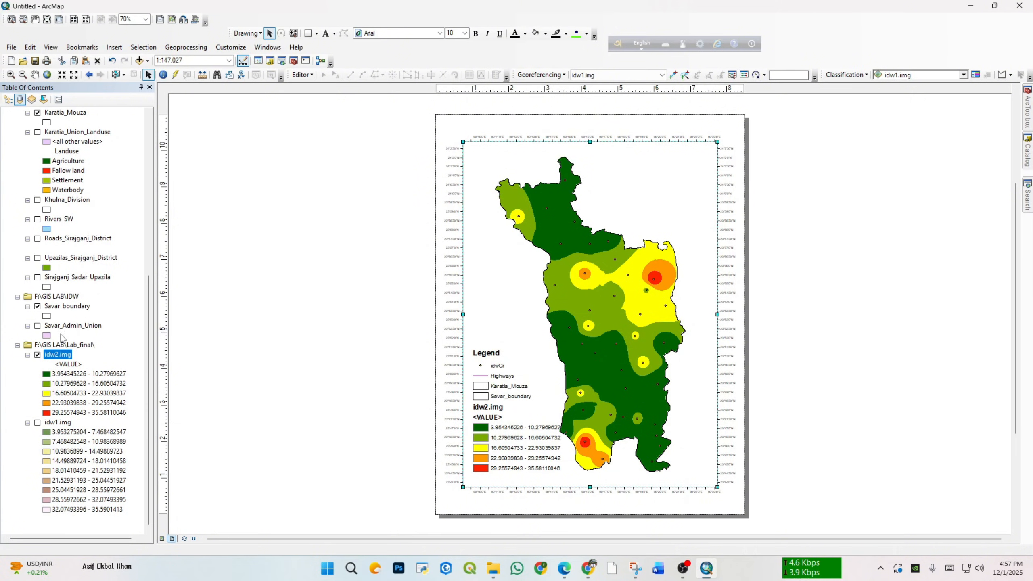
scroll(47, 219, up, 2)
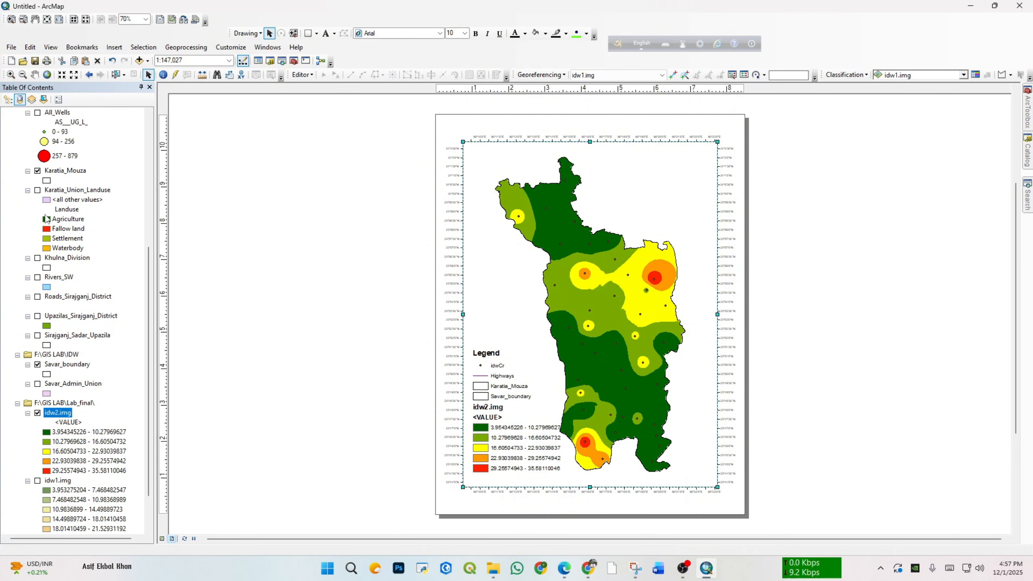
click(37, 171)
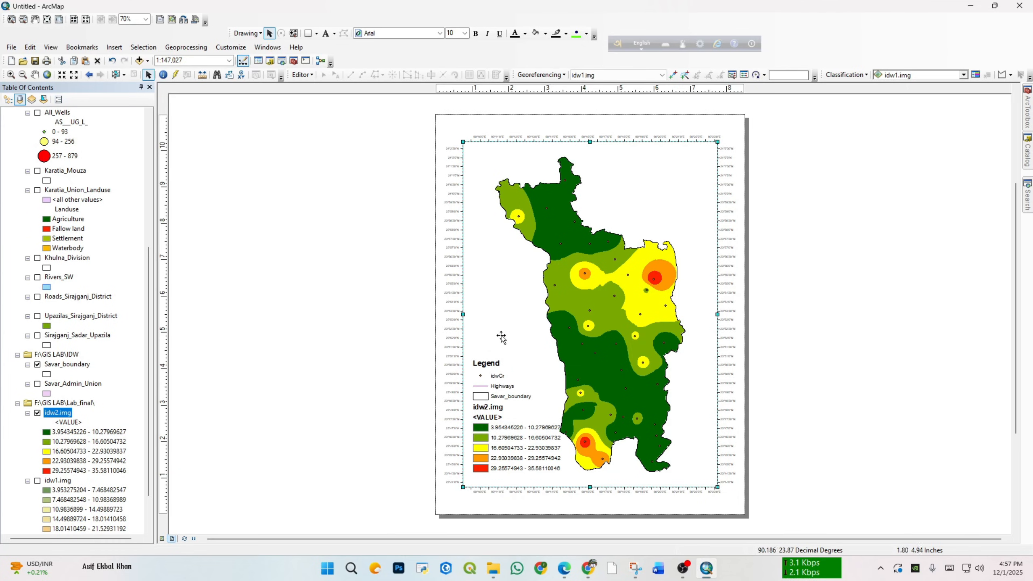
scroll(59, 160, up, 1)
scroll(58, 161, up, 4)
click(38, 238)
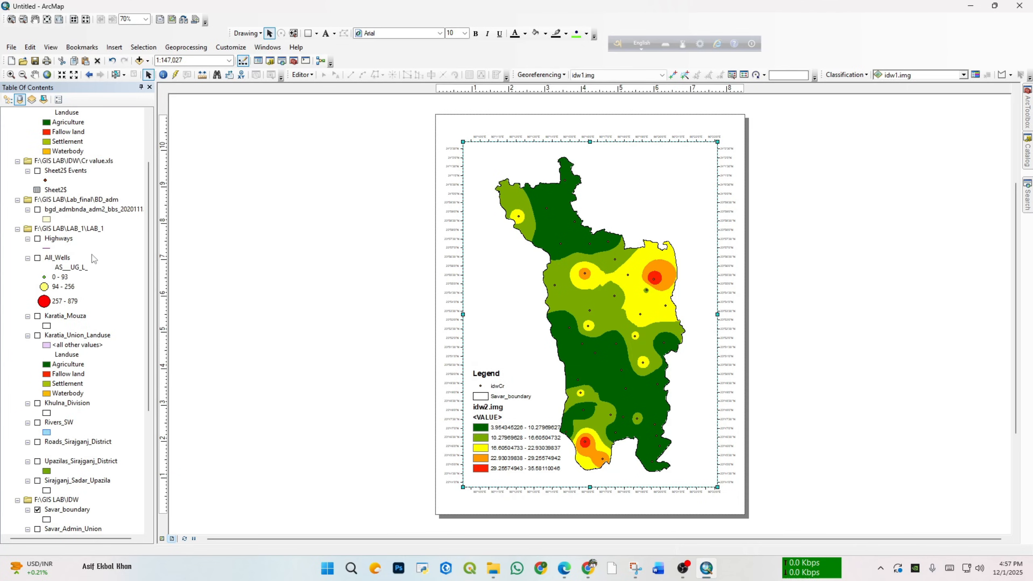
click(737, 267)
Step: Insert a Scale Line 2 scale bar and place it in the lower-right corner of the map frame
click(114, 47)
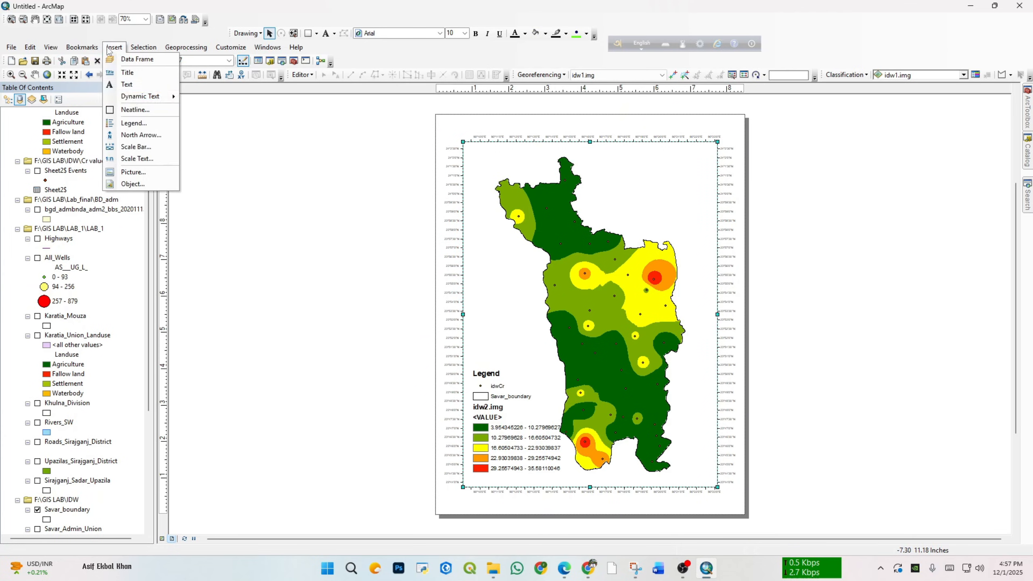
click(147, 148)
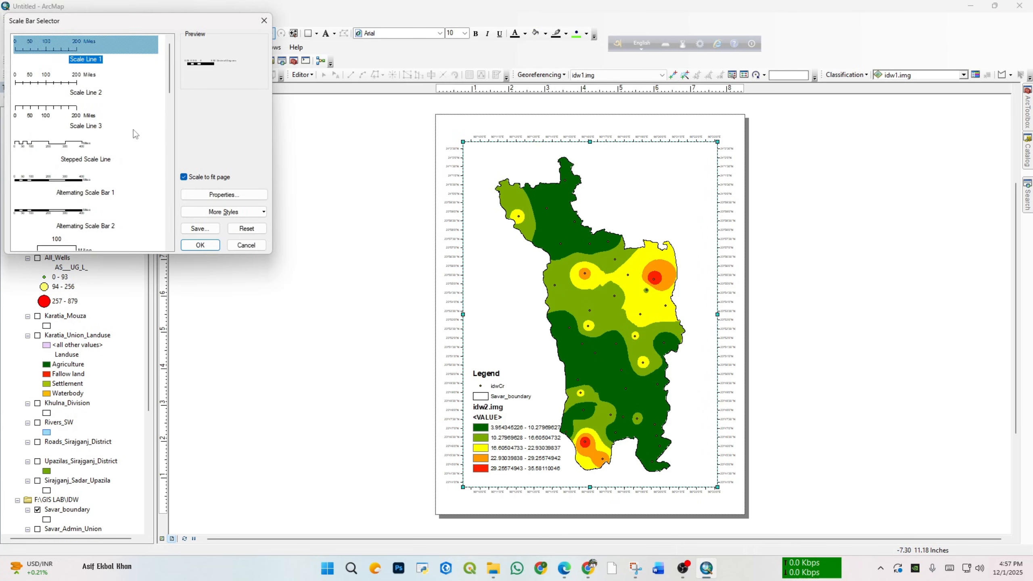
click(67, 92)
click(200, 245)
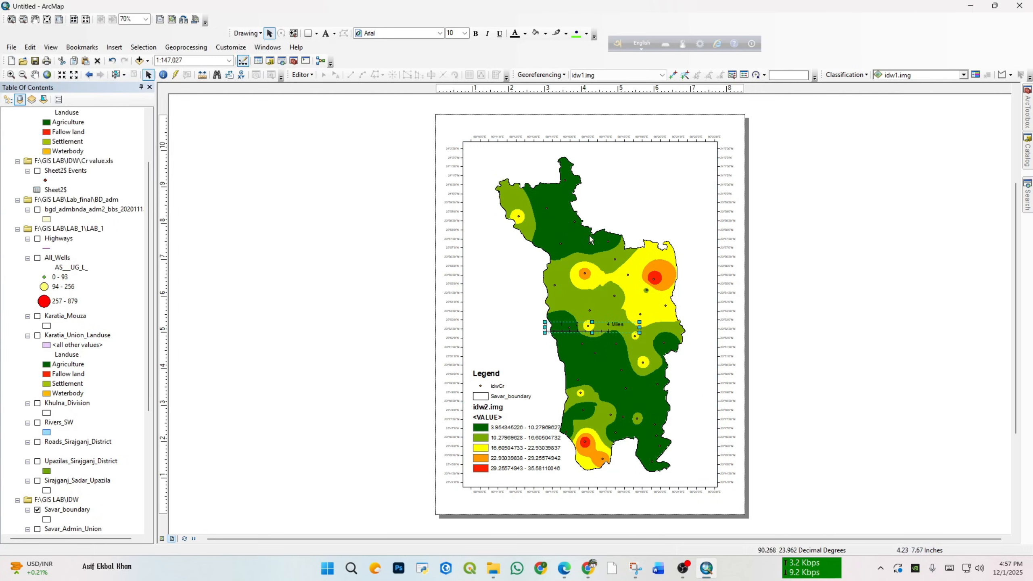
drag(613, 327, 704, 477)
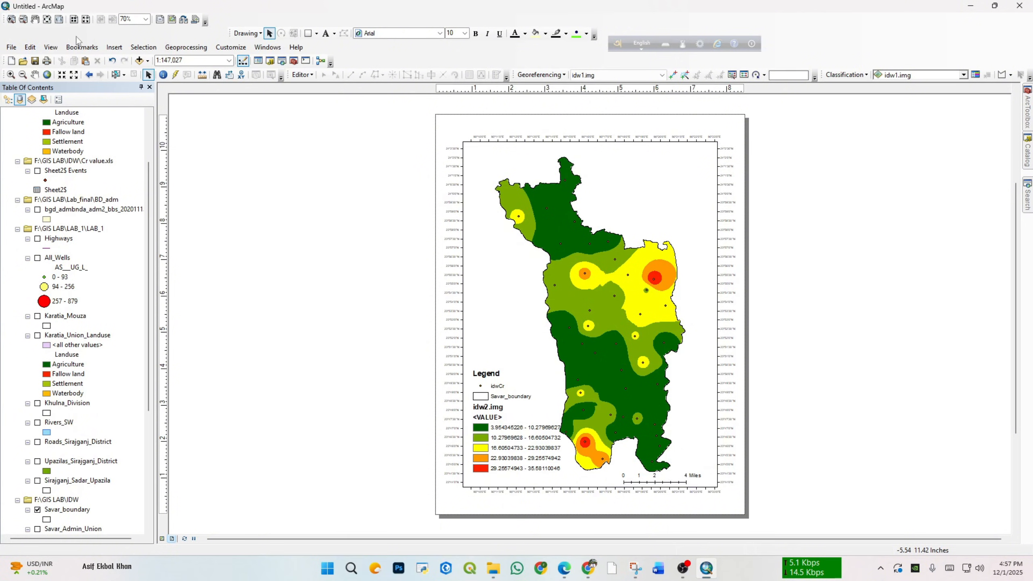
Step: Insert the ESRI North 9 north arrow, enlarge it and place it in the upper-right corner of the map frame
click(114, 47)
click(146, 136)
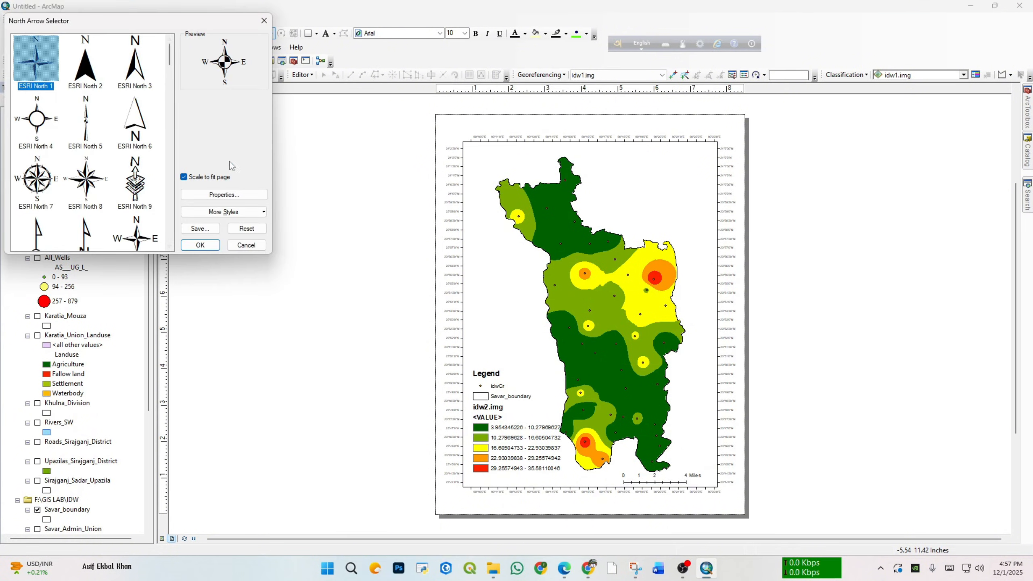
click(135, 179)
click(200, 245)
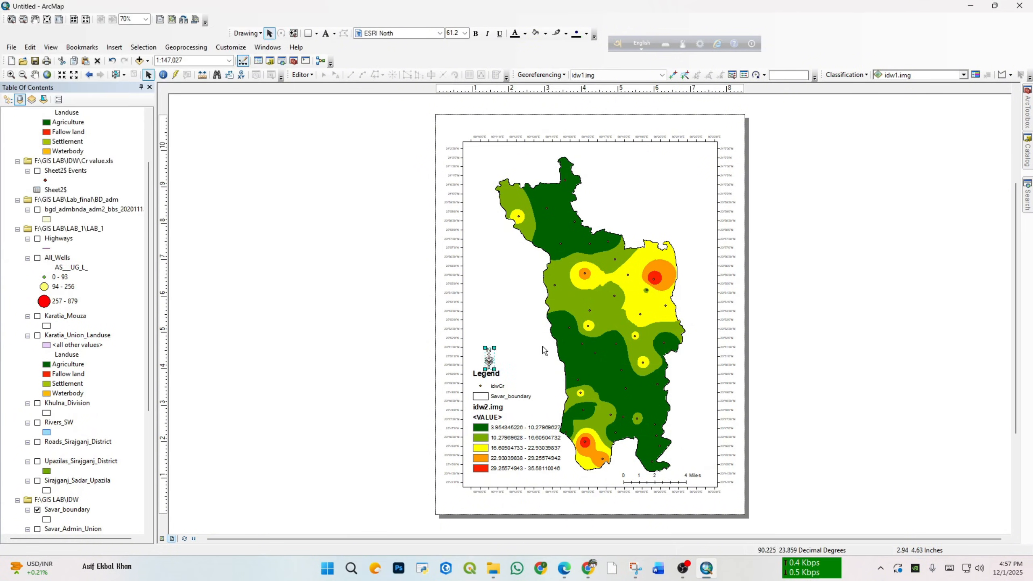
drag(498, 346, 686, 198)
click(688, 107)
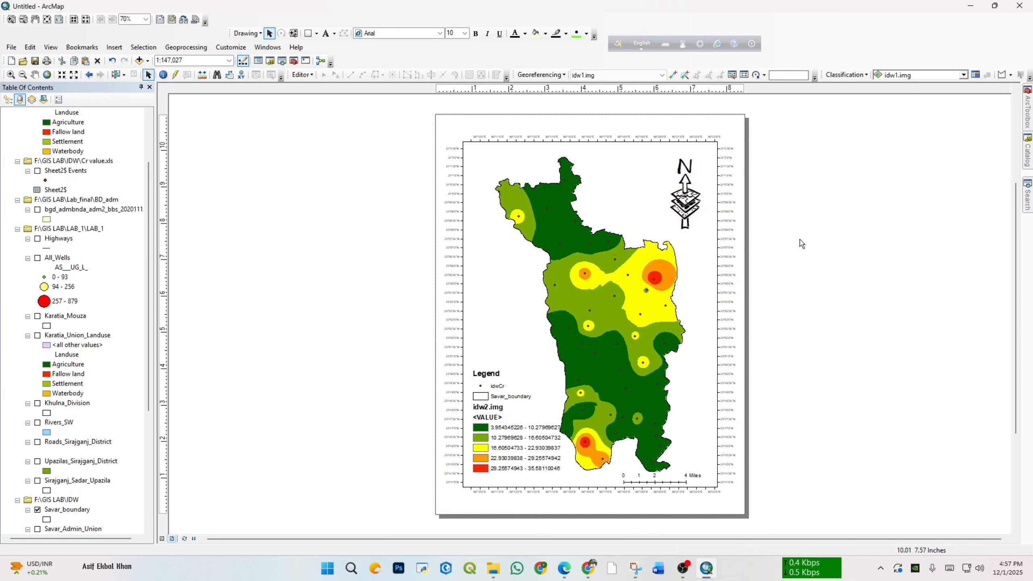
Step: Compare the unmasked idw1.img raster with the masked idw2.img by switching their visibility, and return to the data view
click(649, 280)
click(850, 296)
scroll(98, 462, down, 6)
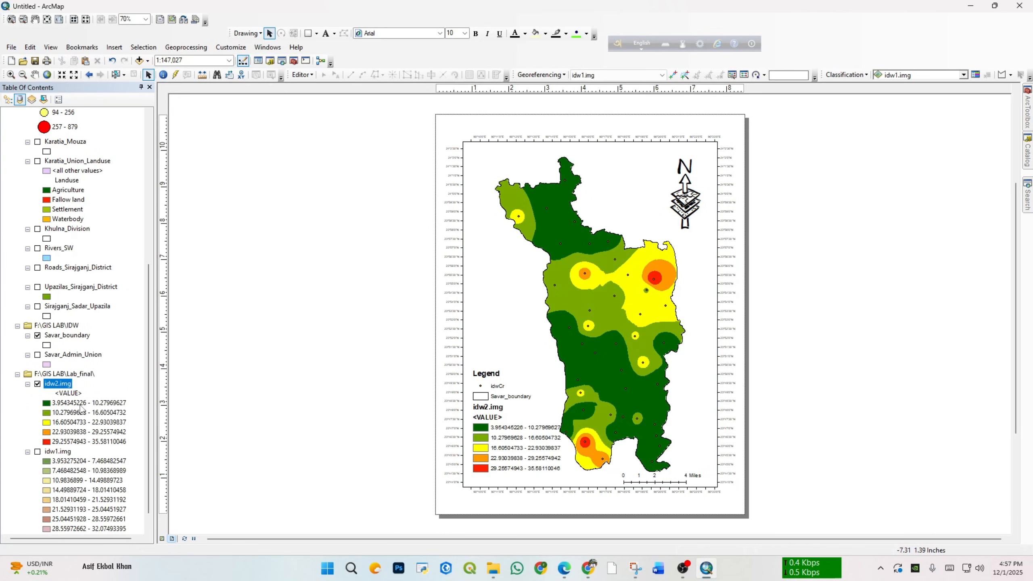
scroll(81, 408, down, 1)
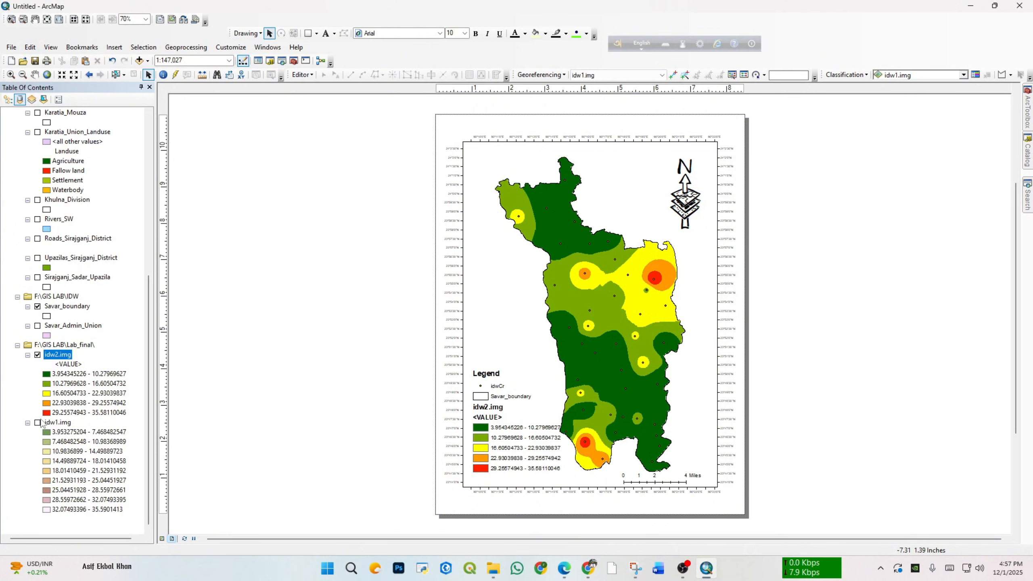
click(38, 422)
click(37, 354)
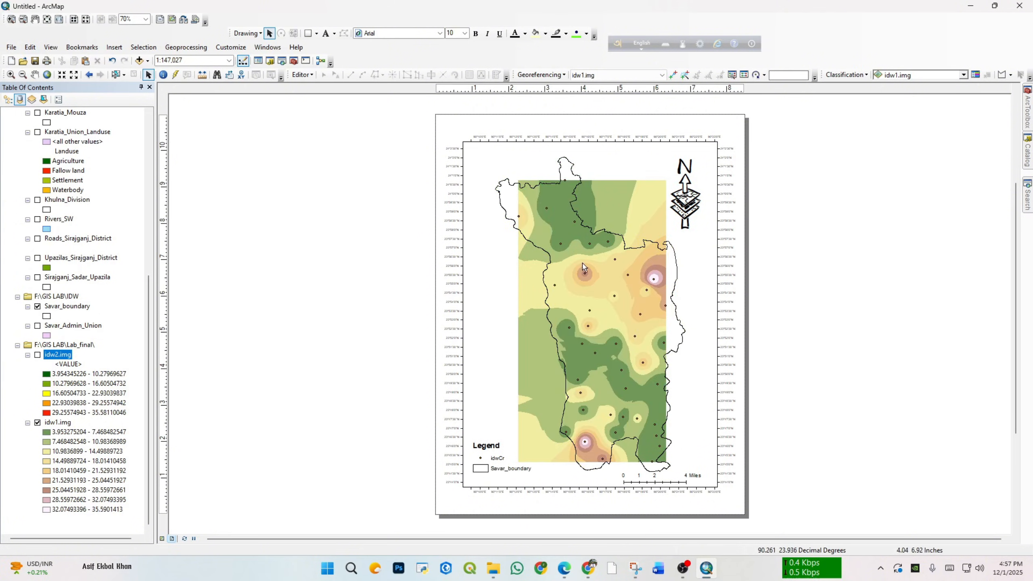
click(162, 538)
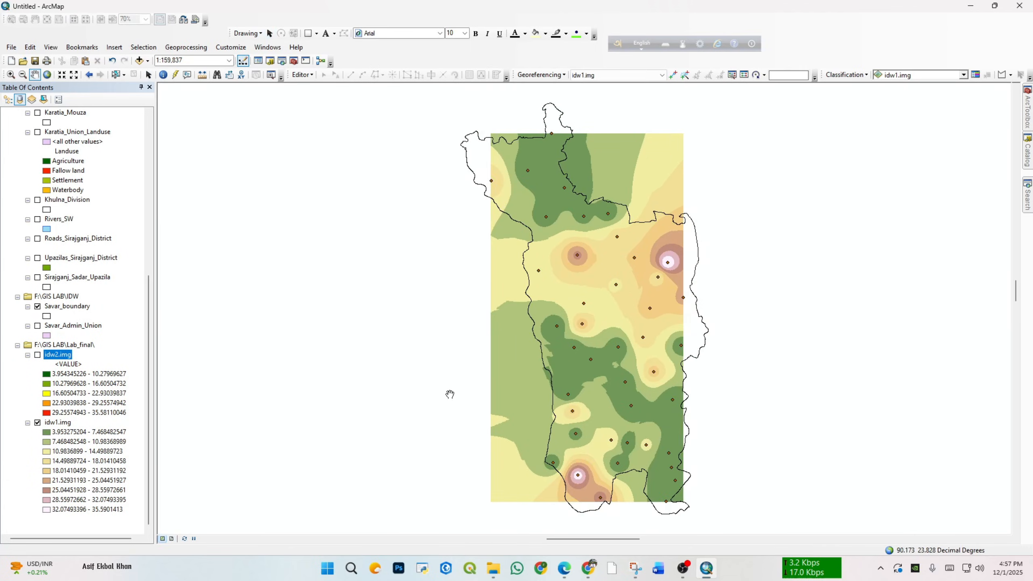
click(38, 355)
click(38, 423)
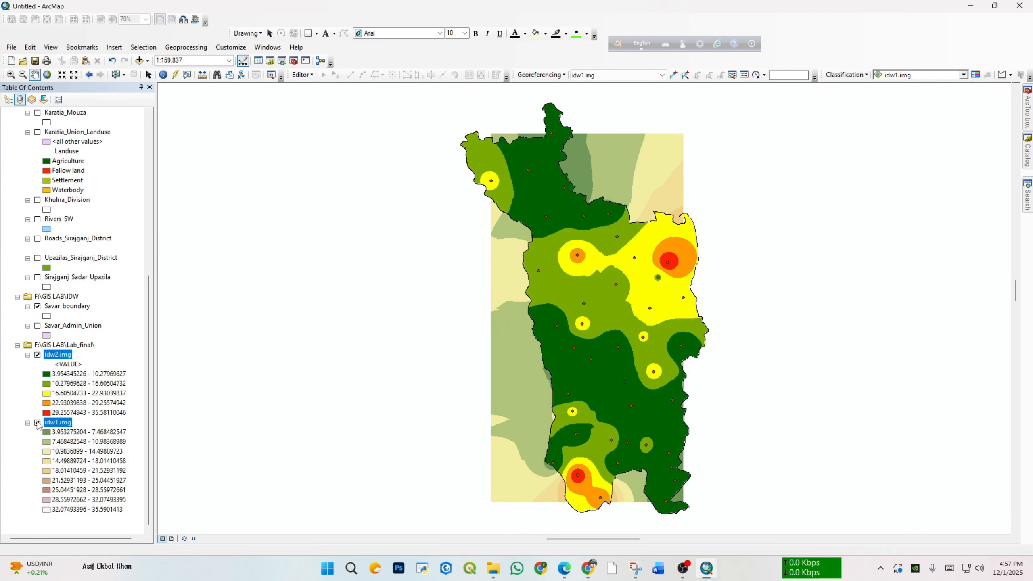